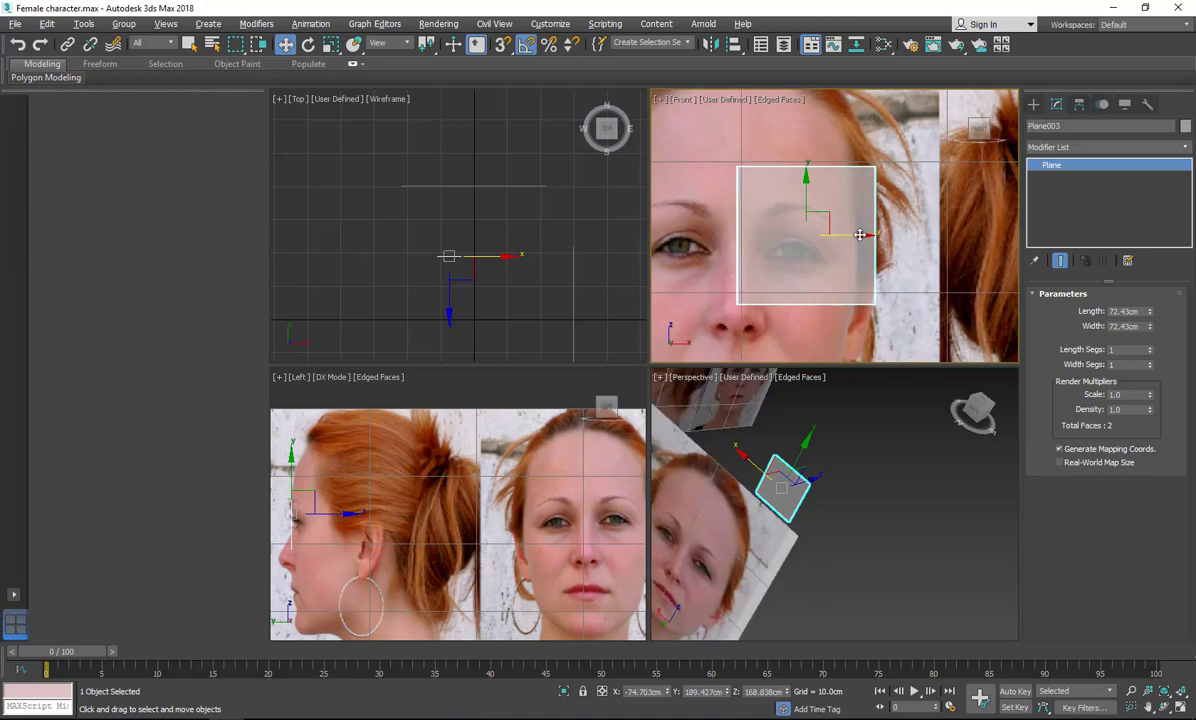
click(977, 410)
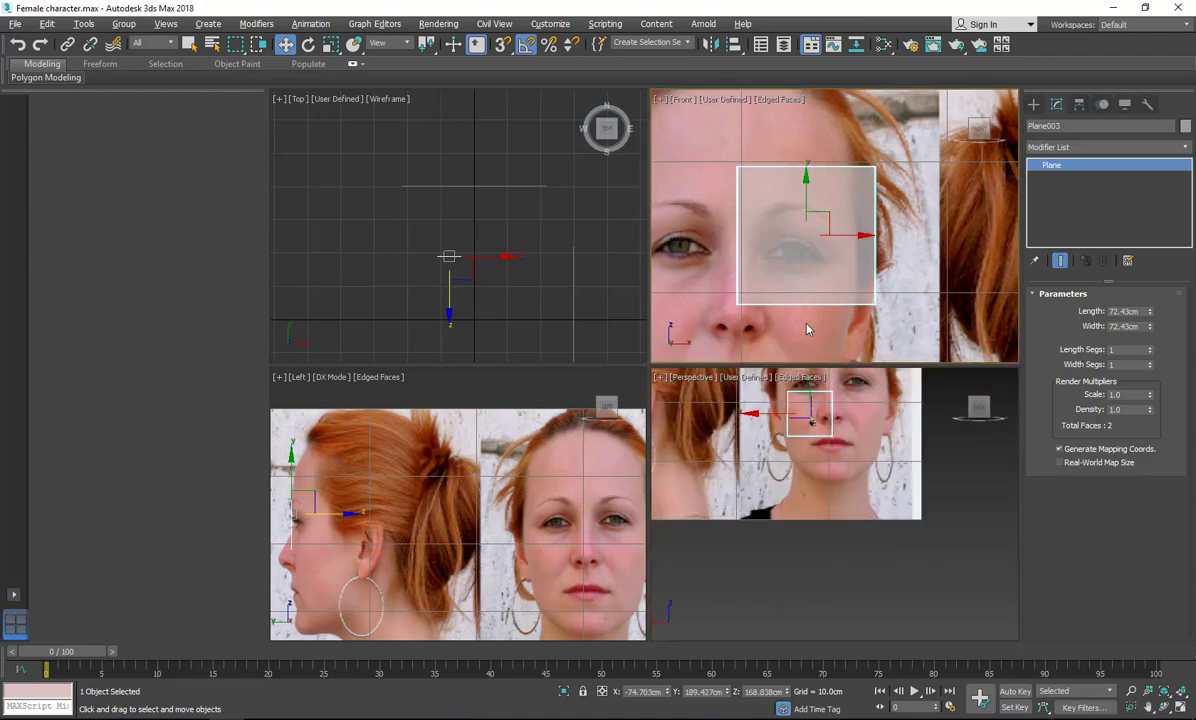
scroll(753, 302, down, 5)
click(447, 477)
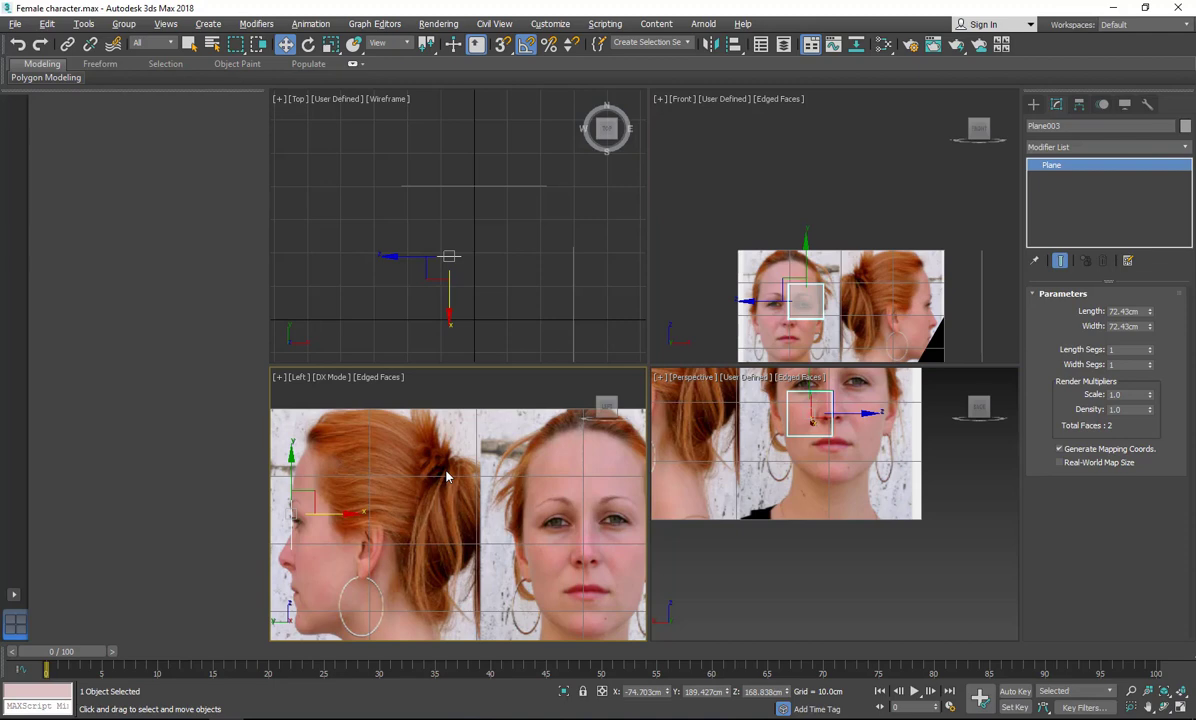
scroll(820, 290, up, 5)
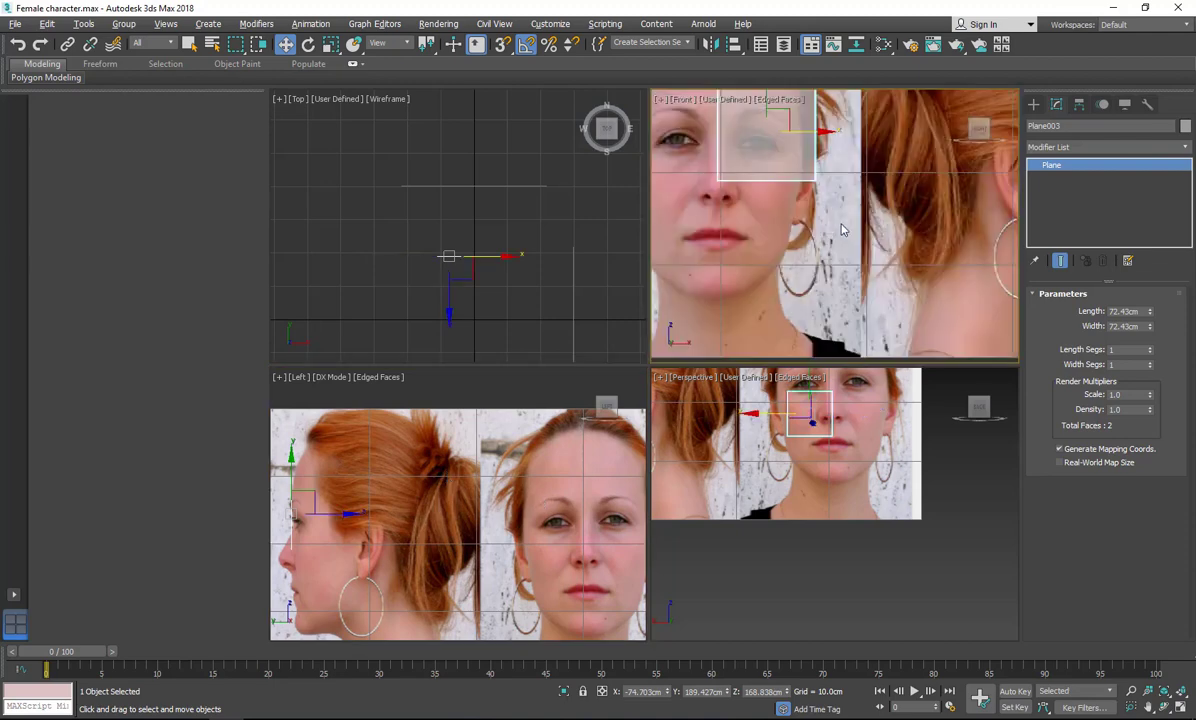
middle_drag(820, 207, 820, 323)
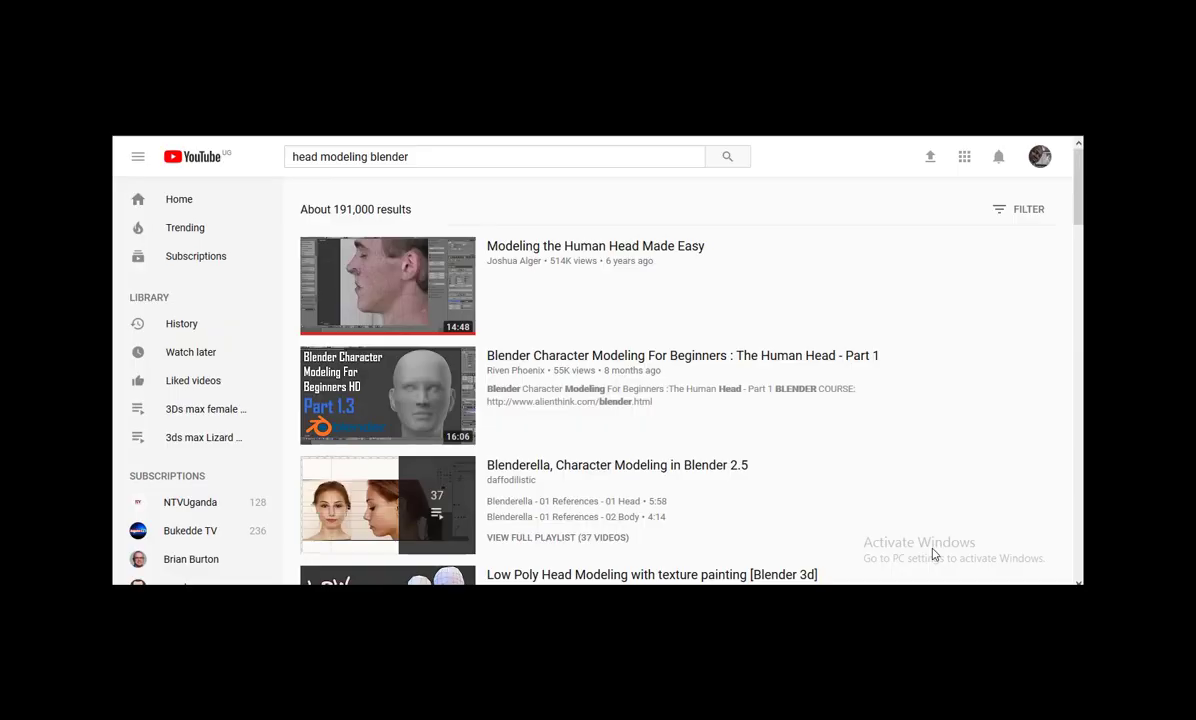
Open the video "Modeling the Human Head Made Easy" from the YouTube search results and look through its page.
click(551, 258)
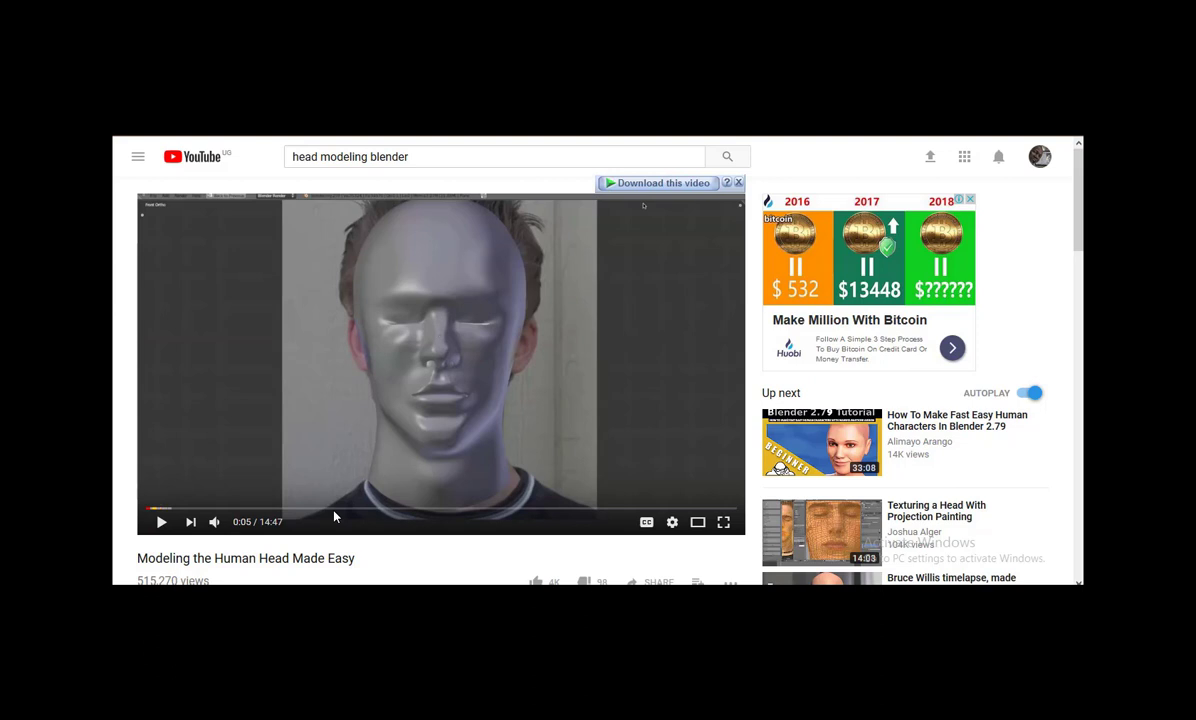
scroll(290, 486, down, 3)
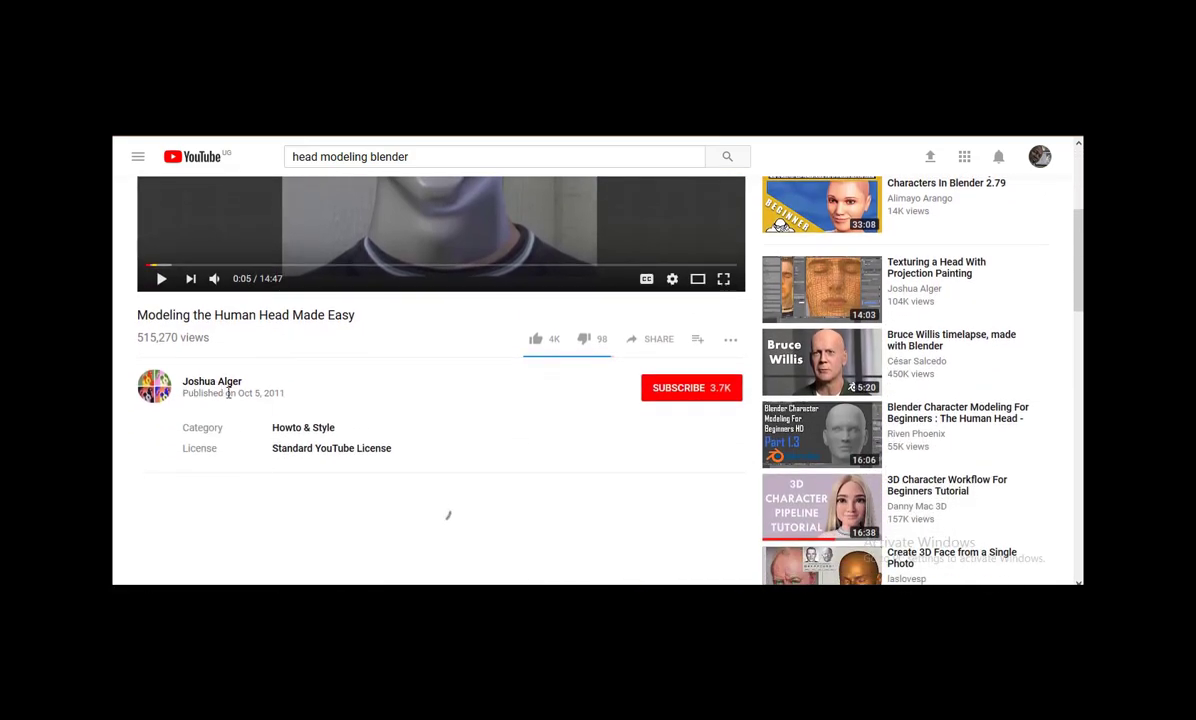
scroll(262, 418, up, 3)
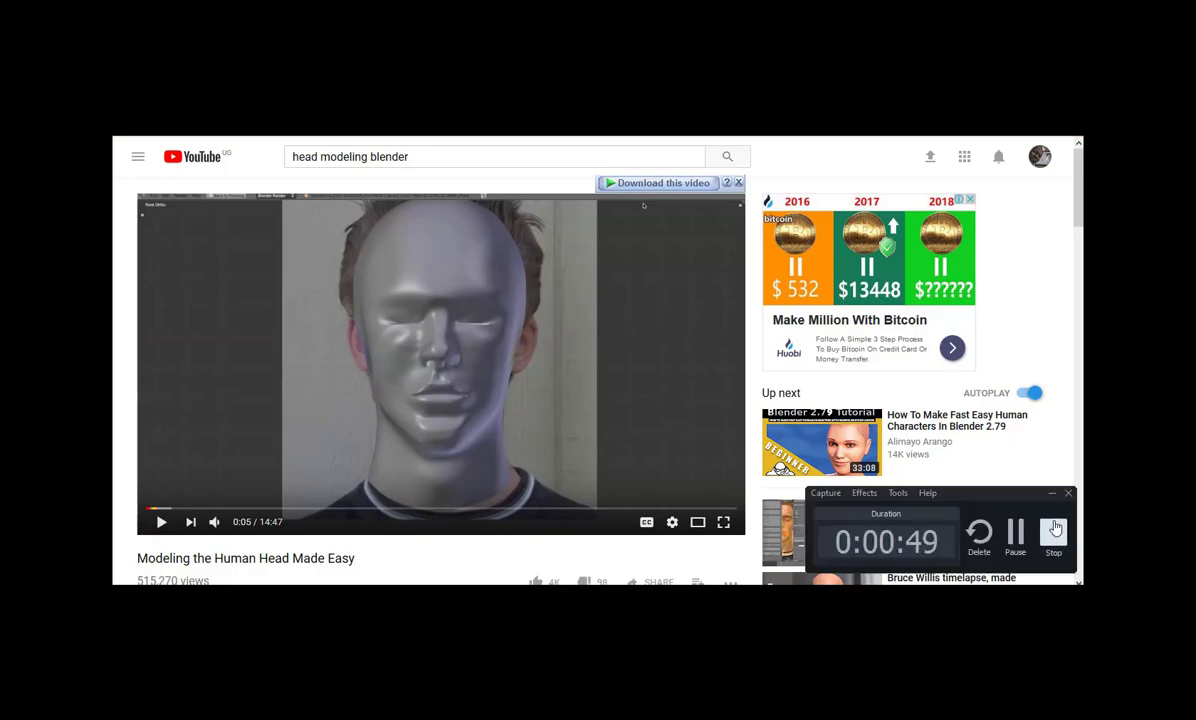
click(1055, 528)
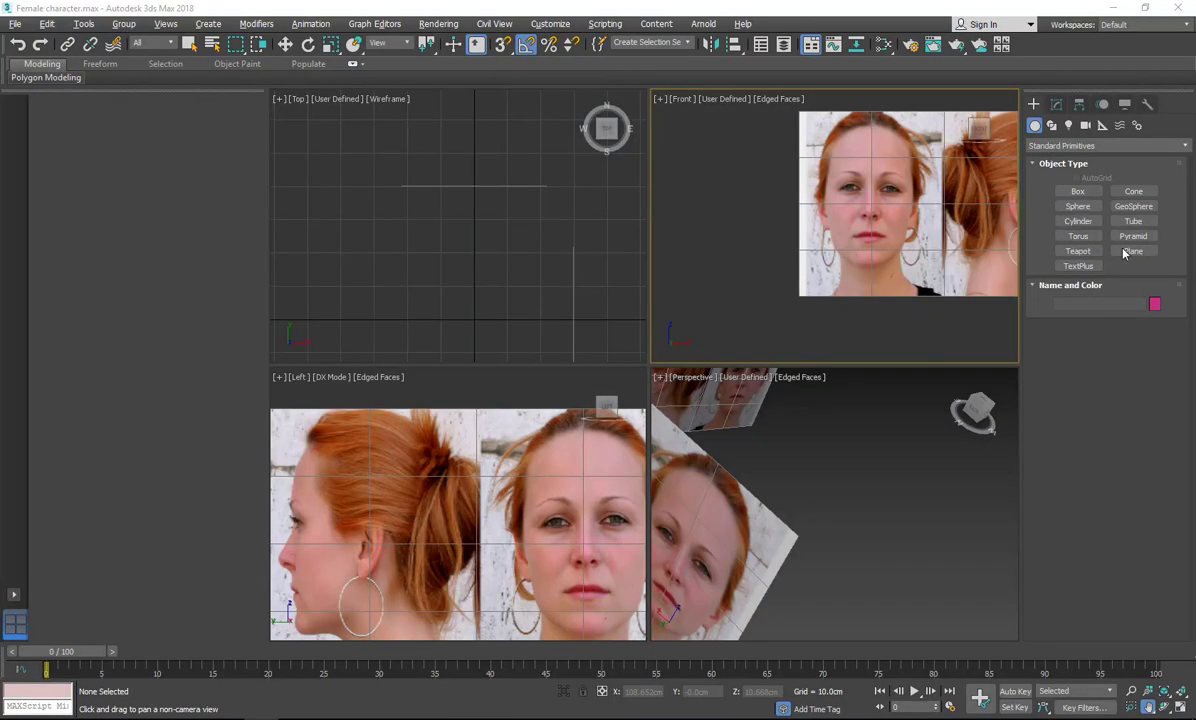
Create a square plane about 72 cm wide over one half of the face in the front view and move it ahead of the face.
click(1128, 252)
drag(870, 154, 920, 203)
click(286, 44)
right_click(524, 518)
drag(524, 518, 339, 518)
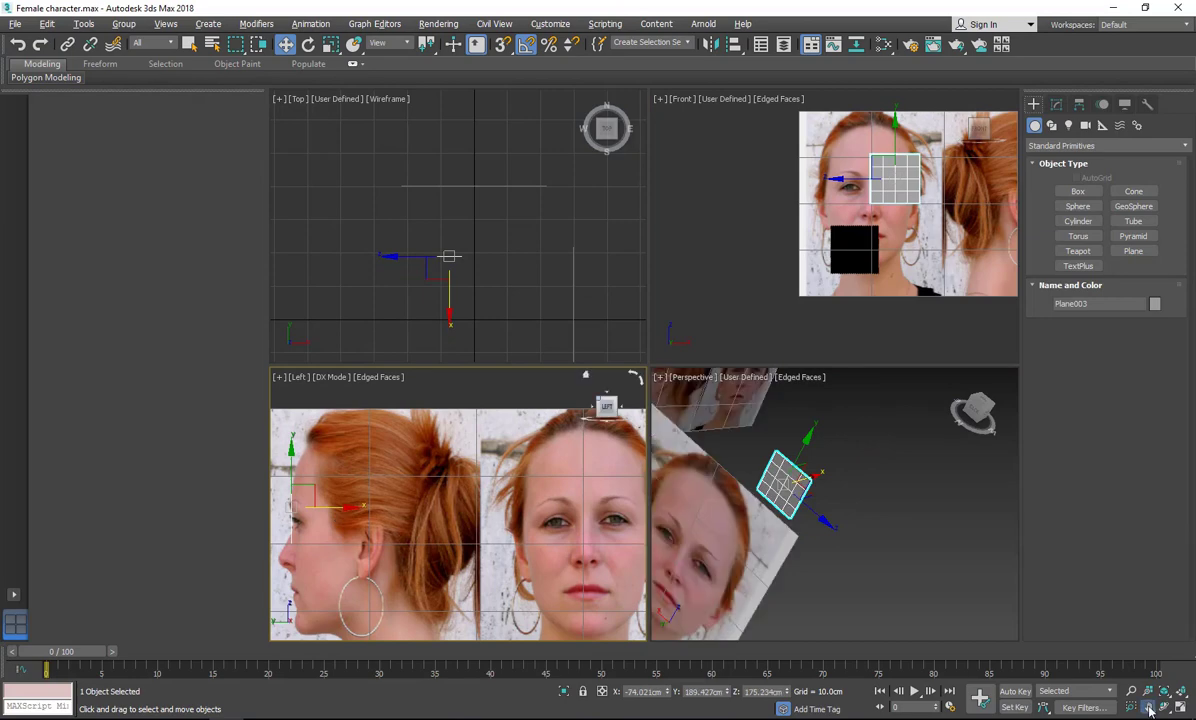
Reduce the new plane's length and width segments to 1 each.
middle_drag(905, 178, 822, 232)
scroll(822, 232, up, 4)
scroll(840, 222, down, 1)
click(1056, 104)
right_click(1150, 350)
right_click(1150, 365)
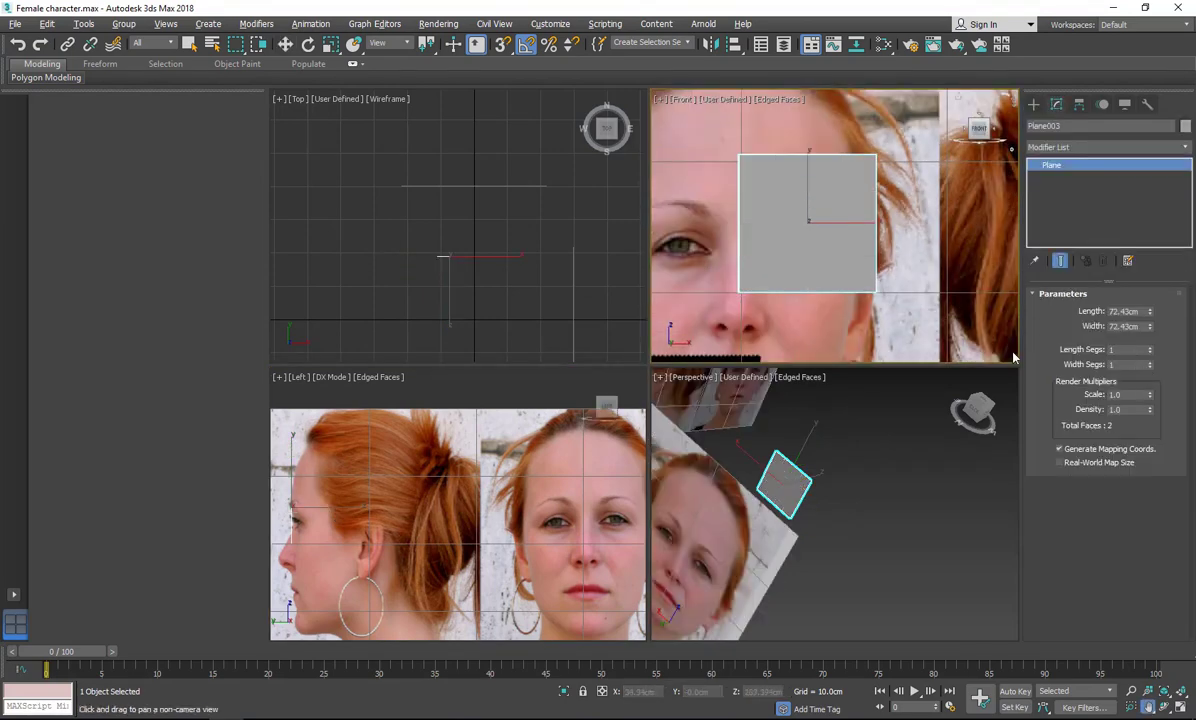
Make the plane see-through and move it down in the front view so it covers the eye, to about Z 168.8 cm.
key(alt+x)
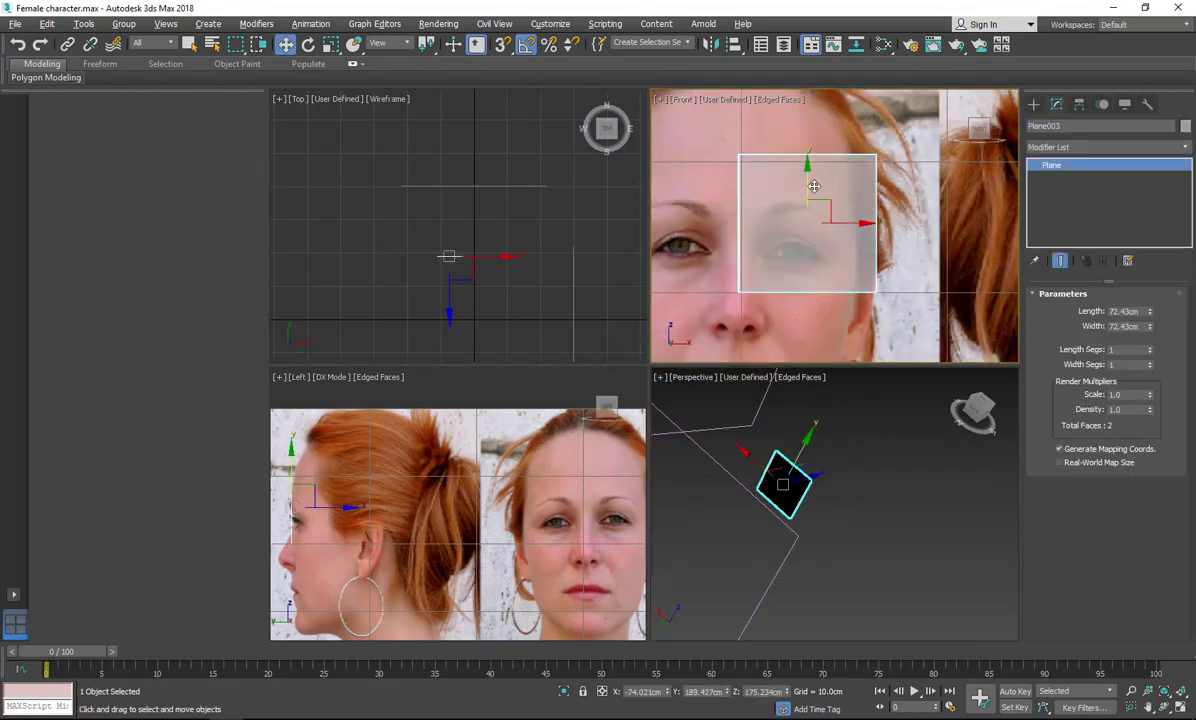
drag(809, 180, 809, 193)
drag(841, 235, 860, 235)
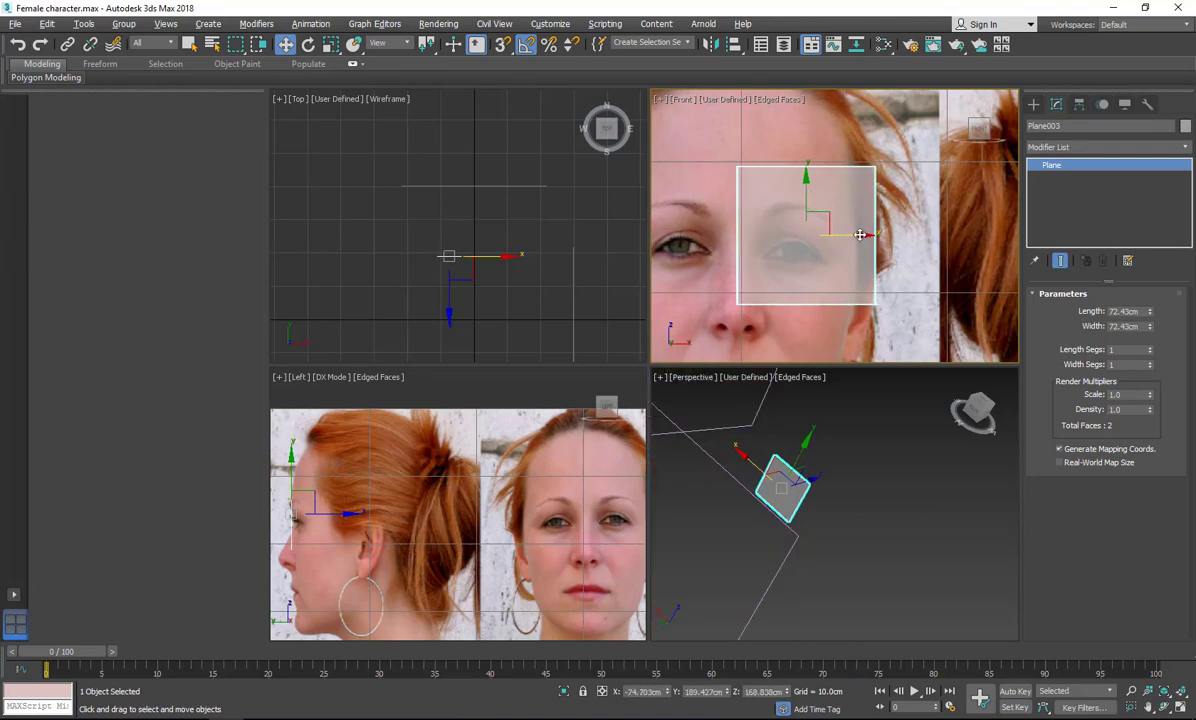
Rotate the side reference plane Plane002 180 degrees about the vertical axis, unfreezing it for the edit and freezing it again.
click(975, 412)
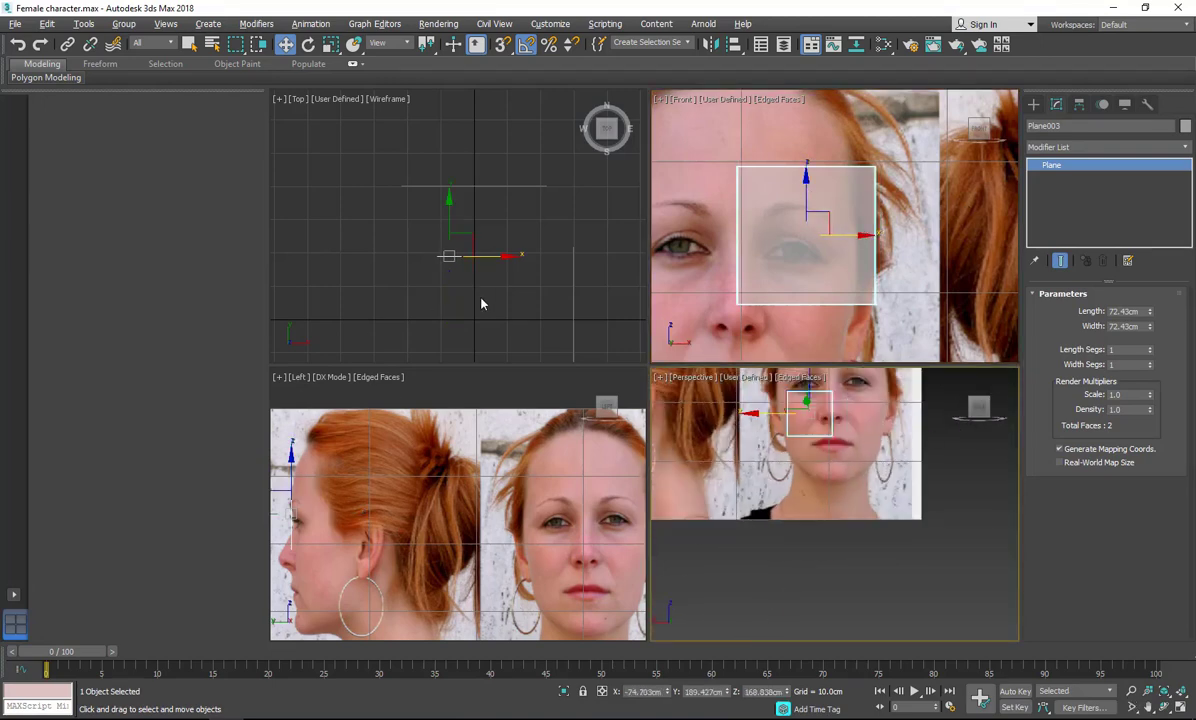
scroll(808, 330, down, 5)
right_click(447, 477)
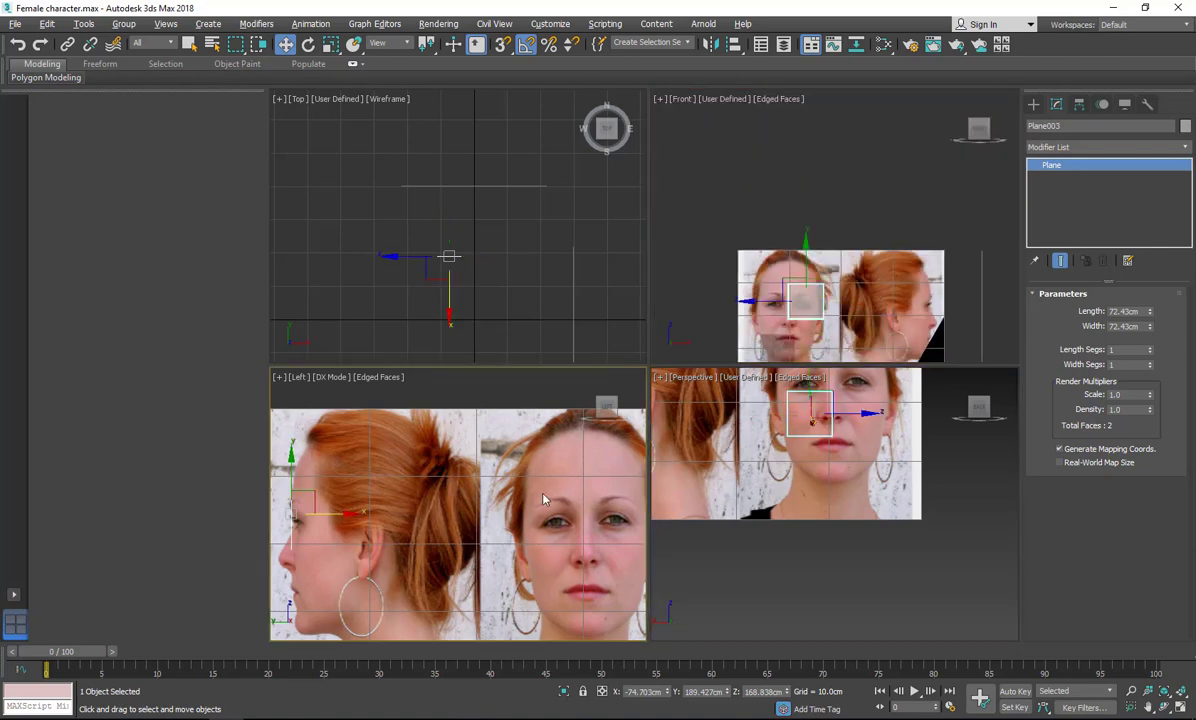
scroll(840, 249, up, 8)
middle_drag(840, 249, 824, 331)
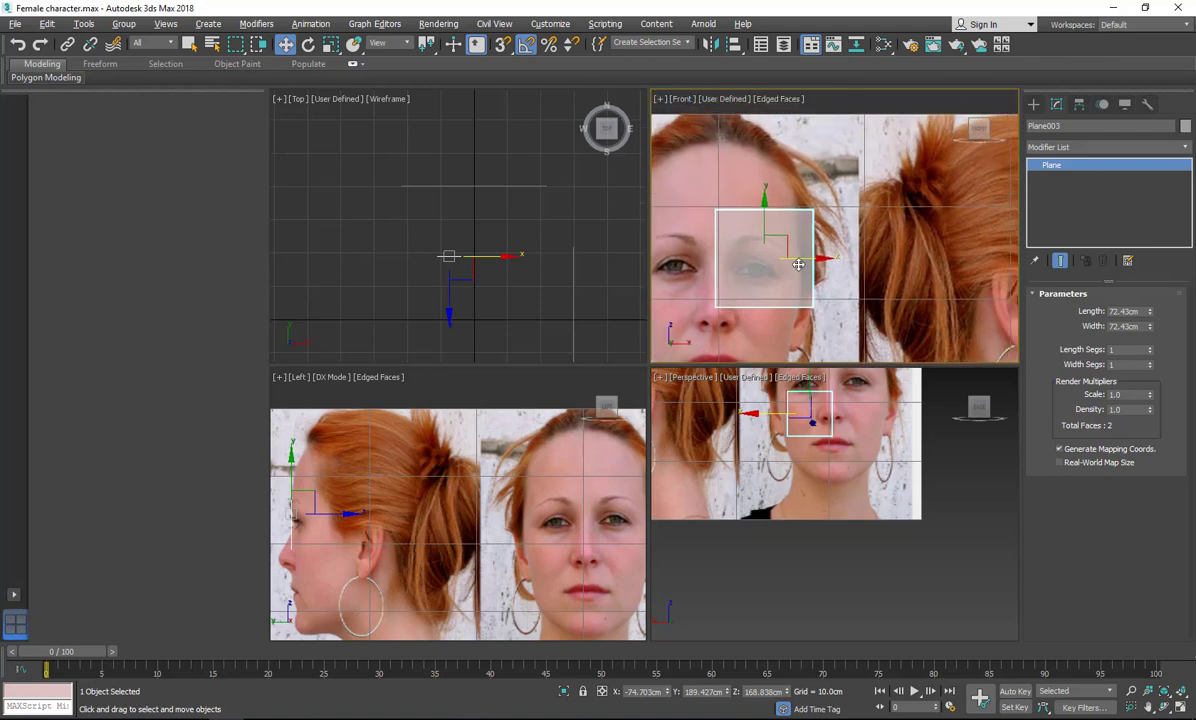
click(760, 44)
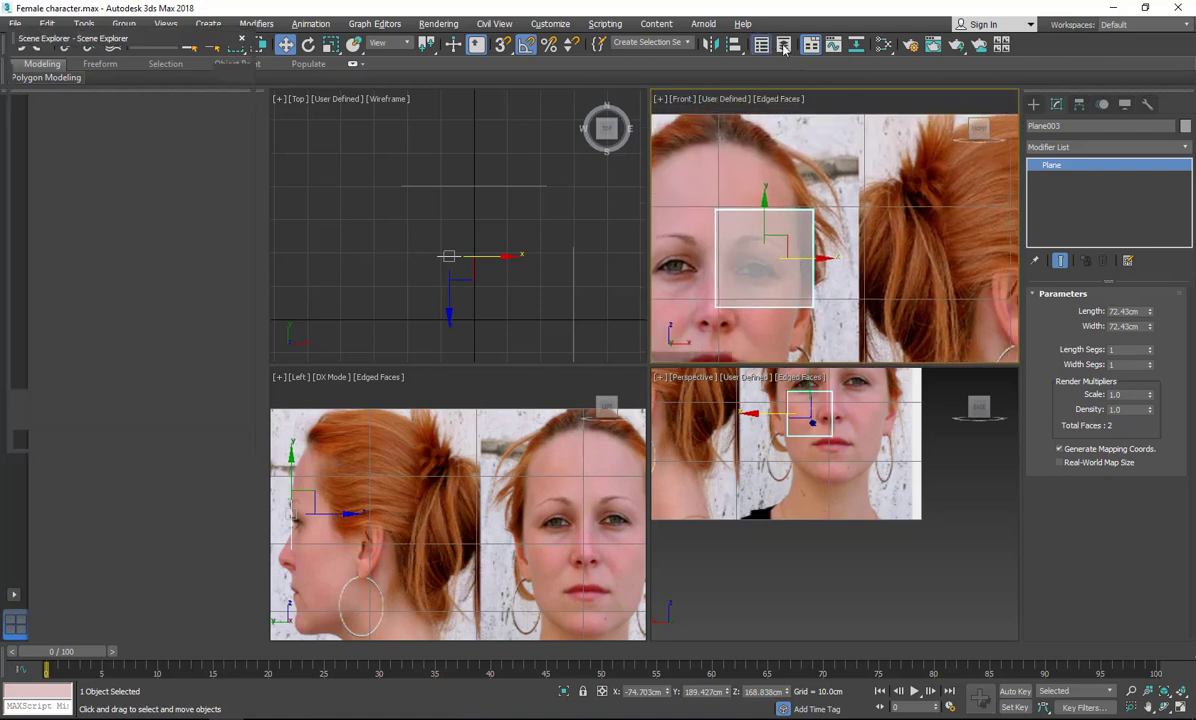
click(128, 119)
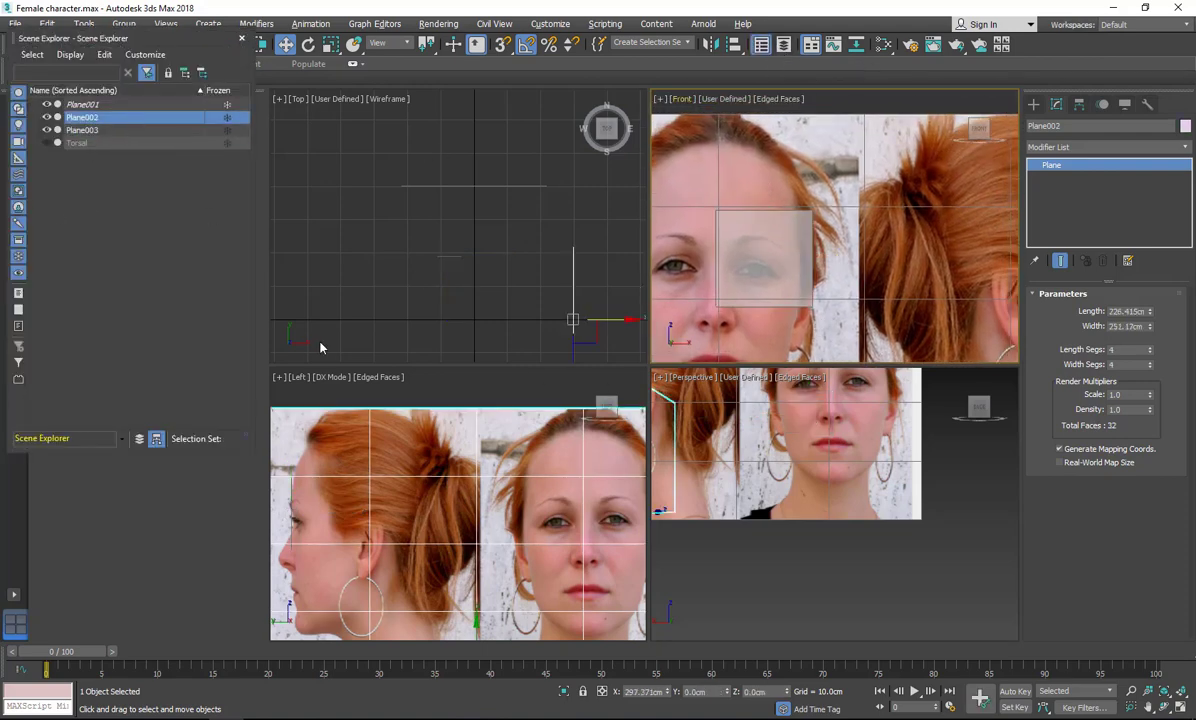
click(308, 45)
drag(608, 281, 454, 279)
click(285, 45)
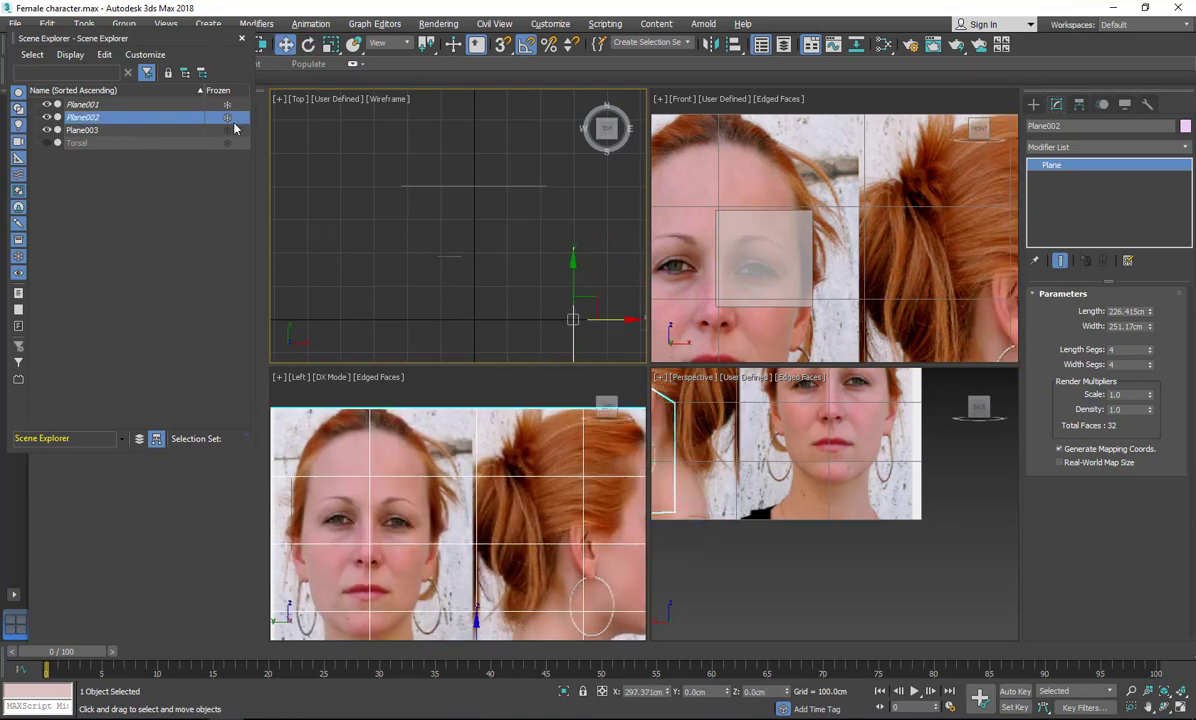
Move Plane003 in the left view to the front of the profile face, at about Y -190 cm.
click(761, 254)
scroll(460, 465, down, 3)
right_click(449, 481)
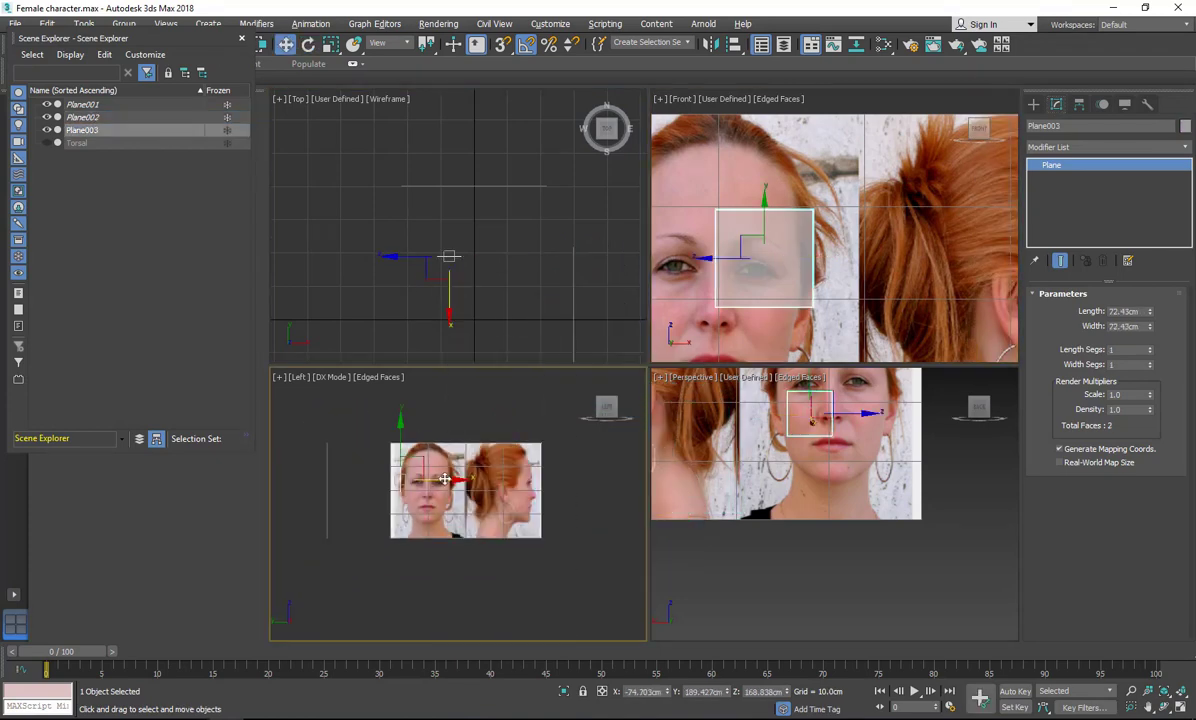
drag(446, 482, 574, 491)
Move only the pivot of Plane003 to the plane's inner vertical edge at the middle of the face, about X -110.9 cm.
drag(982, 424, 958, 376)
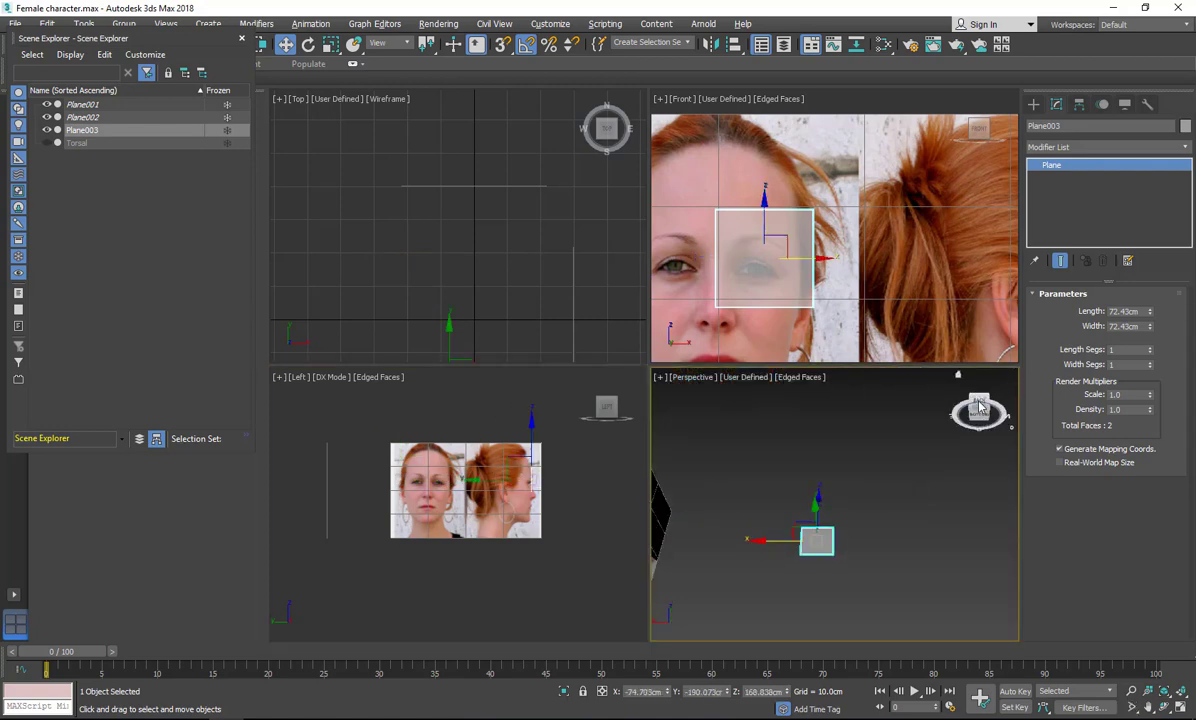
key(shift+z)
click(1165, 708)
drag(900, 500, 780, 490)
right_click(780, 490)
scroll(782, 316, up, 2)
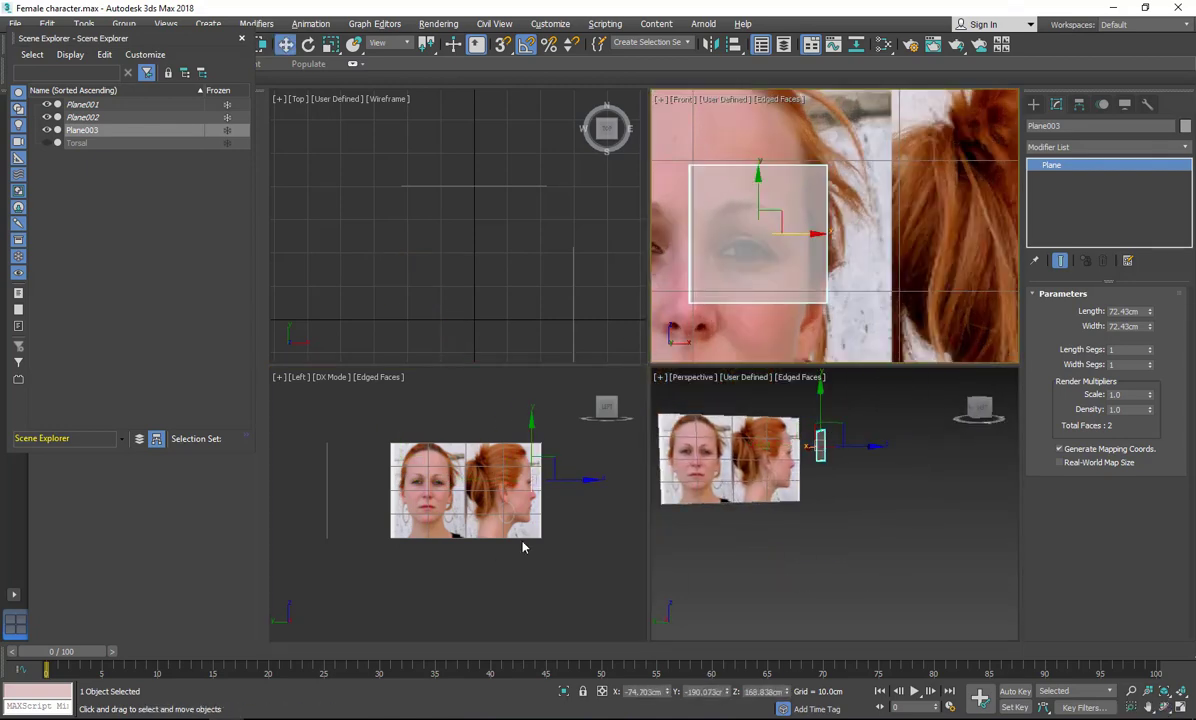
scroll(597, 555, up, 2)
click(1081, 110)
click(1104, 202)
right_click(814, 226)
drag(800, 232, 734, 232)
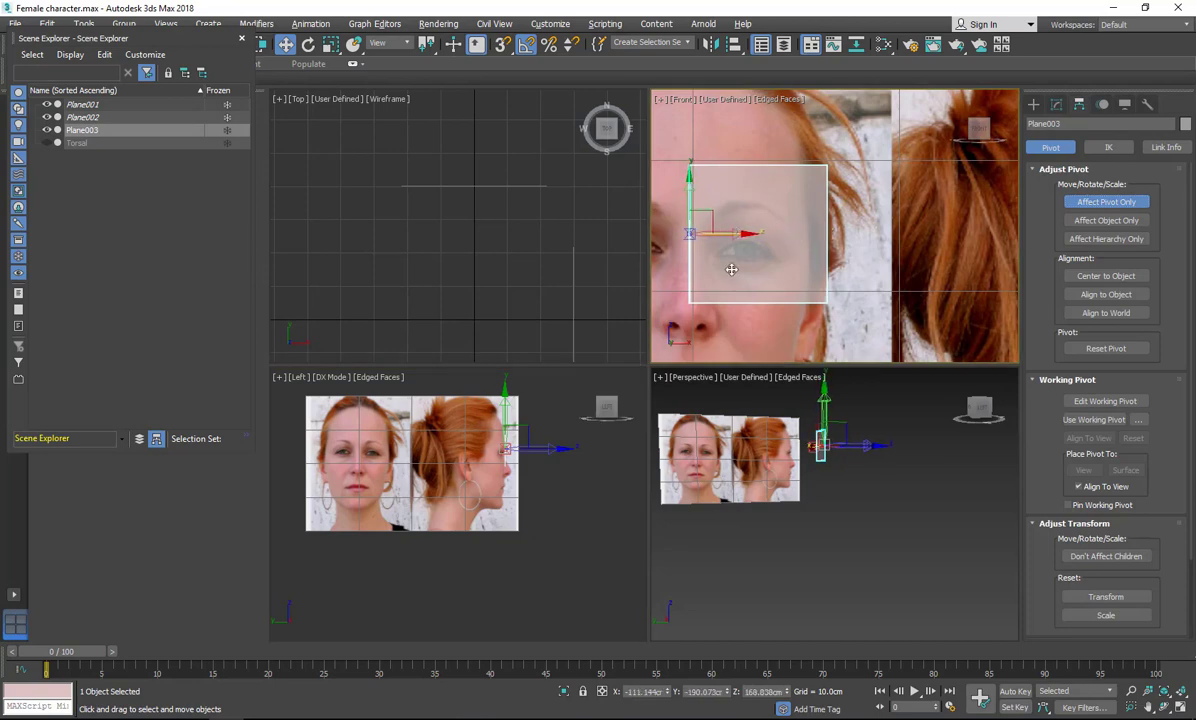
scroll(731, 269, up, 6)
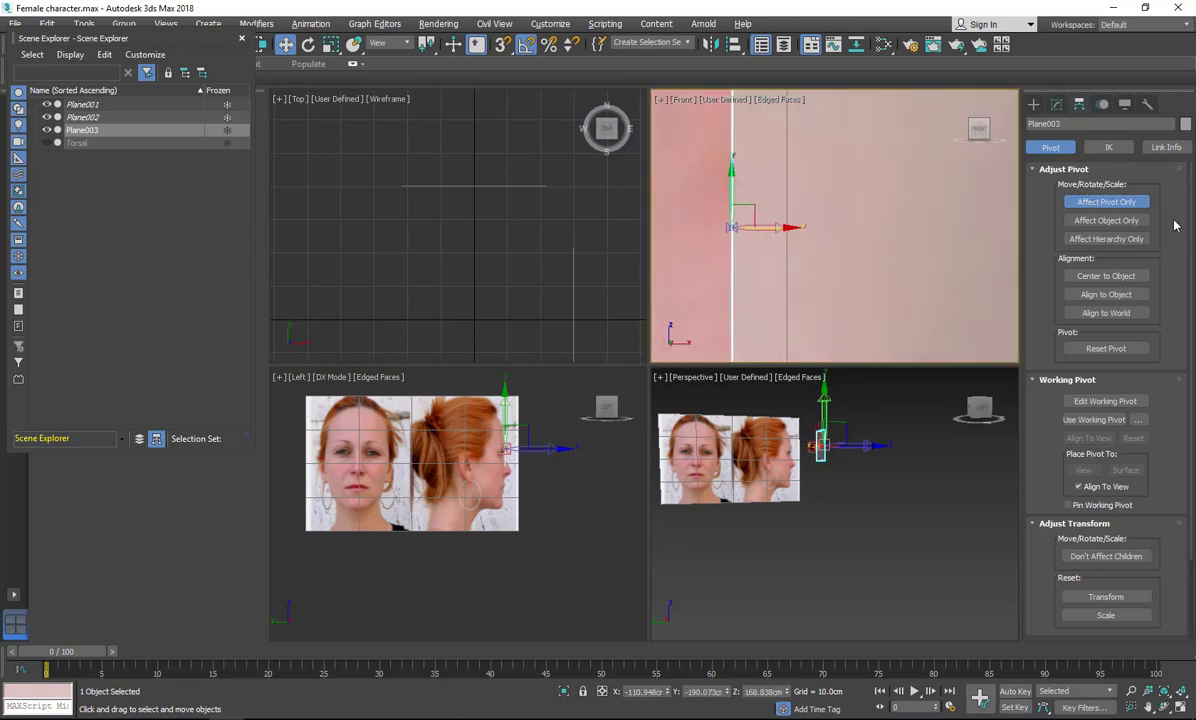
click(1106, 202)
Convert Plane003 to an Editable Poly.
scroll(859, 227, down, 5)
right_click(1003, 251)
mouse_move(950, 398)
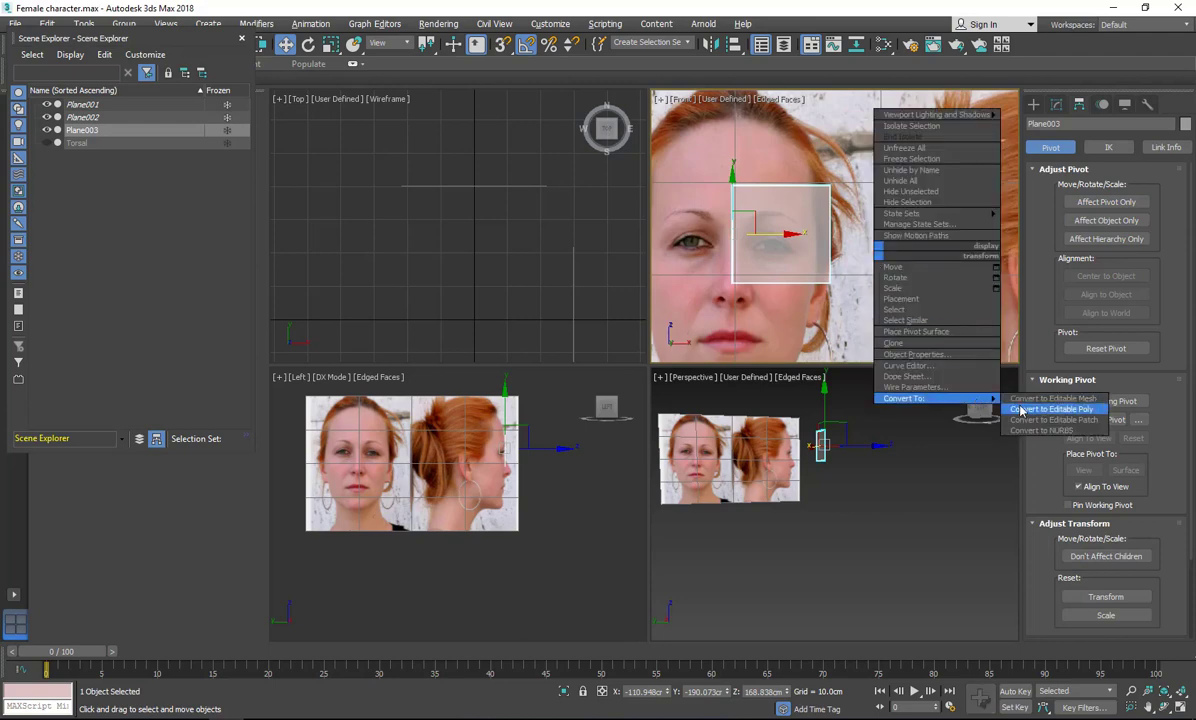
click(1022, 409)
Connect the plane's two vertical edges with two horizontal edges and adjust their heights above and below the eye.
click(1085, 311)
drag(705, 232, 872, 155)
right_click(853, 250)
click(741, 314)
click(842, 295)
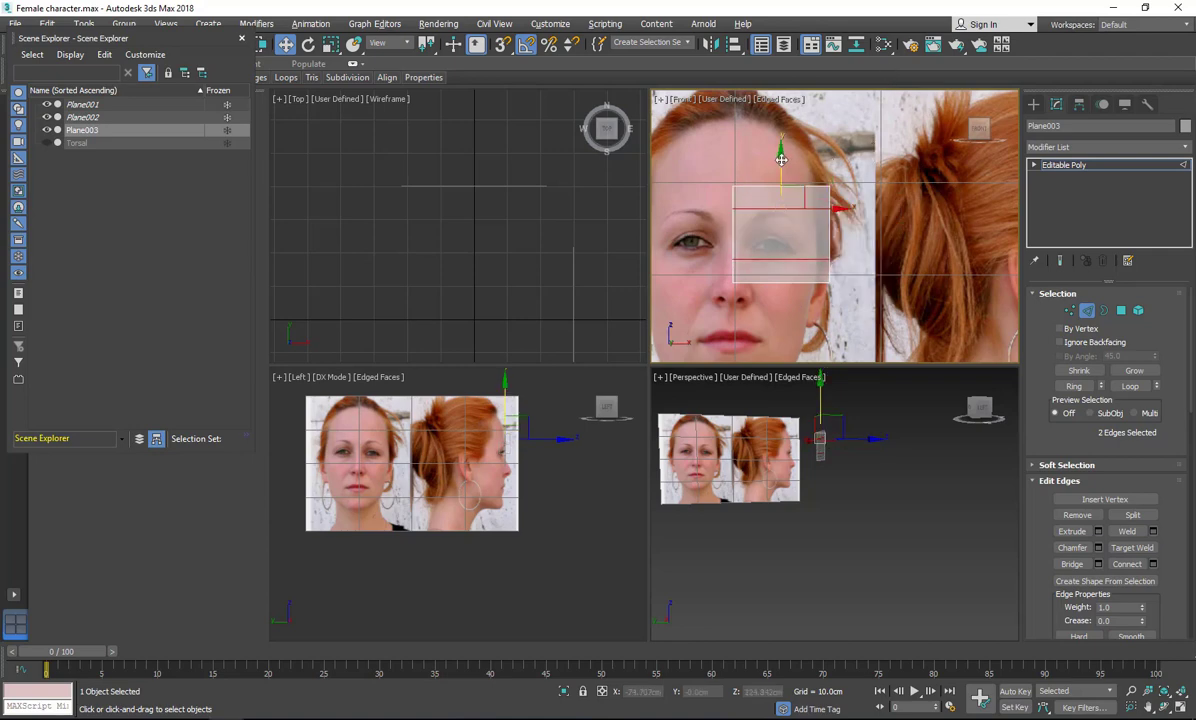
alt+click(781, 197)
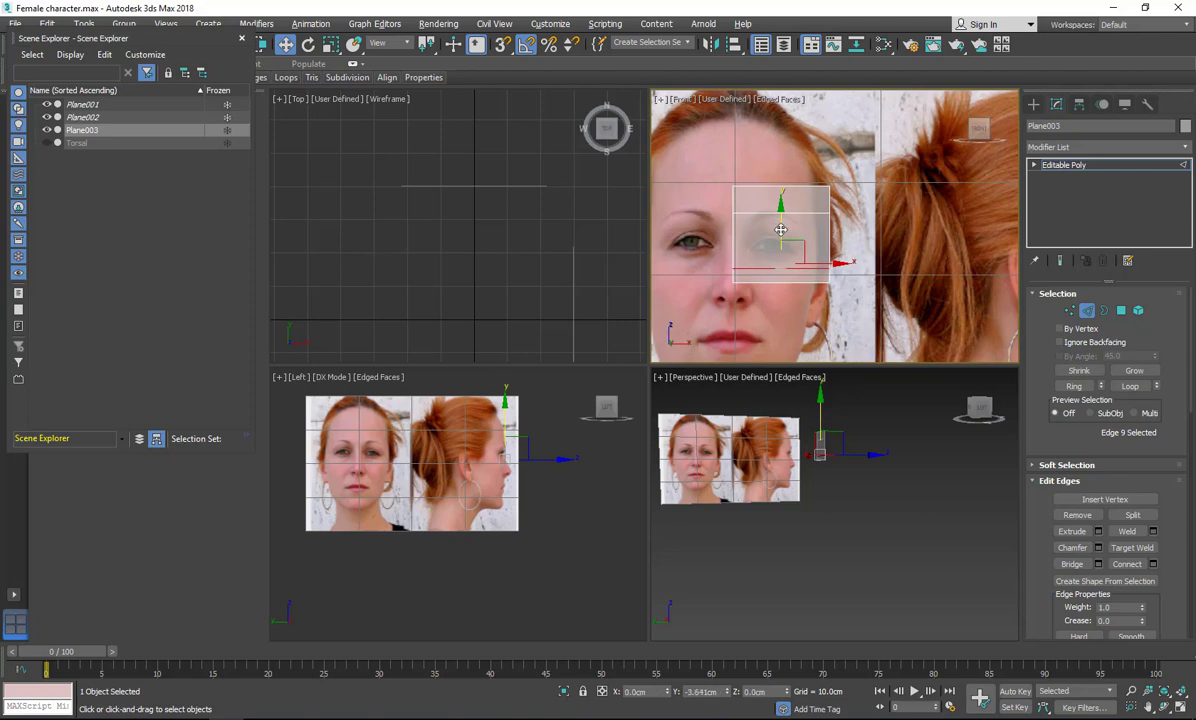
Connect the horizontal edges with 2 segments, pinch 39 and slide 8, and shift the outer vertical loop slightly inward beside the eye.
drag(750, 159, 783, 303)
right_click(785, 236)
click(665, 281)
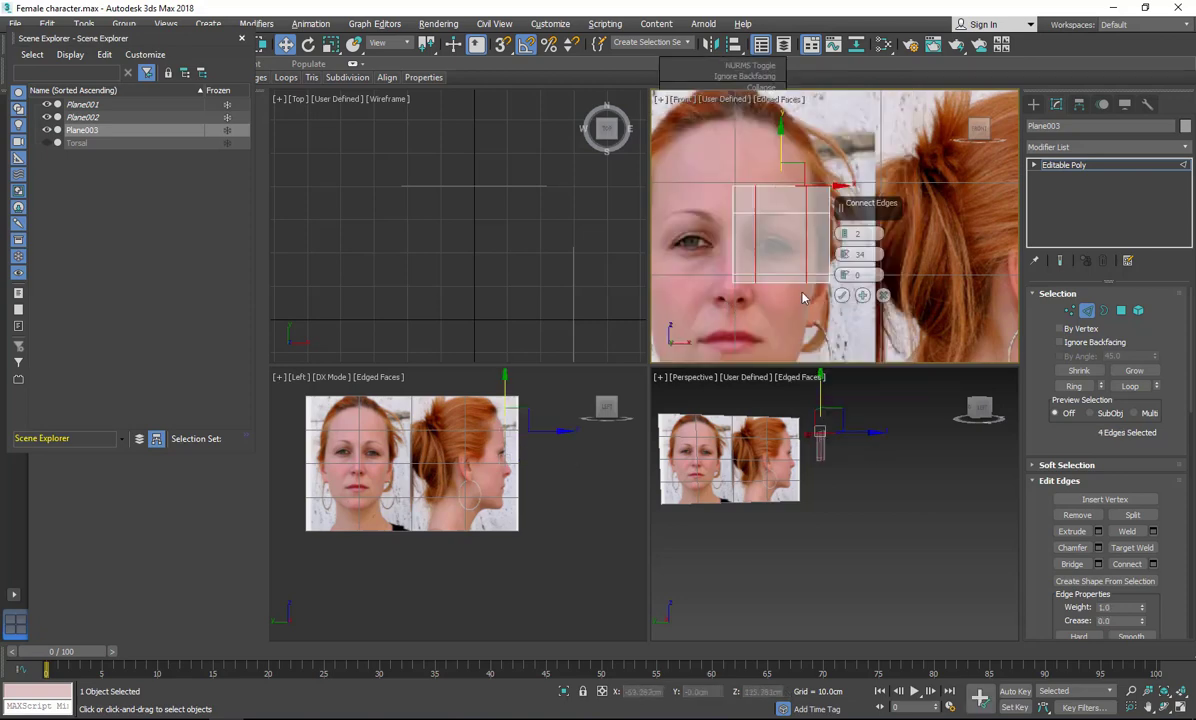
drag(850, 247, 850, 243)
drag(845, 234, 845, 228)
mouse_move(845, 275)
mouse_down()
mouse_move(851, 258)
mouse_move(846, 282)
mouse_up()
click(842, 295)
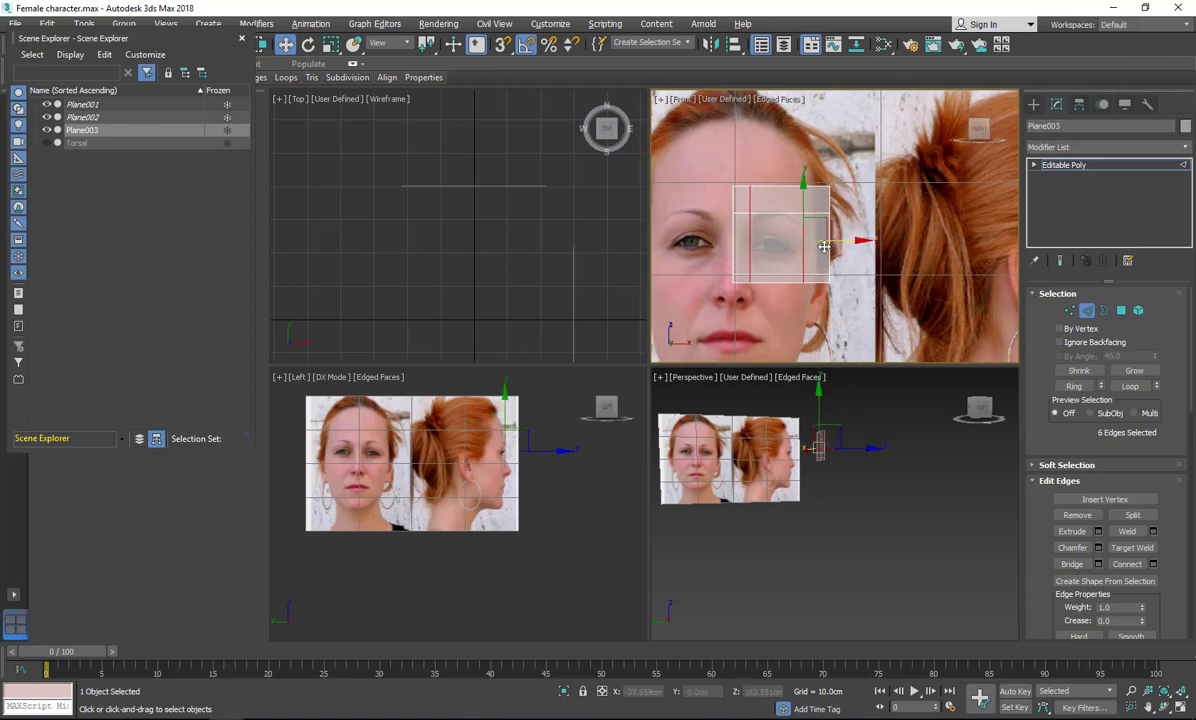
double_click(804, 259)
click(786, 268)
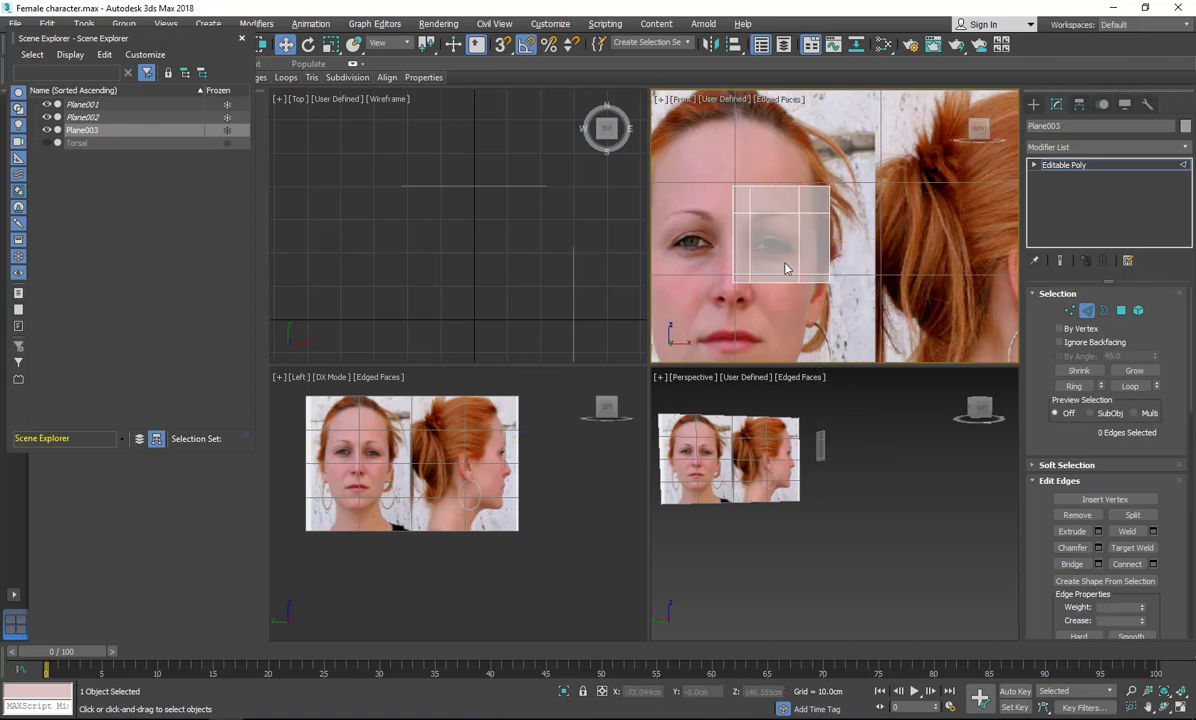
Connect the middle column's horizontal edges with a single vertical segment running through the eye.
click(784, 283)
key(alt+r)
right_click(785, 310)
click(666, 357)
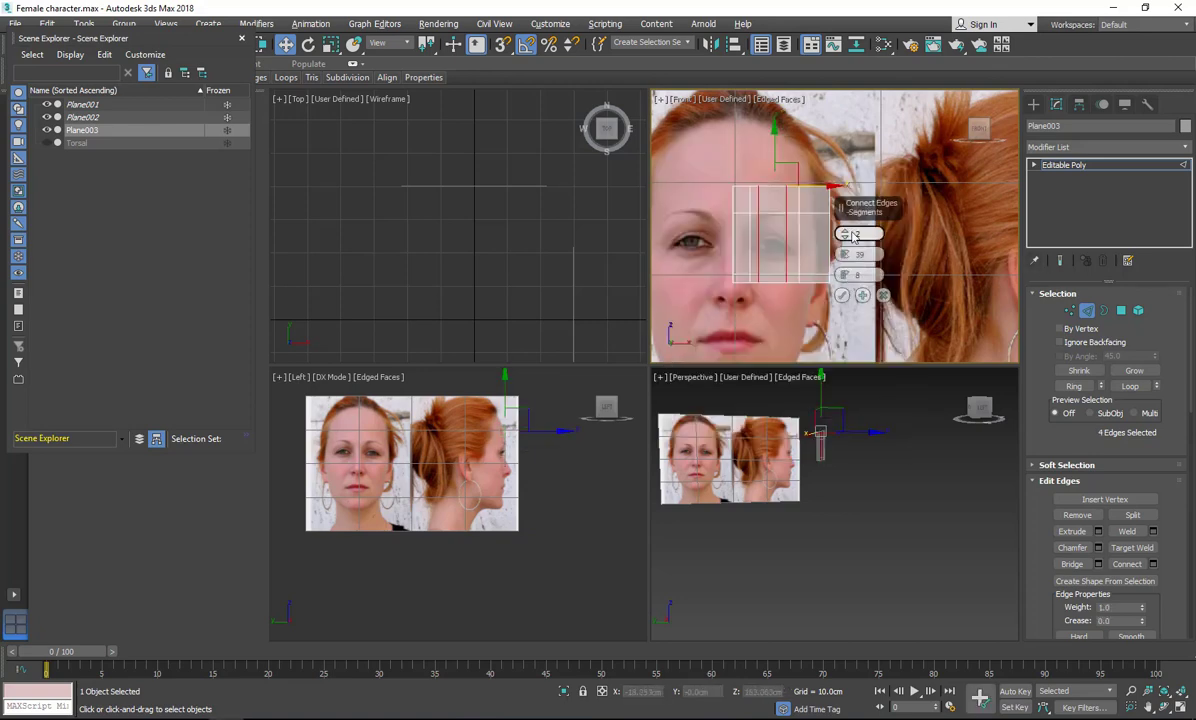
drag(845, 234, 845, 246)
click(842, 295)
Connect the middle row's vertical edges with a single horizontal segment at eye level.
click(829, 260)
key(alt+r)
right_click(858, 304)
click(739, 354)
click(842, 295)
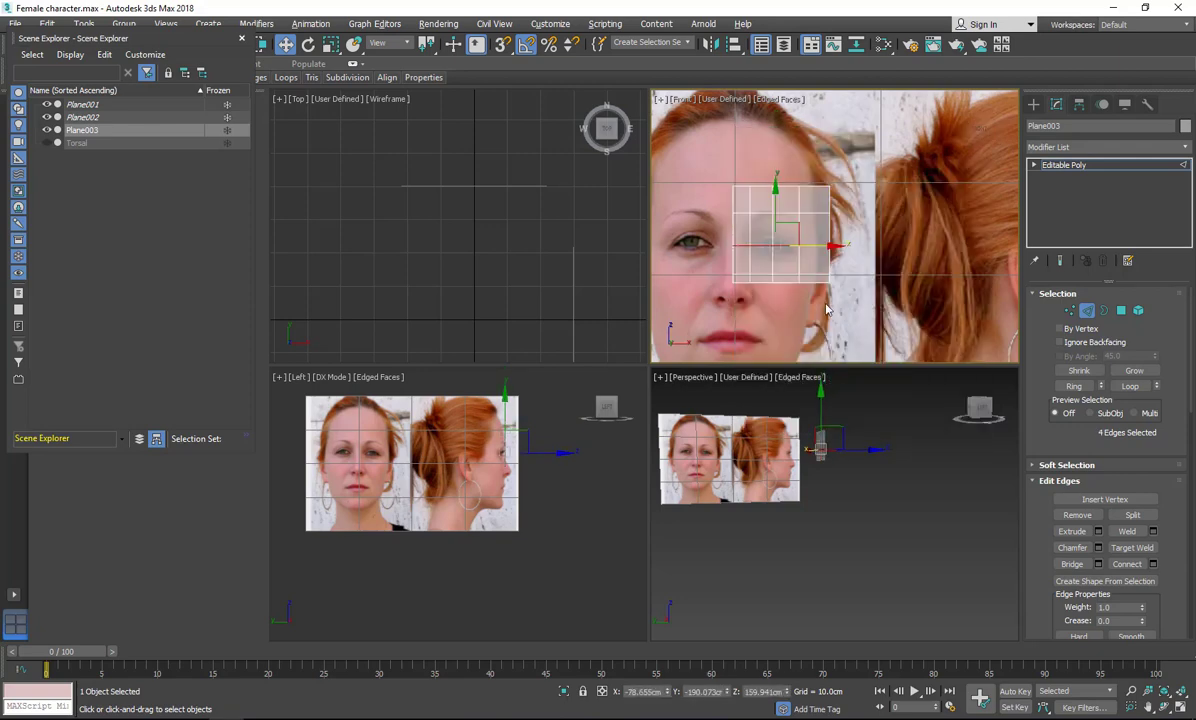
Delete the vertex at the centre of the eye to open a rectangular eye hole in the mesh.
click(766, 307)
key(1)
click(772, 246)
key(Delete)
right_click(809, 289)
click(748, 306)
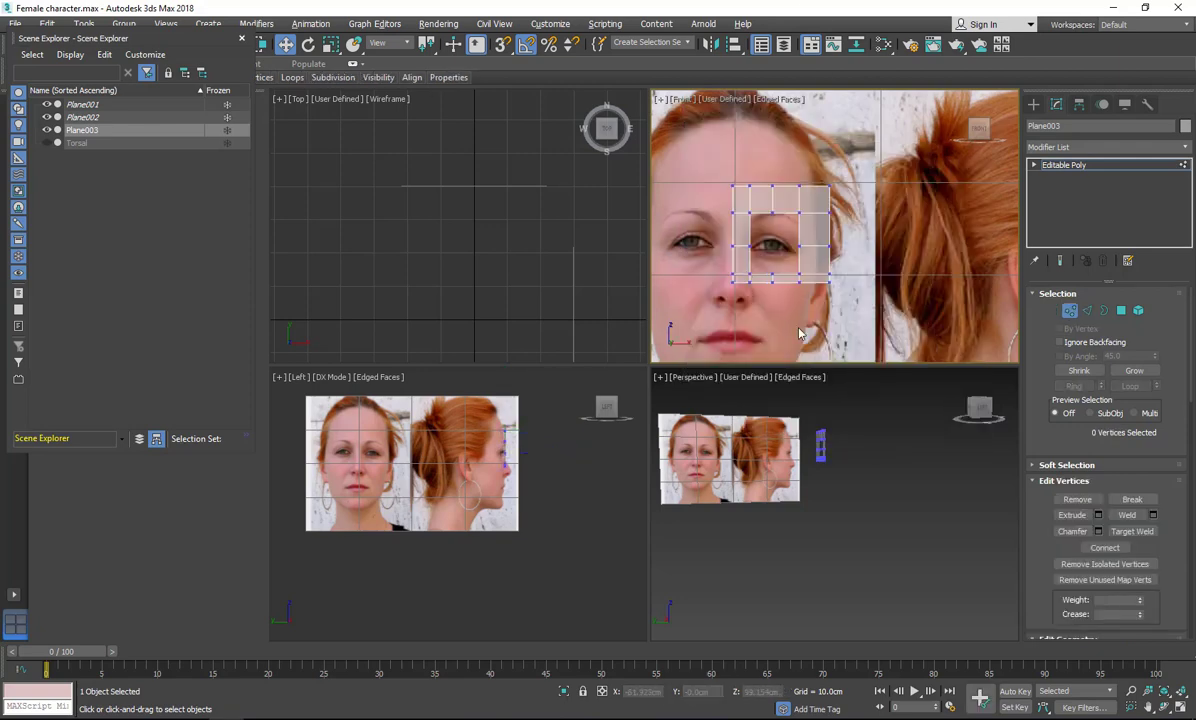
Weld the vertices at the mesh's upper outer corner with a weld threshold of 27.005 cm.
key(alt+w)
scroll(803, 320, up, 5)
scroll(727, 219, up, 3)
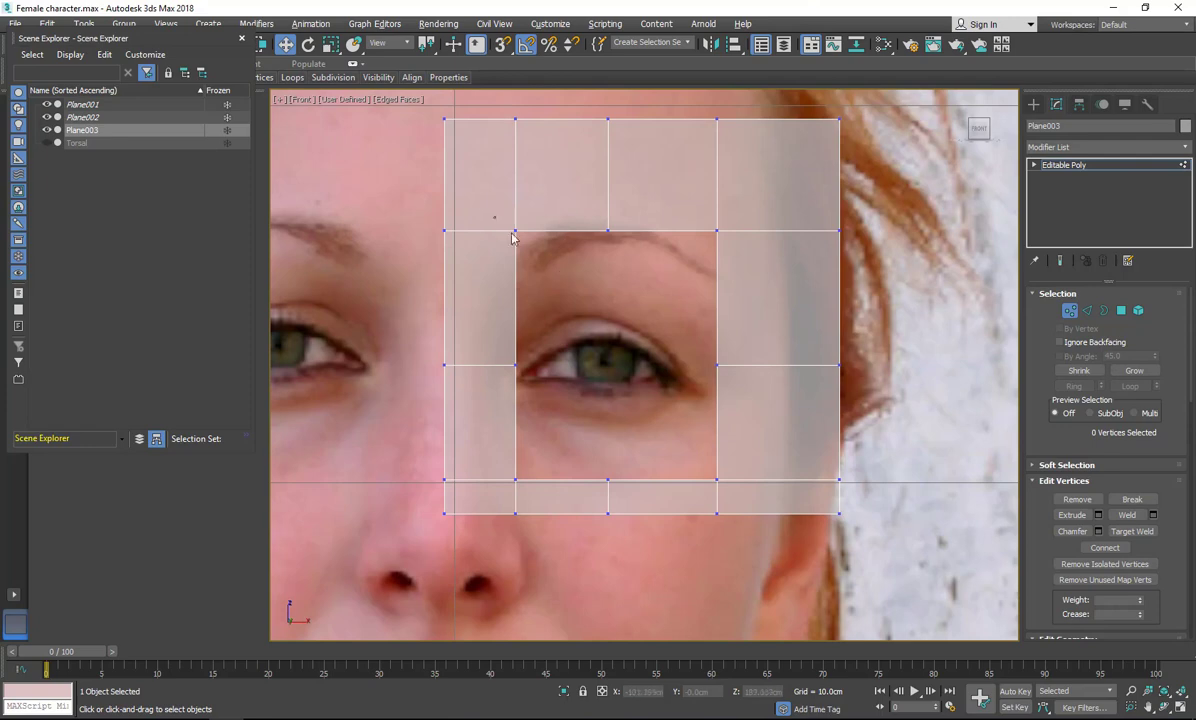
click(714, 119)
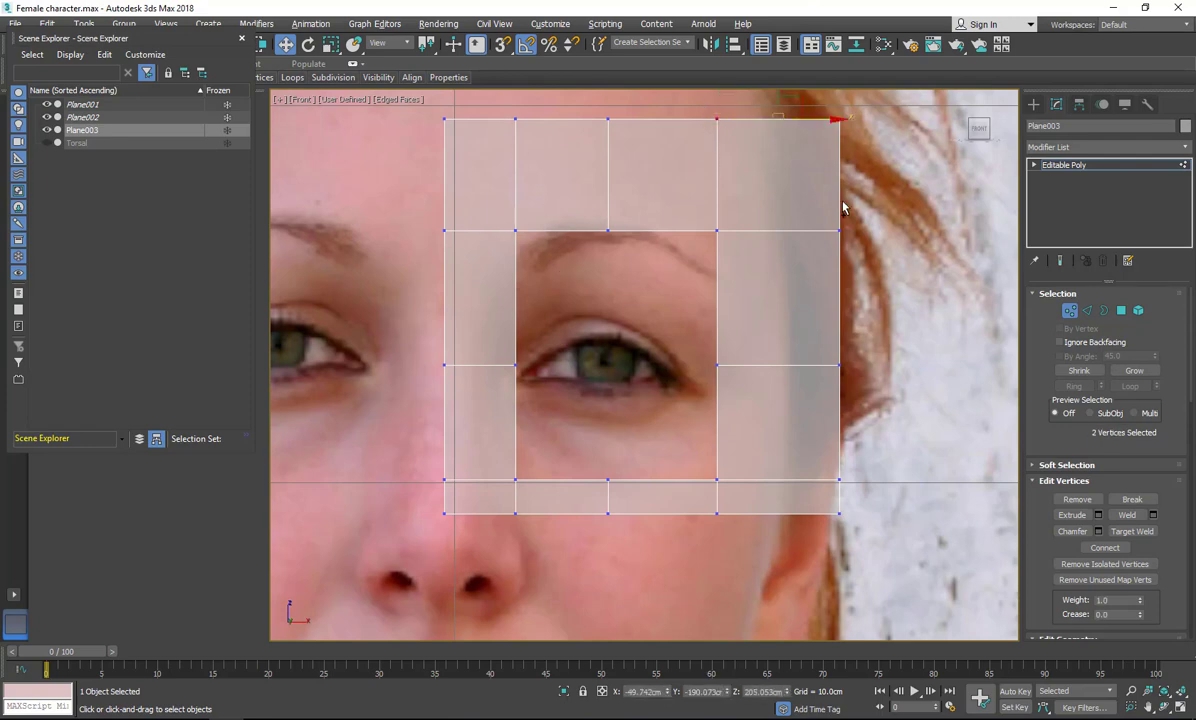
right_click(862, 258)
click(742, 341)
drag(654, 373, 672, 226)
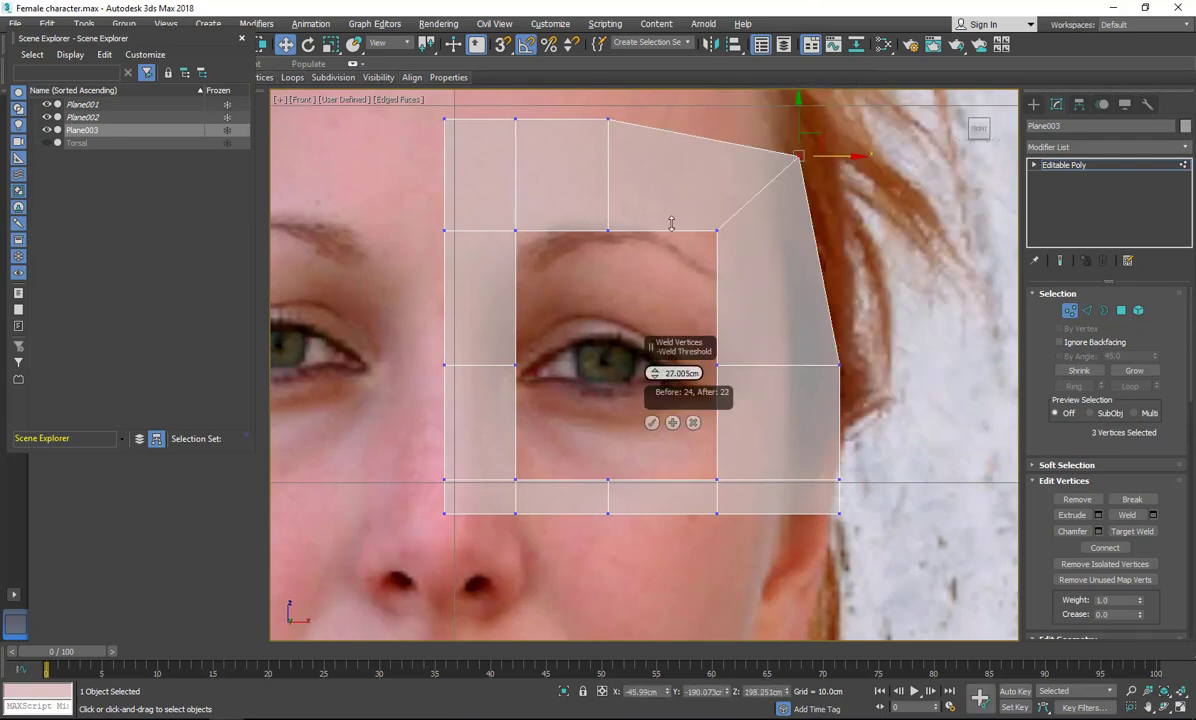
click(652, 422)
click(481, 241)
Select an upper edge beside the forehead centreline and inspect its edge ring.
key(2)
click(444, 187)
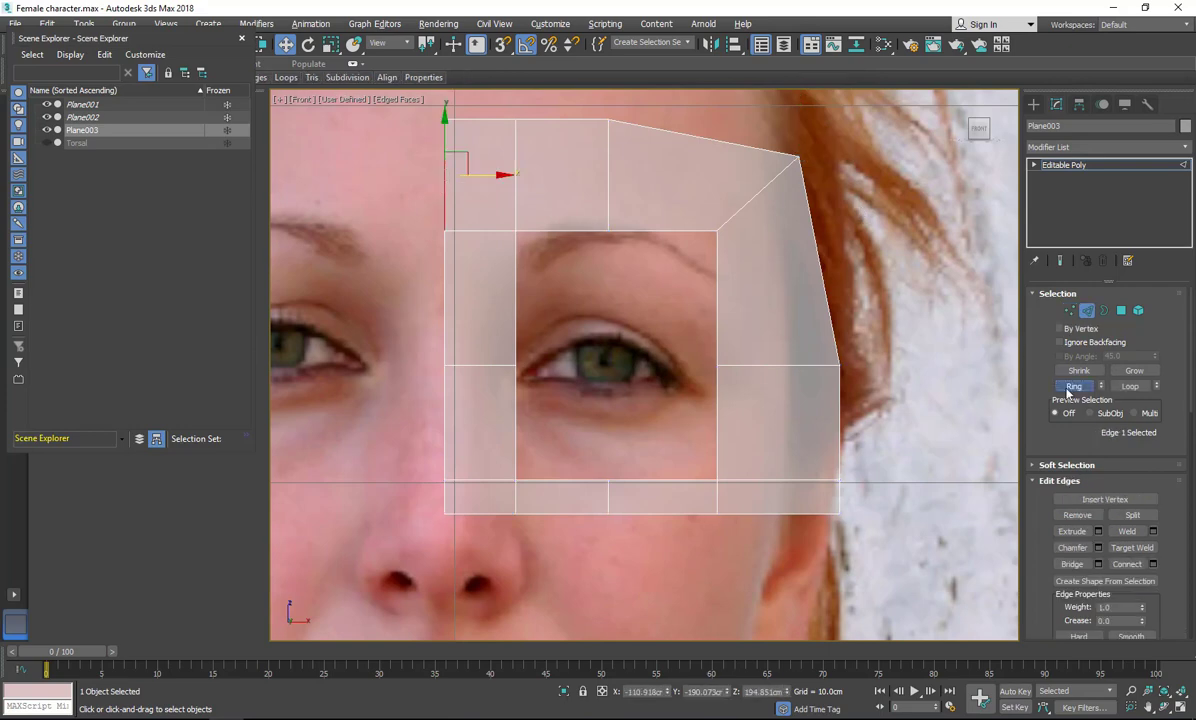
click(1072, 386)
click(1087, 310)
click(897, 400)
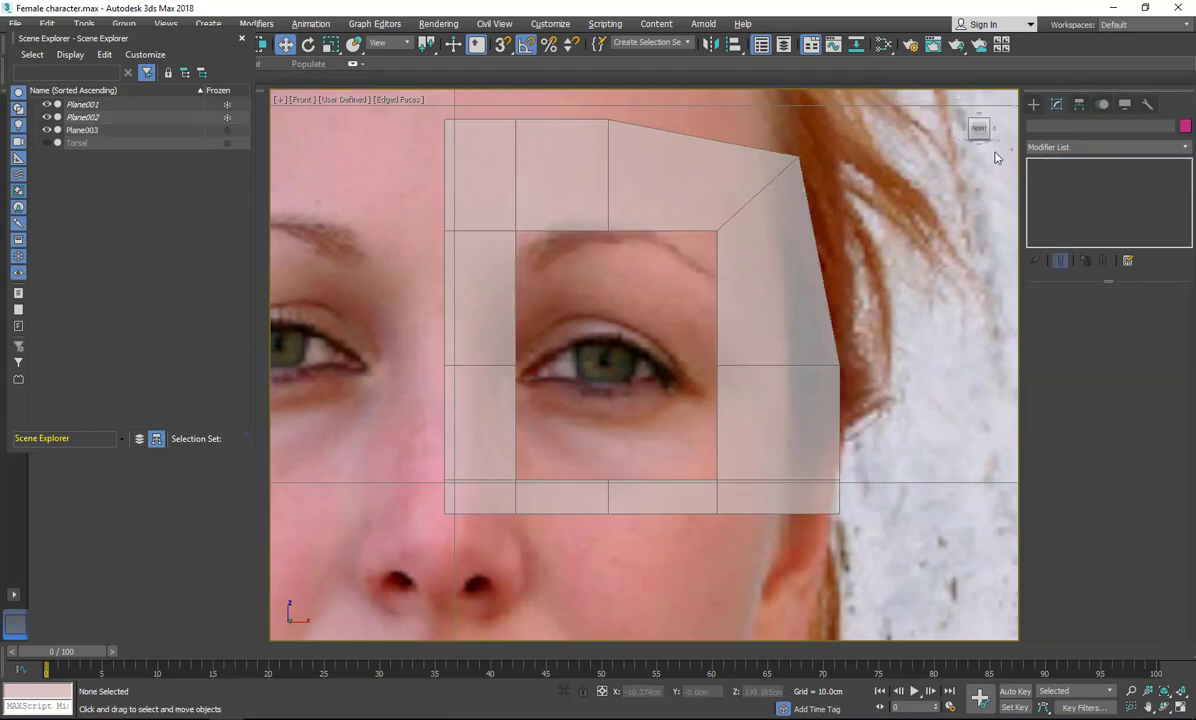
Weld the three vertices at the mesh's lower outer corner using the 27.005 cm threshold.
click(822, 372)
key(1)
drag(872, 458, 823, 535)
ctrl+click(717, 513)
right_click(740, 537)
click(621, 617)
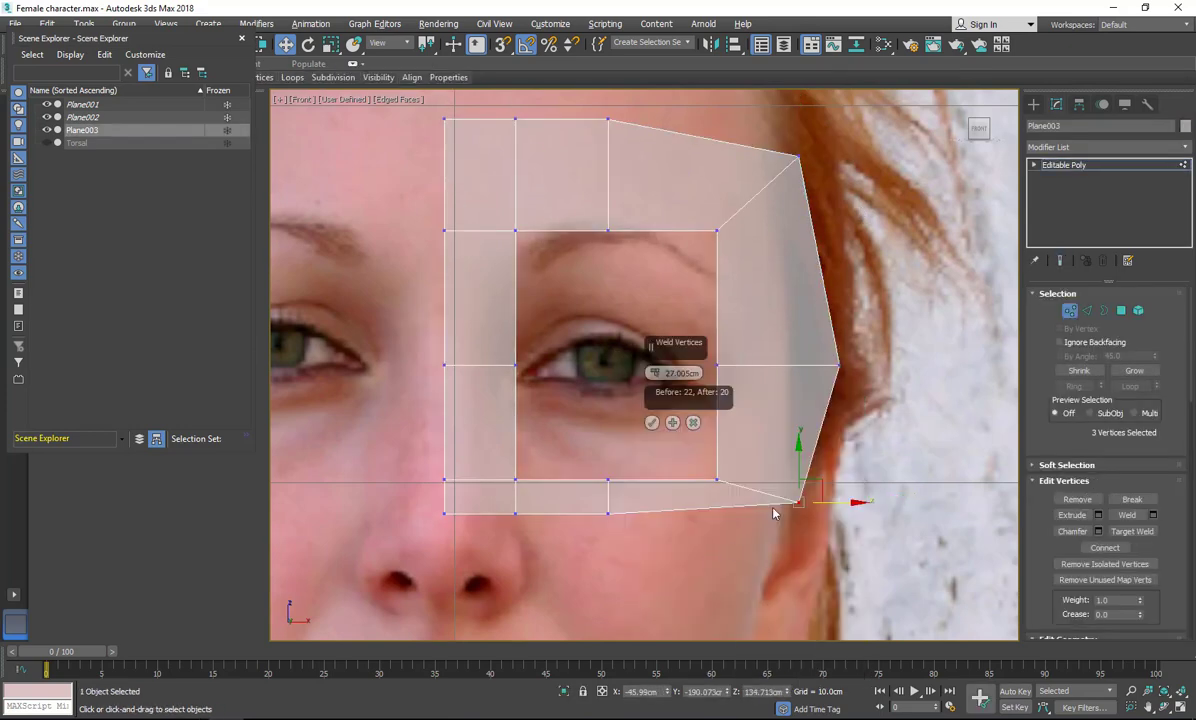
click(652, 423)
Select the radial edge ring around the eye hole to check the edge flow.
click(729, 264)
key(2)
click(608, 198)
click(1073, 386)
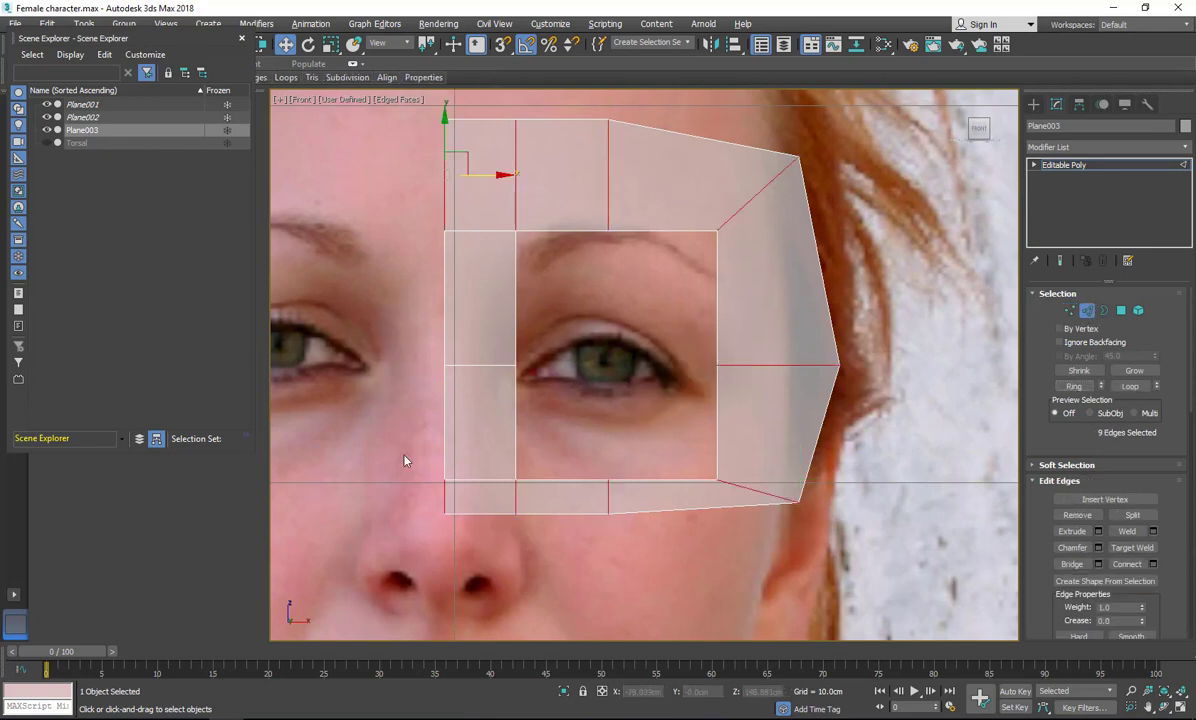
click(920, 321)
scroll(920, 321, down, 3)
click(885, 318)
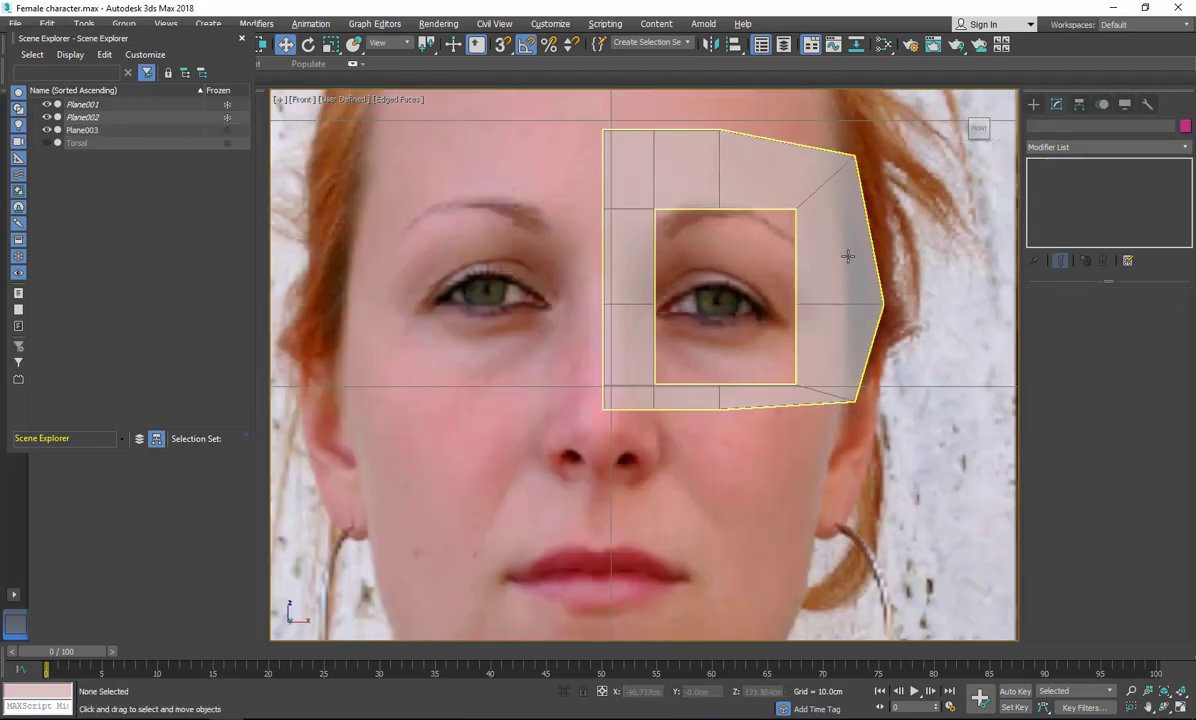
Reposition the upper inner and upper outer vertices of the eye hole to round its top corners.
key(1)
scroll(746, 300, up, 2)
scroll(655, 210, up, 2)
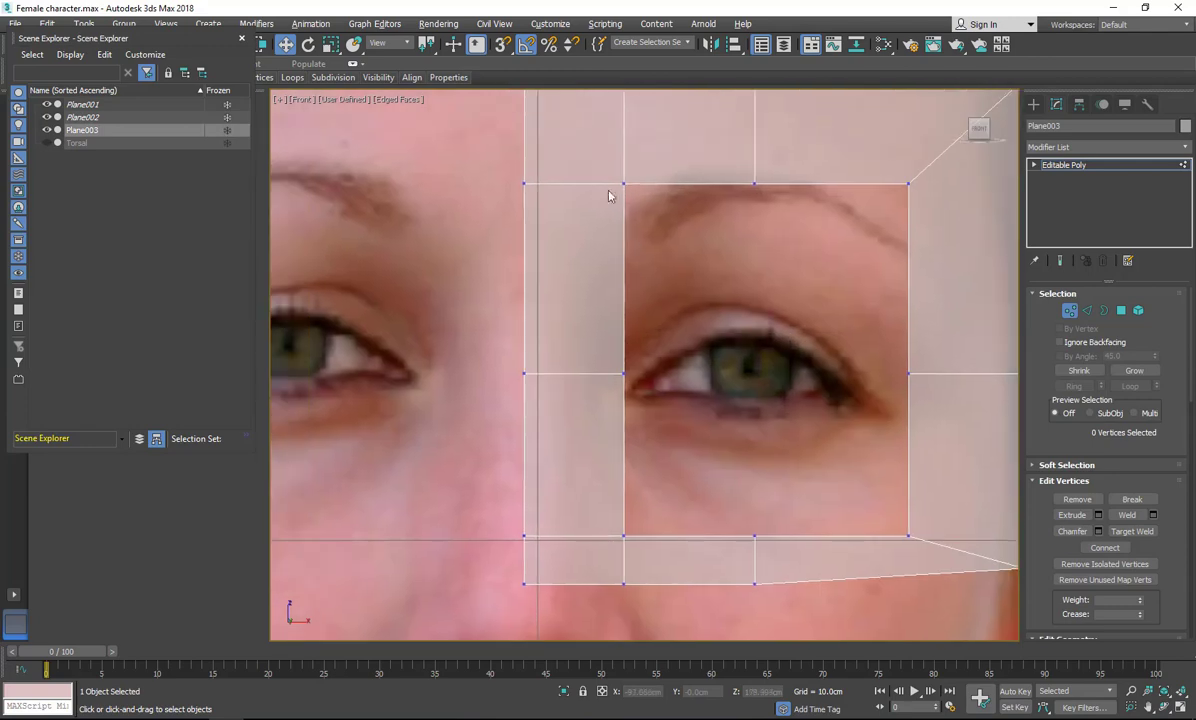
click(624, 183)
ctrl+drag(486, 149, 621, 235)
drag(574, 140, 576, 193)
drag(837, 145, 922, 198)
drag(935, 164, 907, 208)
Pull the eye hole's lower outer and lower inner corner vertices inward to round the bottom of the opening.
middle_drag(880, 483, 806, 280)
drag(806, 283, 852, 356)
drag(862, 325, 842, 295)
click(550, 332)
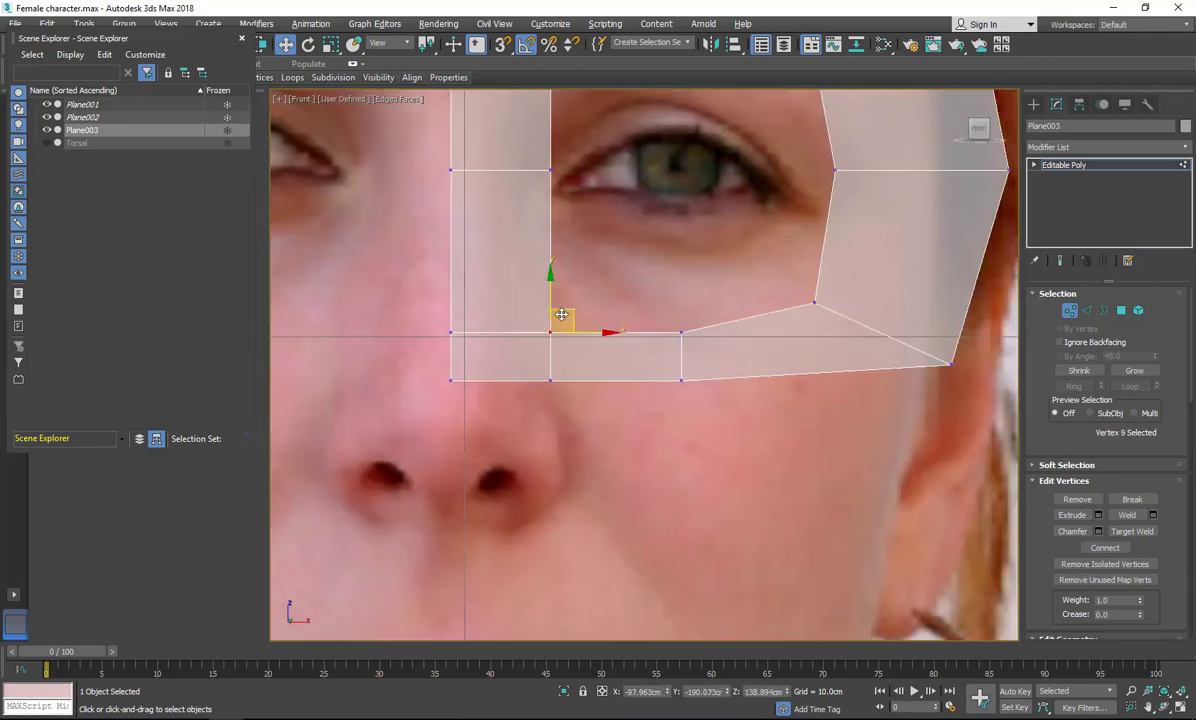
drag(572, 308, 598, 272)
middle_drag(598, 272, 621, 320)
Adjust the inner vertices at eye level, then widen the eye hole by moving its inner and outer corner vertices apart.
drag(534, 197, 600, 240)
ctrl+click(473, 217)
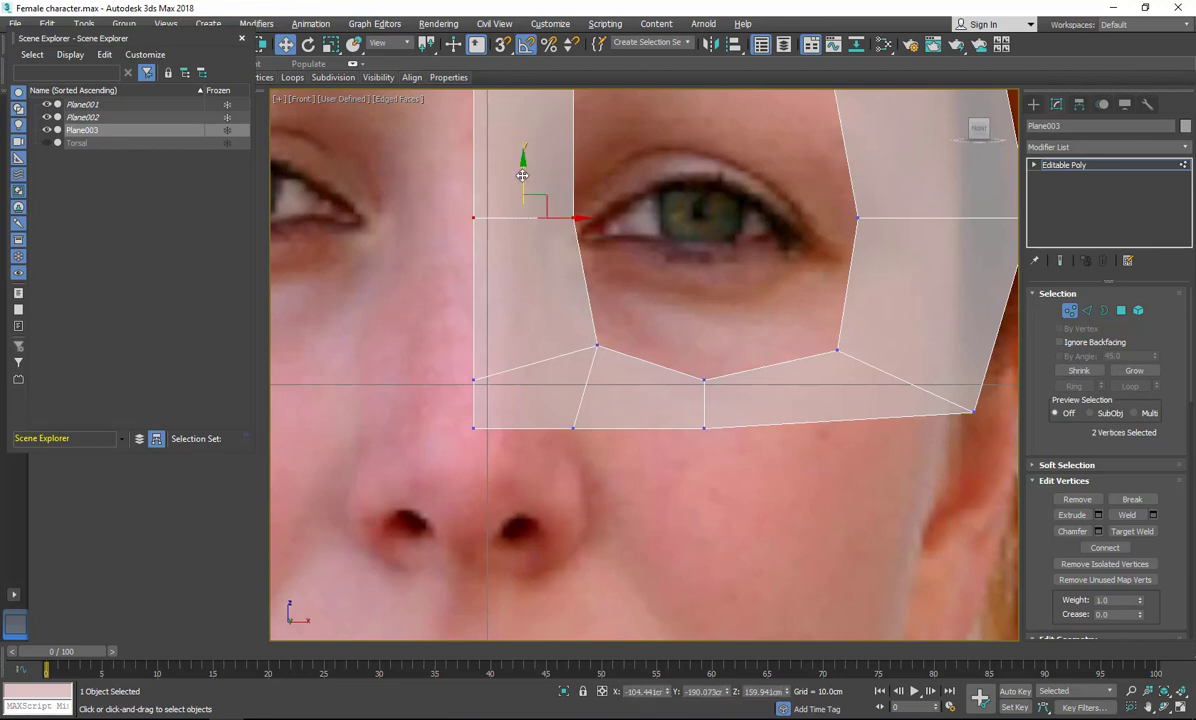
scroll(481, 192, down, 3)
drag(628, 165, 628, 176)
click(556, 215)
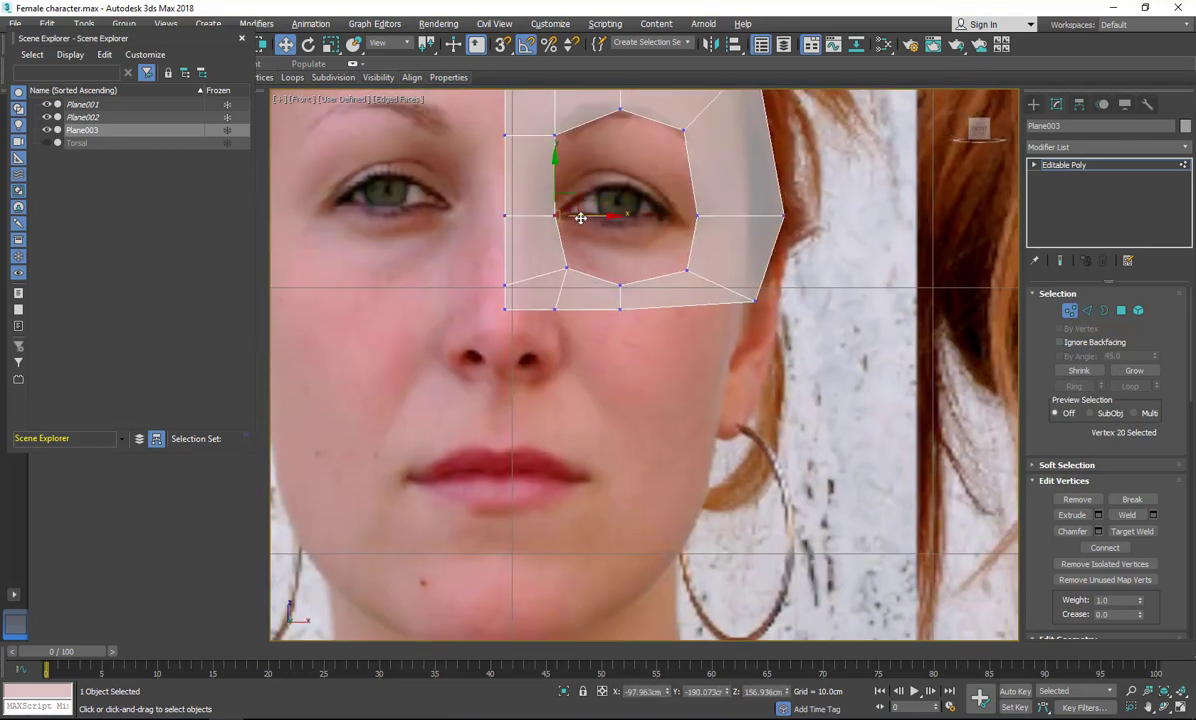
click(697, 214)
drag(734, 215, 755, 215)
click(640, 250)
Raise the centreline vertex beside the nose, just above the mesh's bottom row.
middle_drag(498, 268, 510, 243)
click(517, 260)
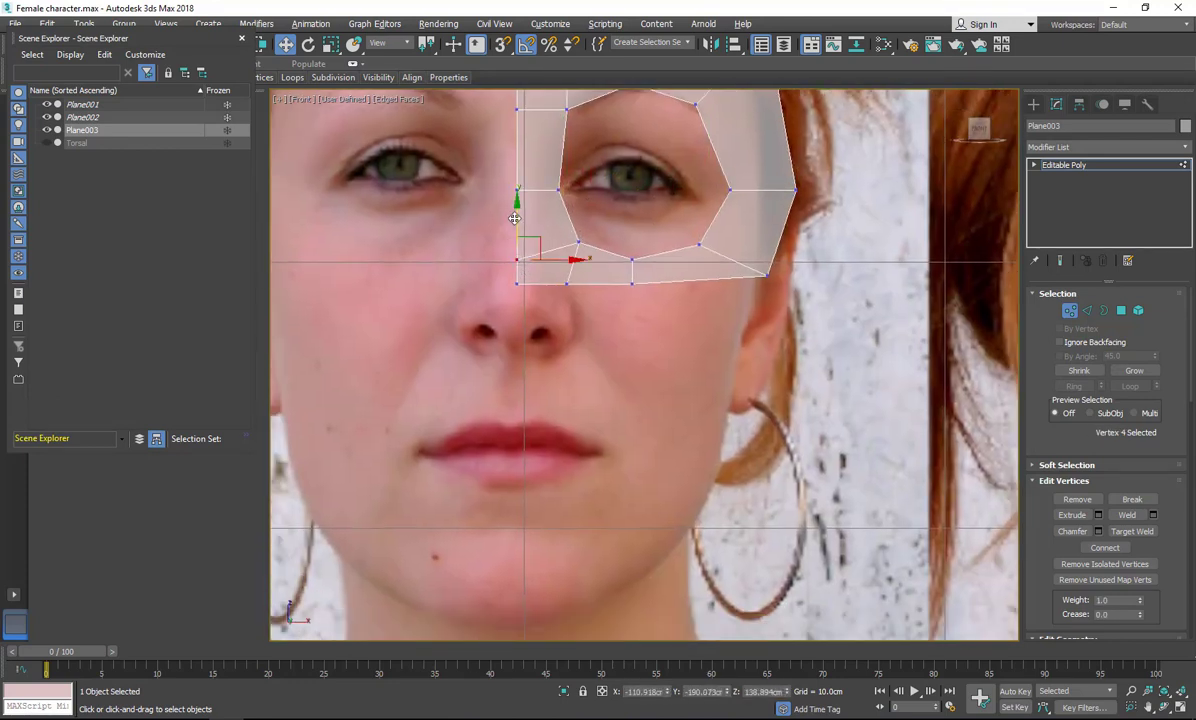
drag(517, 222, 517, 206)
click(621, 323)
Move the top centreline vertex back onto the forehead profile in the Left view.
key(alt+w)
scroll(456, 451, up, 4)
middle_drag(456, 451, 300, 503)
scroll(300, 503, up, 1)
scroll(785, 209, up, 1)
middle_drag(785, 209, 716, 376)
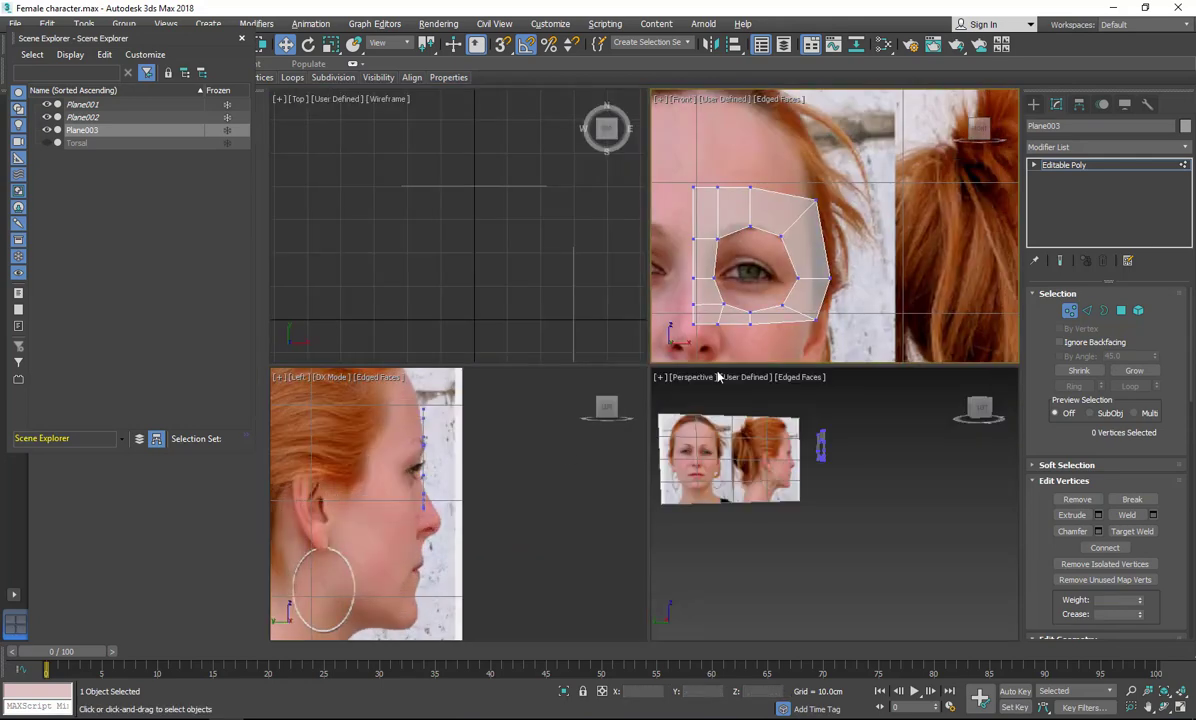
middle_drag(746, 182, 754, 235)
click(695, 221)
scroll(419, 472, up, 6)
middle_drag(308, 395, 470, 507)
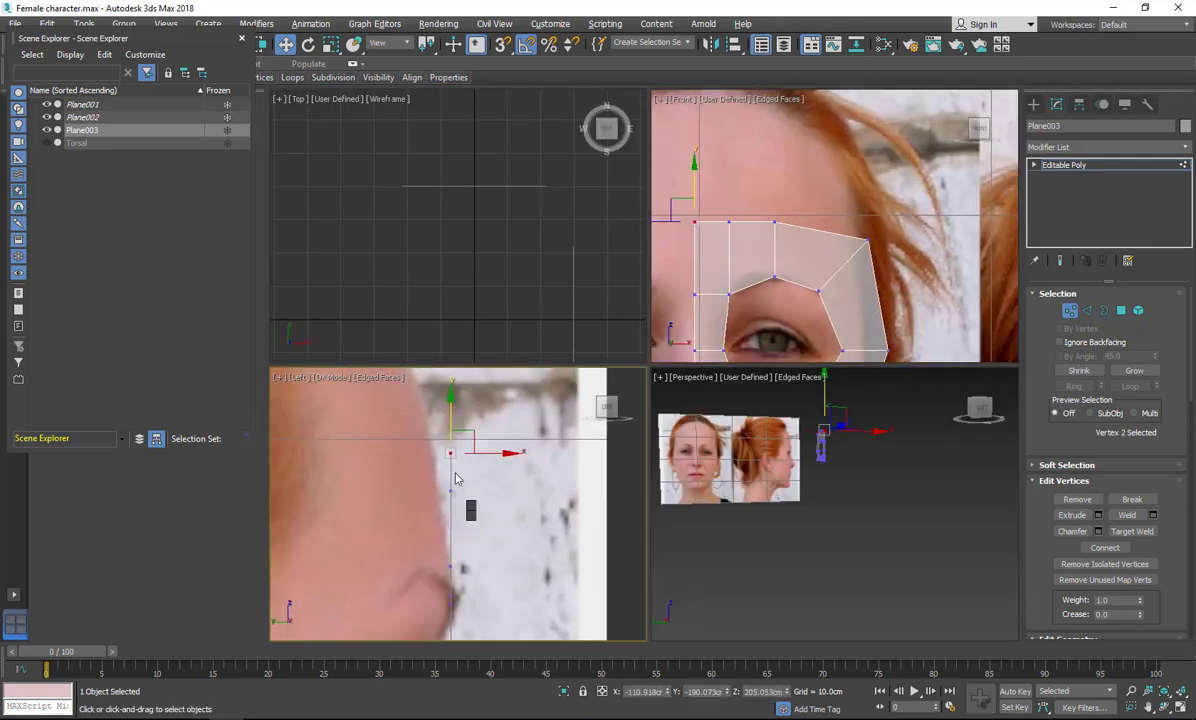
drag(495, 452, 431, 454)
Move the other three top-row vertices progressively further back in the Left view to follow the forehead's curve.
click(729, 222)
click(774, 222)
click(868, 240)
right_click(484, 442)
drag(496, 491, 379, 491)
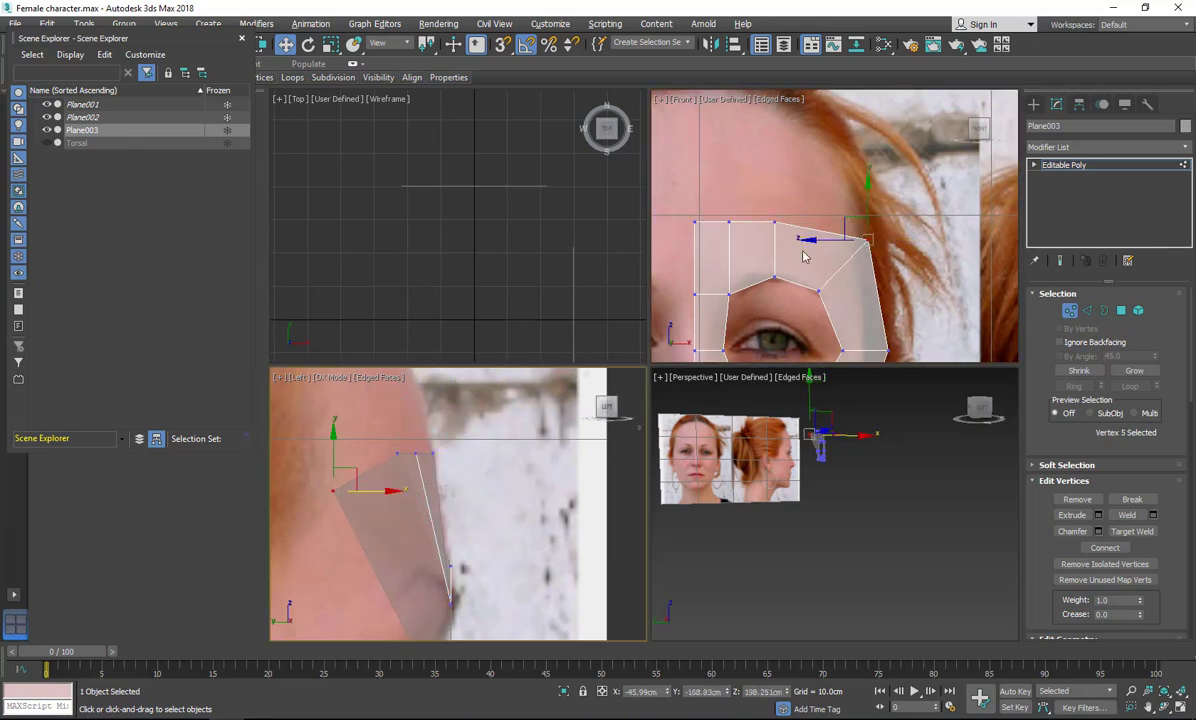
Move the upper outer vertex and the outer eye-level vertex inward in the Front view.
middle_drag(813, 250, 817, 199)
drag(903, 189, 873, 190)
click(890, 299)
drag(913, 298, 883, 285)
click(334, 491)
key(ctrl+z)
Move the outer eye-level vertex and the lower outer vertex back in the Left view to follow the side of the face.
scroll(400, 496, down, 2)
middle_drag(400, 520, 430, 372)
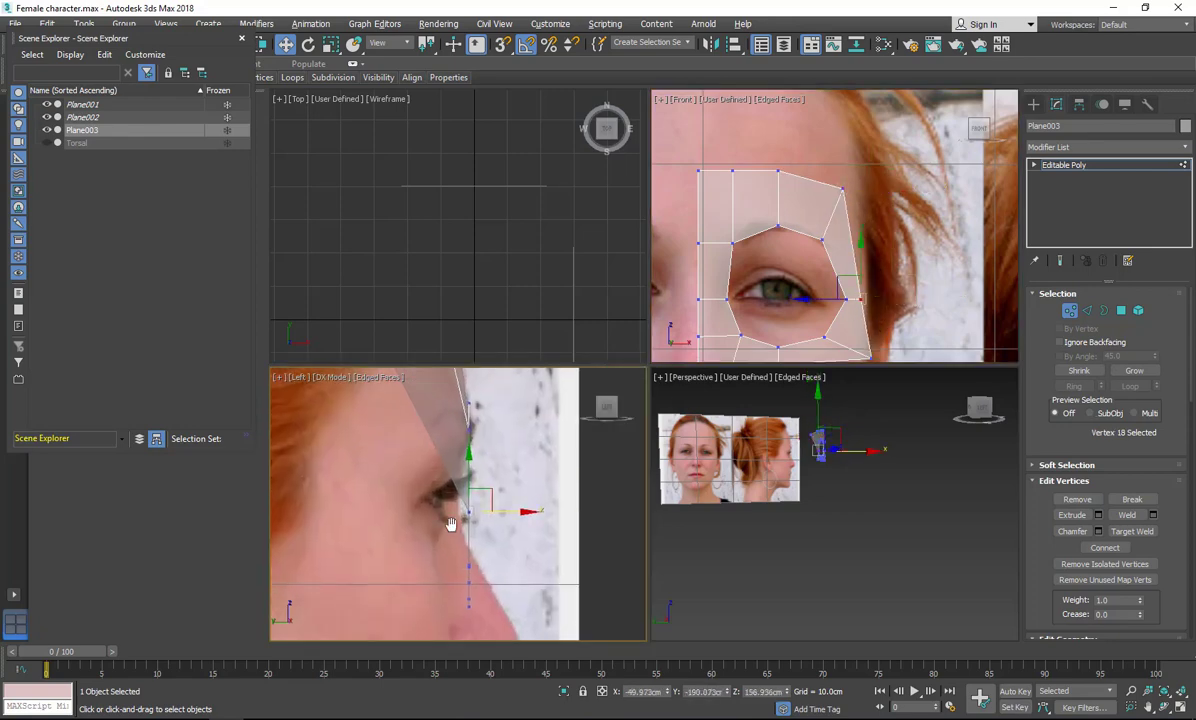
drag(506, 507, 431, 502)
middle_drag(840, 310, 843, 230)
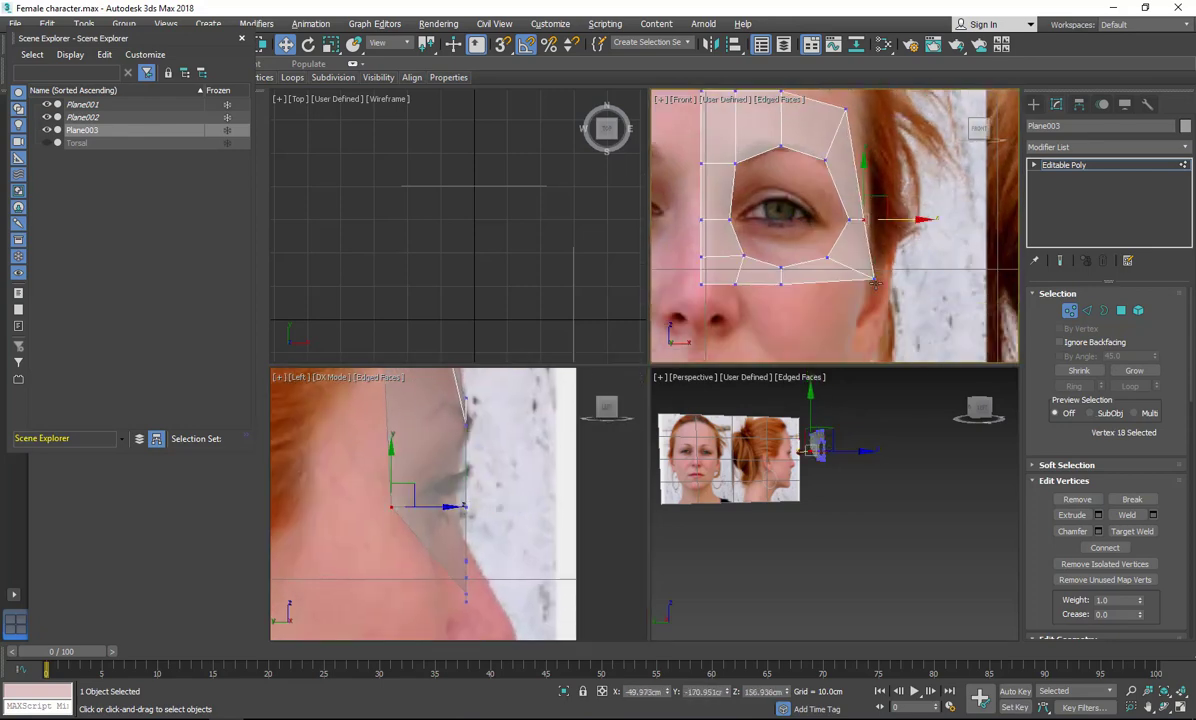
click(874, 278)
right_click(505, 585)
drag(503, 595, 443, 599)
scroll(496, 531, down, 3)
middle_drag(496, 531, 460, 501)
Lower the four top-row vertices on the forehead in the Front view.
middle_drag(817, 245, 846, 368)
drag(716, 203, 886, 246)
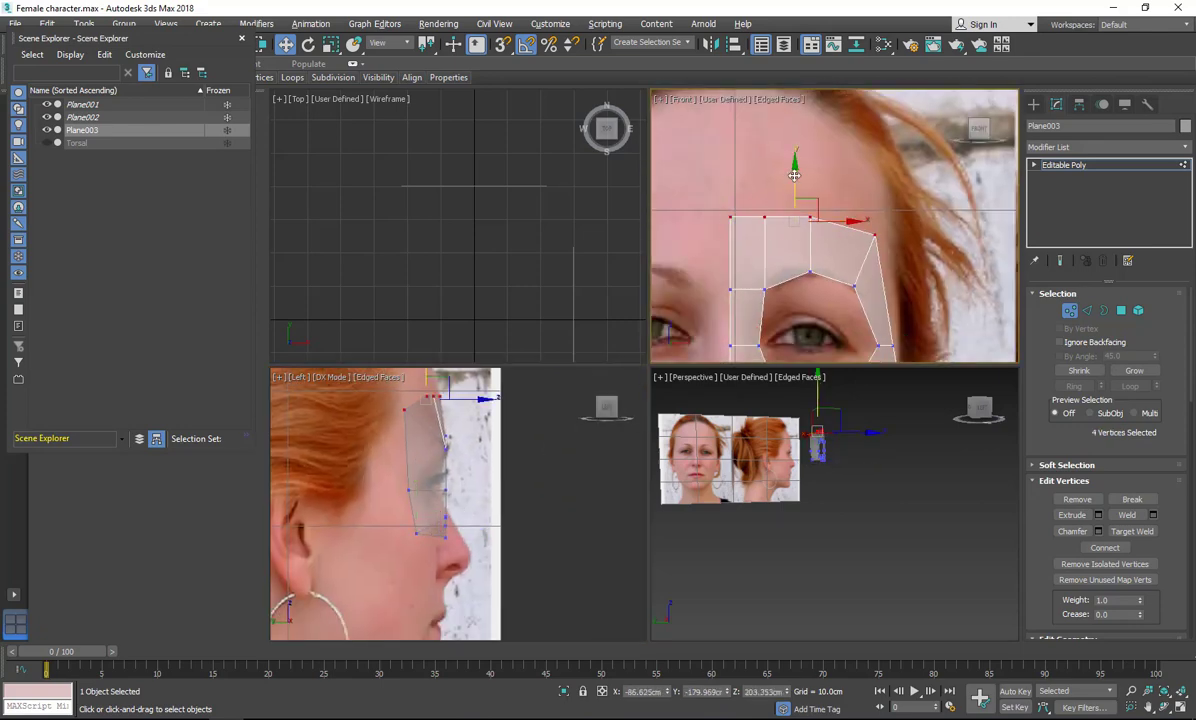
drag(794, 176, 794, 199)
middle_drag(786, 200, 755, 99)
Nudge the upper outer and lower outer corner vertices of the mesh slightly inward in the Front view.
click(842, 159)
drag(862, 157, 856, 157)
middle_drag(450, 483, 472, 296)
click(871, 303)
drag(902, 306, 884, 306)
middle_drag(831, 335, 851, 283)
Fit the brow-level and top centreline vertices to the forehead profile in the Left view.
middle_drag(443, 440, 491, 617)
scroll(480, 480, up, 4)
middle_drag(530, 504, 424, 537)
click(722, 136)
click(722, 136)
middle_drag(446, 483, 451, 527)
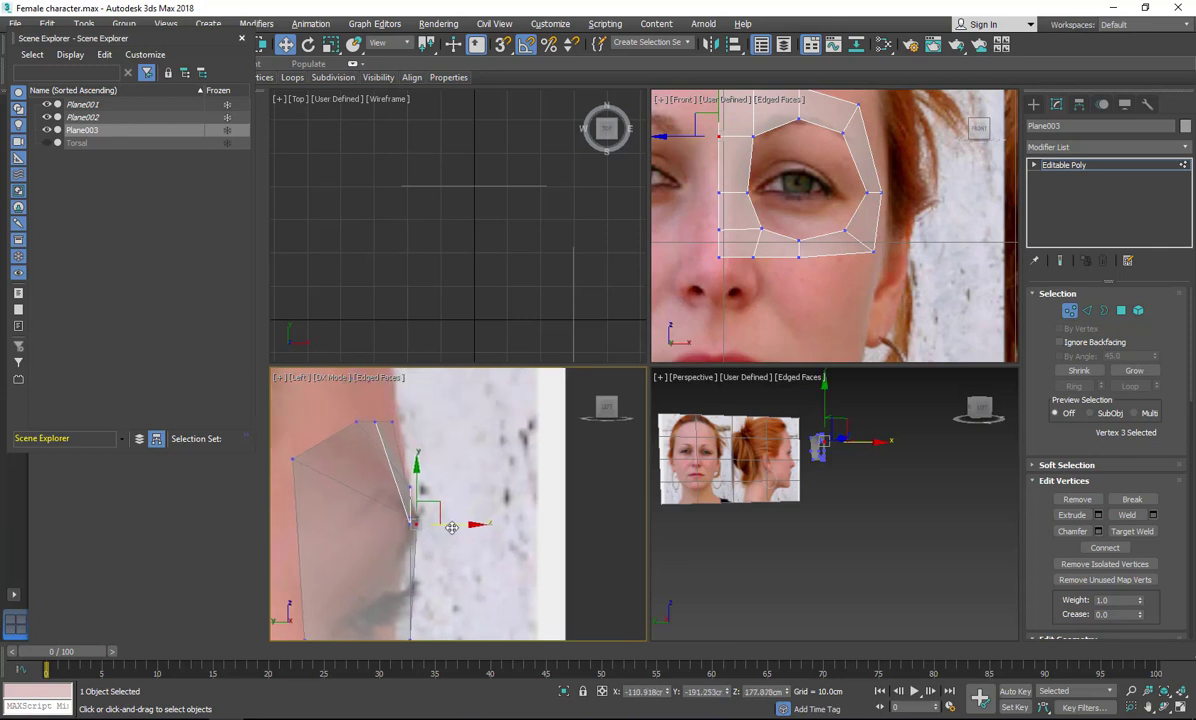
drag(454, 522, 448, 522)
middle_drag(731, 155, 737, 250)
click(725, 181)
drag(429, 422, 437, 422)
Move the eye-level centreline vertex back to the nose bridge in the Left view and save the scene.
click(725, 287)
middle_drag(462, 608, 459, 464)
drag(439, 495, 428, 495)
key(ctrl+a)
click(486, 528)
key(ctrl+s)
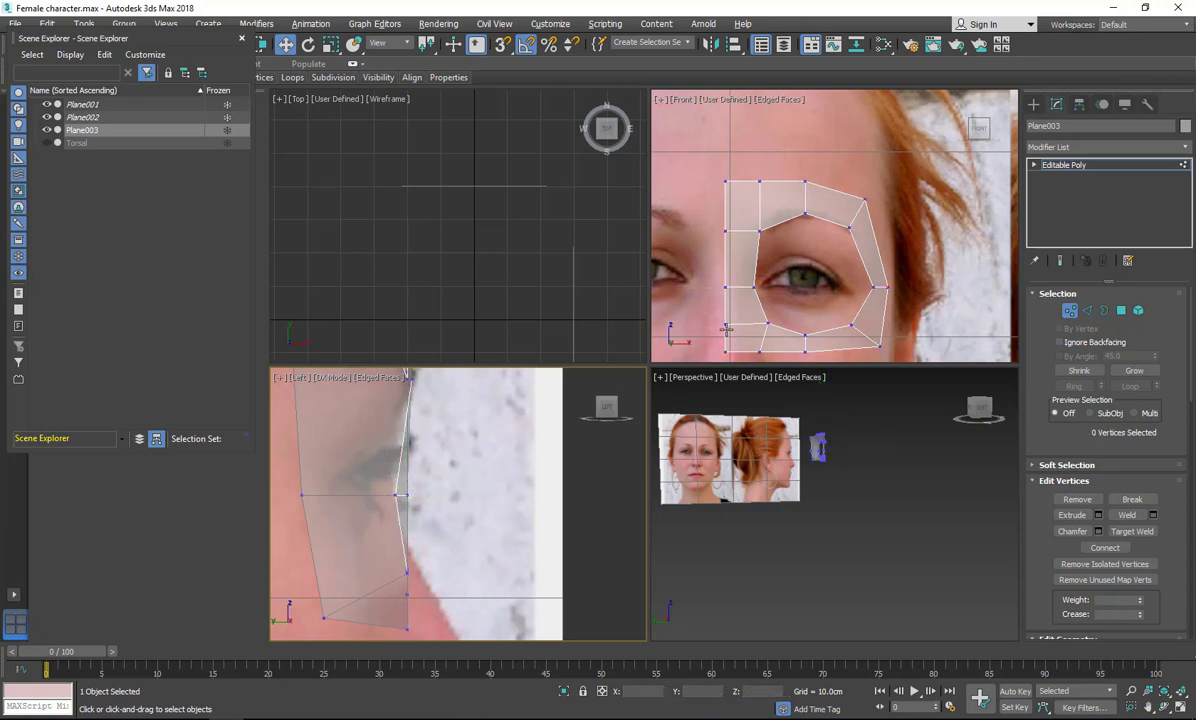
Move the two lowest centreline vertices and the adjacent bottom-row vertex forward to follow the nose profile in the Left view.
click(725, 324)
middle_drag(463, 572, 439, 469)
drag(439, 469, 452, 469)
click(725, 352)
drag(429, 526, 472, 526)
click(760, 352)
middle_drag(442, 532, 457, 573)
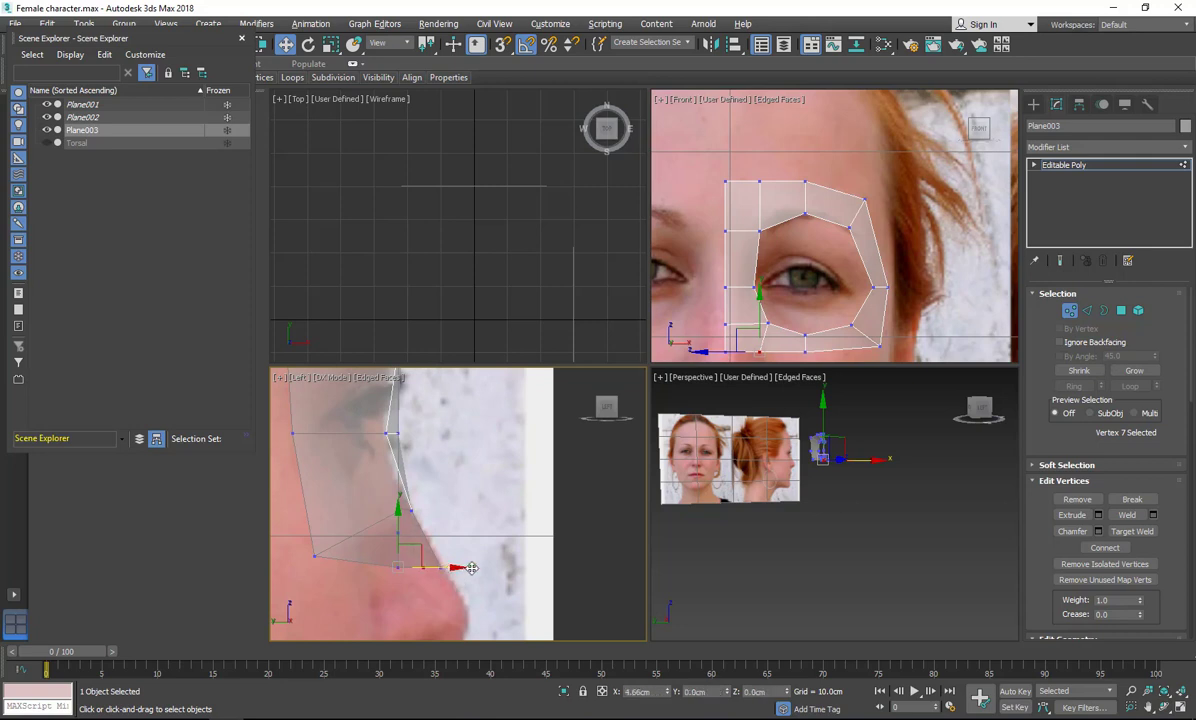
Move the eye hole's lower inner vertex and inner corner vertex back in the Left view.
click(766, 323)
middle_drag(432, 508, 492, 549)
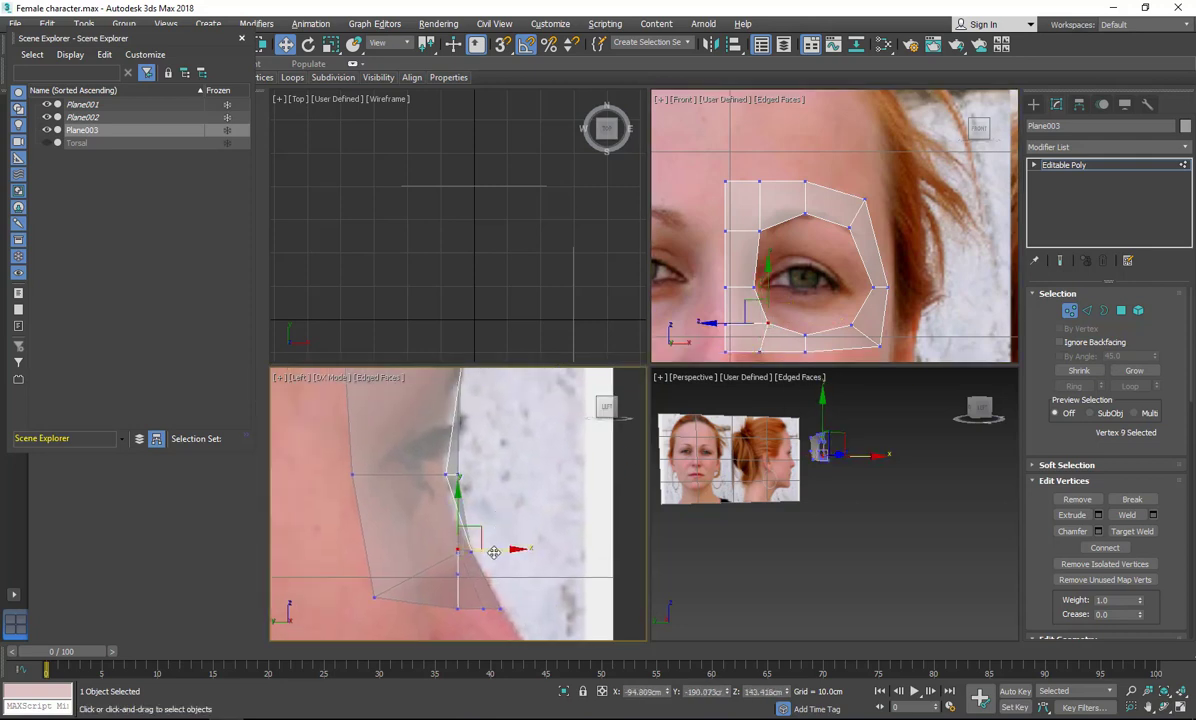
drag(494, 552, 453, 543)
click(446, 474)
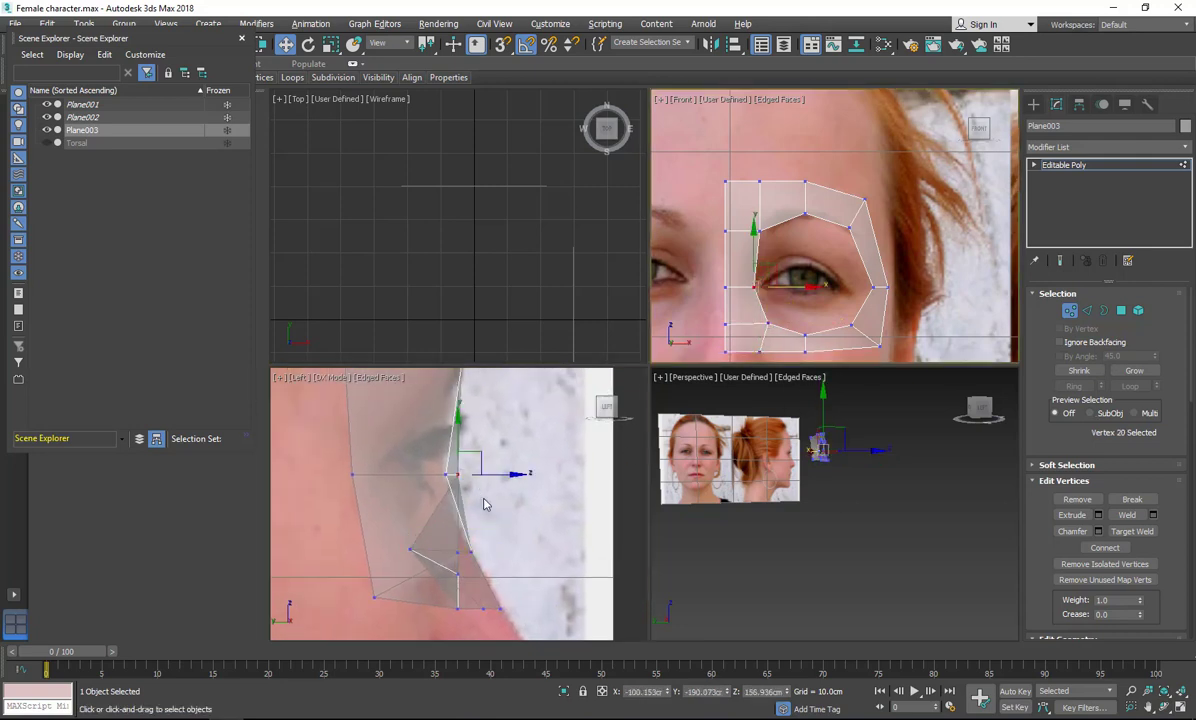
drag(446, 474, 410, 474)
Push the upper inner, upper middle and upper outer vertices of the eye hole back in the Left view.
click(759, 231)
middle_drag(523, 483, 497, 576)
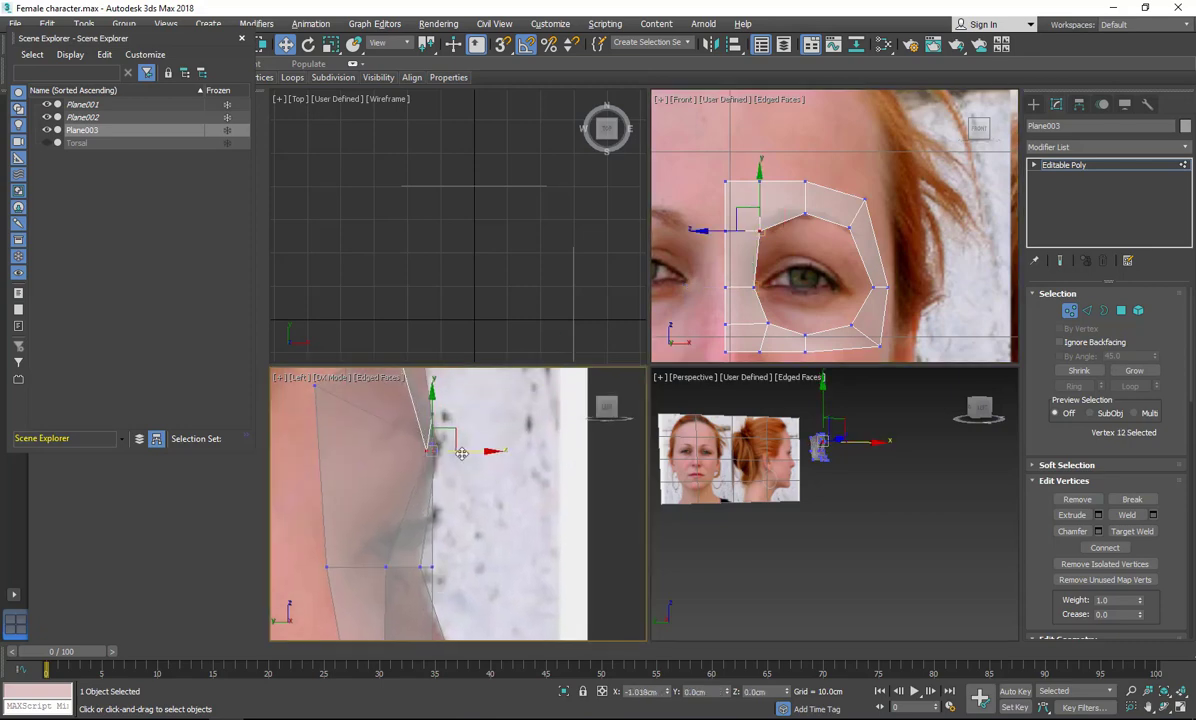
drag(462, 454, 429, 443)
click(805, 213)
click(849, 228)
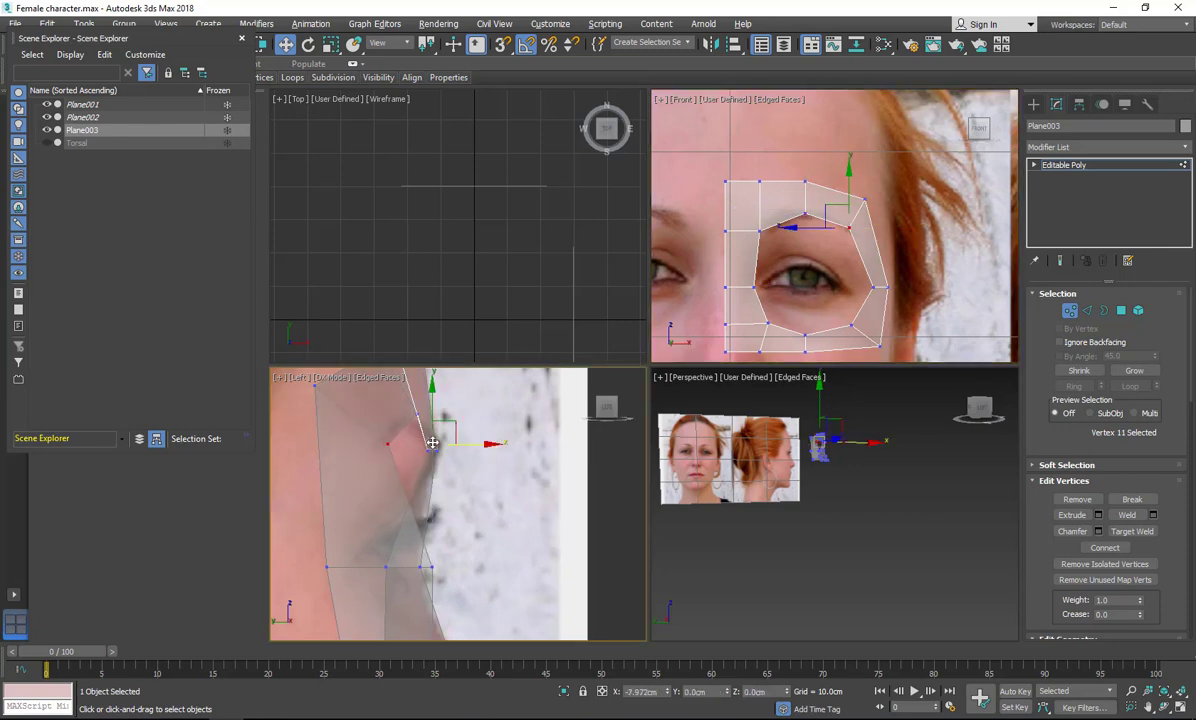
Move the eye hole's outer corner vertex back in the Left view toward the side of the face.
click(873, 287)
middle_drag(485, 620, 475, 535)
drag(454, 481, 371, 473)
click(886, 287)
click(879, 345)
middle_drag(466, 543, 507, 592)
Move the eye hole's lower outer and lower middle vertices back in the Left view and nudge the lower inner one forward.
click(848, 327)
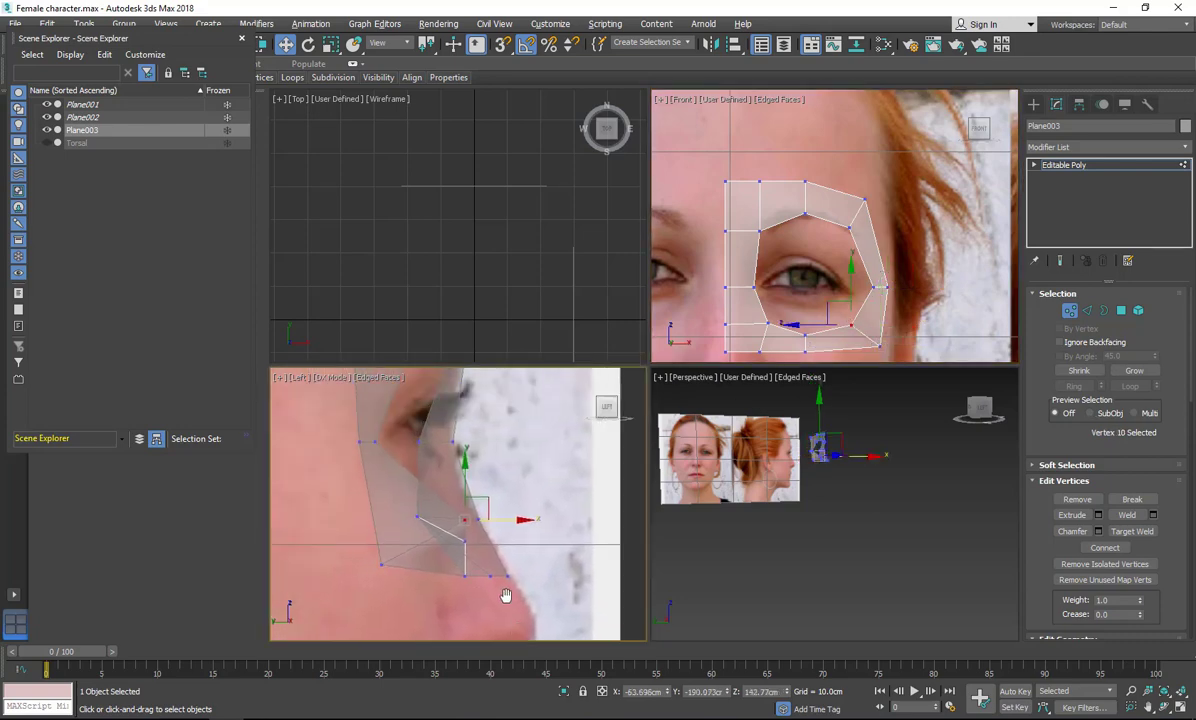
click(465, 541)
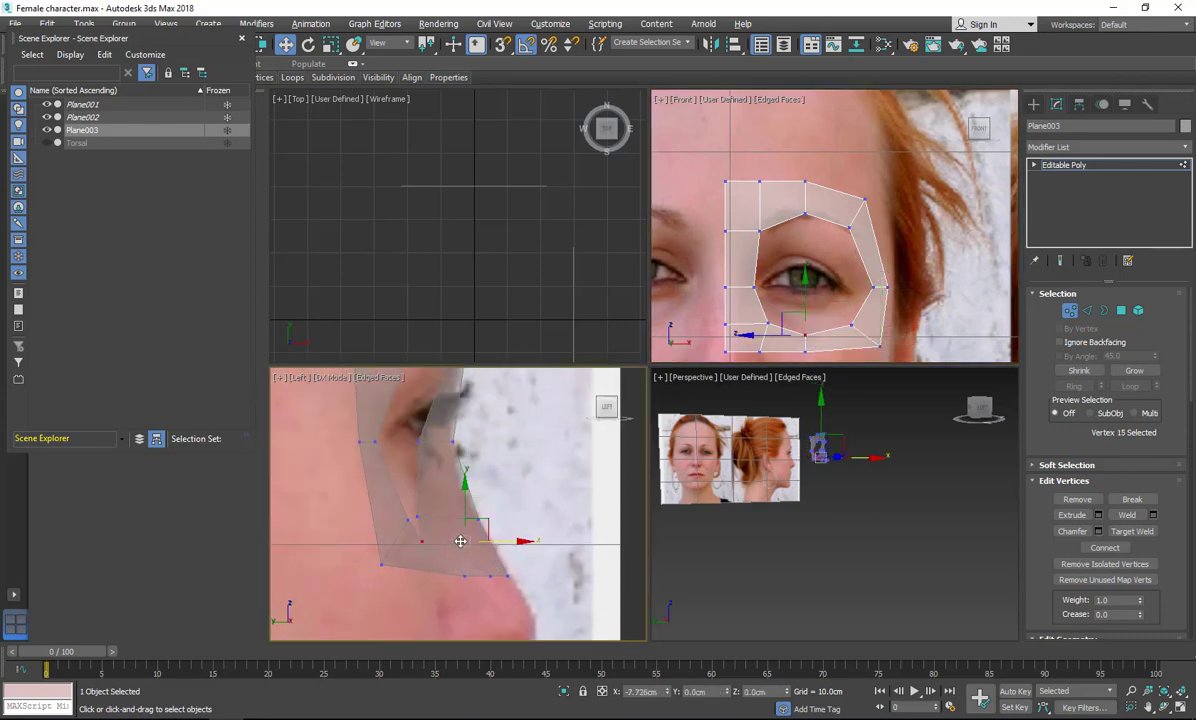
middle_drag(488, 524, 424, 506)
click(362, 500)
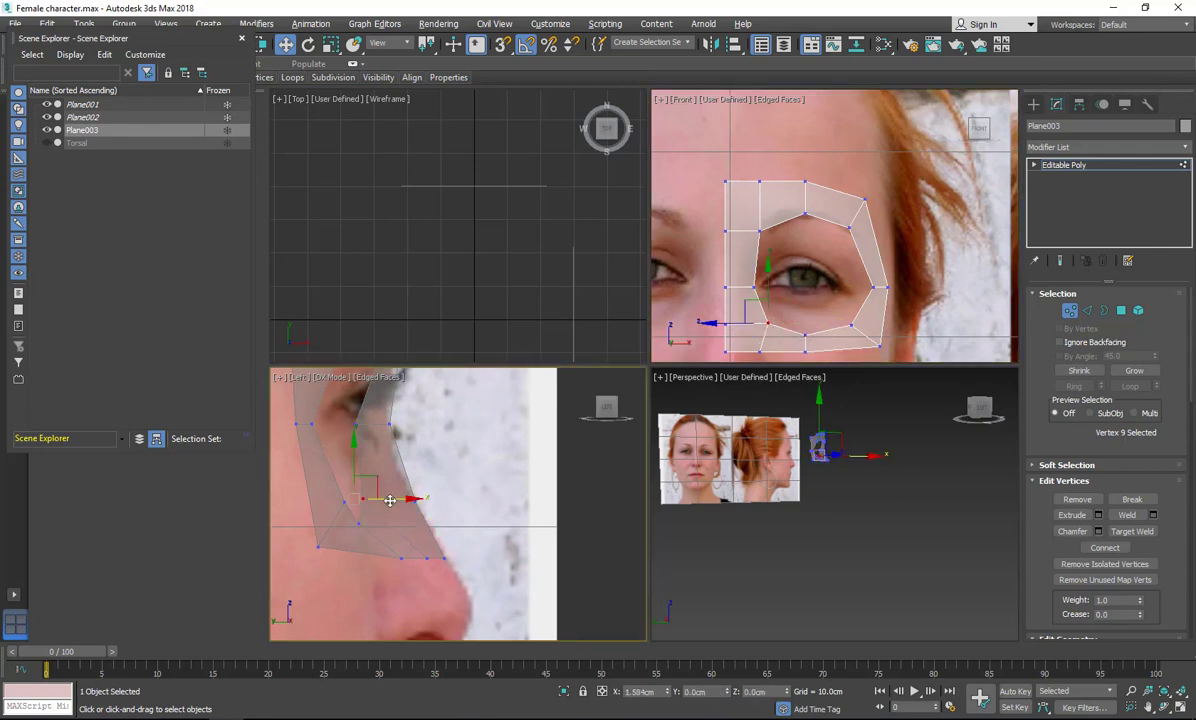
Move the two middle vertices of the mesh's bottom row back onto the cheek in the Left view.
click(401, 558)
right_click(424, 567)
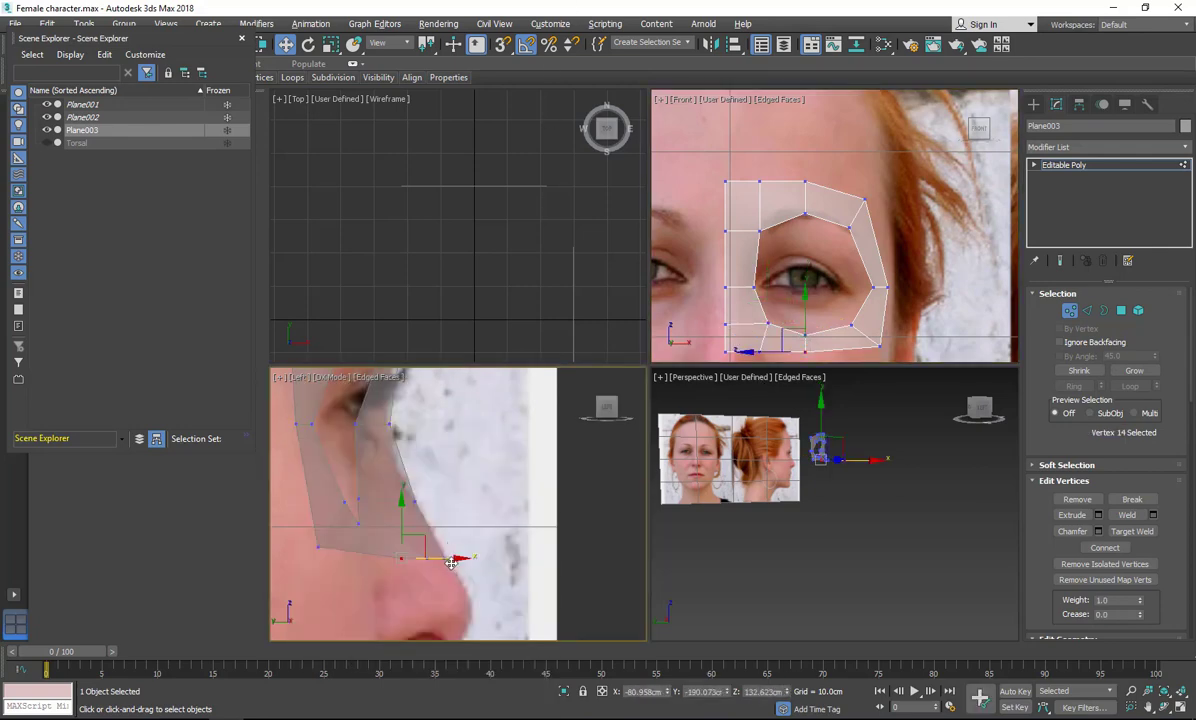
drag(450, 562, 404, 559)
click(427, 558)
Extend the mesh's three bottom edges straight down past the mouth to chin level in the Front view.
scroll(872, 548, up, 5)
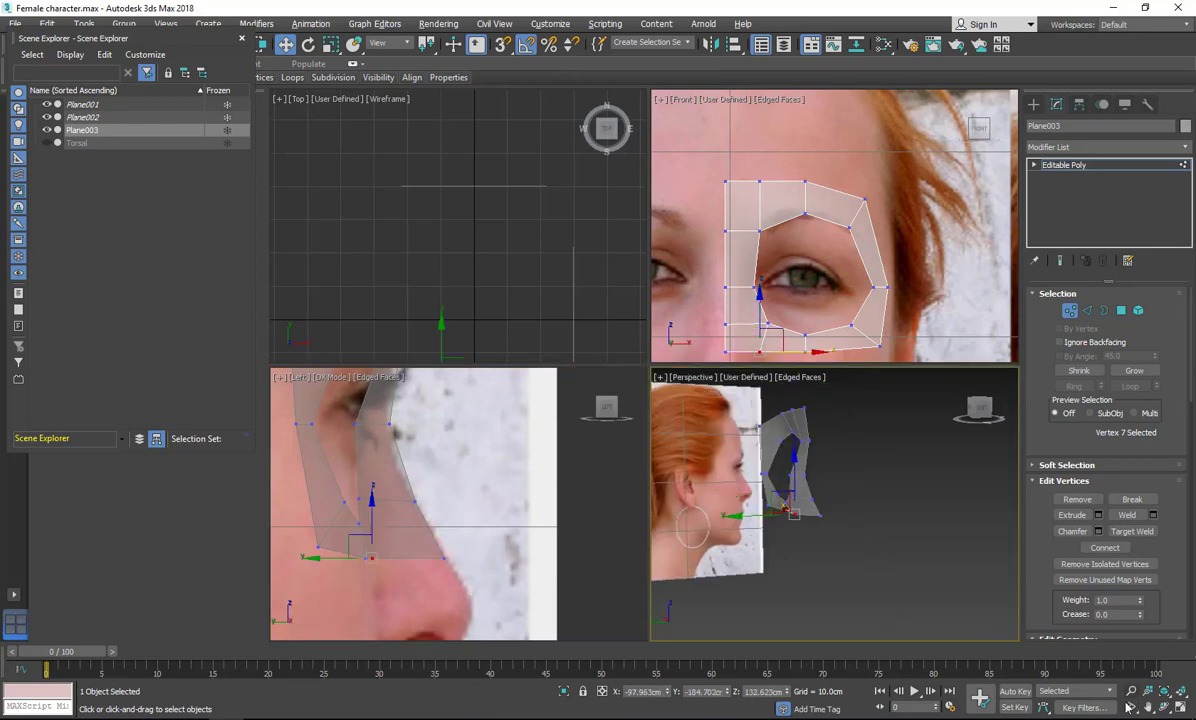
alt+middle_drag(870, 540, 858, 470)
scroll(822, 272, down, 4)
key(alt+w)
middle_drag(786, 340, 790, 150)
click(1087, 311)
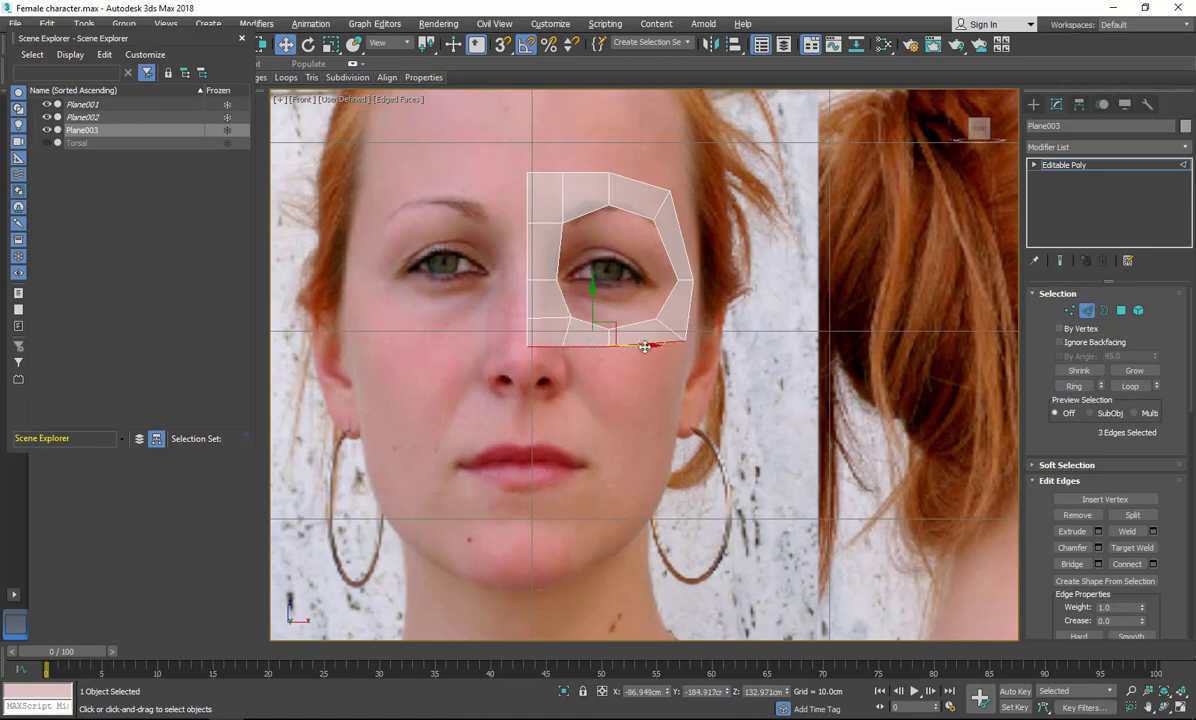
shift+drag(588, 316, 588, 540)
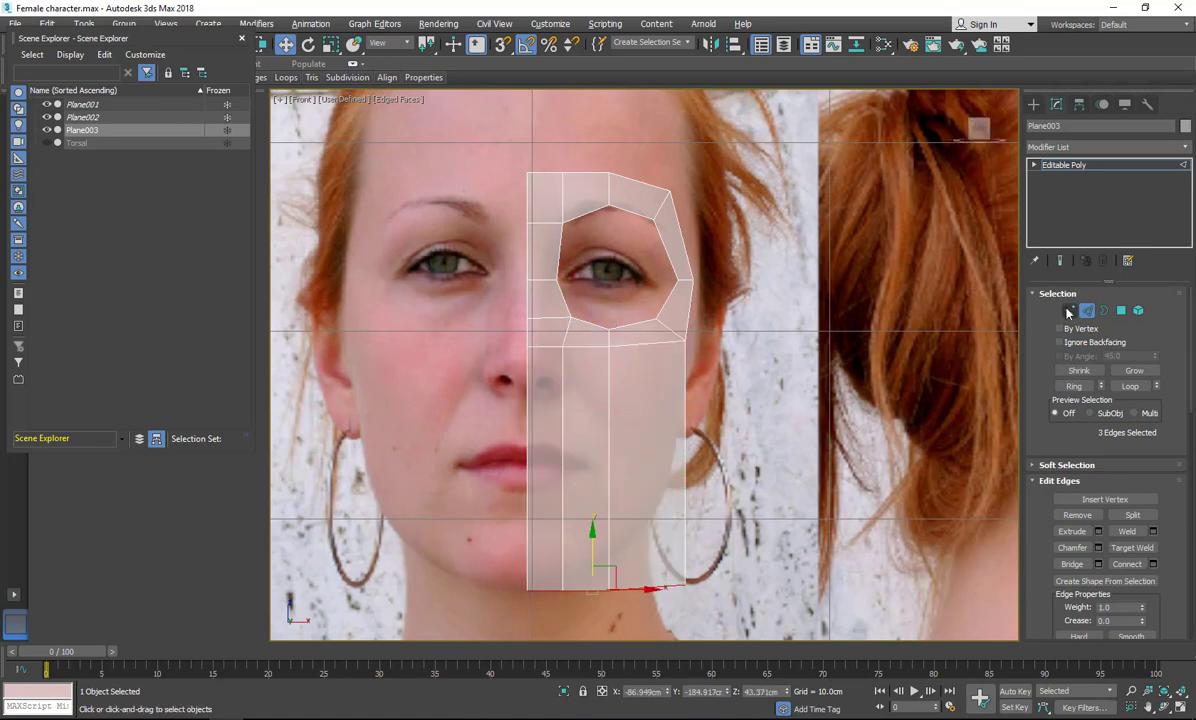
Raise the new bottom vertices and move the outermost one inward to follow the jawline from chin to ear.
click(1067, 311)
scroll(525, 318, up, 3)
drag(590, 537, 587, 514)
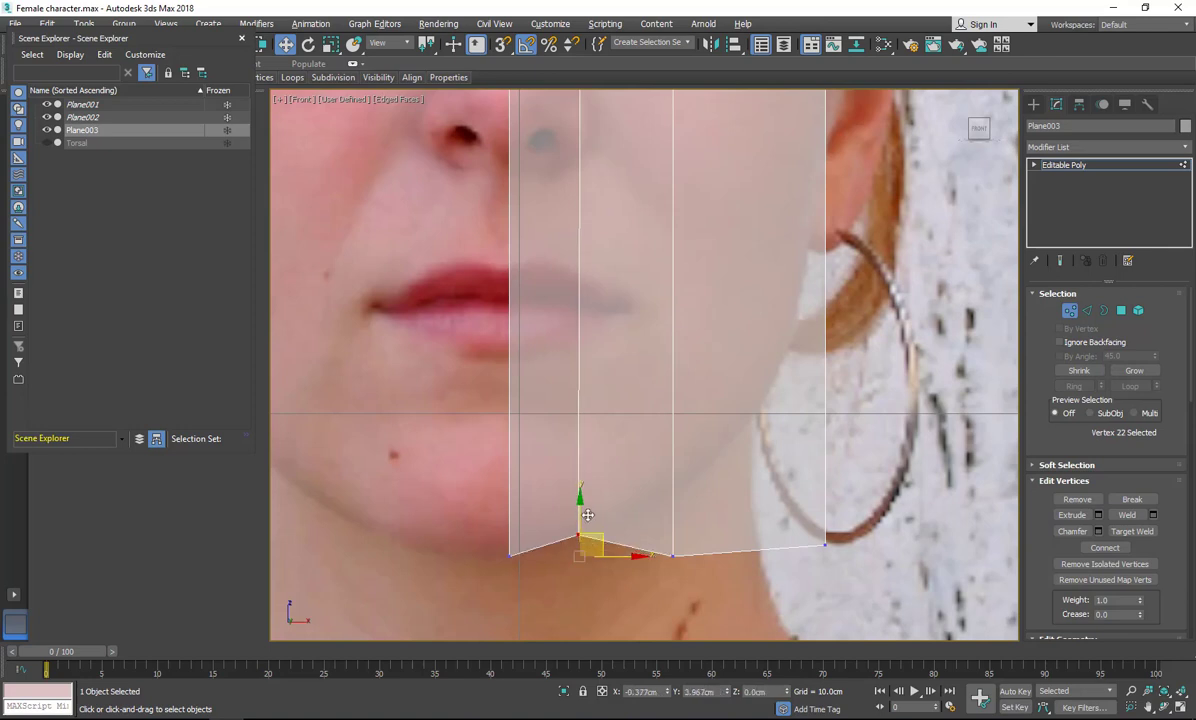
click(672, 555)
drag(683, 543, 674, 482)
click(795, 462)
click(824, 545)
drag(826, 543, 762, 410)
click(757, 491)
key(alt+w)
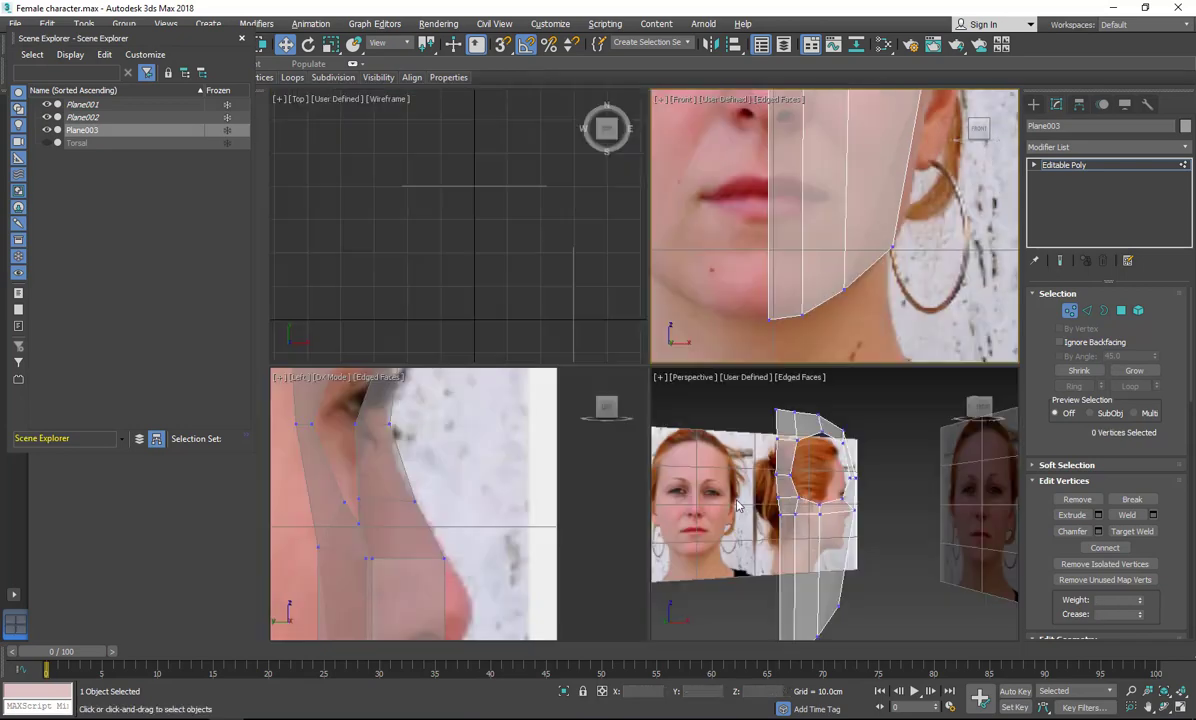
Maximize the Left view and restore its straight side orientation on the profile photo.
click(457, 553)
key(alt+w)
scroll(512, 532, down, 5)
middle_drag(516, 404, 484, 219)
scroll(455, 463, down, 5)
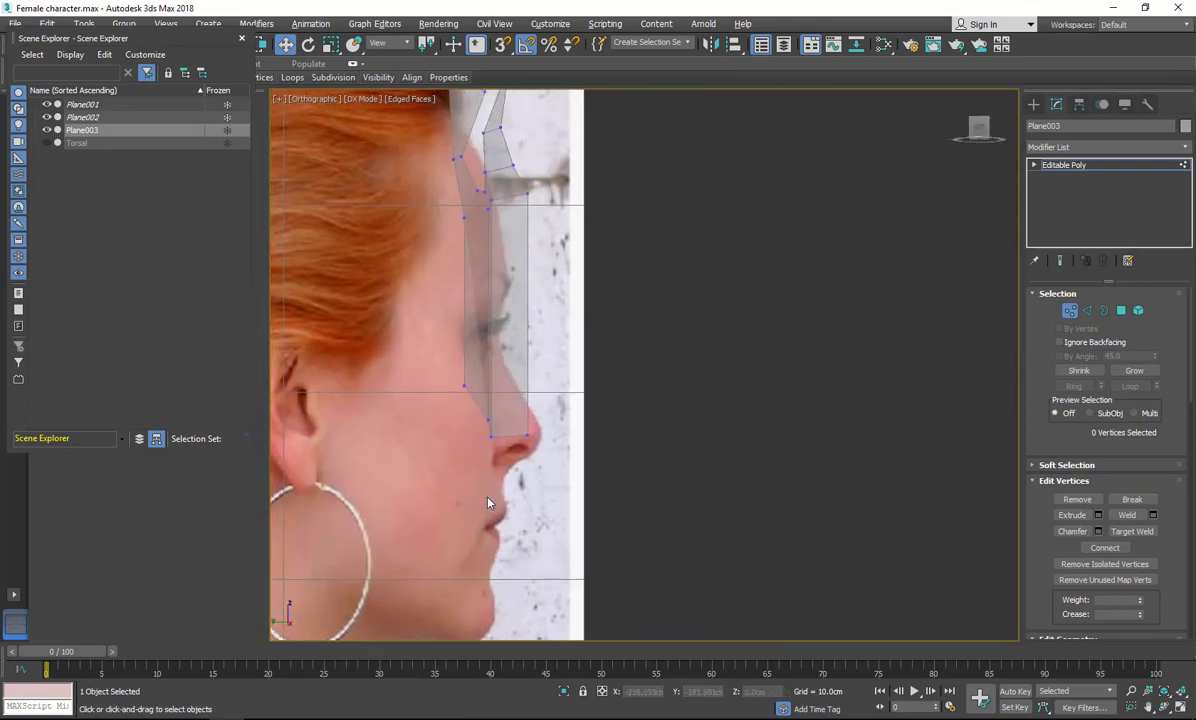
scroll(366, 256, up, 4)
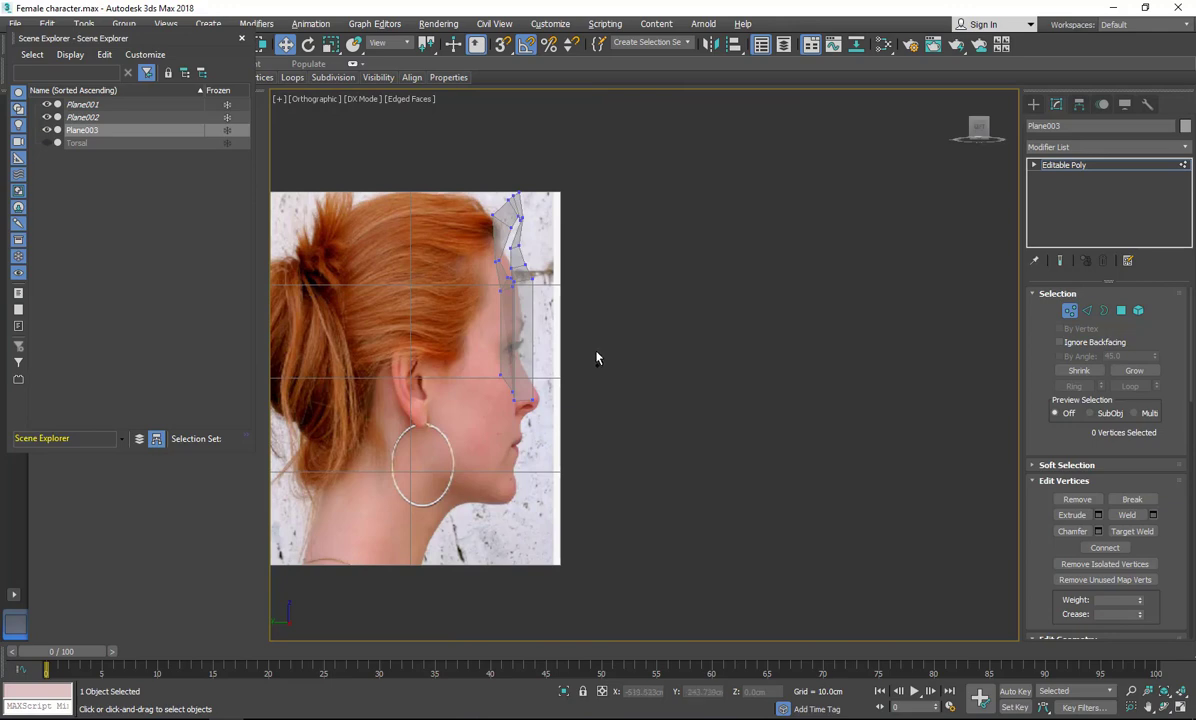
scroll(596, 358, up, 2)
middle_drag(596, 358, 662, 422)
scroll(662, 422, up, 2)
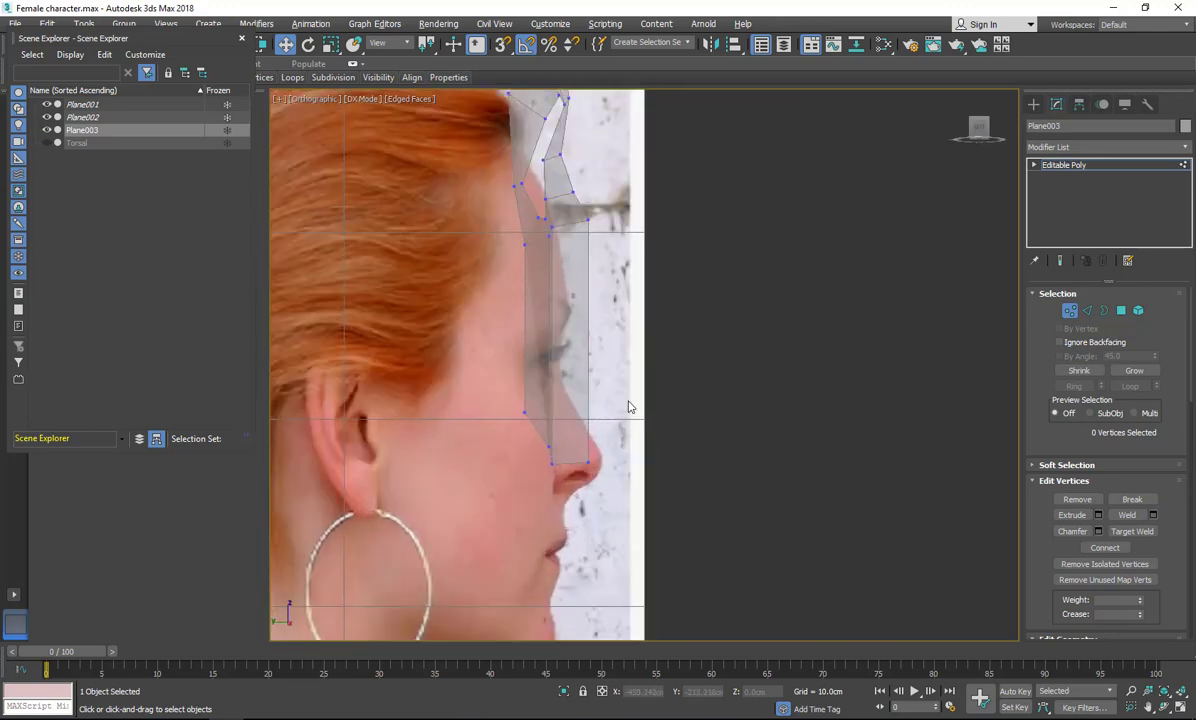
scroll(628, 406, up, 2)
key(l)
scroll(632, 408, down, 6)
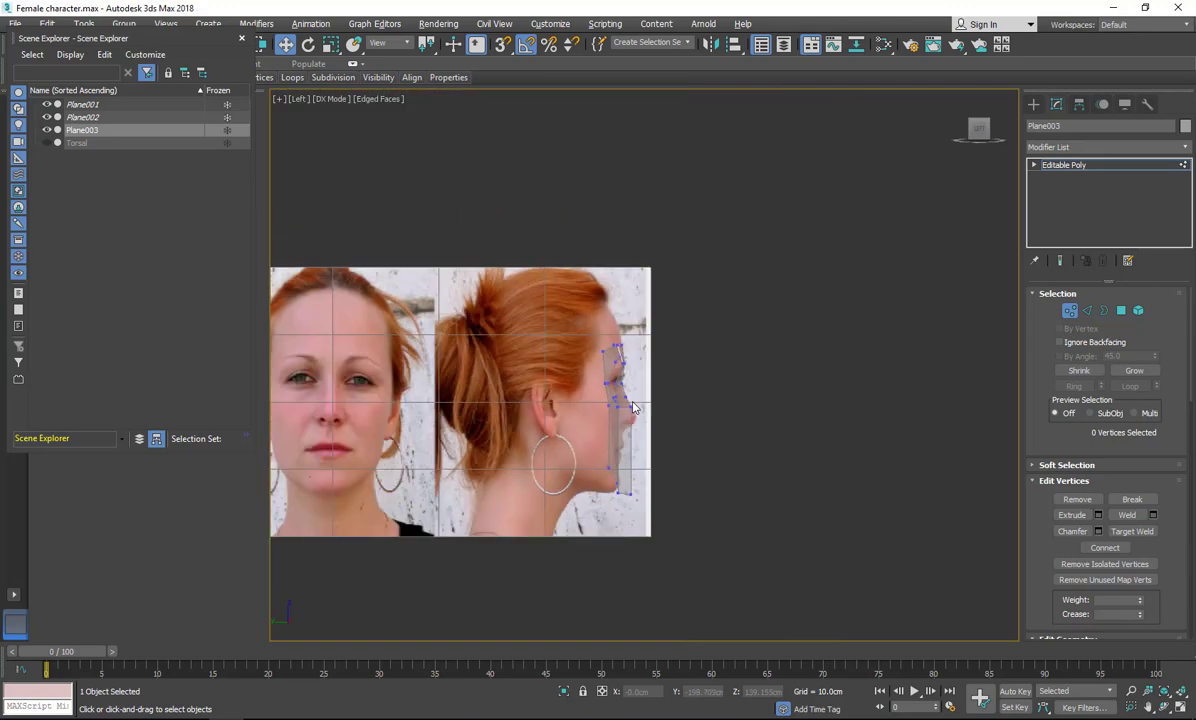
right_click(1172, 94)
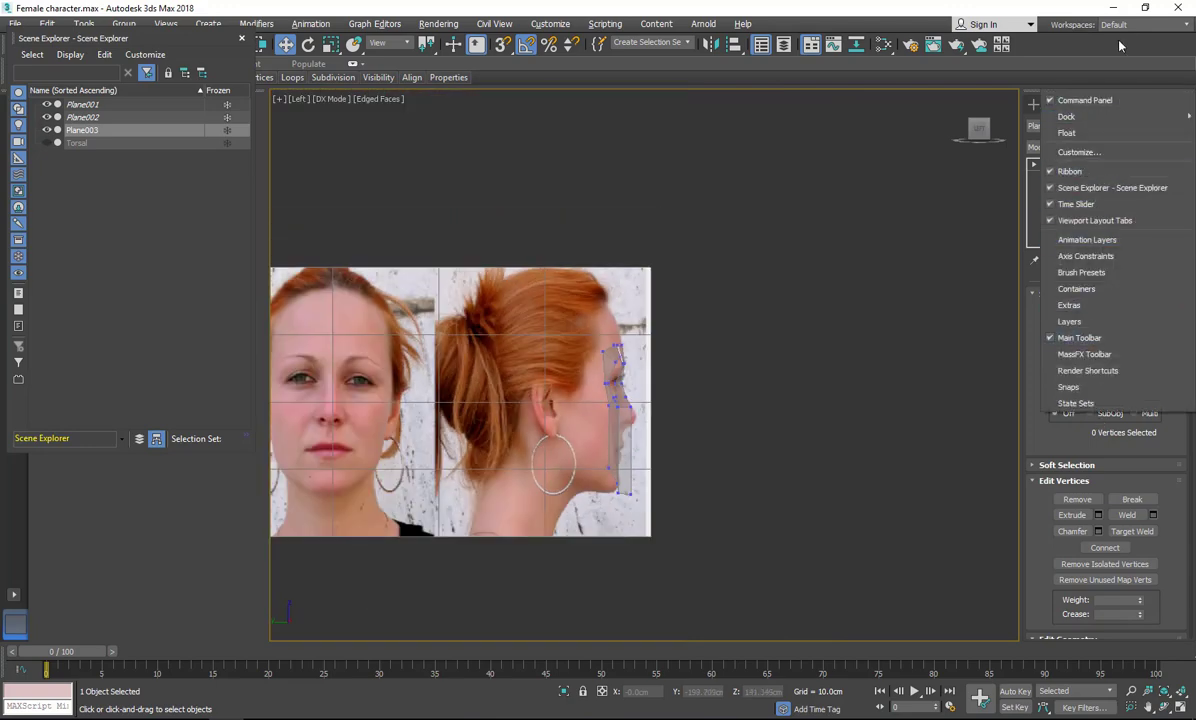
click(973, 171)
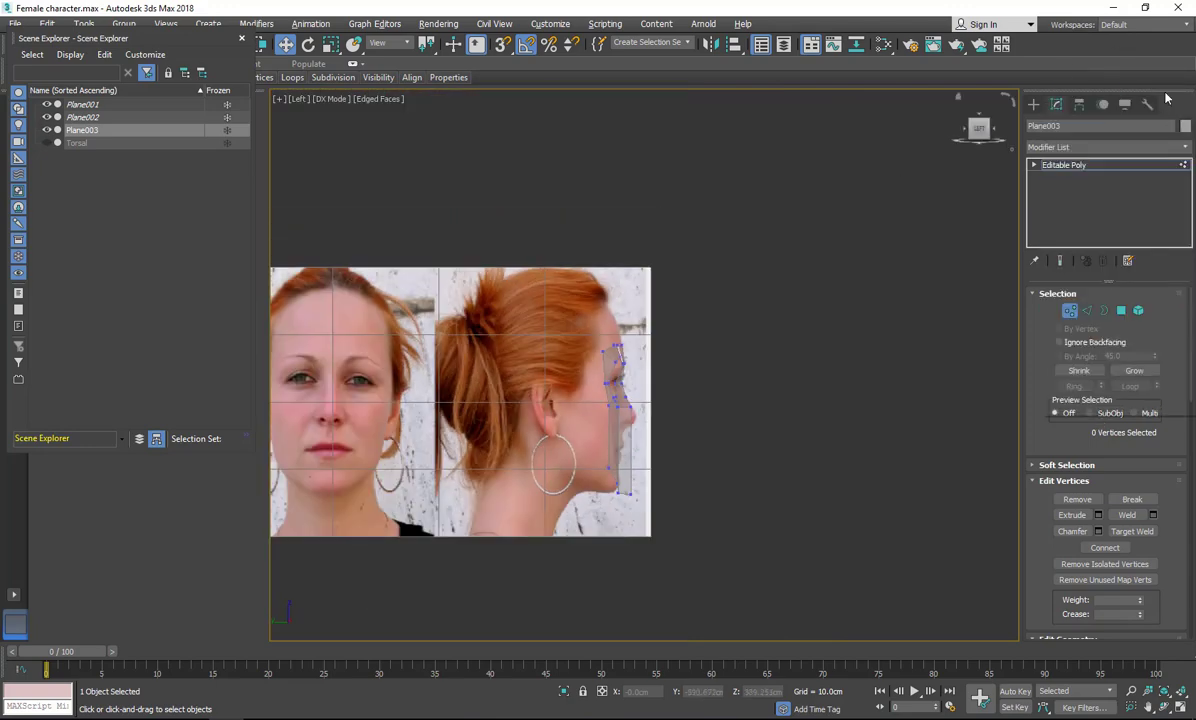
right_click(1166, 97)
click(1079, 177)
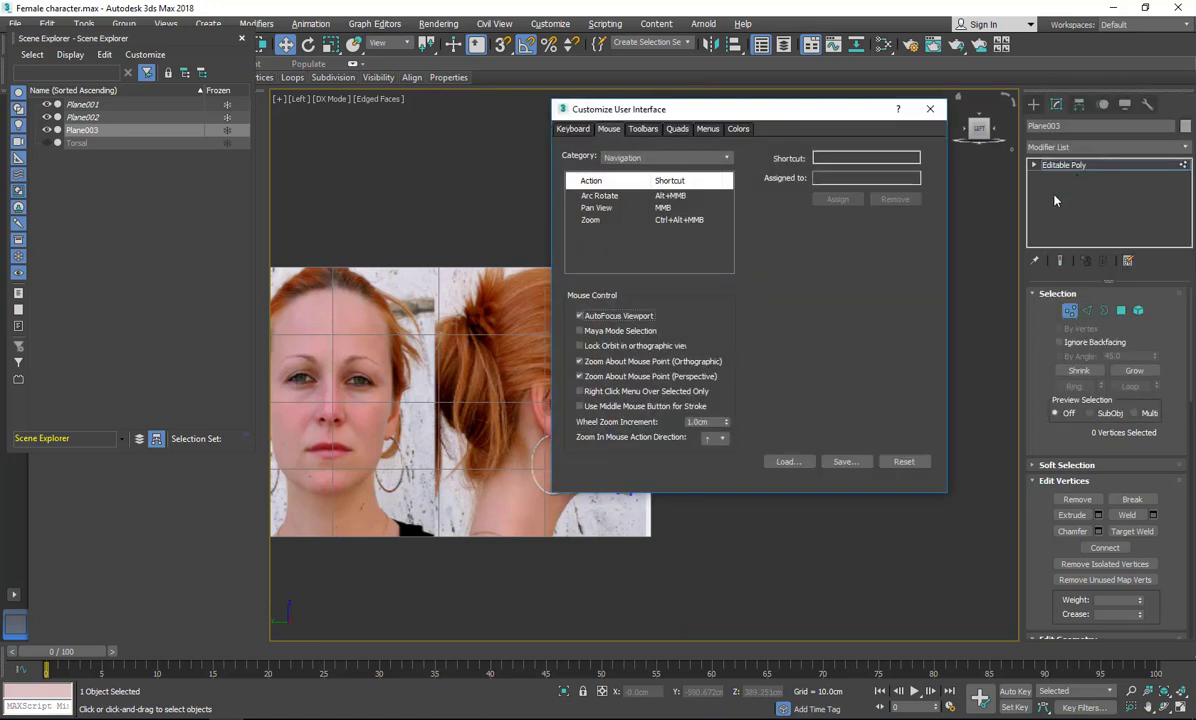
click(930, 109)
Move the mesh's bottom vertices back in the Left view to follow the jawline from chin towards the ear.
scroll(758, 390, up, 8)
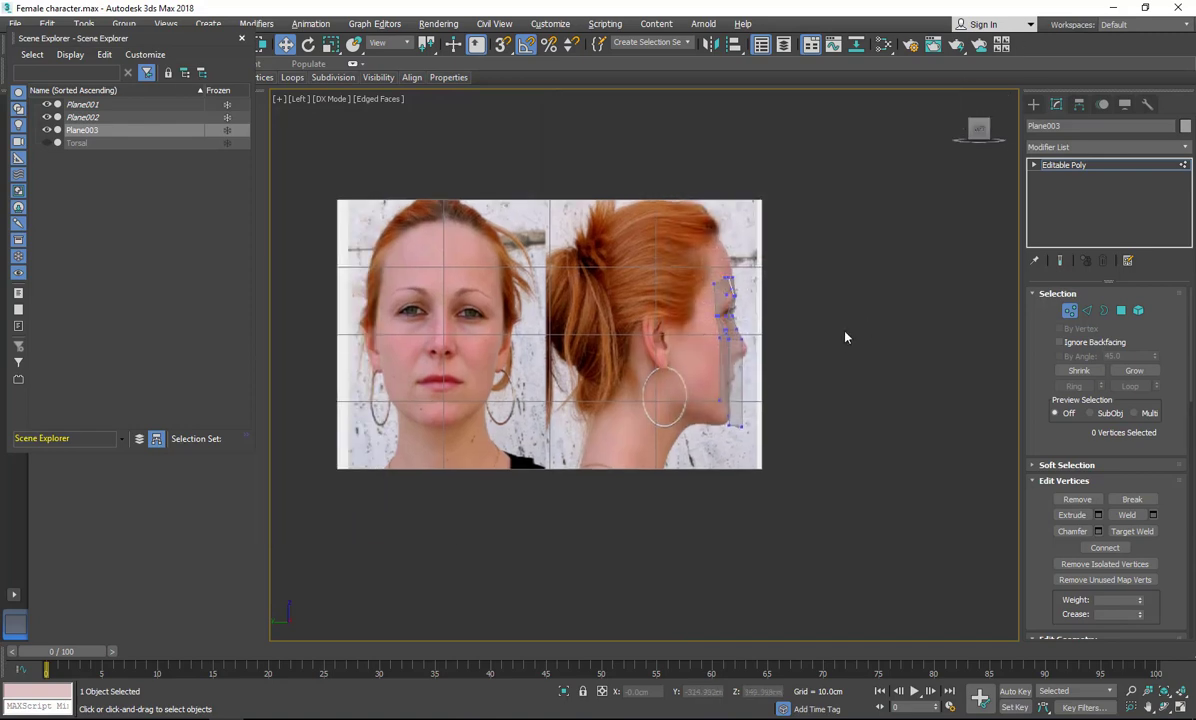
key(alt+w)
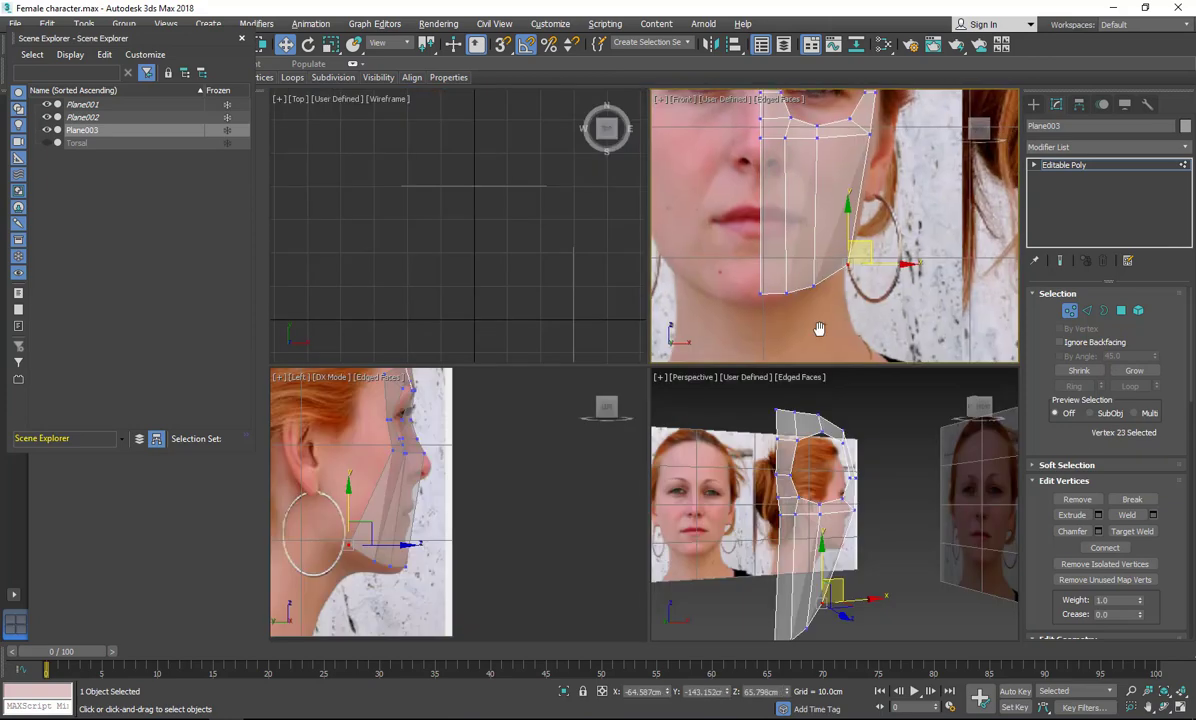
middle_drag(820, 331, 858, 426)
Mirror the half face across the X axis with a Symmetry modifier and switch off 3D snapping.
click(1100, 164)
click(1183, 148)
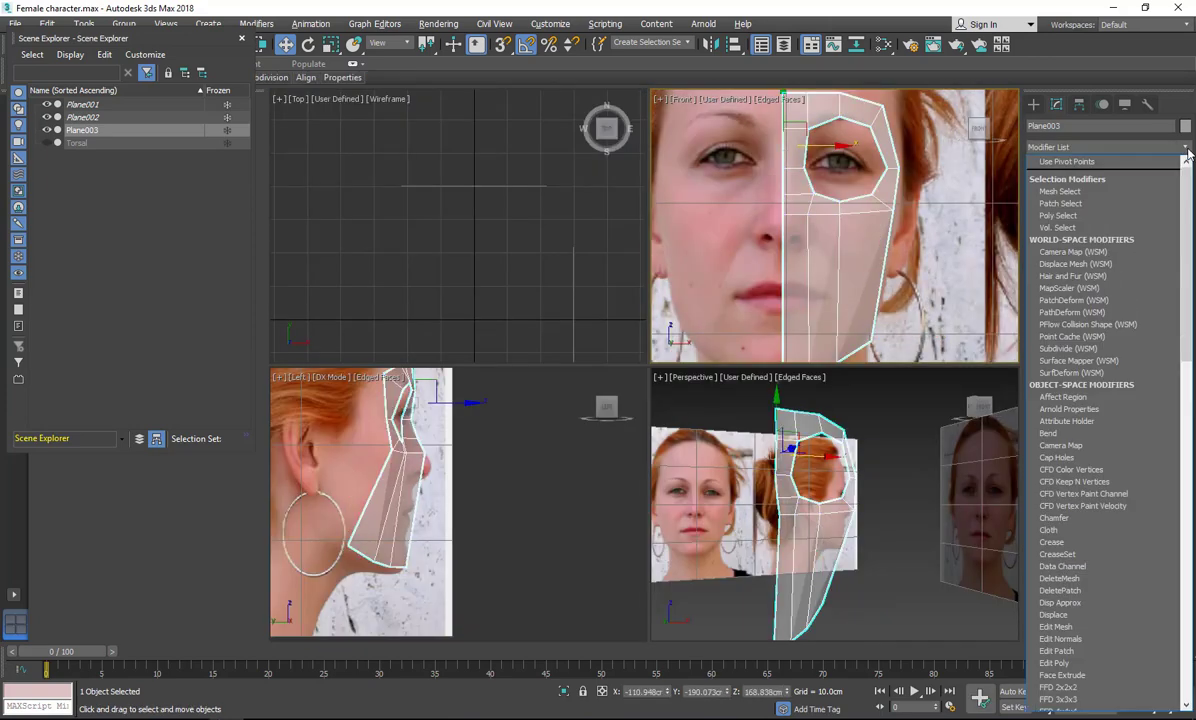
click(1186, 150)
click(1183, 147)
scroll(1010, 227, down, 5)
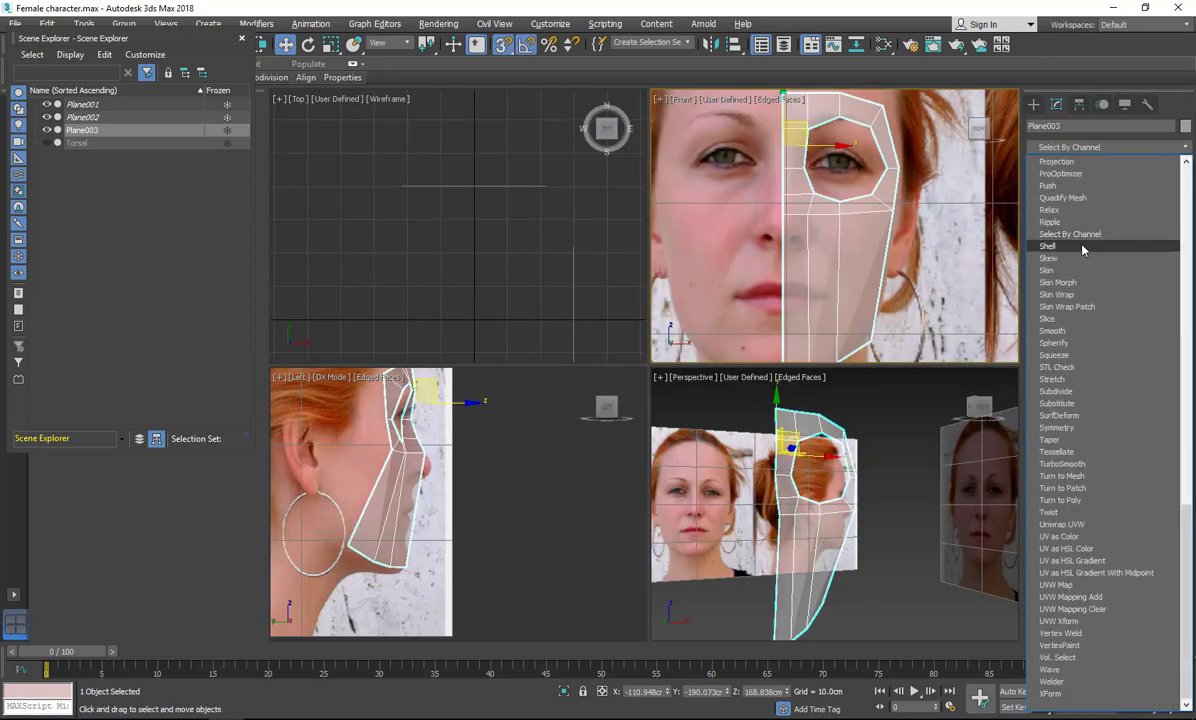
click(1003, 399)
key(alt+w)
scroll(884, 302, up, 2)
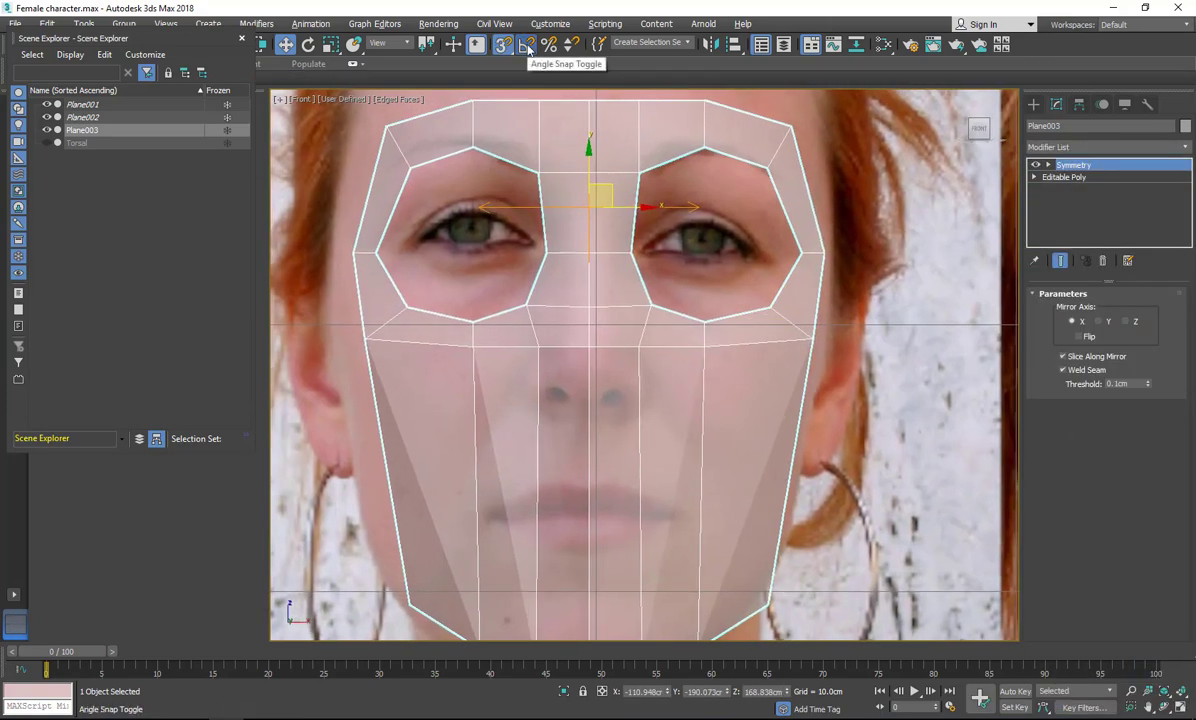
click(502, 44)
scroll(597, 298, up, 2)
mouse_move(800, 265)
middle_down()
mouse_move(723, 390)
mouse_move(780, 262)
middle_up()
Raise the two innermost vertices of the lower edge row across the nose, with the mirrored result shown.
click(1064, 177)
click(1060, 260)
key(1)
drag(569, 267, 680, 300)
drag(622, 262, 622, 234)
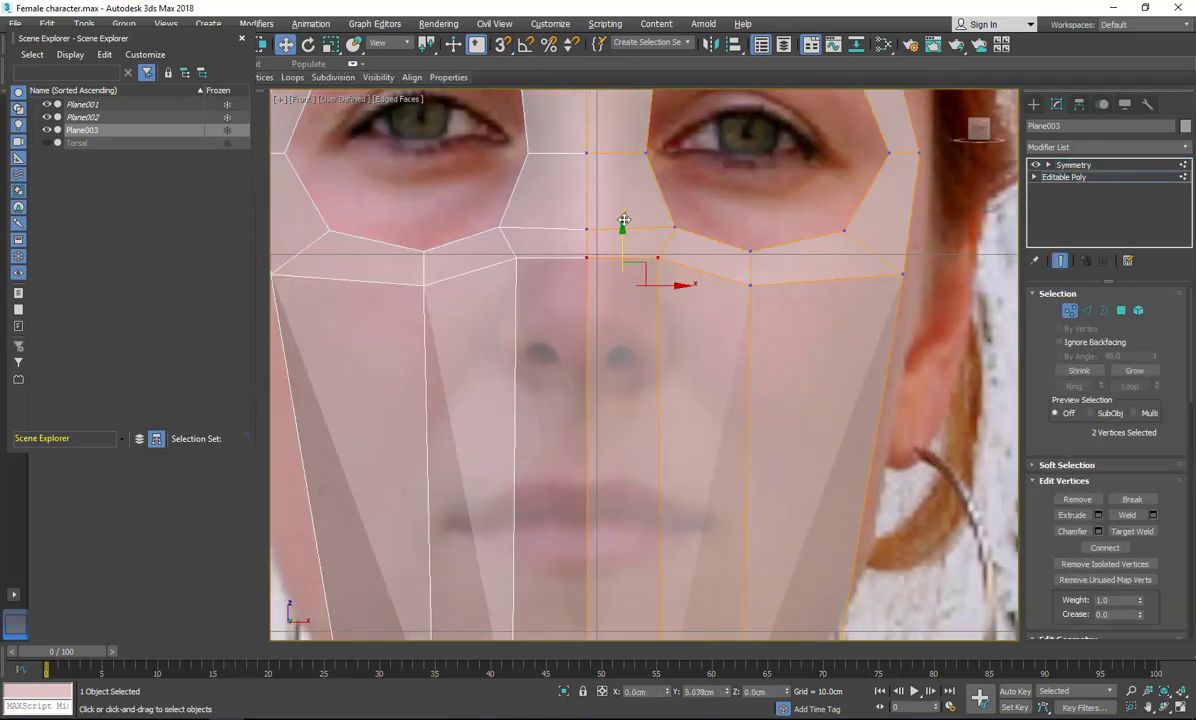
click(738, 312)
Collapse the Symmetry modifier into the editable poly.
middle_drag(760, 313, 912, 209)
scroll(726, 199, down, 3)
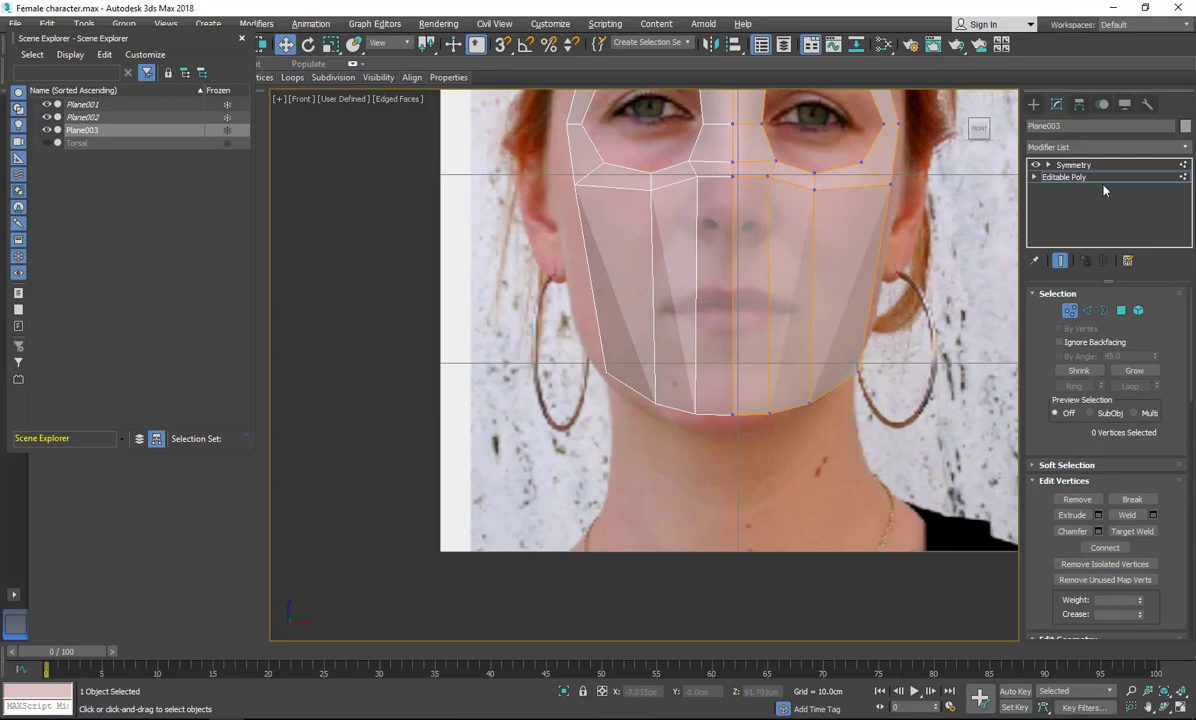
click(1100, 177)
right_click(1080, 164)
click(1062, 288)
click(632, 424)
Inset the row of lower-face polygons spanning both cheeks, nose and chin as one group.
click(1121, 311)
click(622, 287)
ctrl+click(675, 285)
ctrl+click(722, 282)
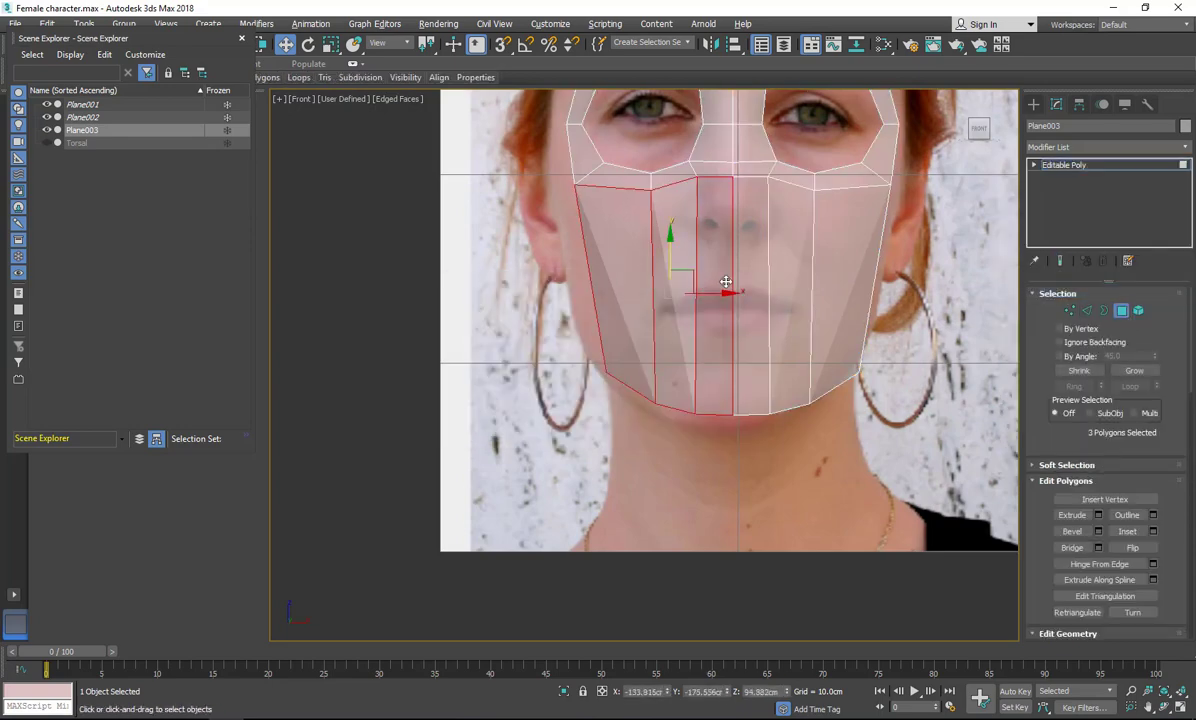
right_click(772, 302)
click(649, 371)
drag(655, 393, 767, 205)
click(652, 414)
Pull the inset's cheek vertices inward around the mouth and raise its chin vertices in the Front view.
click(1069, 310)
drag(810, 213, 793, 240)
drag(868, 210, 816, 290)
drag(841, 357, 823, 336)
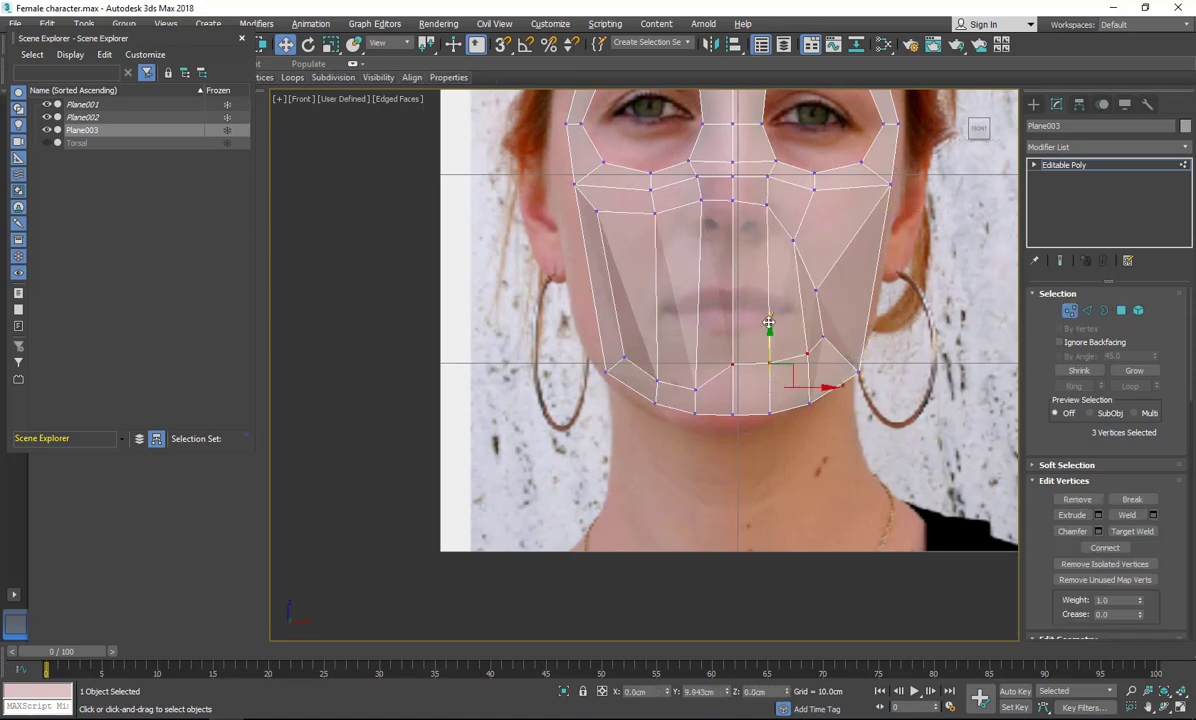
Nudge the three inset vertices around the mouth corner upward and inward, and lower the two inset vertices on the nose.
click(807, 353)
click(816, 290)
drag(841, 269, 841, 256)
click(823, 336)
drag(845, 313, 841, 298)
click(807, 353)
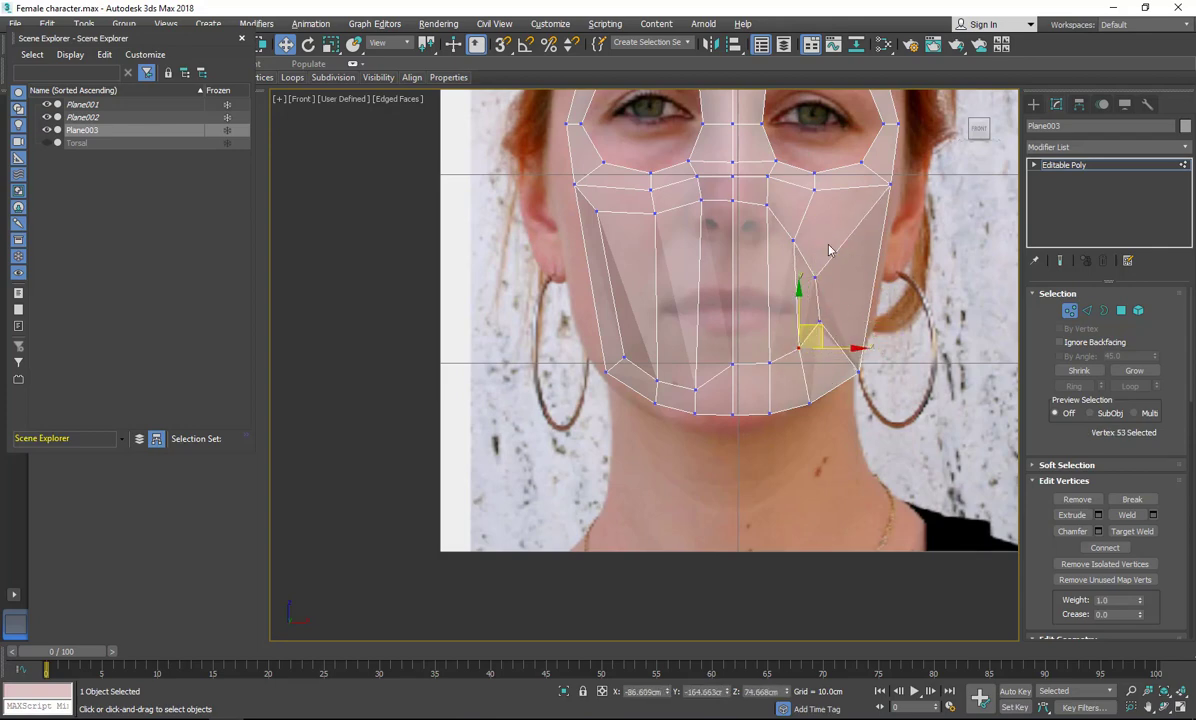
drag(730, 196, 772, 210)
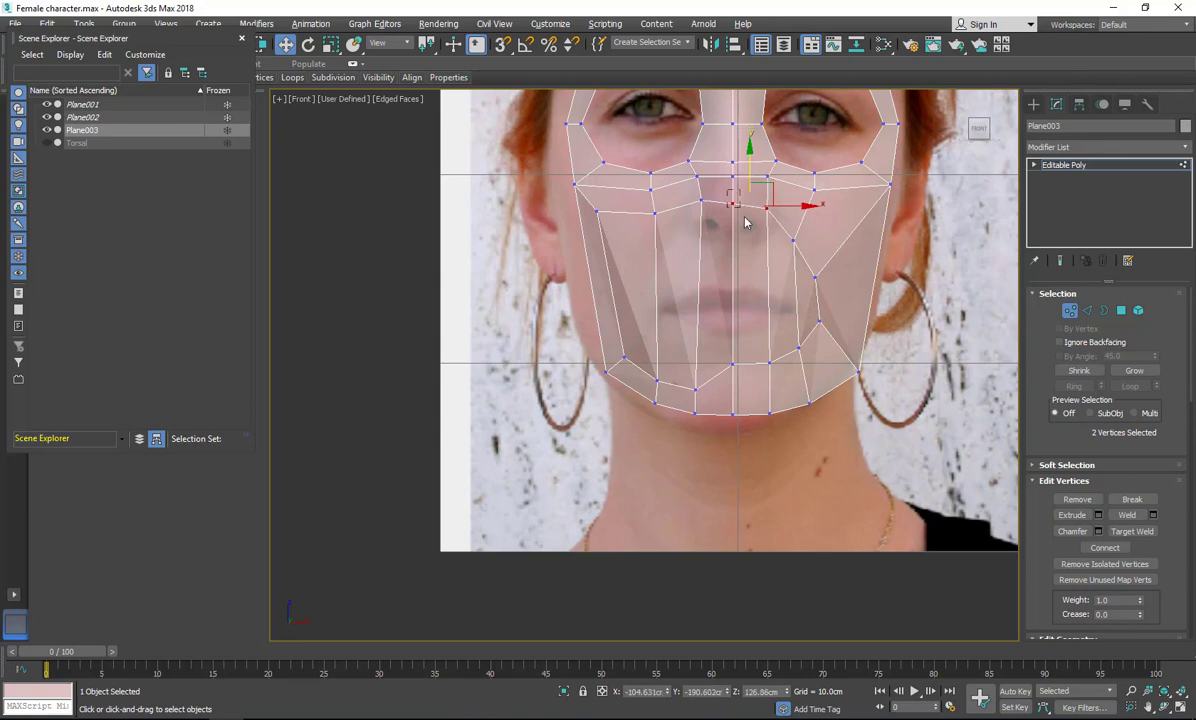
click(767, 208)
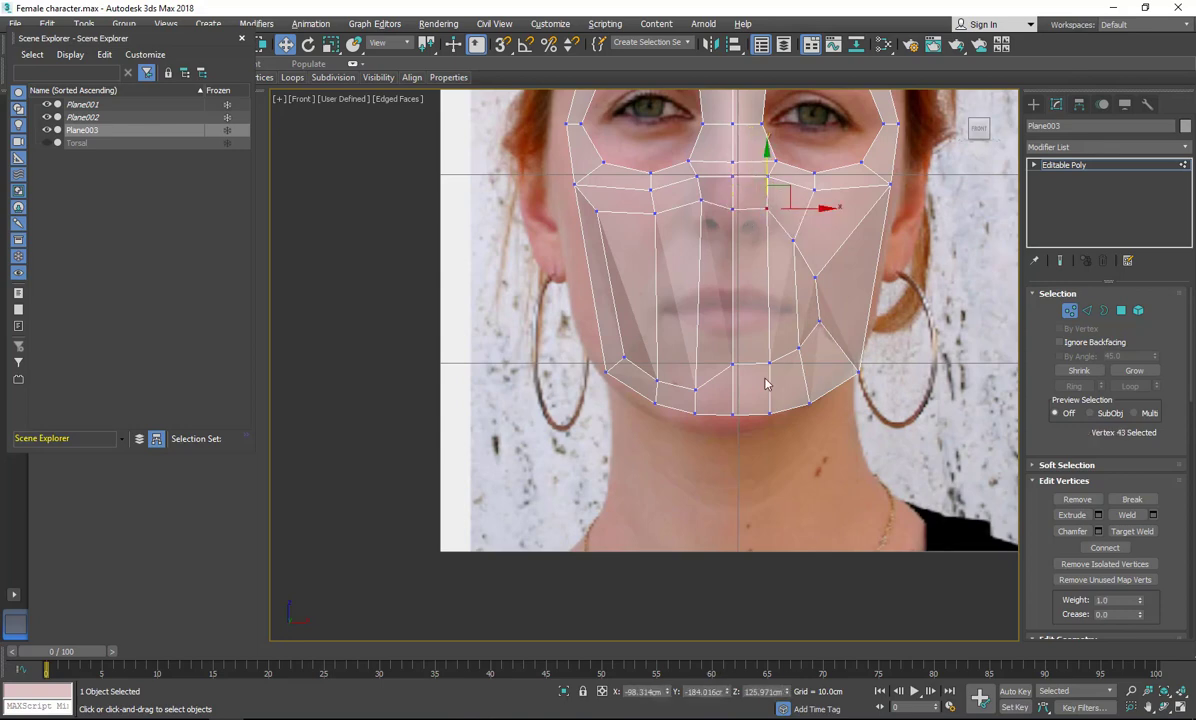
Delete the mirrored half's polygons, keeping only the half face with the reshaped mouth loop, and return to vertex editing.
click(1121, 310)
scroll(884, 408, down, 5)
drag(716, 189, 828, 438)
key(Delete)
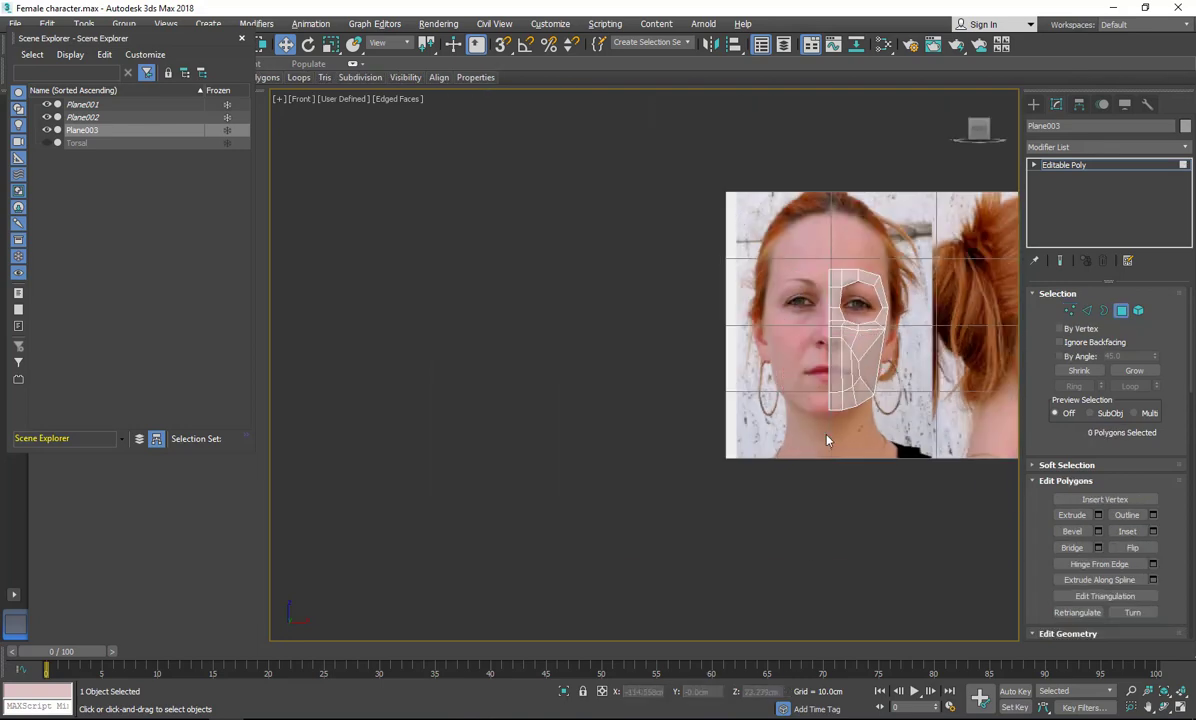
click(1069, 311)
Move the centre-line nose tip vertex forward onto the profile and the vertex beside it slightly forward in the Left view.
key(alt+w)
scroll(866, 240, up, 7)
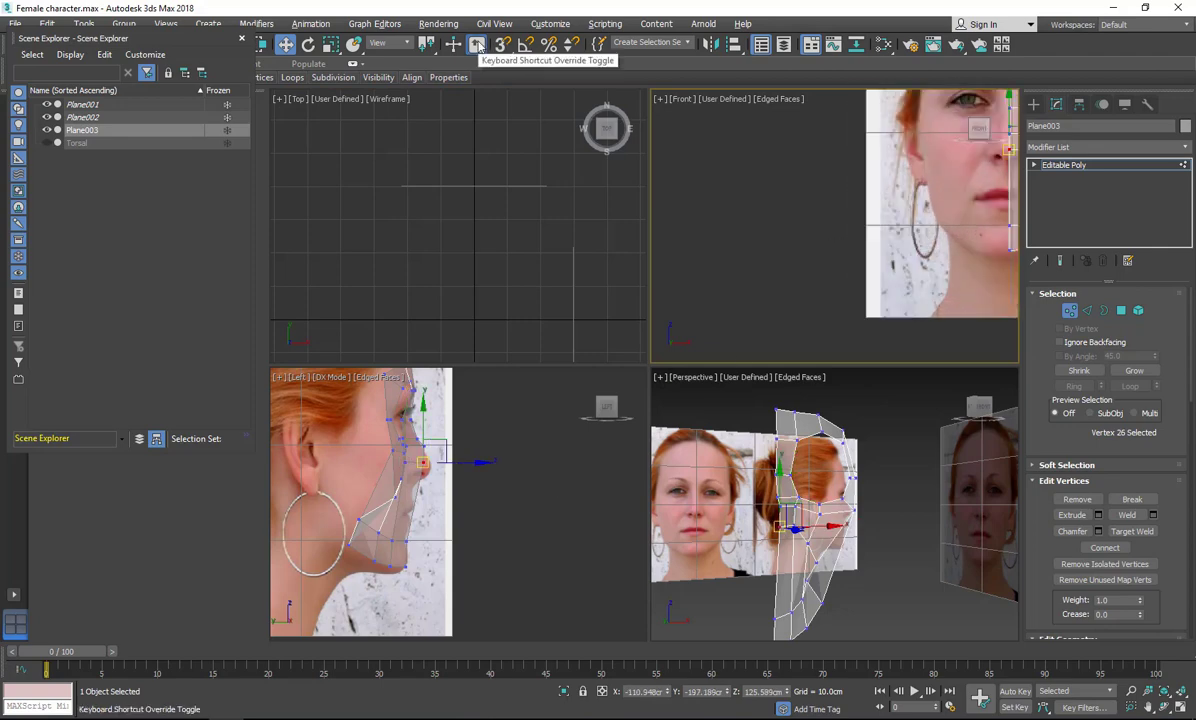
middle_drag(1000, 242, 755, 313)
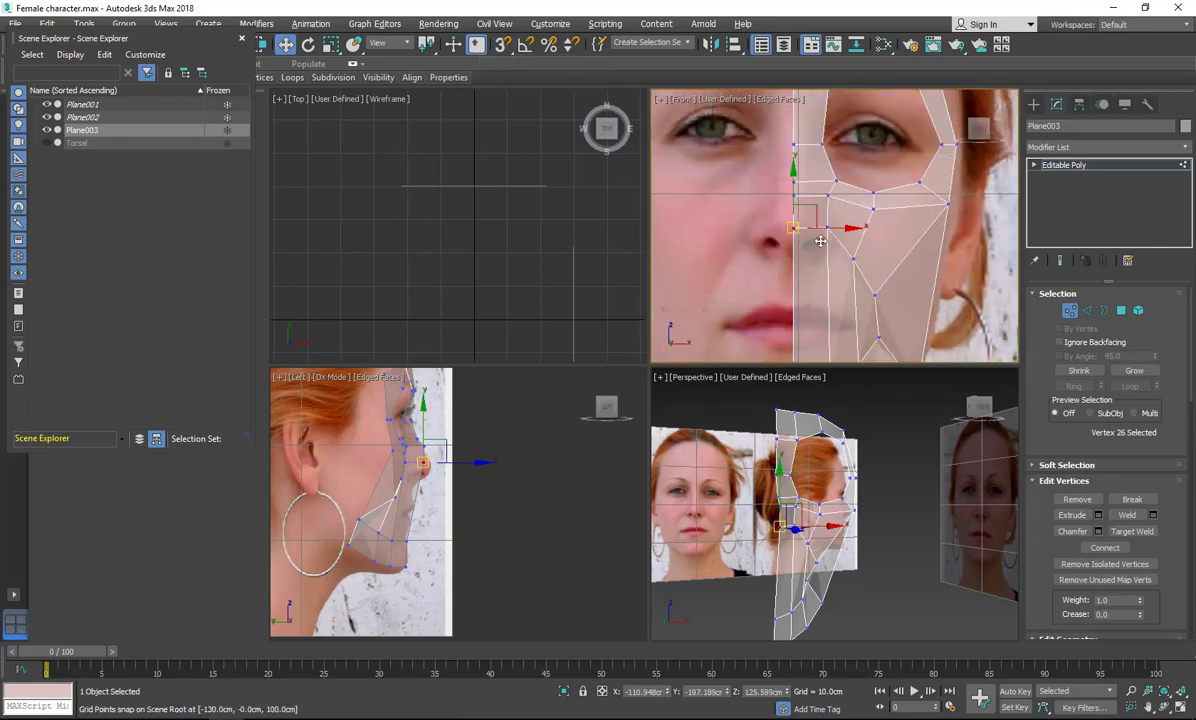
scroll(401, 465, up, 6)
scroll(401, 465, up, 2)
middle_drag(401, 465, 441, 514)
drag(400, 430, 439, 431)
middle_drag(439, 431, 510, 467)
click(336, 463)
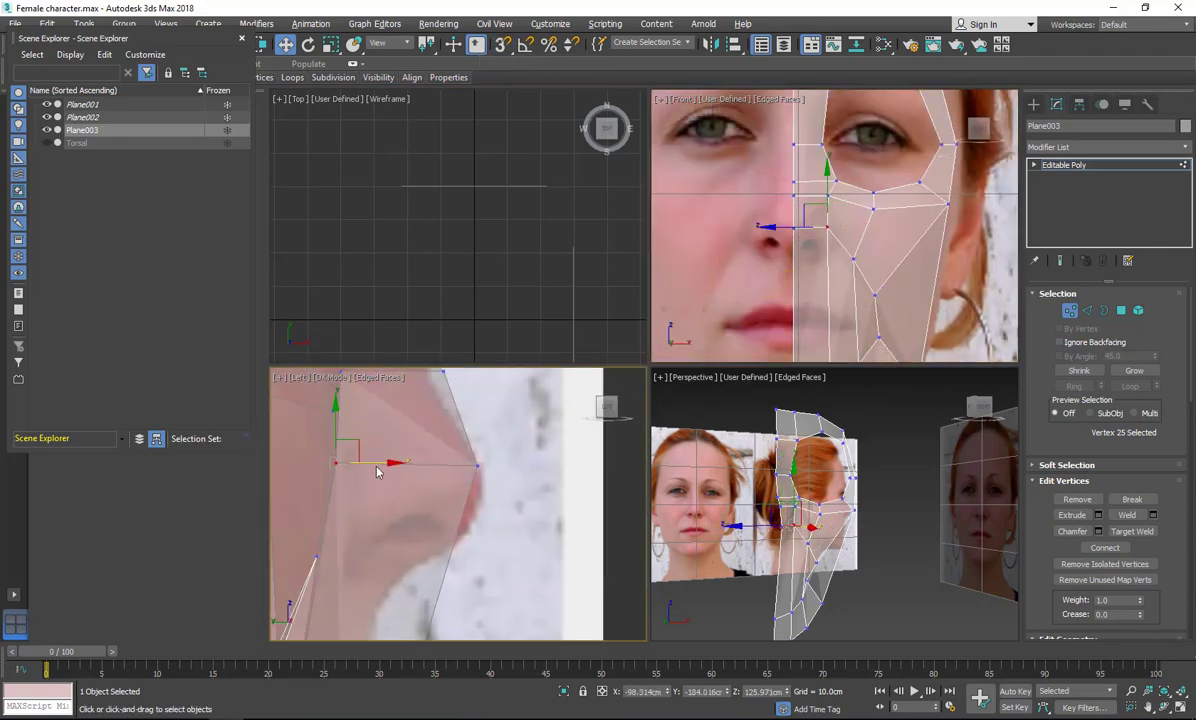
mouse_move(375, 464)
mouse_down()
mouse_move(479, 478)
mouse_move(382, 461)
mouse_up()
Move the two mouth-loop vertices beside the nostril and upper lip forward in the Left view.
click(316, 556)
middle_drag(391, 529, 465, 432)
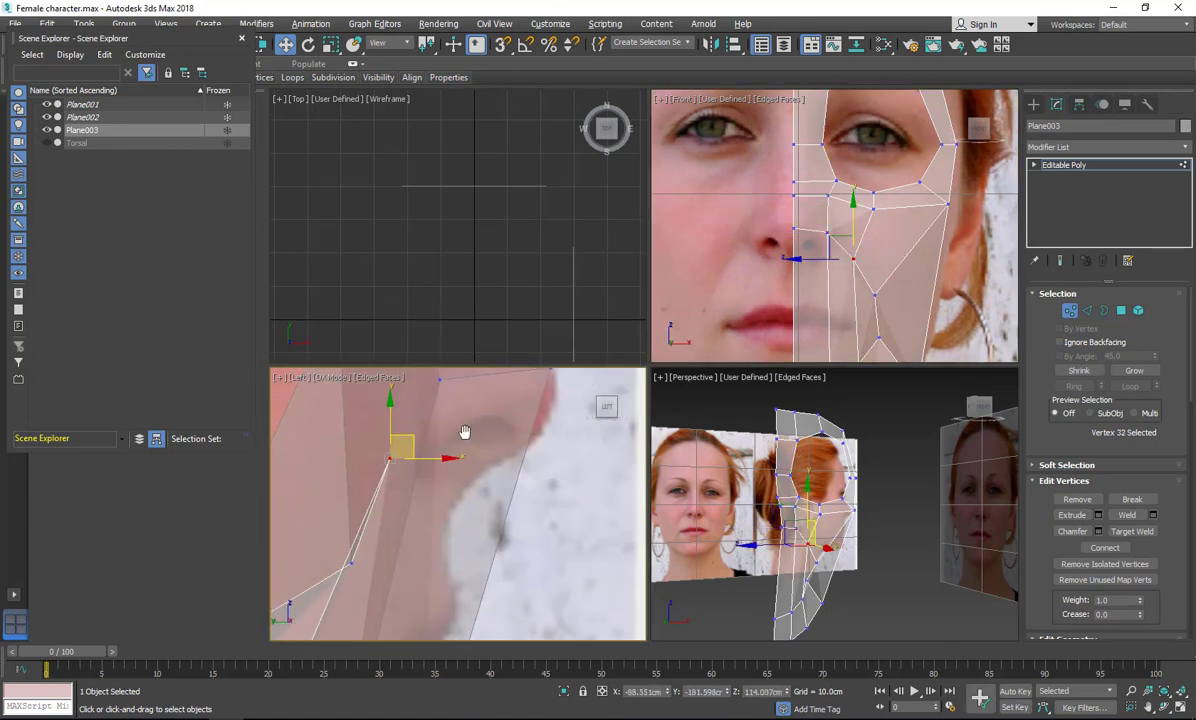
scroll(465, 432, down, 3)
middle_drag(424, 481, 432, 489)
click(873, 295)
drag(443, 504, 456, 504)
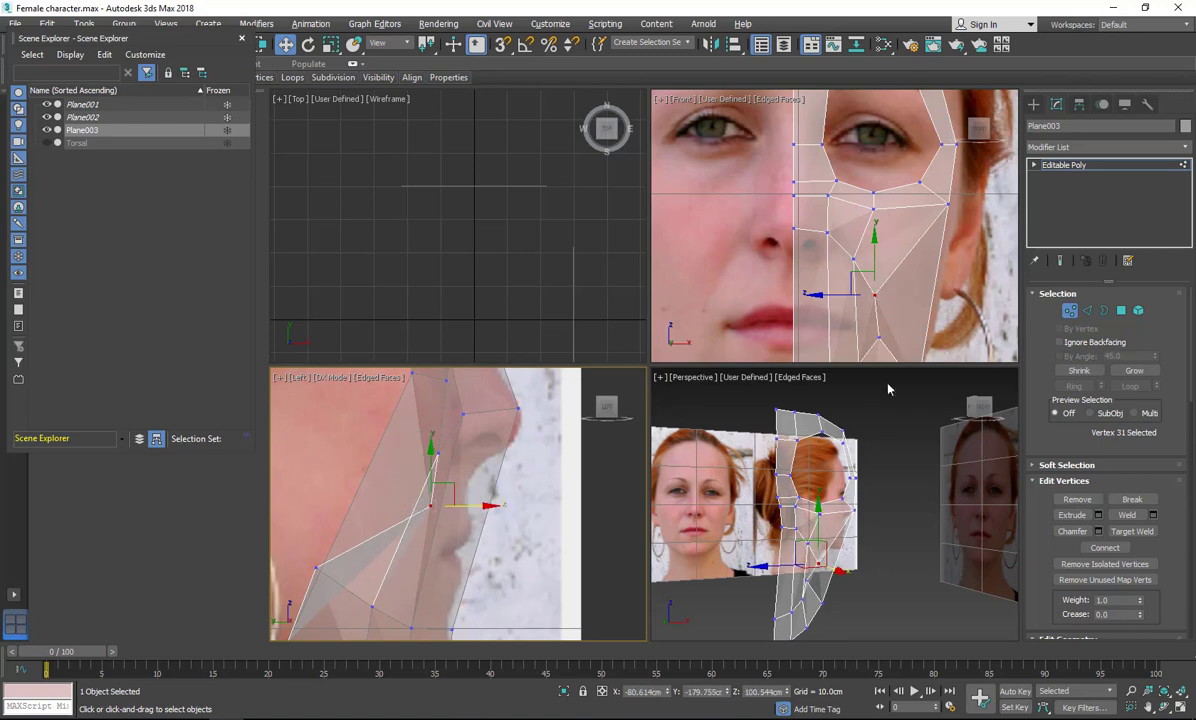
Move the lower mouth-loop vertices from the mouth corner to above the chin forward in the Left view.
click(879, 338)
middle_drag(400, 587, 406, 510)
drag(350, 492, 432, 515)
middle_drag(925, 341, 925, 244)
click(858, 268)
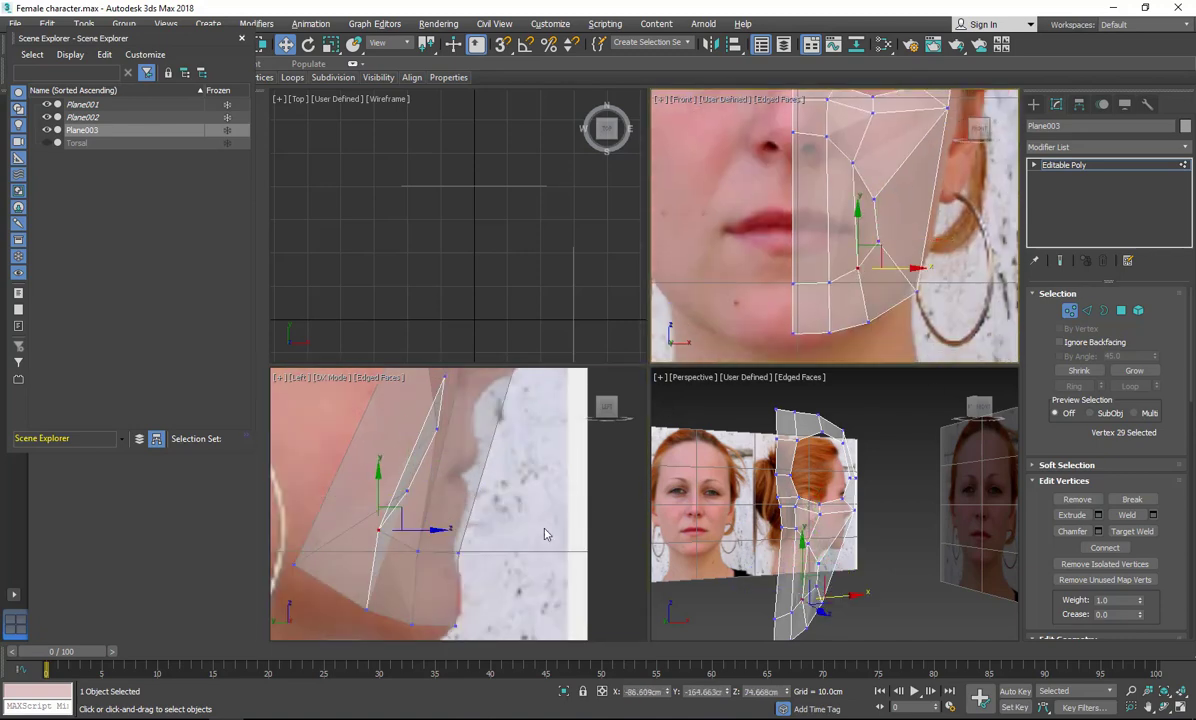
drag(413, 530, 481, 554)
click(829, 282)
click(794, 284)
alt+middle_drag(850, 568, 907, 343)
Connect the ring of edges between the mouth loop and the face outline with 1 segment.
click(1088, 311)
click(904, 185)
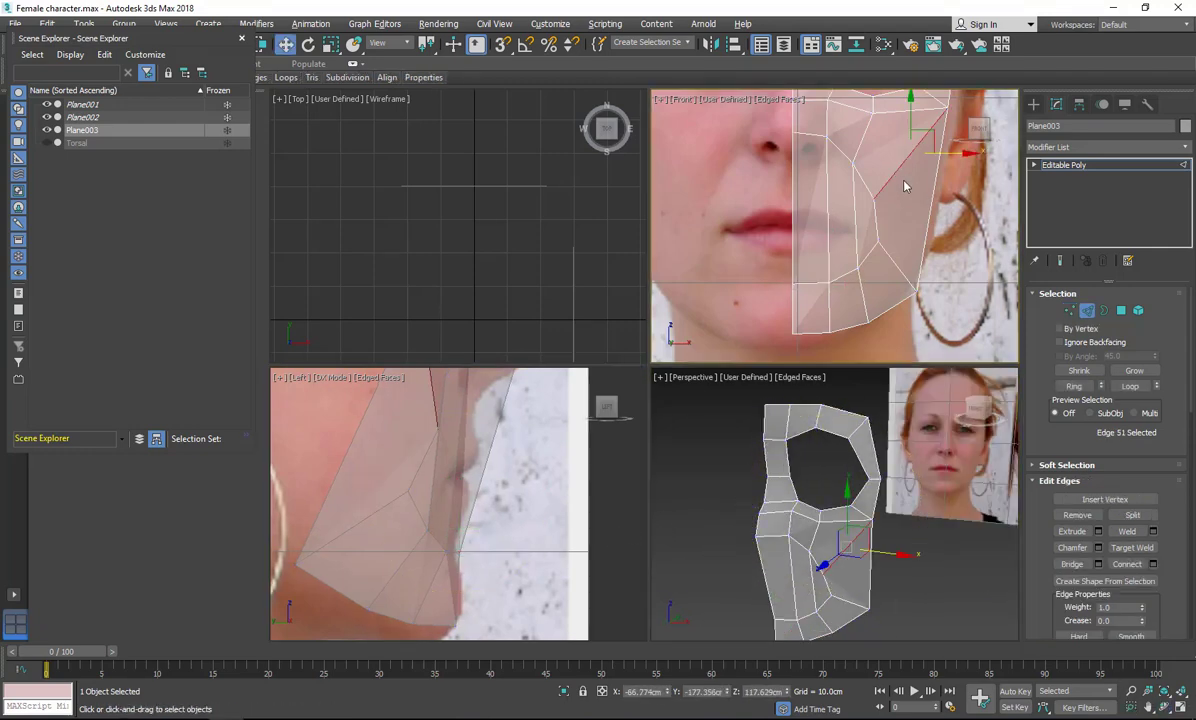
click(1075, 387)
right_click(940, 238)
click(817, 285)
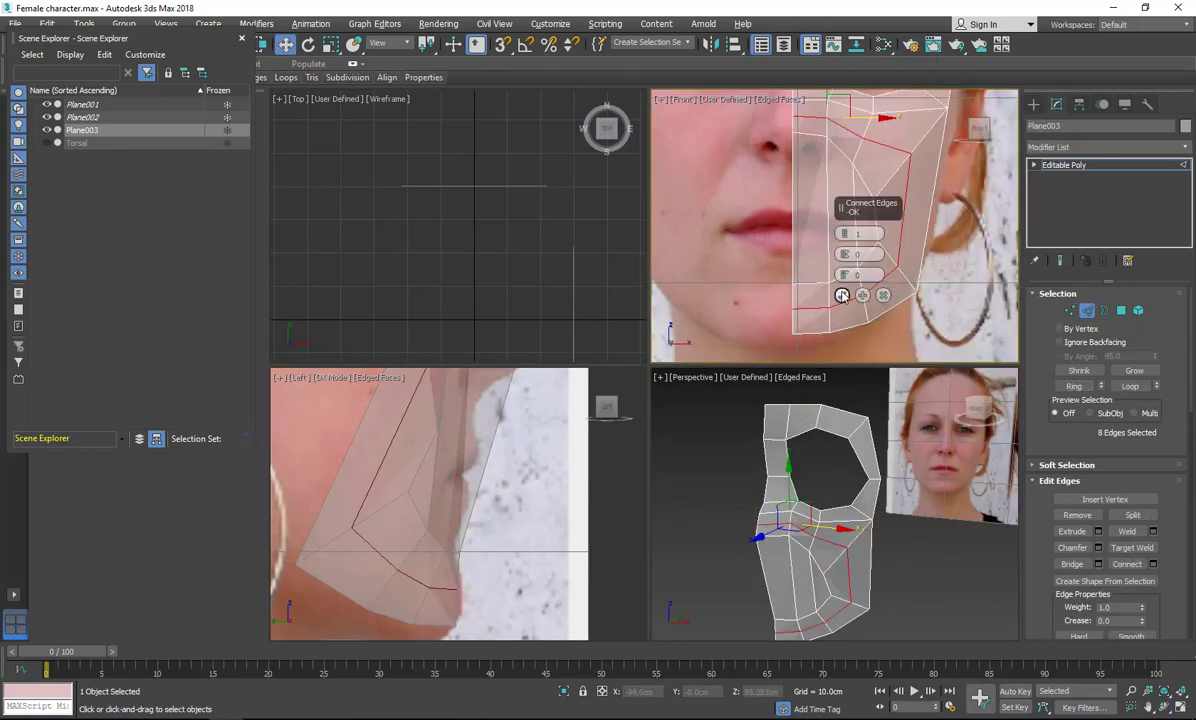
click(842, 296)
click(1068, 311)
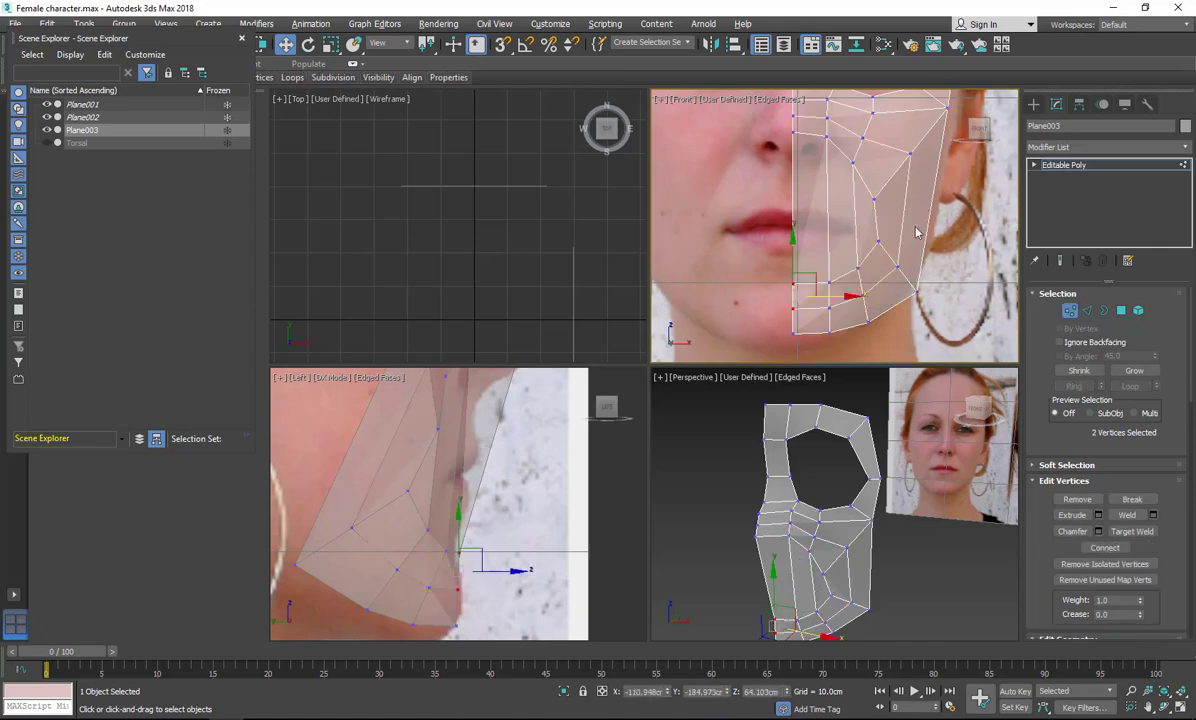
Move the new edge loop's upper cheek vertex inward and down in the Front view.
middle_drag(916, 232, 911, 316)
click(905, 245)
drag(914, 250, 898, 274)
Fit the three centre-line nose vertices to the profile in the Left view, moving the upper two back and the tip forward.
scroll(897, 276, up, 2)
middle_drag(486, 427, 421, 602)
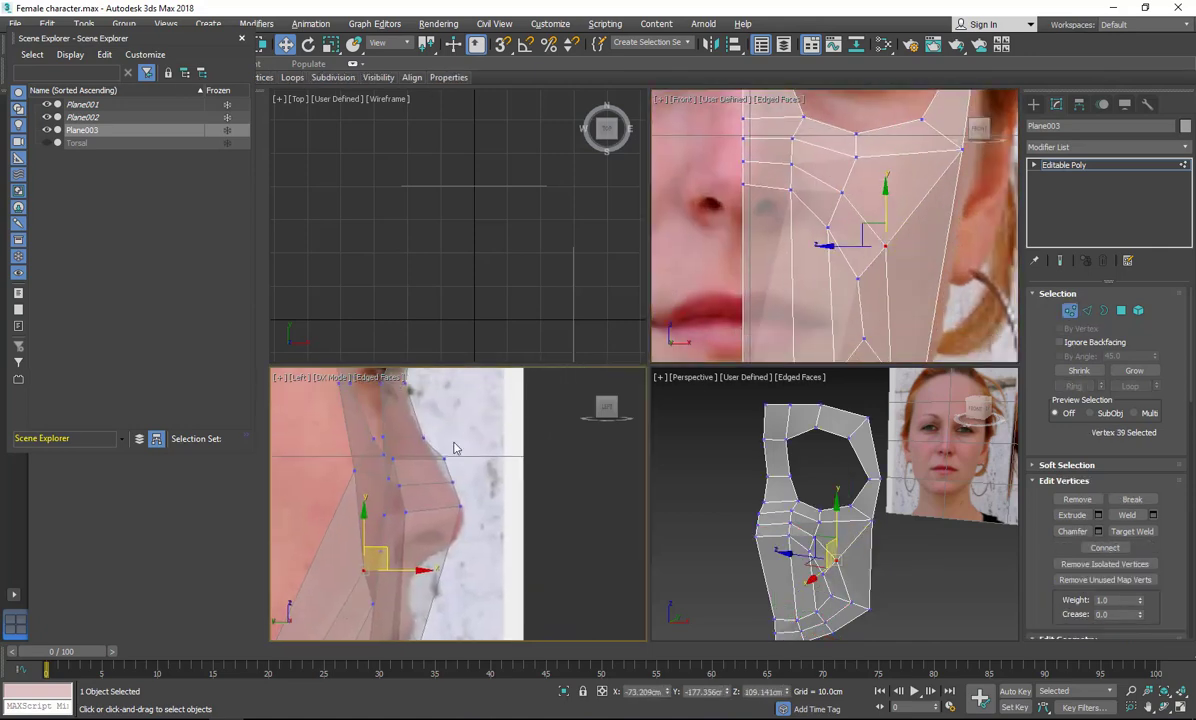
scroll(454, 443, up, 3)
right_click(448, 460)
click(435, 478)
drag(446, 462, 432, 467)
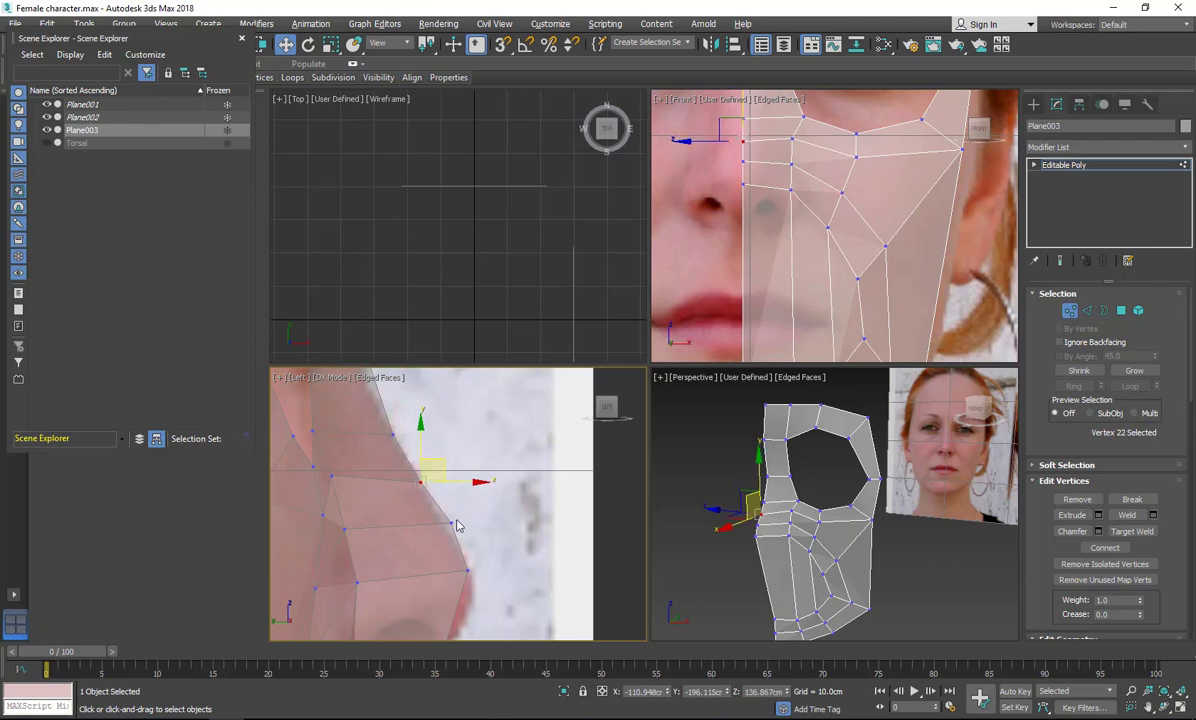
drag(452, 523, 443, 523)
drag(467, 570, 475, 570)
middle_drag(520, 548, 532, 497)
Reposition the three vertices along the side of the nose in the Front view, spreading the lower two outward and down.
middle_drag(791, 147, 798, 210)
scroll(798, 210, up, 2)
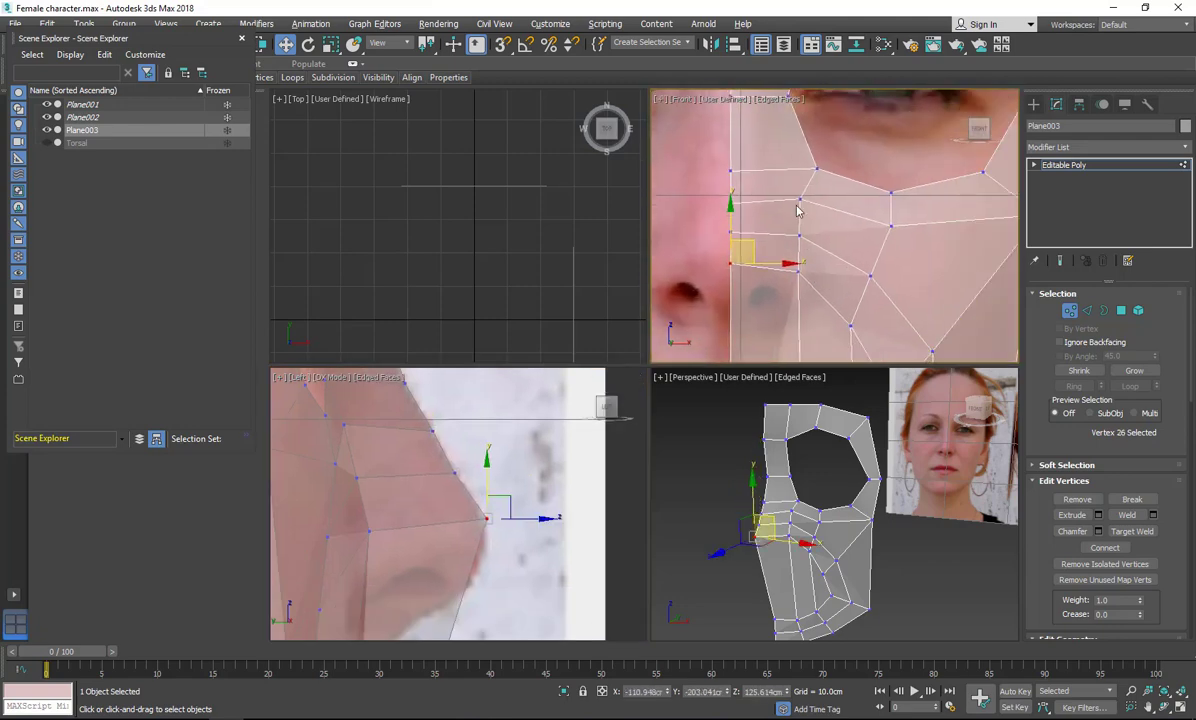
click(799, 199)
drag(791, 204, 790, 205)
drag(799, 235, 803, 249)
drag(798, 271, 812, 284)
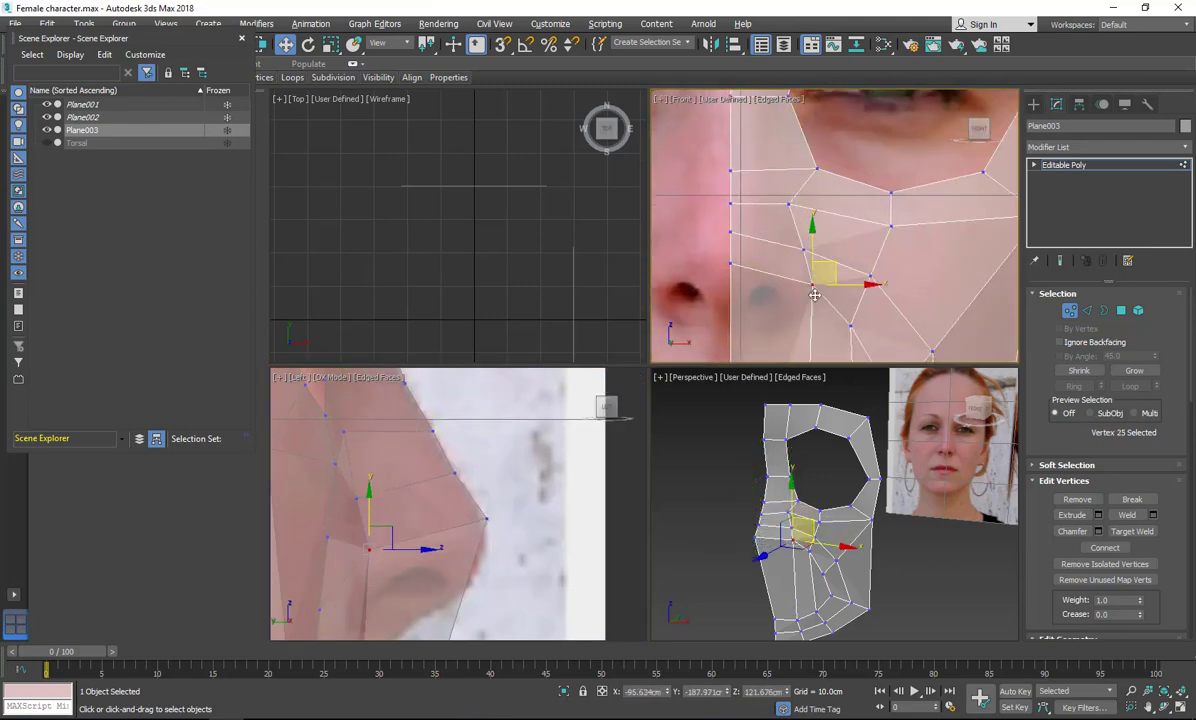
Move the new edge loop's upper and lower cheek vertices forward in the Left view.
middle_drag(812, 284, 803, 144)
click(861, 135)
scroll(437, 504, down, 2)
middle_drag(380, 584, 450, 384)
scroll(437, 499, down, 3)
scroll(449, 484, up, 2)
click(885, 222)
scroll(878, 229, down, 2)
click(900, 220)
drag(398, 408, 404, 408)
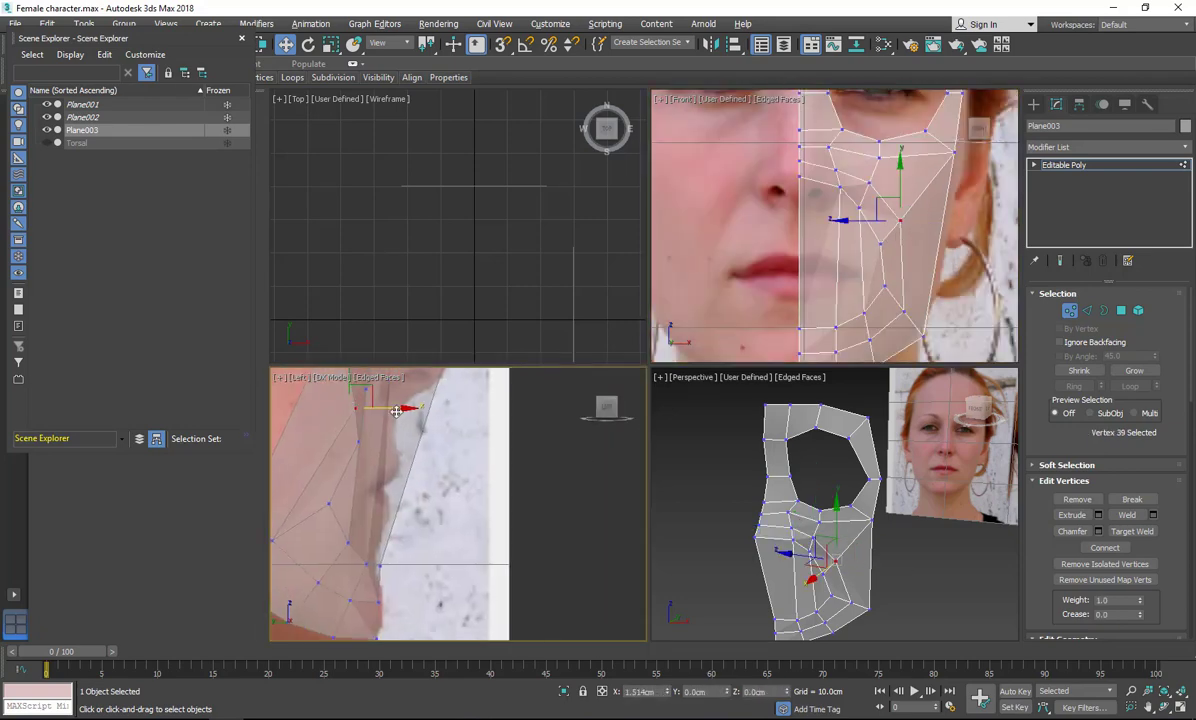
click(904, 311)
middle_drag(340, 525, 461, 467)
drag(414, 480, 441, 480)
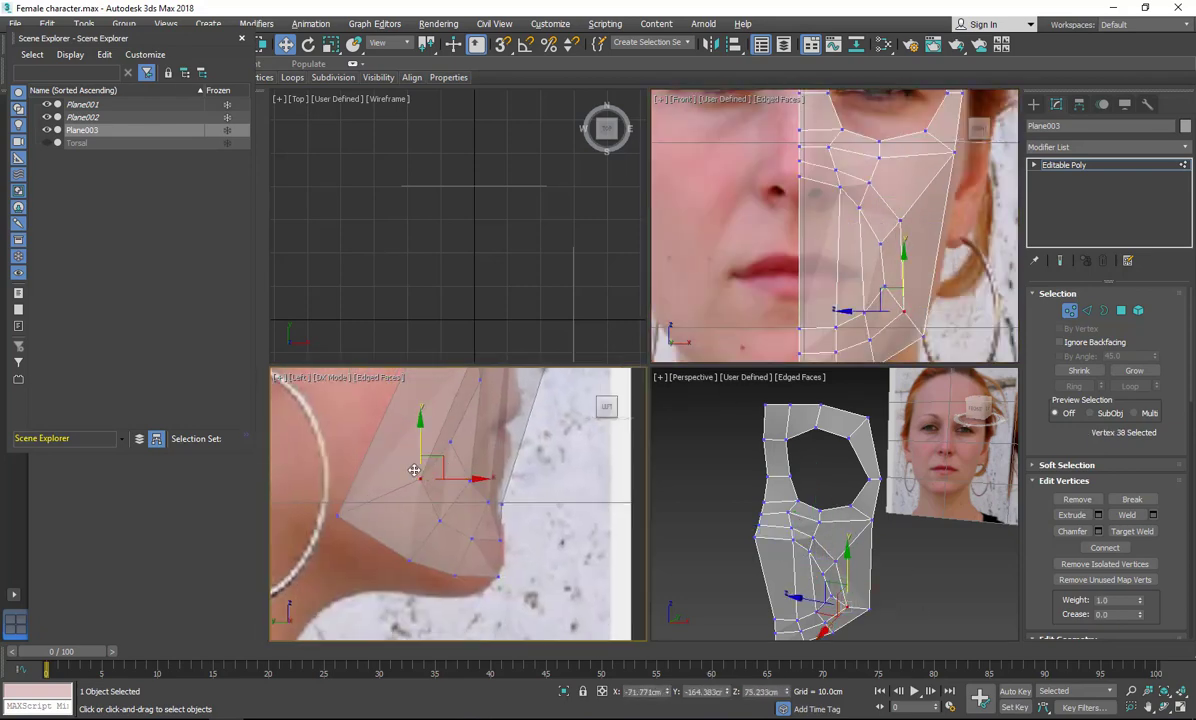
Add a Symmetry modifier to the half-face mesh.
middle_drag(441, 480, 441, 593)
scroll(441, 593, down, 3)
click(1164, 707)
drag(830, 520, 860, 510)
right_click(740, 264)
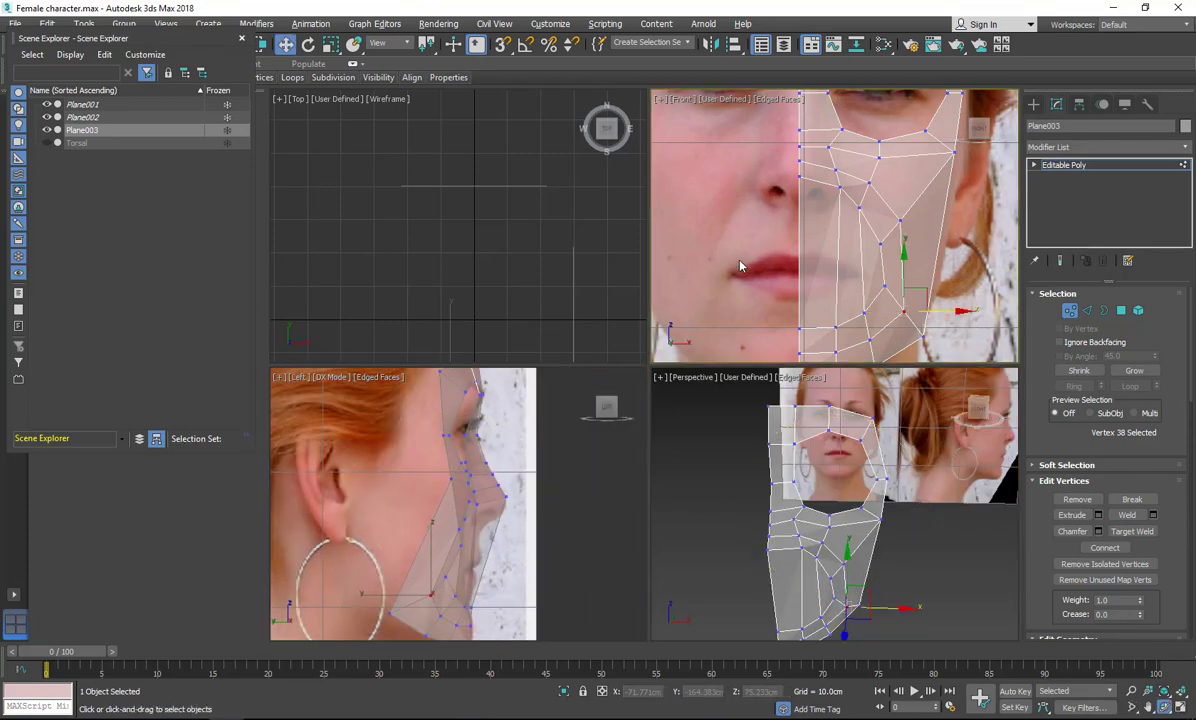
key(alt+w)
middle_drag(724, 306, 770, 278)
scroll(776, 278, down, 3)
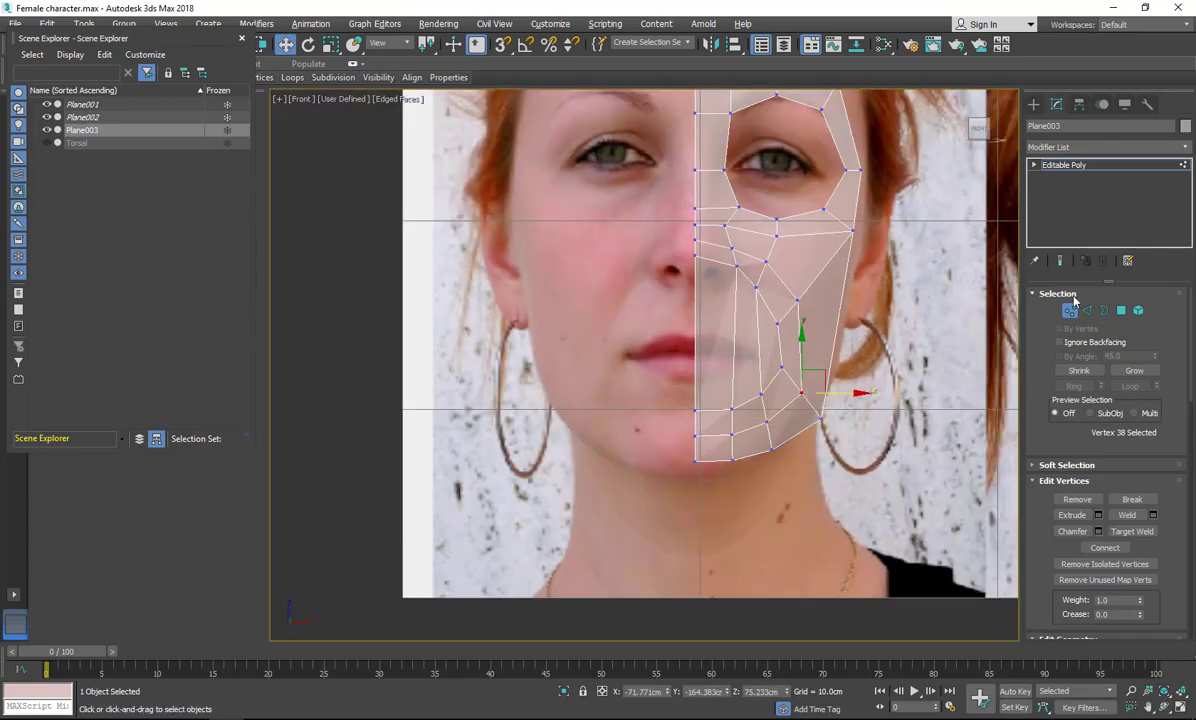
click(1069, 310)
click(1100, 147)
scroll(1060, 430, down, 10)
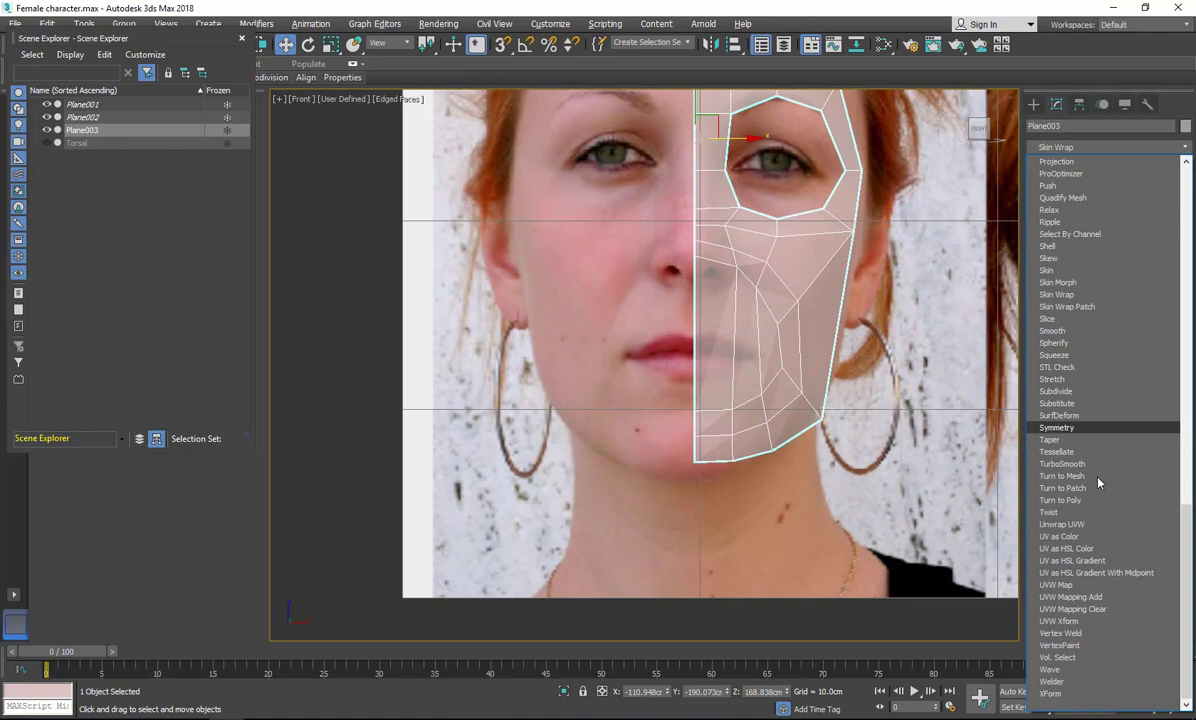
click(1059, 432)
Collapse the modifier stack so the mirrored face is a single editable poly.
right_click(1115, 166)
click(1050, 292)
click(619, 423)
Select the long polygon crossing the mouth corner on the mirrored half in the Front view.
middle_drag(766, 336, 743, 400)
scroll(743, 400, up, 3)
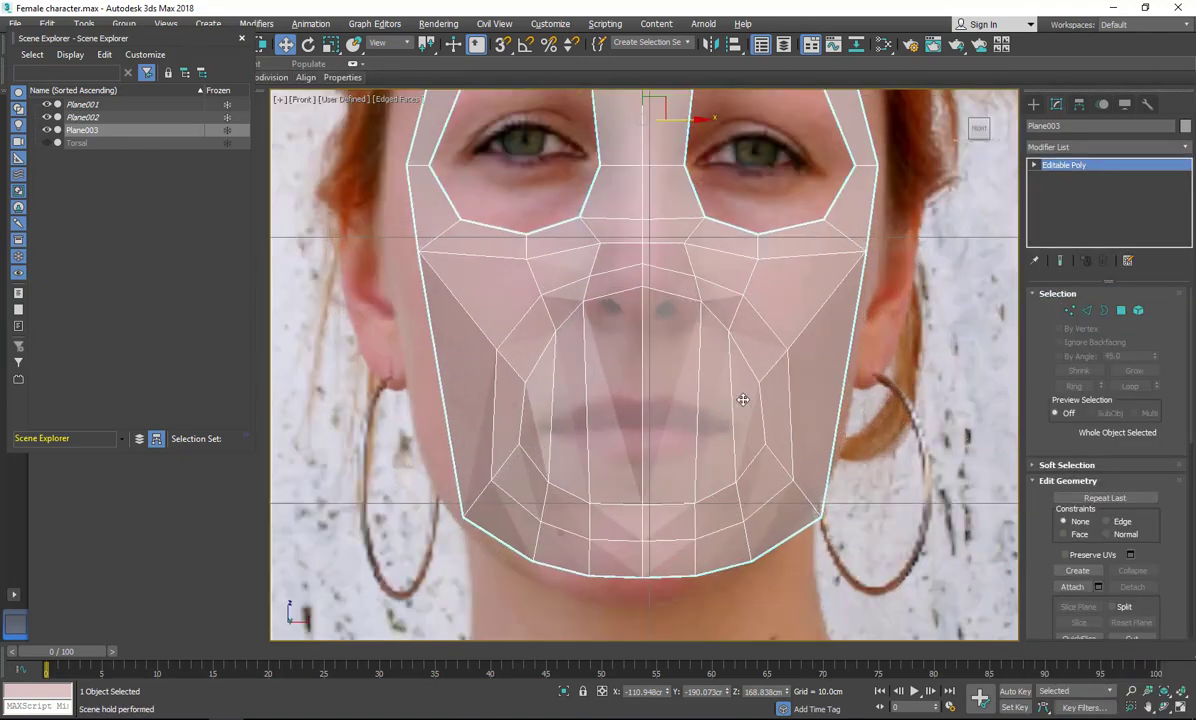
click(1121, 310)
click(574, 393)
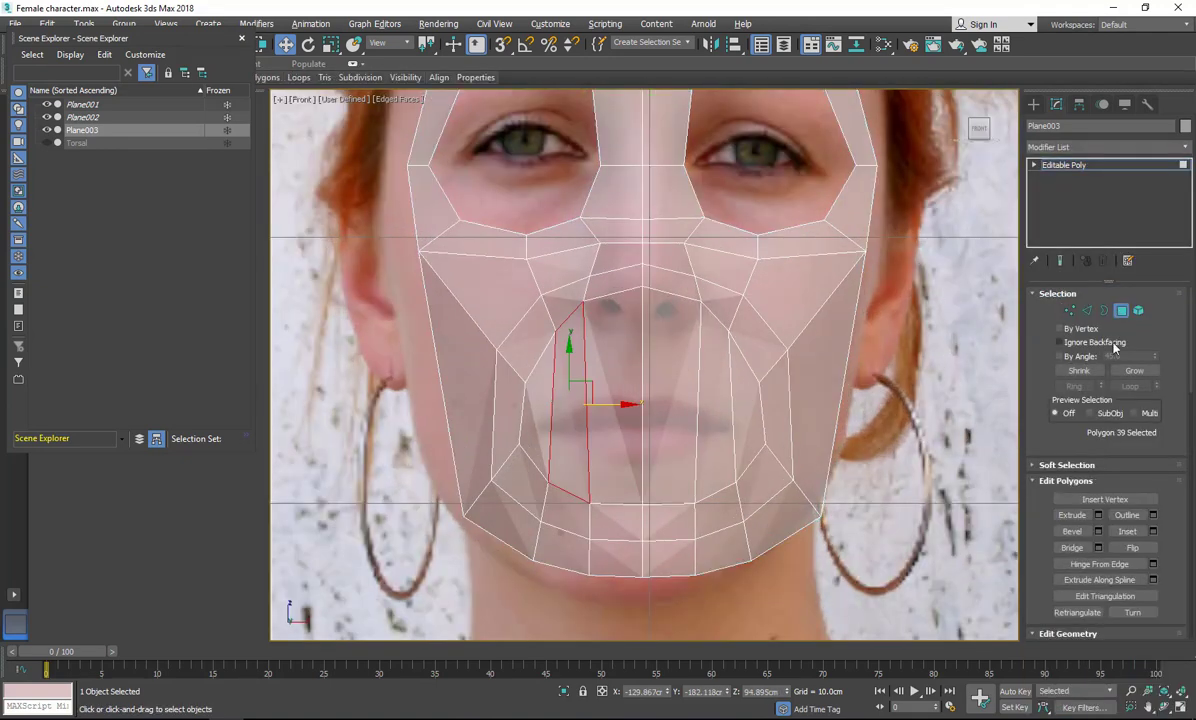
click(1087, 310)
click(763, 412)
click(1069, 387)
right_click(900, 400)
click(779, 455)
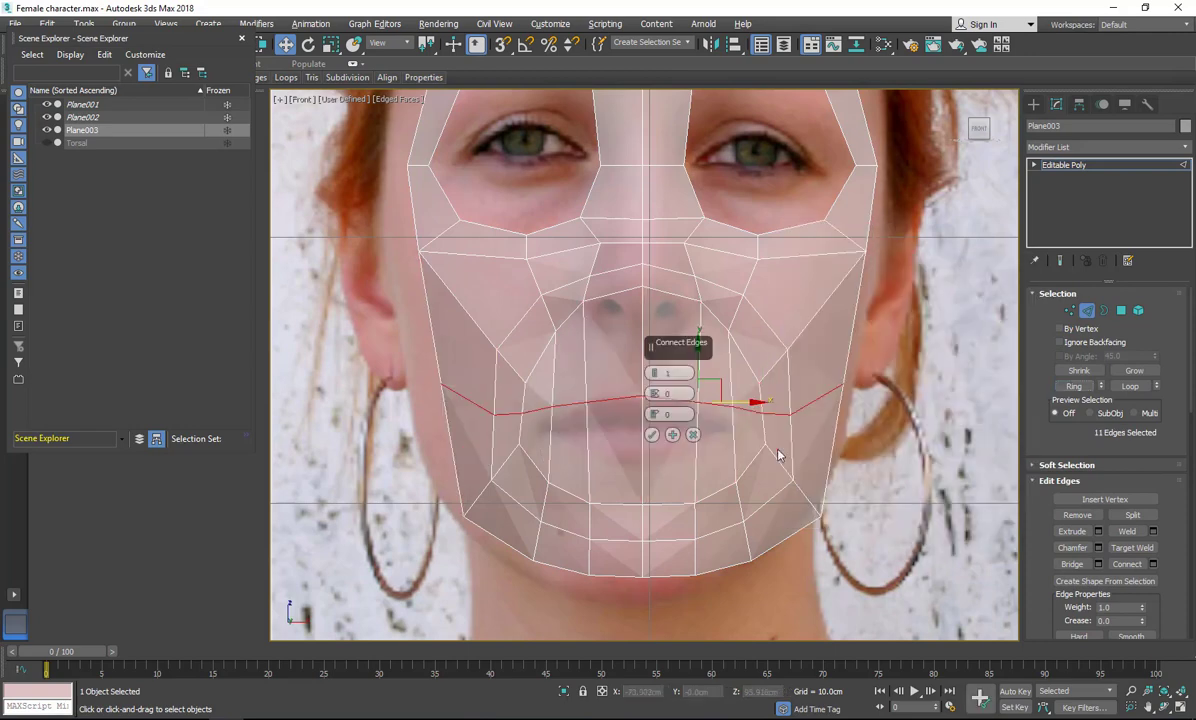
click(693, 435)
Inset the six polygons covering the mouth as one group and delete the inner faces to open the mouth.
click(1121, 310)
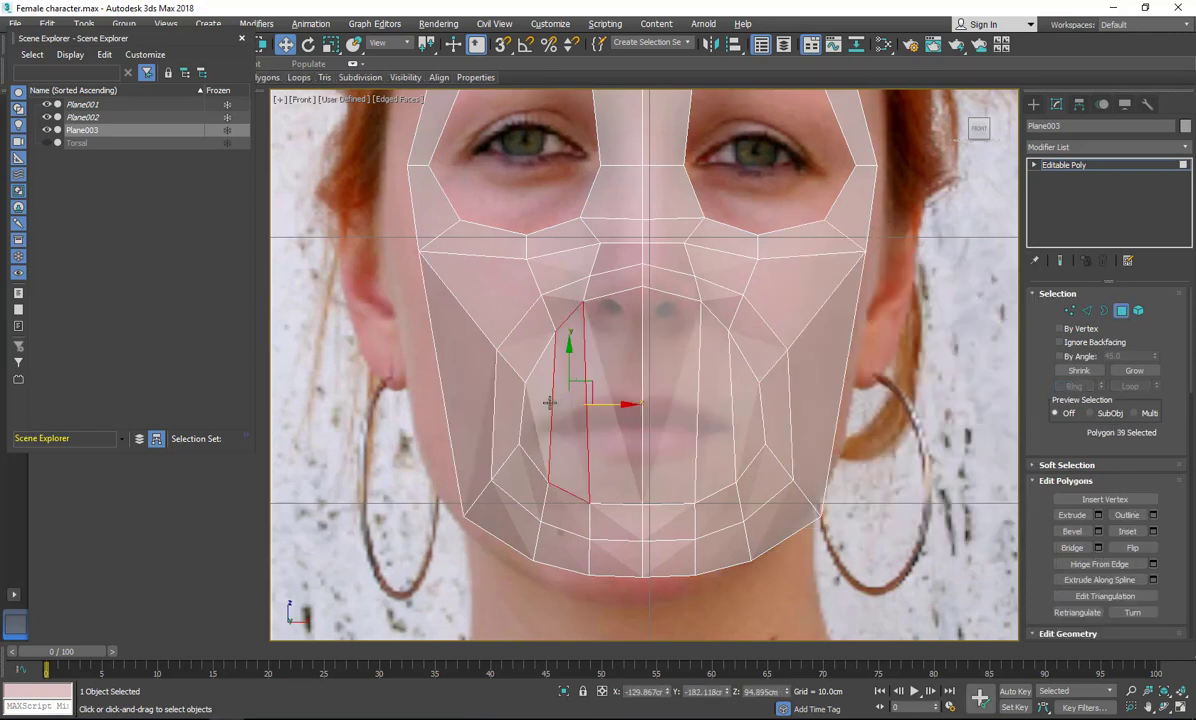
ctrl+click(536, 390)
ctrl+click(612, 392)
ctrl+click(676, 395)
ctrl+click(714, 400)
ctrl+click(745, 410)
right_click(690, 430)
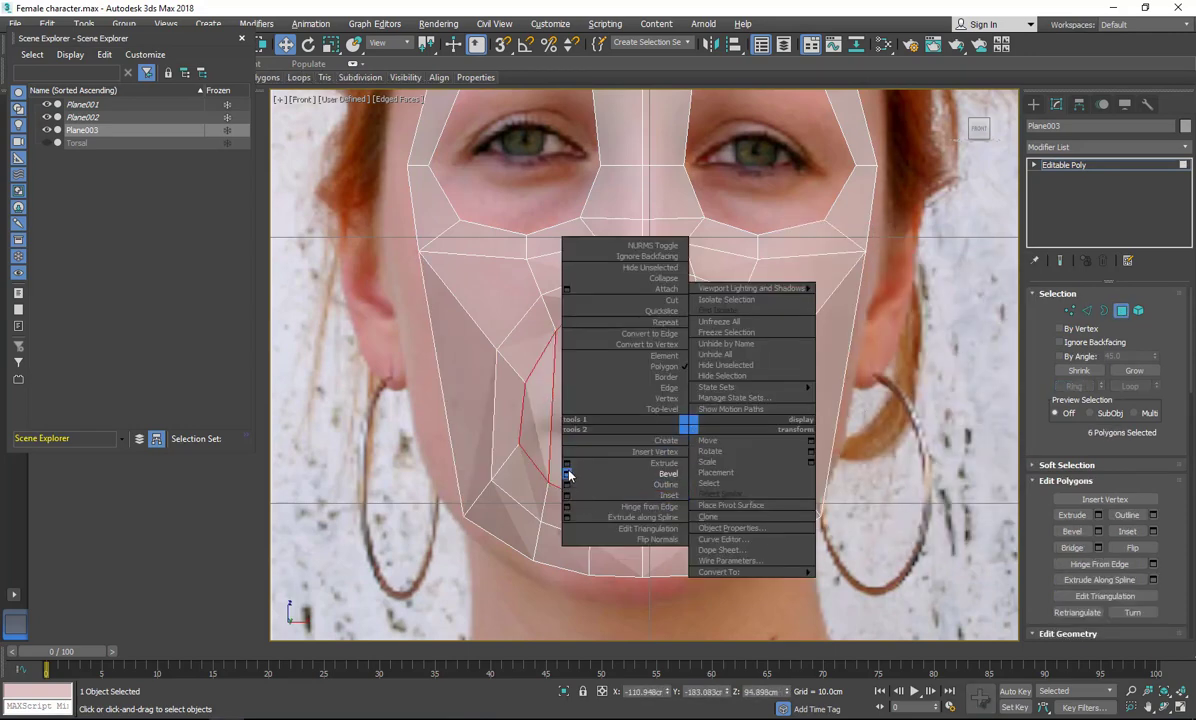
click(567, 497)
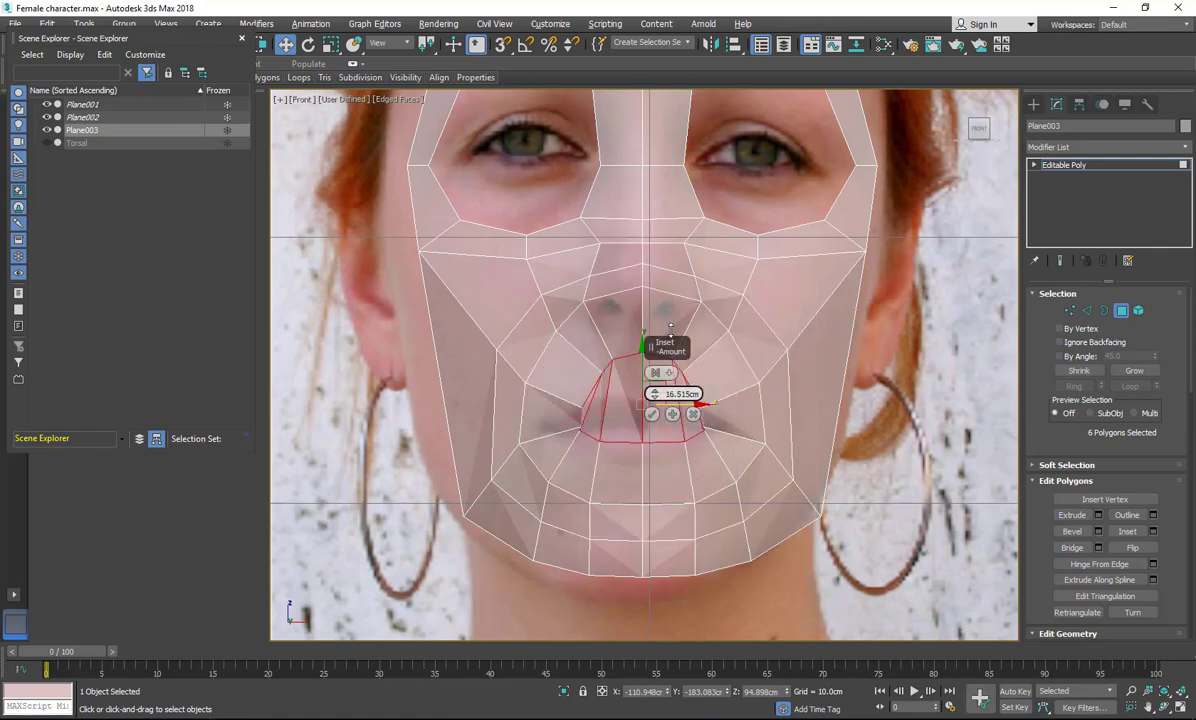
click(653, 415)
key(Delete)
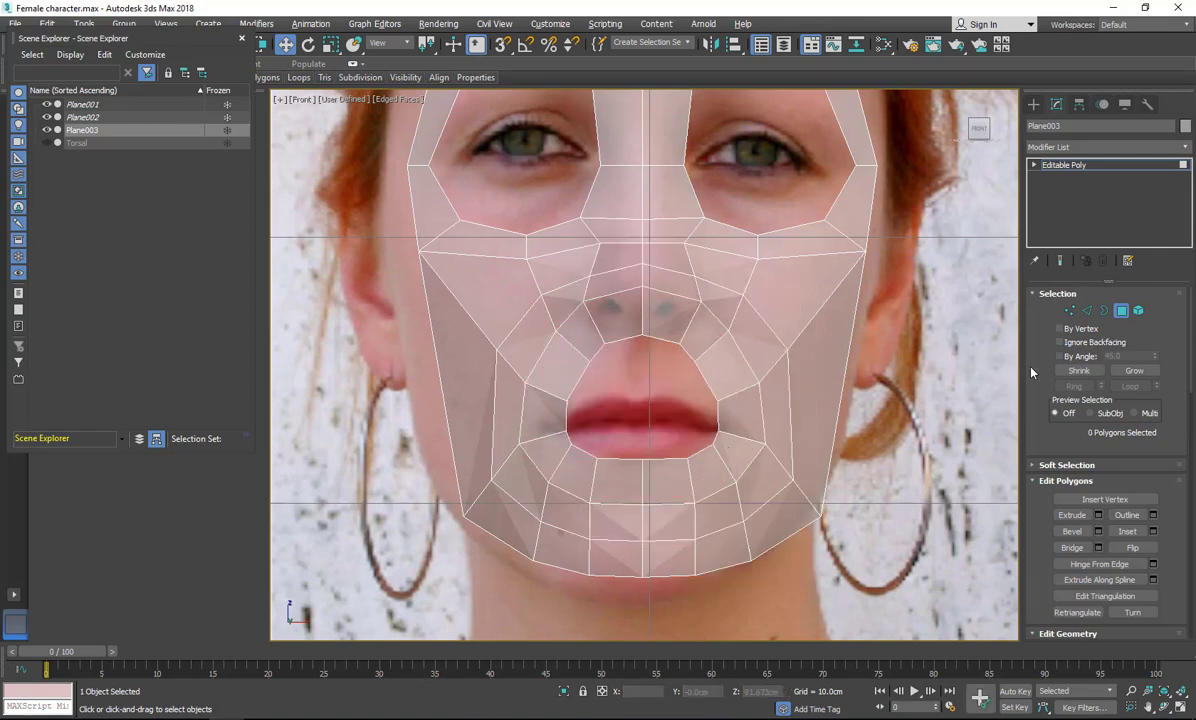
Delete all polygons of the mirrored half of the face, keeping the original half.
click(1069, 310)
scroll(662, 372, down, 2)
click(1121, 311)
drag(470, 106, 636, 566)
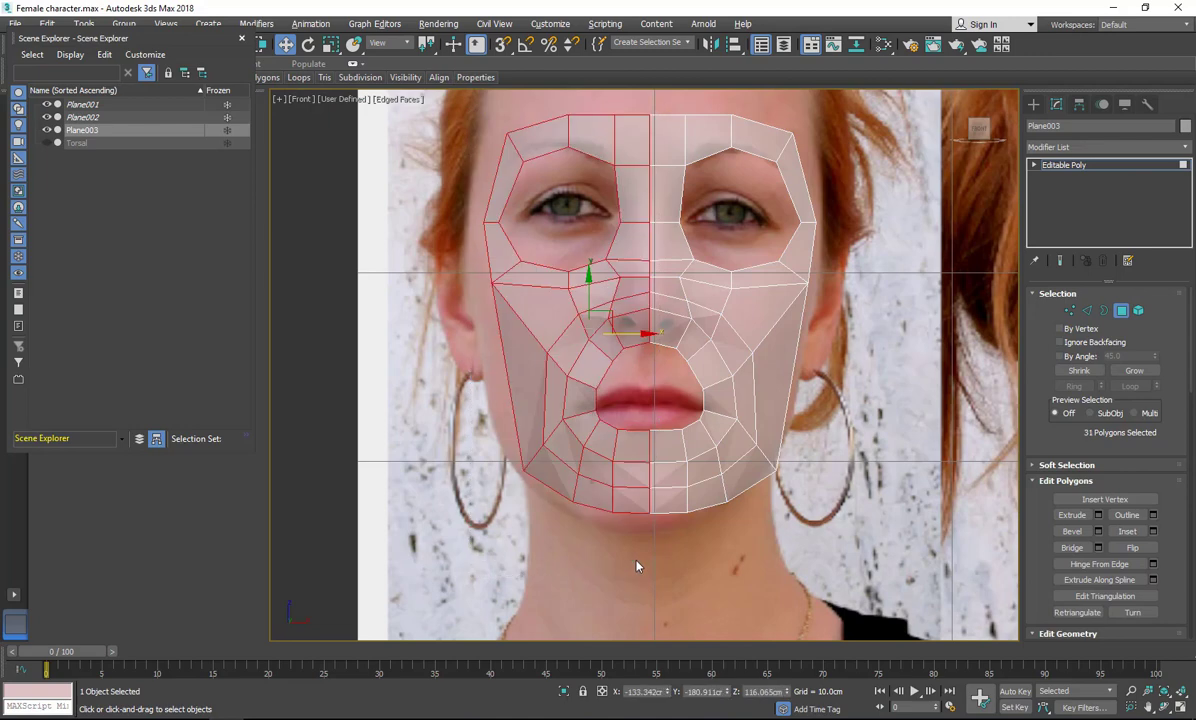
key(Delete)
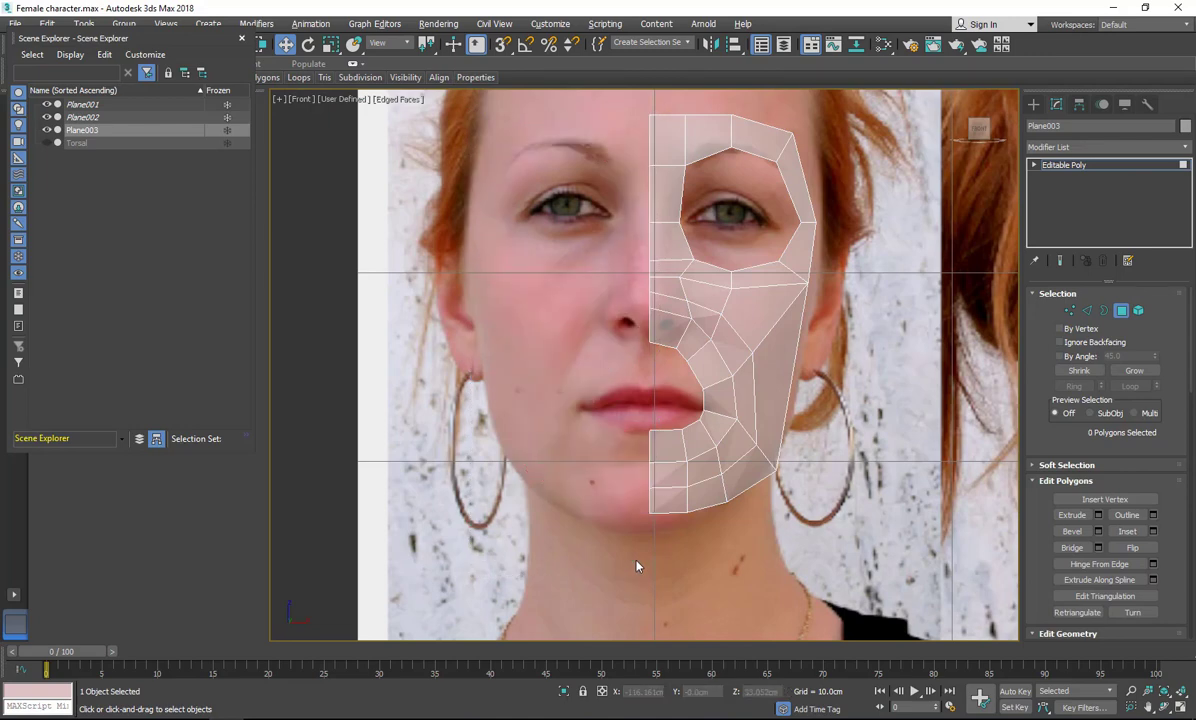
Move the upper-lip vertices and the mouth-corner vertices onto the lip outline in the Front view.
click(1069, 310)
scroll(569, 323, up, 4)
drag(611, 127, 606, 218)
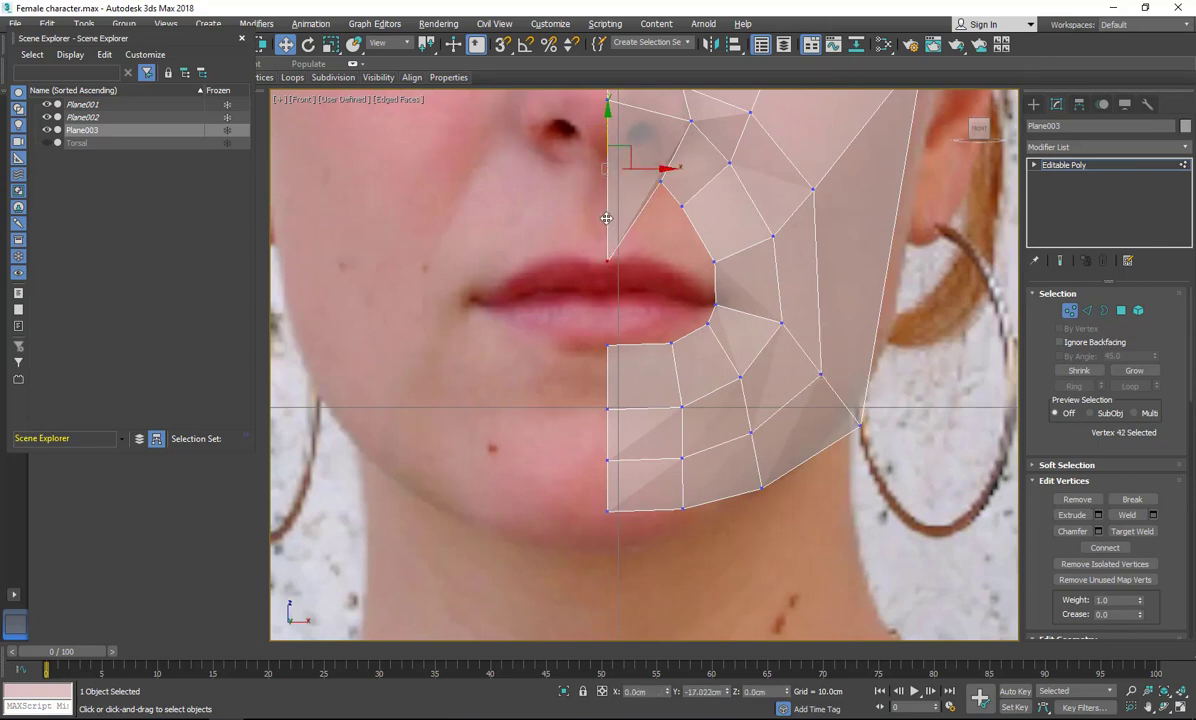
click(681, 207)
drag(681, 207, 667, 262)
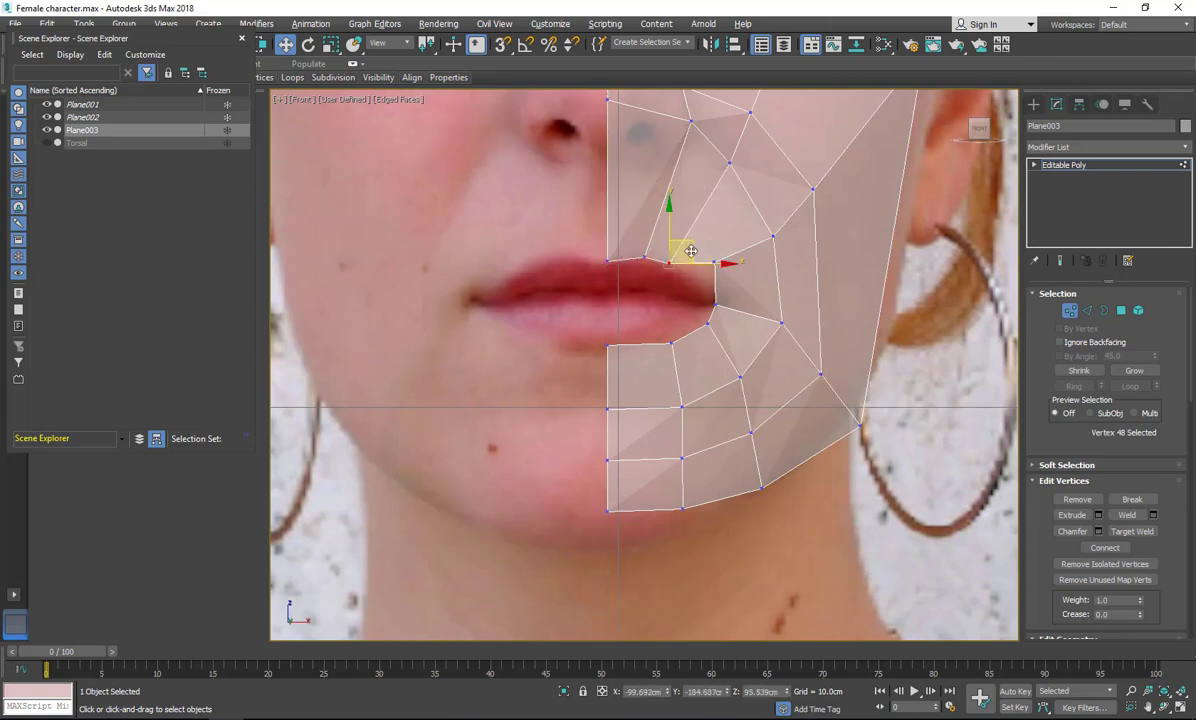
click(713, 262)
drag(716, 305, 717, 312)
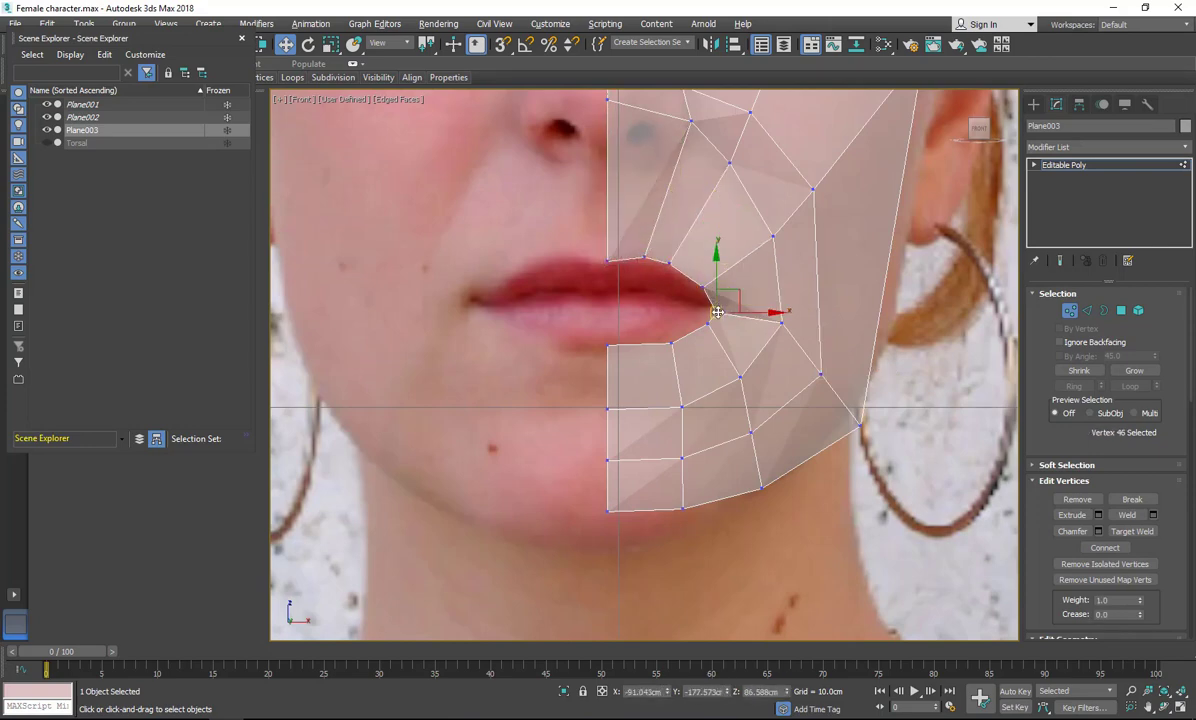
Connect the ring of edges running from the mouth corner across the cheek with three segments.
key(2)
ctrl+click(697, 246)
right_click(806, 289)
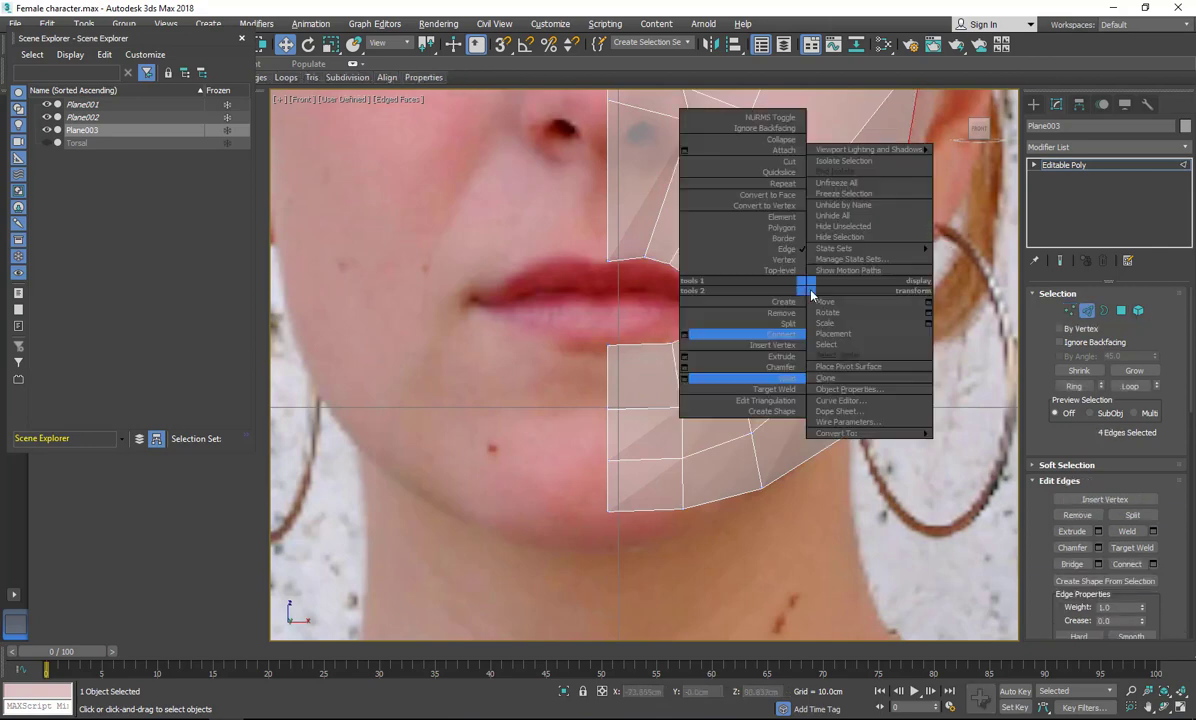
click(686, 336)
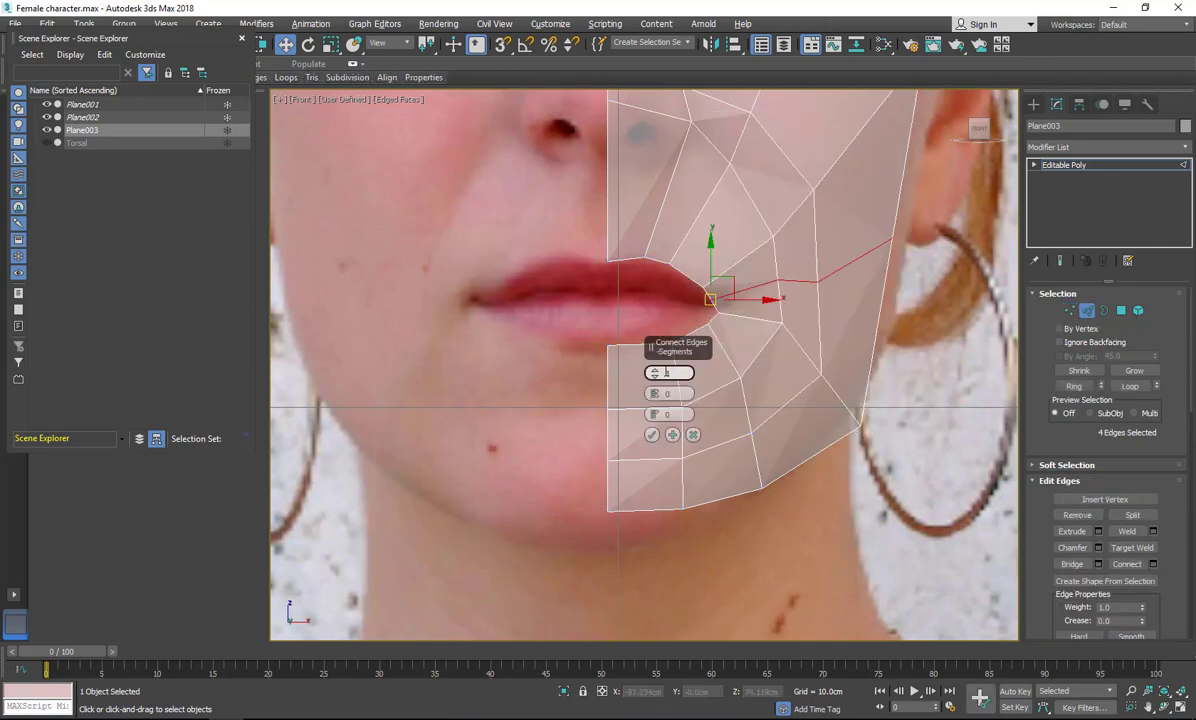
click(653, 436)
Fit the new mouth-corner vertices and the lower-lip vertices to the lip outline in the Front view.
key(1)
scroll(730, 317, up, 5)
middle_drag(730, 317, 811, 421)
drag(724, 360, 755, 302)
click(693, 303)
scroll(610, 291, down, 3)
scroll(702, 360, up, 3)
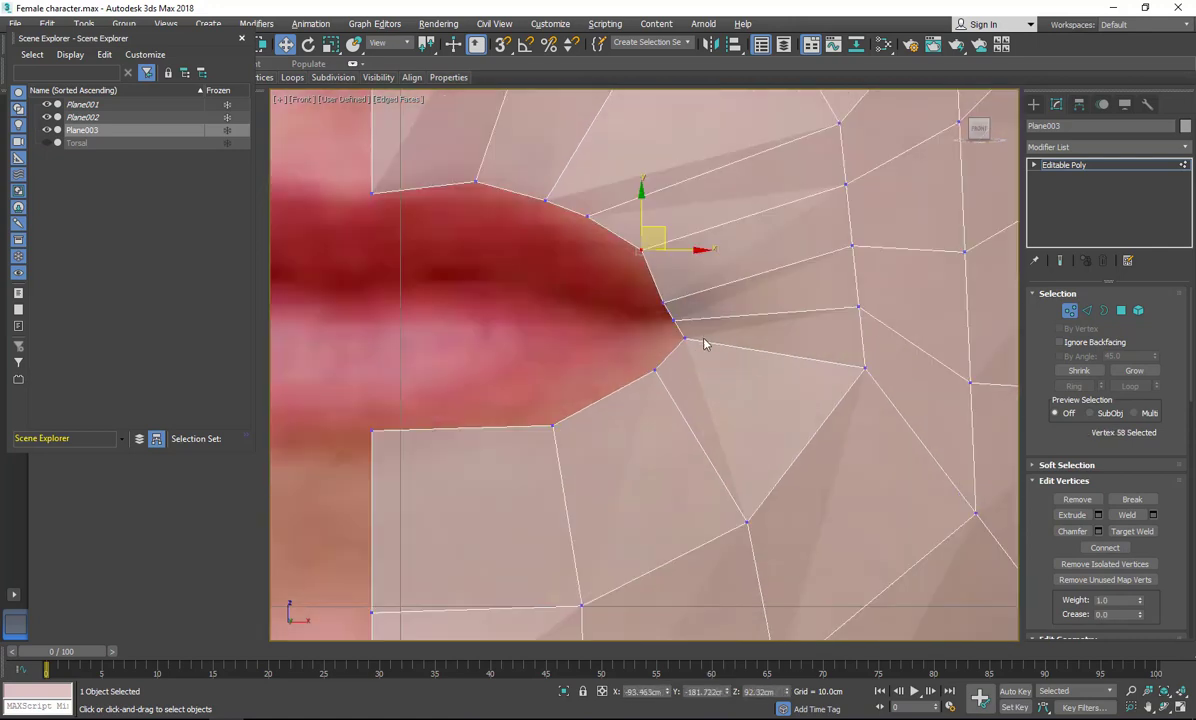
drag(663, 300, 694, 315)
drag(673, 320, 574, 381)
drag(553, 425, 497, 416)
Reposition the vertices of the loop below and beside the mouth corner so they fan evenly around the lower lip.
scroll(446, 442, down, 3)
middle_drag(446, 442, 471, 262)
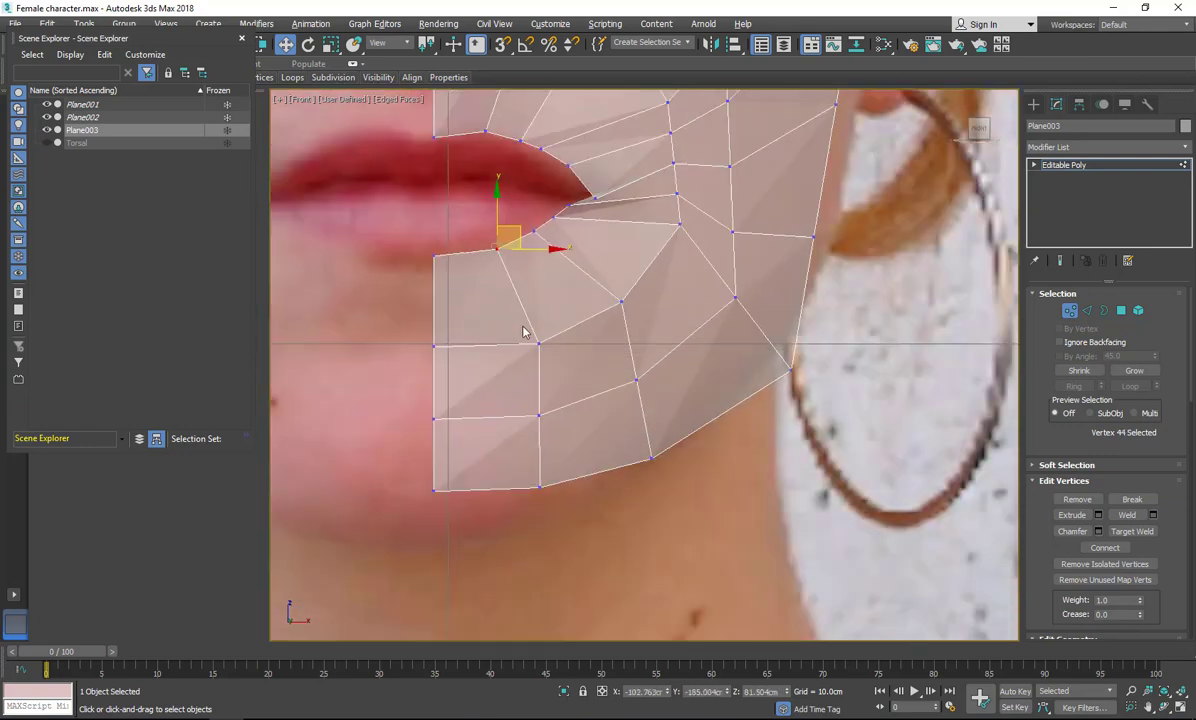
mouse_move(539, 343)
mouse_down()
mouse_move(515, 346)
mouse_move(525, 334)
mouse_up()
middle_drag(586, 300, 582, 392)
mouse_move(582, 388)
mouse_down()
mouse_move(637, 408)
mouse_move(590, 386)
mouse_up()
drag(661, 310, 705, 365)
drag(699, 302, 636, 347)
click(731, 389)
drag(747, 374, 716, 398)
click(673, 286)
drag(696, 276, 665, 320)
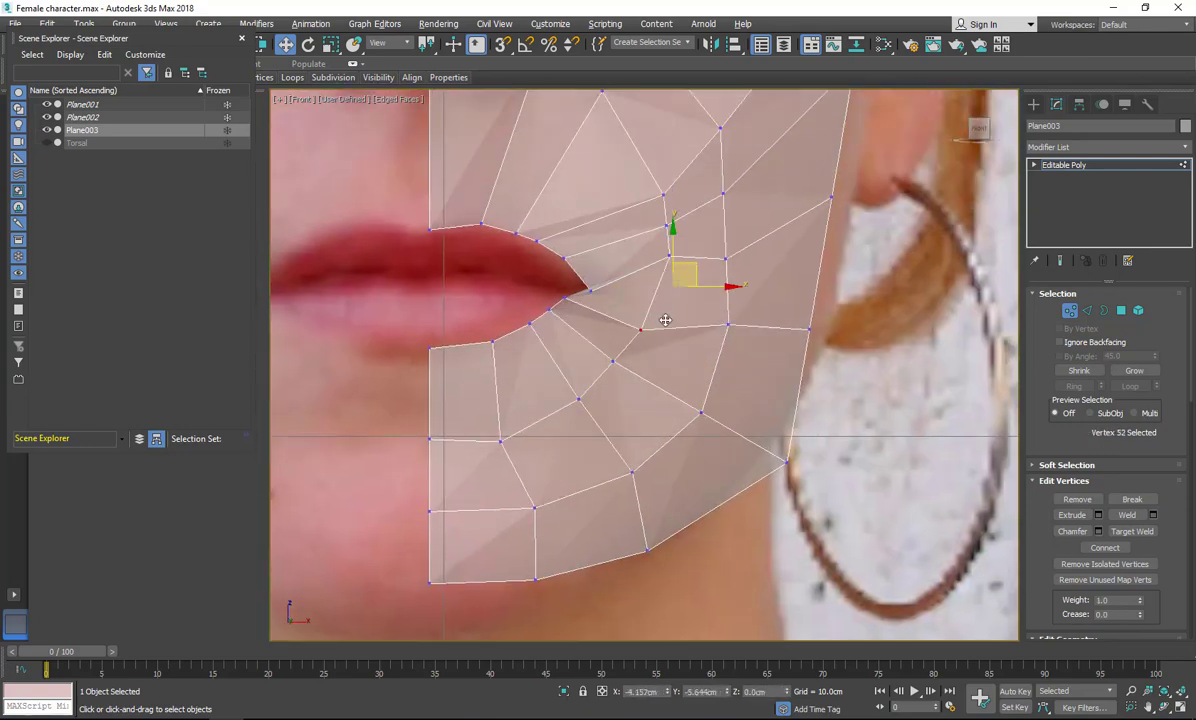
Move the jaw and lower-cheek vertices along the face edge inward and the upper one down, rounding the jawline in the Front view.
click(728, 324)
drag(742, 311, 727, 337)
click(786, 461)
drag(799, 450, 772, 434)
click(811, 331)
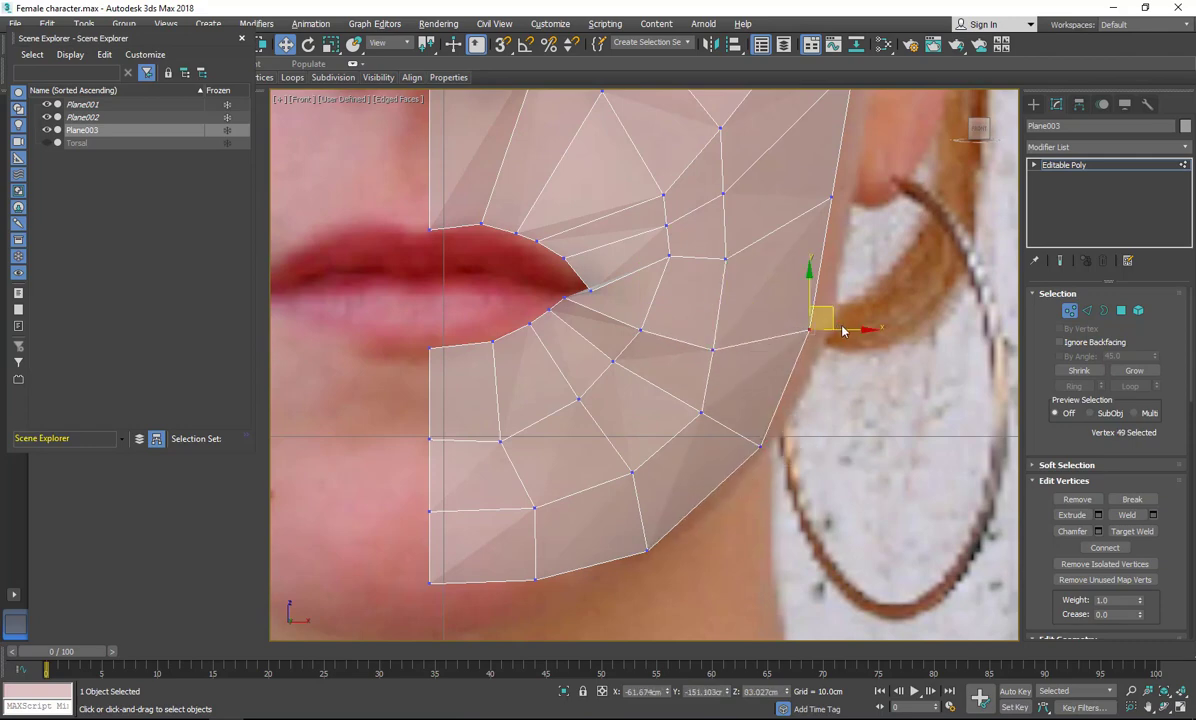
click(811, 331)
drag(831, 327, 815, 327)
middle_drag(861, 256, 881, 281)
scroll(830, 323, up, 2)
click(865, 182)
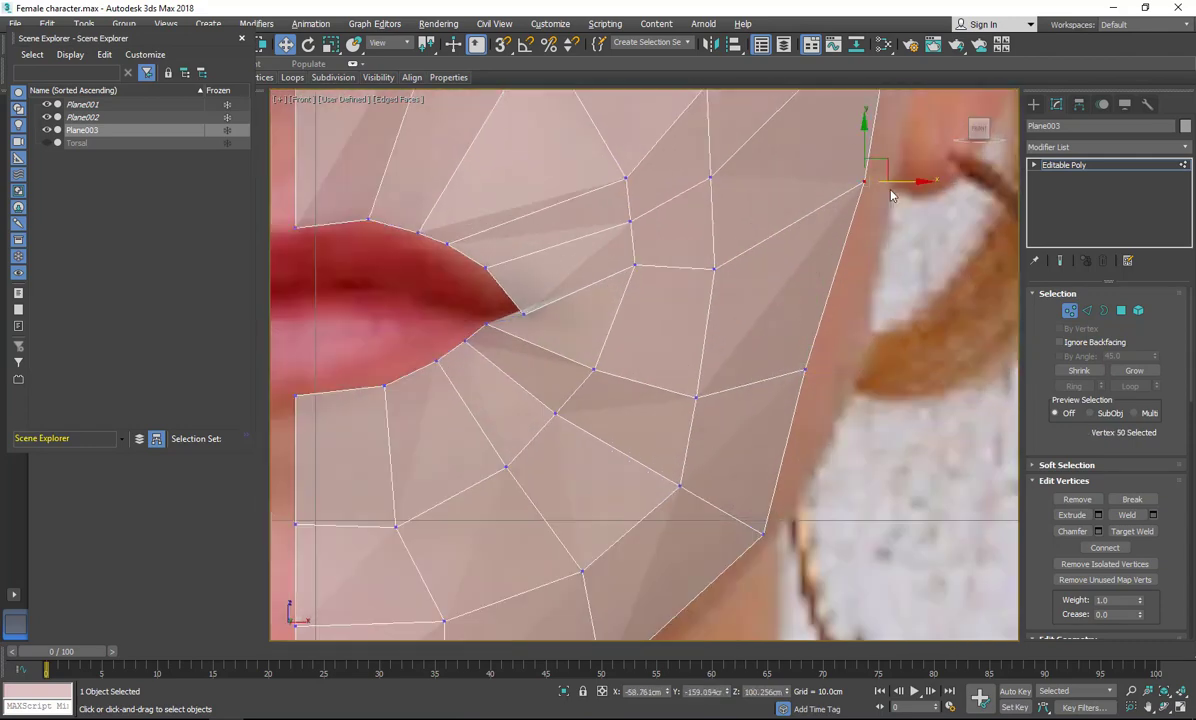
drag(889, 166, 863, 245)
Adjust the mouth-corner vertex and respace the cheek vertices beside and above the mouth in the Front view.
mouse_move(525, 313)
mouse_down()
mouse_move(547, 309)
mouse_move(527, 312)
mouse_up()
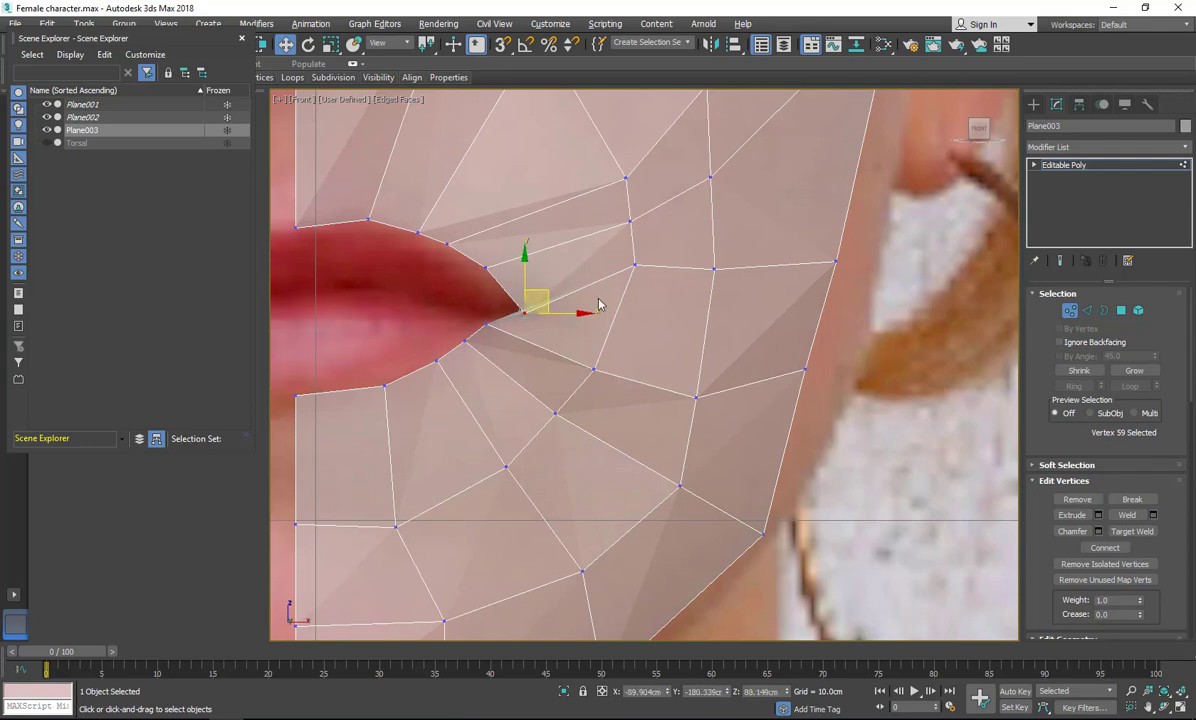
drag(635, 264, 621, 305)
drag(714, 269, 707, 299)
middle_drag(728, 214, 683, 384)
scroll(684, 382, down, 3)
drag(768, 269, 756, 325)
click(633, 362)
drag(655, 347, 673, 289)
click(674, 316)
click(674, 417)
Move the centre-line upper-lip vertex back onto the lip profile in the Left view.
scroll(674, 417, down, 3)
key(l)
scroll(714, 497, up, 5)
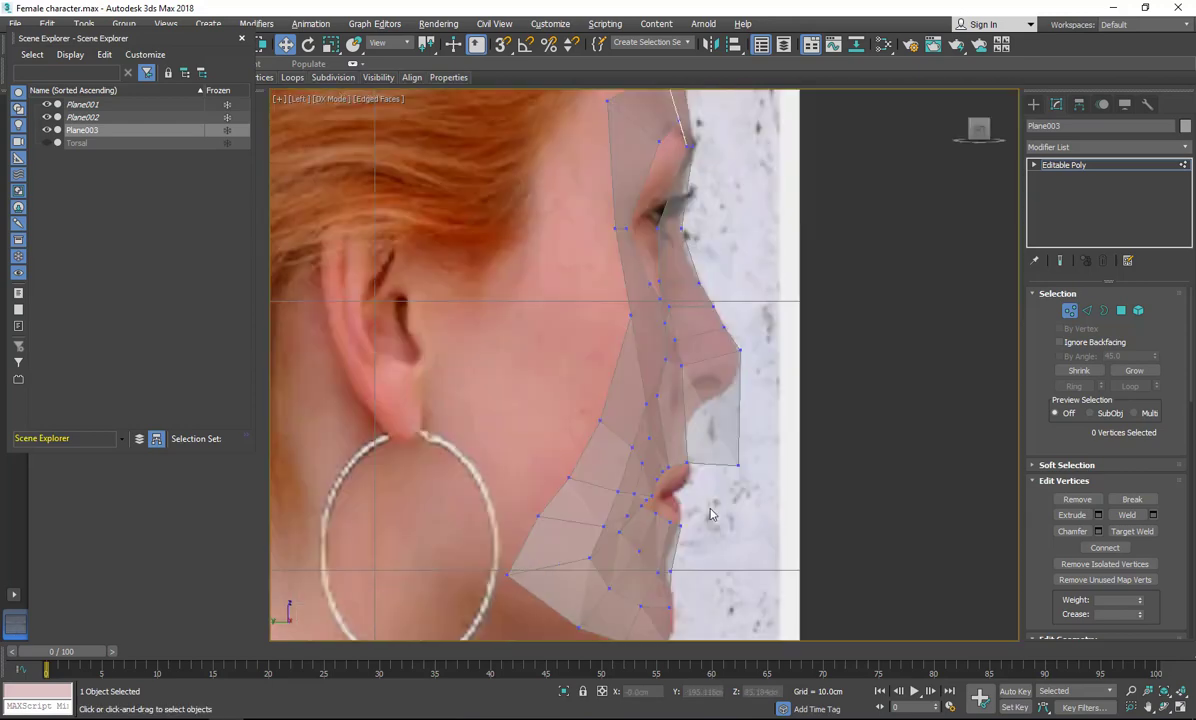
click(771, 424)
drag(797, 419, 696, 417)
Move the remaining upper-lip vertices forward and down along the lip edge in the Left view.
scroll(669, 478, up, 3)
middle_drag(669, 478, 663, 420)
key(alt+w)
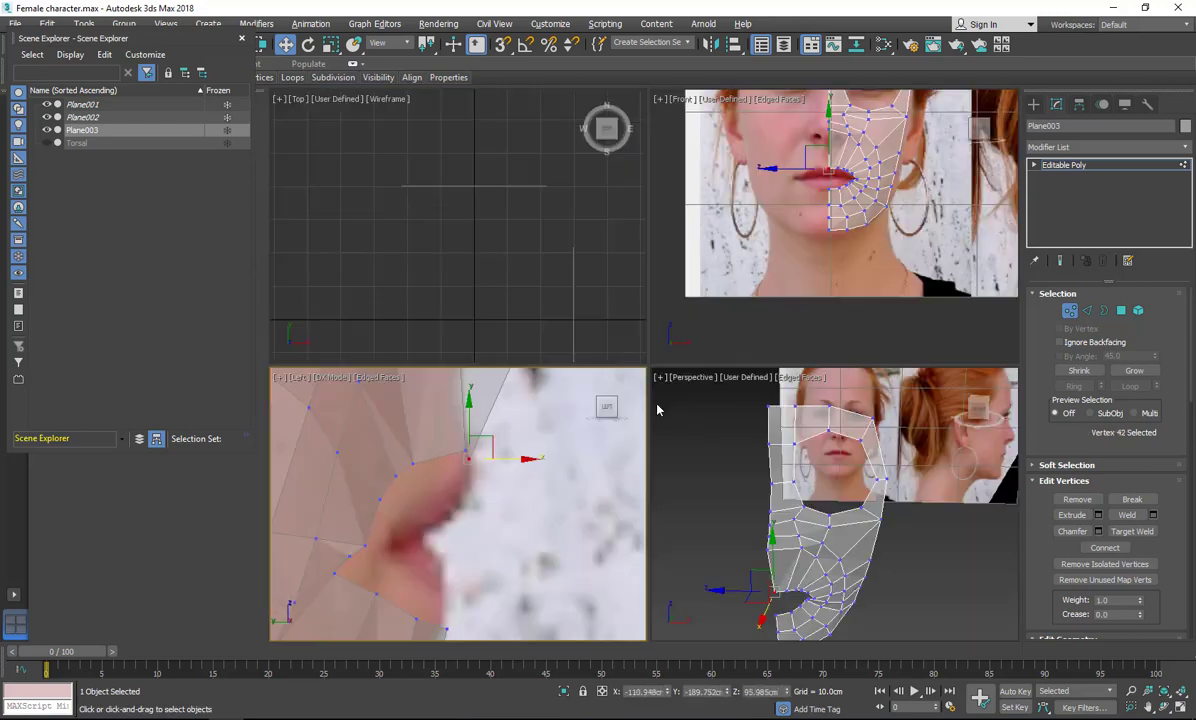
click(466, 455)
scroll(472, 483, up, 2)
middle_drag(472, 483, 509, 546)
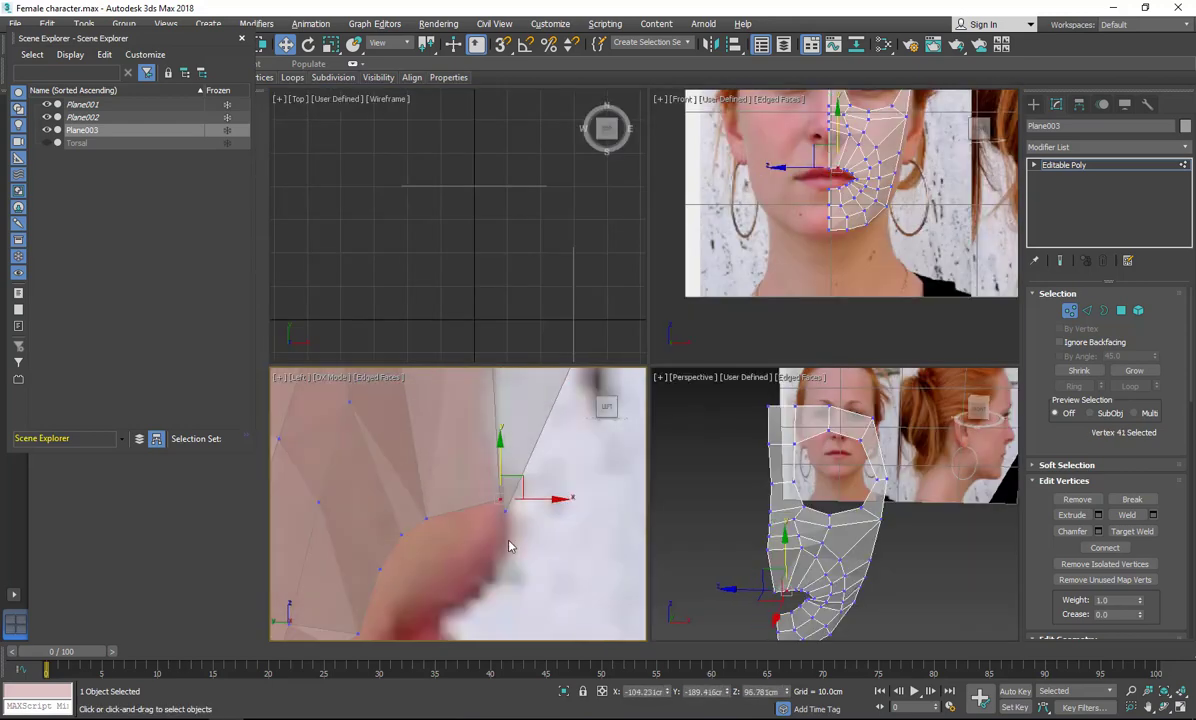
drag(461, 549, 461, 549)
drag(460, 518, 483, 554)
click(400, 535)
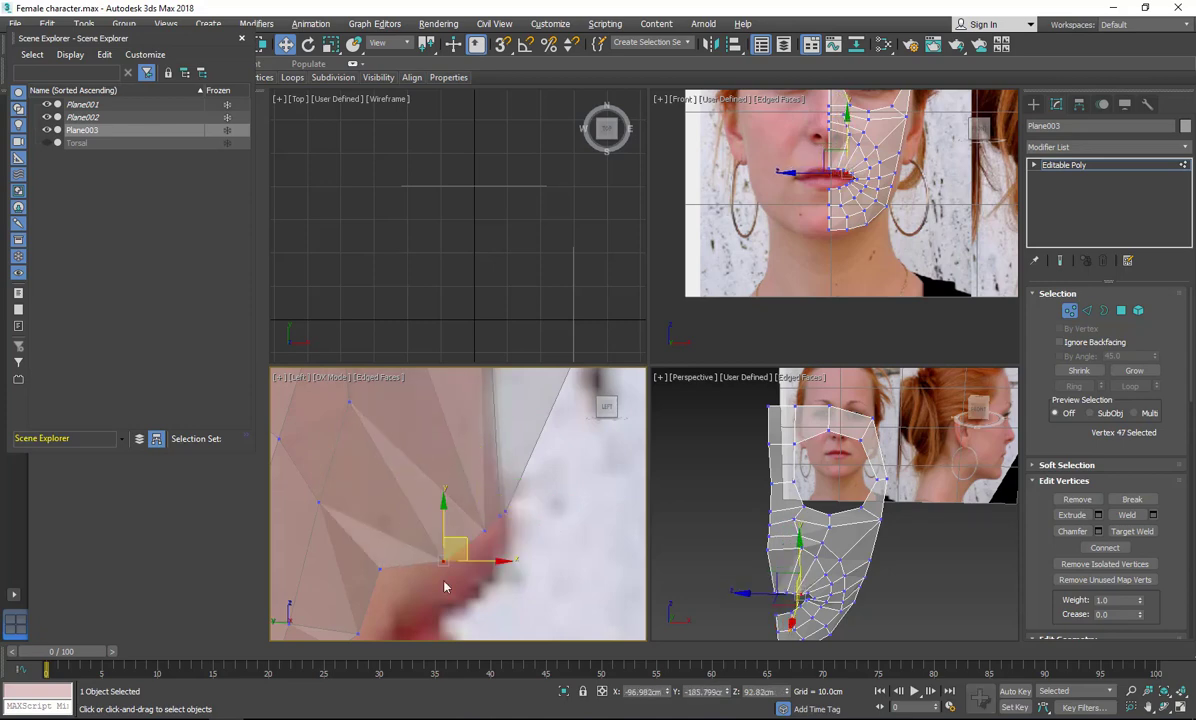
middle_drag(446, 586, 485, 448)
click(419, 431)
drag(438, 412, 450, 420)
Move the mouth-corner vertex and the first lower-lip vertex beside it forward to the lip edge in the Left view.
click(396, 494)
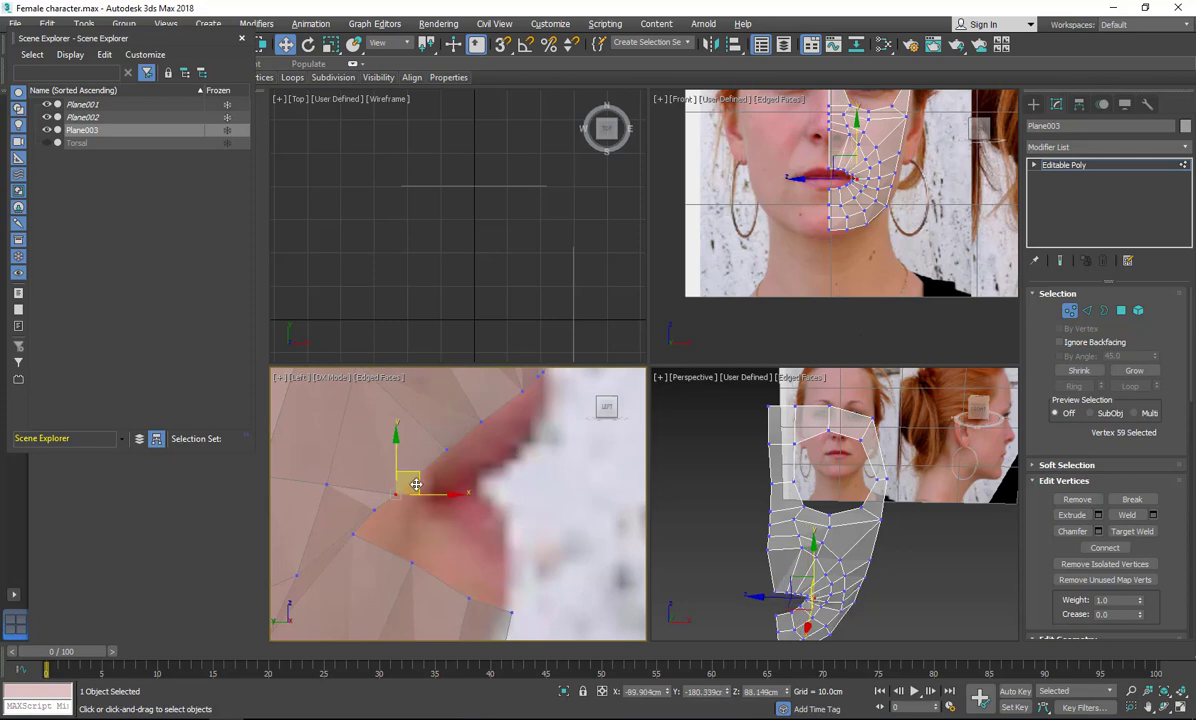
scroll(852, 180, up, 8)
click(417, 482)
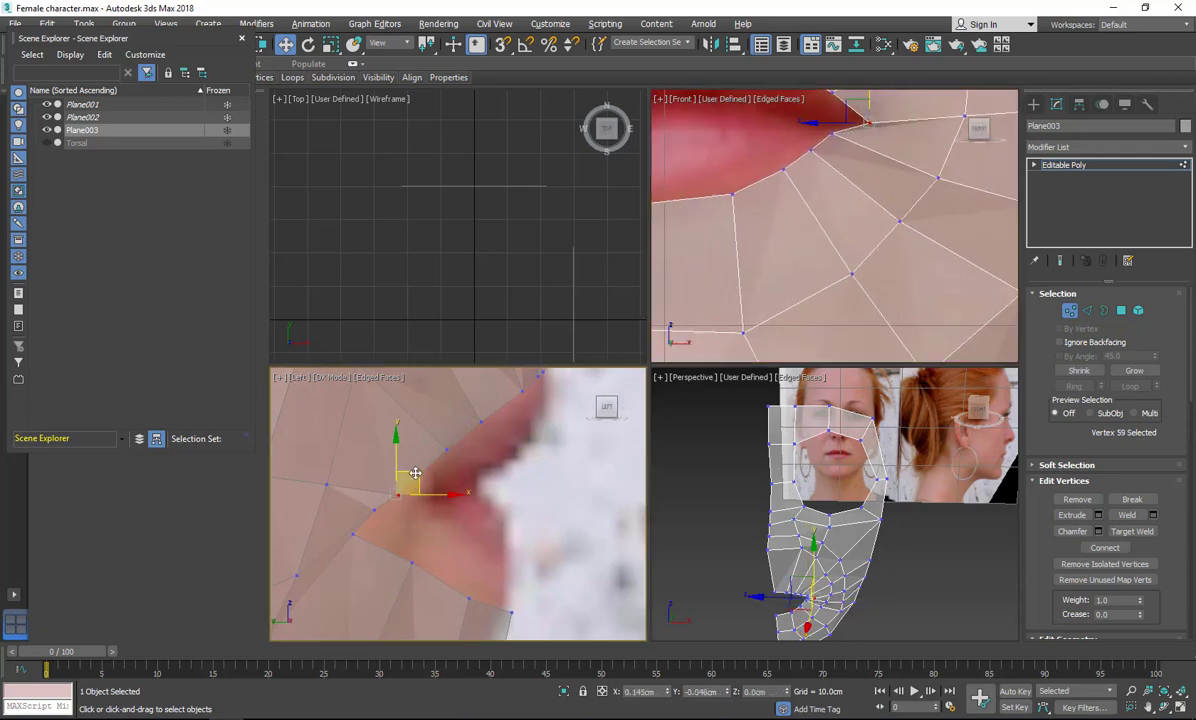
drag(415, 473, 426, 479)
middle_drag(929, 176, 940, 191)
click(843, 150)
drag(394, 501, 453, 511)
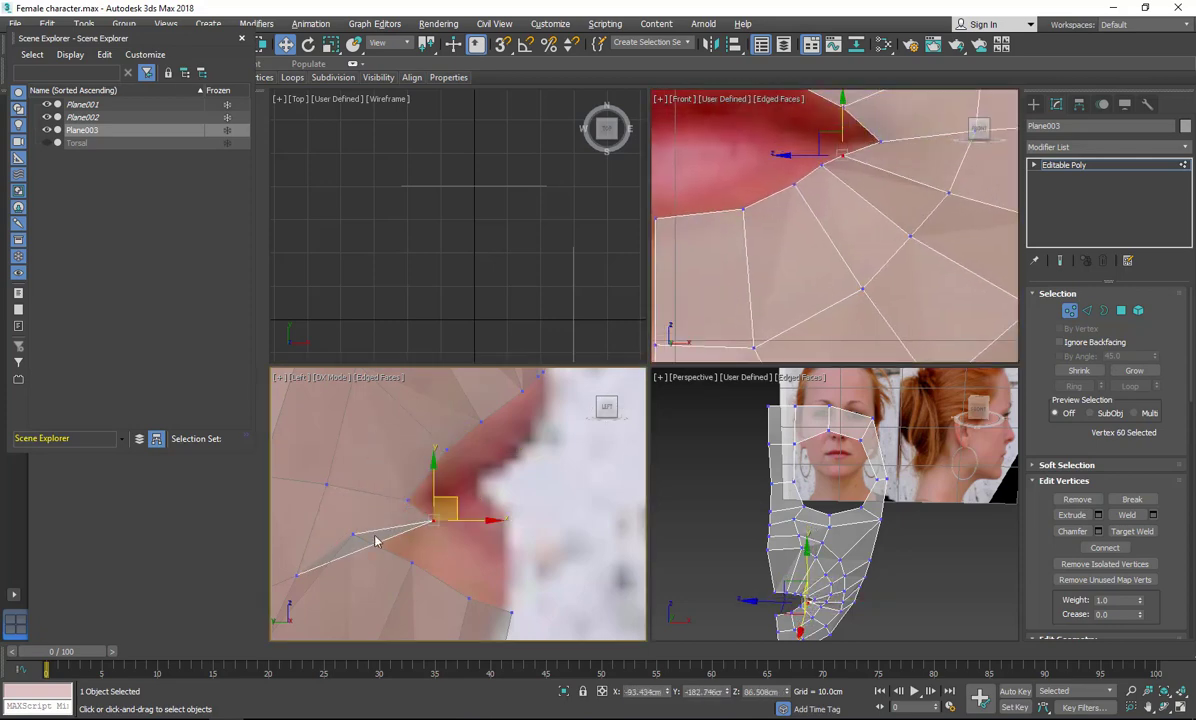
Fit the remaining lower-lip vertices, including the centre-line one, to the lower lip's edge in the Left view.
click(353, 534)
drag(376, 521, 500, 540)
click(412, 563)
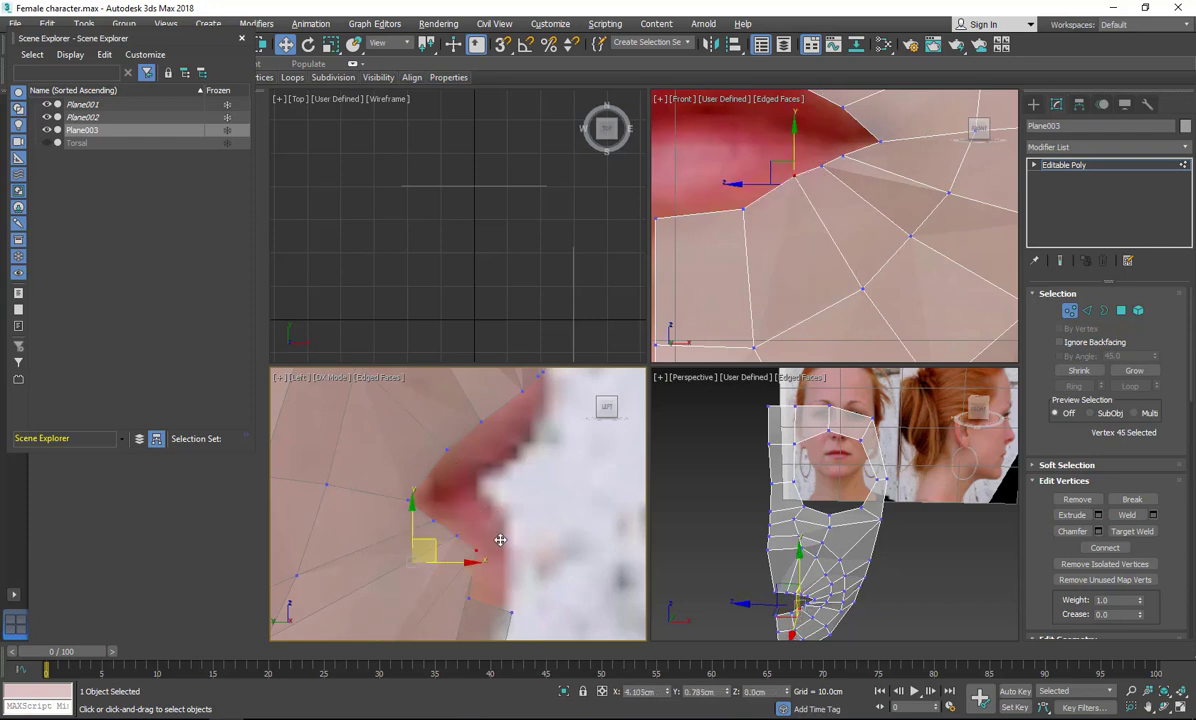
click(468, 597)
click(476, 559)
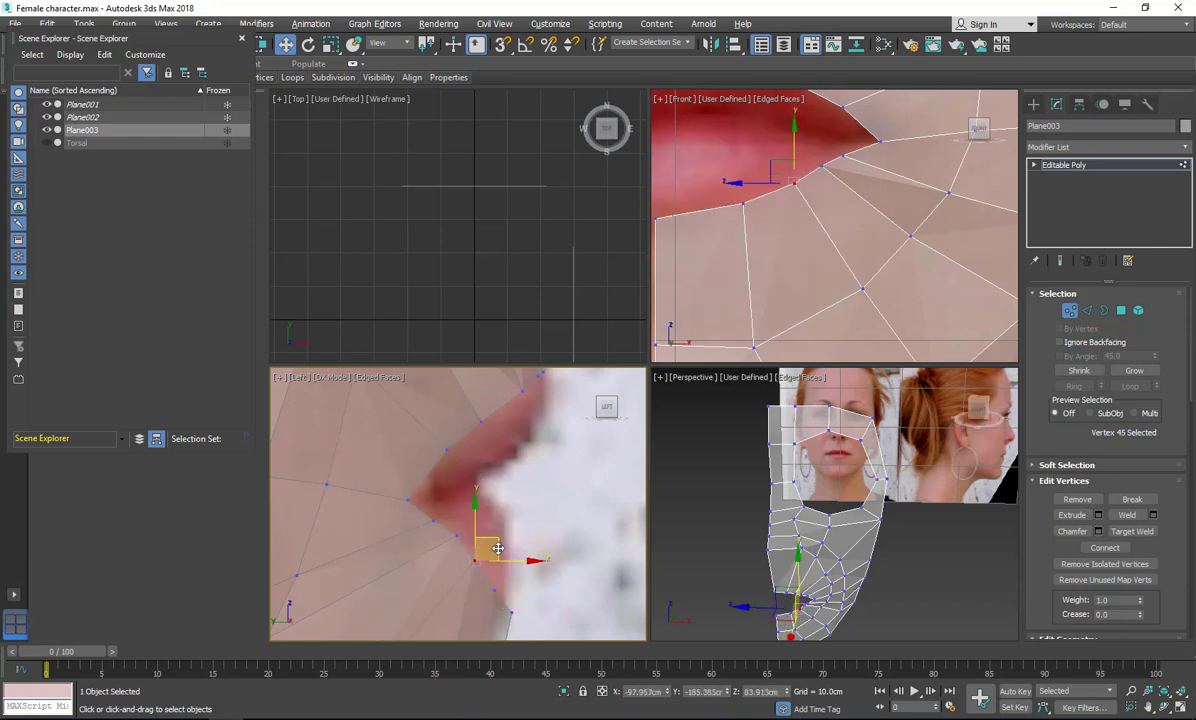
drag(525, 626, 526, 628)
click(743, 204)
drag(510, 575, 504, 579)
click(511, 612)
Connect the ring of edges radiating from the lips with one segment to add an edge loop around the mouth.
click(780, 278)
scroll(795, 293, down, 2)
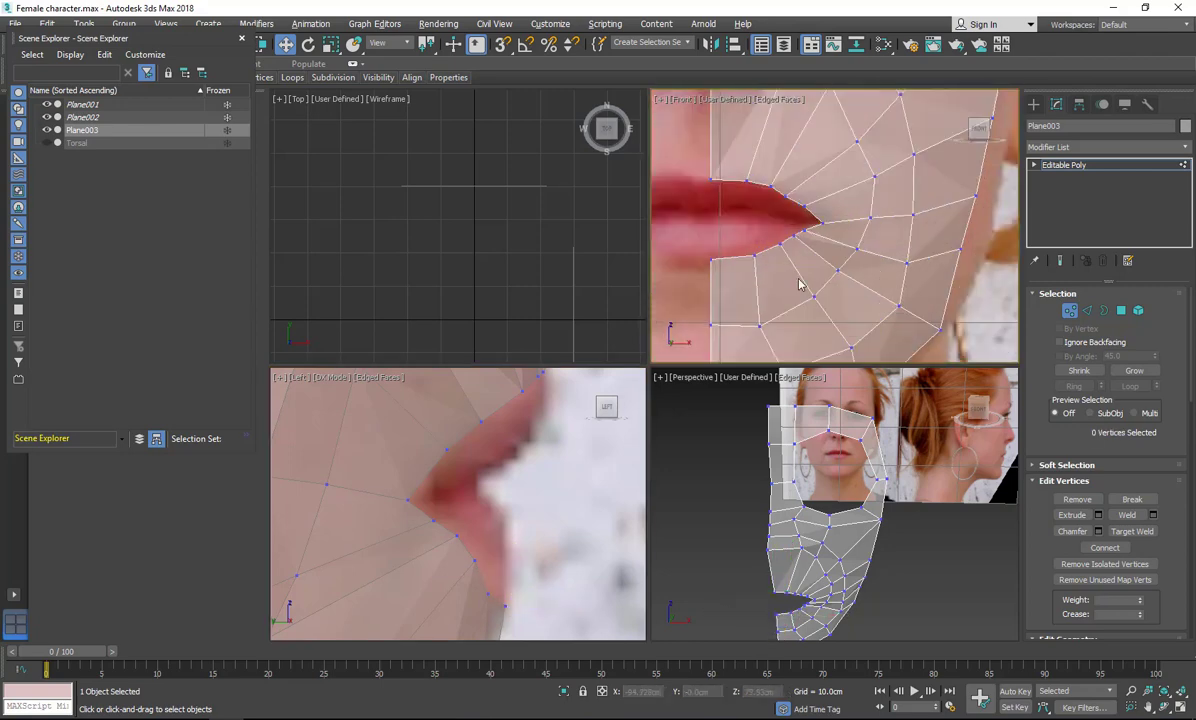
click(1088, 311)
middle_drag(770, 290, 768, 338)
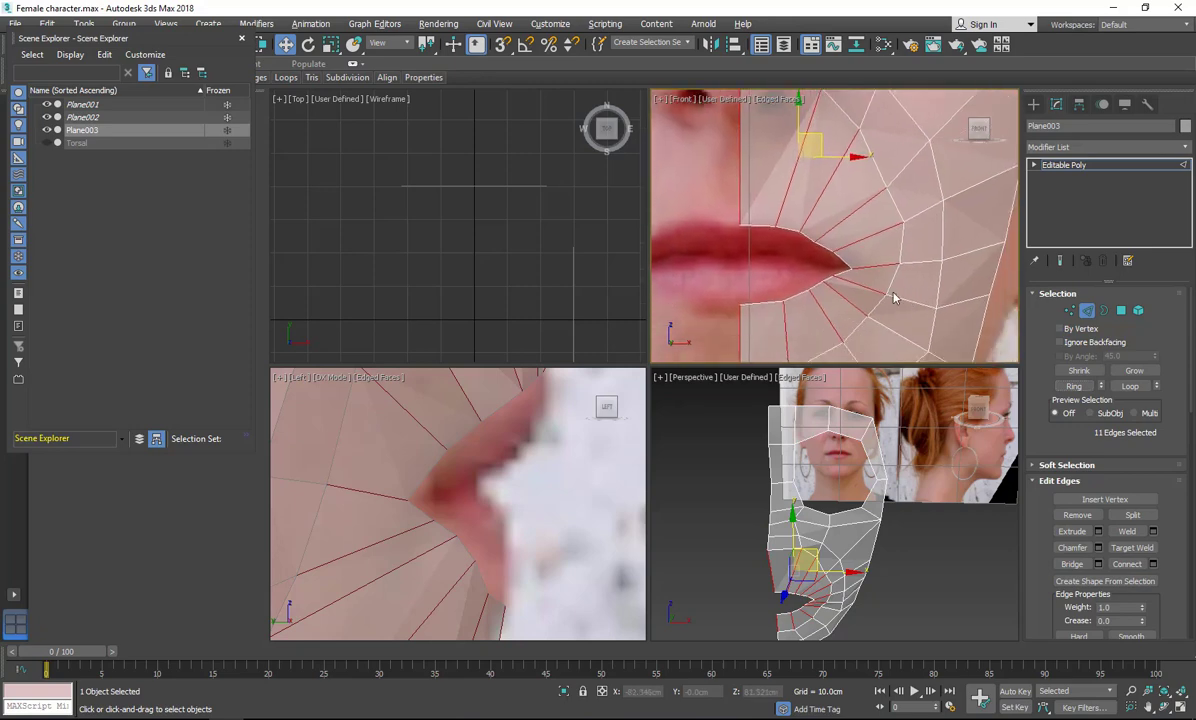
right_click(768, 338)
click(767, 337)
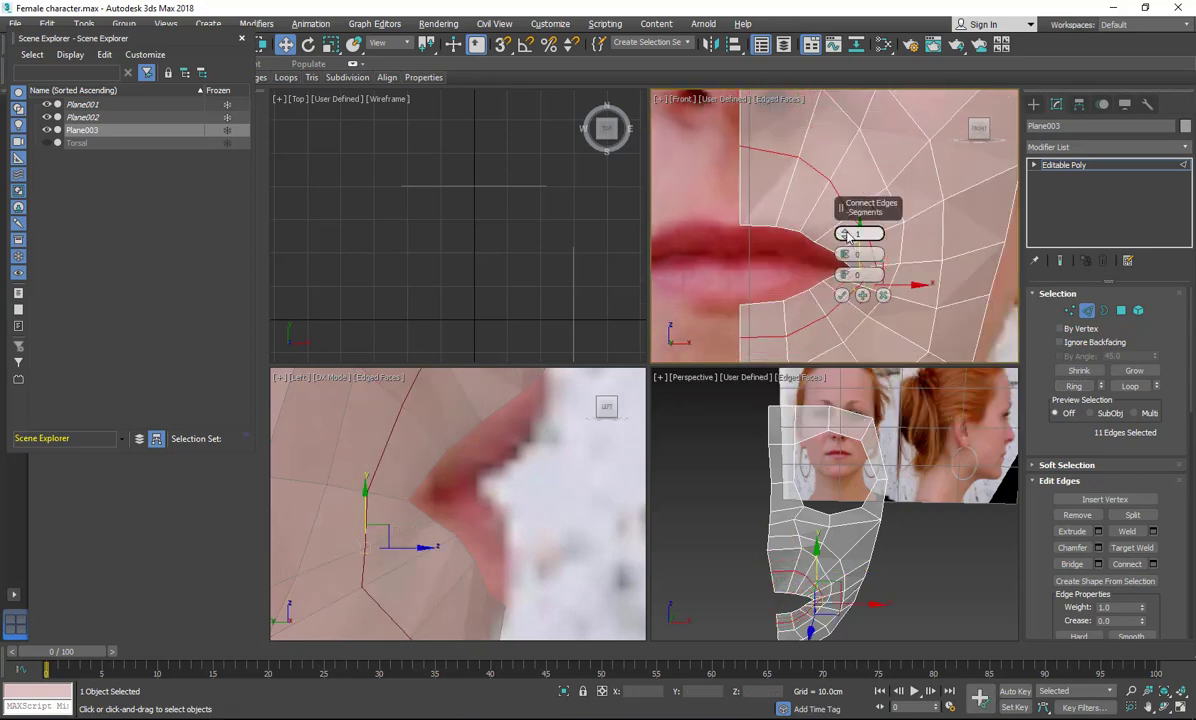
click(842, 295)
Reposition the new loop's vertices above the upper lip in the Front view so they follow the mouth's curve evenly.
middle_drag(927, 305, 965, 346)
key(1)
click(778, 185)
click(843, 215)
drag(780, 152, 837, 126)
click(837, 196)
click(880, 240)
click(868, 218)
drag(892, 198, 906, 183)
click(888, 253)
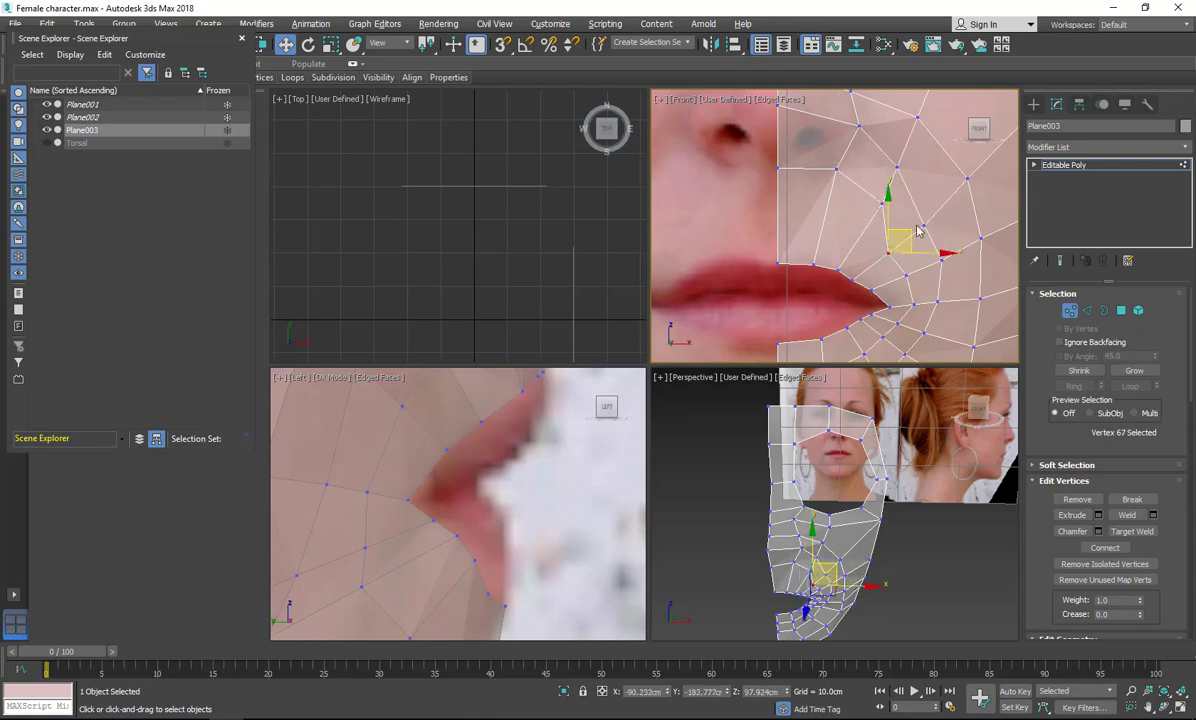
Adjust the new loop's vertices beside the mouth corner in the Front view.
click(906, 275)
mouse_move(925, 228)
mouse_down()
mouse_move(933, 260)
mouse_move(920, 224)
mouse_up()
click(903, 243)
click(914, 305)
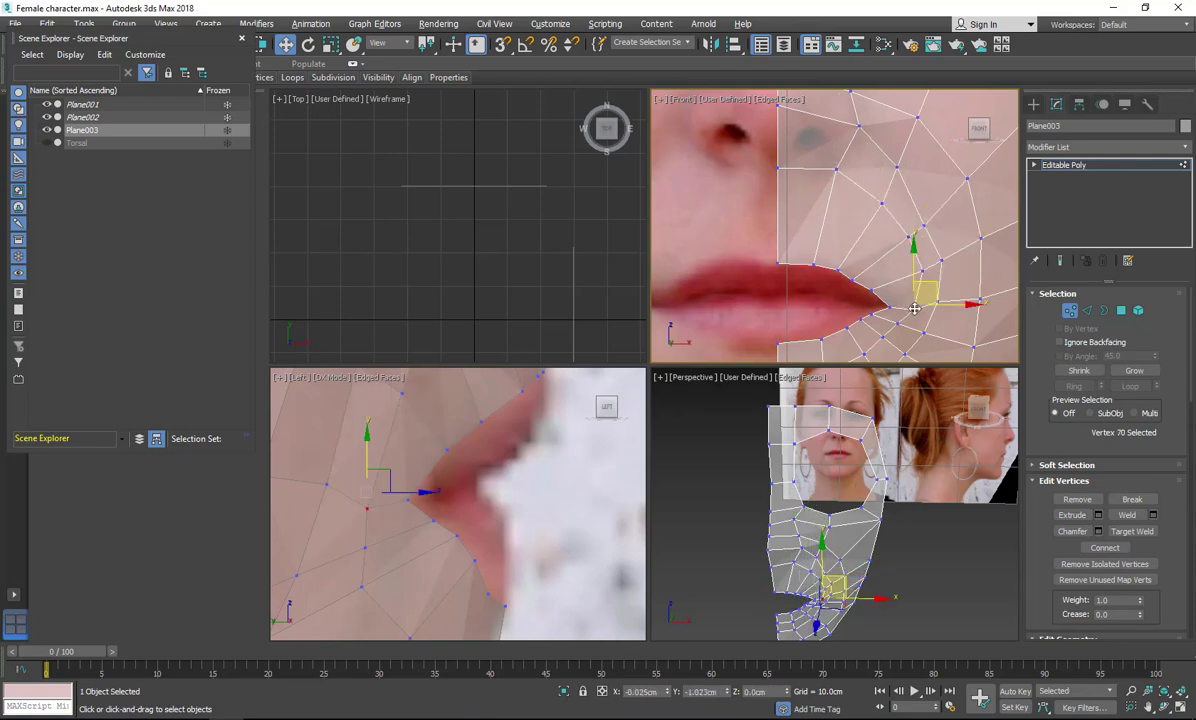
drag(926, 293, 926, 298)
Arrange the new loop's vertices below the lower lip, including the centre-line ones, in the Front view.
middle_drag(900, 334, 832, 206)
click(829, 194)
drag(841, 183, 808, 216)
click(814, 208)
click(795, 225)
drag(763, 258, 700, 236)
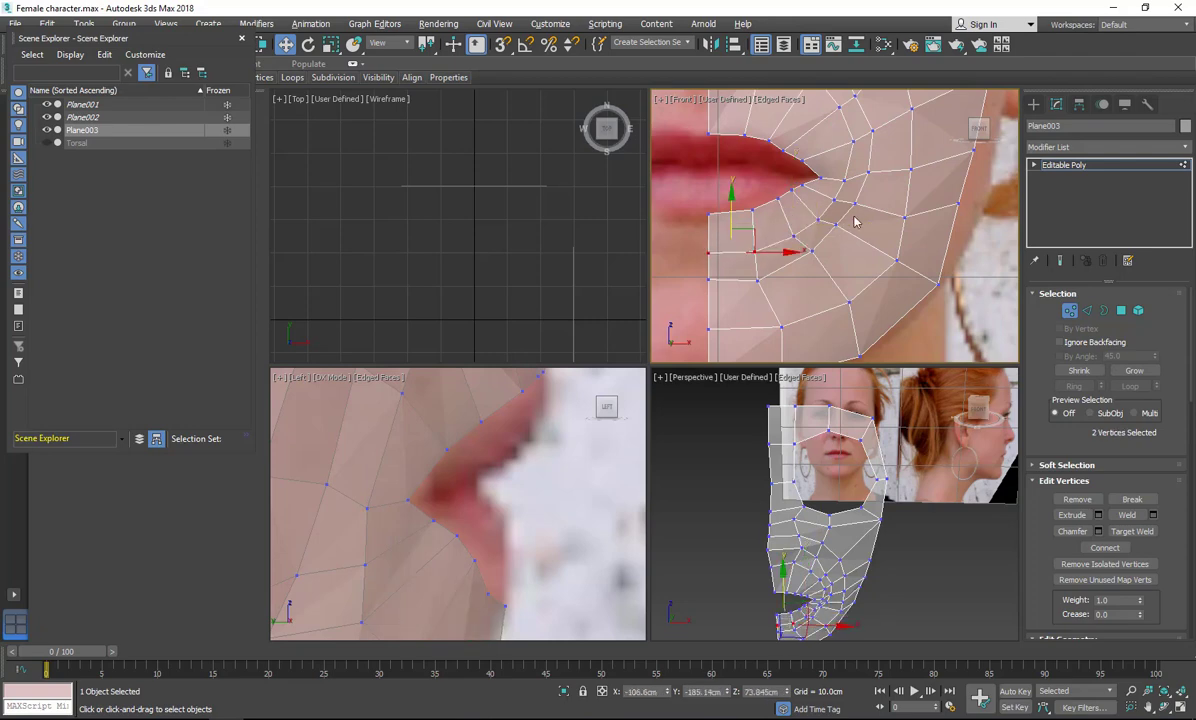
Move the centre-line vertex under the nose and its neighbouring vertices back and down towards the profile in the Left view.
click(855, 222)
scroll(866, 295, down, 5)
scroll(588, 415, down, 4)
scroll(588, 415, up, 5)
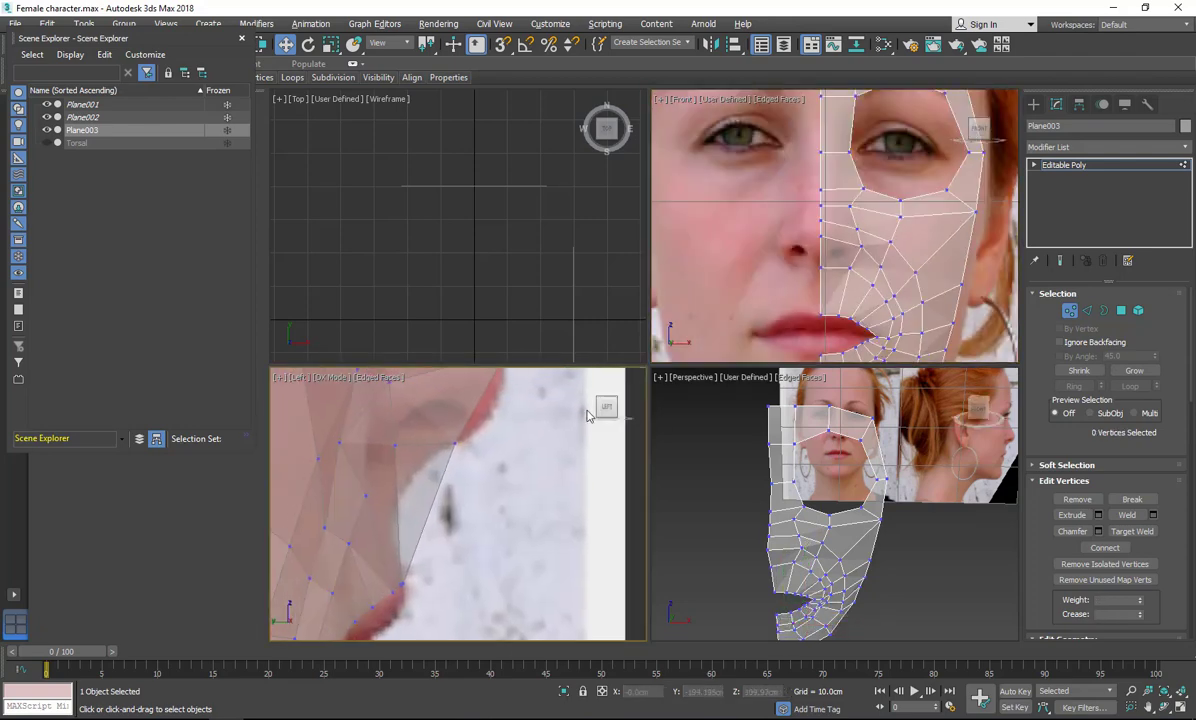
click(468, 439)
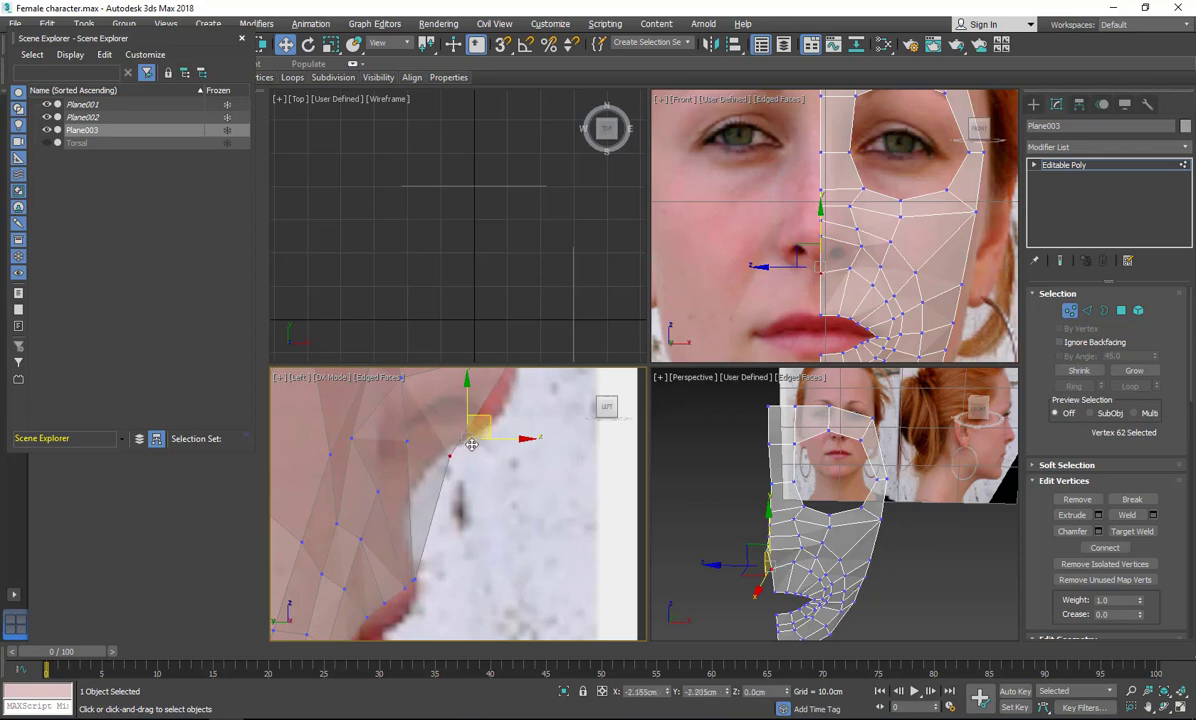
click(407, 440)
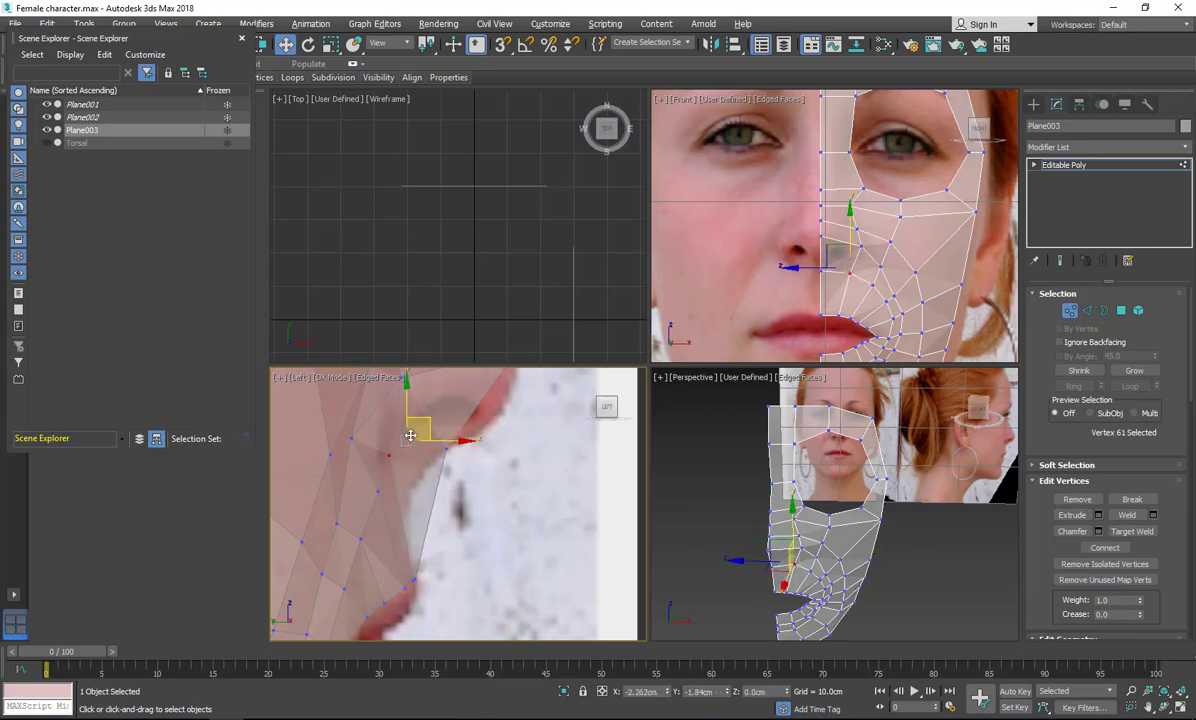
click(380, 491)
Shift the loop vertices between the nose and the mouth corner backwards in the Left view.
middle_drag(386, 479, 445, 398)
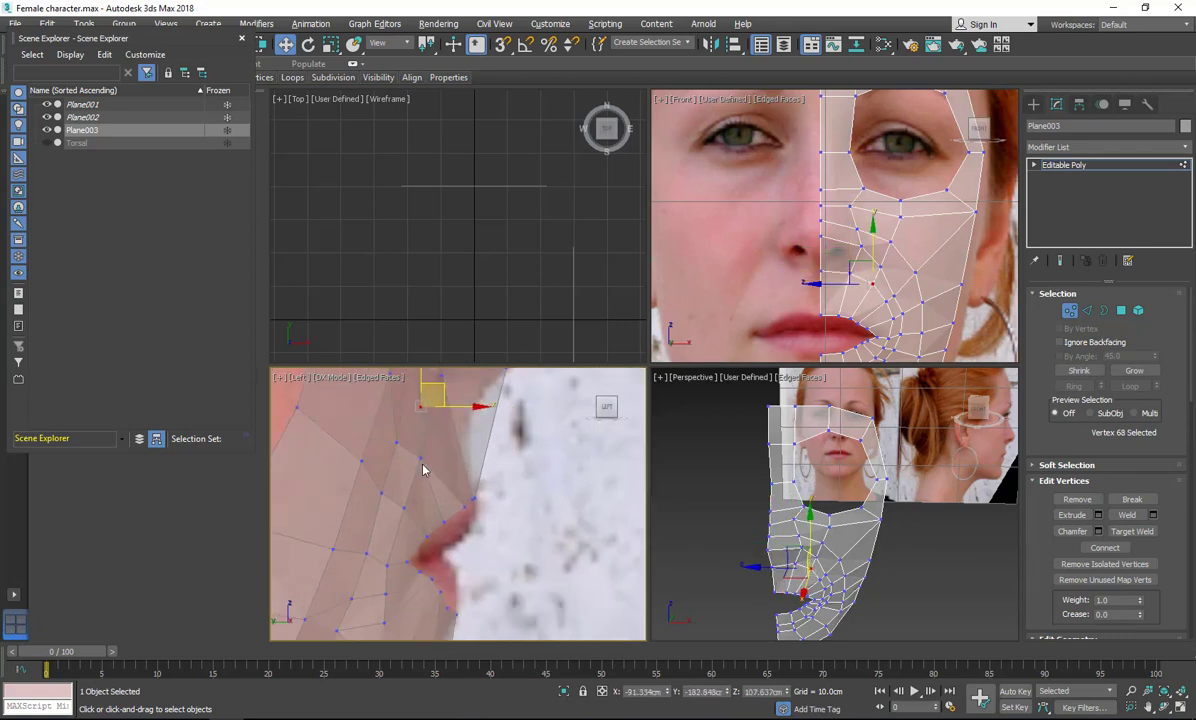
click(421, 457)
drag(431, 447, 409, 444)
drag(405, 508, 384, 501)
middle_drag(384, 501, 400, 392)
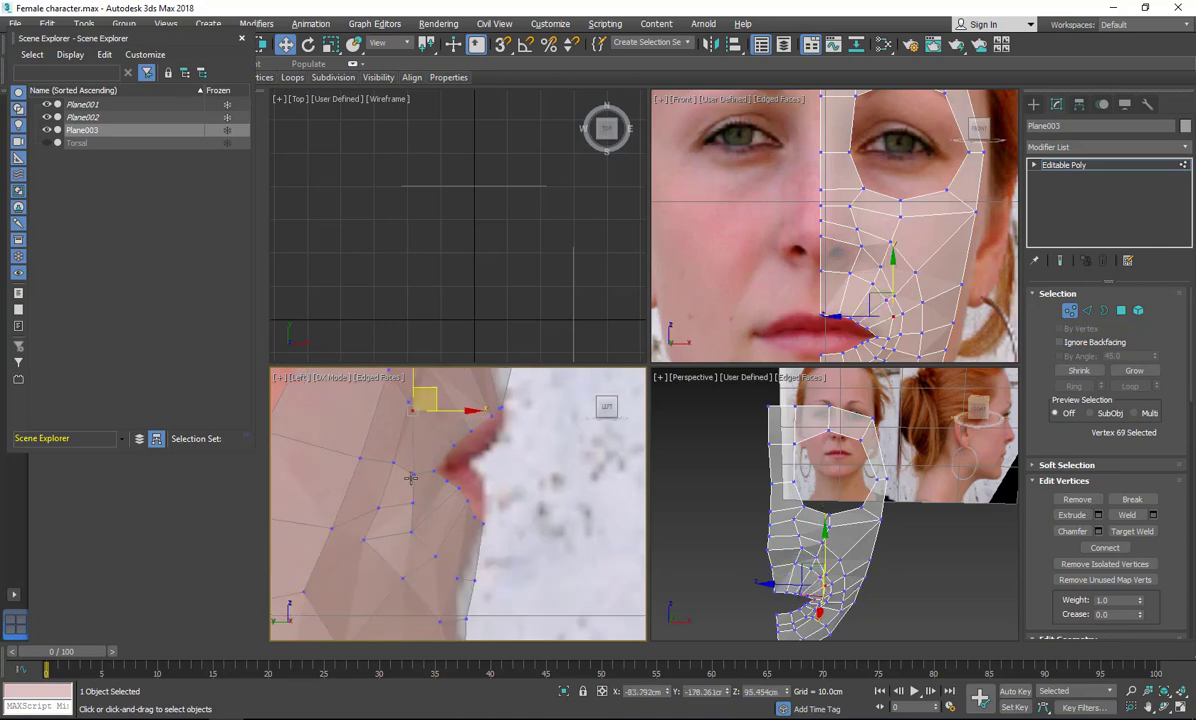
Reposition the loop vertices behind the mouth corner and below the lower lip in the Left view.
click(405, 475)
drag(411, 503, 398, 504)
click(411, 532)
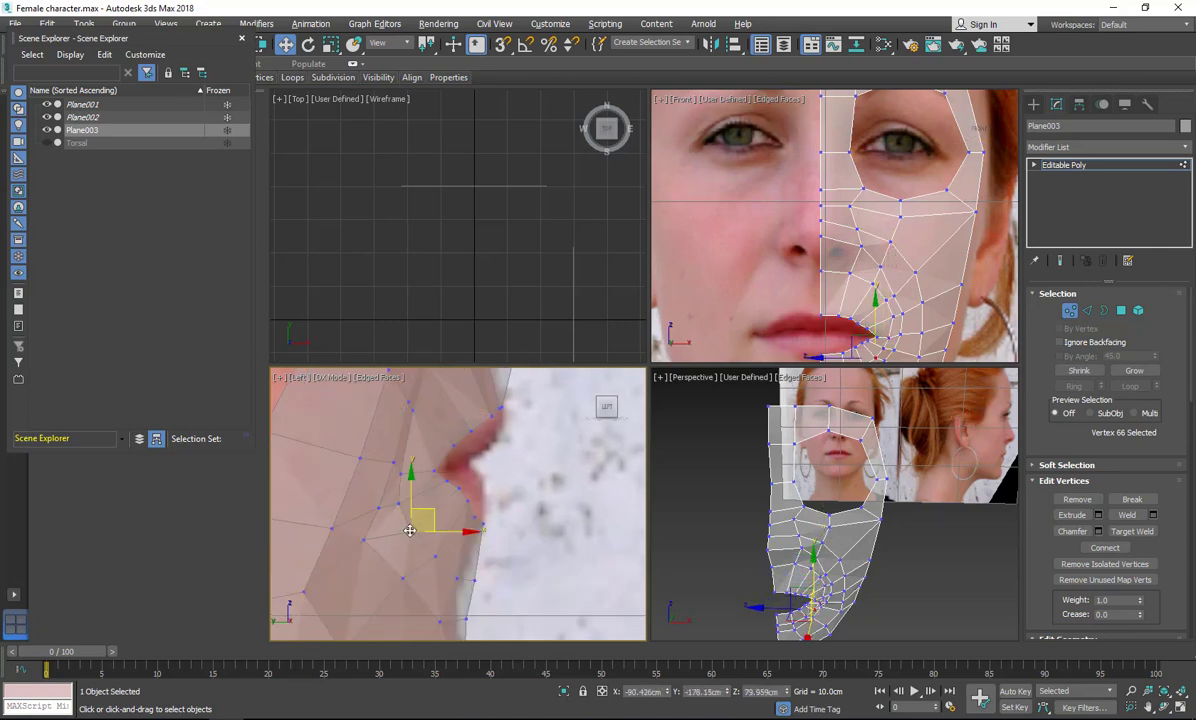
drag(435, 556, 479, 559)
click(454, 576)
click(474, 580)
Fit the chin vertices to the chin profile and move the jaw-edge vertex beside the chin tip forward in the Left view.
middle_drag(485, 582, 540, 443)
click(520, 481)
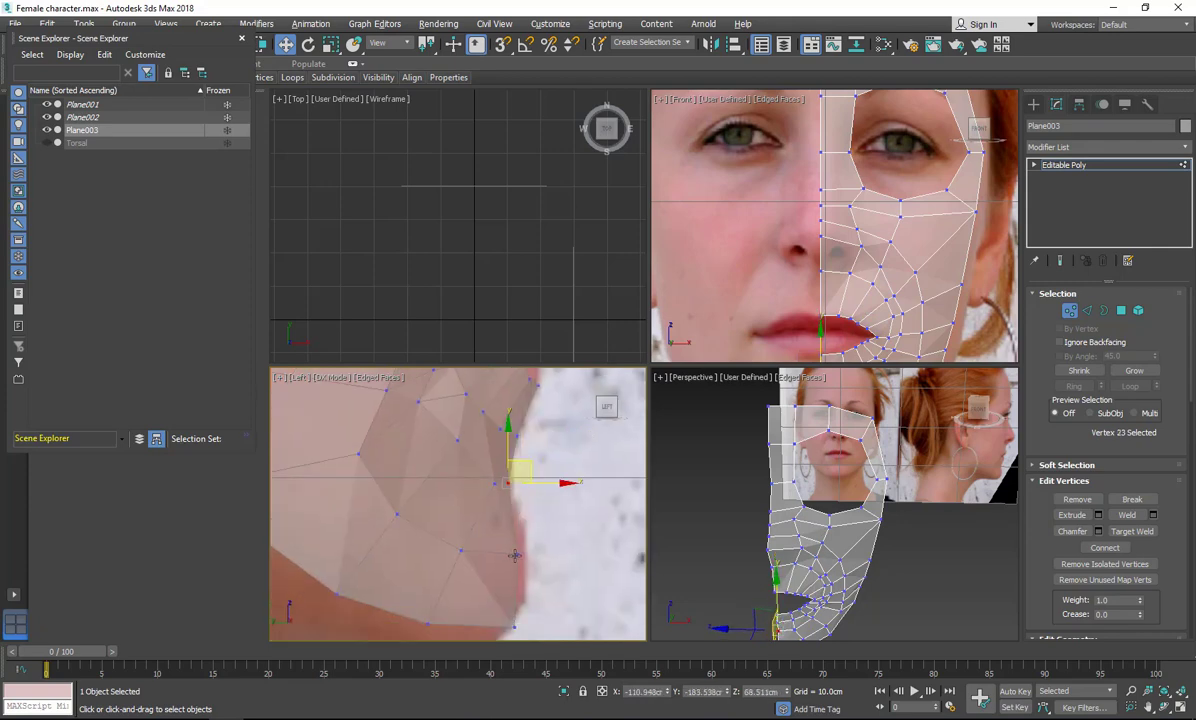
mouse_move(515, 555)
mouse_down()
mouse_move(527, 555)
mouse_move(497, 561)
mouse_up()
click(461, 550)
middle_drag(497, 561, 537, 486)
click(468, 548)
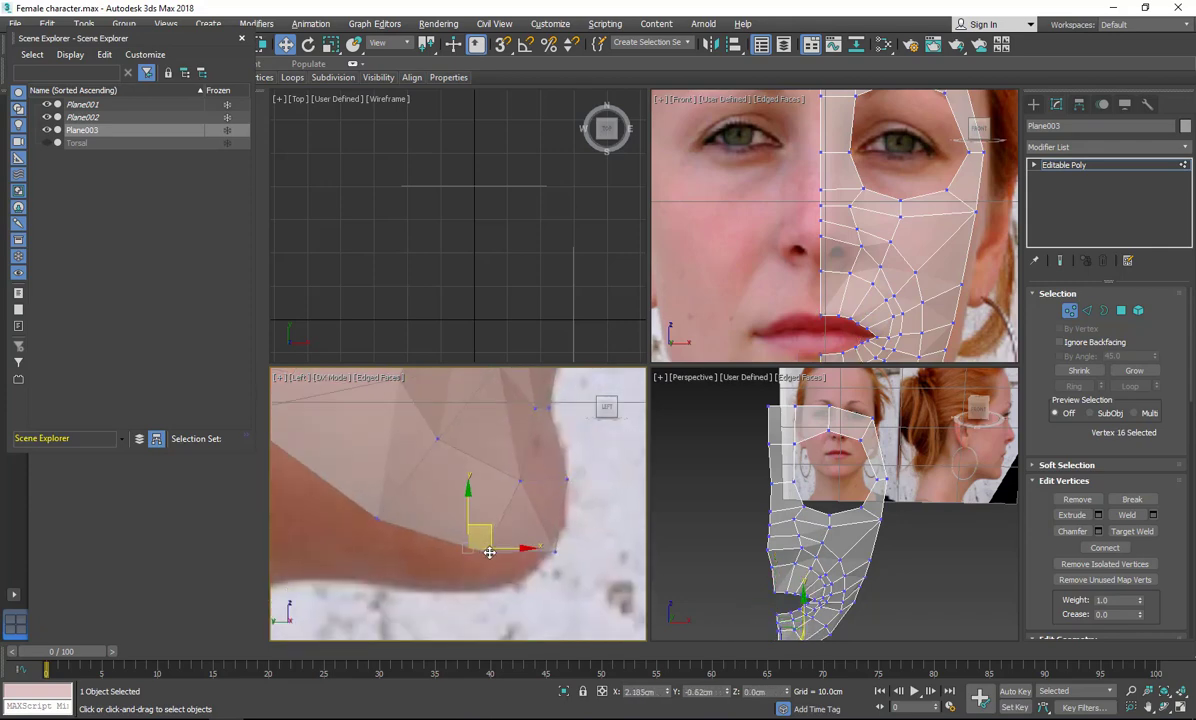
drag(489, 552, 511, 555)
Turn off the mesh's see-through display and set the object colour to red.
click(926, 531)
key(ctrl+r)
drag(926, 531, 894, 505)
key(alt+x)
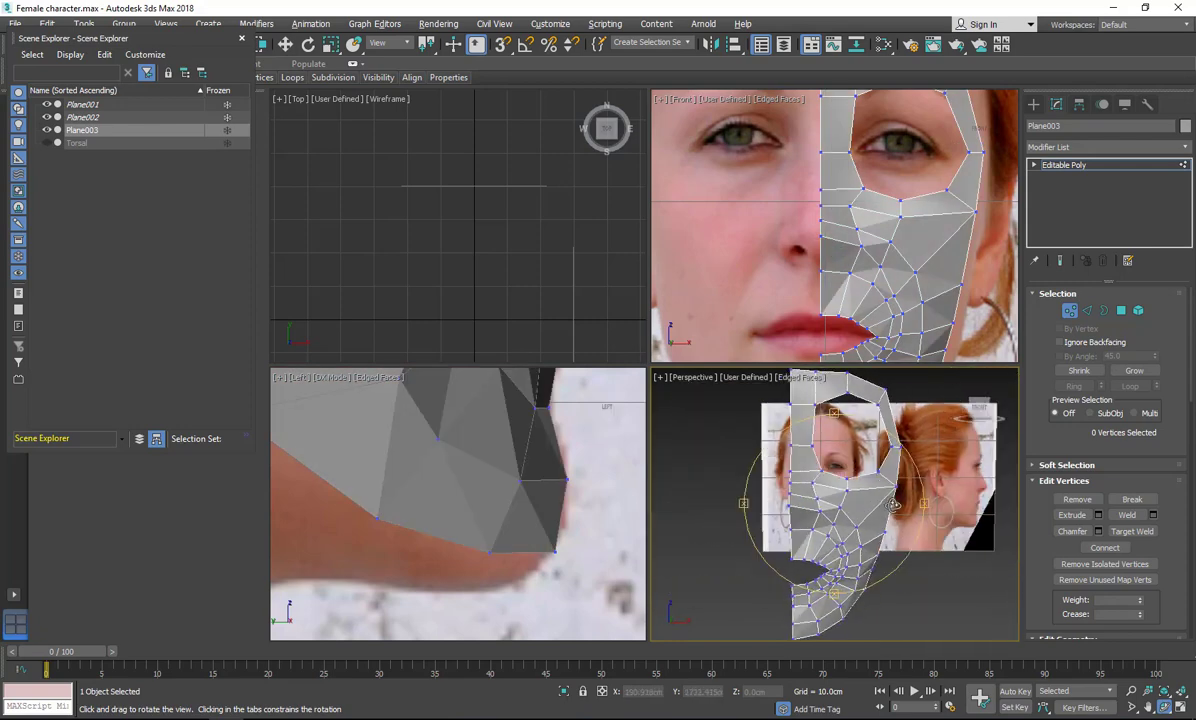
click(1184, 127)
click(481, 349)
click(670, 443)
drag(752, 503, 800, 440)
Try a Symmetry modifier with the Flip option on the half face, and delete the modifier.
right_click(733, 288)
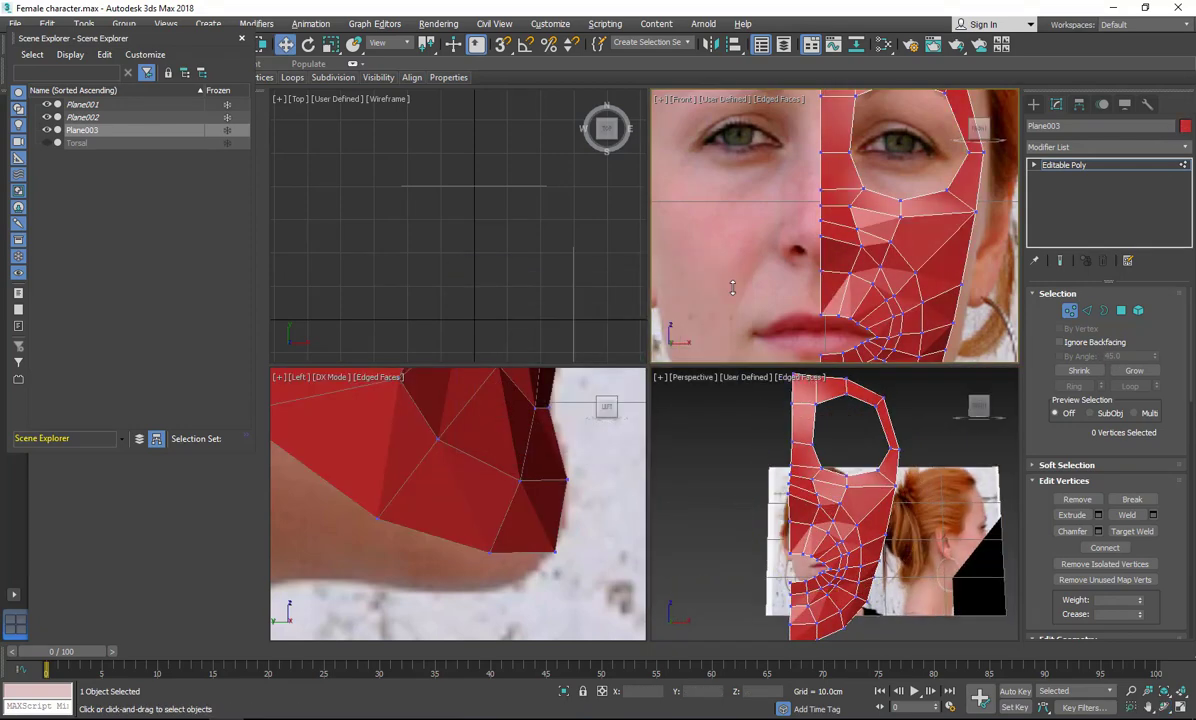
scroll(733, 288, down, 3)
click(1108, 147)
scroll(1068, 440, down, 10)
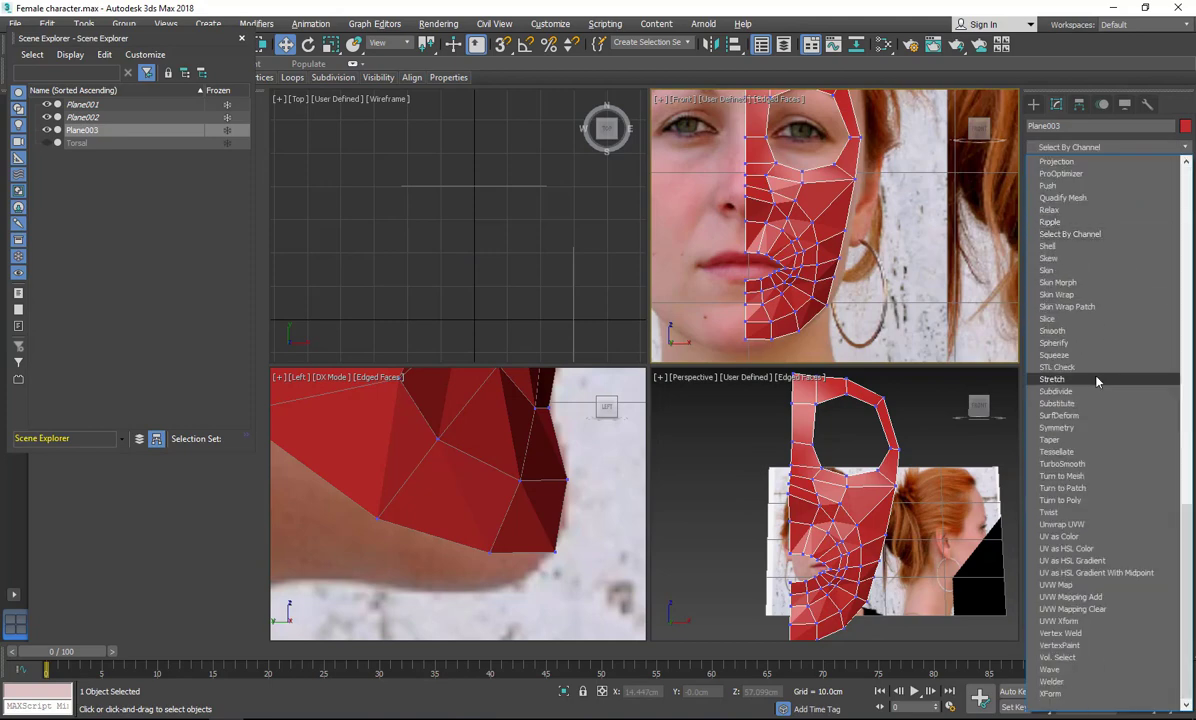
click(1058, 428)
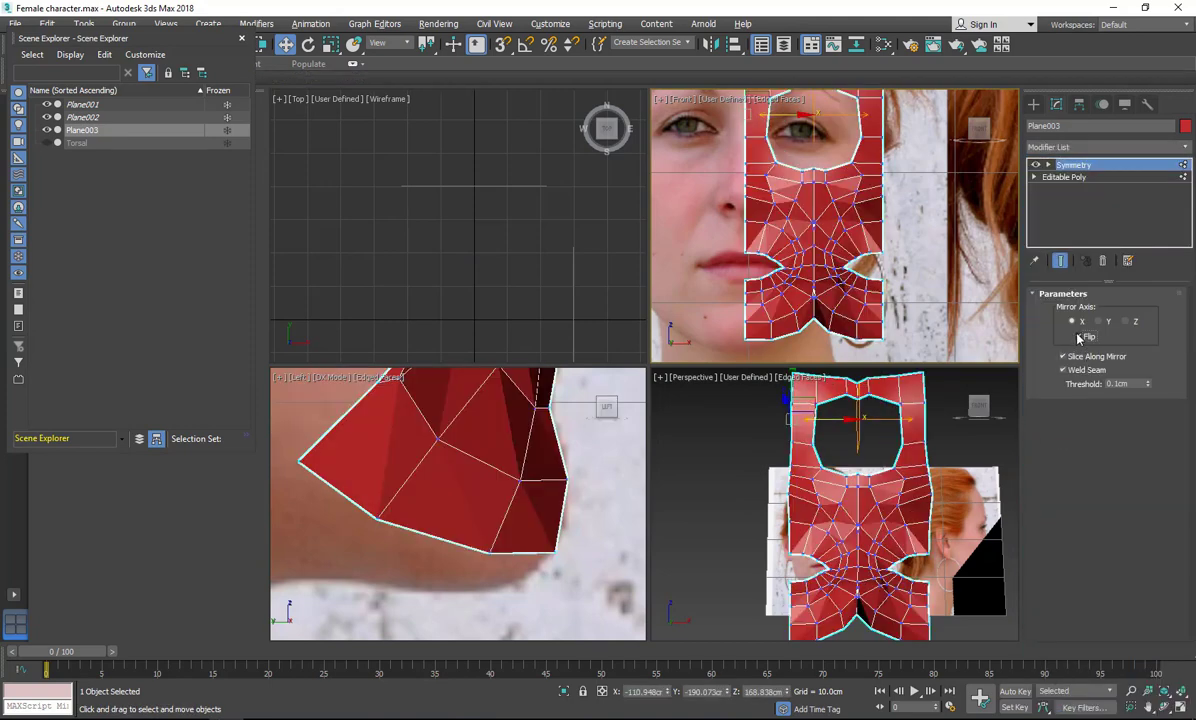
click(1081, 336)
right_click(1075, 164)
click(1064, 188)
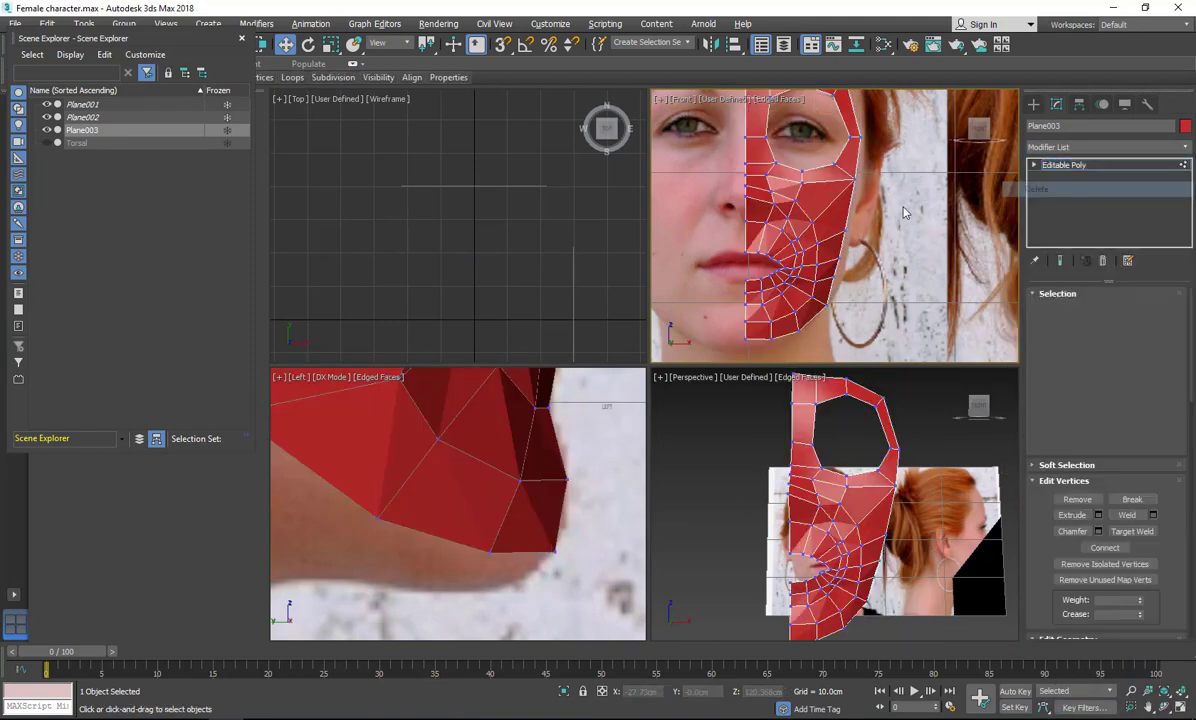
Check the object's pivot on the face centre line and mirror the half face across X with a Symmetry modifier.
click(1079, 104)
middle_drag(760, 140, 822, 235)
scroll(822, 235, up, 5)
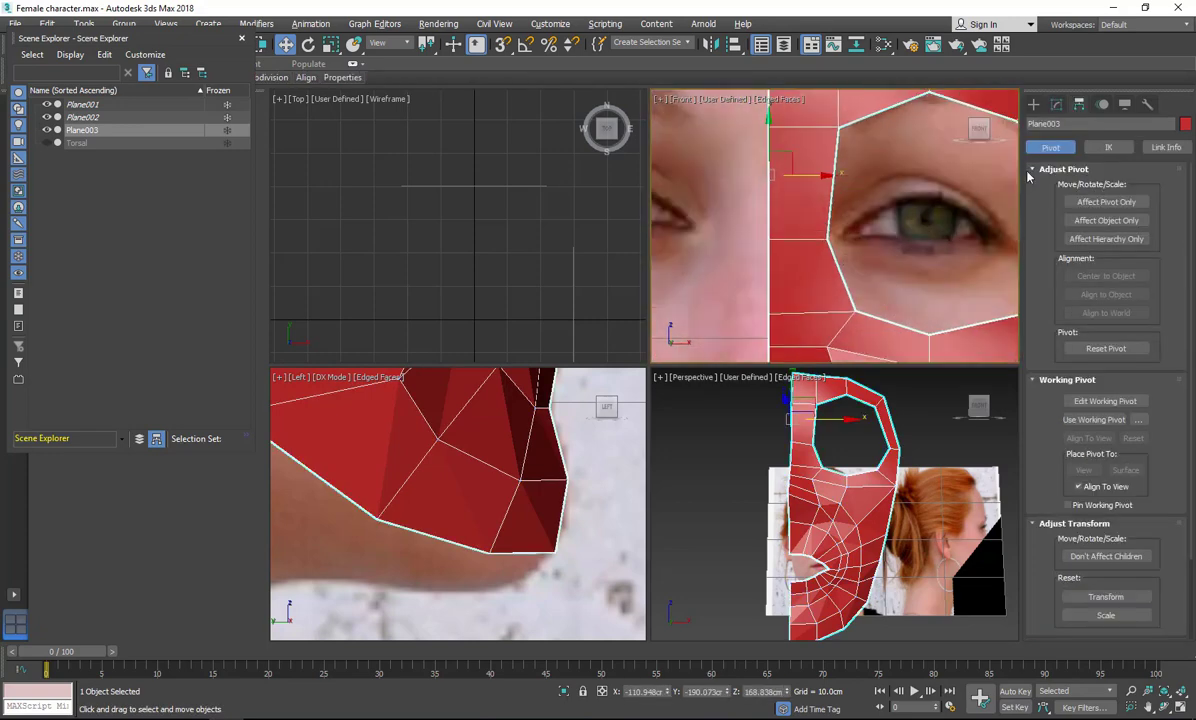
click(1056, 104)
click(1100, 147)
scroll(1072, 400, down, 10)
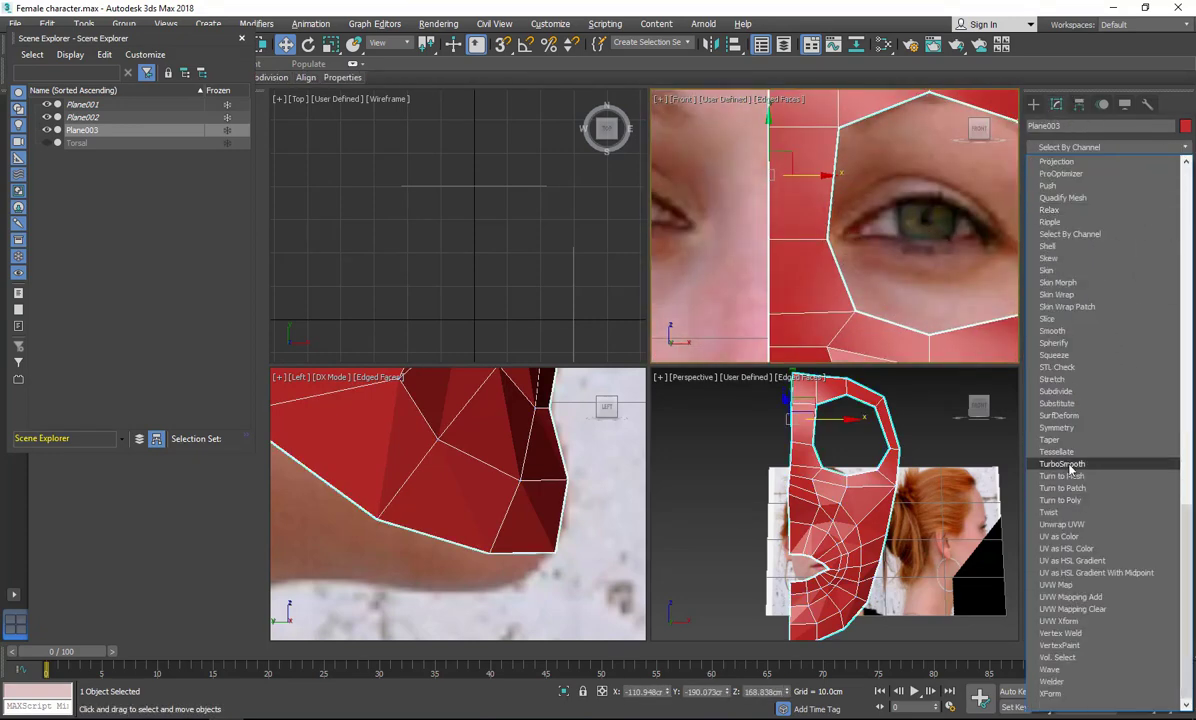
click(1057, 427)
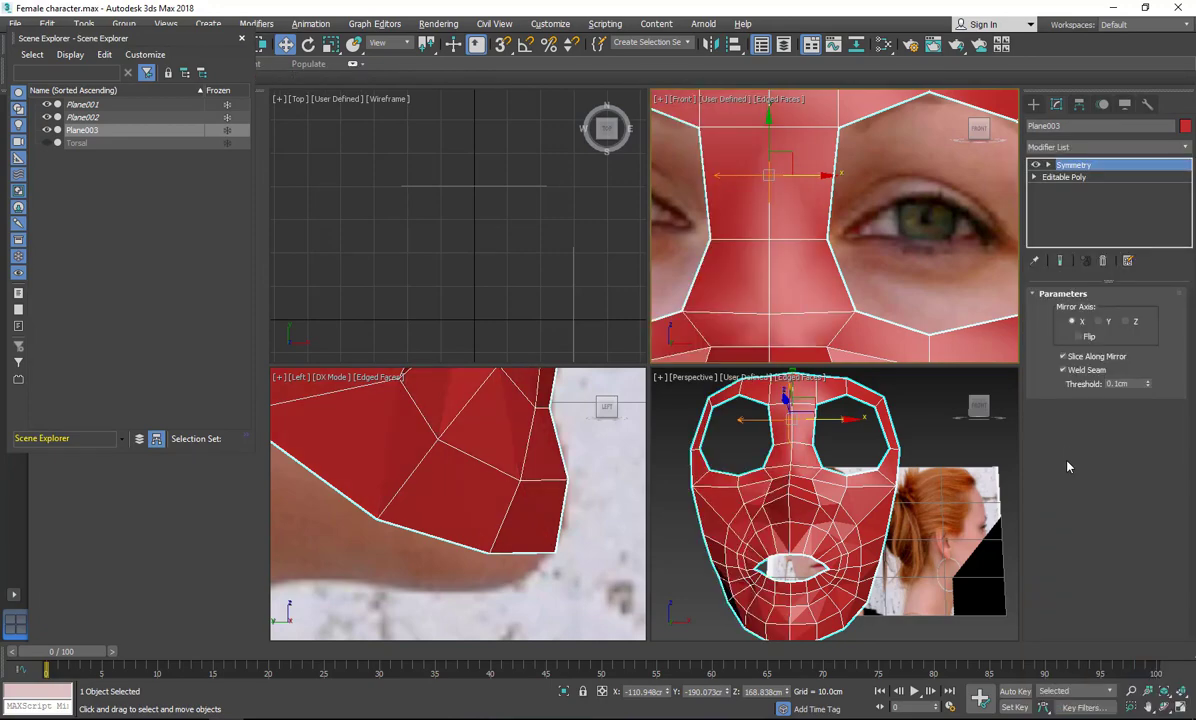
drag(830, 478, 783, 479)
Preview the mirrored face with a TurboSmooth modifier, and delete both the TurboSmooth and Symmetry modifiers.
click(1105, 146)
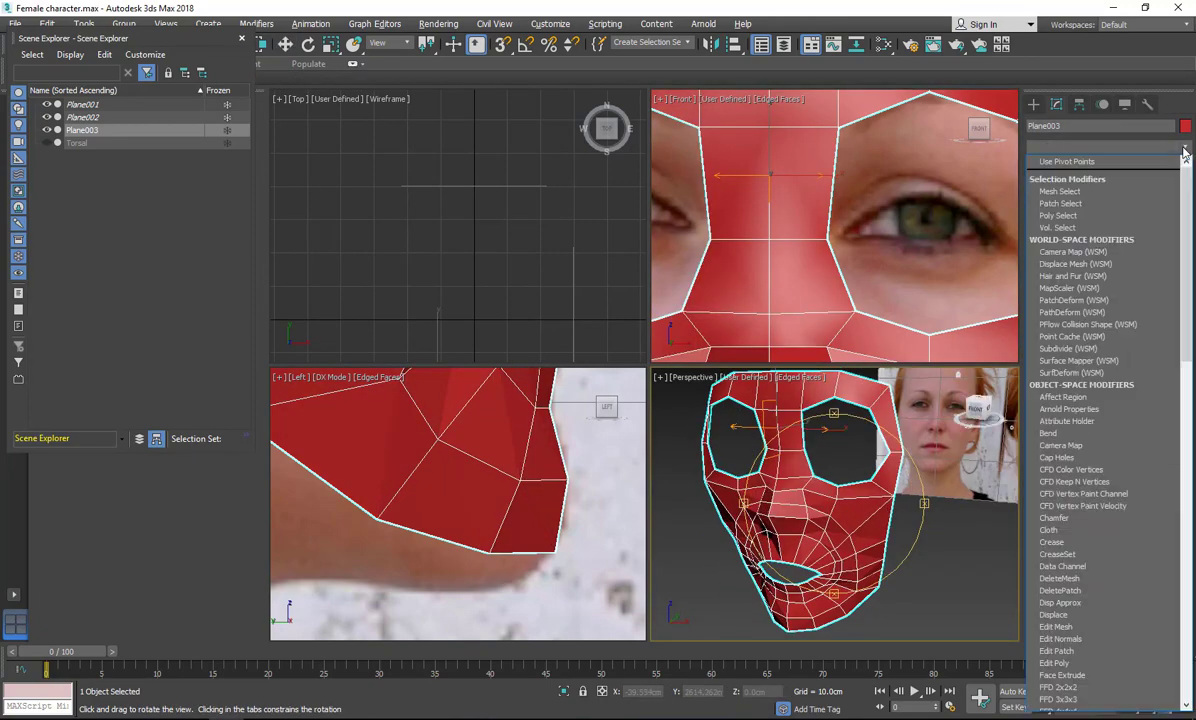
key(t)
click(1111, 465)
drag(850, 500, 864, 528)
key(F4)
right_click(1078, 165)
click(1073, 190)
right_click(1073, 165)
click(1073, 190)
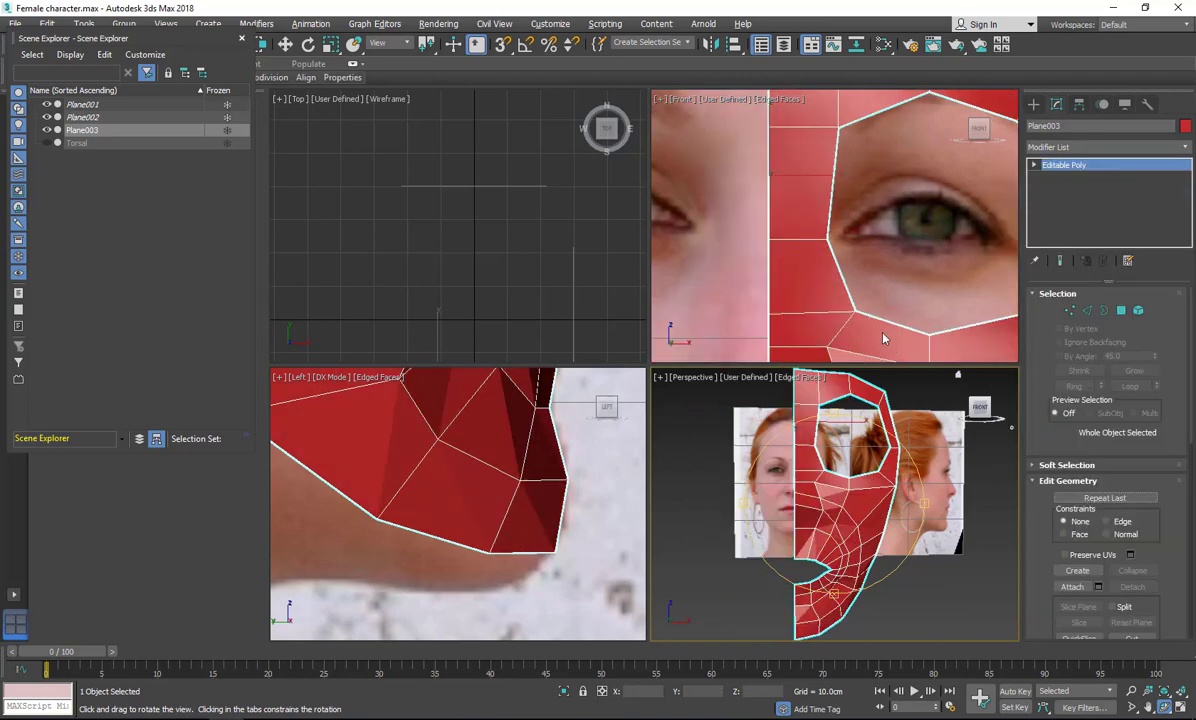
scroll(886, 339, down, 3)
middle_drag(886, 339, 806, 213)
scroll(806, 213, up, 4)
right_click(975, 130)
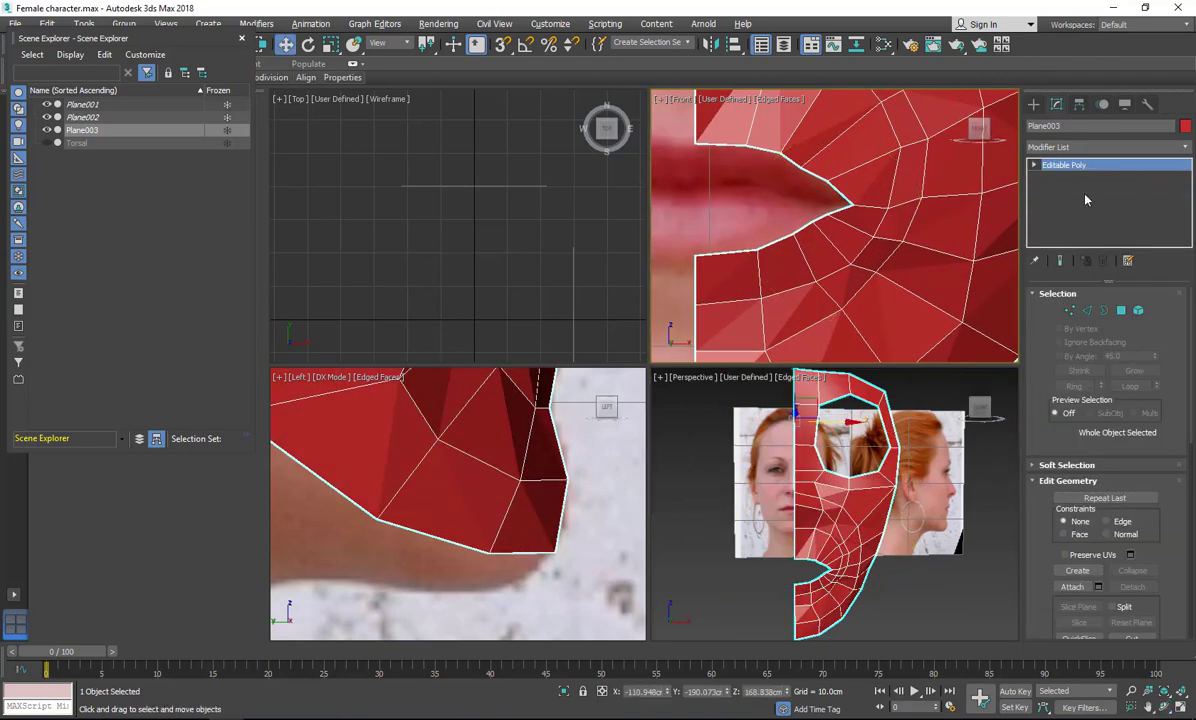
click(1105, 147)
scroll(1145, 187, down, 10)
click(1100, 456)
click(1103, 260)
Mirror the half face across X with a Symmetry modifier and collapse the whole modifier stack into one Editable Poly.
click(1184, 146)
key(s)
click(1118, 428)
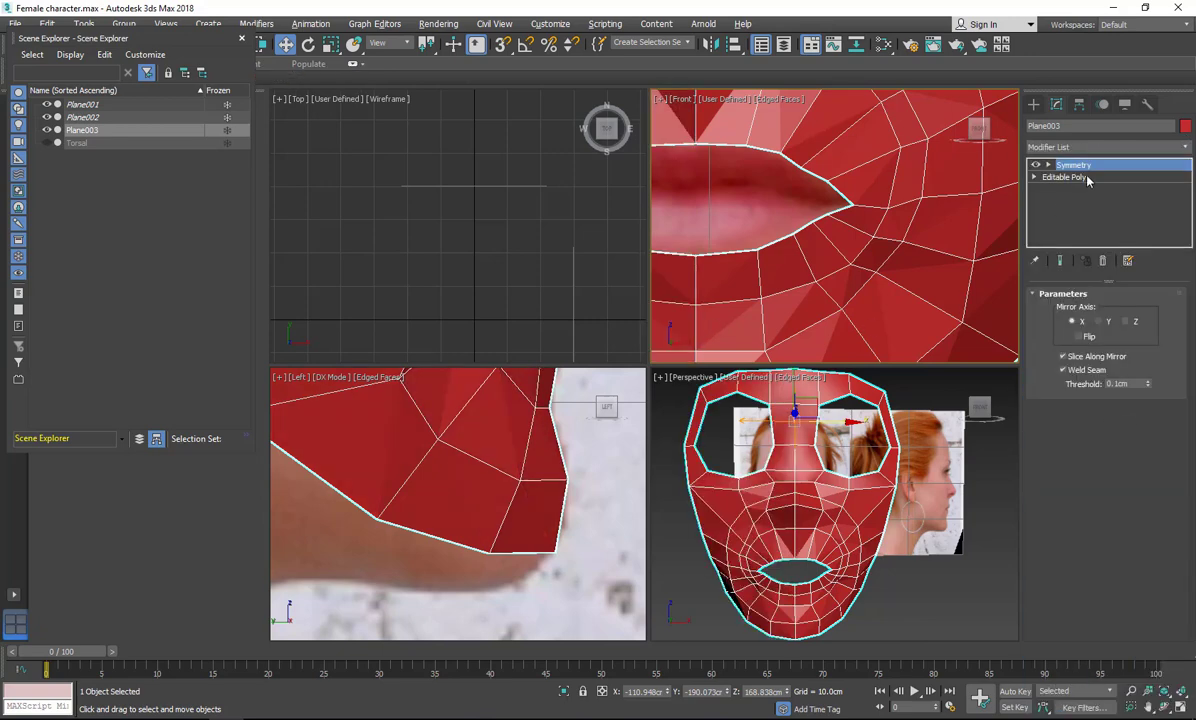
right_click(1086, 178)
click(1083, 308)
click(657, 408)
Extrude the edge loop around the mouth opening inward by scaling a copy of it to form the lips.
key(1)
key(2)
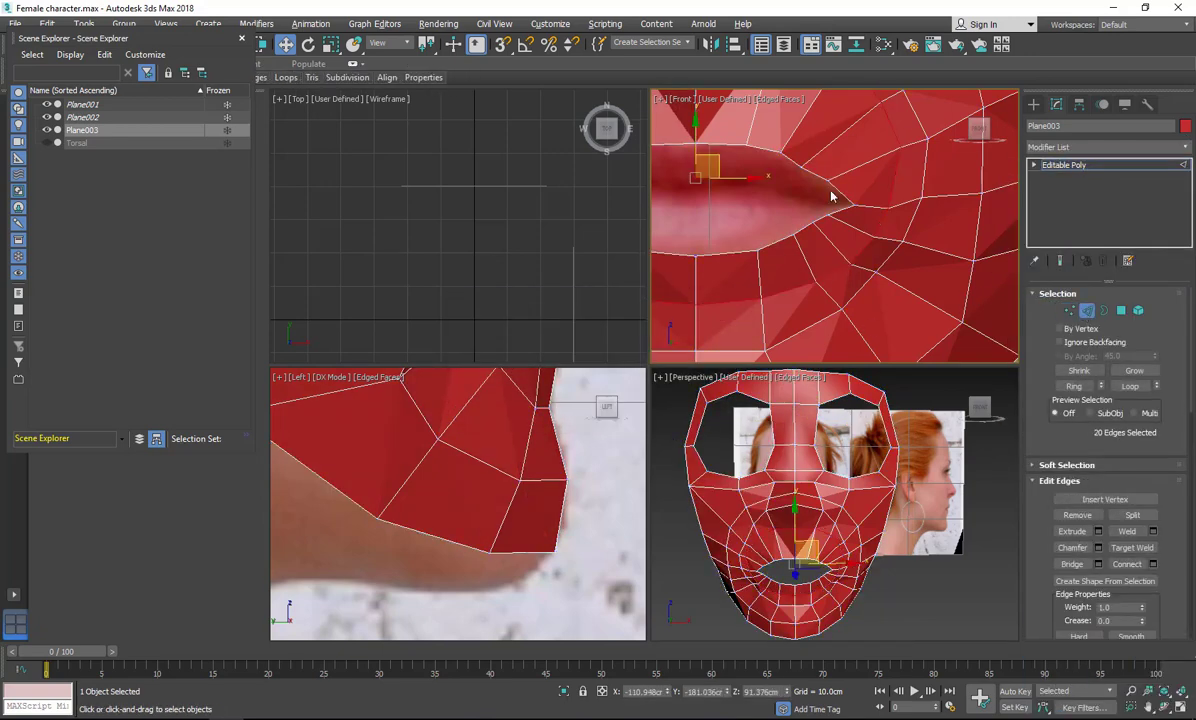
double_click(794, 161)
click(330, 45)
shift+drag(710, 182, 696, 208)
Lower the inner upper-lip vertices on the centre line and the character's left half to the line where the lips meet.
click(1071, 311)
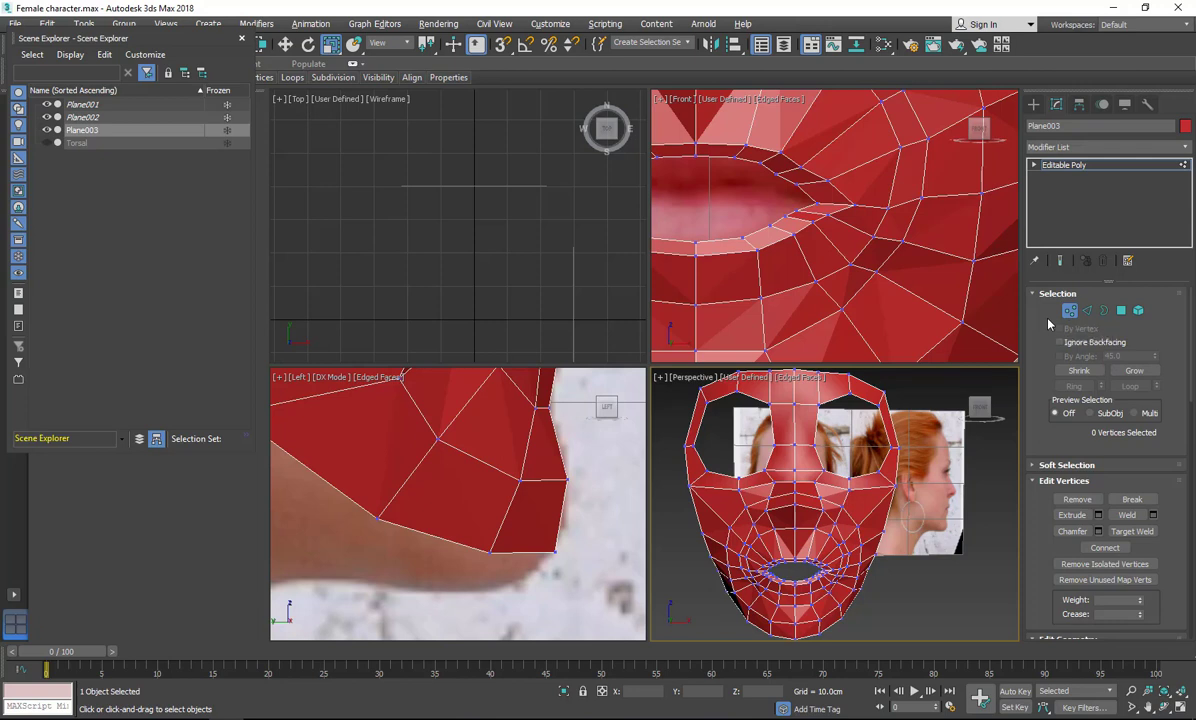
click(690, 153)
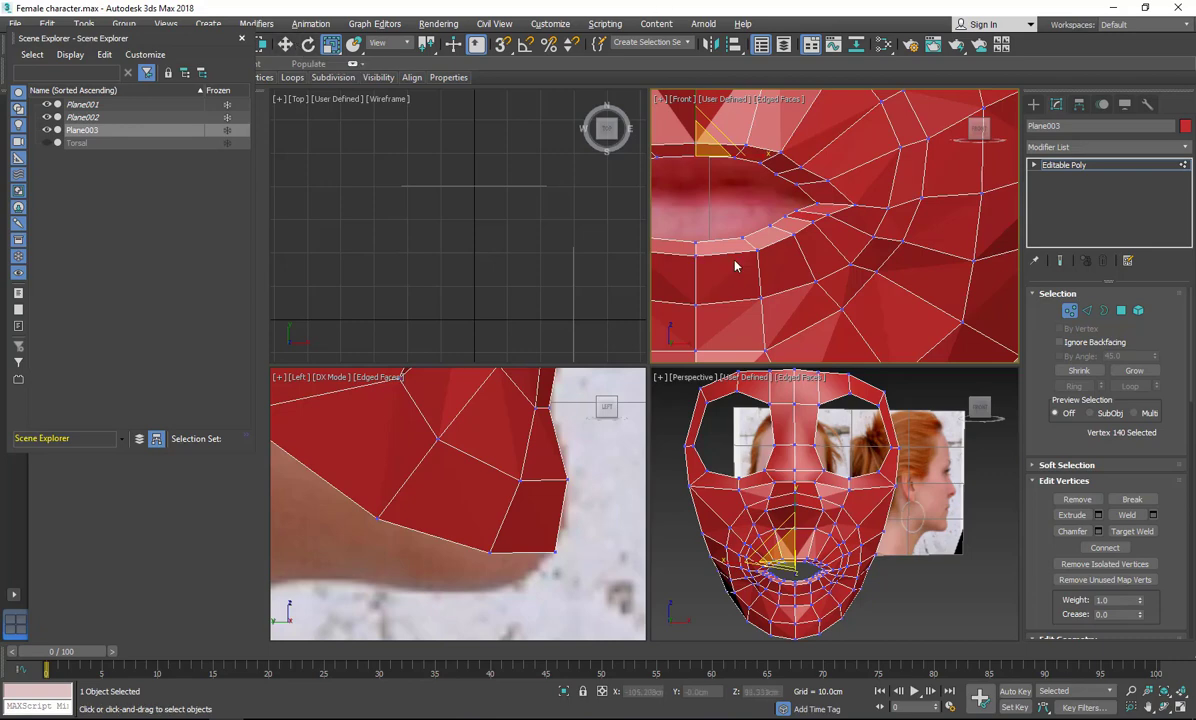
key(w)
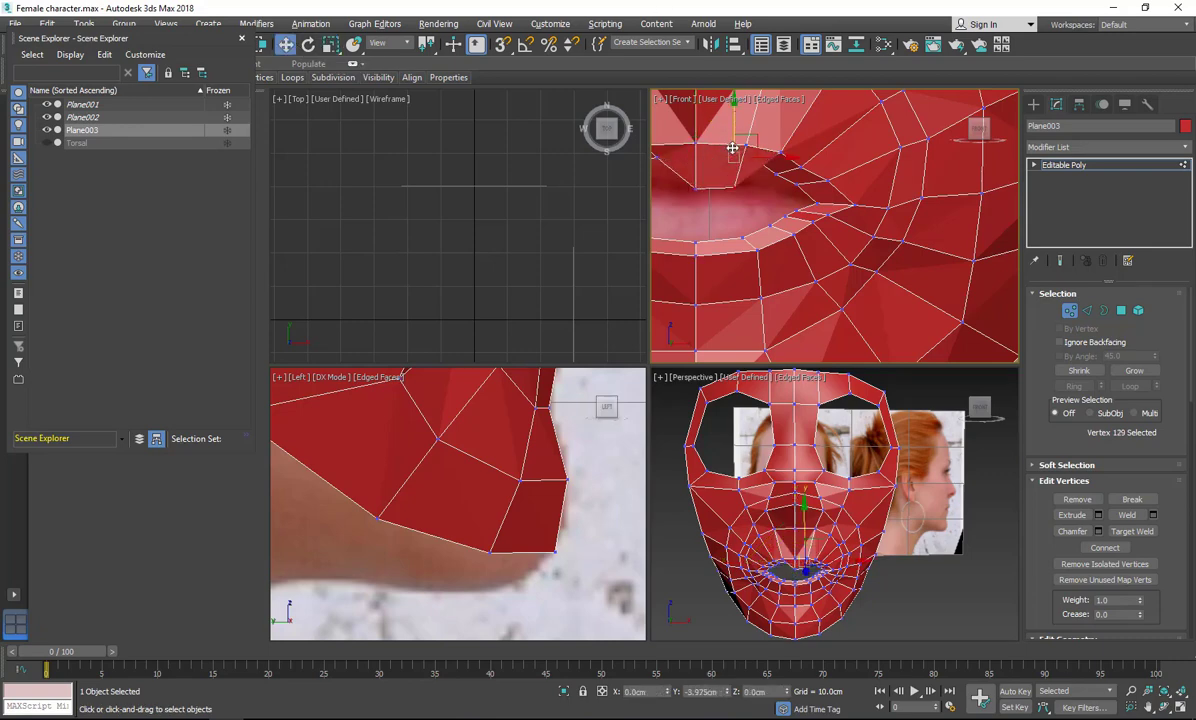
drag(744, 146, 787, 162)
key(alt+x)
click(762, 164)
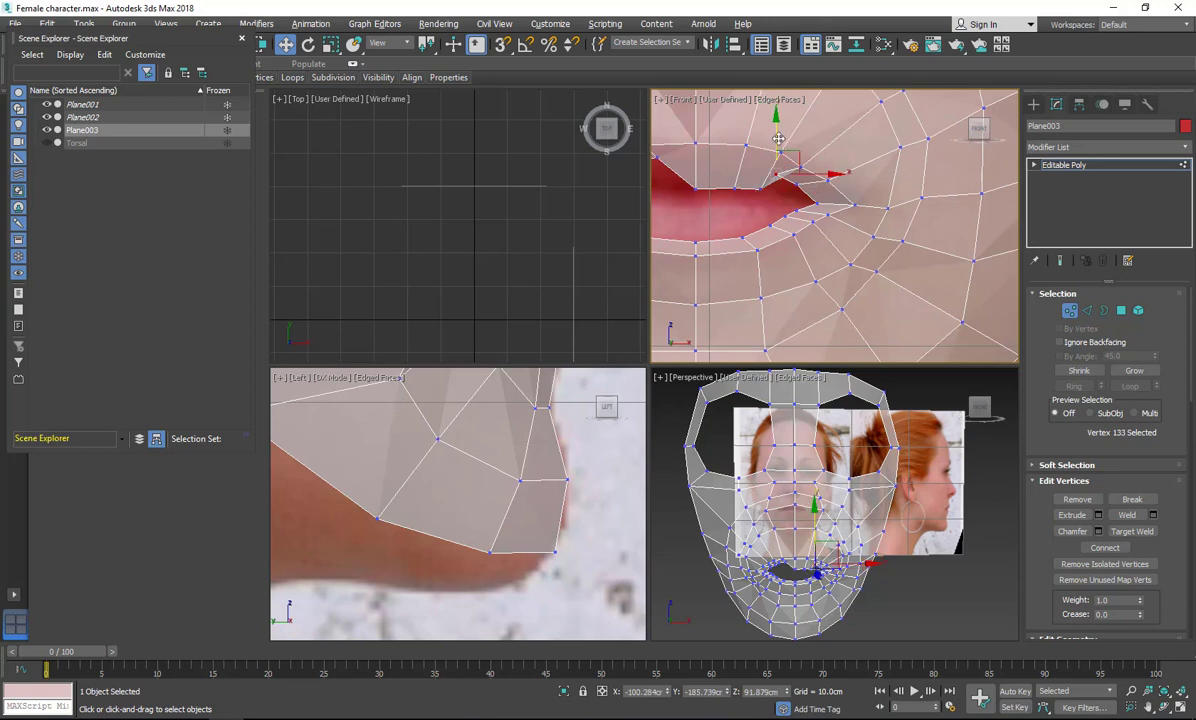
Move the last inner upper-lip vertex to the parting line and the inner corner vertex out to the mouth corner.
click(797, 183)
drag(817, 203, 846, 205)
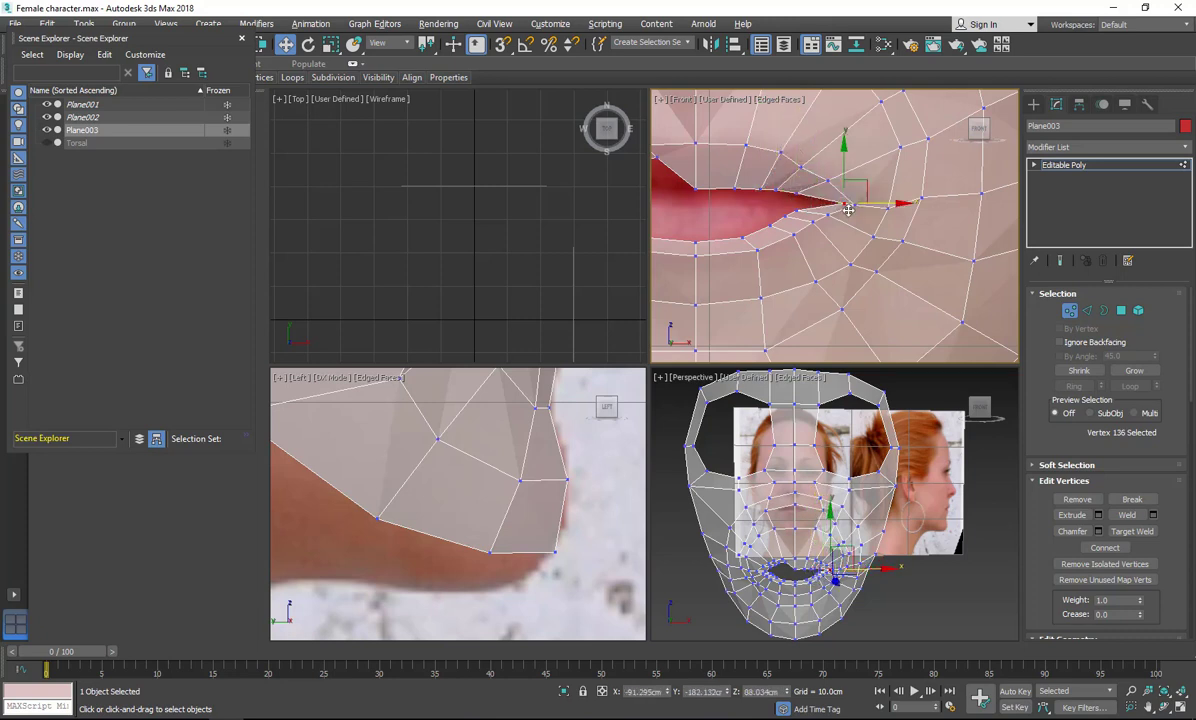
Raise the inner lower-lip vertices from the character's left mouth corner to the centre line up to the parting line.
click(797, 210)
click(786, 196)
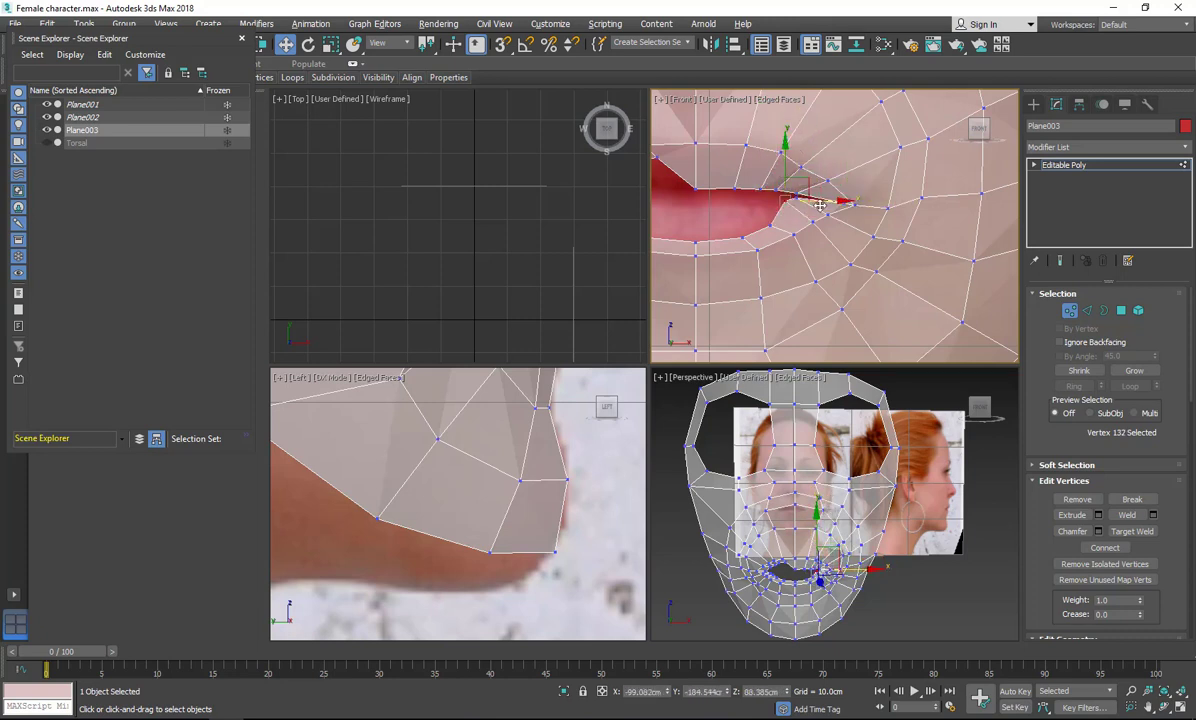
click(791, 203)
click(743, 237)
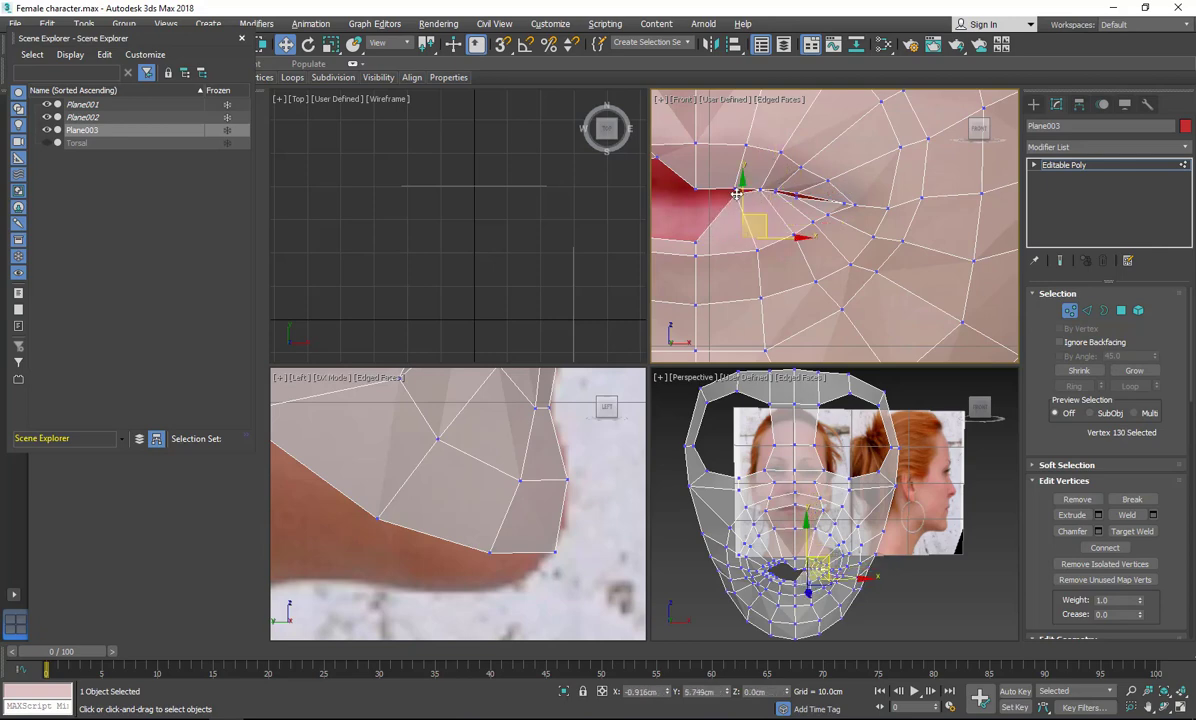
drag(754, 225, 694, 144)
click(696, 242)
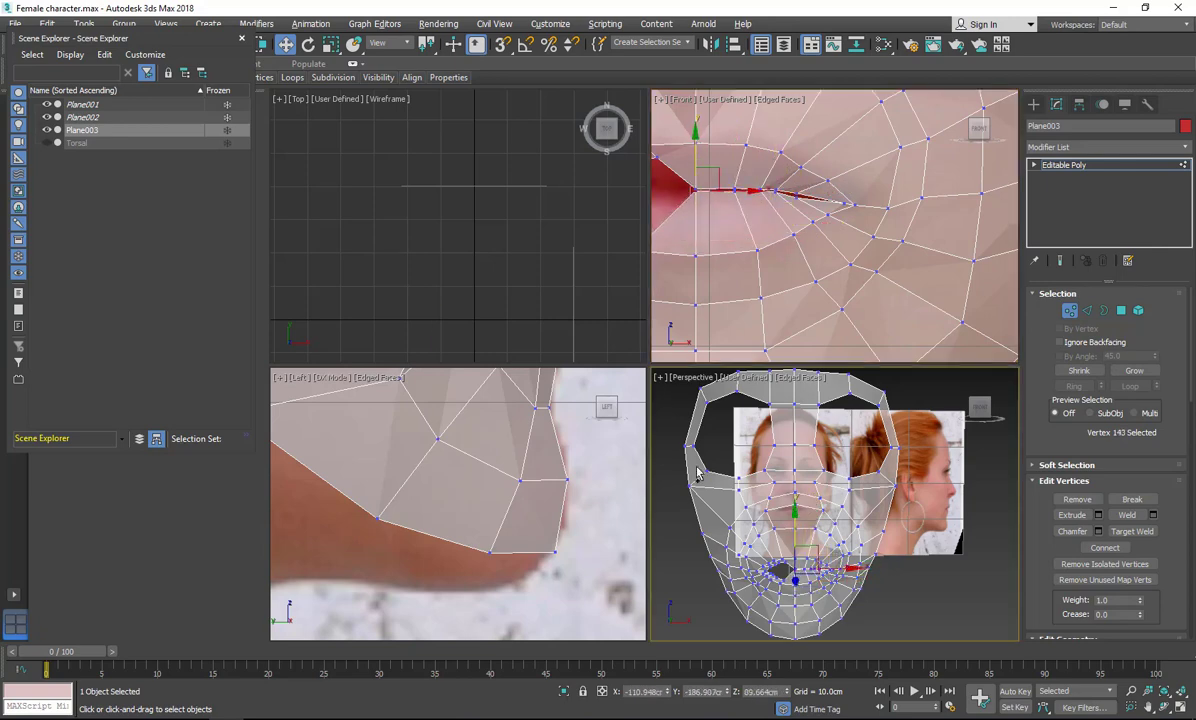
Move the upper lip's inner centre-line vertex back in the side view to line up with the lower lip's inner centre vertex.
middle_drag(584, 477, 282, 587)
scroll(310, 500, up, 3)
middle_drag(310, 480, 349, 569)
click(695, 189)
scroll(511, 551, down, 4)
middle_drag(435, 556, 558, 501)
scroll(492, 548, up, 4)
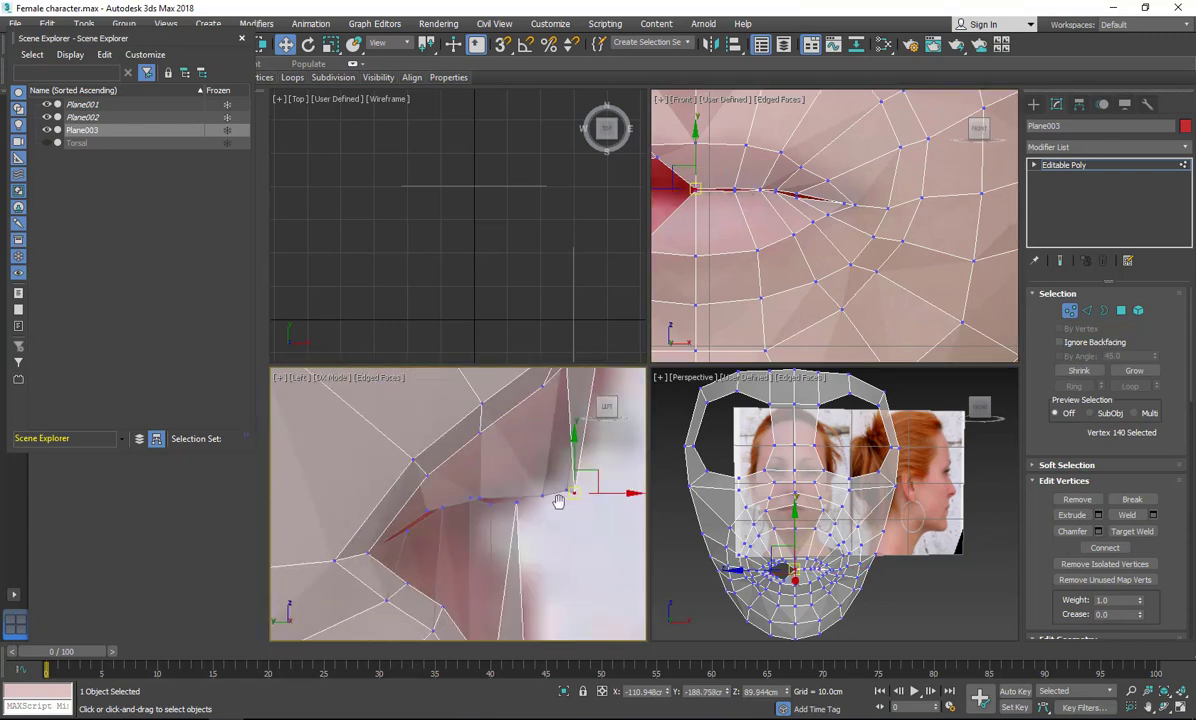
drag(573, 493, 528, 502)
click(670, 197)
scroll(680, 192, up, 5)
click(726, 208)
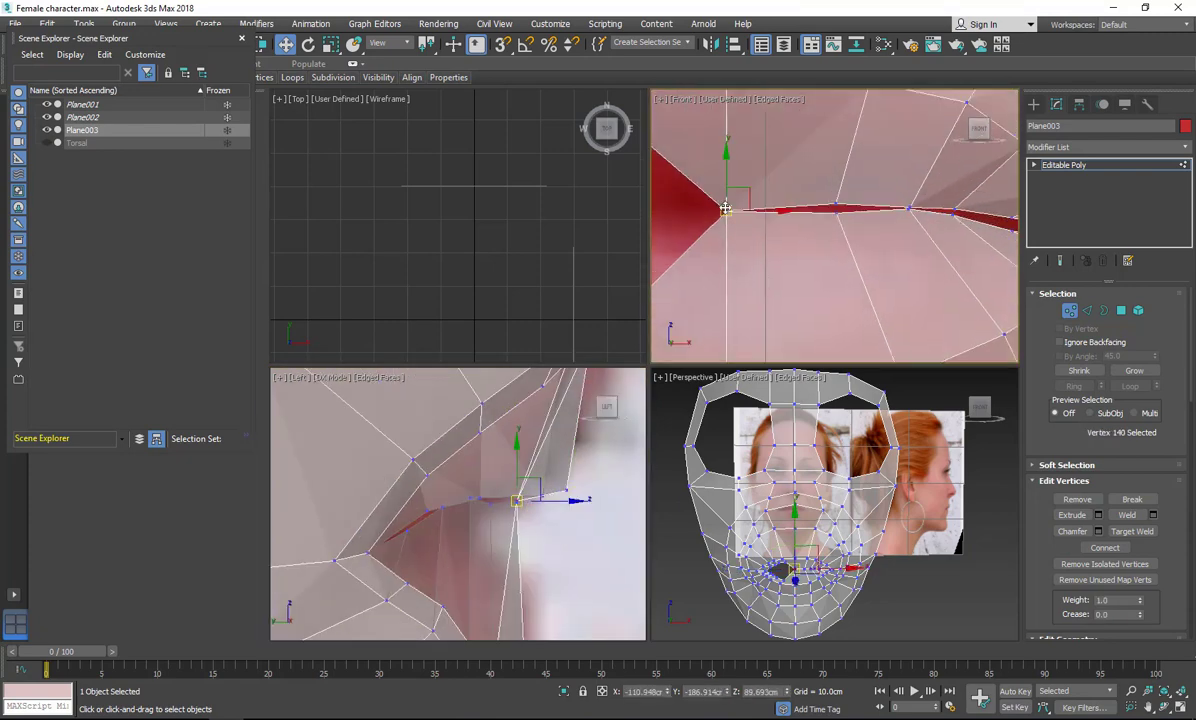
drag(726, 208, 726, 202)
click(726, 211)
Move the inner lip vertices of the next two columns beside the centre line back in depth so upper and lower lips match.
click(836, 203)
drag(609, 489, 551, 484)
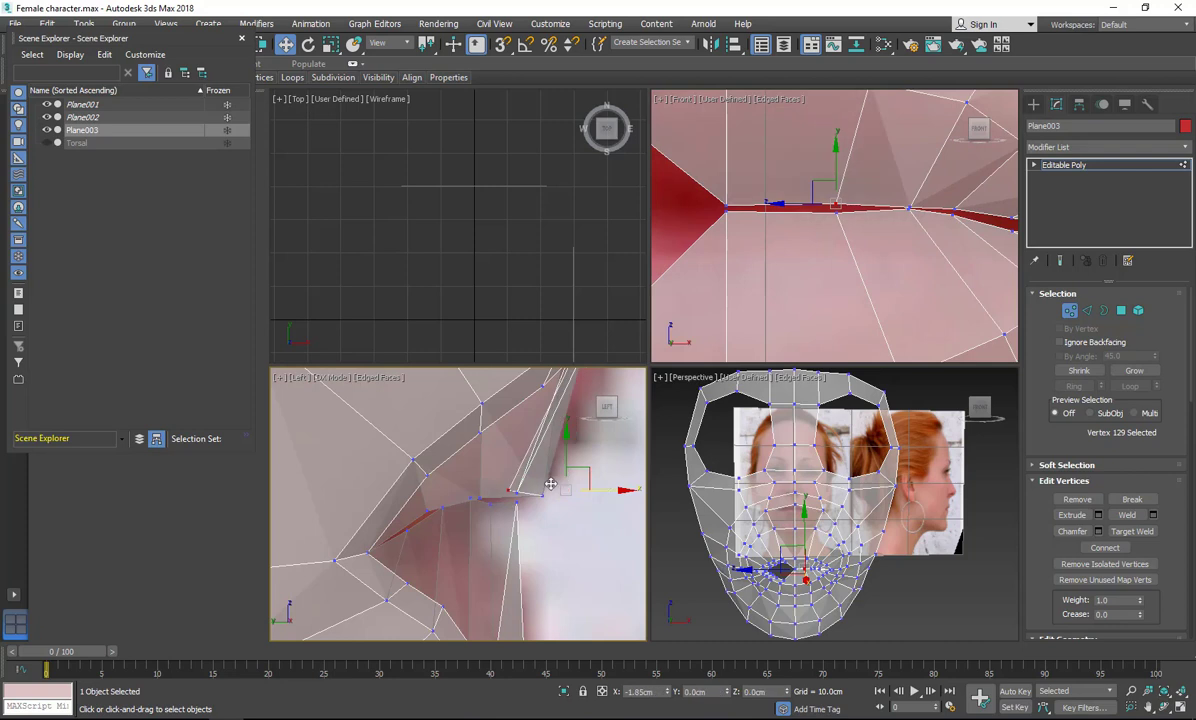
click(836, 209)
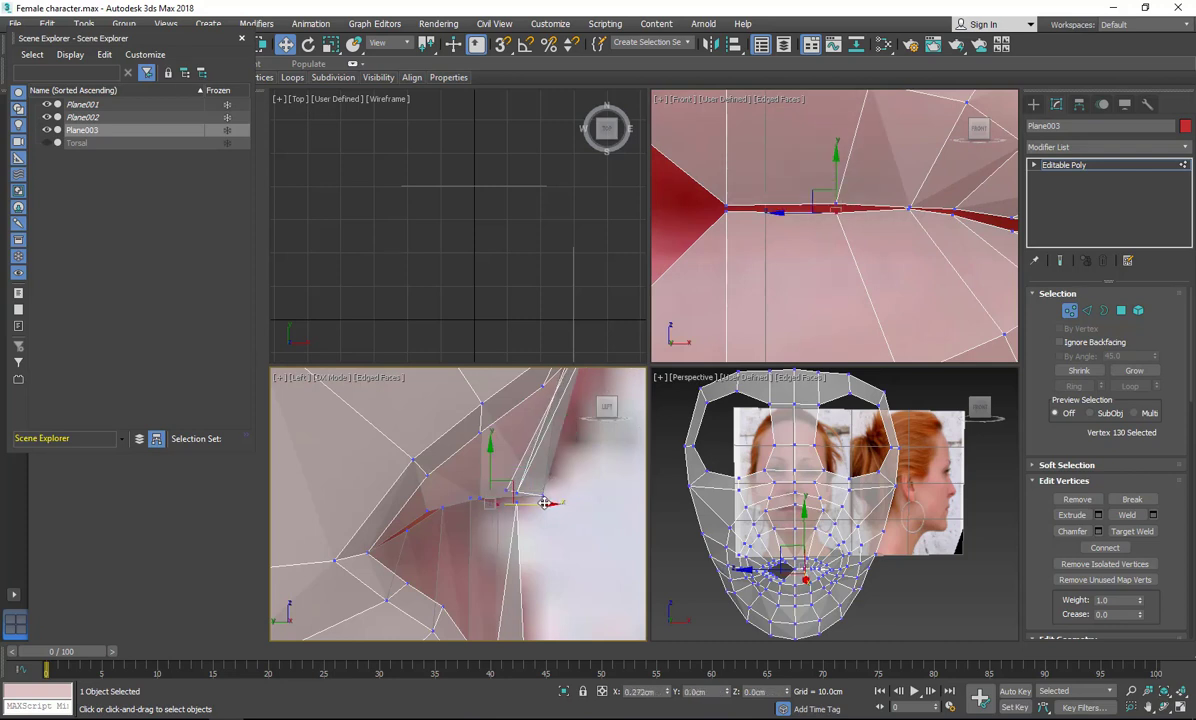
mouse_move(544, 503)
middle_down()
mouse_move(562, 490)
mouse_move(548, 522)
middle_up()
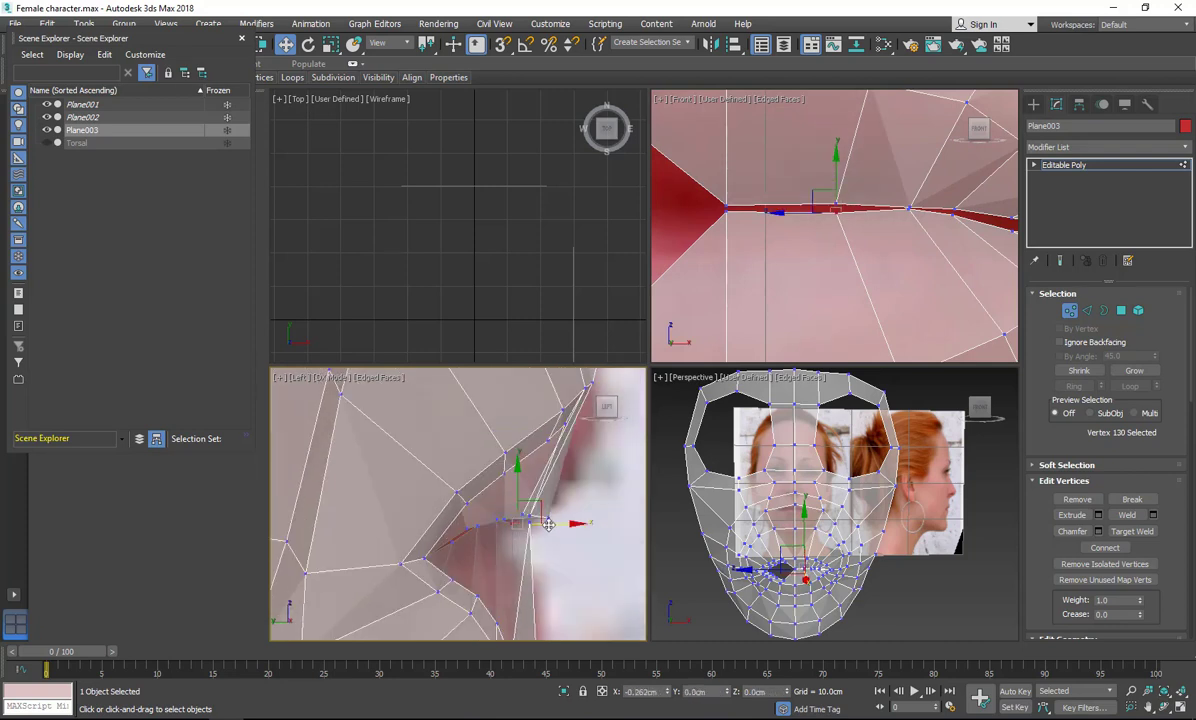
click(908, 208)
right_click(559, 543)
drag(602, 518, 563, 521)
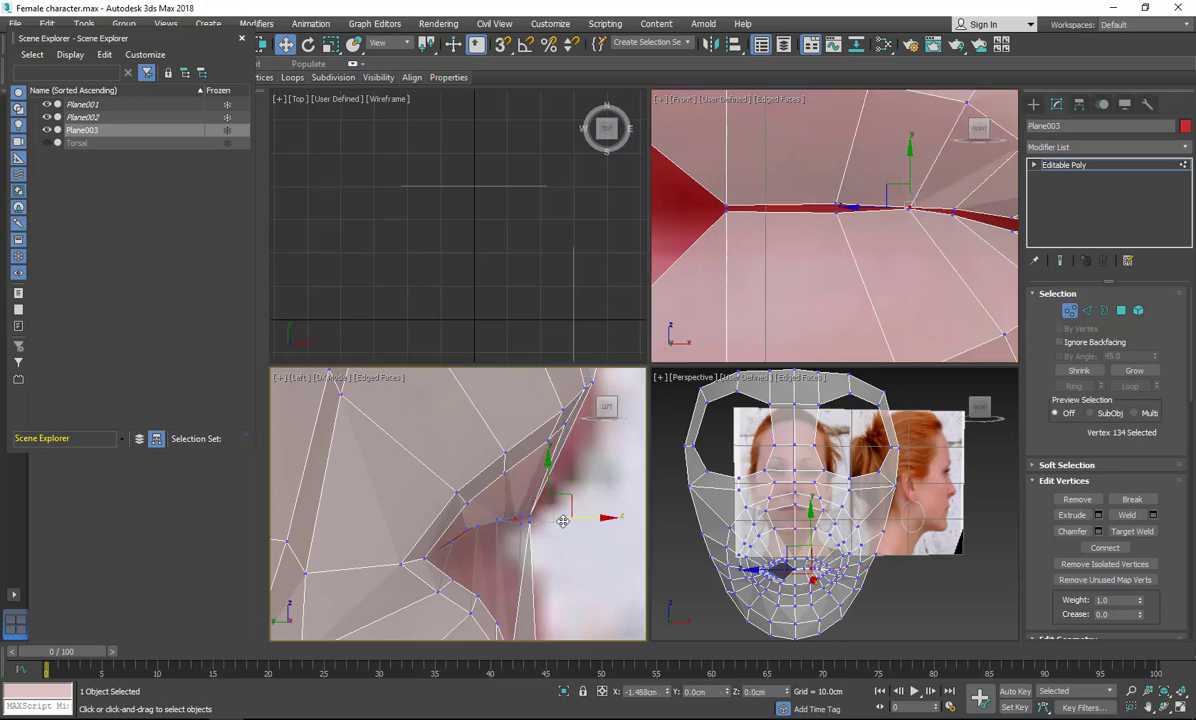
right_click(863, 237)
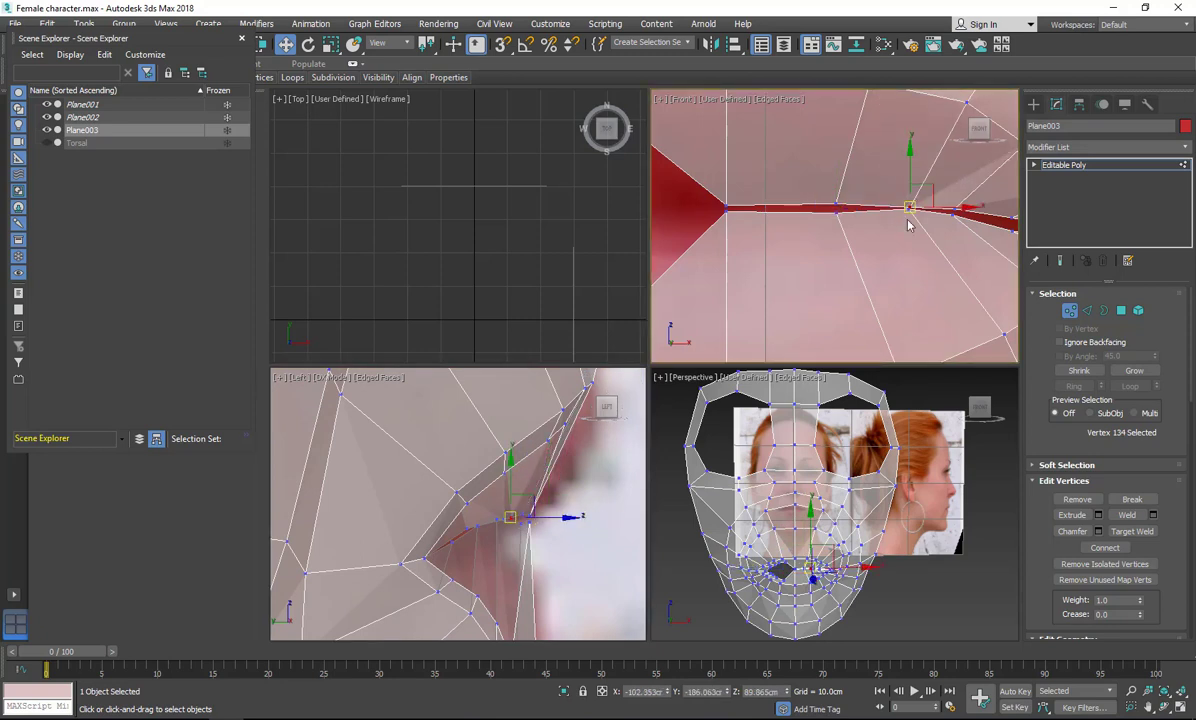
right_click(545, 525)
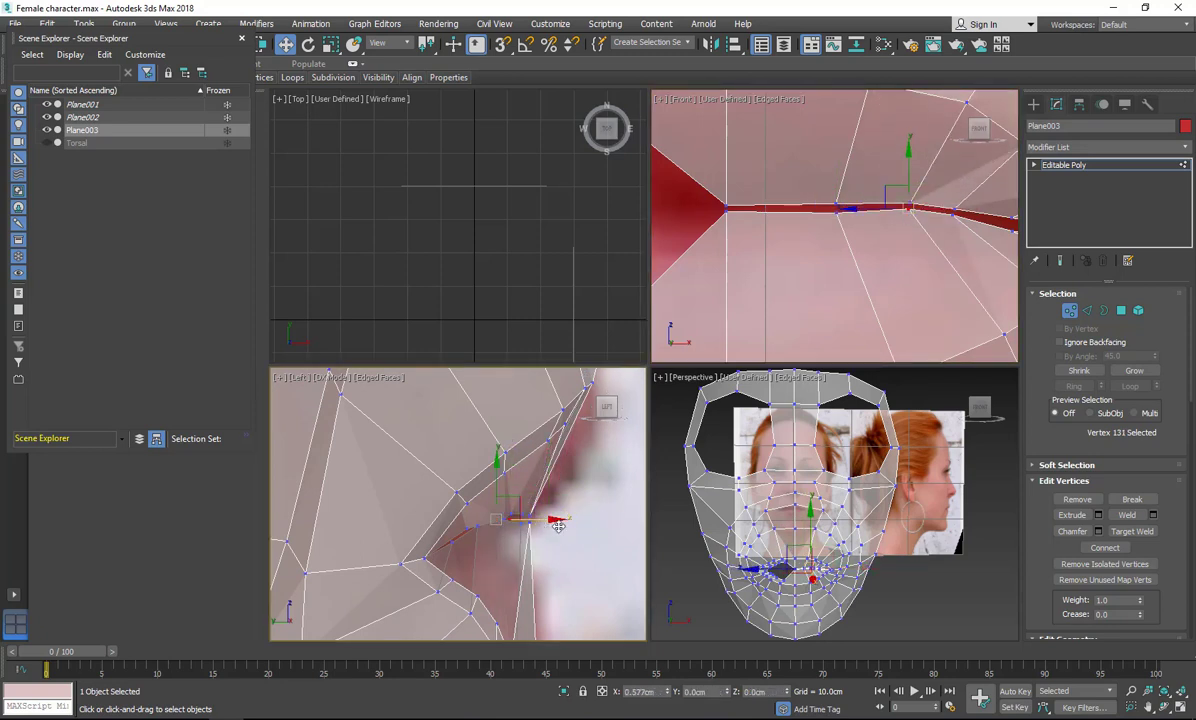
Adjust the depth of the inner upper- and lower-lip vertex pair in the third column from the centre line.
click(951, 209)
right_click(535, 541)
mouse_move(552, 520)
mouse_down()
mouse_move(536, 520)
mouse_move(548, 528)
mouse_up()
click(951, 212)
right_click(537, 543)
Raise the inner lower-lip vertex nearest the mouth corner to the parting line and adjust its depth in the side view.
middle_drag(998, 220, 847, 220)
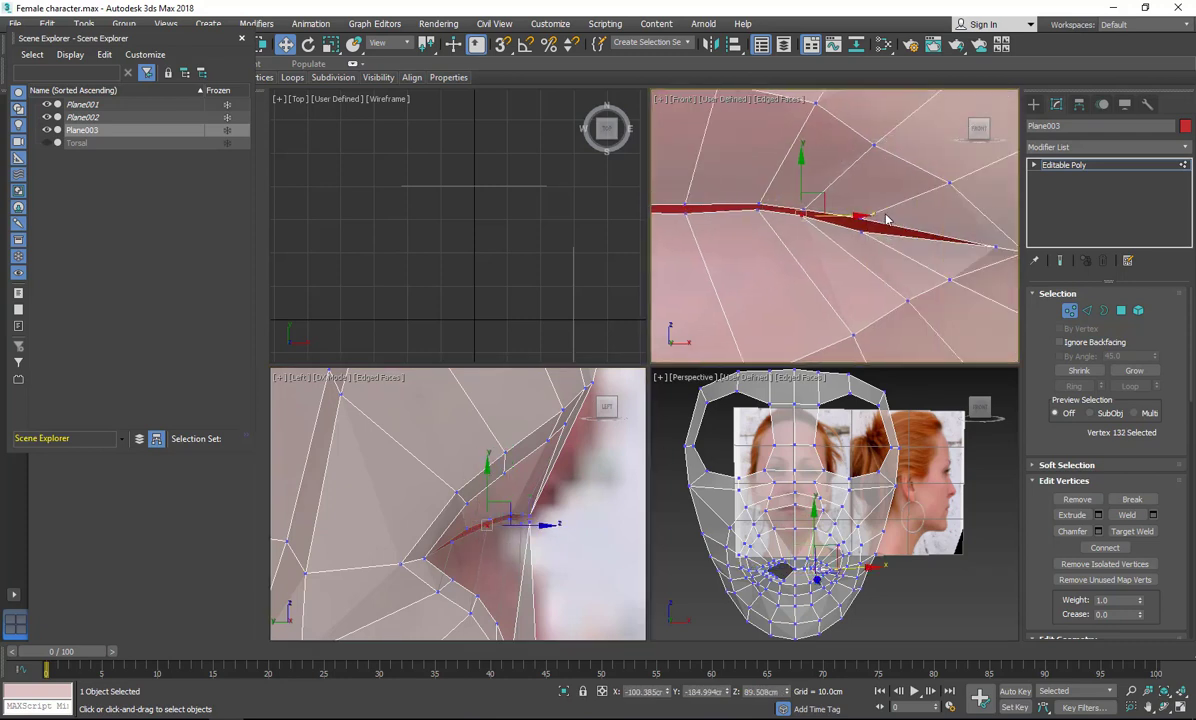
click(859, 230)
drag(873, 219, 873, 213)
click(860, 218)
click(452, 535)
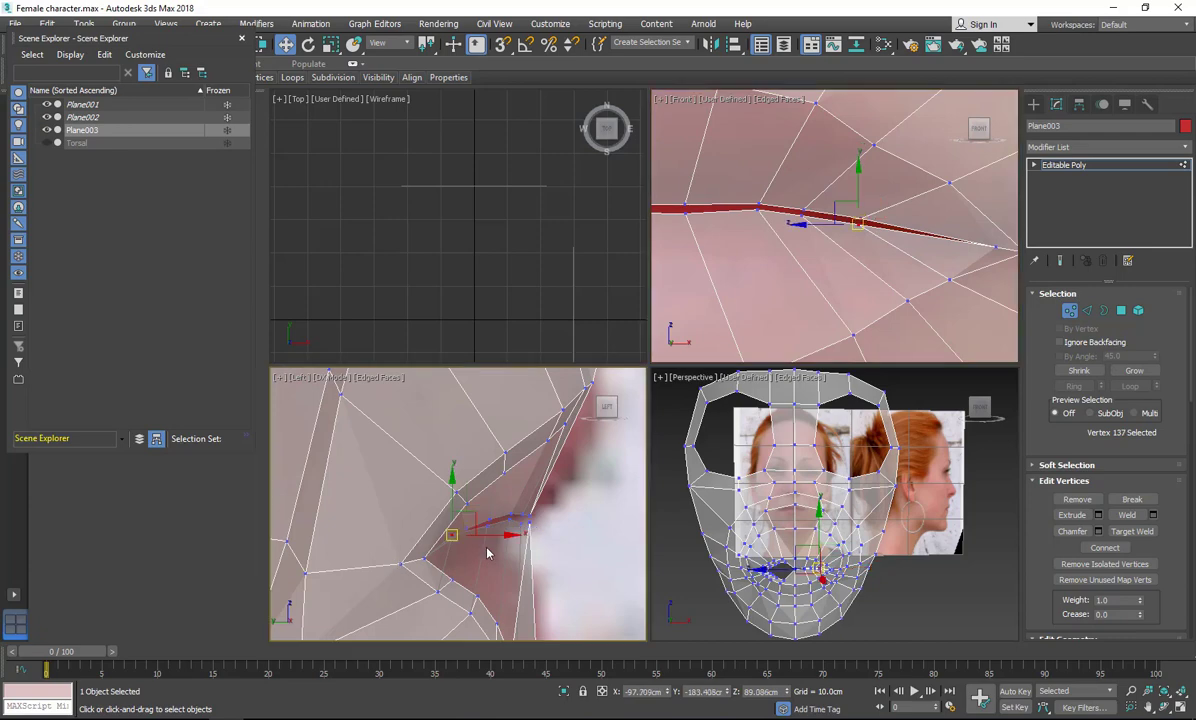
Select the polygons of the character's right half of the face and delete them.
right_click(758, 302)
key(e)
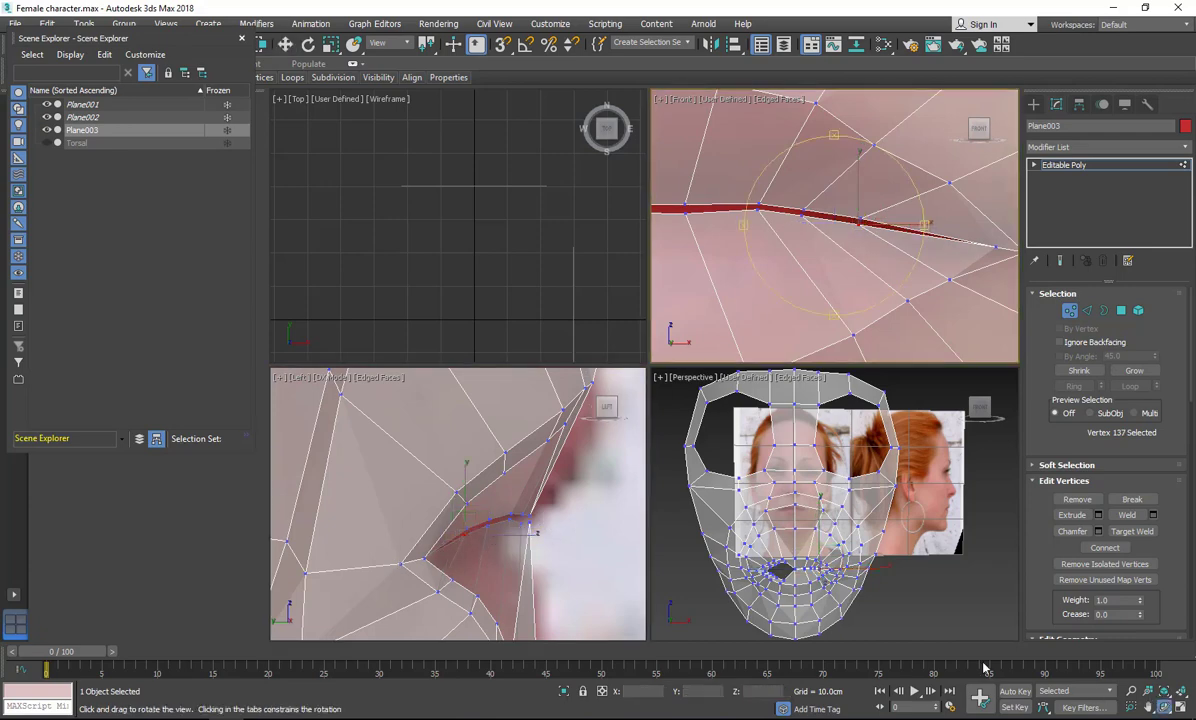
click(1120, 312)
key(w)
key(z)
drag(849, 323, 849, 323)
key(Delete)
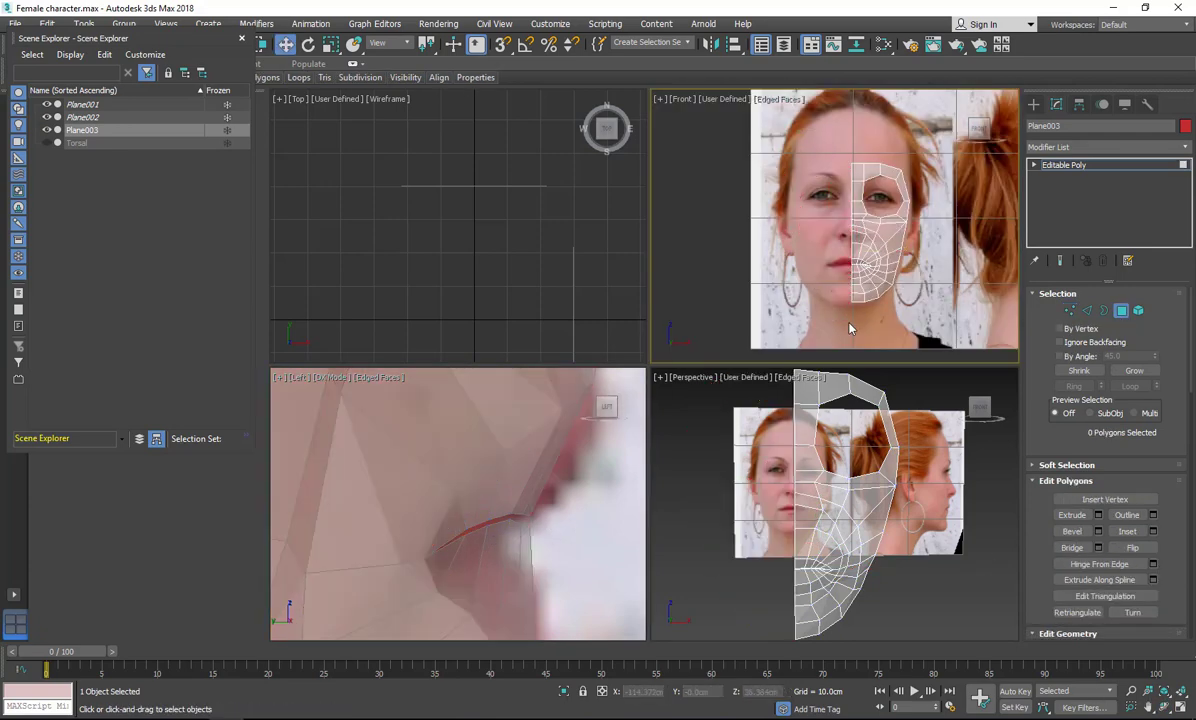
scroll(896, 290, up, 5)
click(1182, 147)
key(s)
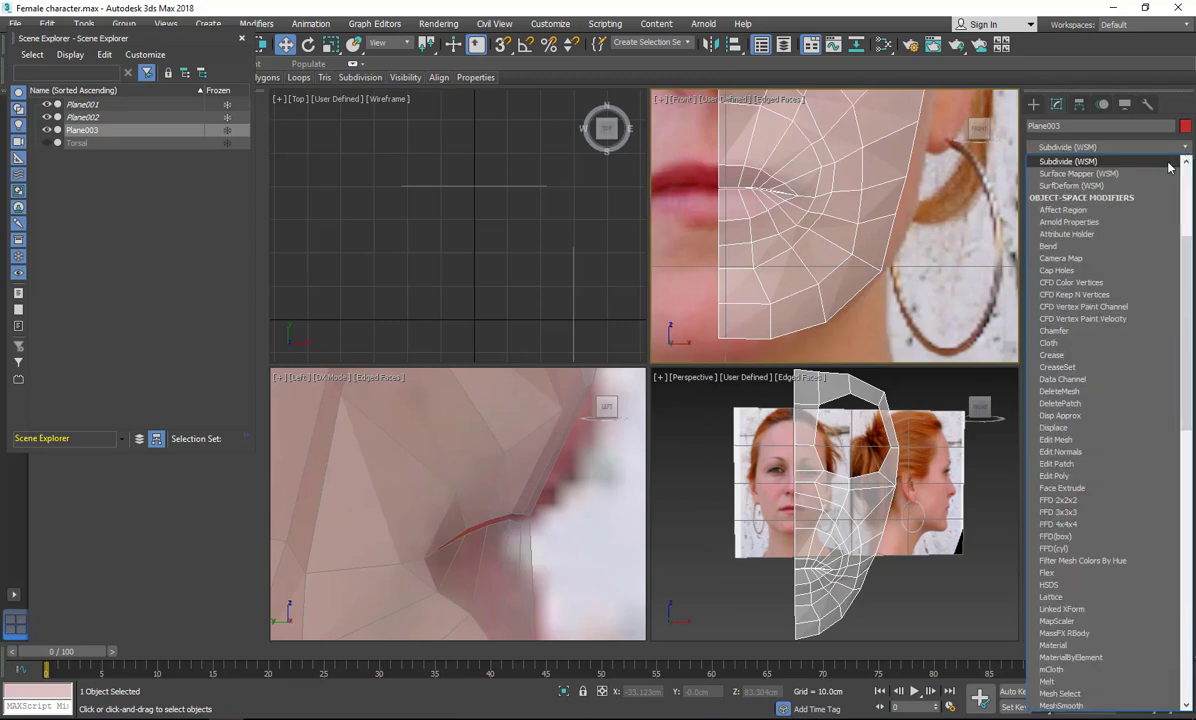
click(1020, 141)
Select the ring of edges across the lips from the mouth corner and connect it with a new edge loop.
scroll(836, 280, up, 4)
middle_drag(830, 262, 925, 350)
scroll(869, 216, up, 2)
scroll(869, 216, up, 2)
key(2)
click(926, 238)
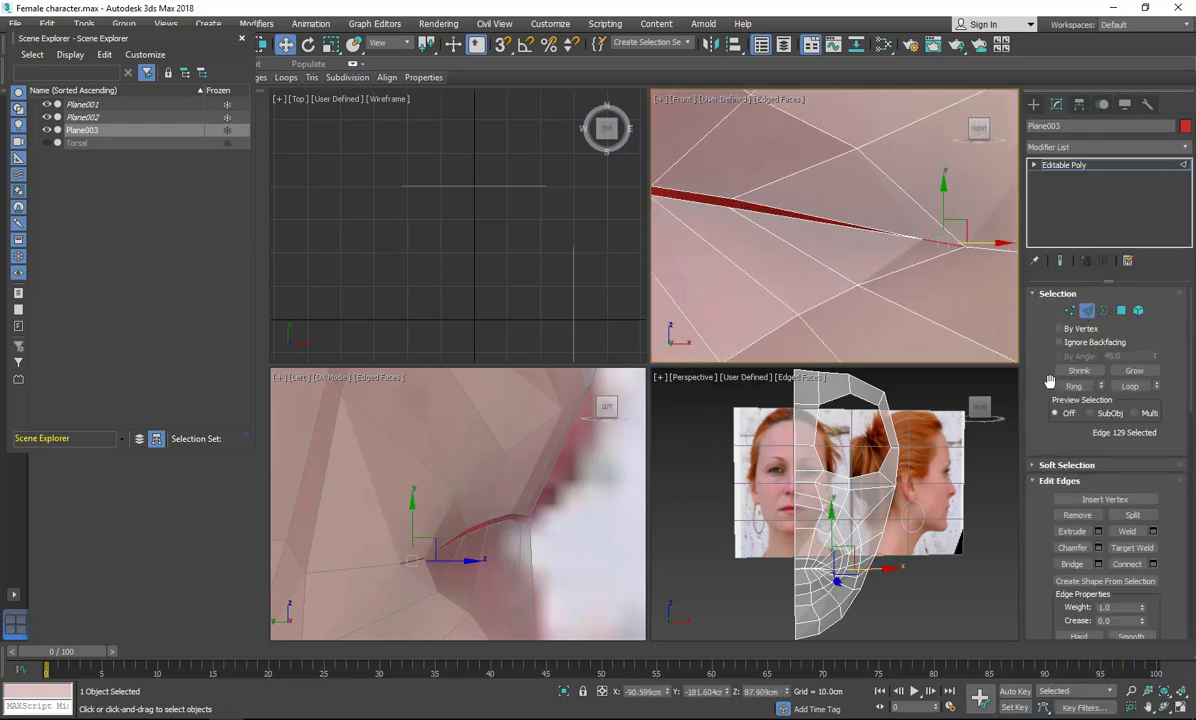
click(1069, 389)
right_click(916, 280)
click(791, 326)
click(852, 294)
scroll(853, 294, down, 3)
middle_drag(853, 294, 915, 331)
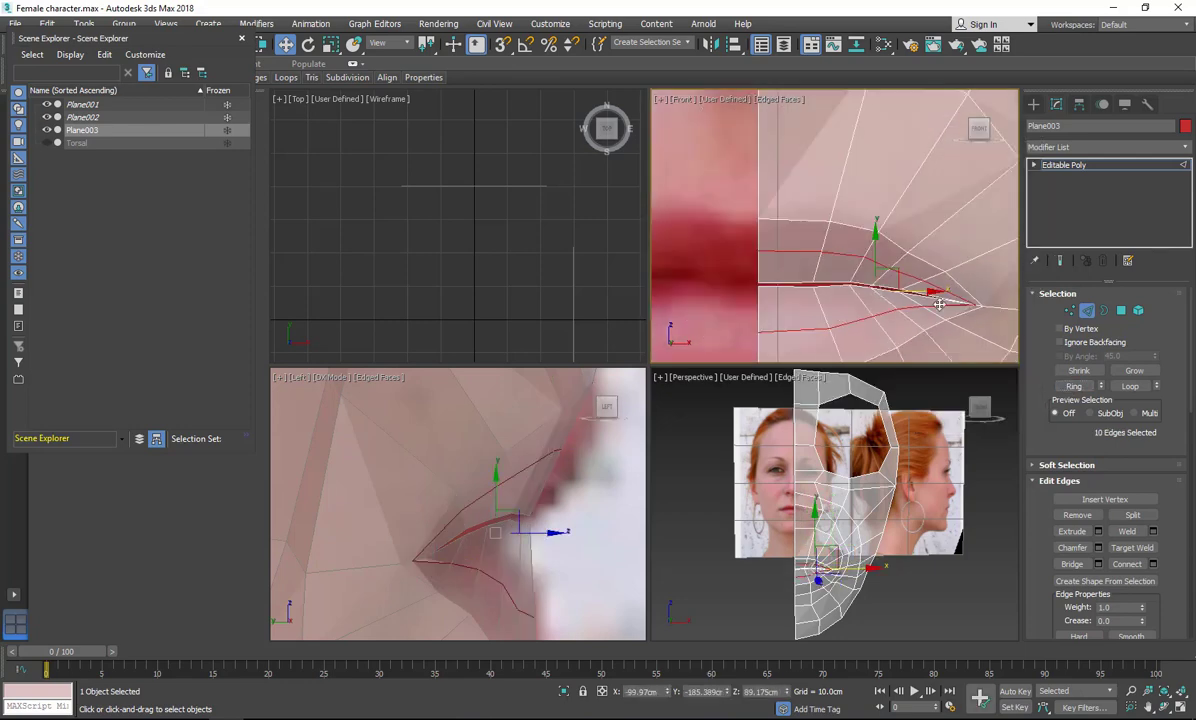
Move the new loop's upper-lip centre-line vertex forward in the side view to round the lip profile.
scroll(560, 500, up, 4)
middle_drag(557, 516, 485, 552)
key(1)
click(437, 532)
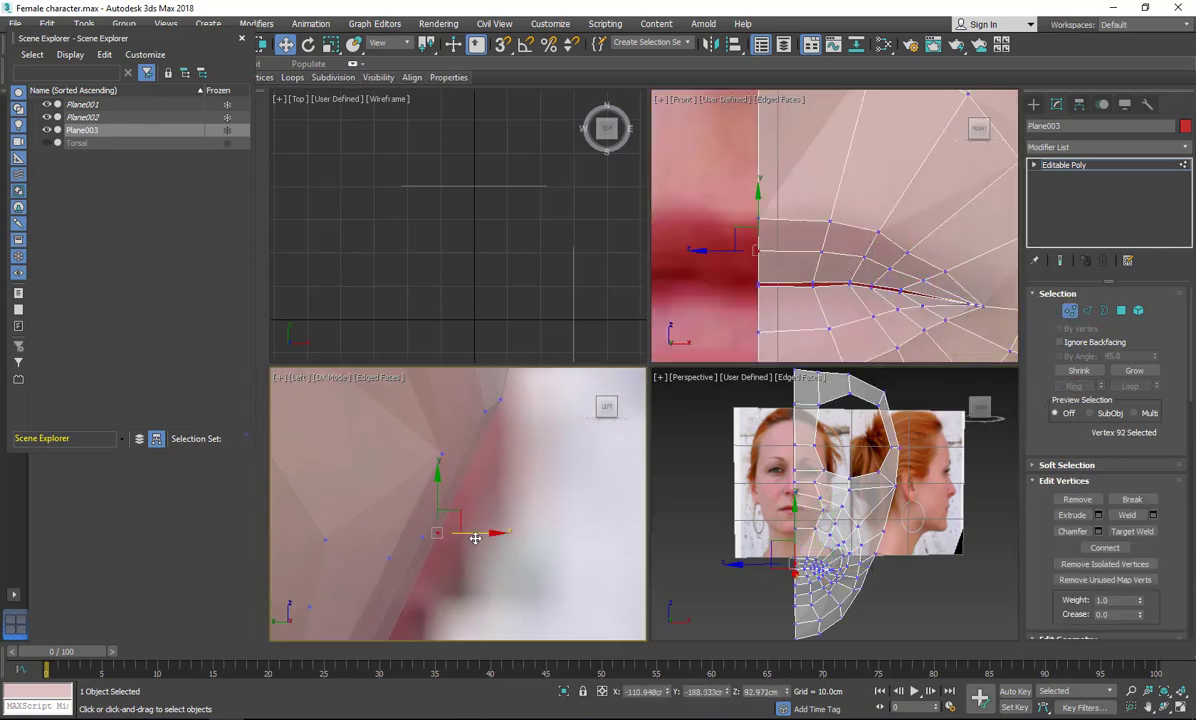
middle_drag(372, 540, 476, 492)
scroll(507, 505, down, 2)
scroll(507, 505, up, 2)
drag(586, 487, 619, 489)
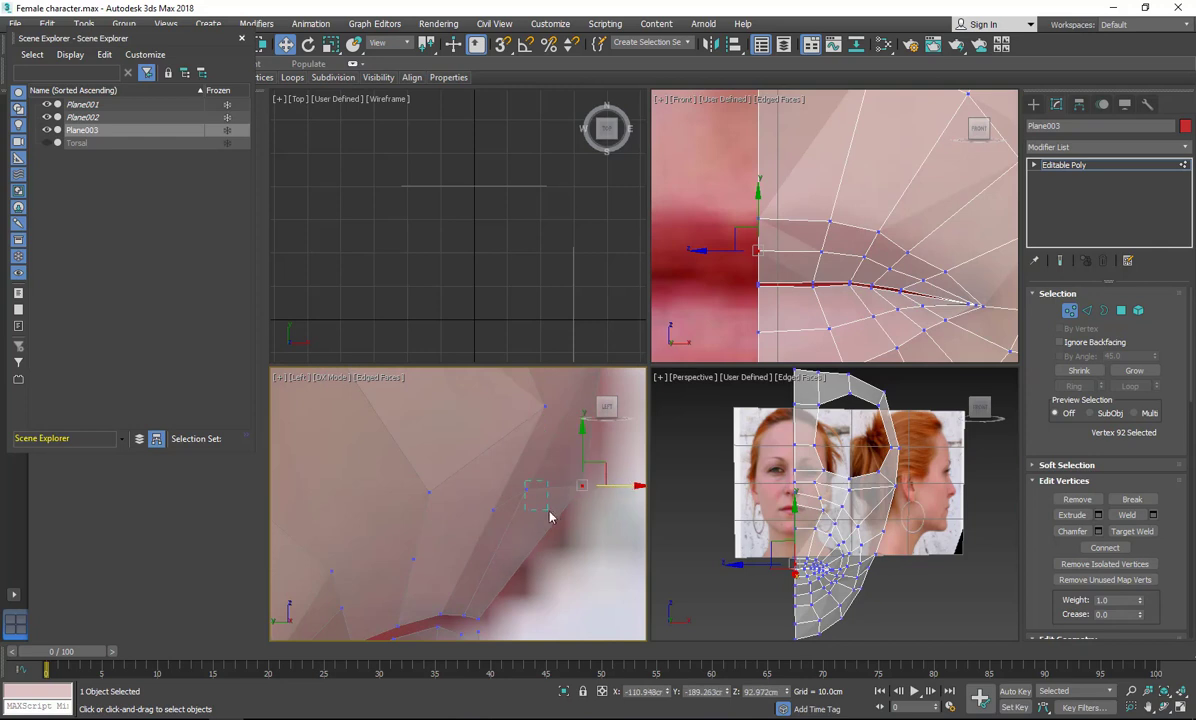
Move the new loop's remaining upper-lip vertices forward one by one, from beside the centre line towards the mouth corner.
drag(549, 511, 550, 512)
drag(567, 492, 600, 495)
middle_drag(478, 504, 465, 467)
drag(466, 464, 496, 484)
drag(516, 473, 521, 473)
drag(388, 510, 412, 534)
drag(425, 524, 432, 525)
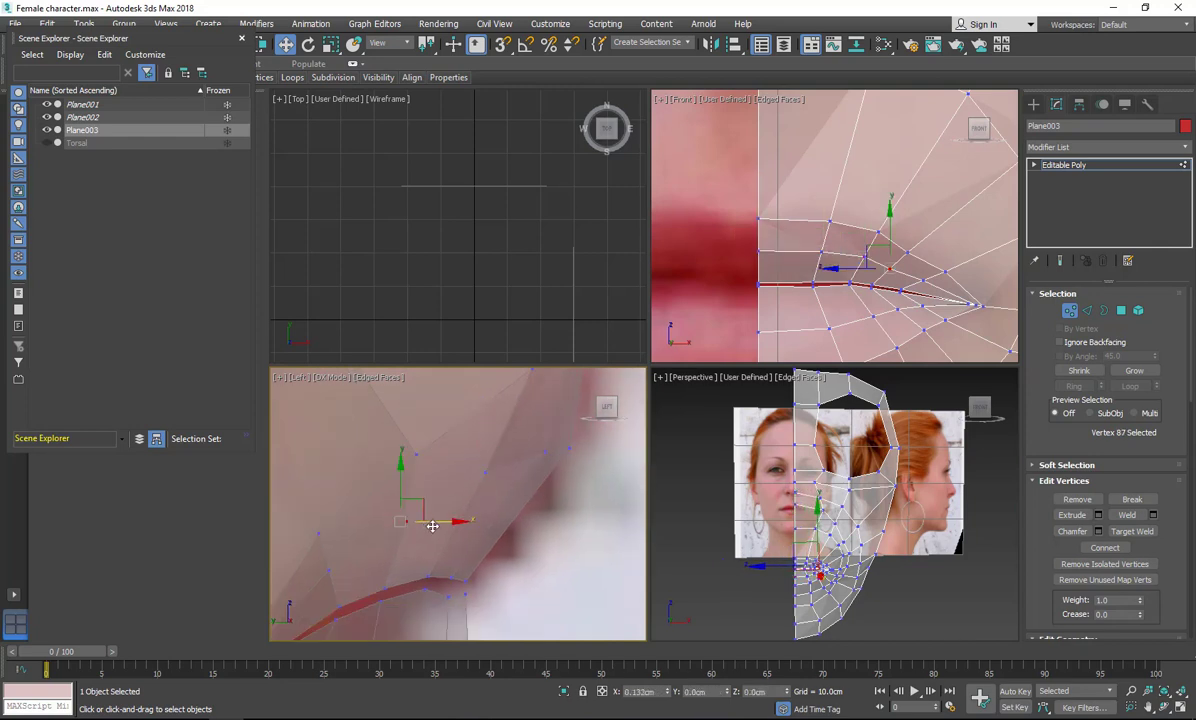
middle_drag(432, 526, 488, 493)
click(384, 537)
Move the new loop's lower-lip centre-line vertex forward in the side view to fill out the lower lip profile.
scroll(425, 539, down, 3)
middle_drag(425, 539, 350, 370)
click(405, 452)
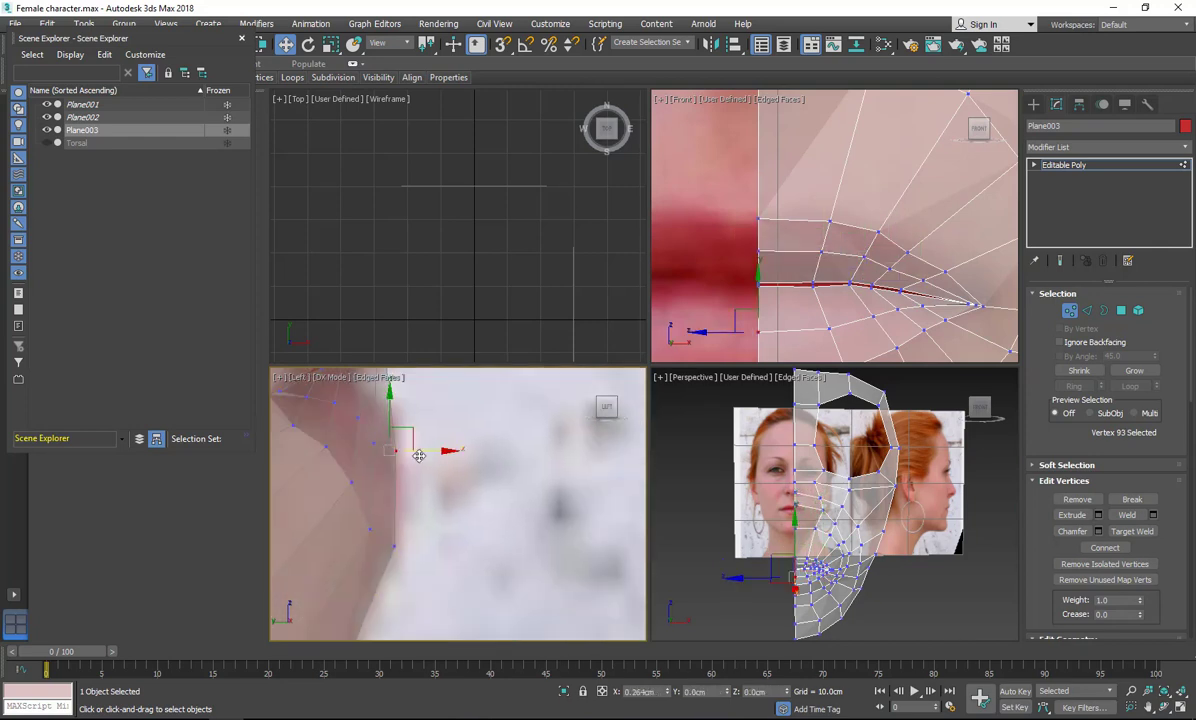
click(392, 443)
middle_drag(404, 476, 442, 604)
click(434, 479)
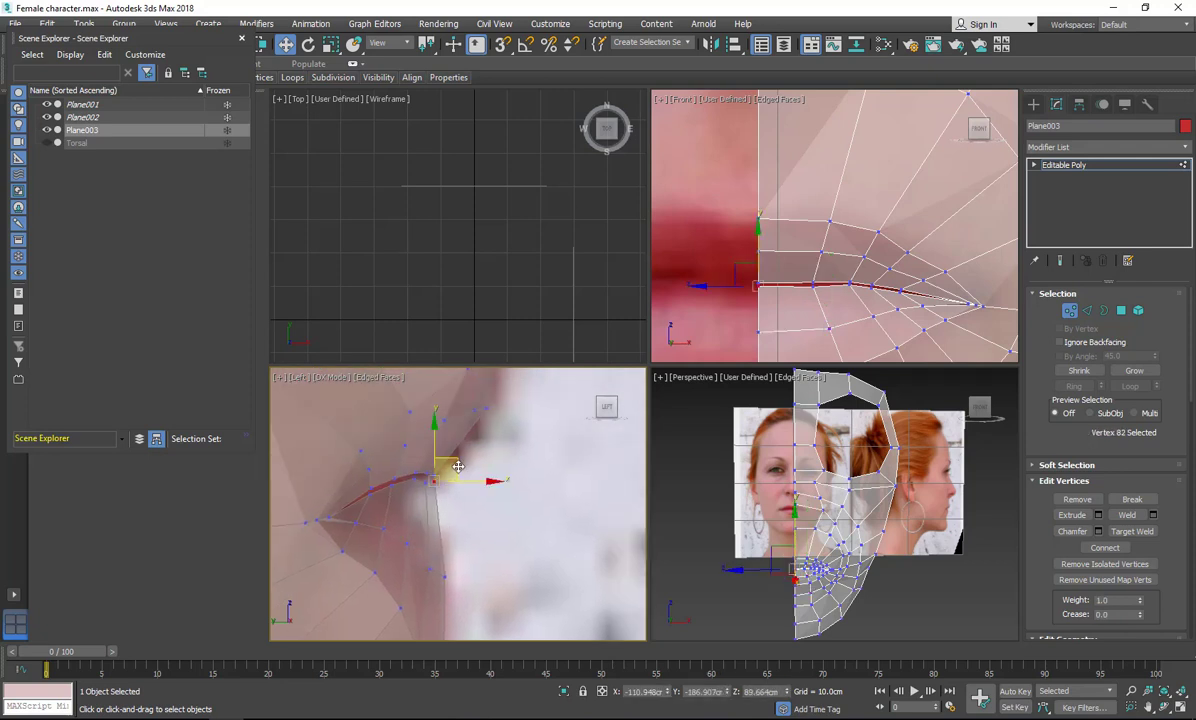
click(409, 544)
Select the lower lip's inner vertices along the parting line and lower them to open the mouth.
click(394, 481)
middle_drag(434, 502, 451, 499)
scroll(451, 499, up, 2)
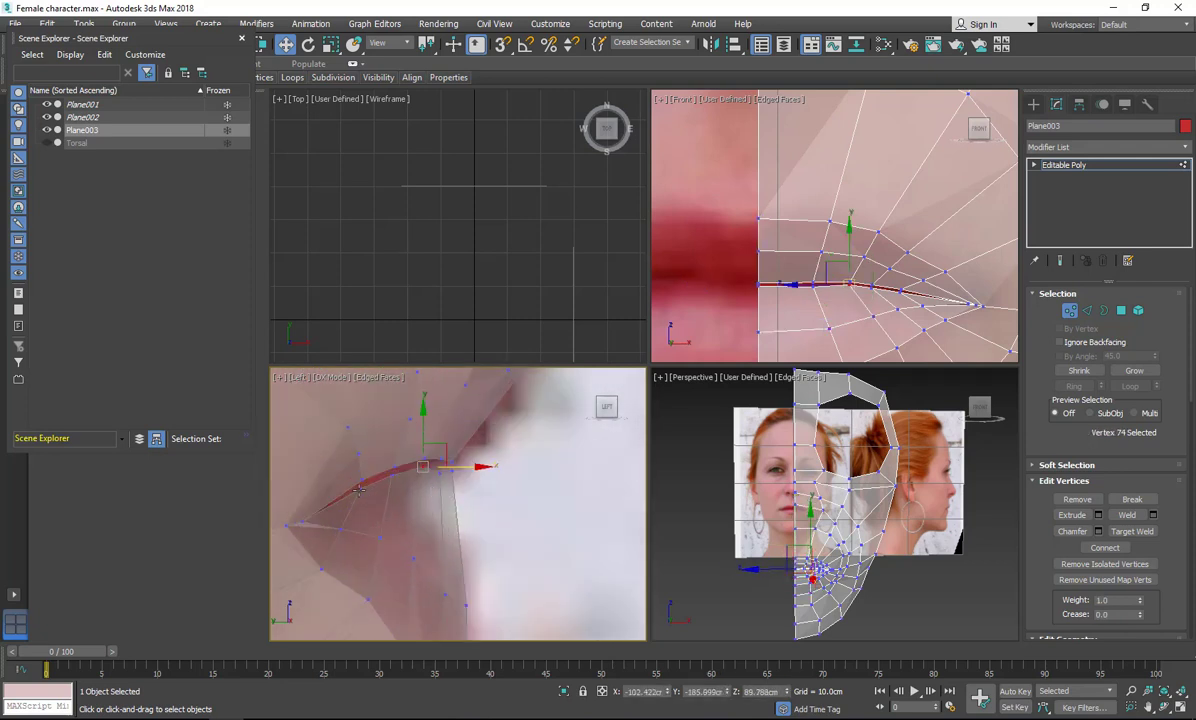
ctrl+click(359, 489)
ctrl+click(424, 466)
ctrl+click(440, 472)
ctrl+click(452, 471)
drag(429, 454, 392, 487)
click(384, 487)
click(381, 494)
drag(405, 478, 450, 506)
drag(465, 468, 453, 501)
click(466, 480)
Bring the lower lip's inner vertices back up to close the lips along the parting line.
middle_drag(467, 480, 448, 513)
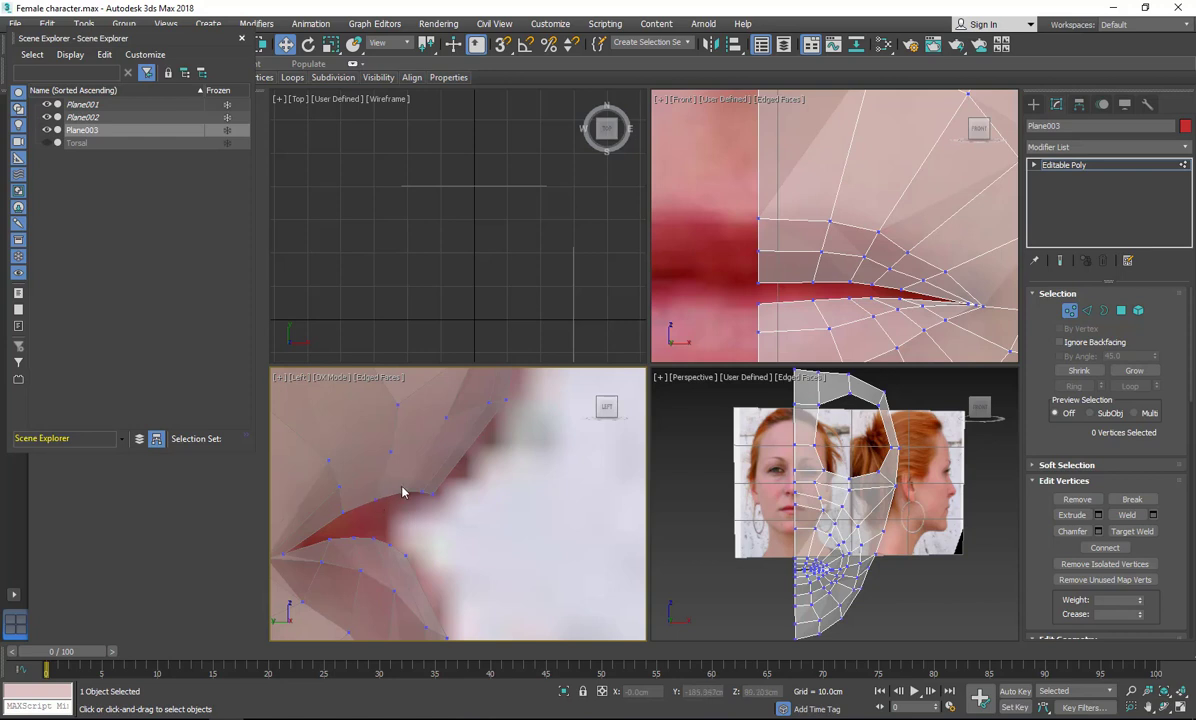
drag(368, 489, 446, 505)
drag(417, 566, 432, 508)
click(406, 580)
click(368, 513)
click(455, 544)
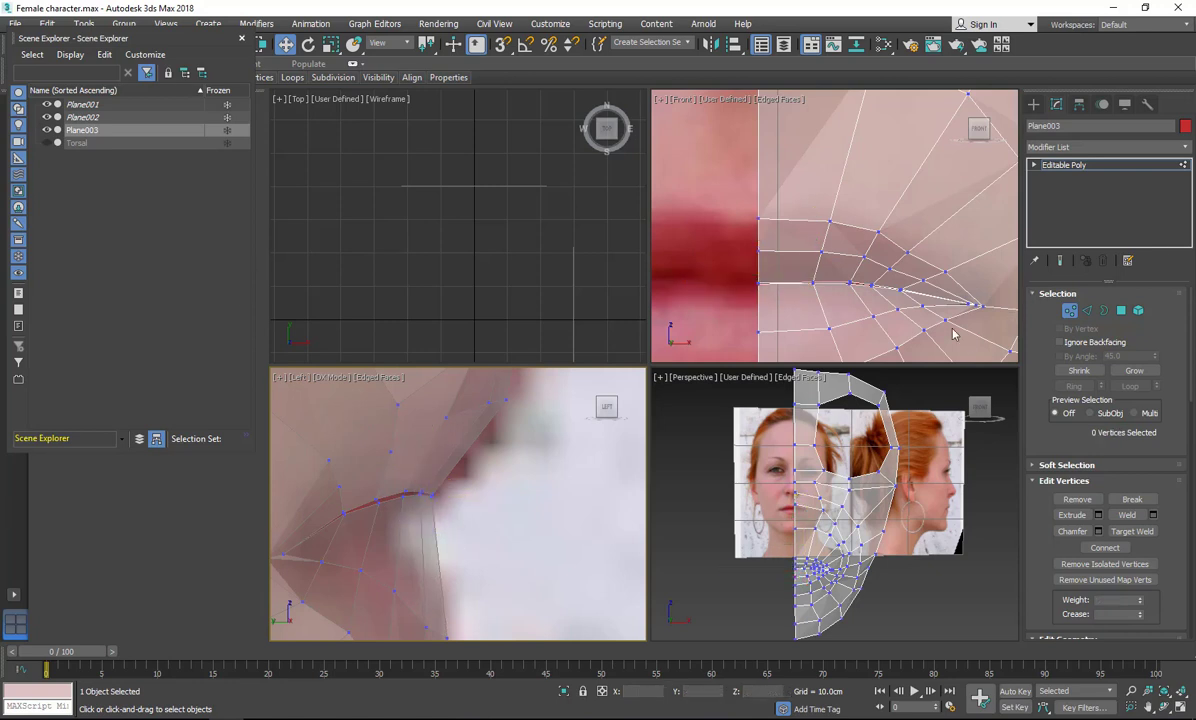
Connect the ring of edges between the middle lip loop and the mouth opening with another edge loop.
scroll(974, 317, up, 5)
middle_drag(974, 317, 910, 268)
scroll(910, 268, down, 5)
click(923, 257)
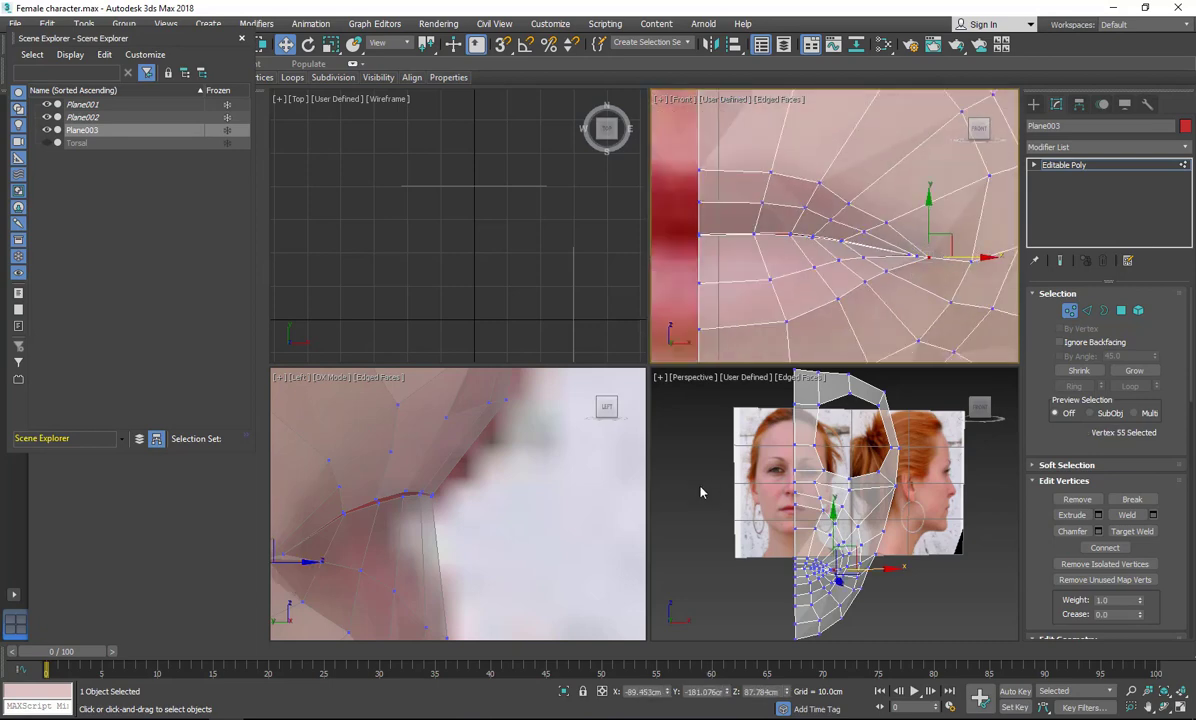
middle_drag(446, 466, 507, 477)
click(1087, 310)
click(528, 457)
click(1074, 386)
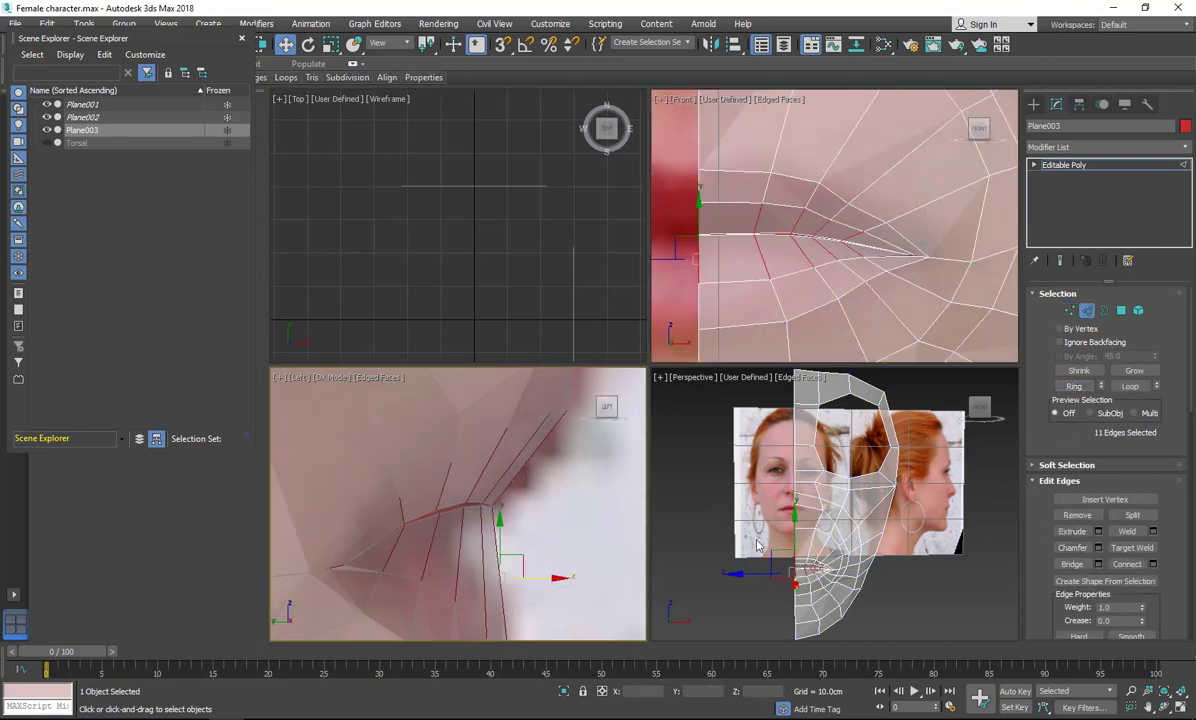
right_click(582, 512)
click(525, 607)
click(529, 559)
Move the upper-lip vertices of the newest loop forward in an enlarged side view to round the lip's inner edge.
key(alt+w)
middle_drag(830, 375, 725, 443)
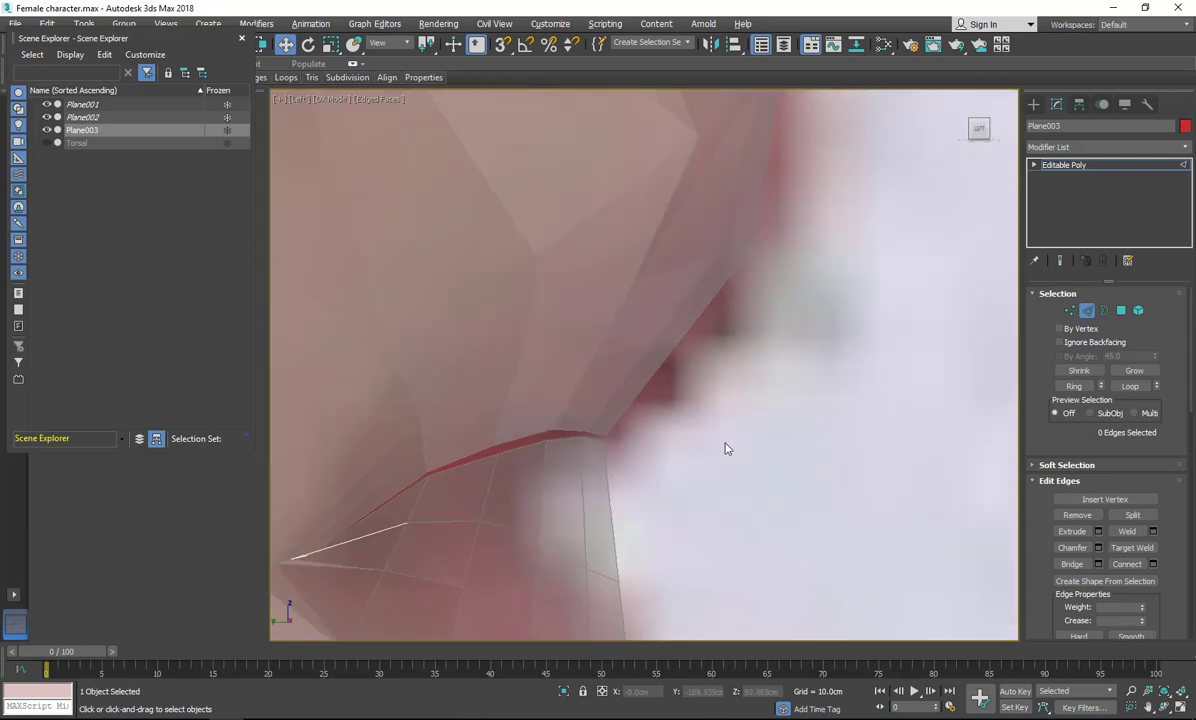
key(1)
drag(688, 364, 690, 360)
middle_drag(589, 366, 699, 357)
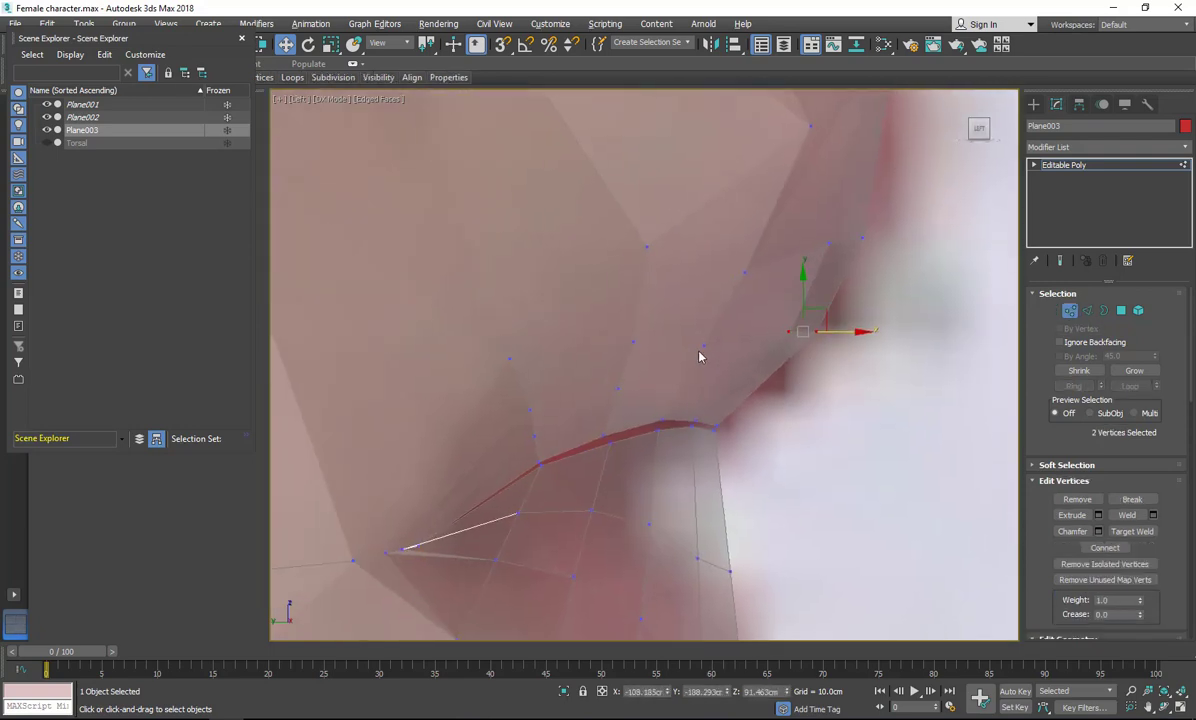
drag(647, 392, 653, 392)
middle_drag(531, 449, 624, 286)
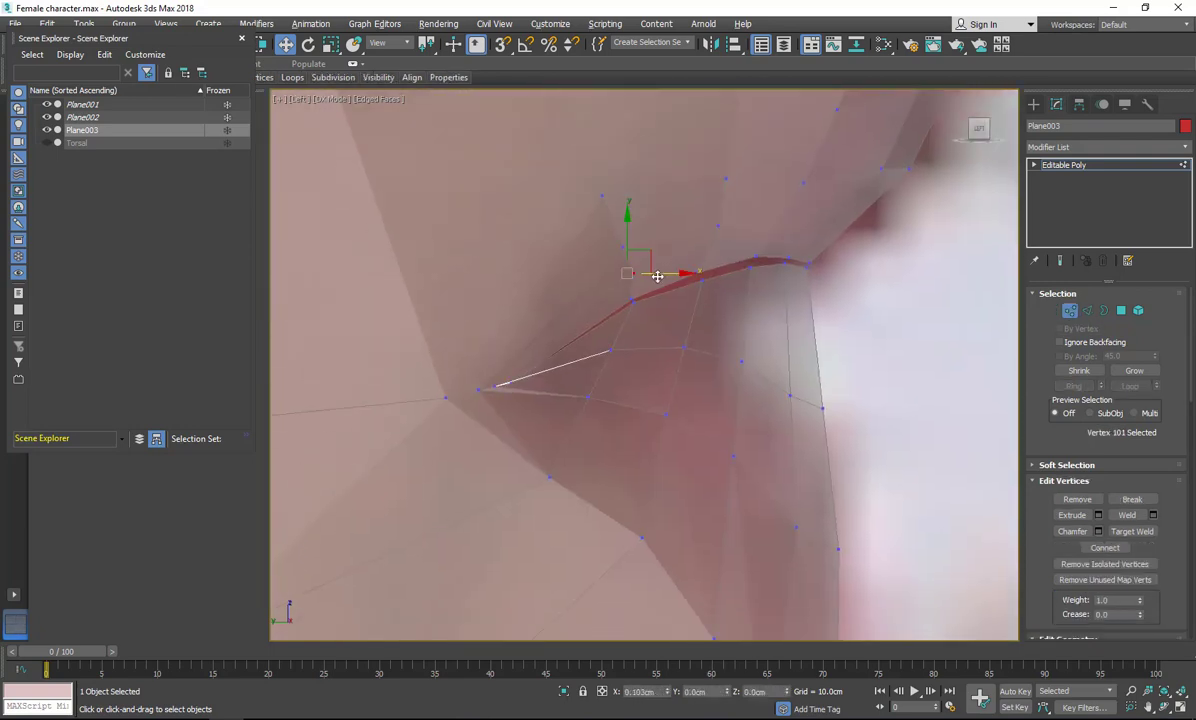
drag(657, 276, 659, 276)
Raise the newest loop's lower-lip vertices near the centre line and shift them slightly forward in the side view.
middle_drag(718, 304, 707, 287)
scroll(707, 287, down, 2)
click(682, 317)
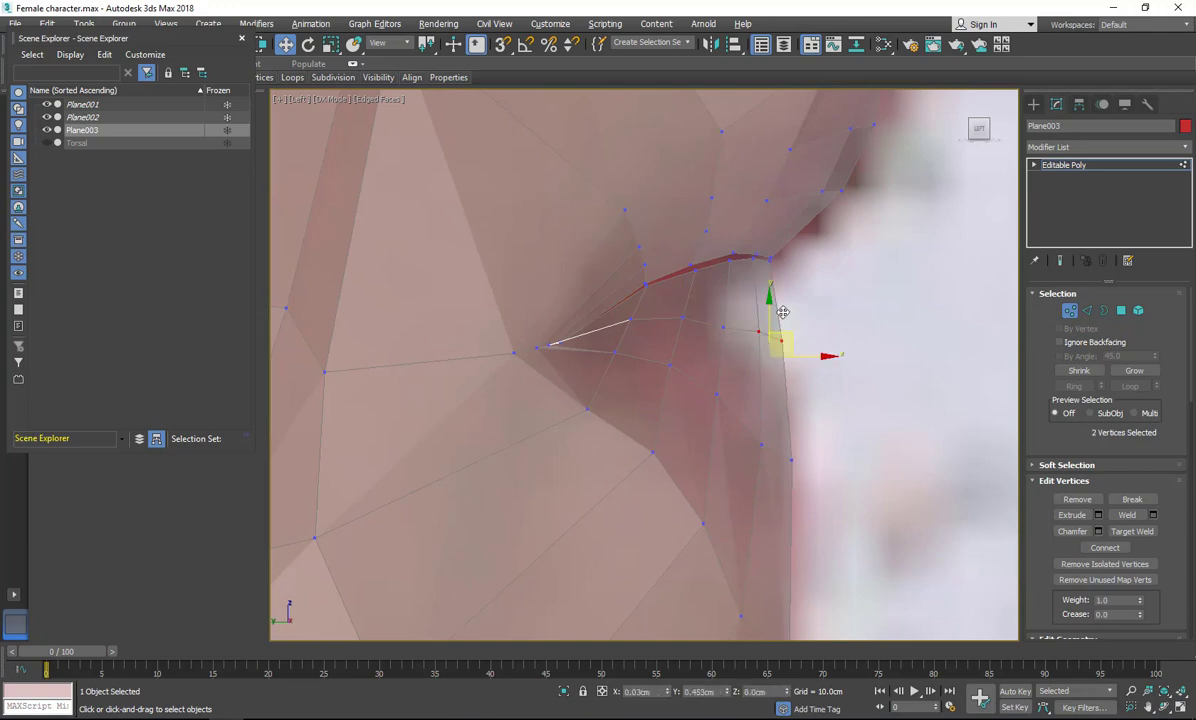
scroll(737, 368, down, 3)
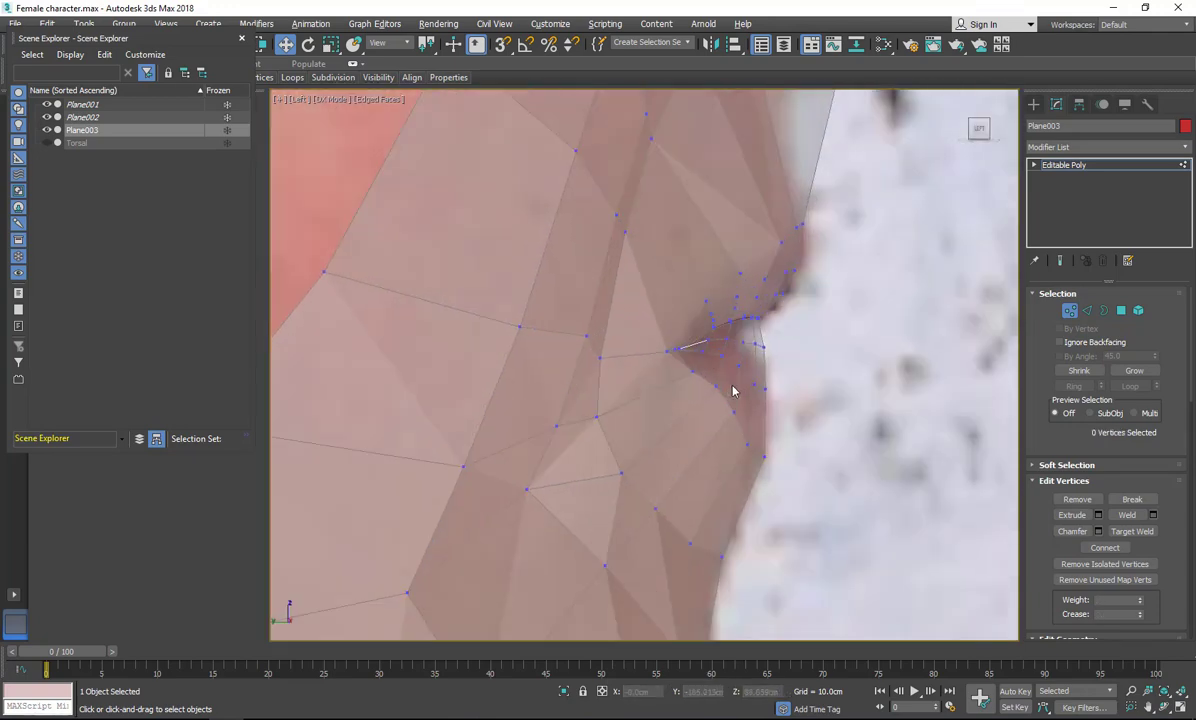
Chamfer the edge loop around the outer border of the lips, reducing the chamfer amount from its default to a narrow band.
key(p)
scroll(623, 186, up, 4)
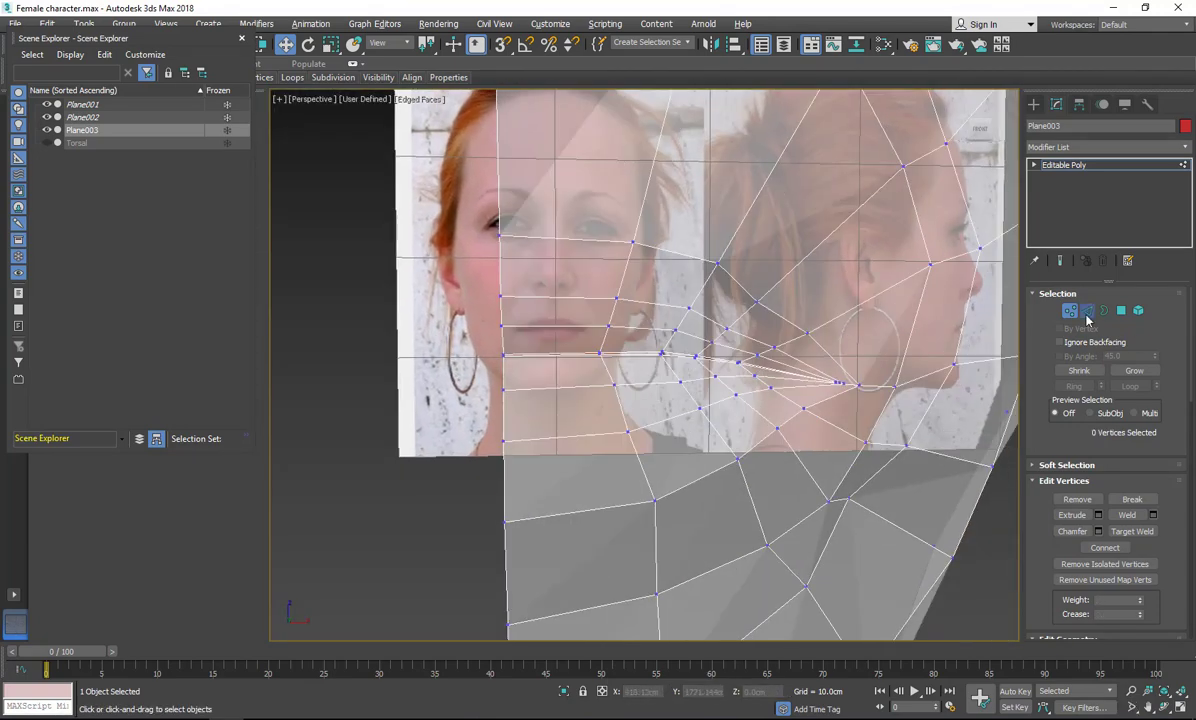
click(1086, 314)
right_click(695, 351)
click(580, 433)
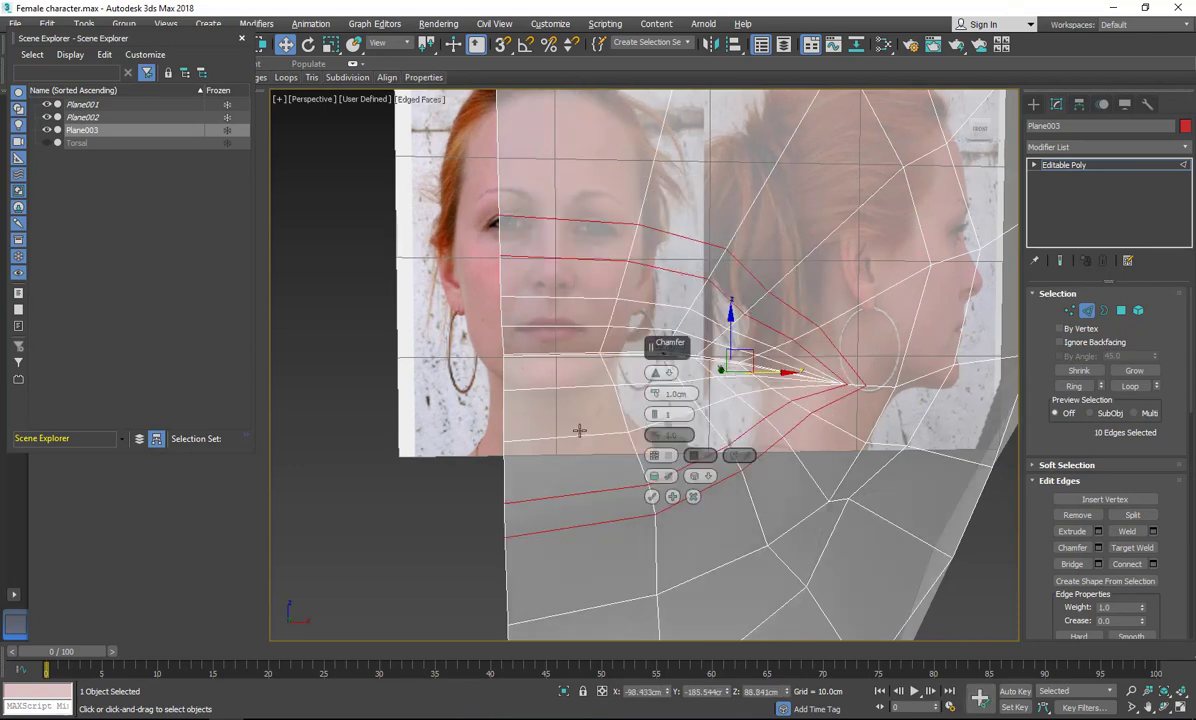
right_click(654, 393)
drag(654, 393, 654, 386)
click(652, 496)
scroll(652, 496, up, 3)
middle_drag(652, 496, 697, 545)
scroll(657, 392, down, 3)
key(1)
click(643, 352)
scroll(640, 360, up, 3)
mouse_move(640, 500)
middle_down()
mouse_move(625, 357)
mouse_move(660, 510)
middle_up()
ctrl+click(628, 218)
key(alt+w)
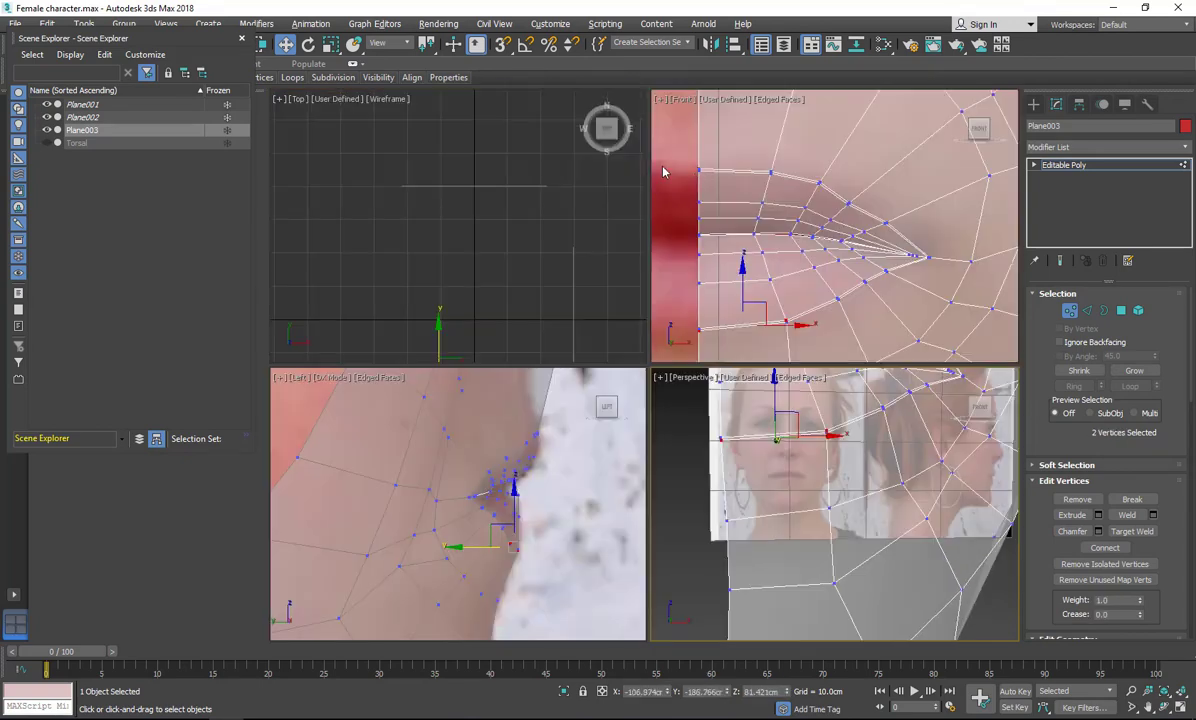
Lower the outer vertices of the chamfered band under the lower lip at the centre line and the next column to widen the band.
middle_click(664, 171)
key(alt+w)
middle_drag(409, 523, 502, 331)
drag(546, 326, 546, 326)
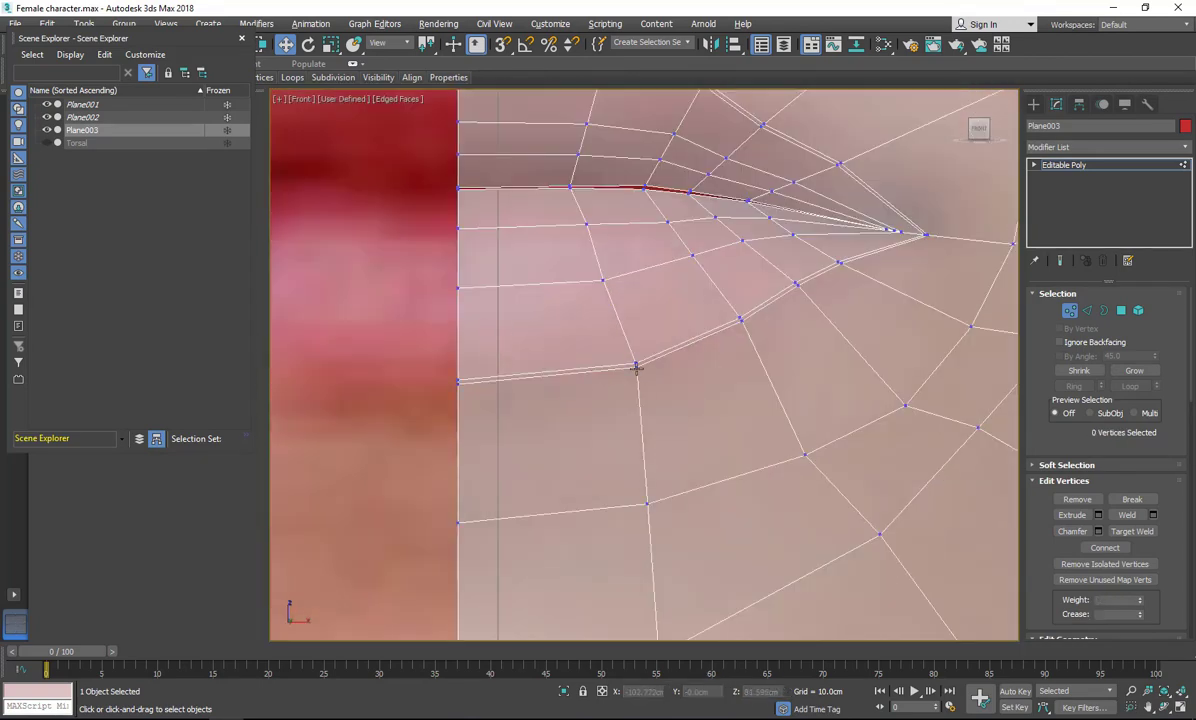
middle_drag(478, 394, 499, 403)
scroll(499, 403, up, 5)
click(499, 403)
click(419, 348)
drag(420, 321, 420, 347)
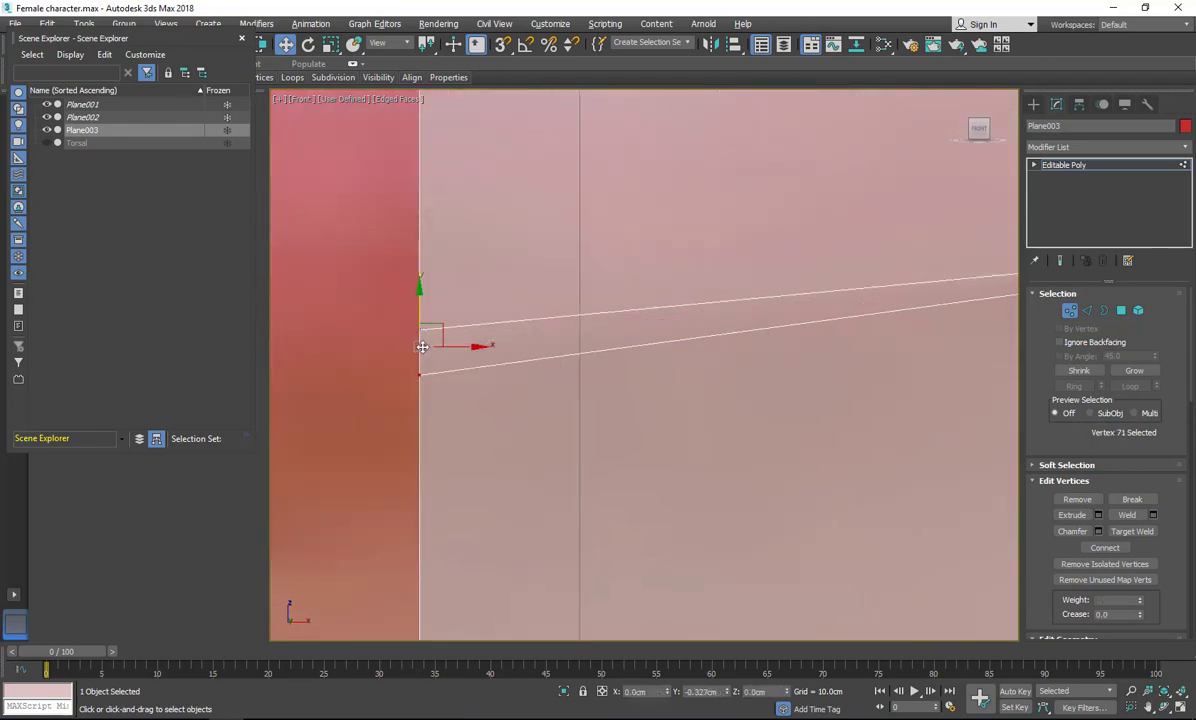
scroll(692, 276, down, 4)
middle_drag(849, 271, 647, 268)
click(645, 267)
drag(650, 243, 649, 266)
Move the remaining outer band vertices along the lower lip slightly away from the lip towards the mouth corner.
middle_drag(725, 242, 326, 364)
click(541, 244)
drag(555, 234, 559, 254)
click(699, 144)
drag(722, 135, 728, 144)
scroll(728, 144, down, 3)
middle_drag(728, 144, 548, 413)
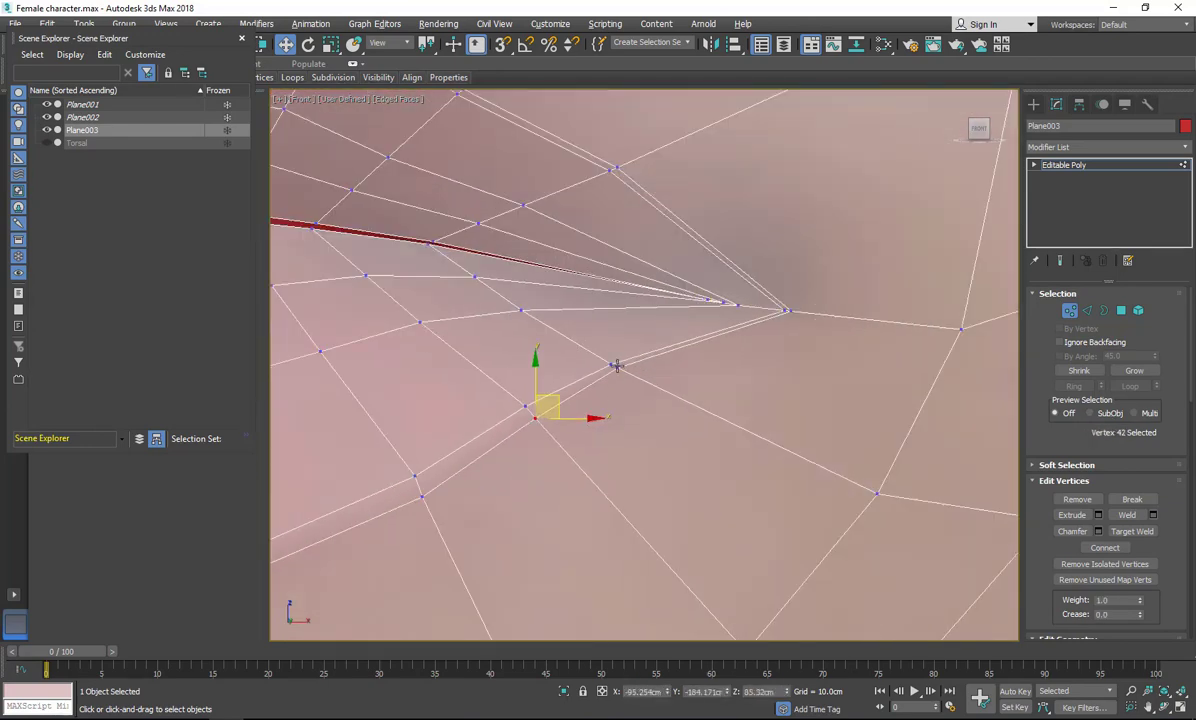
click(616, 366)
drag(631, 352, 633, 369)
Move the outer band vertices along the upper lip slightly upward from the mouth corner to the centre line to widen the band.
middle_drag(697, 267, 905, 515)
click(829, 417)
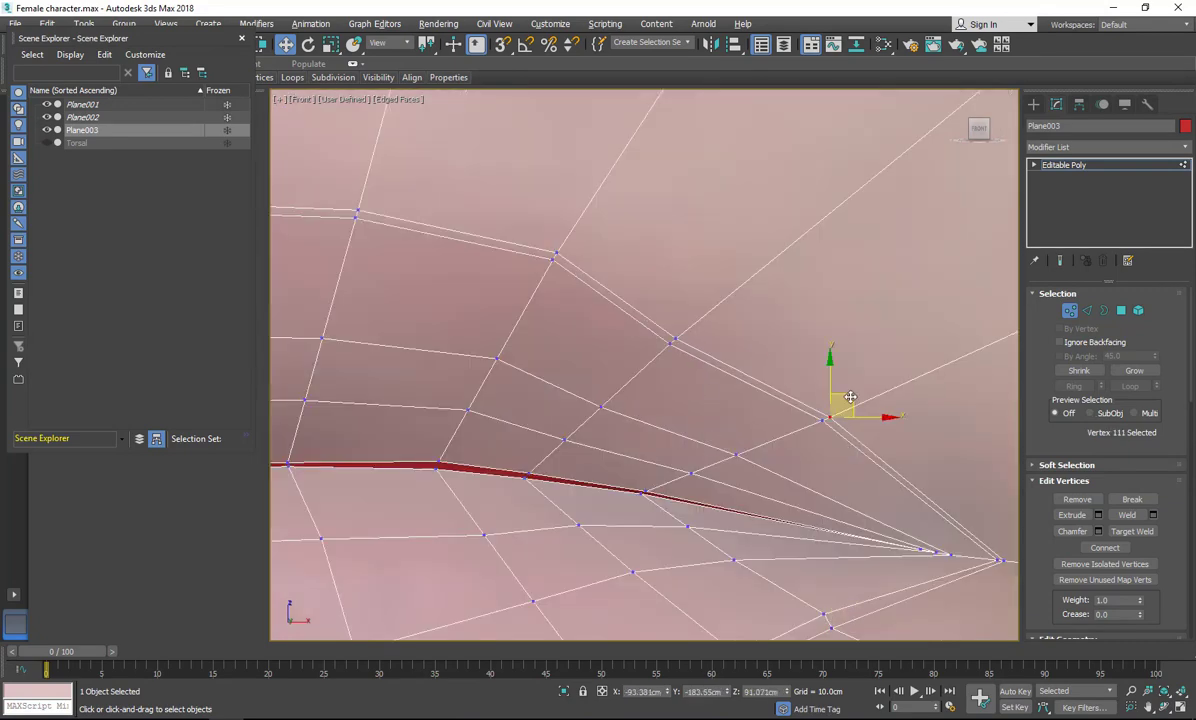
click(673, 339)
click(555, 252)
middle_drag(458, 227, 704, 260)
scroll(704, 260, down, 3)
click(509, 246)
ctrl+click(654, 247)
drag(580, 218, 580, 211)
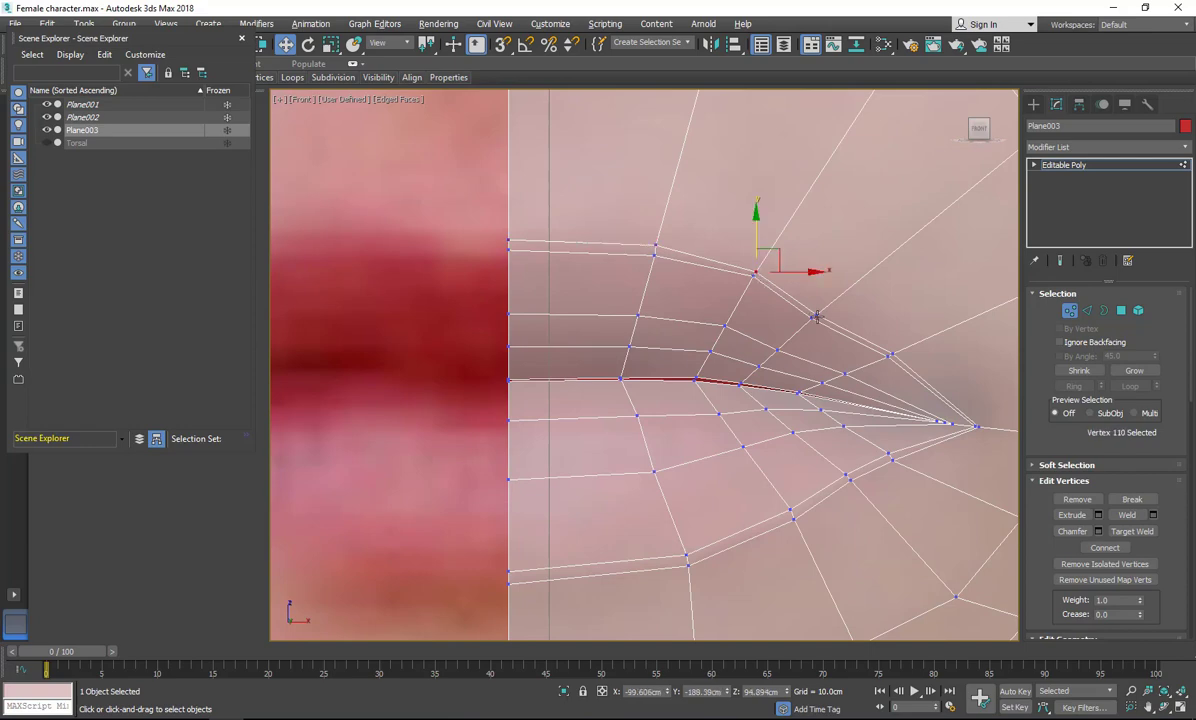
ctrl+click(817, 316)
drag(803, 281, 806, 270)
Leave vertex editing and add a Symmetry modifier to the half face.
click(777, 349)
scroll(760, 362, down, 6)
click(1069, 311)
click(1184, 148)
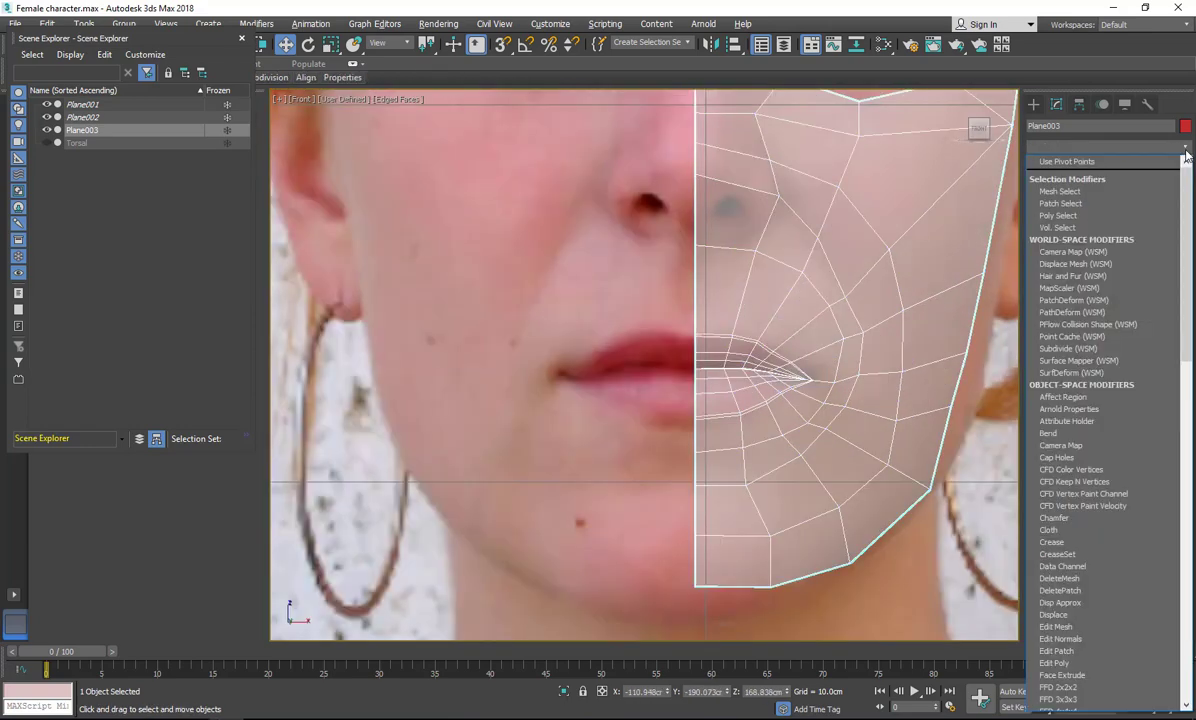
scroll(1100, 380, down, 10)
click(1065, 399)
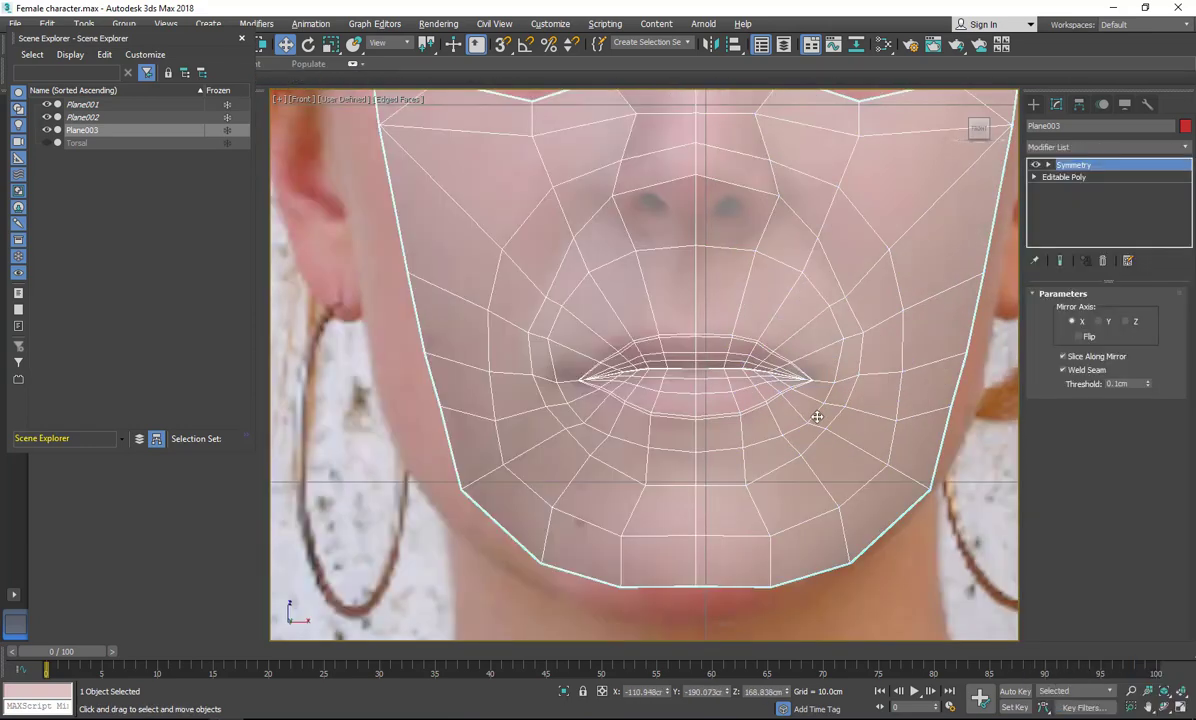
Turn off the see-through display and inspect the mirrored lips in the perspective view.
key(alt+w)
right_click(747, 488)
key(alt+w)
key(alt+w)
right_click(916, 565)
middle_click(852, 419)
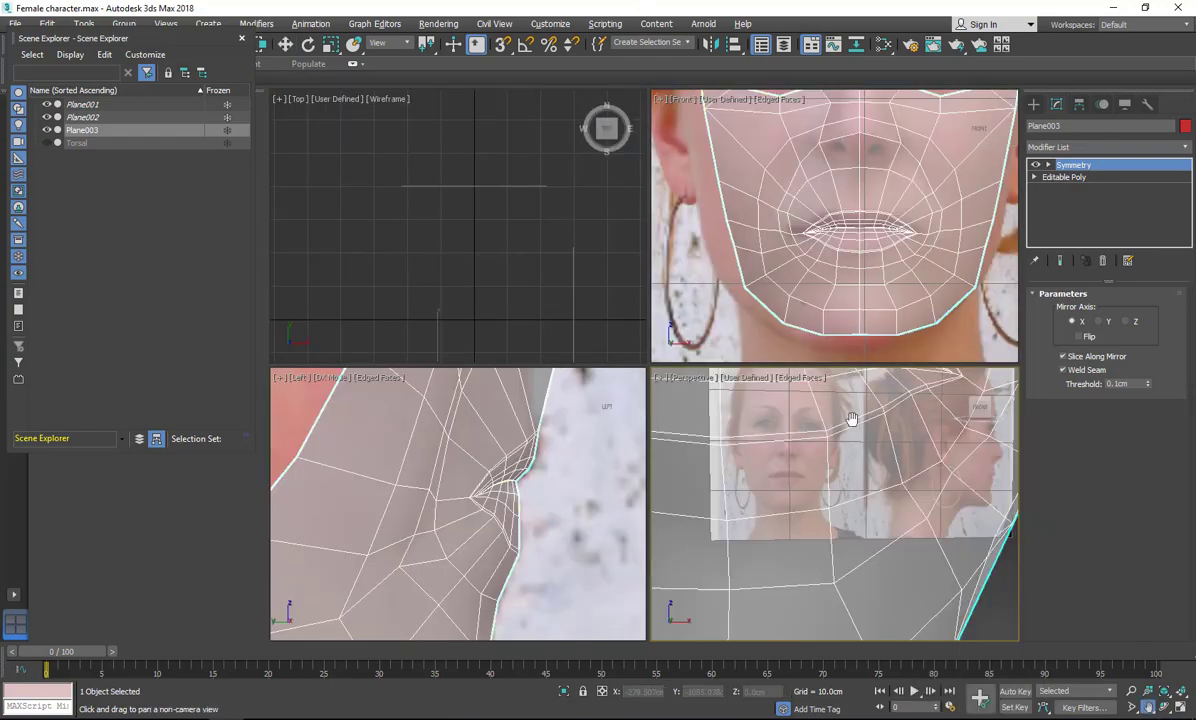
scroll(852, 419, down, 5)
mouse_move(852, 419)
middle_down()
mouse_move(817, 515)
mouse_move(780, 505)
mouse_move(868, 496)
mouse_move(864, 441)
middle_up()
key(alt+x)
scroll(842, 496, up, 6)
Preview the mirrored face with a TurboSmooth modifier and edged faces turned off in the perspective view.
click(1182, 149)
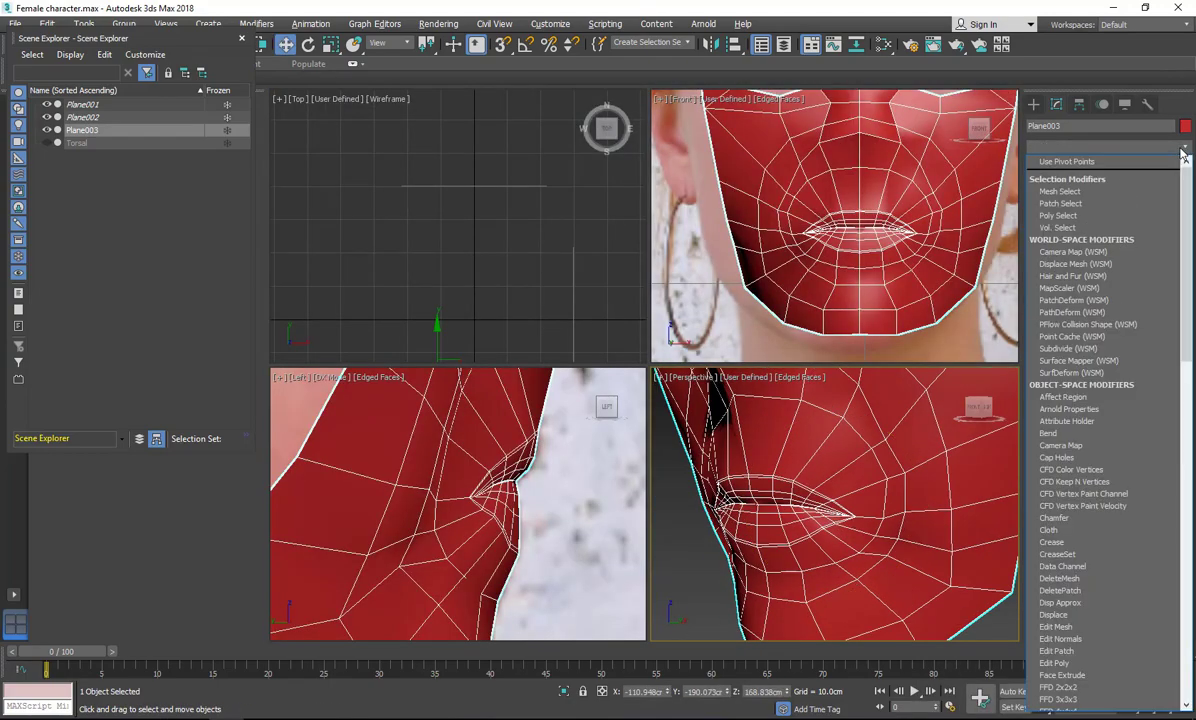
key(t)
click(1078, 465)
key(F4)
click(1163, 706)
drag(800, 485, 810, 455)
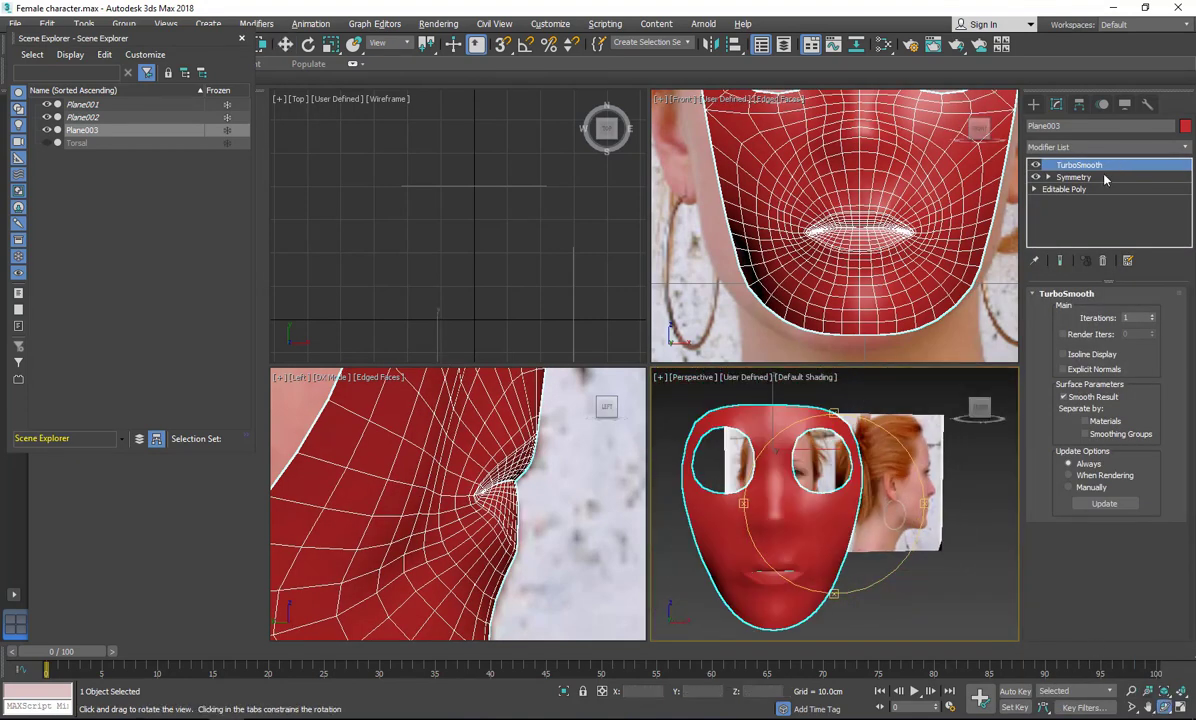
Hold the scene and replace the floating Scene Explorer with the docked Layer Explorer.
click(55, 23)
click(80, 98)
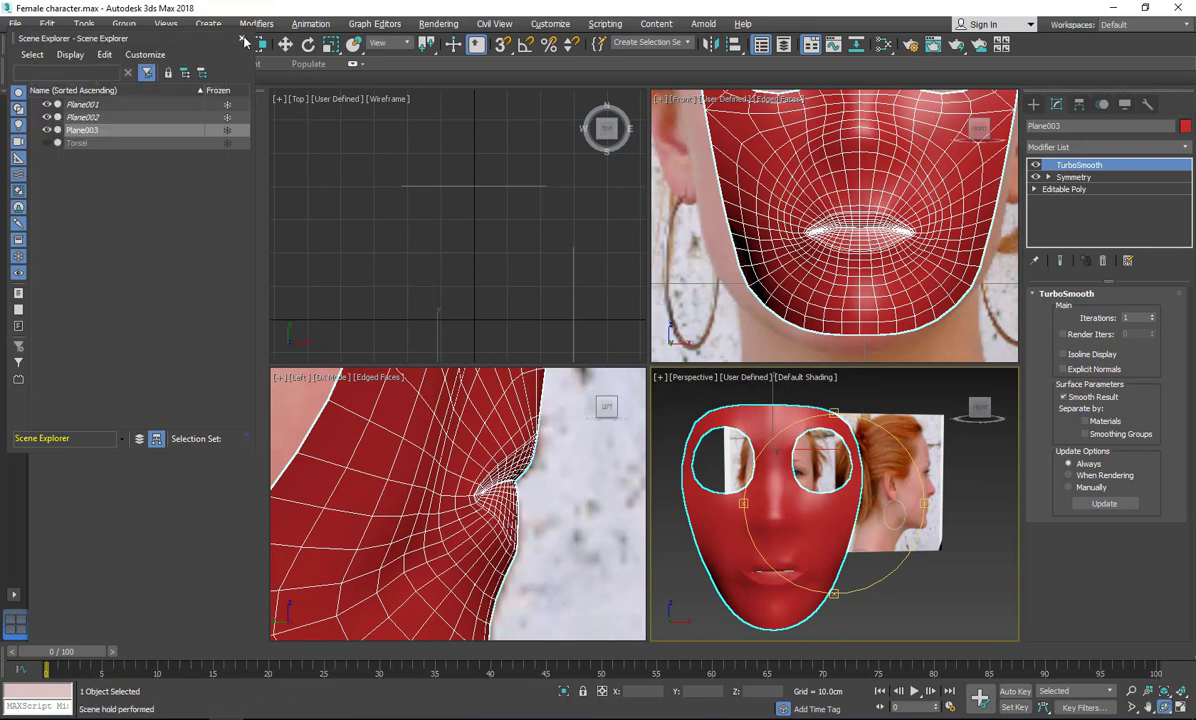
click(760, 44)
click(784, 44)
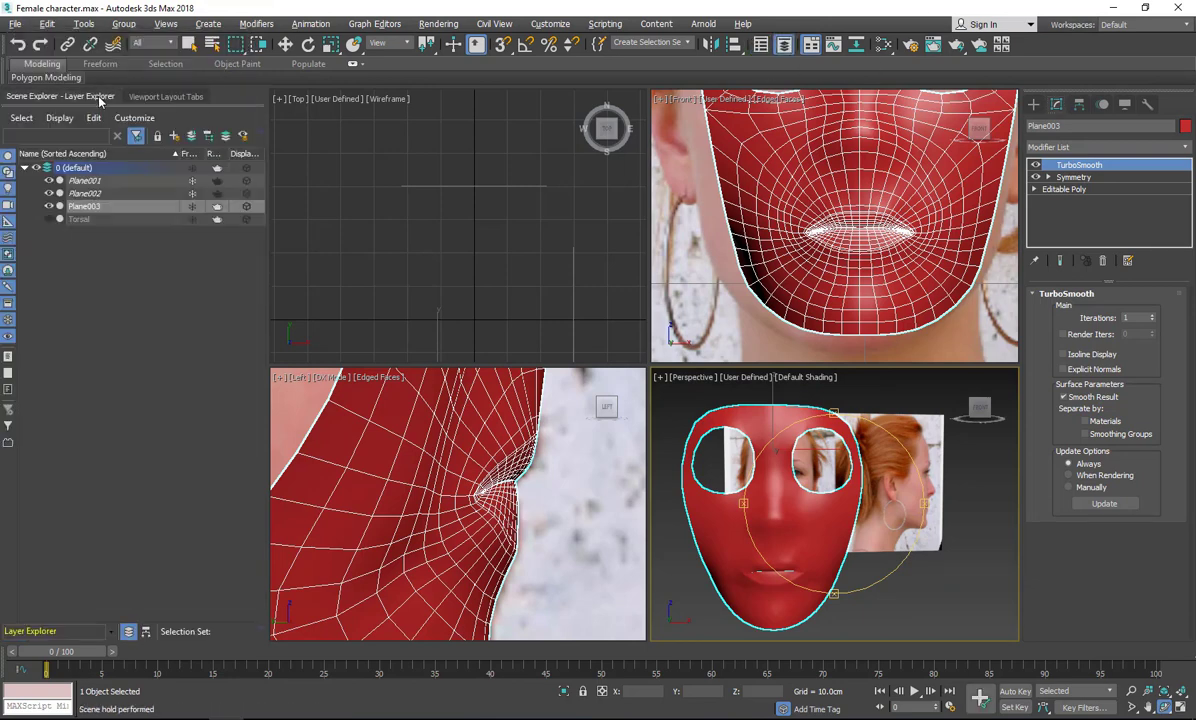
Delete the TurboSmooth modifier from the face and look over the unsmoothed mesh.
right_click(1078, 165)
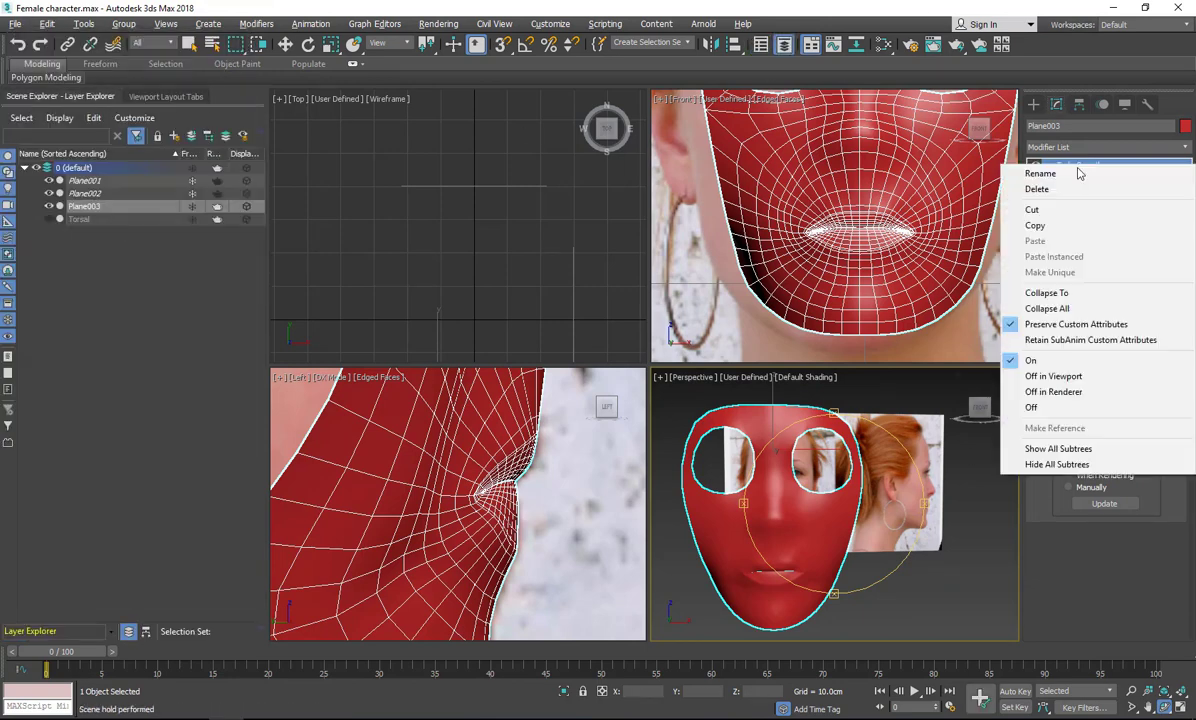
click(962, 187)
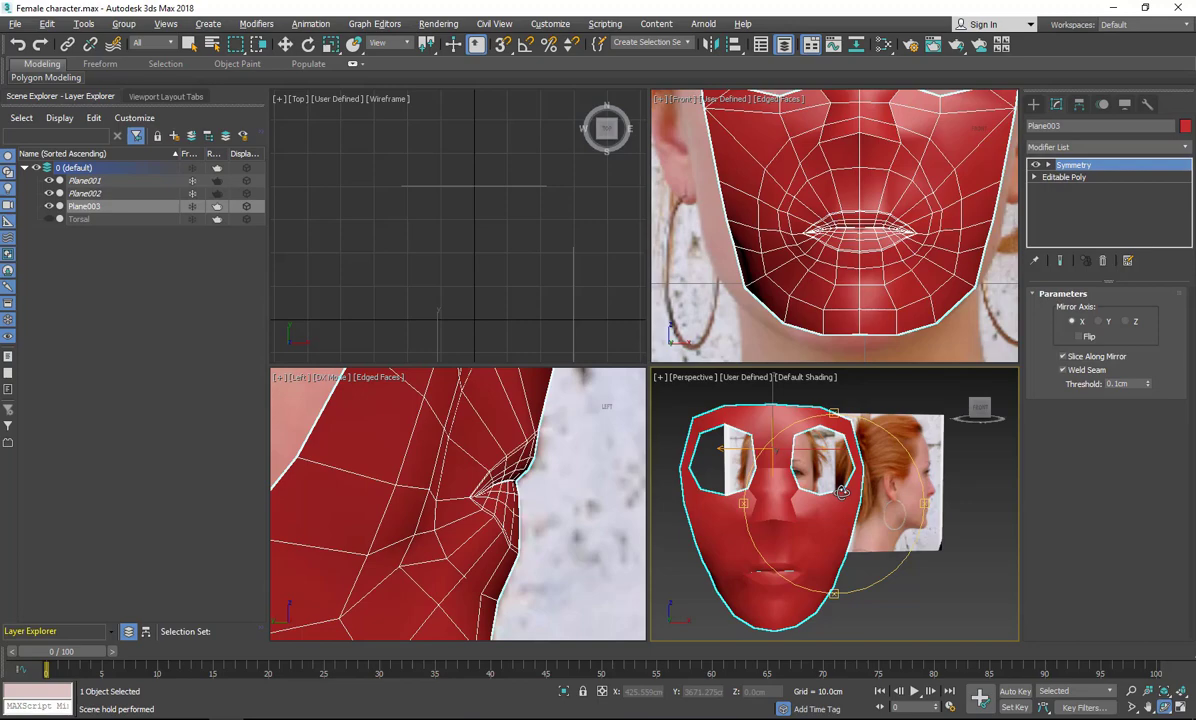
drag(872, 487, 820, 484)
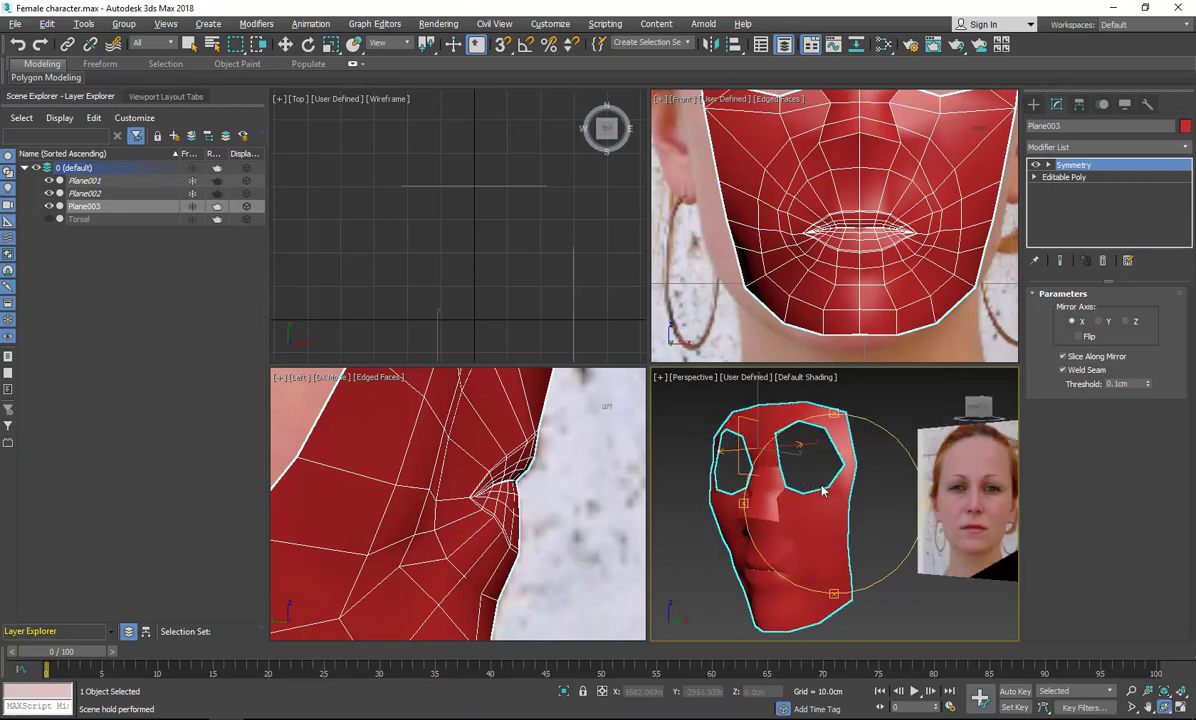
Turn the see-through display of the face back on so the eyes in the front reference photo can be traced.
right_click(800, 180)
key(alt+w)
middle_drag(796, 104, 674, 422)
scroll(680, 410, down, 3)
key(alt+x)
middle_drag(688, 352, 707, 274)
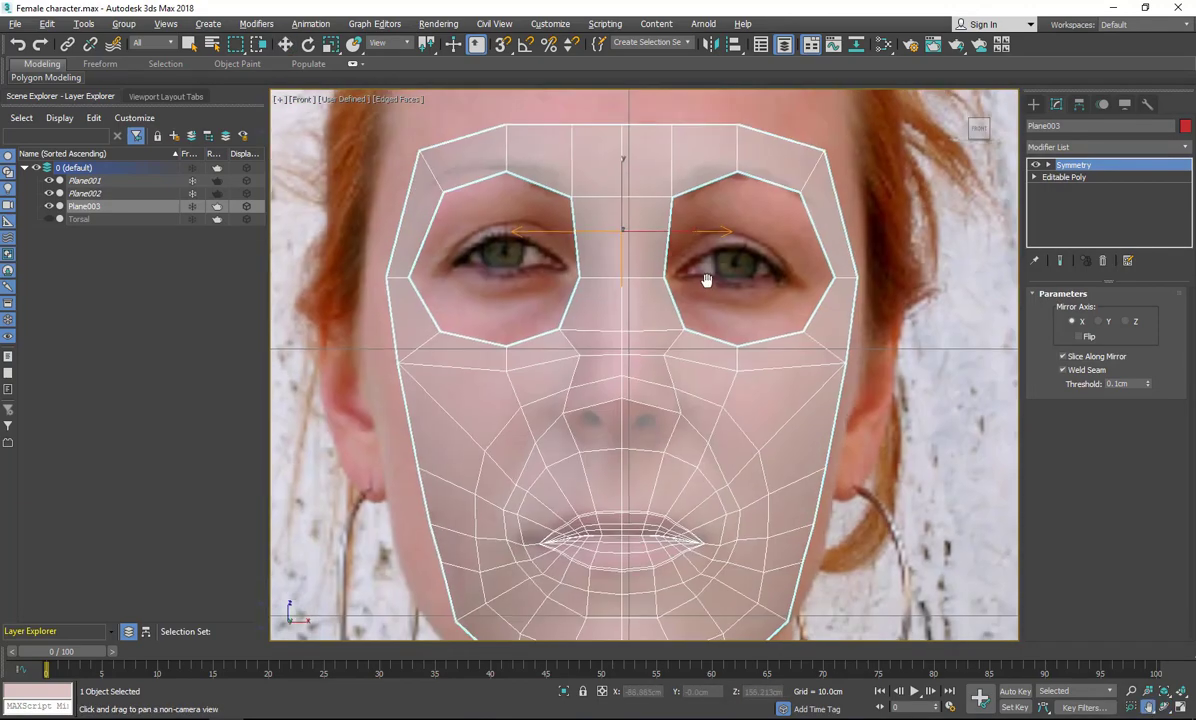
scroll(725, 292, up, 3)
Select the border of the eye hole on the Editable Poly and extend it inward as a new scaled-down ring of faces.
click(1086, 177)
key(2)
double_click(850, 183)
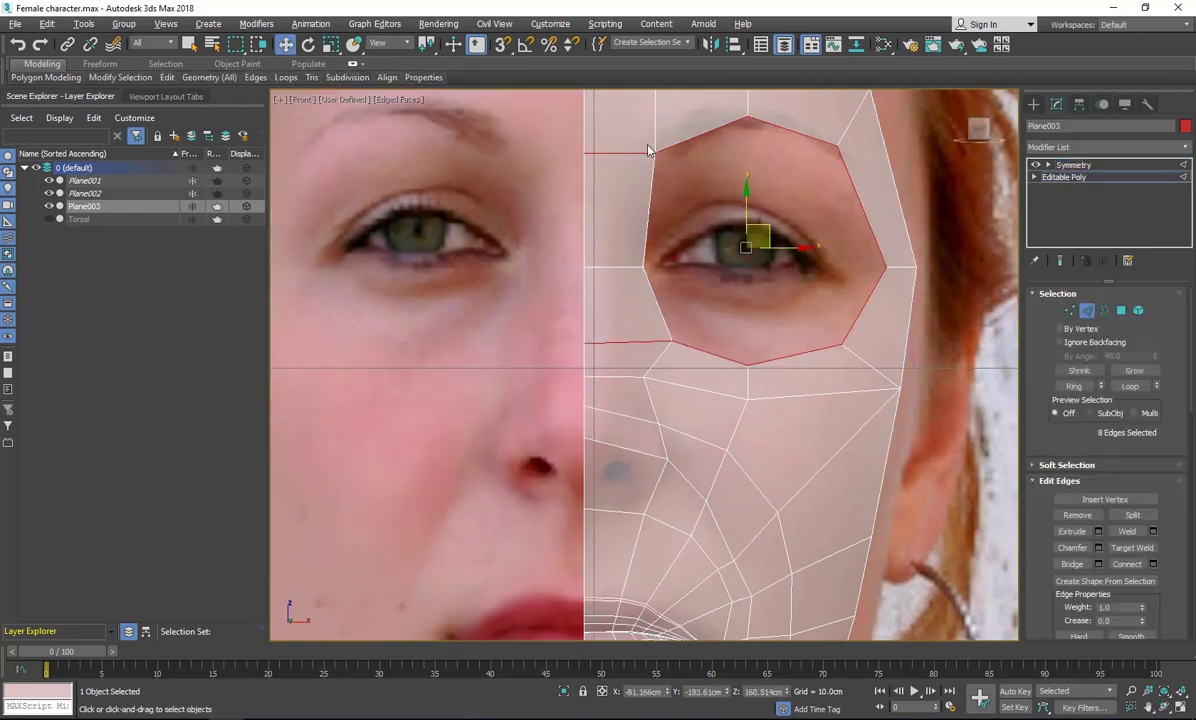
key(3)
click(330, 44)
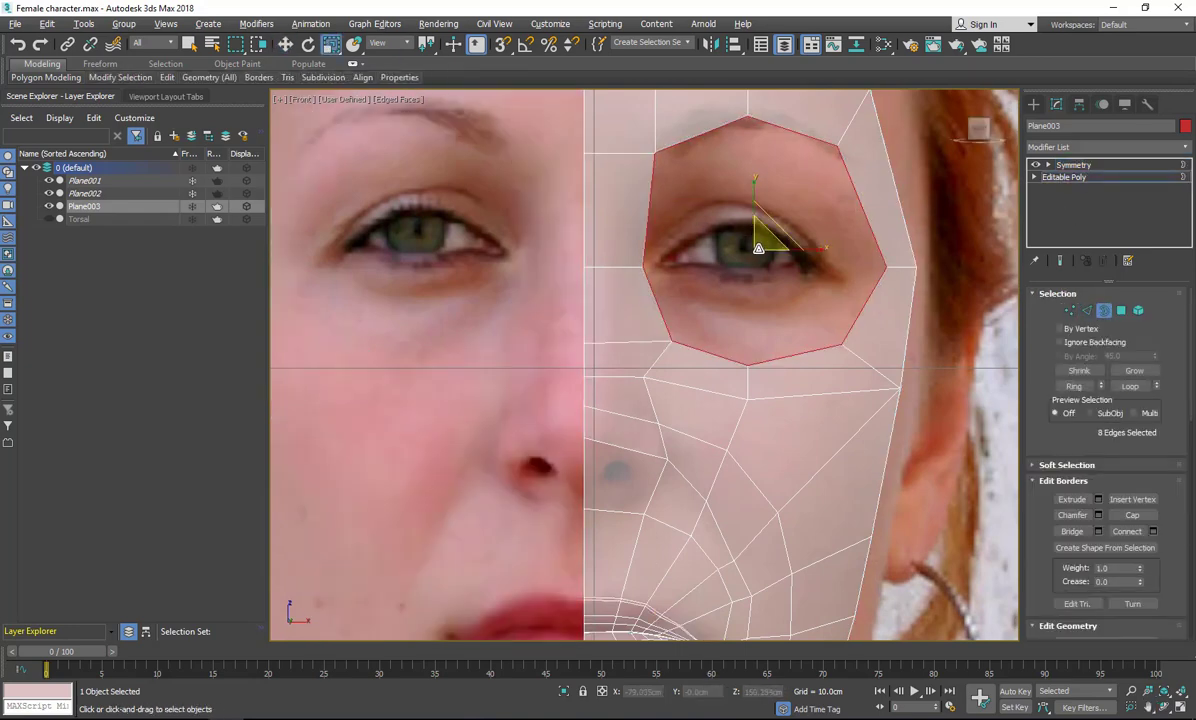
shift+drag(757, 238, 756, 263)
Move the ring's inner-corner vertices towards the nose and lower the inner and middle top vertices to the upper eyelid.
click(285, 44)
key(2)
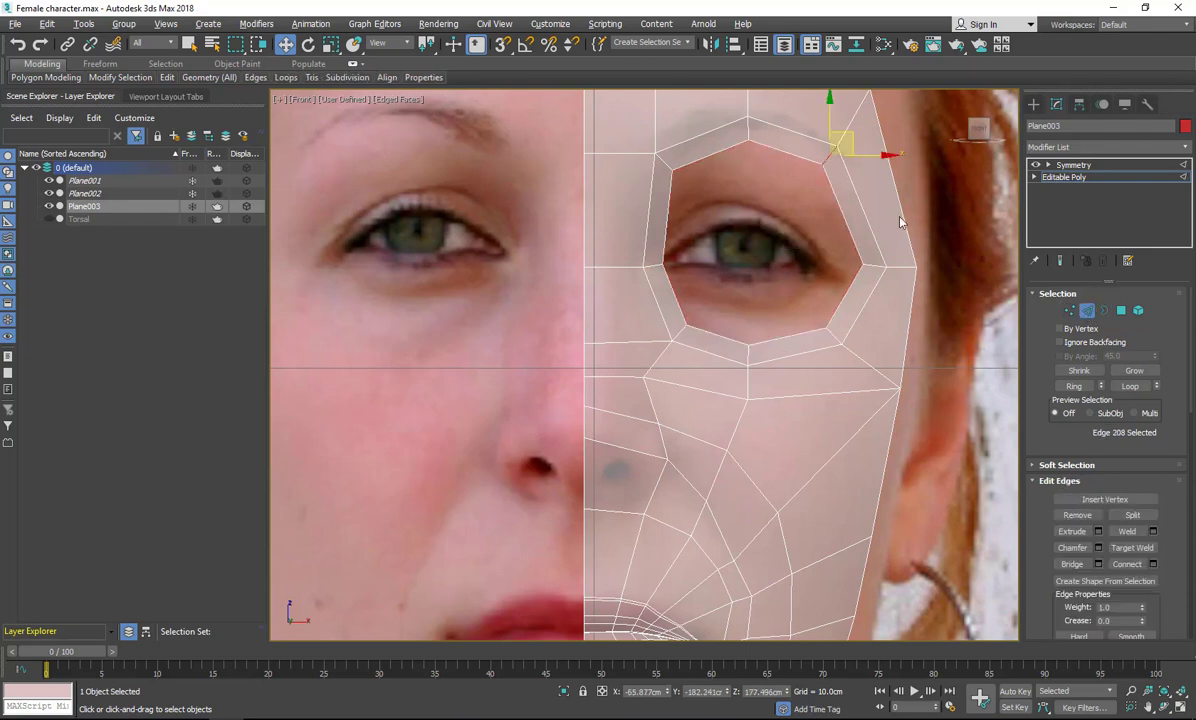
click(1073, 386)
click(1070, 310)
scroll(668, 342, up, 3)
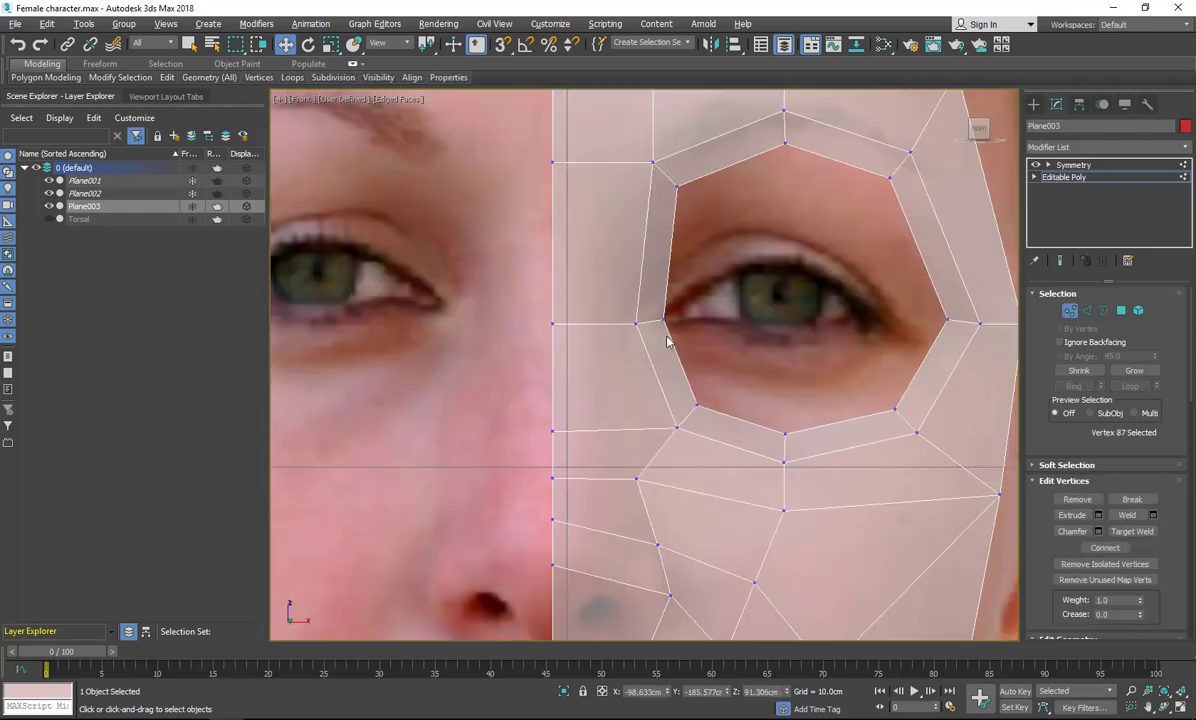
click(677, 187)
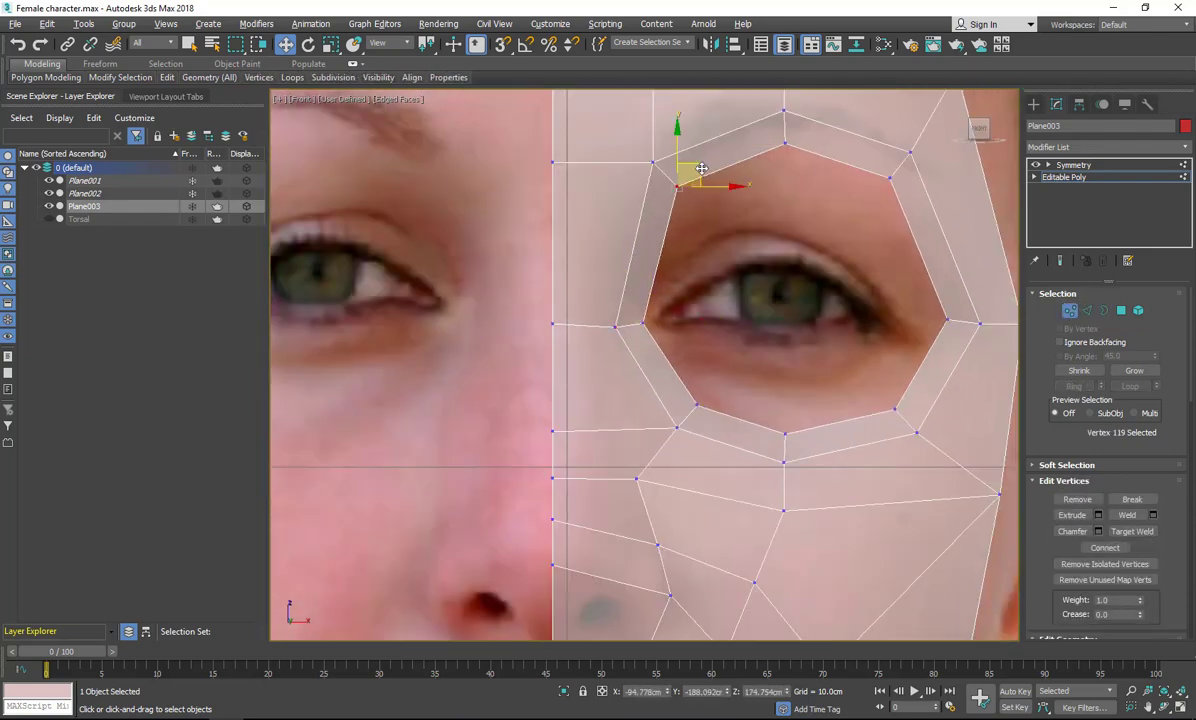
drag(693, 167, 693, 263)
click(785, 145)
drag(810, 126, 799, 207)
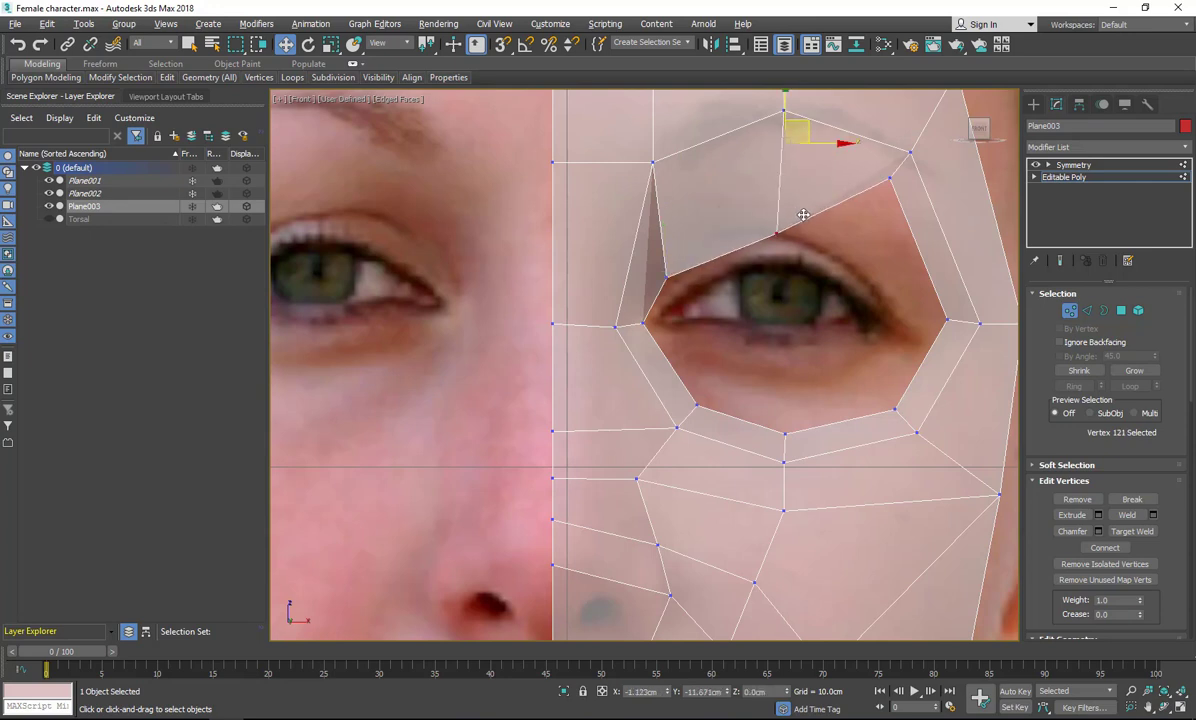
Move the eye opening's outer top vertex down to the upper lid and its outer vertex in to the eye's outer corner.
click(889, 180)
drag(918, 161, 878, 246)
click(946, 320)
drag(968, 297, 932, 312)
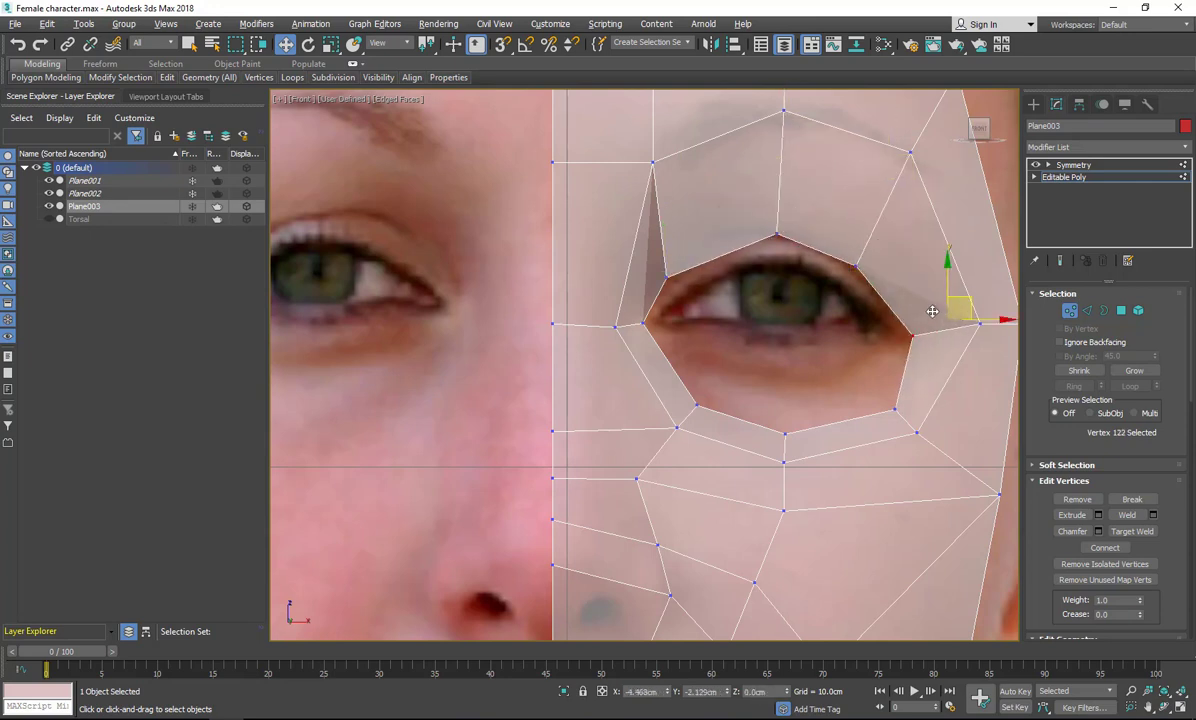
Raise the three bottom vertices of the eye opening to follow the lower eyelid in the front reference.
drag(884, 445, 896, 355)
key(ctrl+z)
click(895, 408)
drag(772, 408, 808, 438)
drag(802, 406, 802, 372)
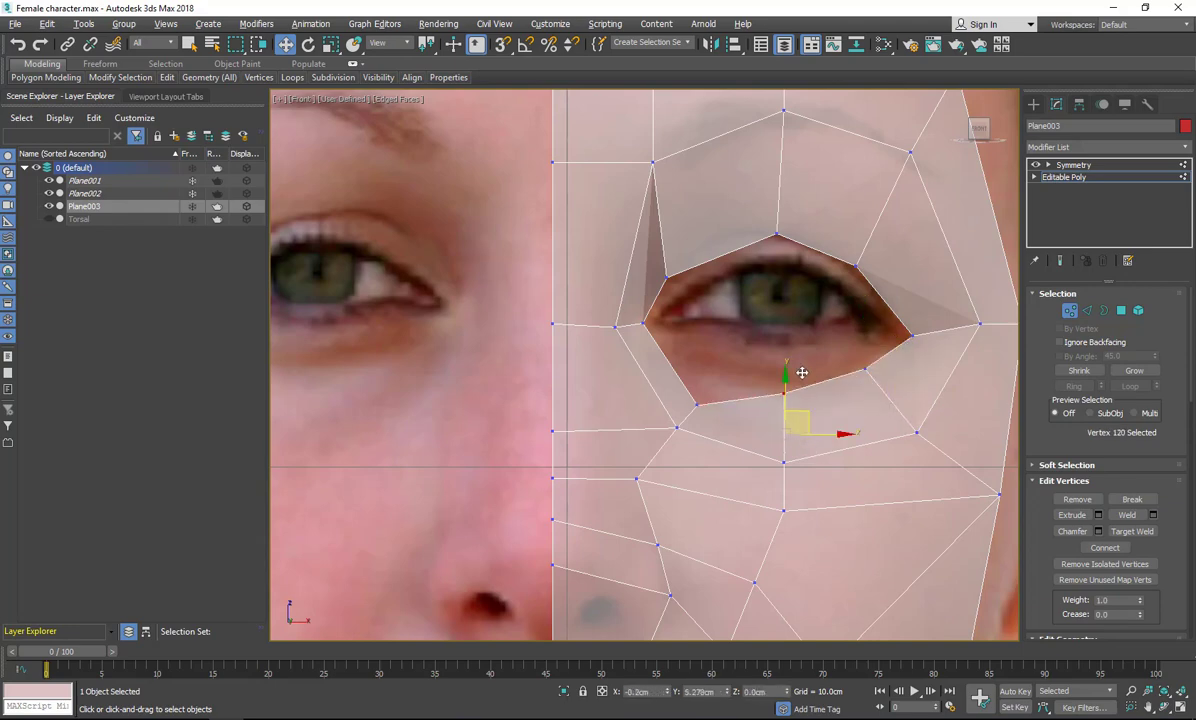
drag(695, 398, 725, 348)
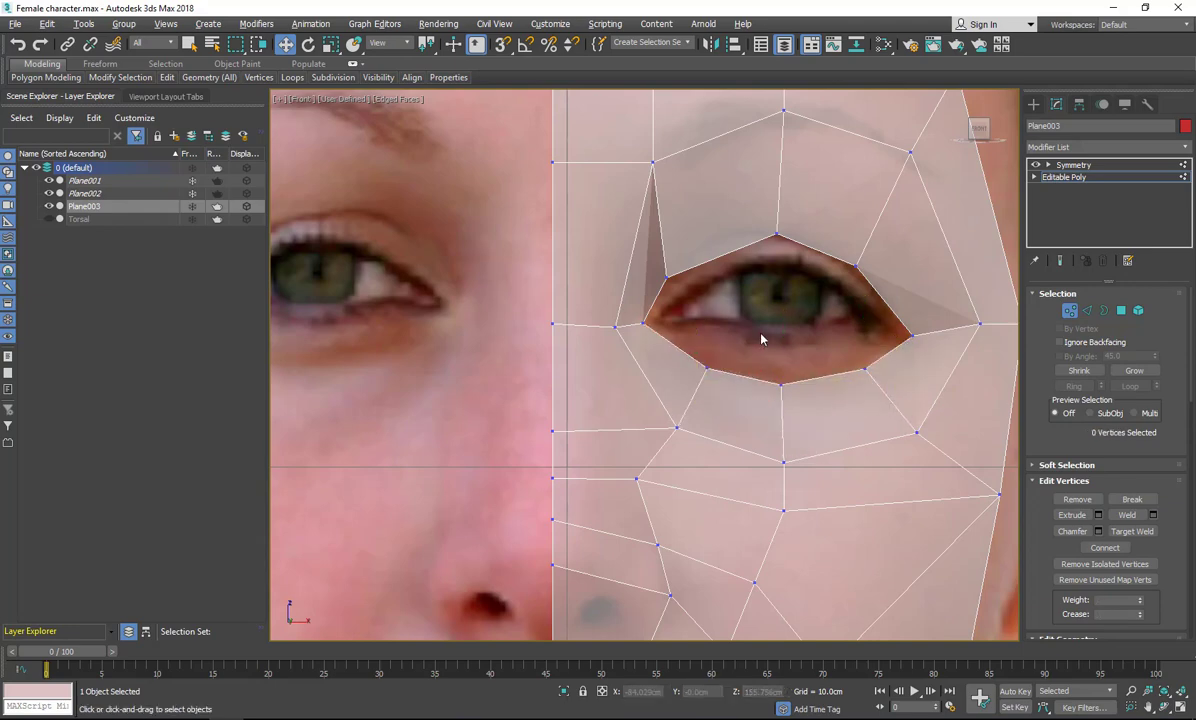
Move the eye opening's inner-corner vertex slightly backward in the side view.
key(alt+w)
click(831, 205)
middle_drag(382, 470, 422, 489)
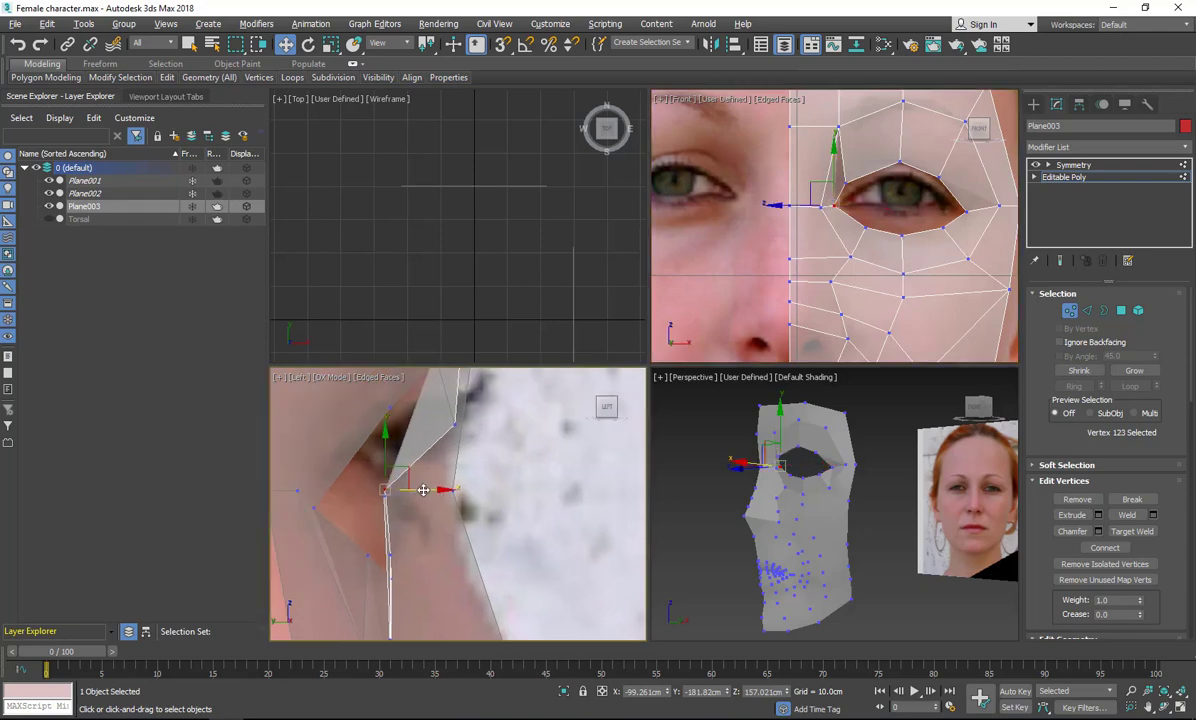
drag(422, 488, 414, 488)
Shift the outer upper-lid vertex of the eye opening slightly backward in the side view.
click(845, 183)
scroll(480, 438, up, 4)
scroll(550, 382, down, 4)
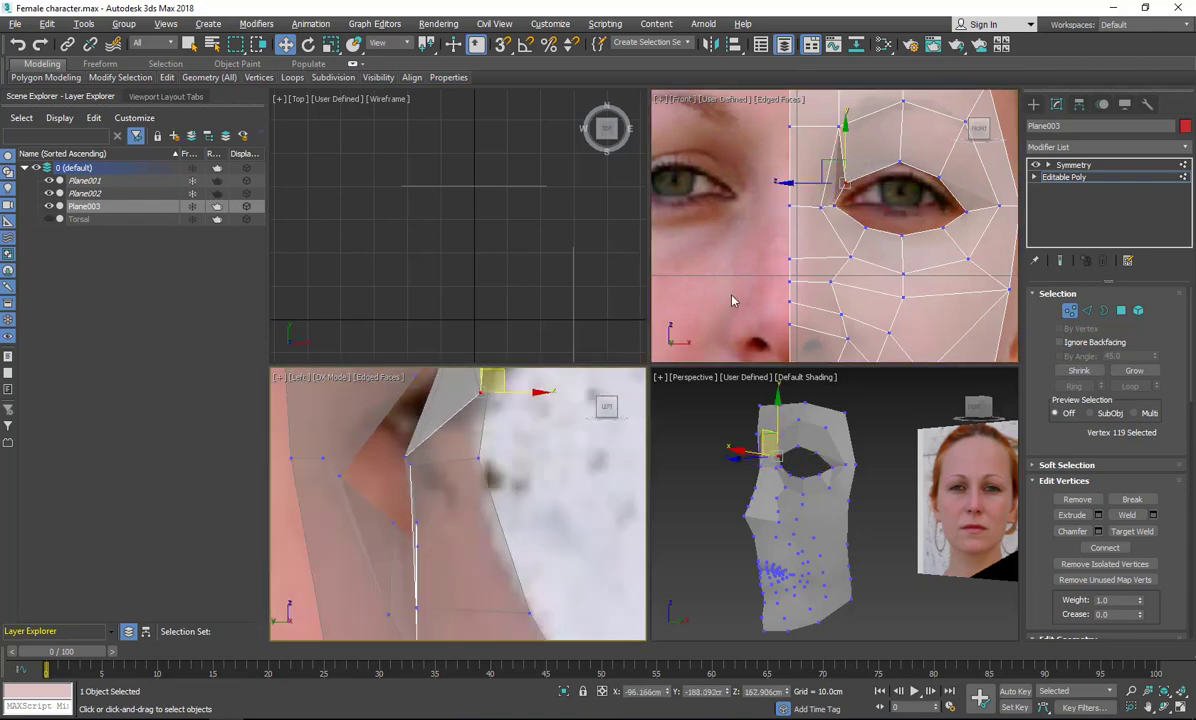
click(964, 211)
middle_drag(415, 478, 455, 534)
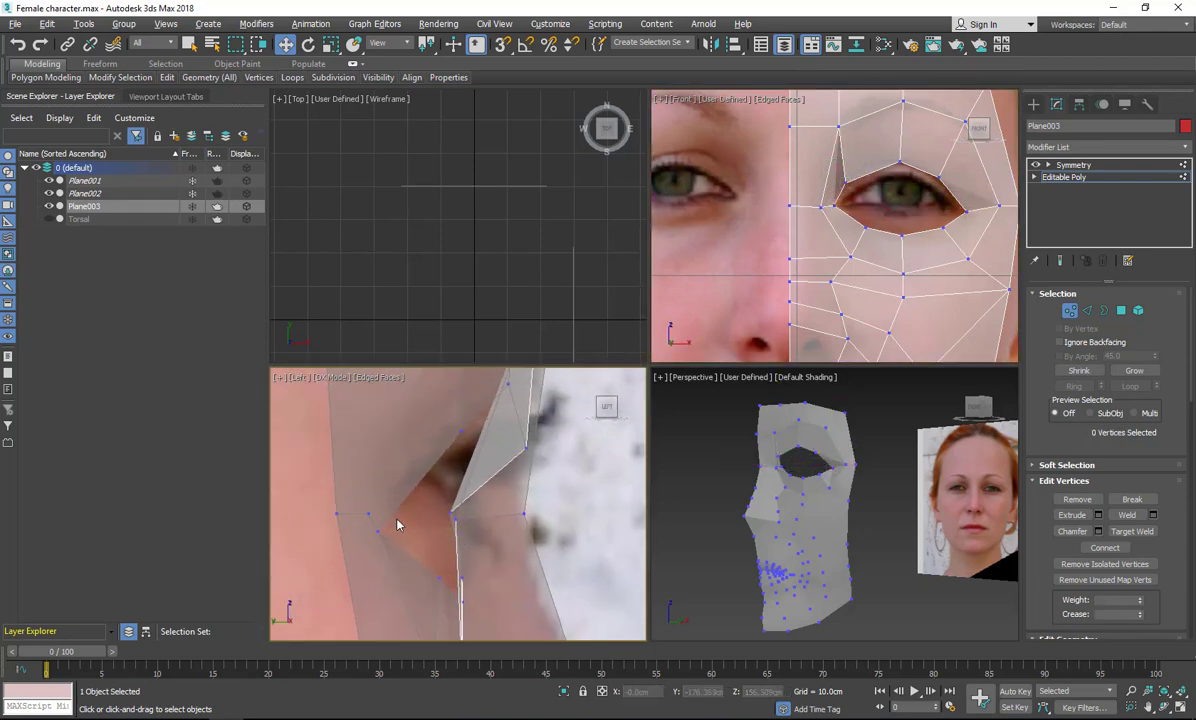
click(938, 179)
drag(480, 418, 477, 417)
Move the middle and inner upper-lid vertices of the eye opening backward in the side view.
click(903, 162)
middle_drag(542, 463, 457, 512)
click(901, 162)
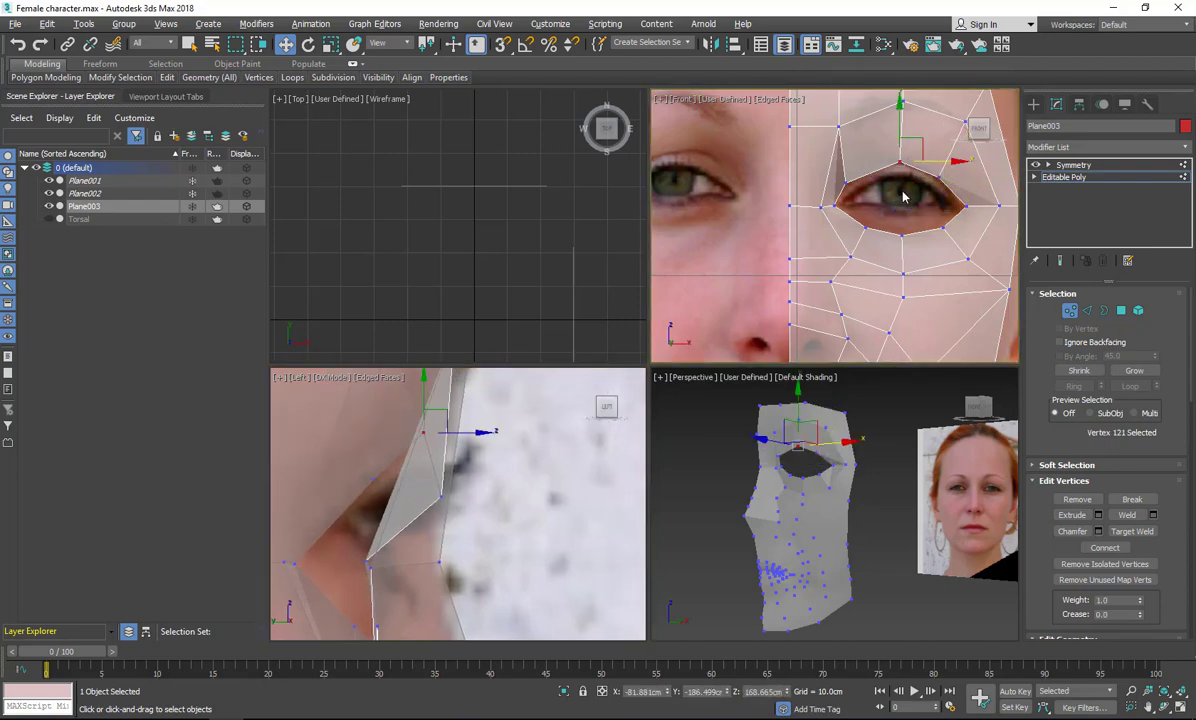
right_click(470, 457)
drag(448, 424, 445, 424)
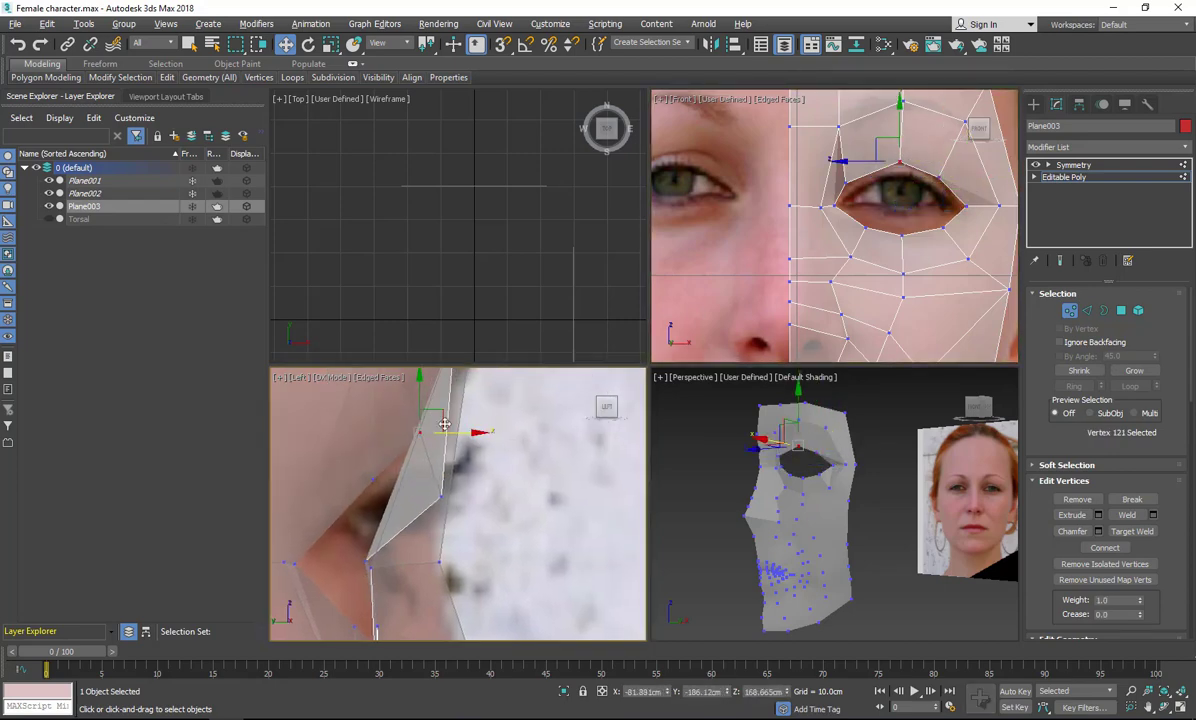
click(843, 182)
right_click(453, 496)
drag(453, 496, 443, 469)
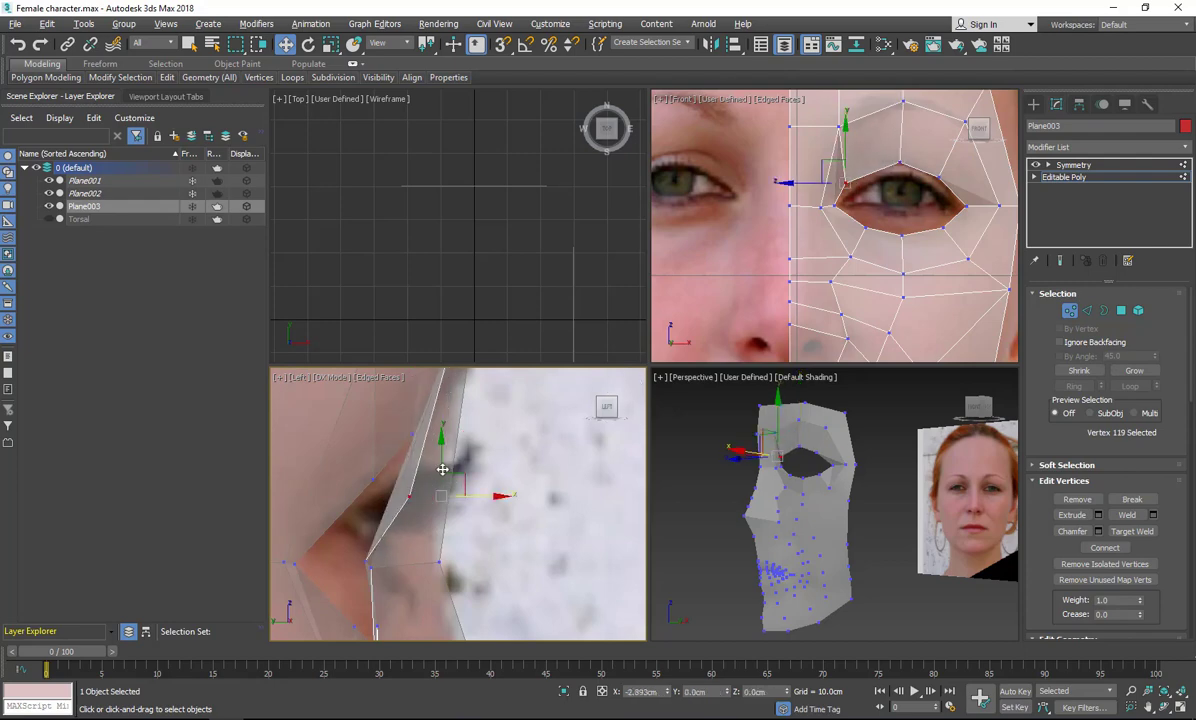
Move the inner and middle lower-lid vertices of the eye opening backward in the side view.
click(866, 227)
middle_drag(401, 637, 422, 543)
drag(431, 529, 410, 527)
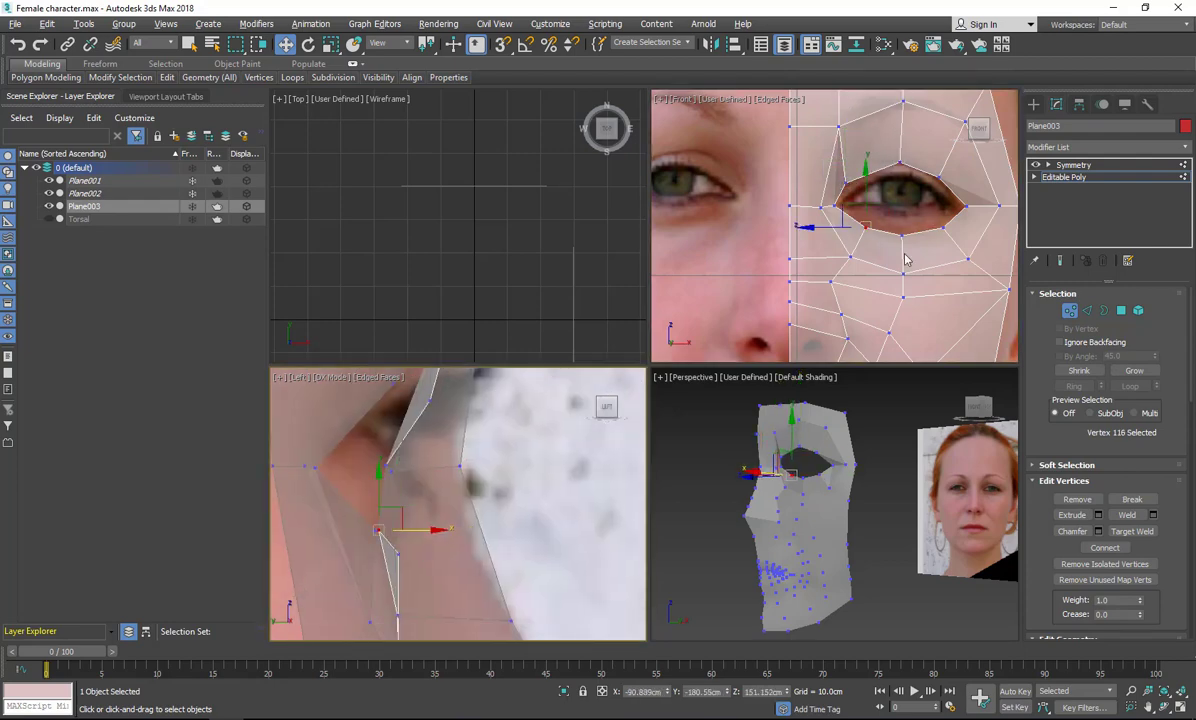
click(900, 233)
right_click(431, 552)
click(375, 531)
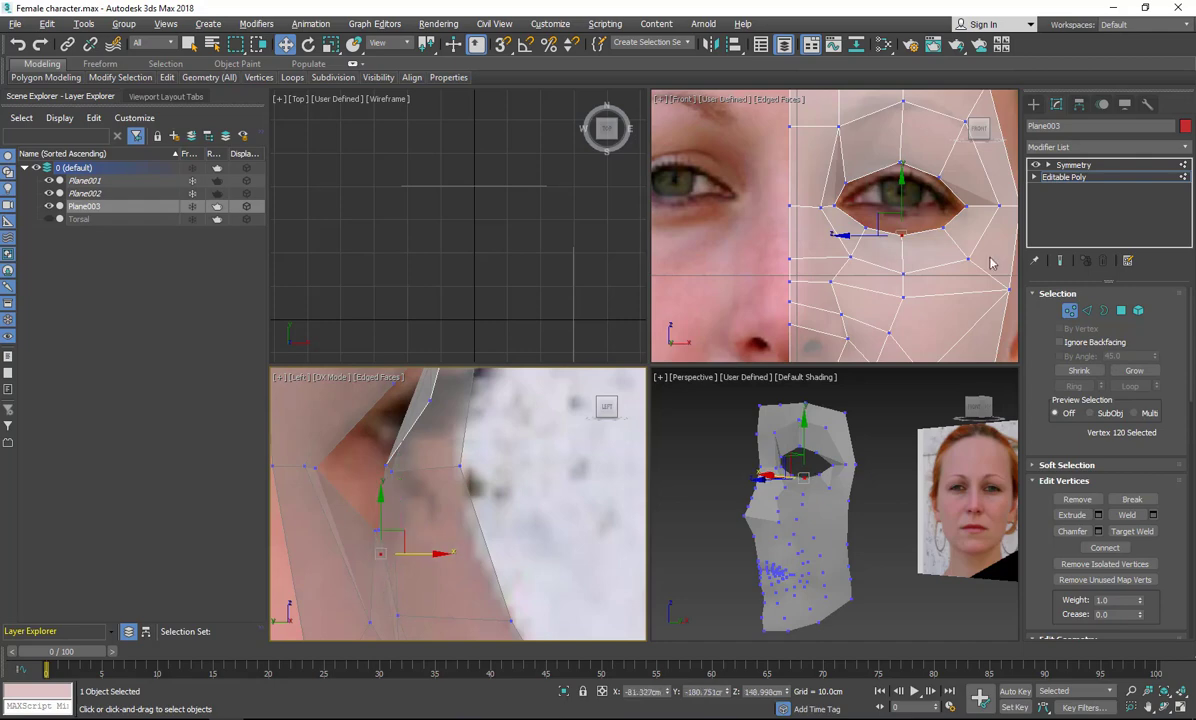
Raise the eye opening's outer-corner vertex slightly in the front view and check the eye socket's shape in perspective.
click(964, 206)
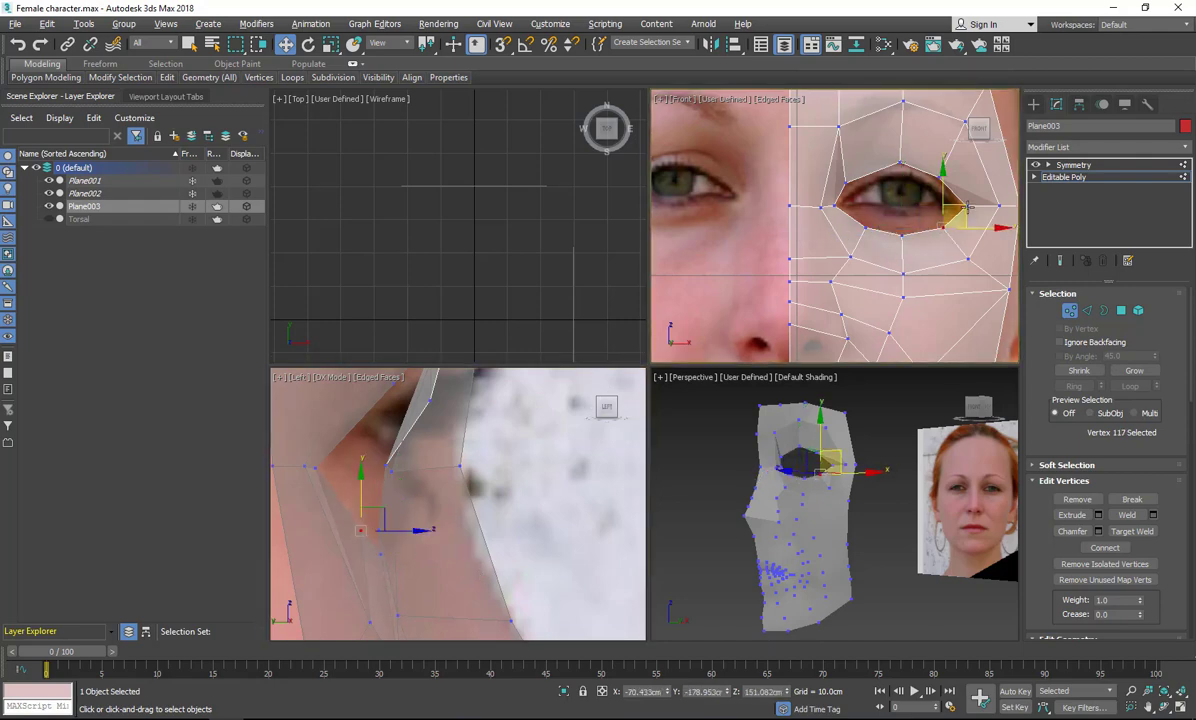
click(836, 206)
right_click(462, 490)
scroll(461, 488, down, 2)
click(880, 600)
click(1163, 703)
drag(800, 500, 780, 470)
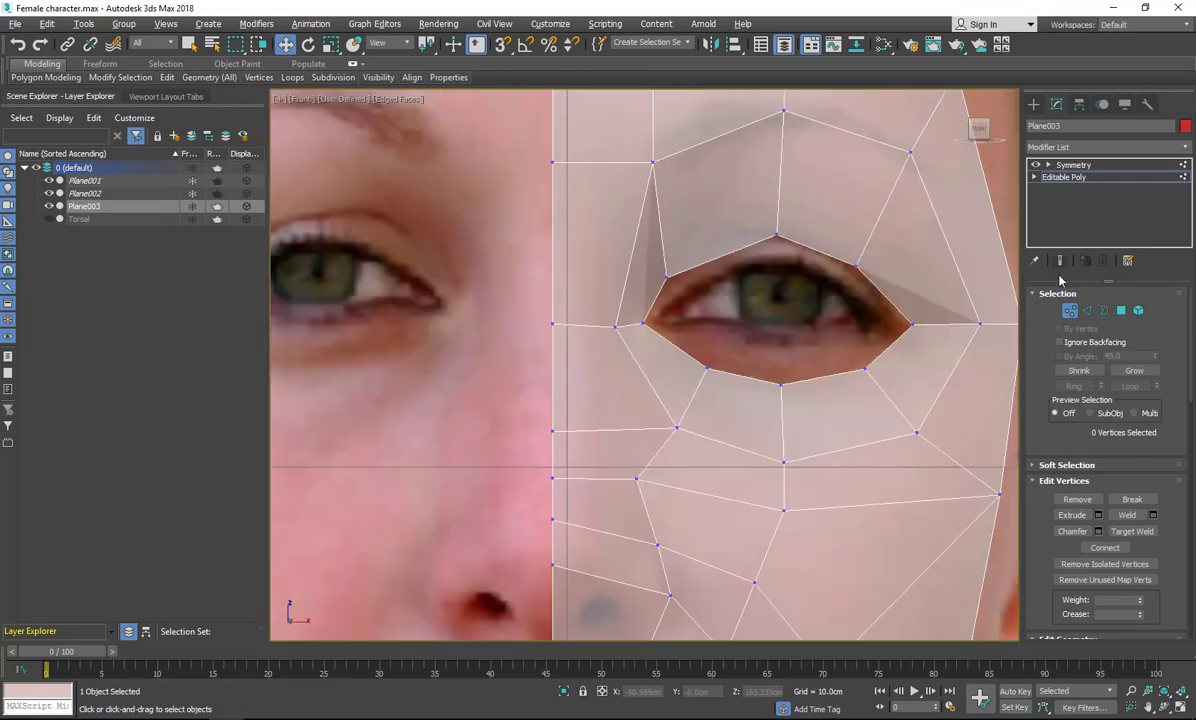
Extrude the eye opening's border edges inward by scaling a copy, forming a thin rim around the eye in the front view.
click(1087, 310)
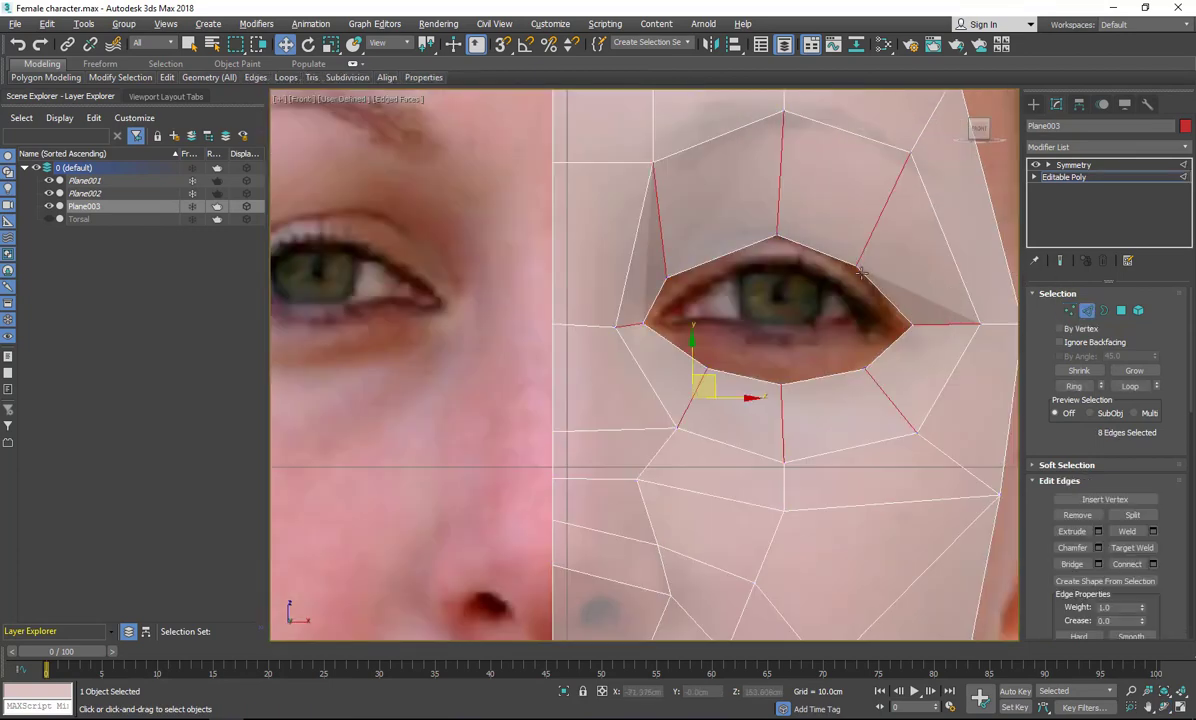
double_click(864, 274)
click(330, 44)
shift+drag(786, 306, 776, 323)
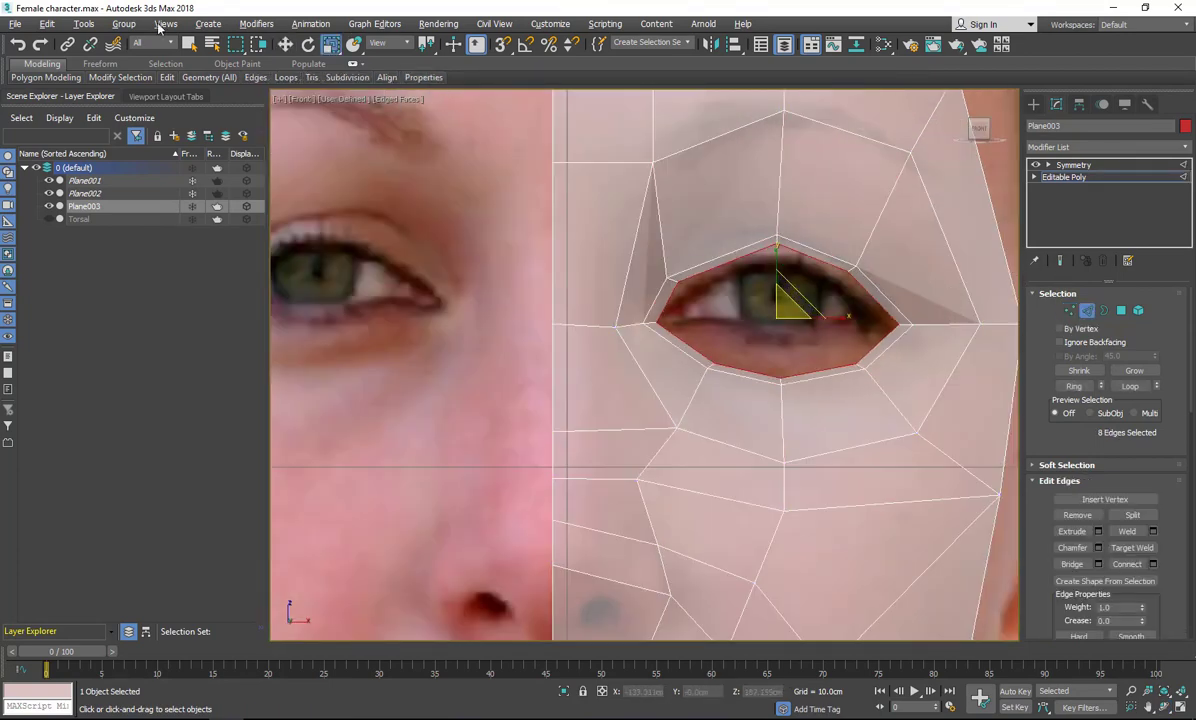
key(w)
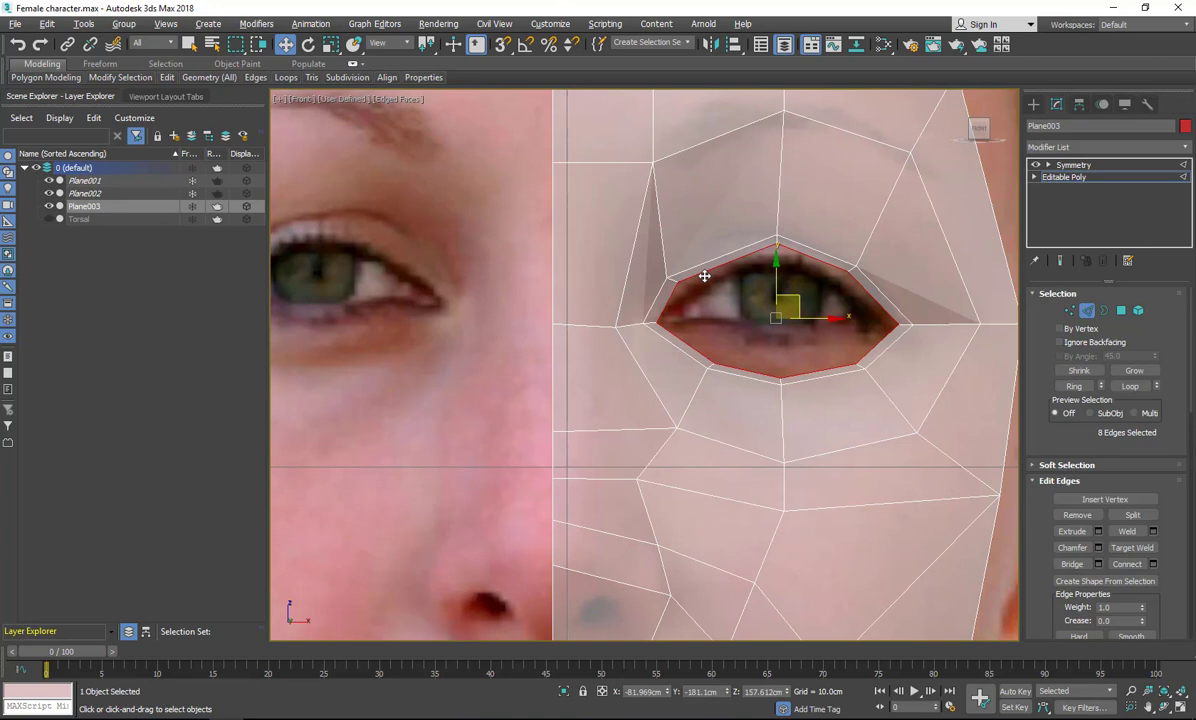
Lower the inner, middle and outer upper-lid vertices of the new rim onto the eye's upper lash line in the front view.
click(1069, 310)
click(669, 278)
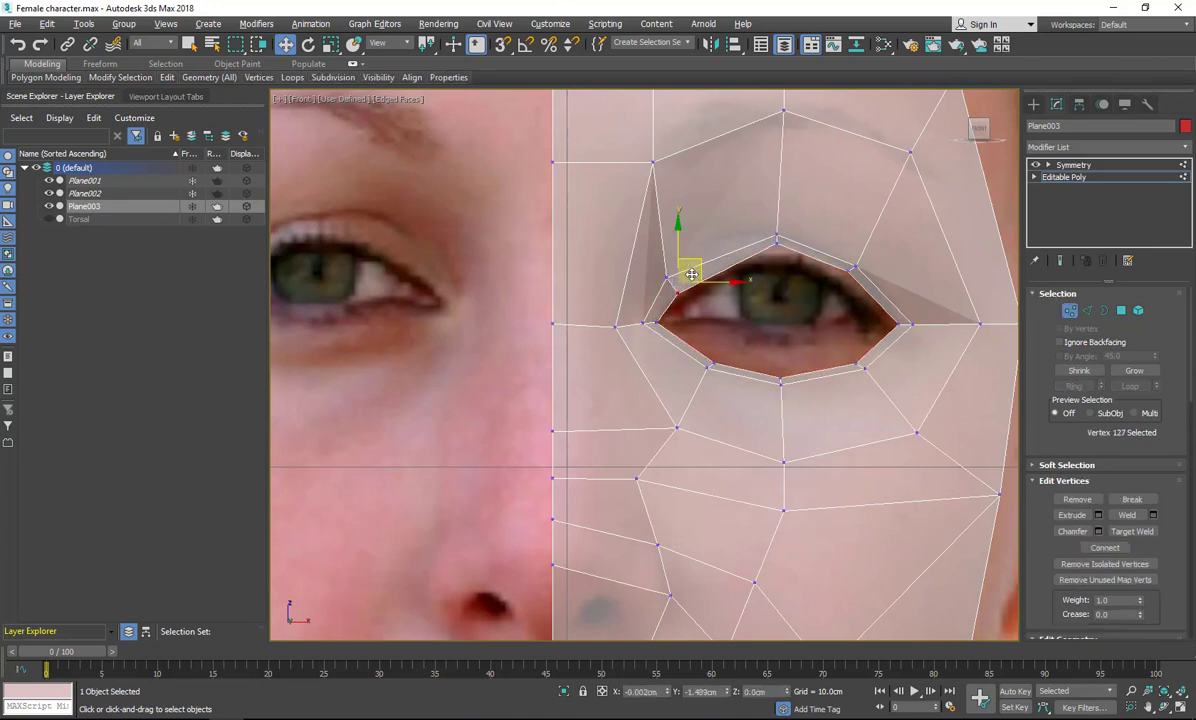
click(1087, 310)
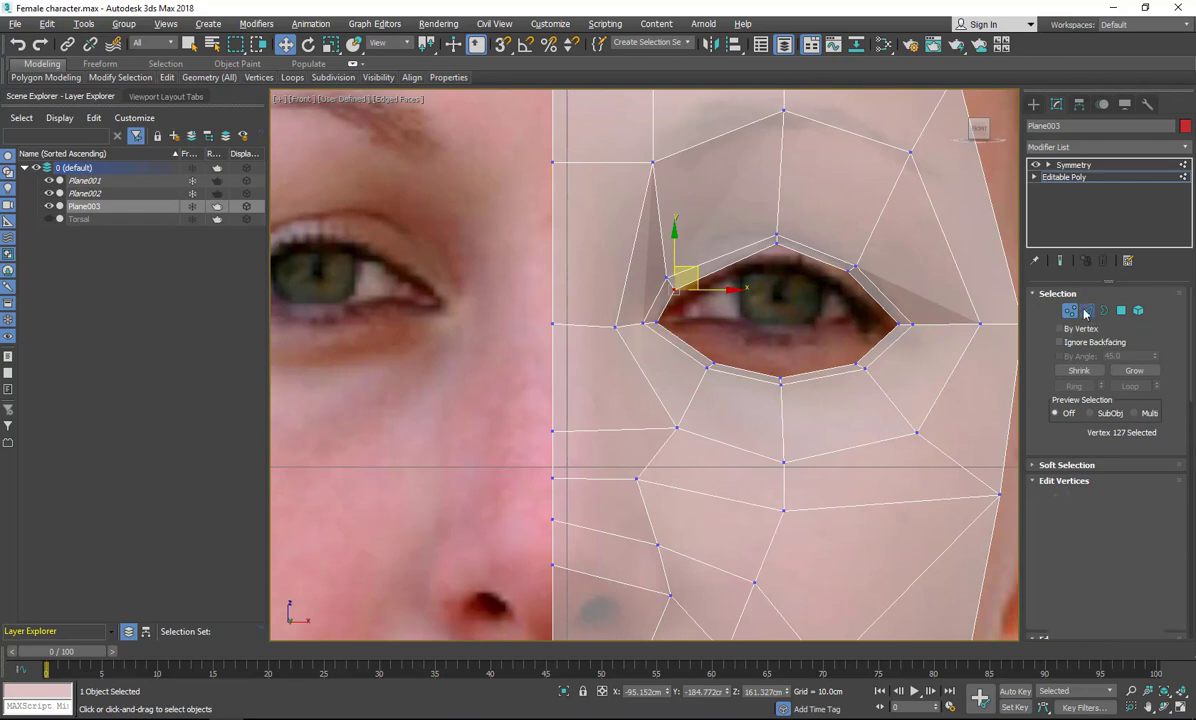
key(alt+w)
right_click(994, 286)
key(alt+w)
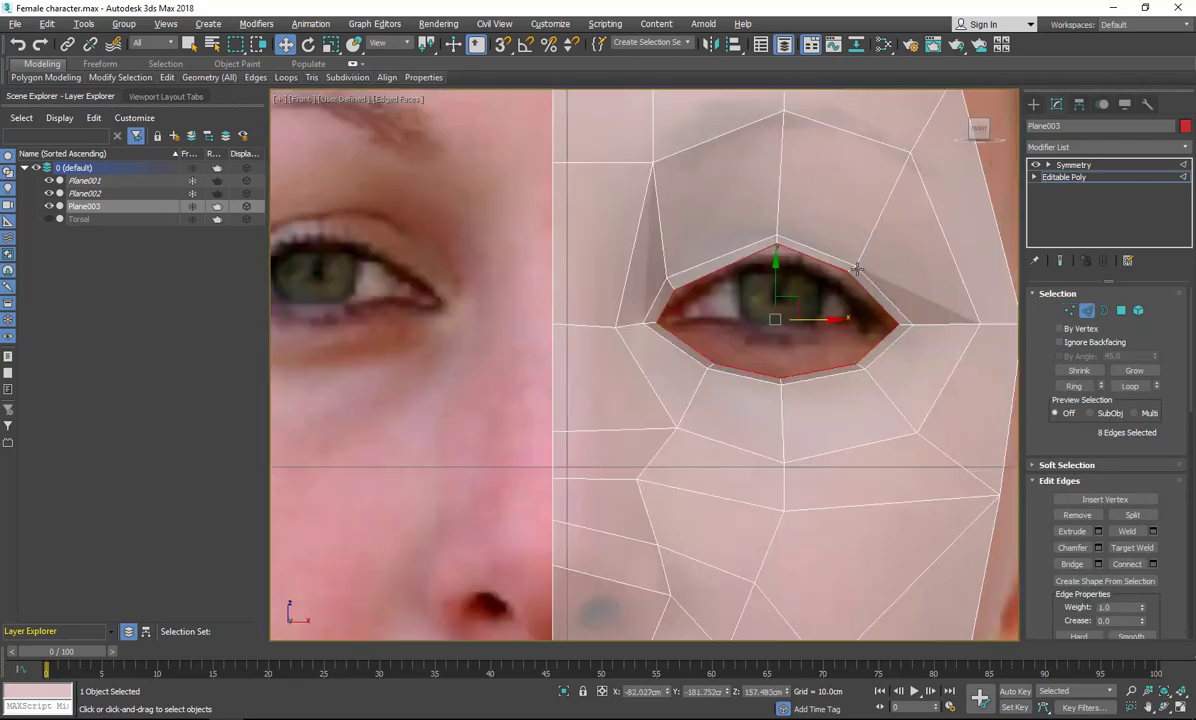
key(1)
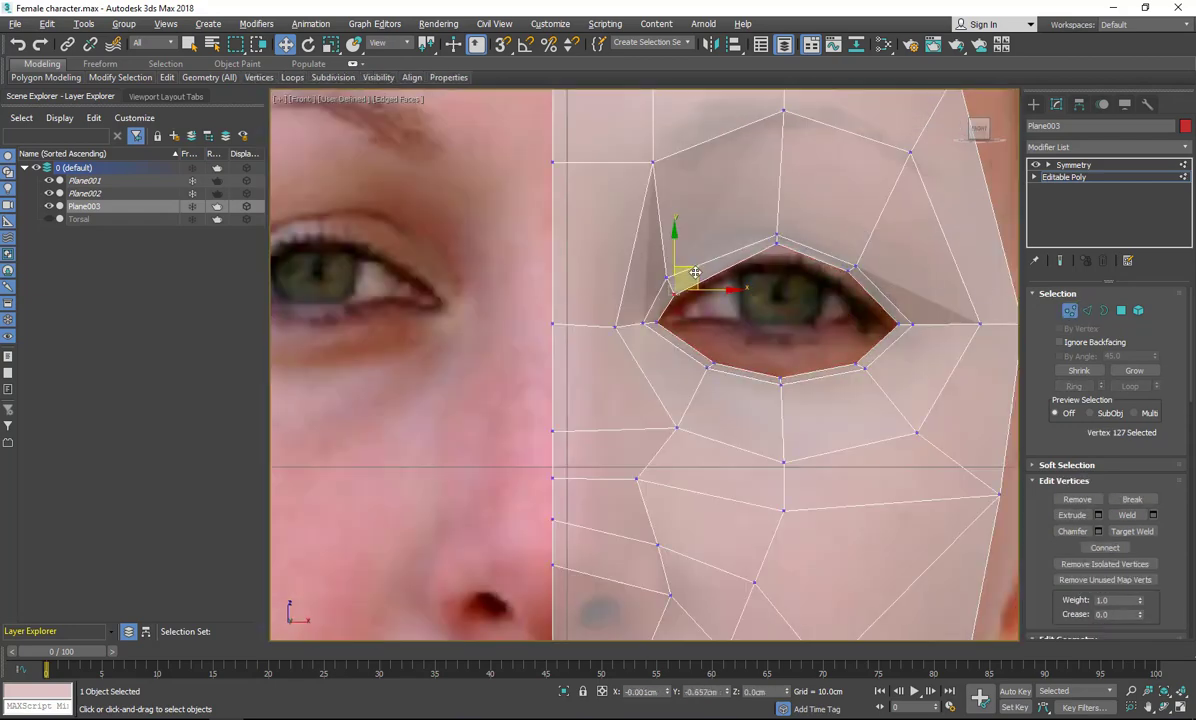
click(776, 236)
click(848, 266)
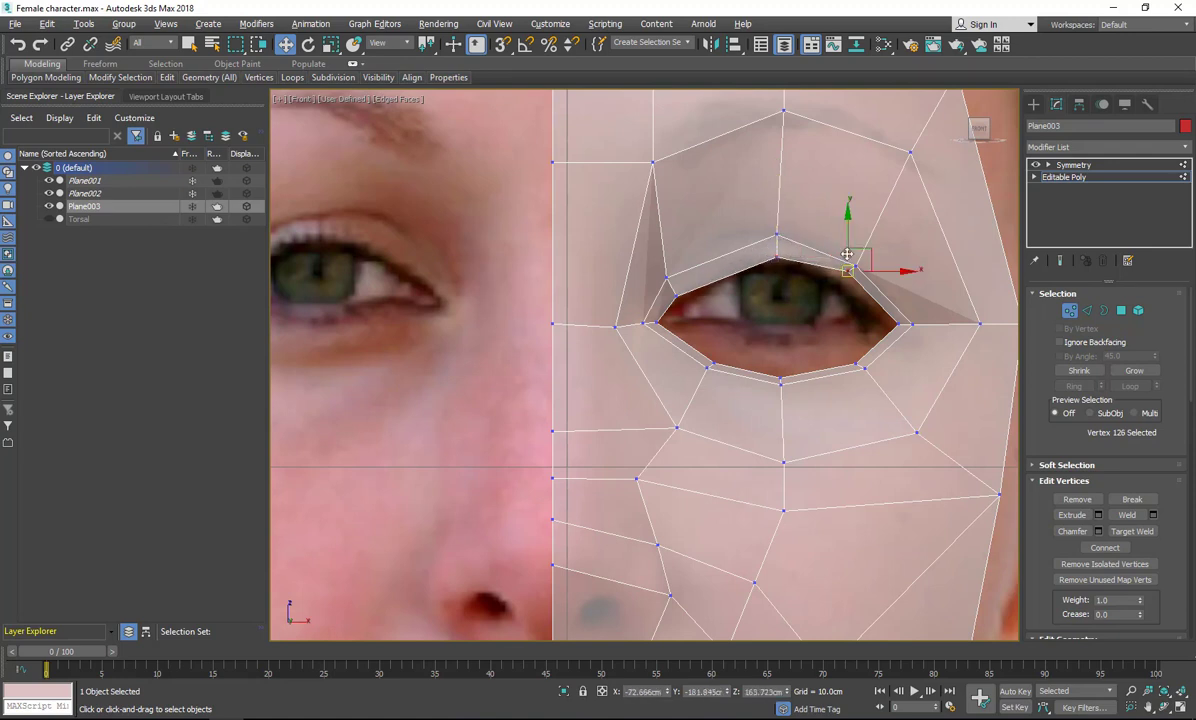
drag(855, 259, 856, 261)
Raise the outer, middle and inner lower-lid vertices of the new rim to the lower edge of the reference eye.
click(898, 324)
drag(858, 363, 855, 354)
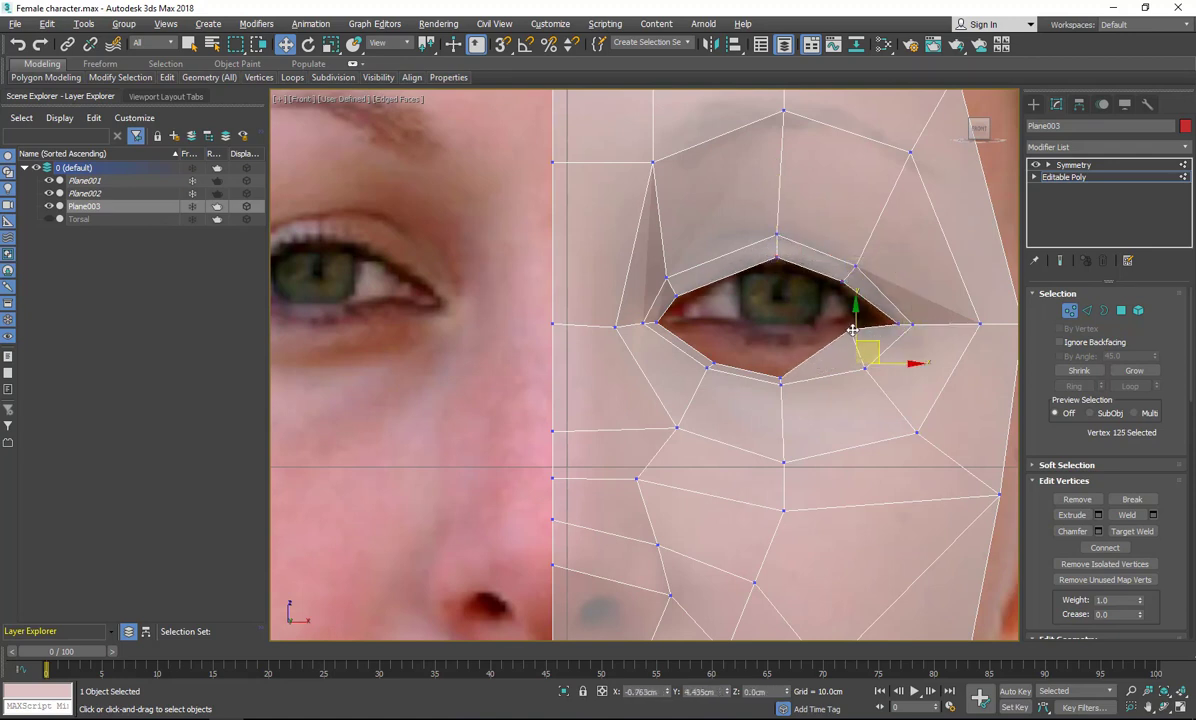
click(781, 381)
drag(781, 381, 781, 326)
click(707, 368)
drag(707, 368, 710, 322)
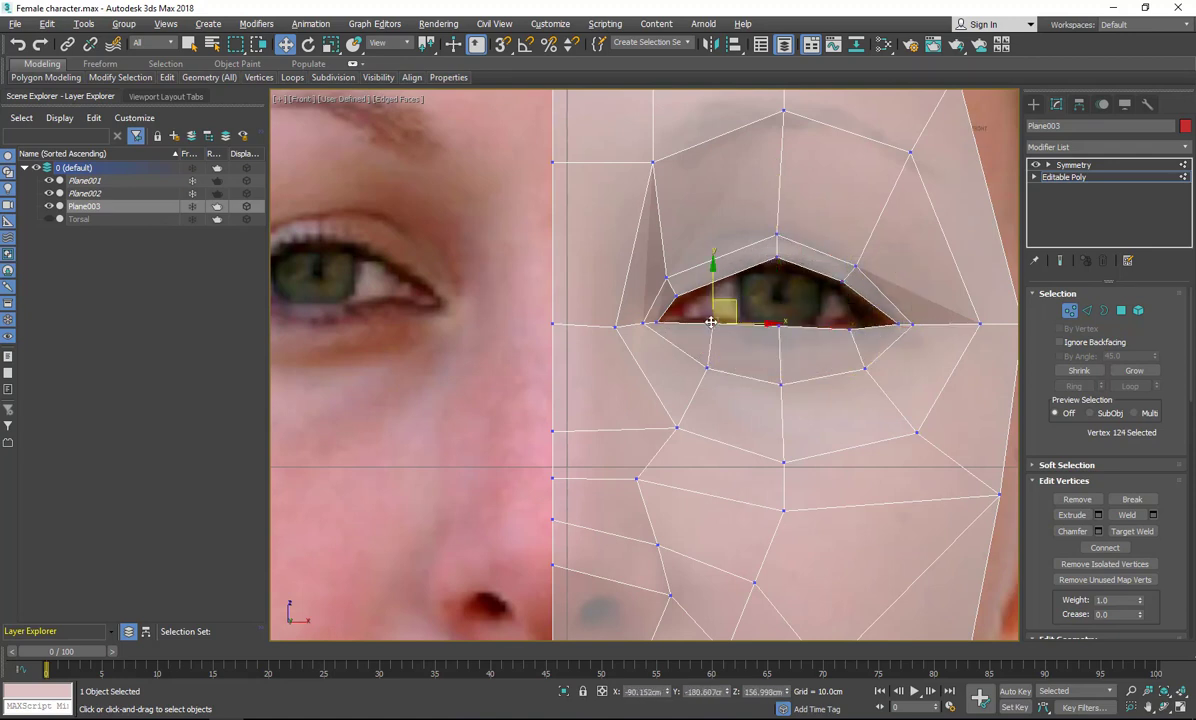
Connect the ring of edges across the eyelid rim with one segment.
click(770, 300)
click(1087, 310)
click(861, 354)
click(1074, 386)
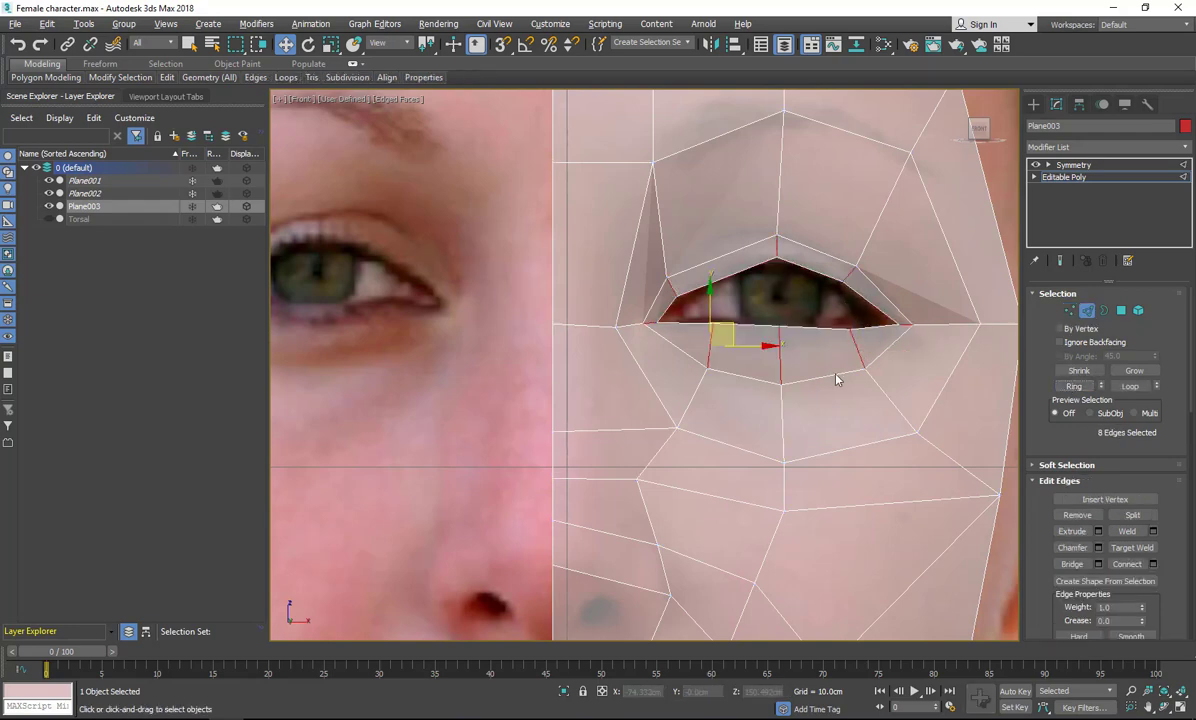
right_click(832, 370)
click(709, 421)
click(653, 435)
Move the new eyelid-rim loop slightly forward in the side view and inspect it with opaque shading in perspective.
key(alt+w)
right_click(461, 472)
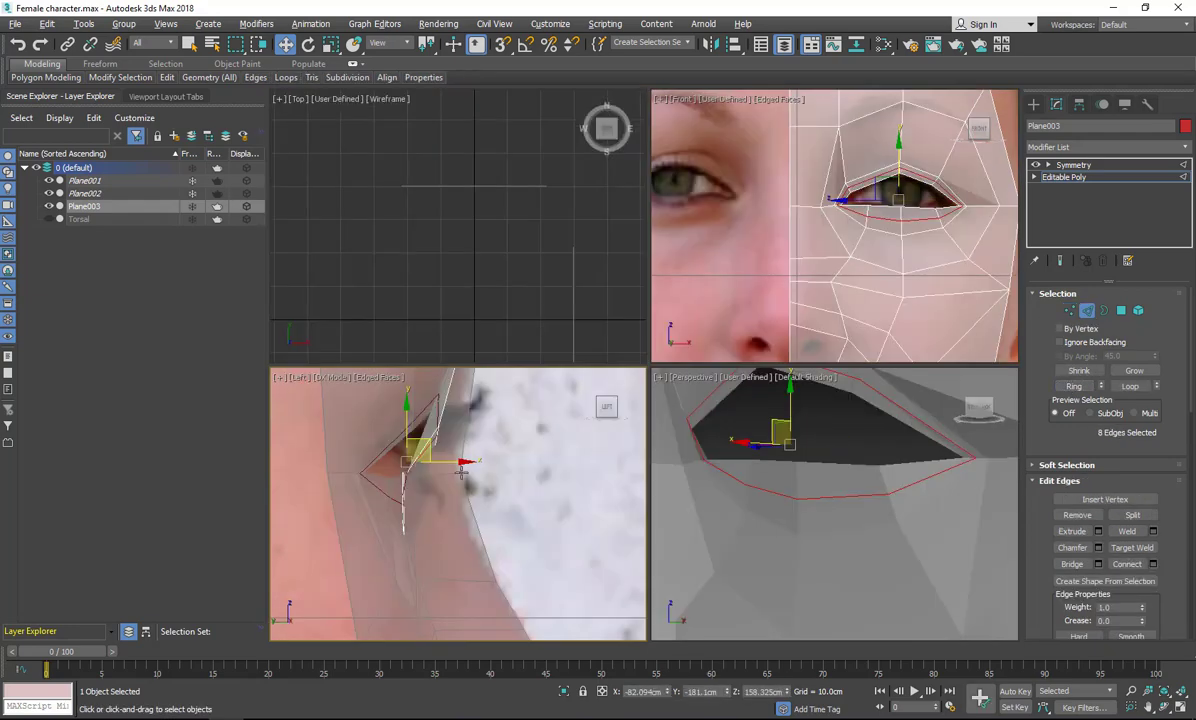
drag(461, 462, 468, 462)
right_click(763, 560)
key(alt+w)
key(alt+x)
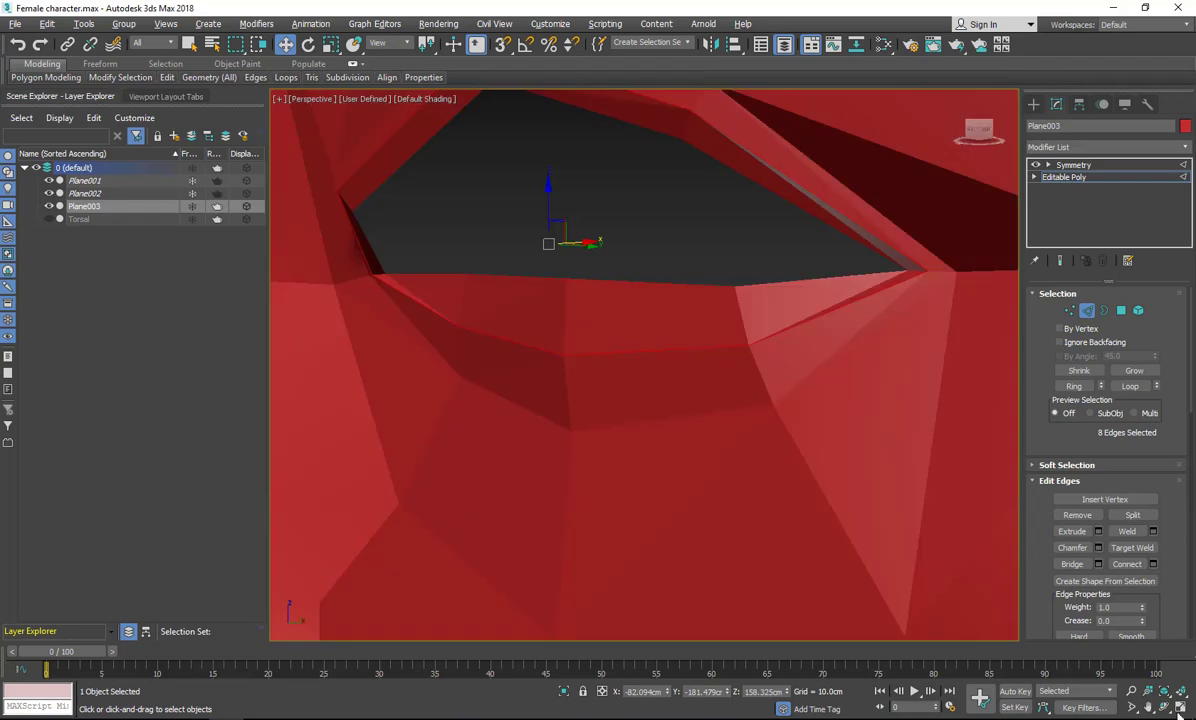
click(1180, 706)
drag(740, 380, 571, 294)
Add a TurboSmooth modifier above Symmetry and show edged faces in the perspective view.
click(1150, 176)
click(1149, 165)
click(1183, 147)
key(t)
click(1048, 470)
click(1163, 706)
scroll(641, 280, down, 4)
drag(641, 280, 629, 246)
scroll(629, 263, up, 4)
key(F4)
right_click(629, 246)
Return to the Editable Poly's edges with the end result shown and move the eyelid-rim loop slightly forward.
click(1083, 189)
click(1059, 260)
click(1087, 310)
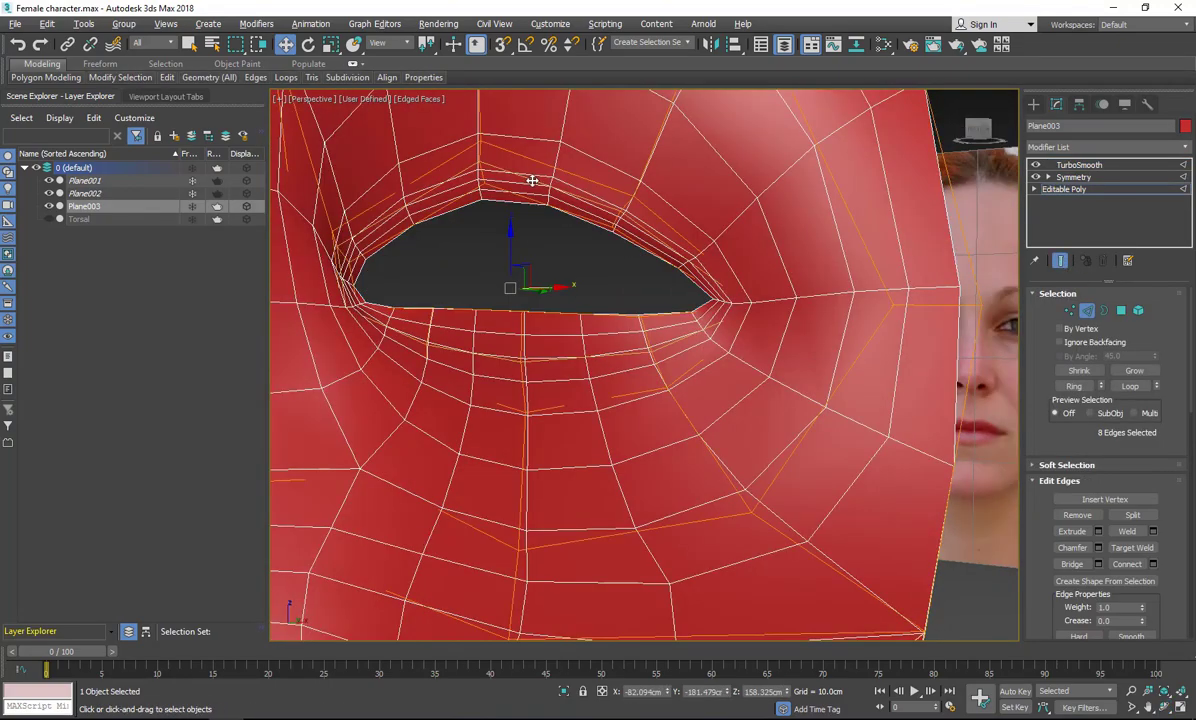
click(1163, 706)
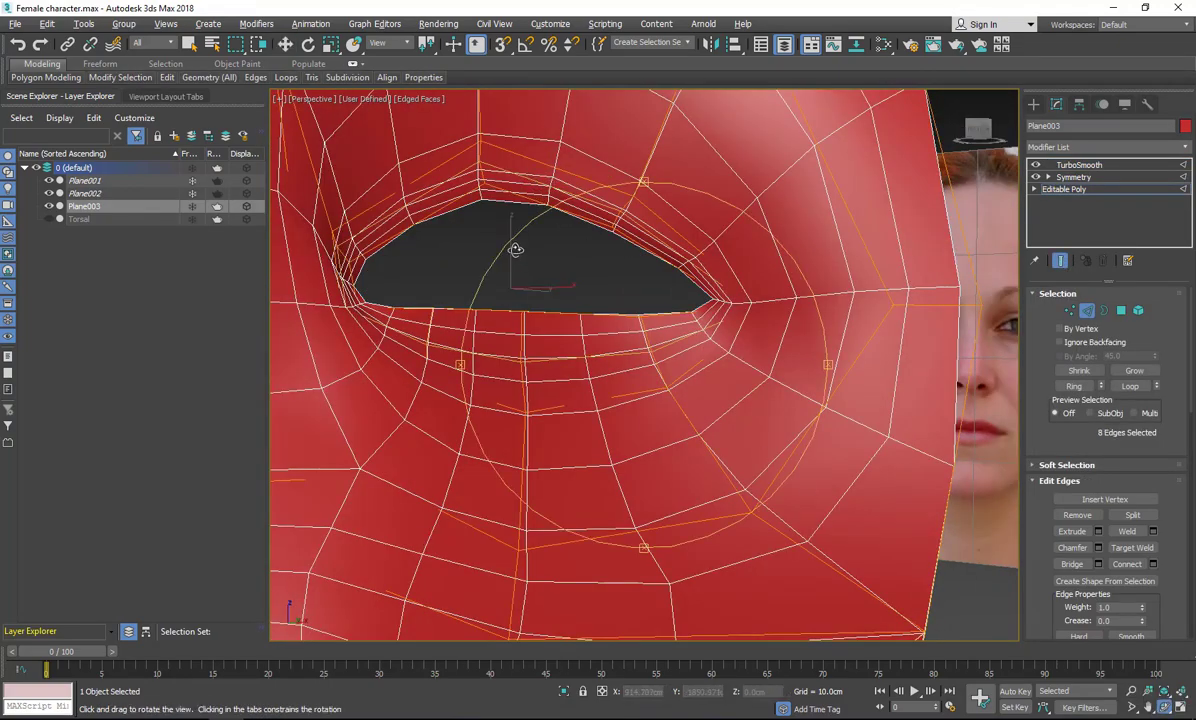
drag(515, 251, 420, 262)
right_click(609, 325)
drag(556, 294, 547, 296)
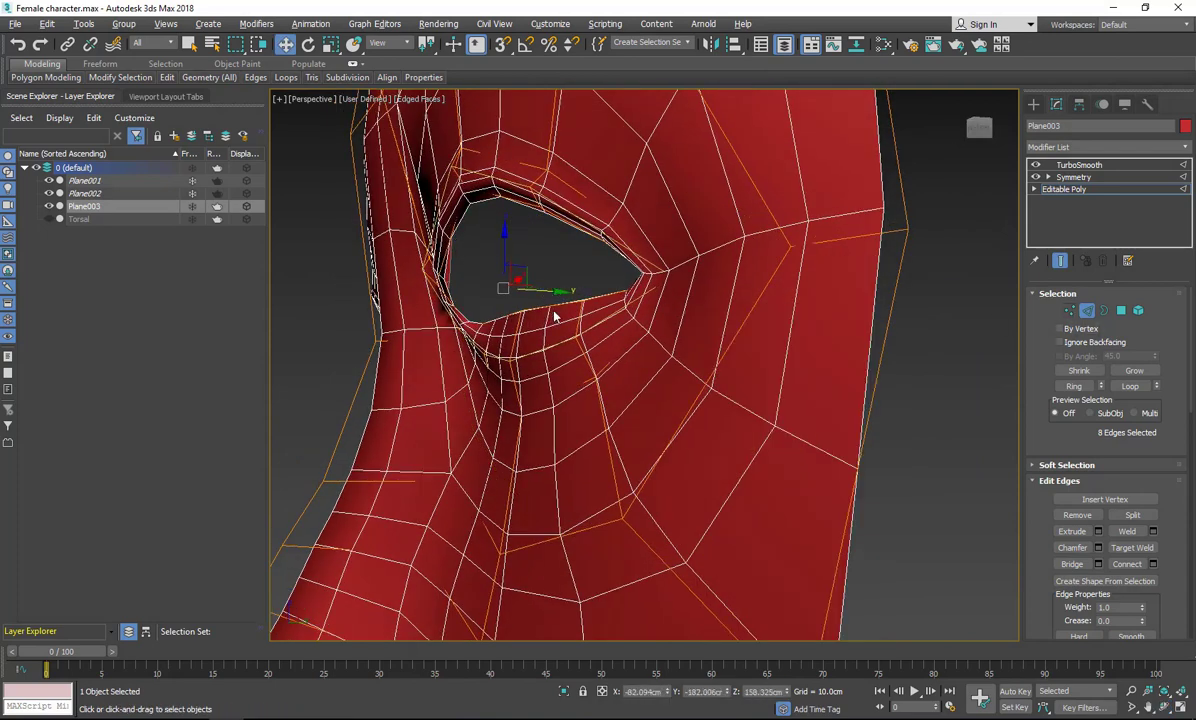
Connect the ring of edges beside the eyelid rim with one segment and move the resulting loop slightly forward.
click(1074, 386)
right_click(542, 319)
click(563, 342)
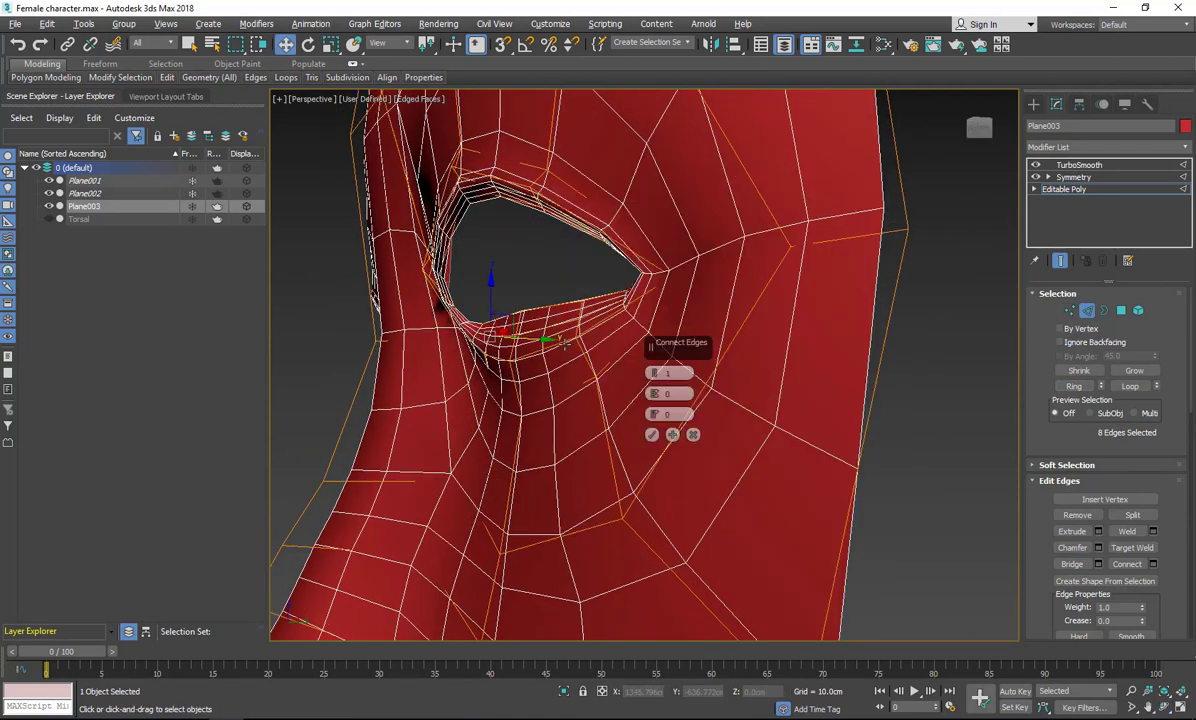
click(651, 435)
drag(563, 290, 550, 291)
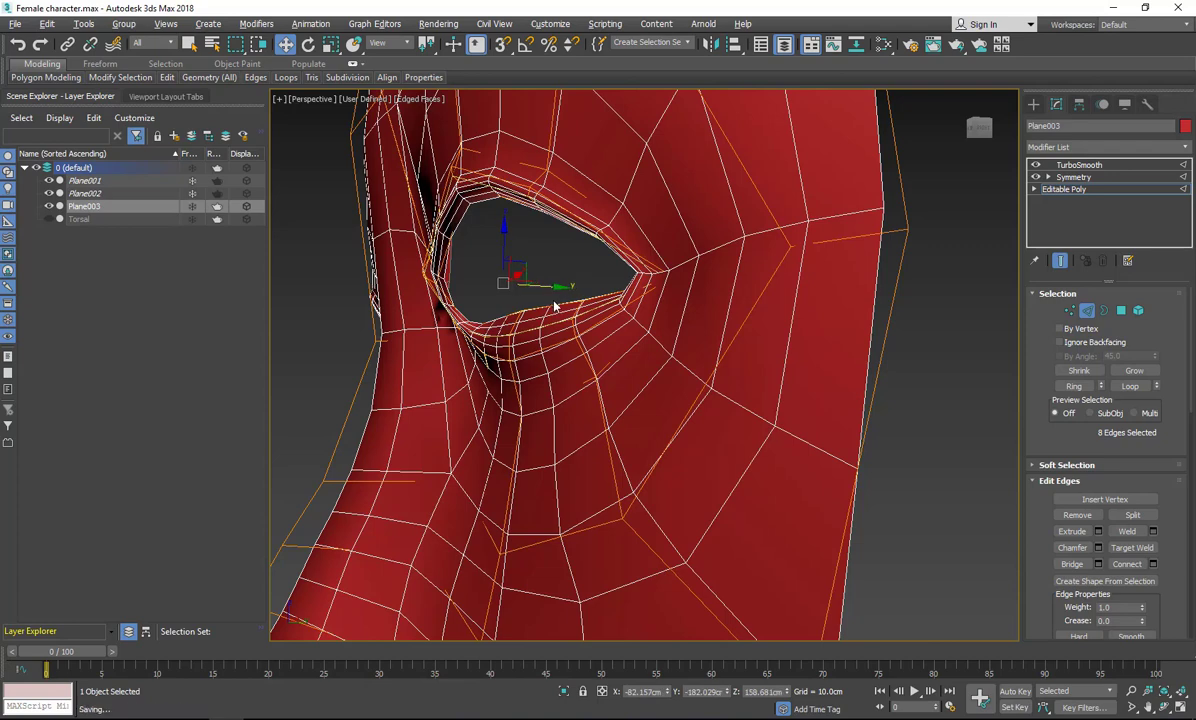
Turn off the TurboSmooth display and make the mesh see-through in an enlarged front view of the eye.
key(alt+w)
scroll(960, 222, up, 4)
click(1107, 193)
click(1036, 165)
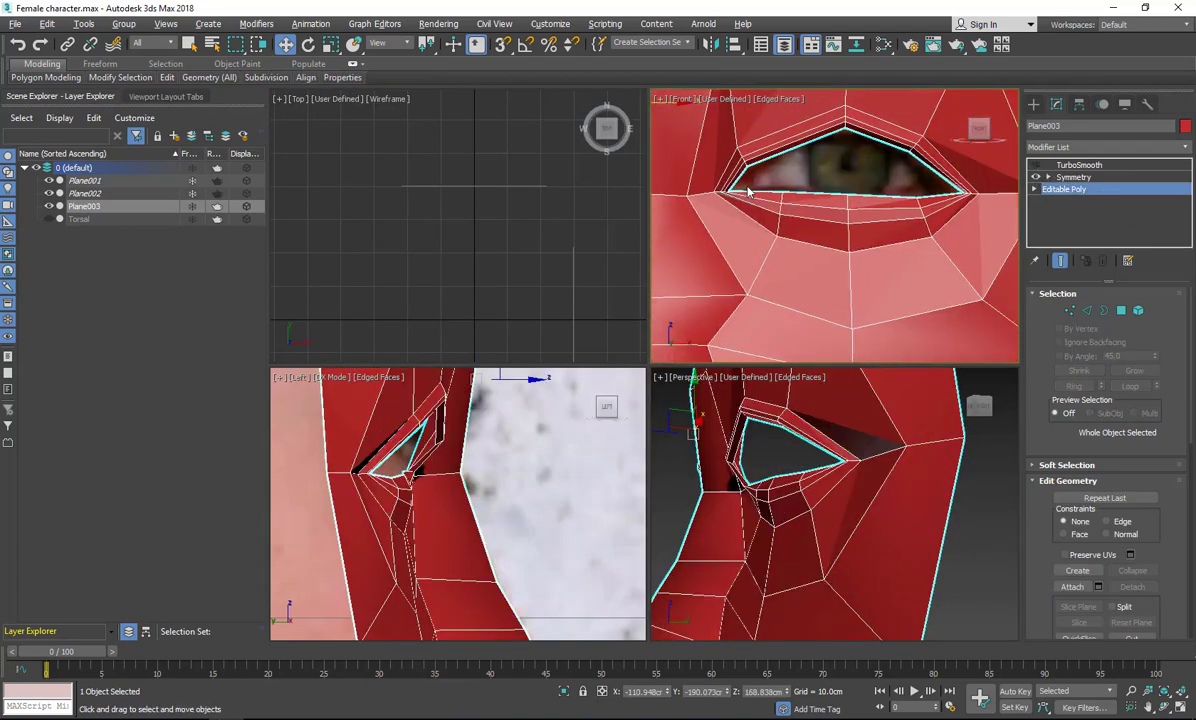
scroll(748, 192, up, 3)
key(alt+x)
key(alt+w)
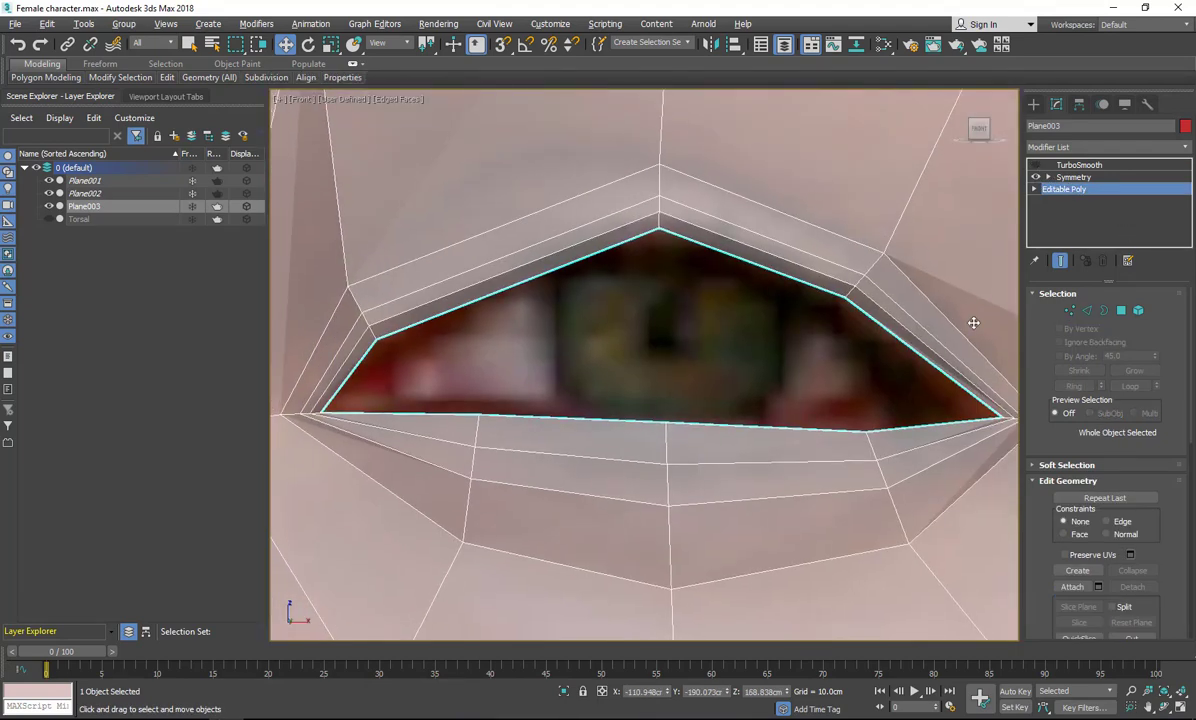
Lower the two innermost middle vertices of the upper lid in the front view.
click(1069, 310)
click(1086, 310)
click(700, 283)
click(1069, 310)
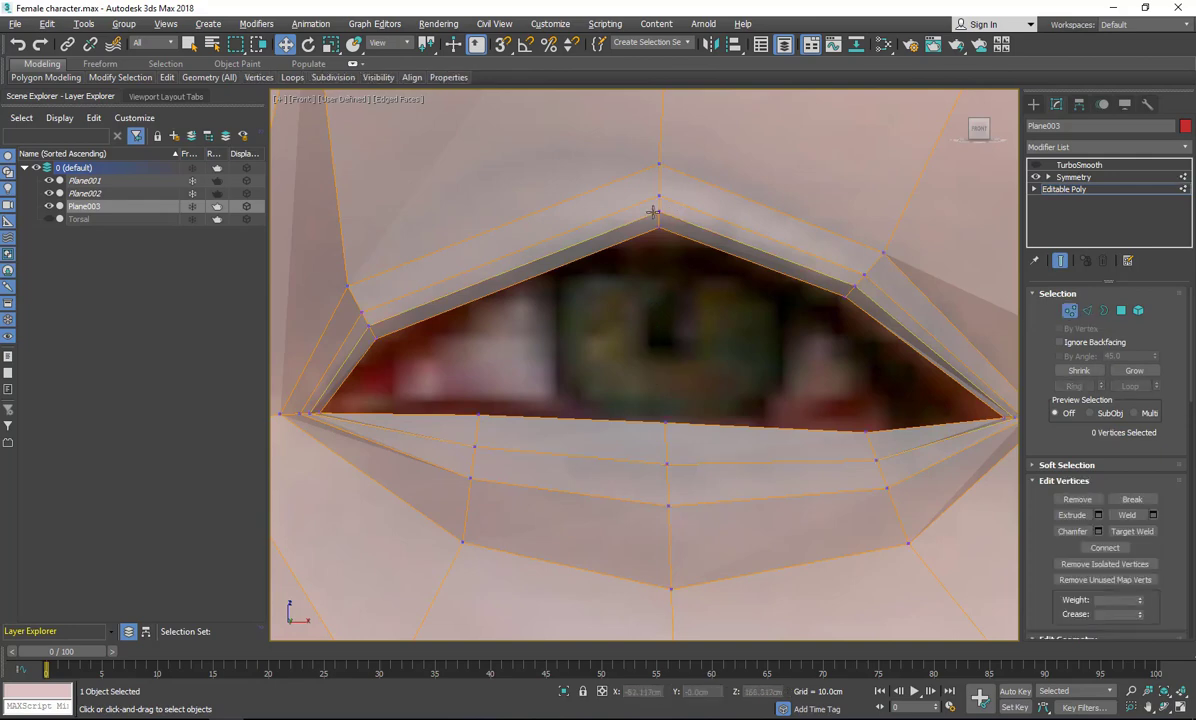
drag(643, 205, 678, 235)
drag(659, 219, 659, 231)
click(718, 342)
scroll(580, 243, down, 2)
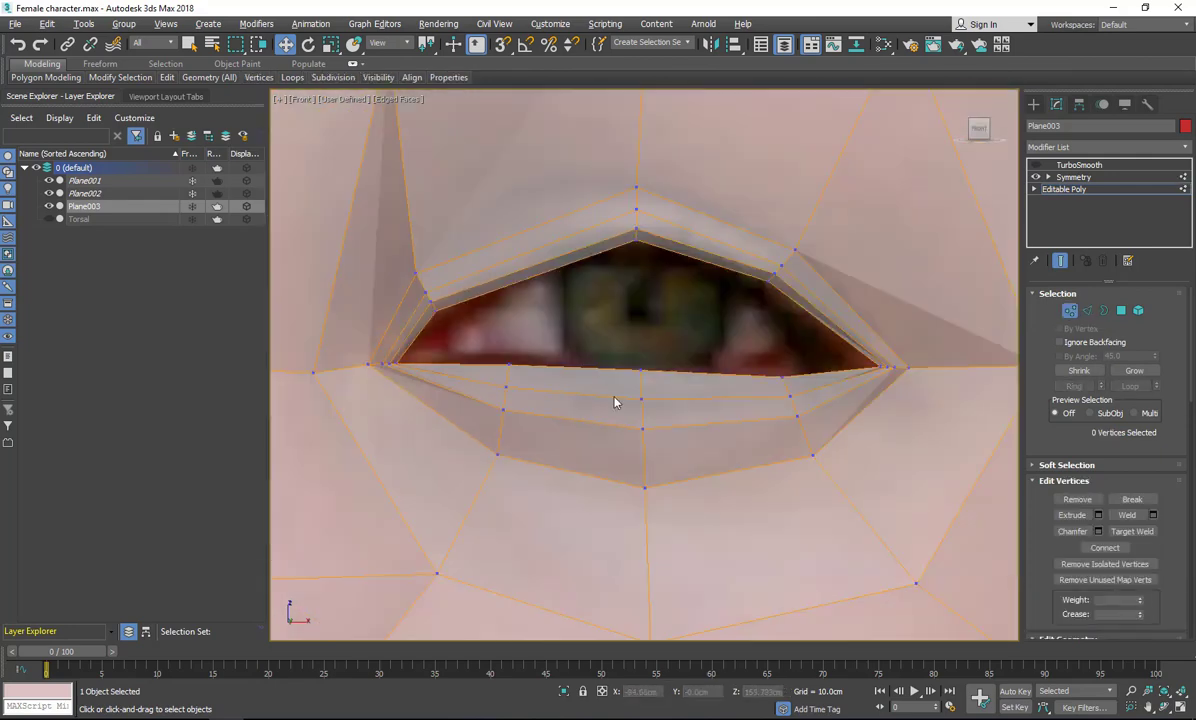
Raise the three lower-lid vertices of the loop next to the eye opening slightly in the front view.
click(506, 387)
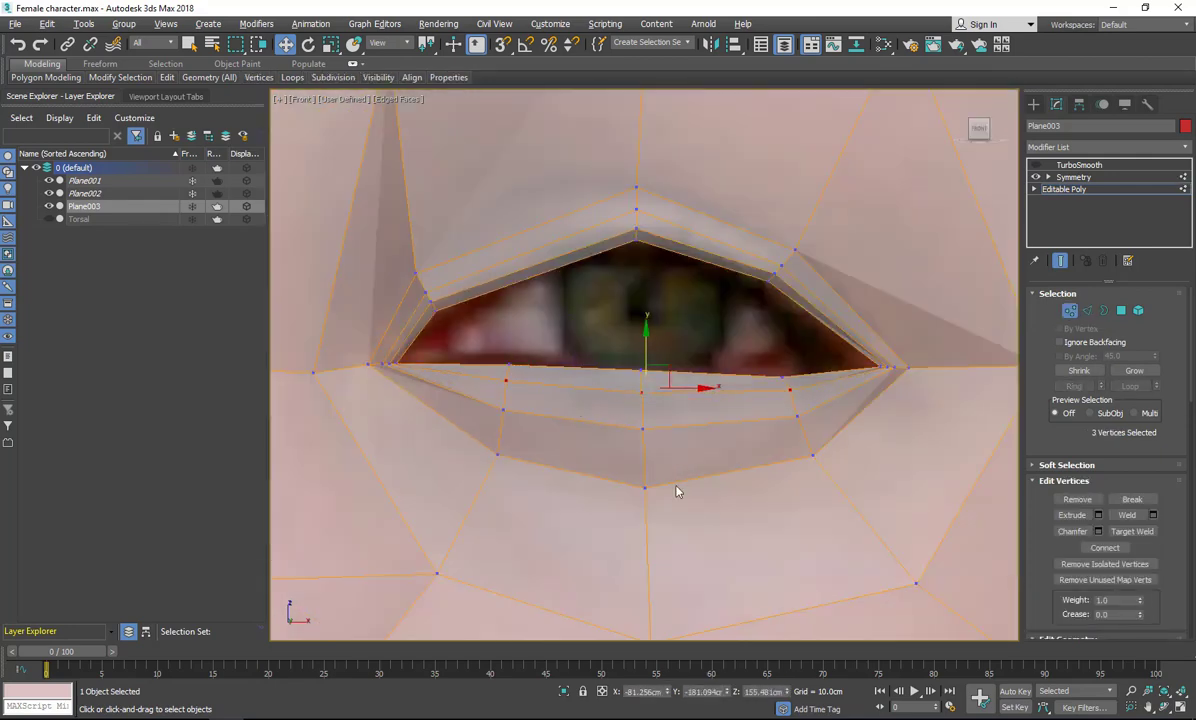
scroll(641, 476, down, 4)
scroll(641, 476, up, 4)
Connect the ring of edges around the eye socket to add two loops between the eyelid and the brow.
key(2)
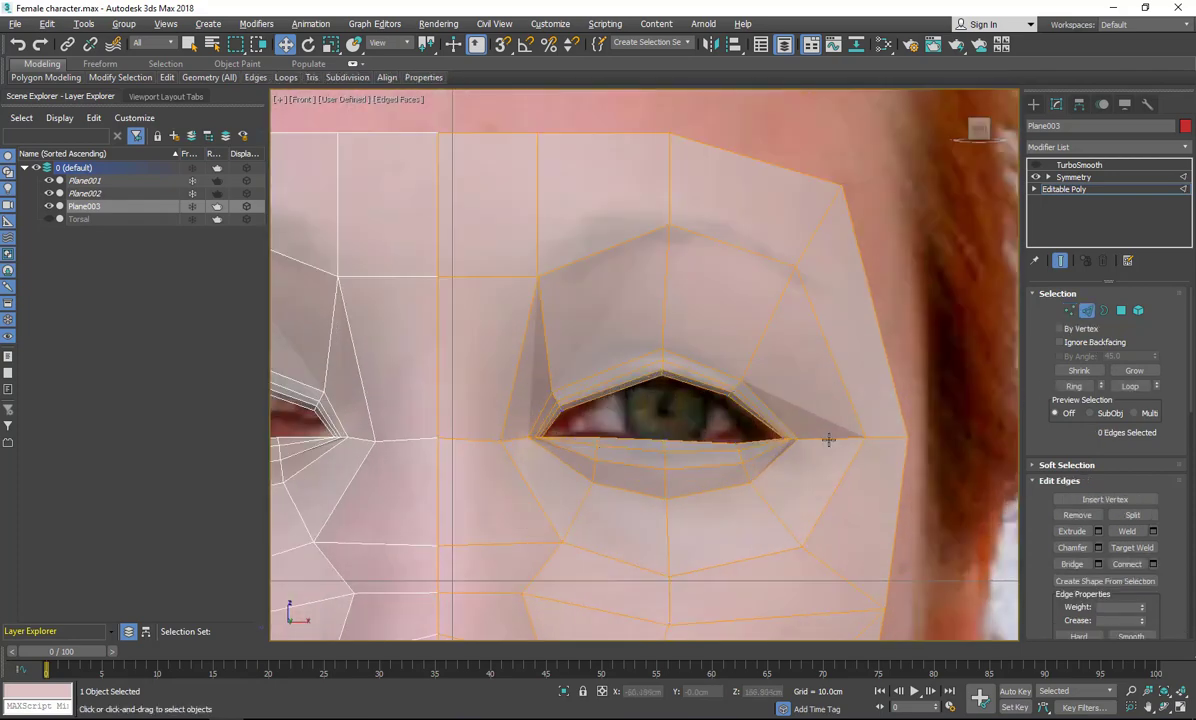
click(829, 440)
click(1074, 386)
right_click(820, 367)
click(697, 414)
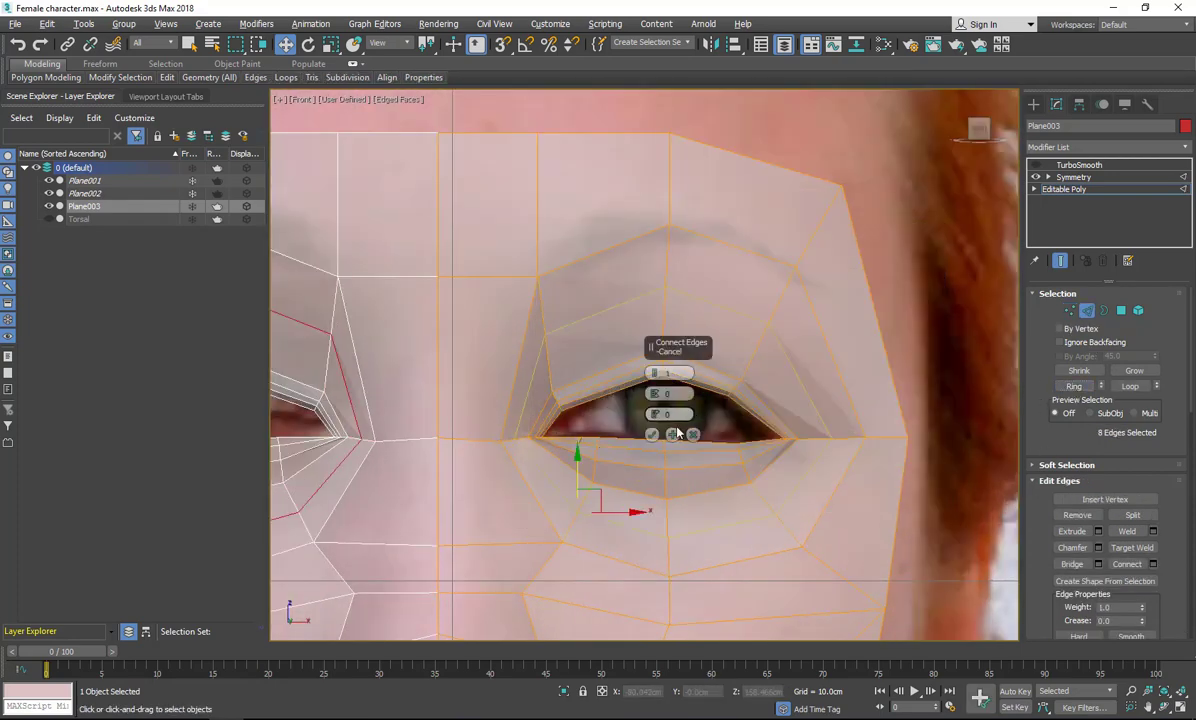
click(651, 434)
Move the two new eye-socket loops forward in the side view.
key(alt+w)
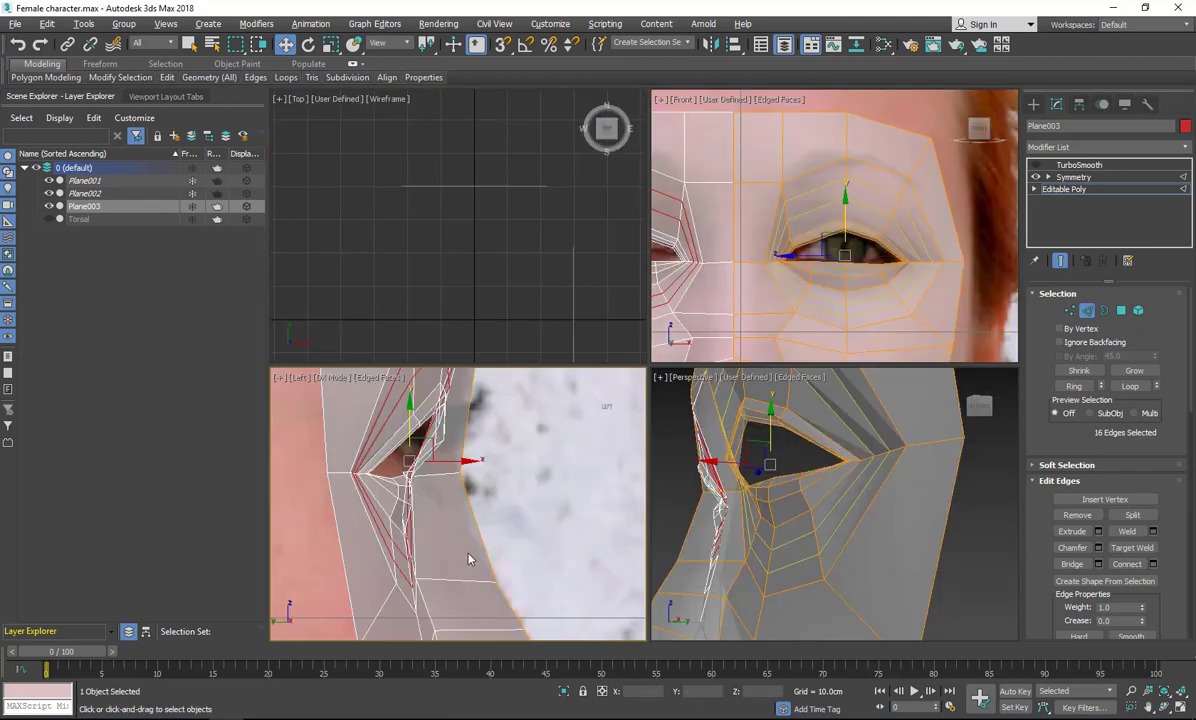
drag(462, 463, 479, 463)
scroll(866, 455, up, 3)
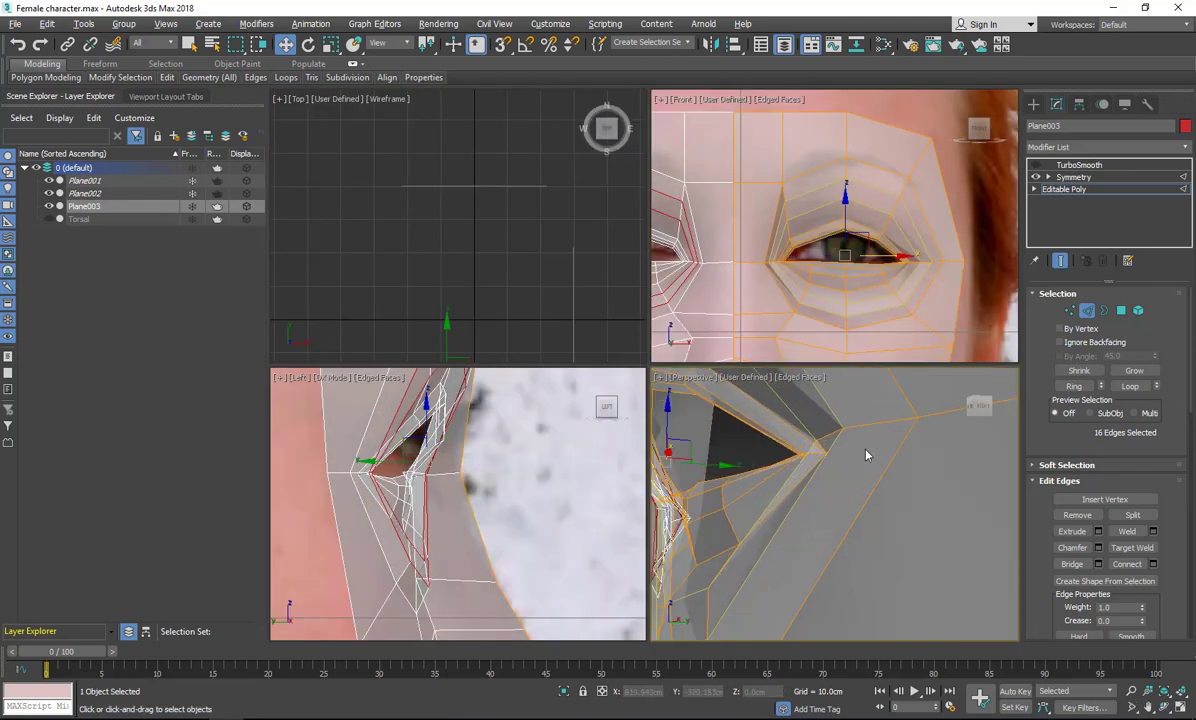
Move the edge at the eye's outer corner forward in the side view.
click(836, 440)
alt+middle_drag(836, 440, 942, 499)
right_click(474, 519)
drag(411, 474, 448, 473)
scroll(772, 262, up, 5)
click(766, 241)
right_click(490, 462)
scroll(755, 504, down, 6)
Examine the face mesh from the side and front in perspective, and against the reference photo in the front view.
click(1180, 707)
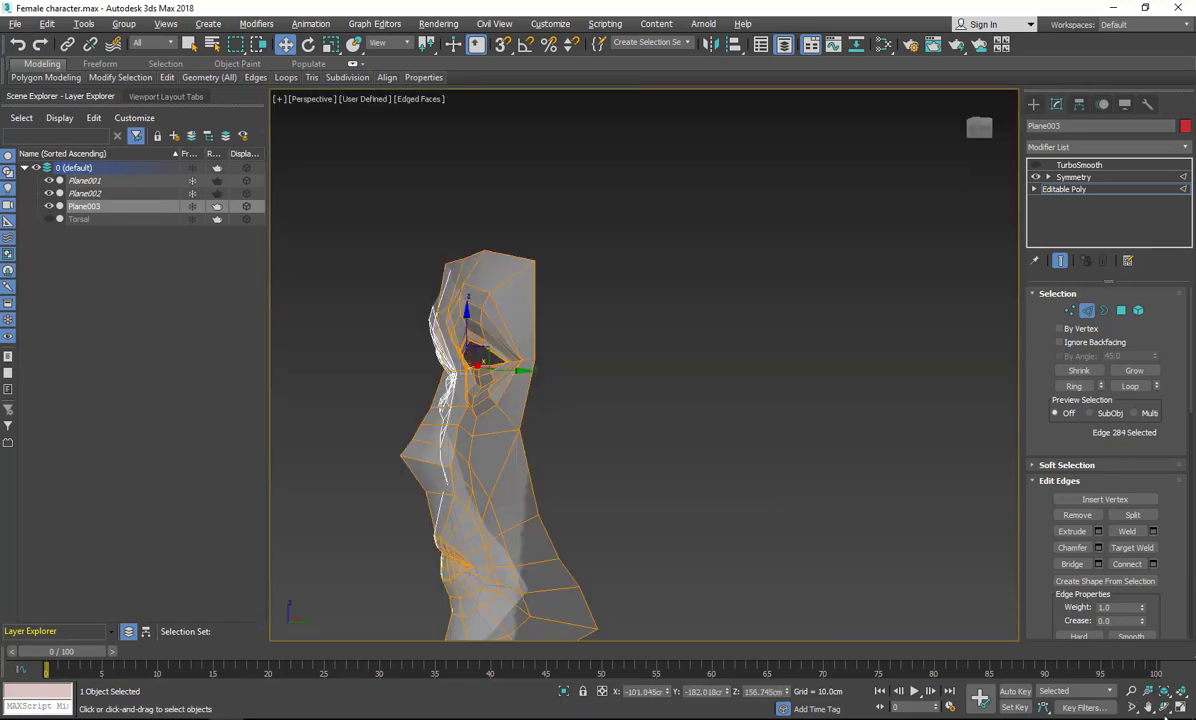
click(1164, 707)
drag(560, 425, 722, 405)
scroll(500, 440, up, 5)
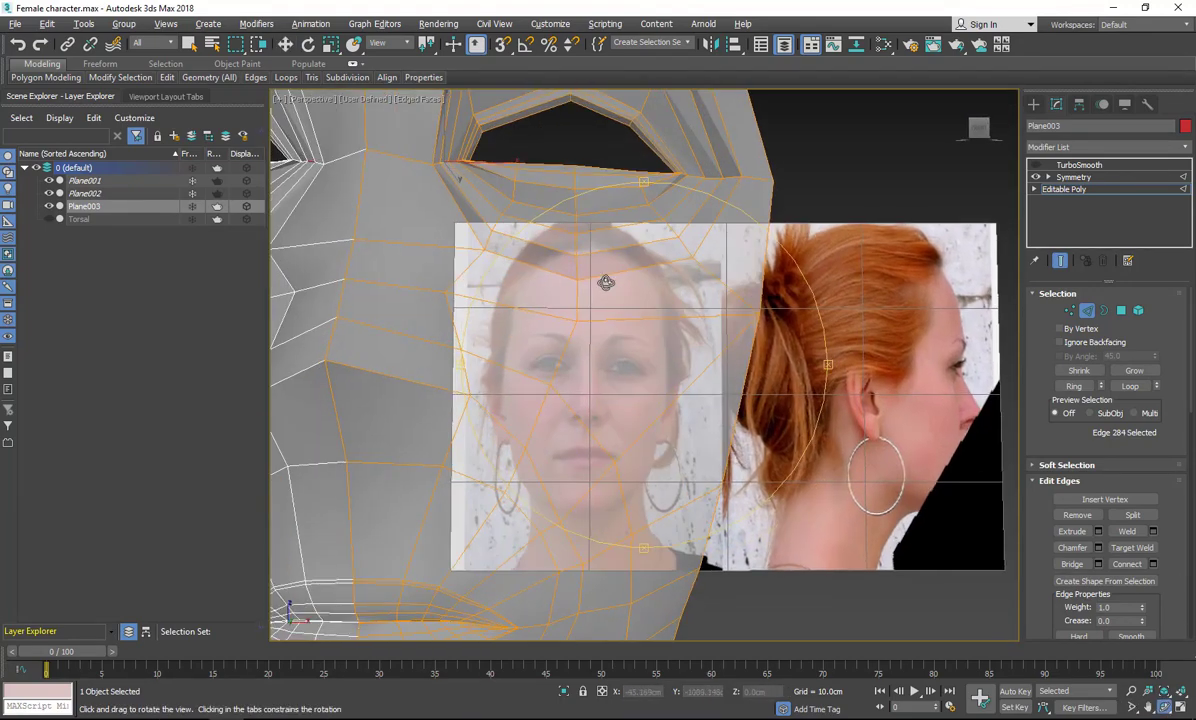
key(alt+w)
right_click(671, 271)
key(alt+w)
scroll(660, 273, down, 10)
scroll(654, 280, up, 5)
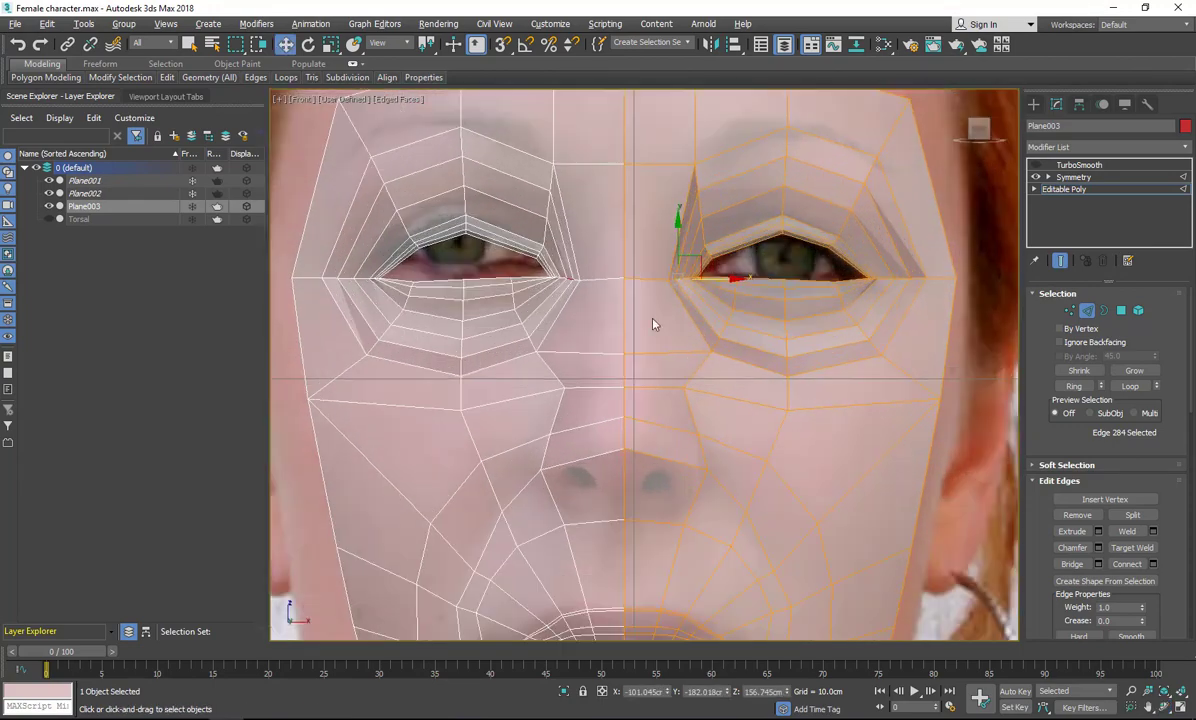
Move the vertex below the eye's inner corner toward the nose bridge in the front view.
key(1)
click(711, 351)
drag(722, 338, 686, 337)
click(699, 381)
middle_drag(699, 381, 696, 354)
scroll(698, 350, down, 4)
scroll(702, 392, up, 4)
Cut new vertical edge lines beside the nose's centreline, from the nose base up through the bridge to the forehead.
right_click(649, 426)
click(626, 311)
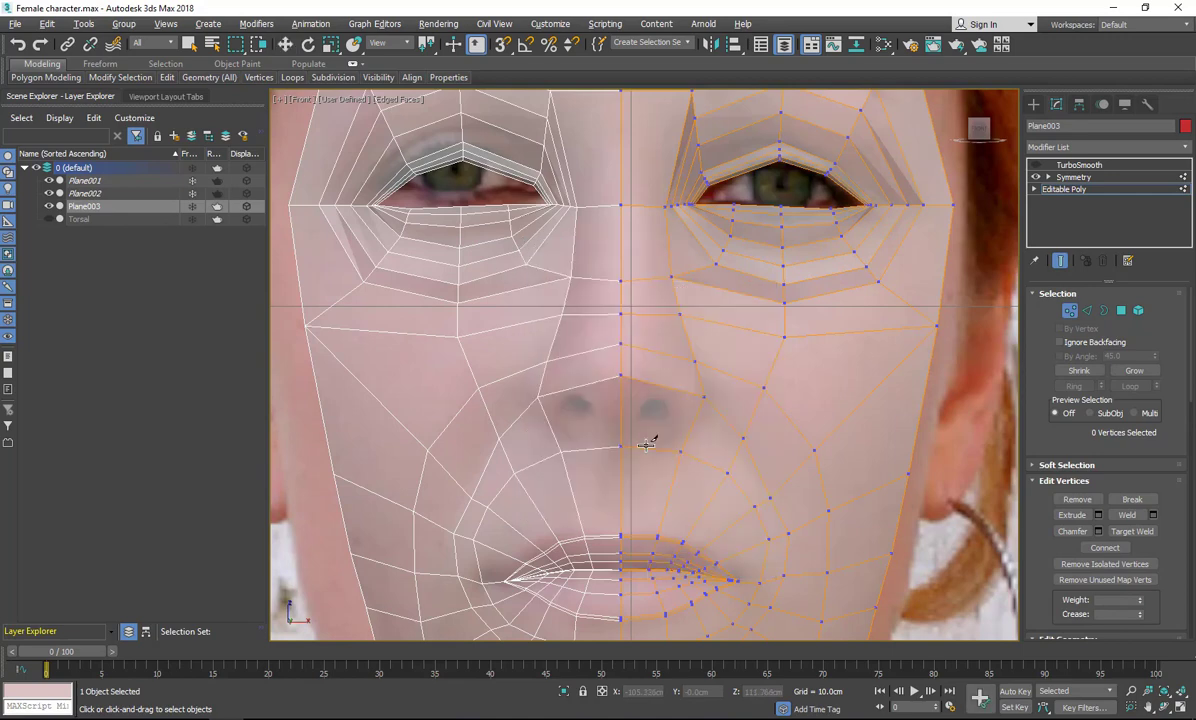
click(638, 446)
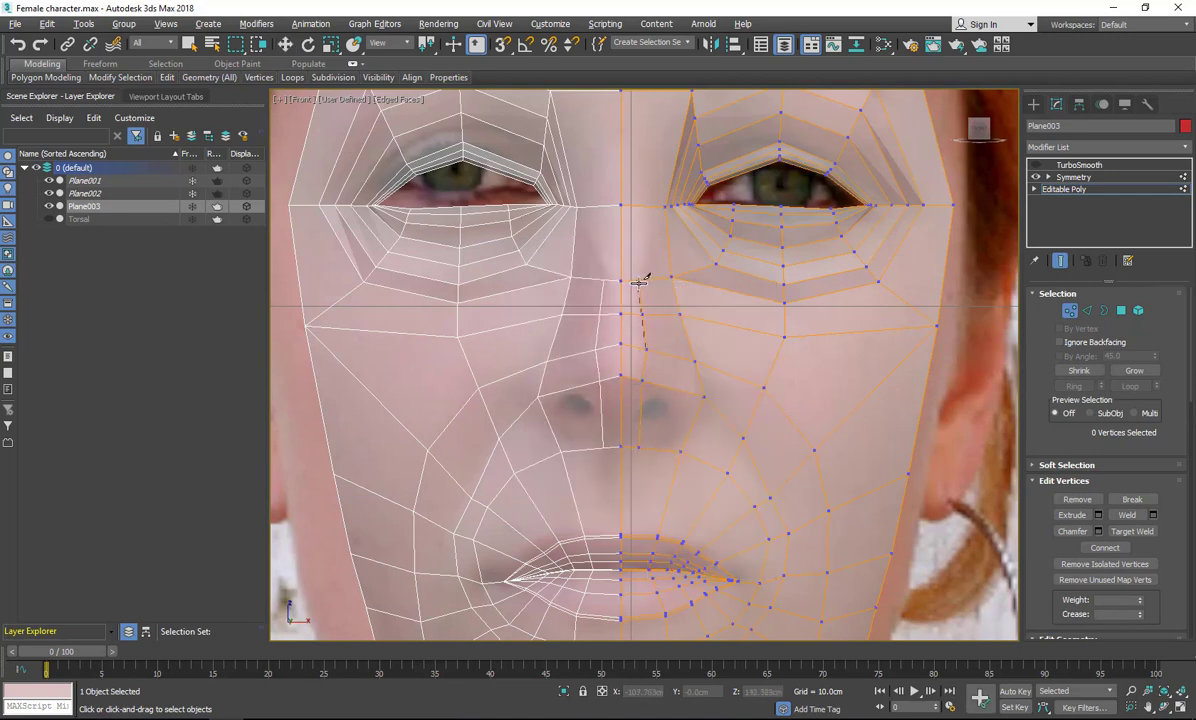
middle_drag(640, 206, 643, 348)
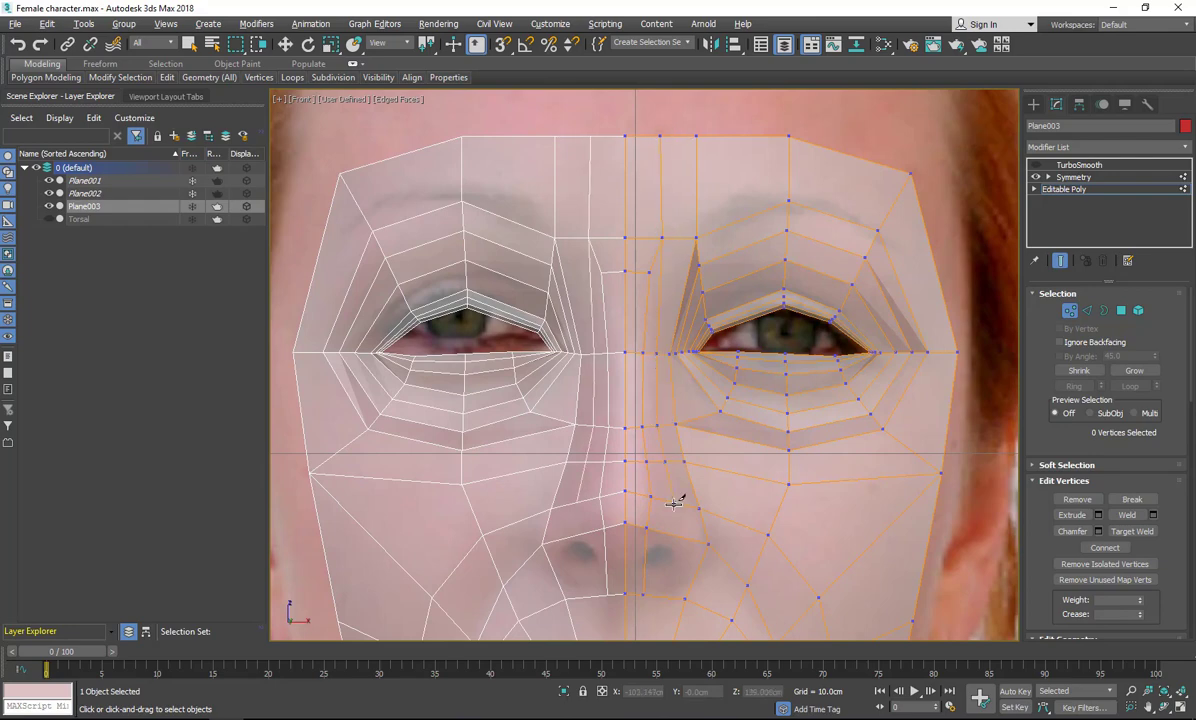
Move the inner vertex of the nostril outline toward the nose's centreline in the front view.
middle_drag(670, 569, 648, 362)
scroll(648, 362, up, 3)
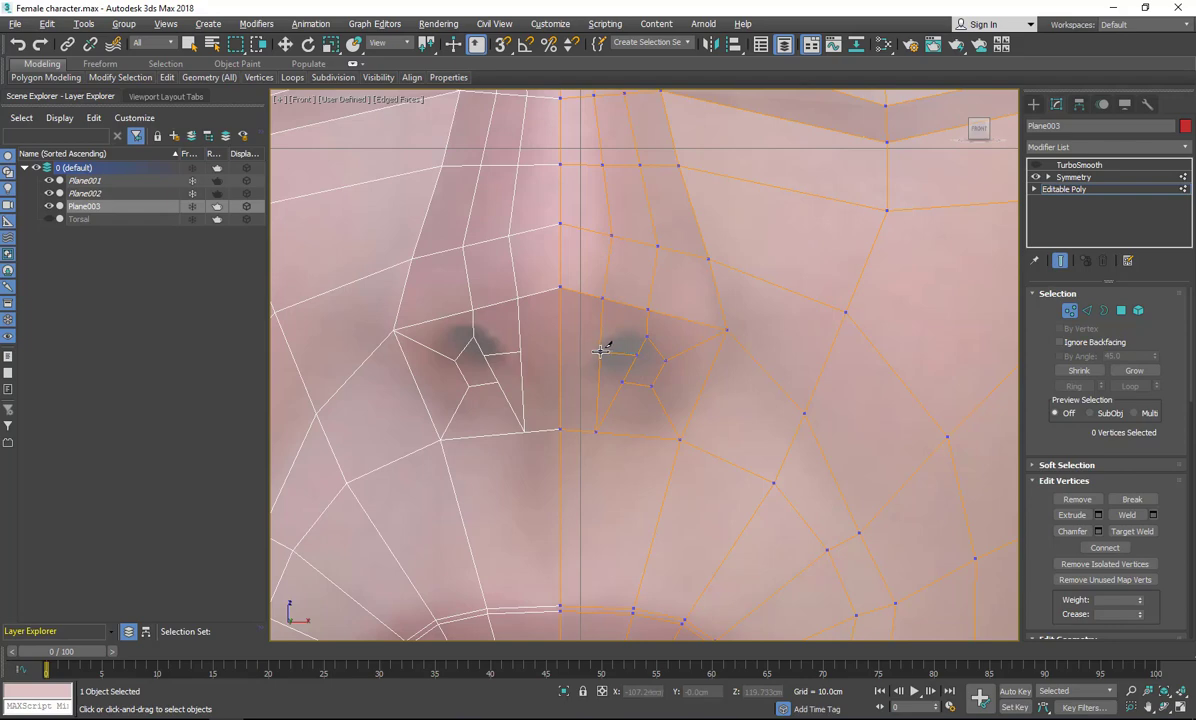
key(w)
click(637, 354)
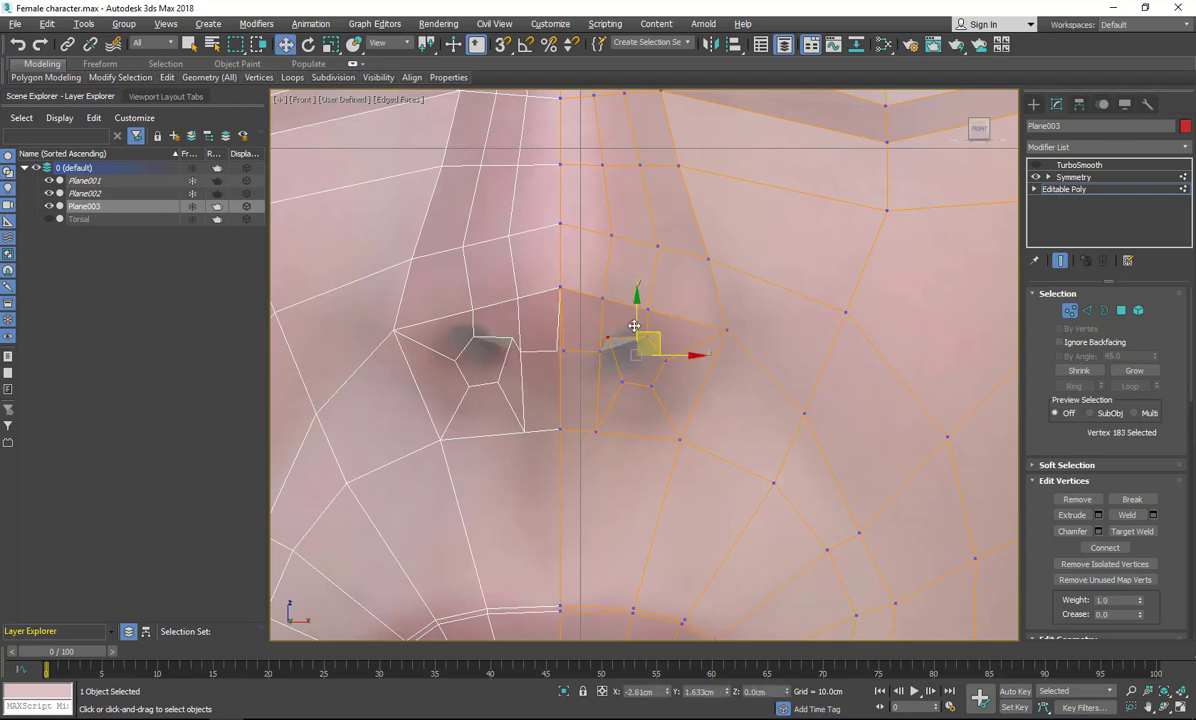
drag(634, 326, 609, 338)
Try to target-weld the nostril outline's inner vertex to the neighbouring vertex on the vertical edge line.
right_click(622, 362)
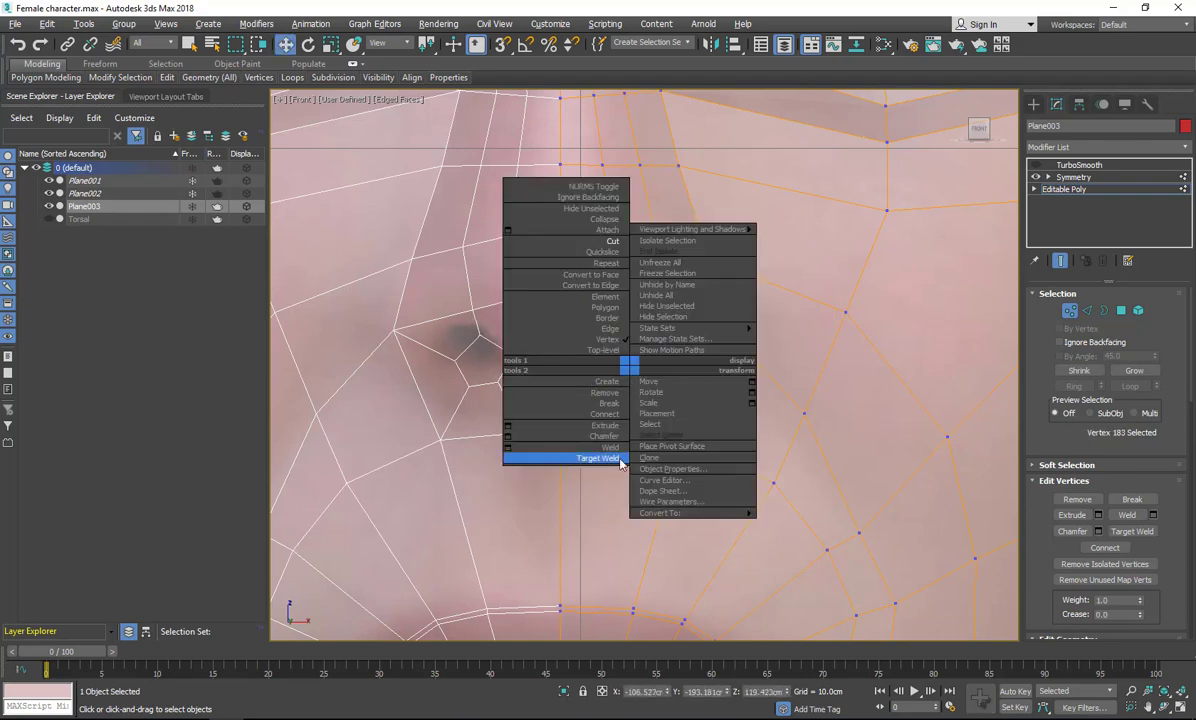
click(590, 459)
scroll(650, 330, up, 4)
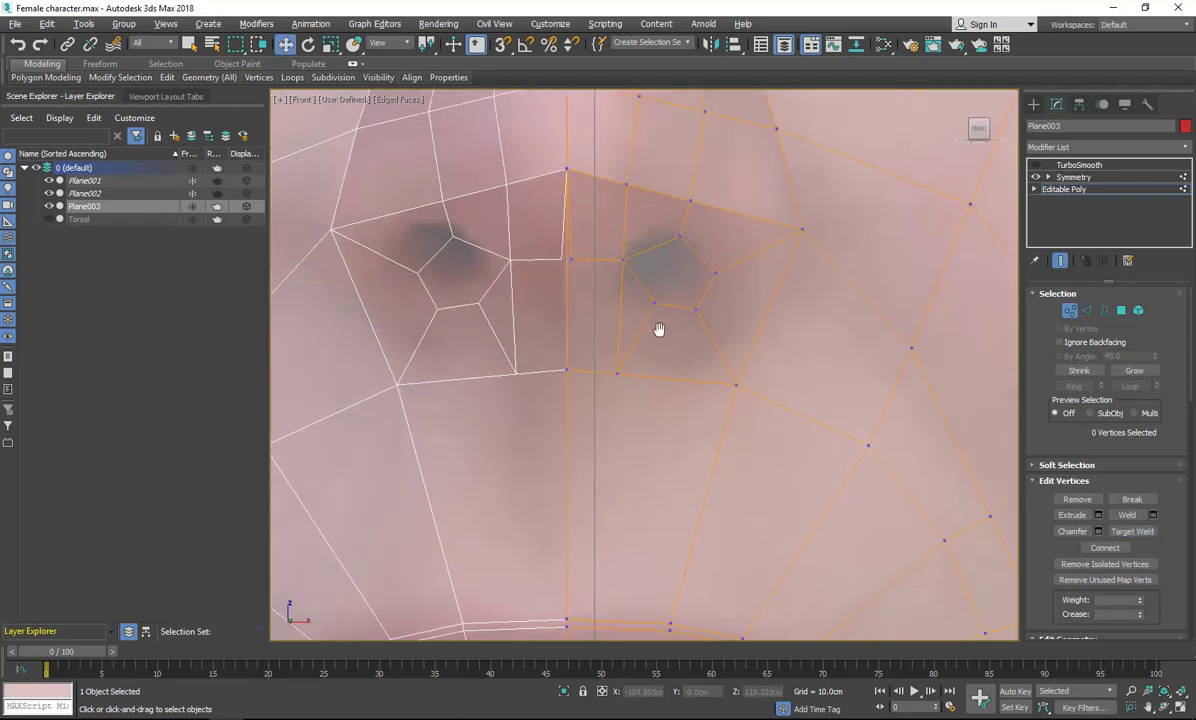
key(ctrl+z)
key(ctrl+z)
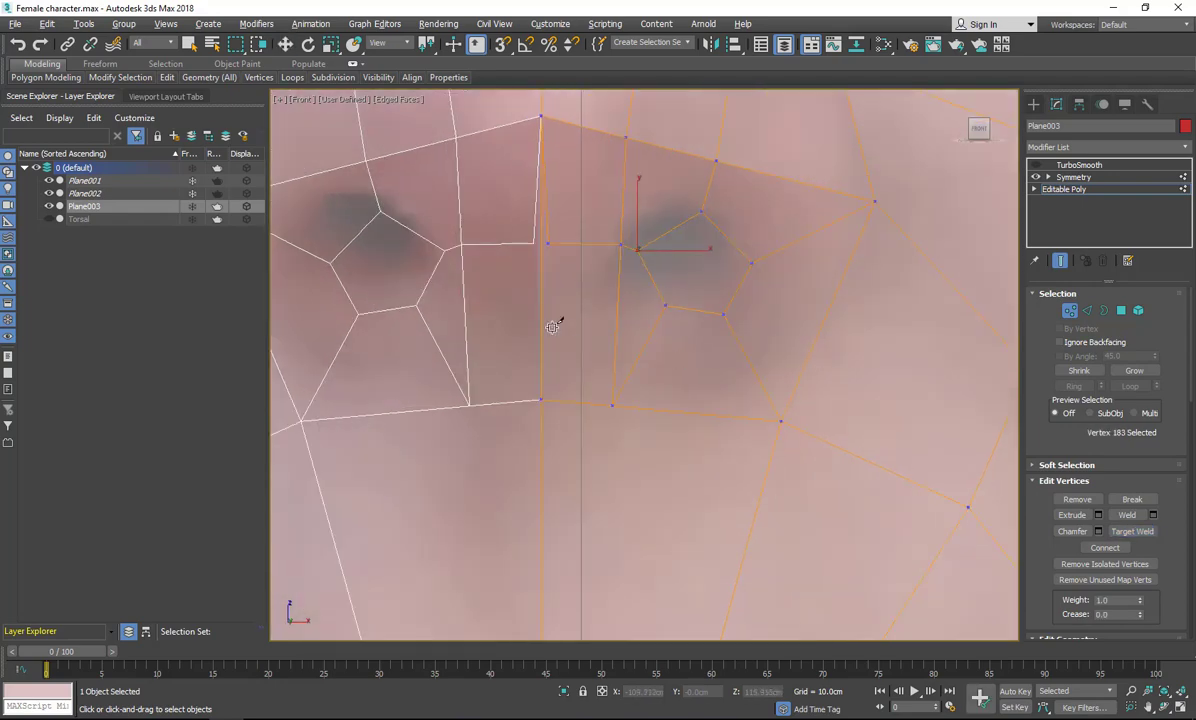
Cut an edge from the nostril outline's inner side to the nose's centreline, and cut the stray vertex's edge through to the centreline.
click(652, 283)
right_click(623, 276)
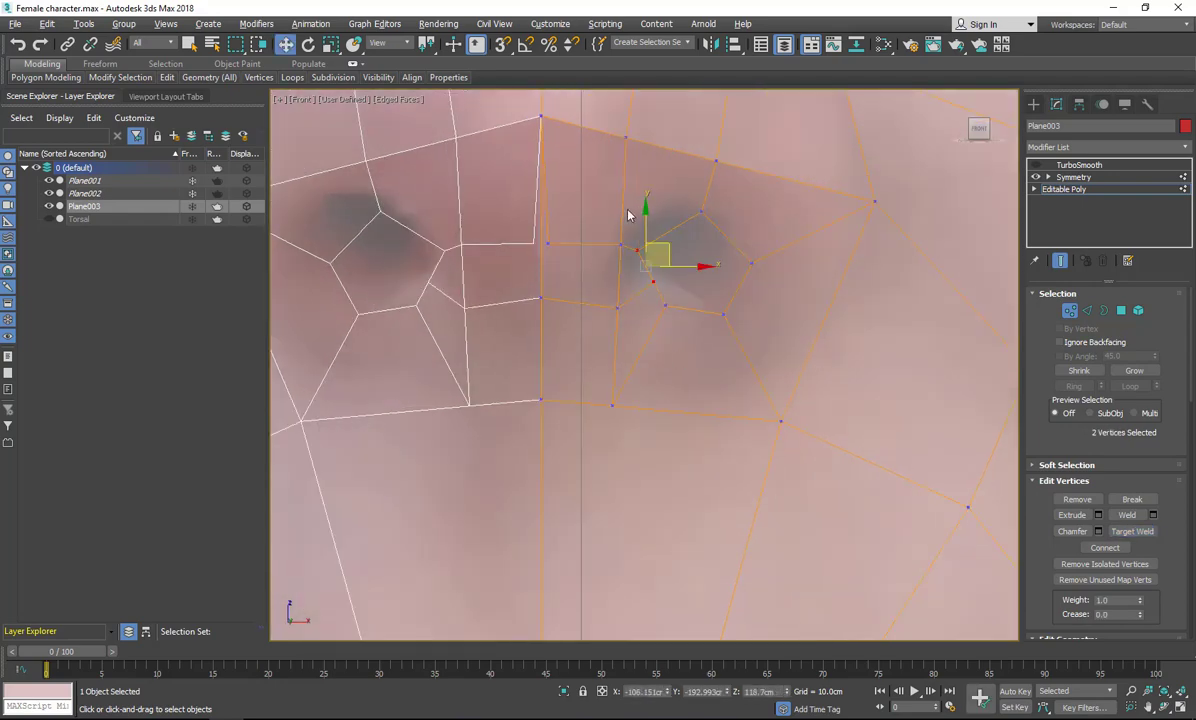
right_click(566, 282)
click(536, 375)
right_click(562, 282)
right_click(546, 291)
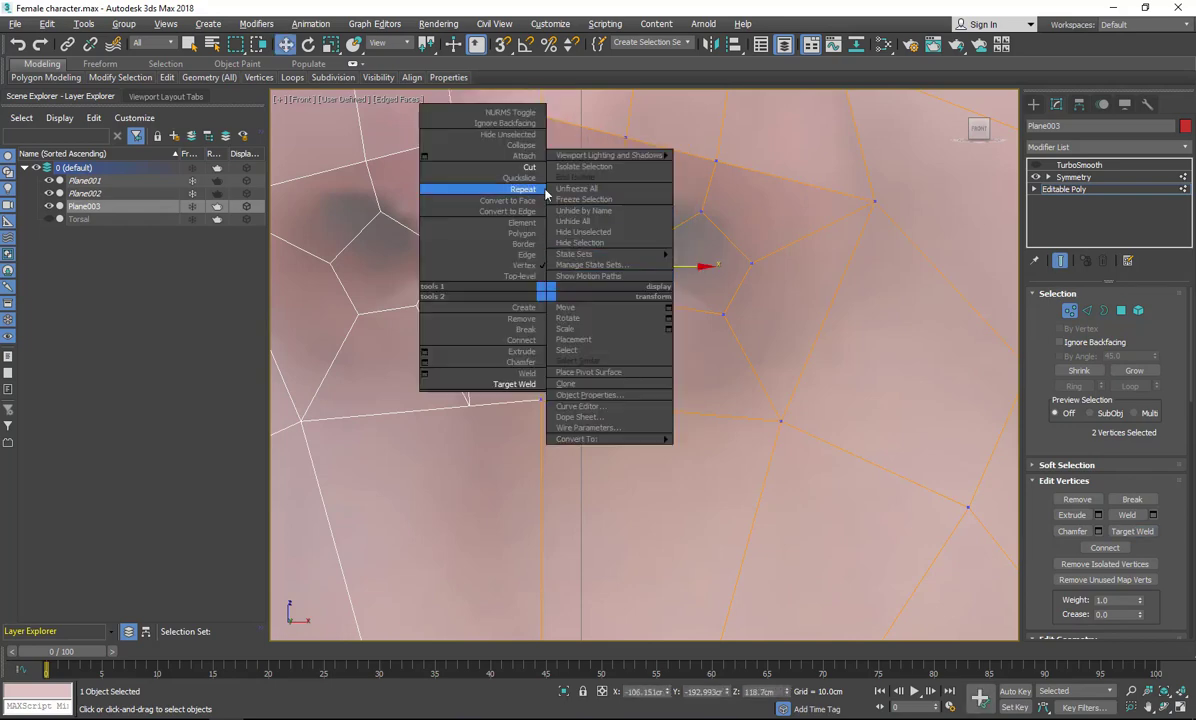
click(540, 170)
right_click(558, 298)
right_click(577, 280)
Target-weld the stray vertex beside the nose's centreline onto the centreline vertex.
click(546, 371)
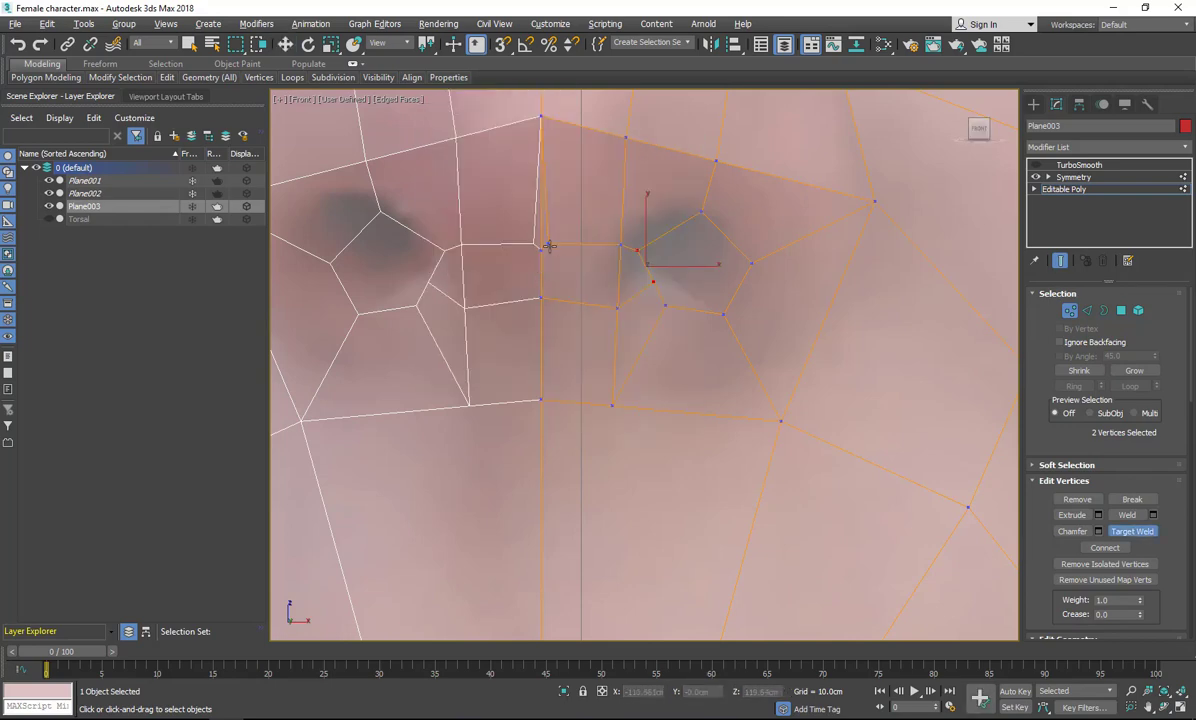
click(548, 243)
click(541, 250)
right_click(570, 293)
Cut extra edges from the nostril outline to the edges above it and on its outer side, giving an eight-sided outline.
middle_drag(579, 310, 540, 373)
click(620, 365)
scroll(620, 360, down, 2)
right_click(646, 366)
right_click(619, 323)
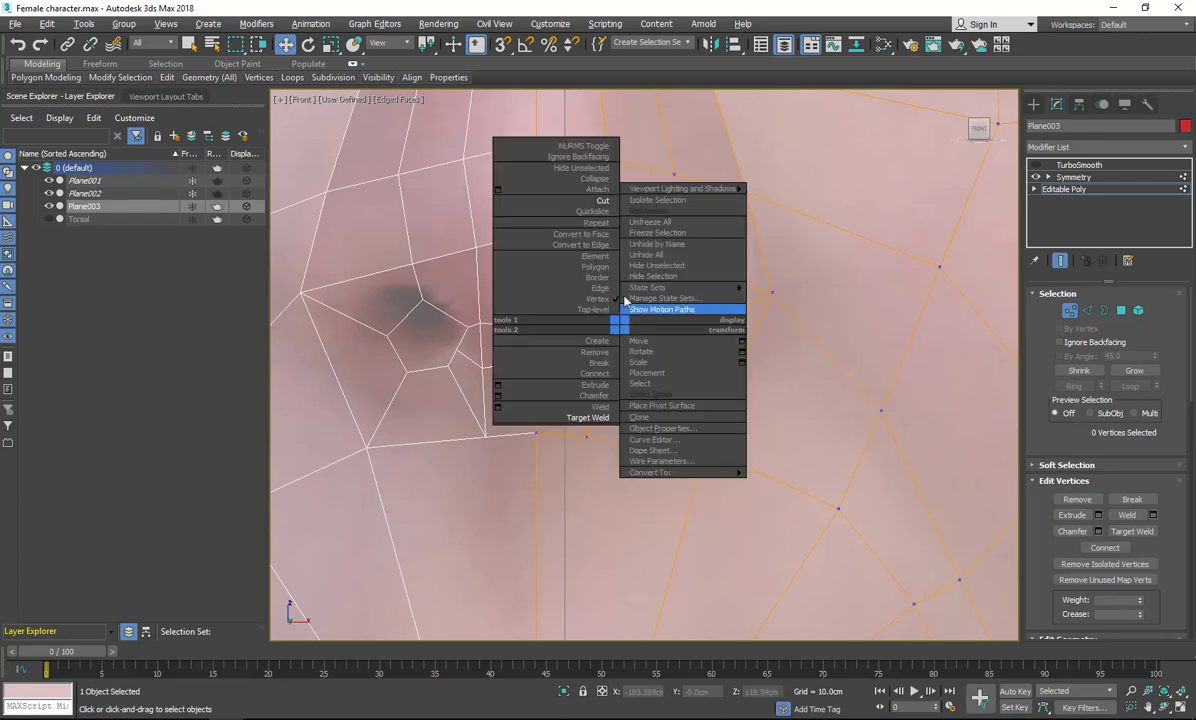
click(604, 202)
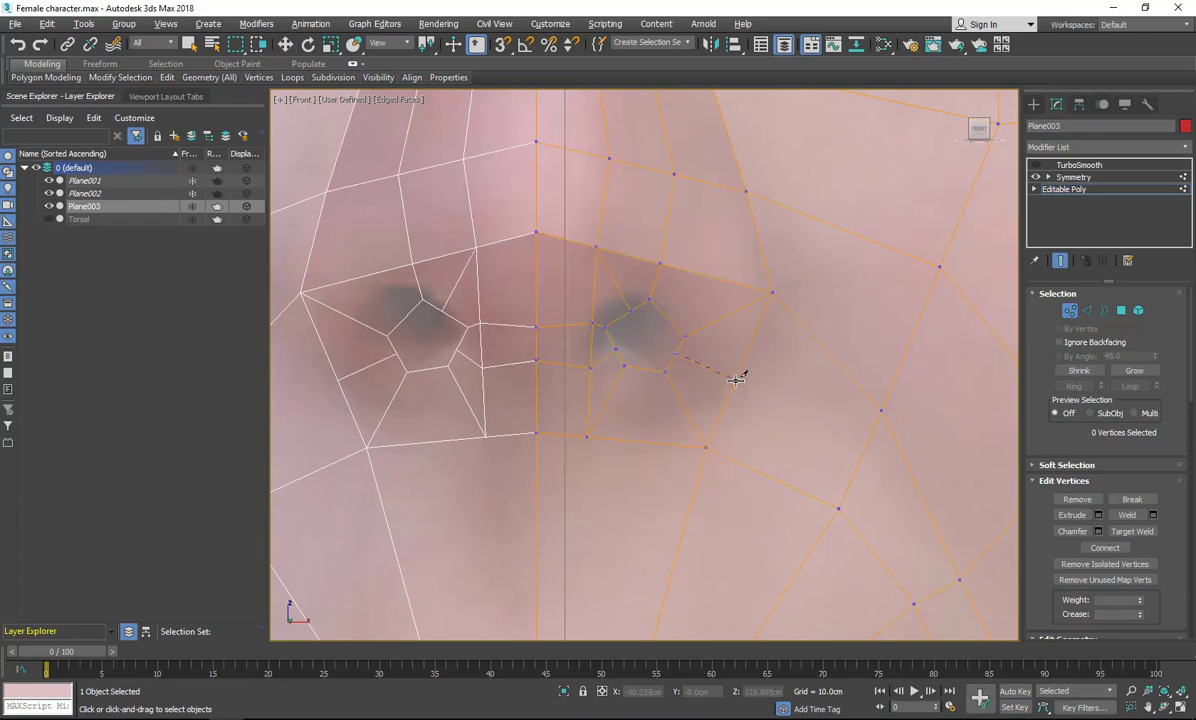
scroll(676, 457, up, 2)
middle_drag(676, 457, 713, 450)
Arrange the nostril outline's vertices into an even octagon around the nostril in the front reference photo.
drag(595, 298, 604, 334)
drag(630, 289, 586, 287)
drag(600, 276, 622, 254)
drag(624, 255, 605, 247)
drag(610, 312, 645, 285)
drag(650, 286, 616, 291)
drag(633, 294, 664, 355)
drag(660, 309, 657, 301)
drag(699, 346, 687, 318)
drag(722, 313, 698, 295)
drag(636, 230, 681, 199)
click(675, 225)
click(726, 277)
drag(739, 267, 724, 248)
click(676, 350)
Select the nostril polygon and examine its shape from the side in the perspective and Left views.
click(1121, 310)
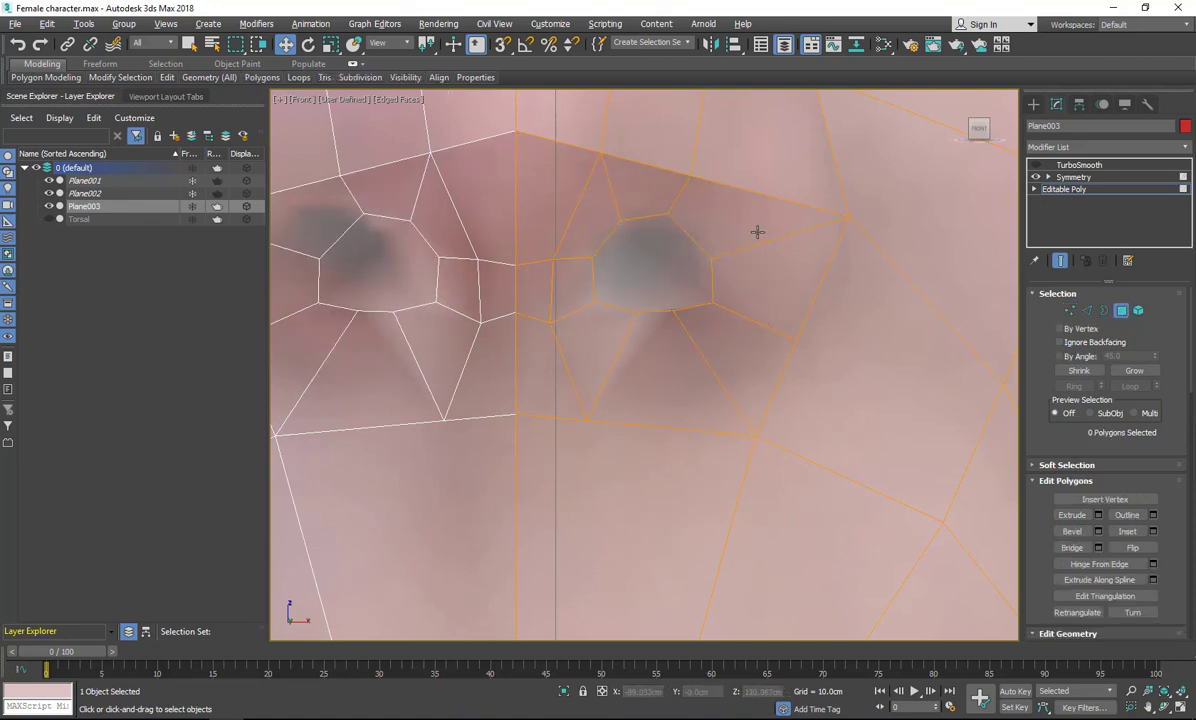
click(654, 300)
key(p)
alt+middle_drag(665, 347, 577, 311)
scroll(577, 311, up, 6)
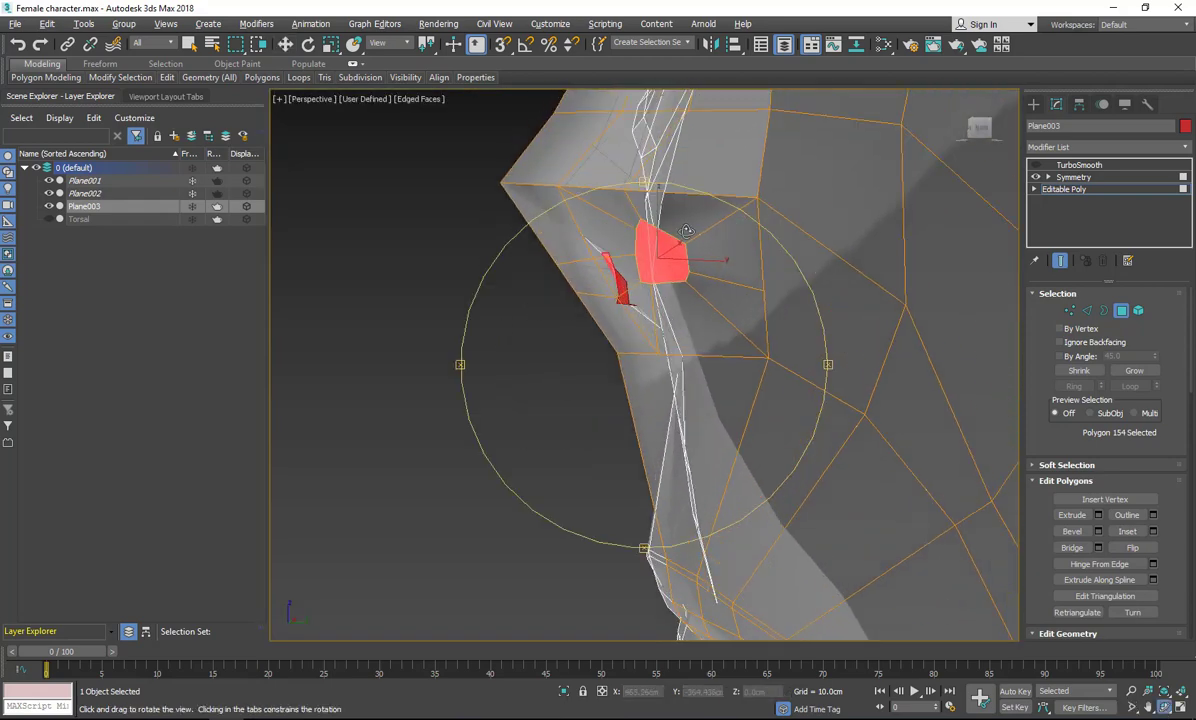
key(alt+w)
right_click(450, 420)
key(alt+w)
scroll(421, 277, up, 3)
middle_drag(552, 481, 426, 280)
key(1)
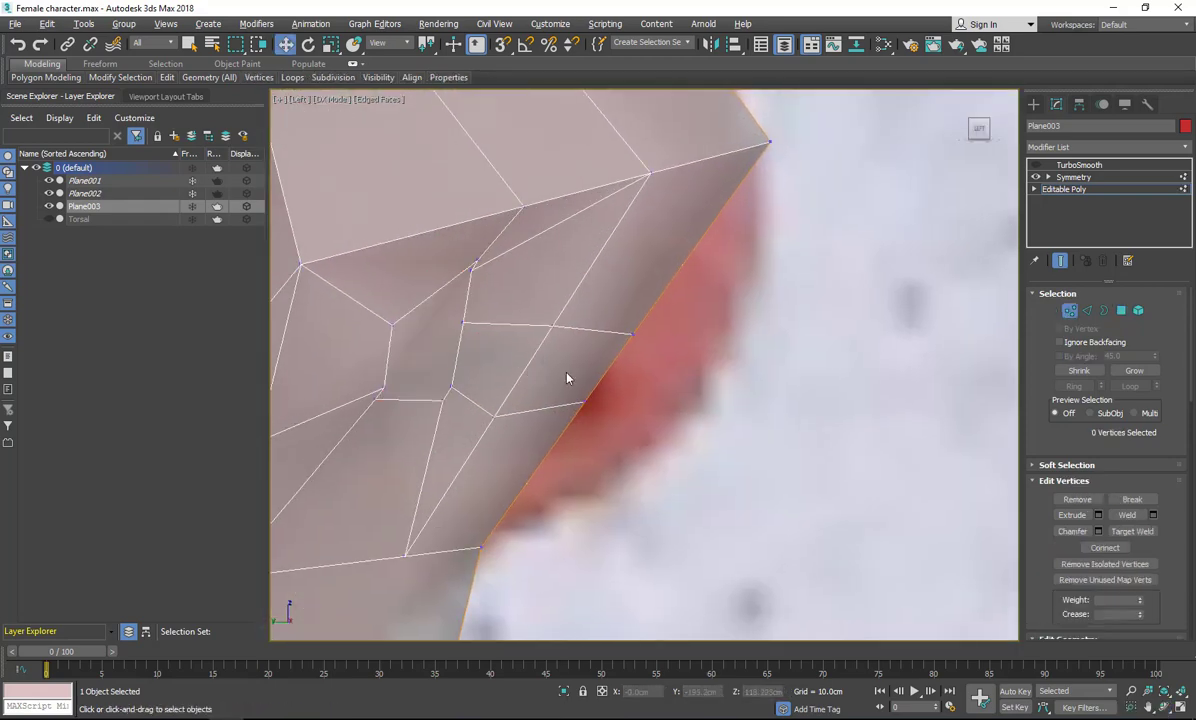
Move the front and upper vertices of the nostril outline in the Left view to start slanting the opening.
click(475, 269)
middle_drag(499, 266, 519, 202)
click(484, 257)
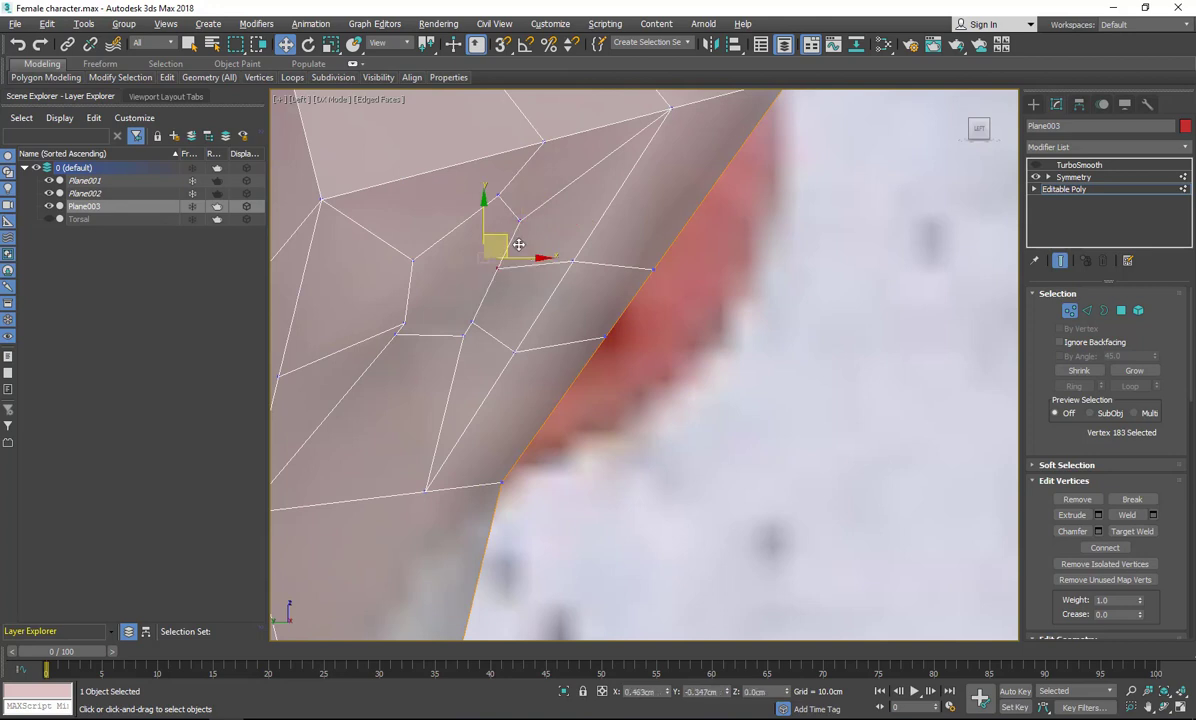
click(392, 306)
drag(505, 247, 472, 290)
click(431, 260)
Adjust the nostril polygon's tilt and its lower vertices in the Left view.
click(1120, 314)
click(492, 318)
click(440, 296)
key(r)
key(e)
click(462, 392)
key(1)
mouse_move(418, 350)
mouse_down()
mouse_move(449, 384)
mouse_move(432, 367)
mouse_up()
Move one front vertex of the nostril outline forward and up, and the top one back and down.
key(w)
click(469, 321)
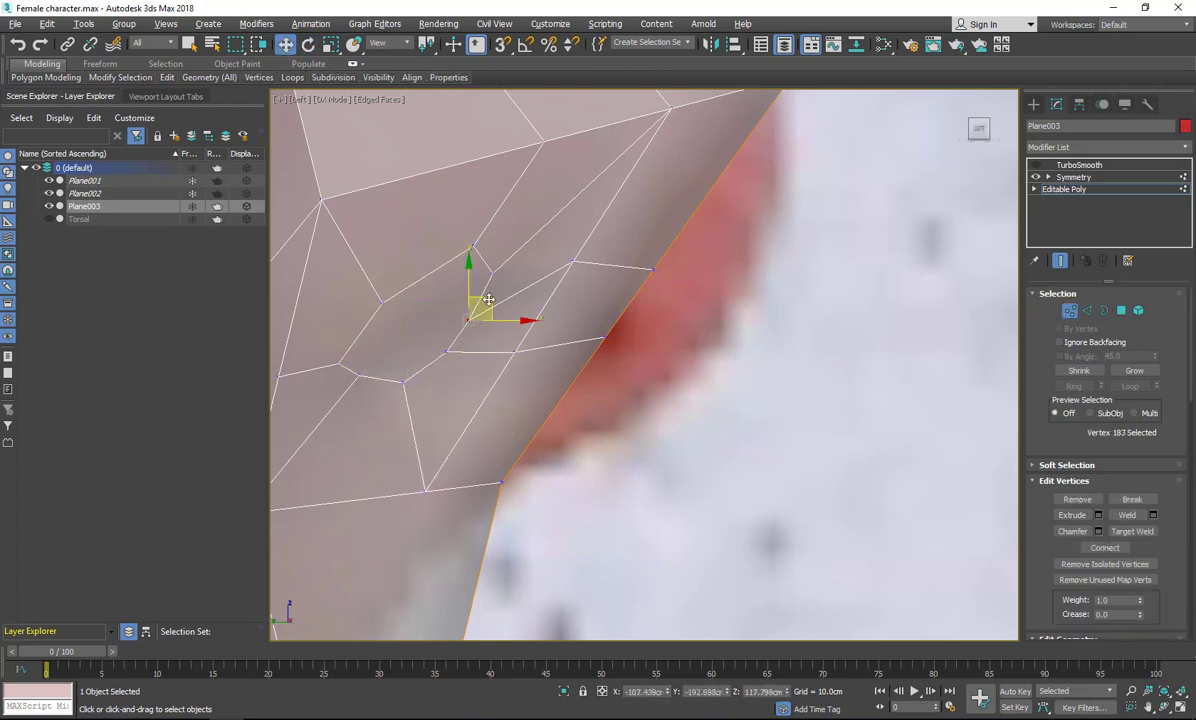
drag(482, 301, 502, 279)
click(473, 247)
drag(489, 231, 470, 245)
click(493, 306)
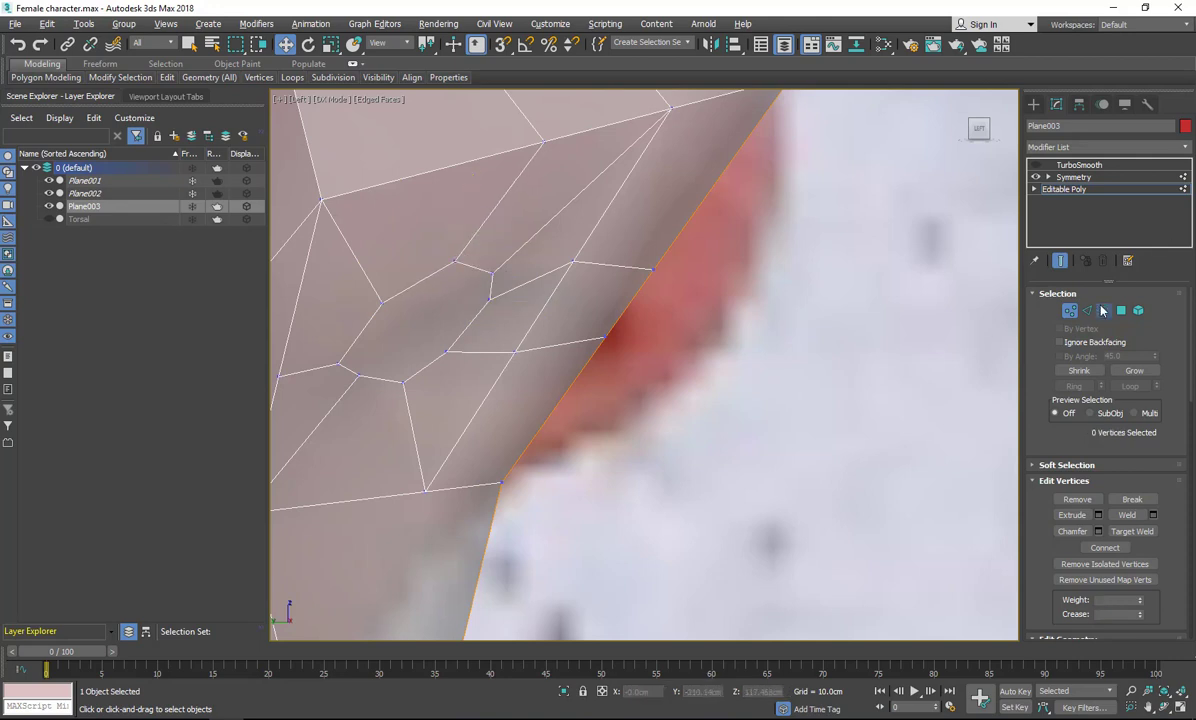
Rotate the nostril polygon slightly in the Left view and inset it.
key(2)
key(4)
click(420, 312)
key(e)
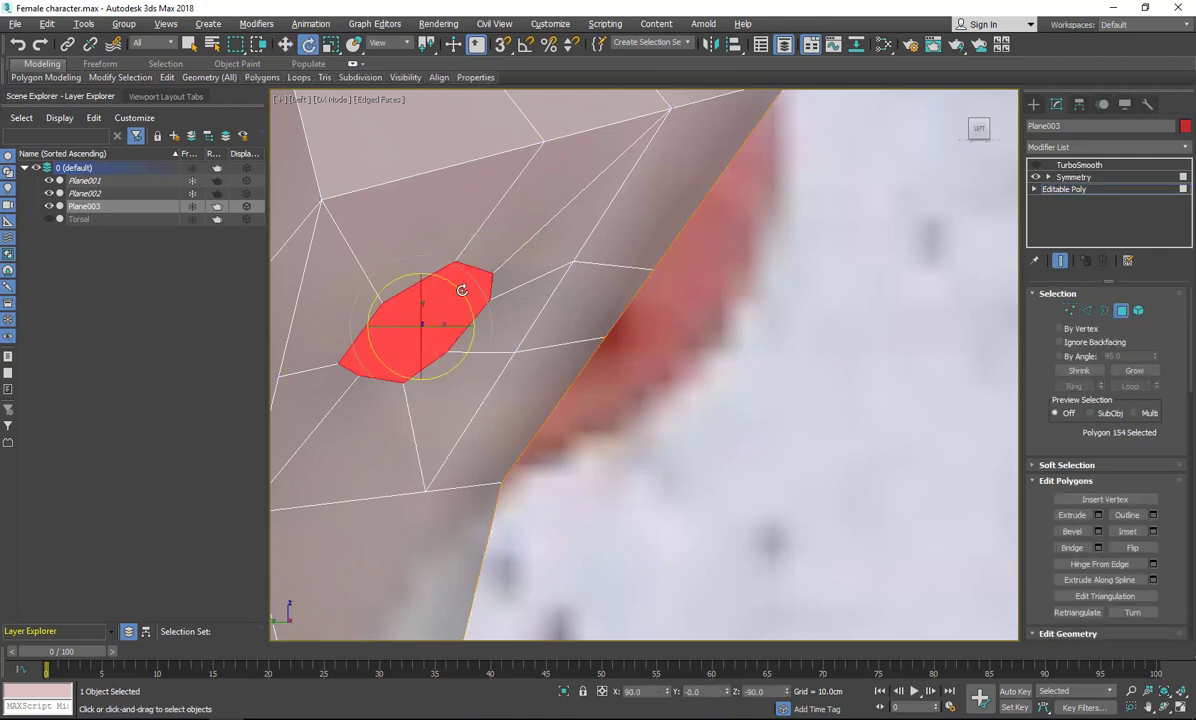
drag(461, 290, 483, 240)
right_click(632, 345)
click(478, 393)
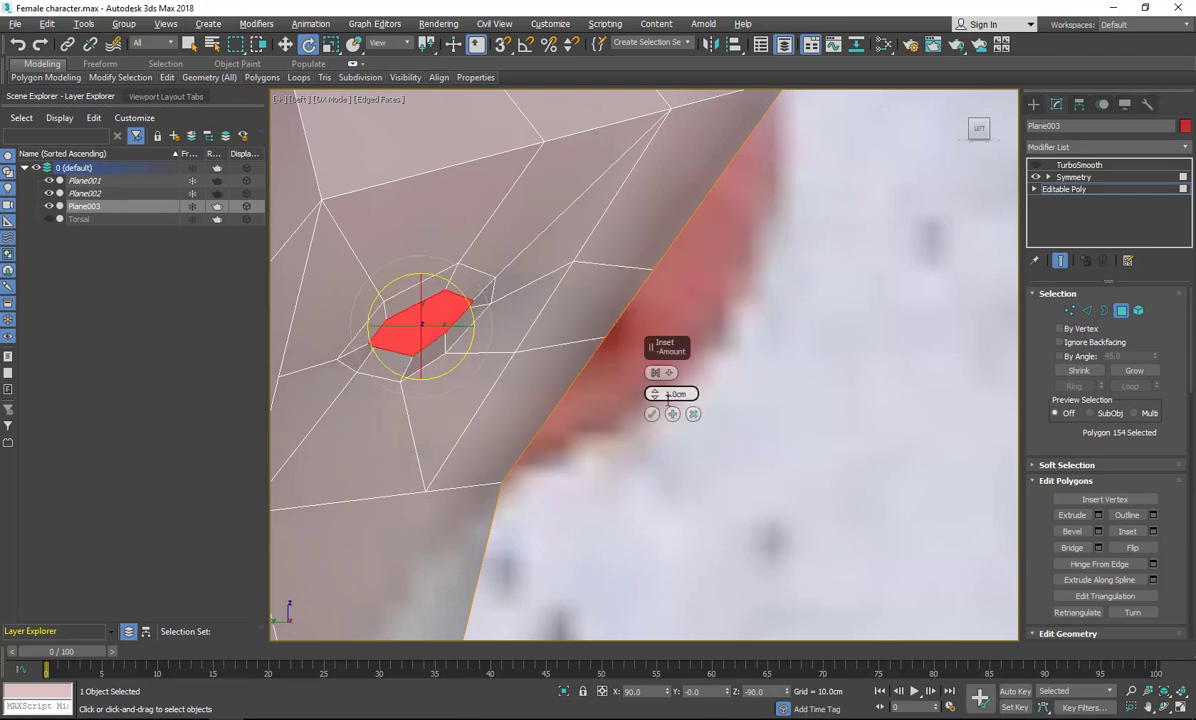
click(652, 414)
Bevel the nostril polygon into the nose in two passes, the second with height -4.1 cm and outline 0.457 cm.
right_click(505, 347)
click(395, 406)
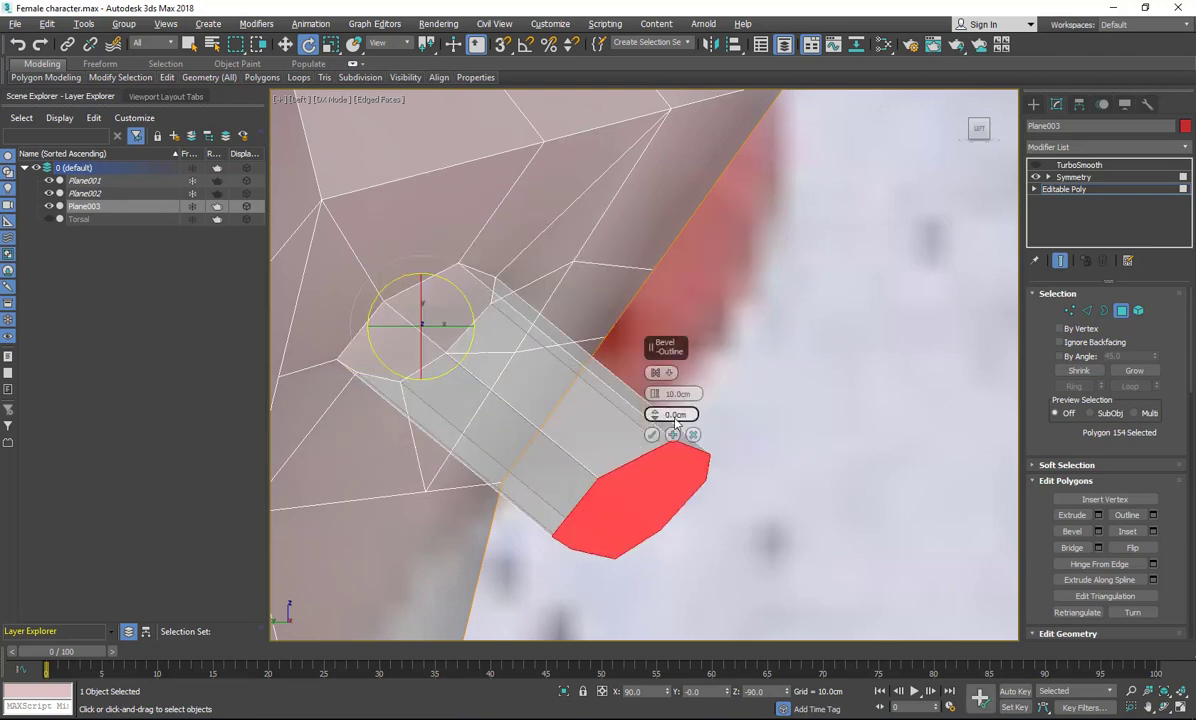
drag(655, 414, 671, 509)
click(672, 434)
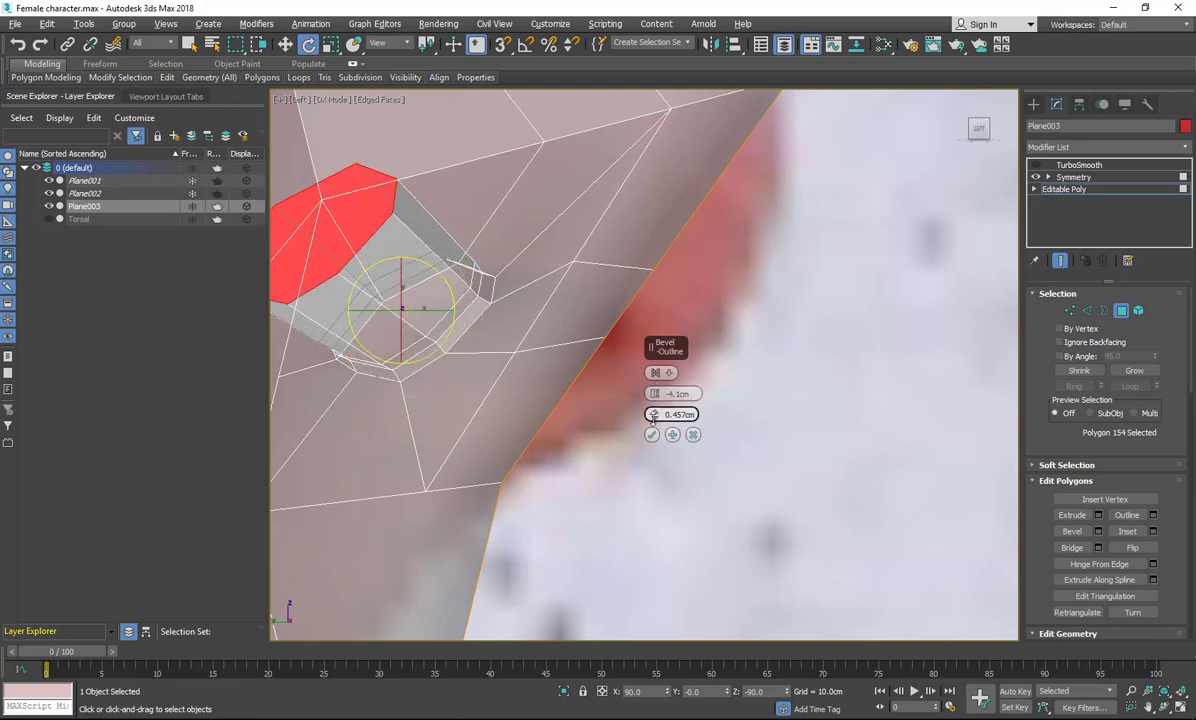
click(652, 434)
key(ctrl+d)
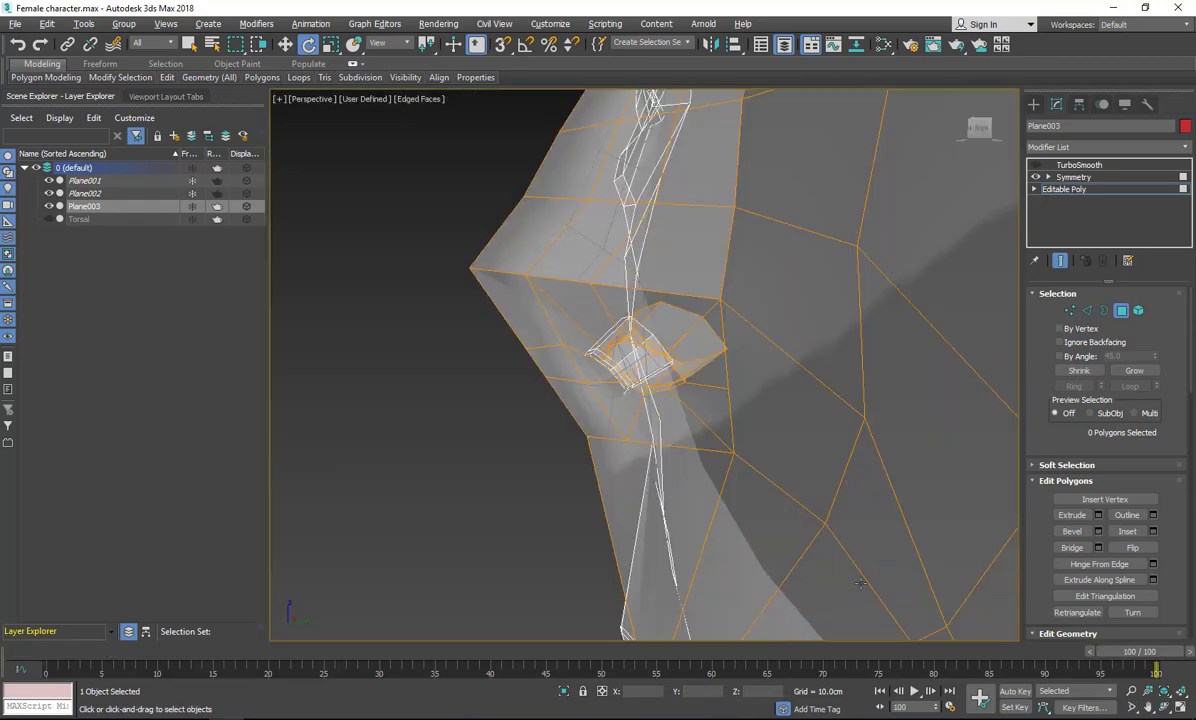
Delete the loop of edges at the deep end of the nostril tube.
alt+middle_drag(654, 374, 743, 347)
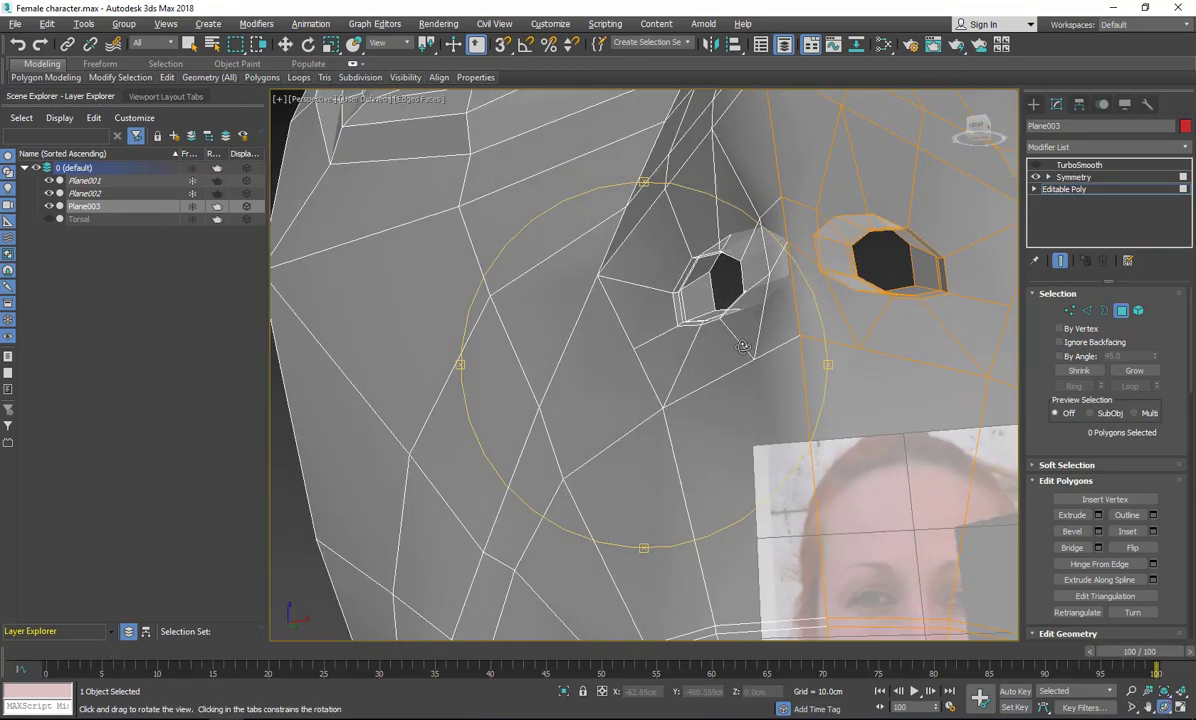
click(1084, 312)
key(w)
drag(881, 246, 887, 158)
alt+middle_drag(710, 277, 780, 262)
key(f)
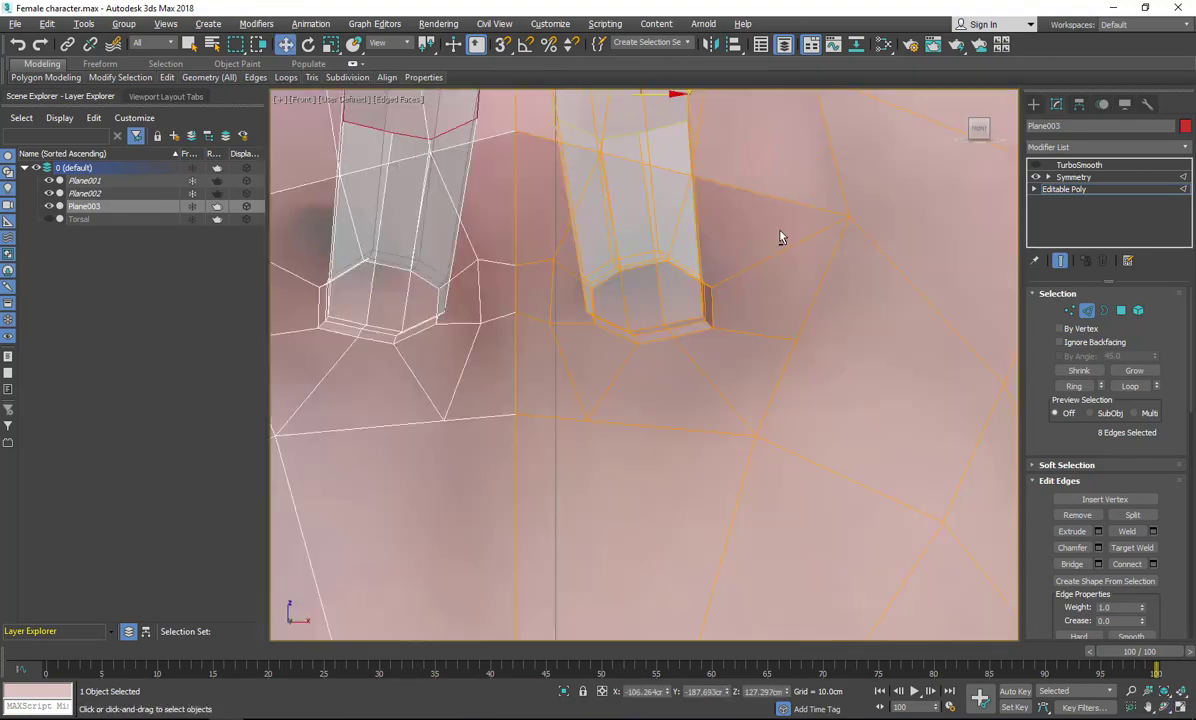
scroll(781, 236, down, 2)
middle_drag(762, 214, 740, 384)
key(Delete)
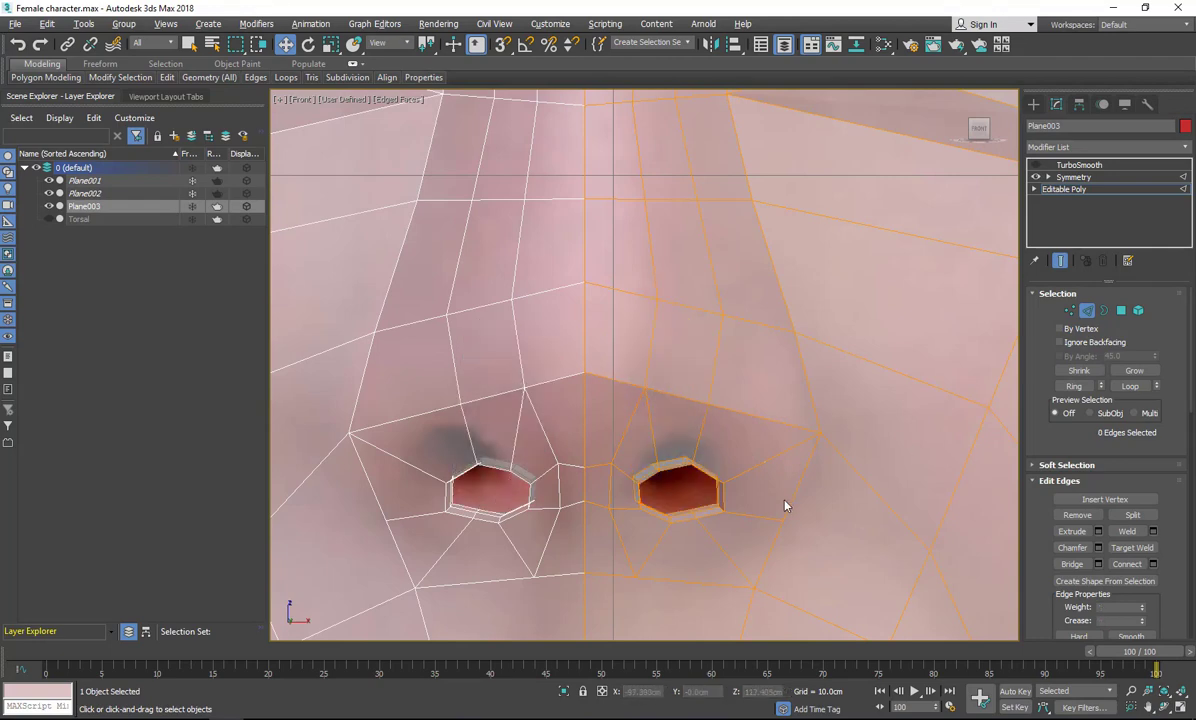
Pull the two centreline vertices below the nose tip out to the reference photo's profile in the Left view.
key(1)
click(645, 387)
key(alt+w)
middle_click(454, 510)
key(alt+w)
scroll(450, 505, down, 4)
scroll(446, 530, up, 3)
middle_drag(446, 530, 414, 452)
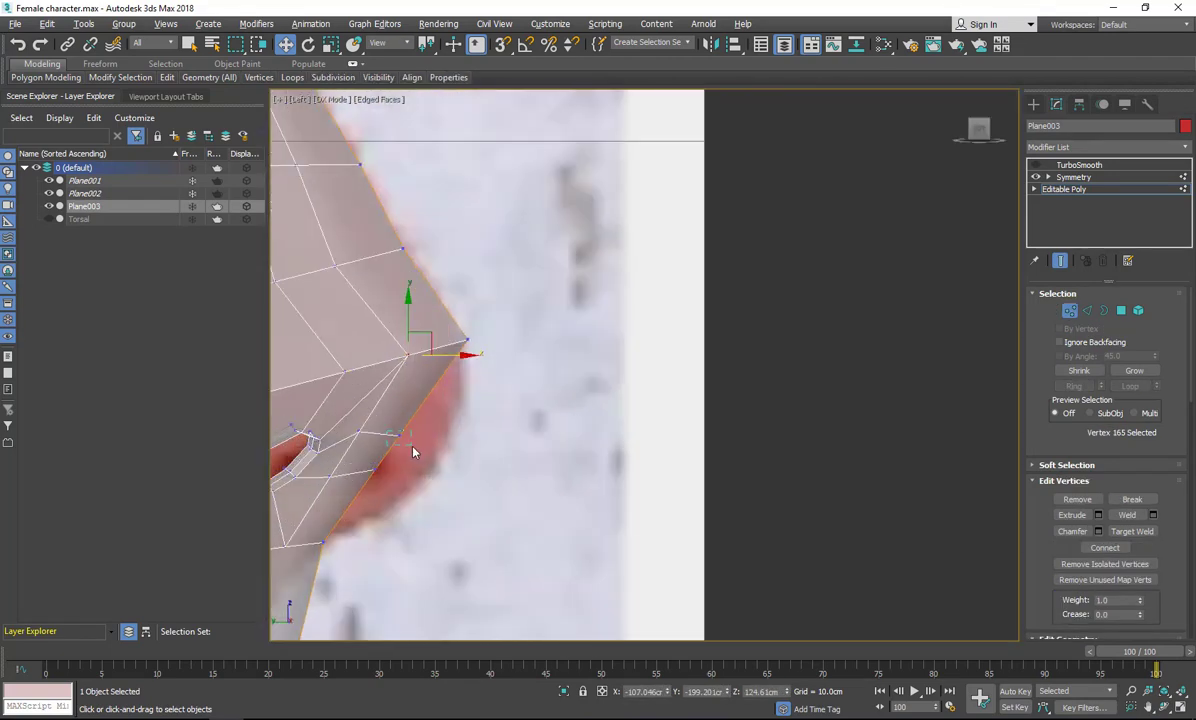
click(399, 436)
drag(436, 436, 477, 455)
drag(392, 462, 416, 490)
Move the two vertices beside the underside's centreline forward, and the vertex beside the nose tip forward and up.
click(359, 431)
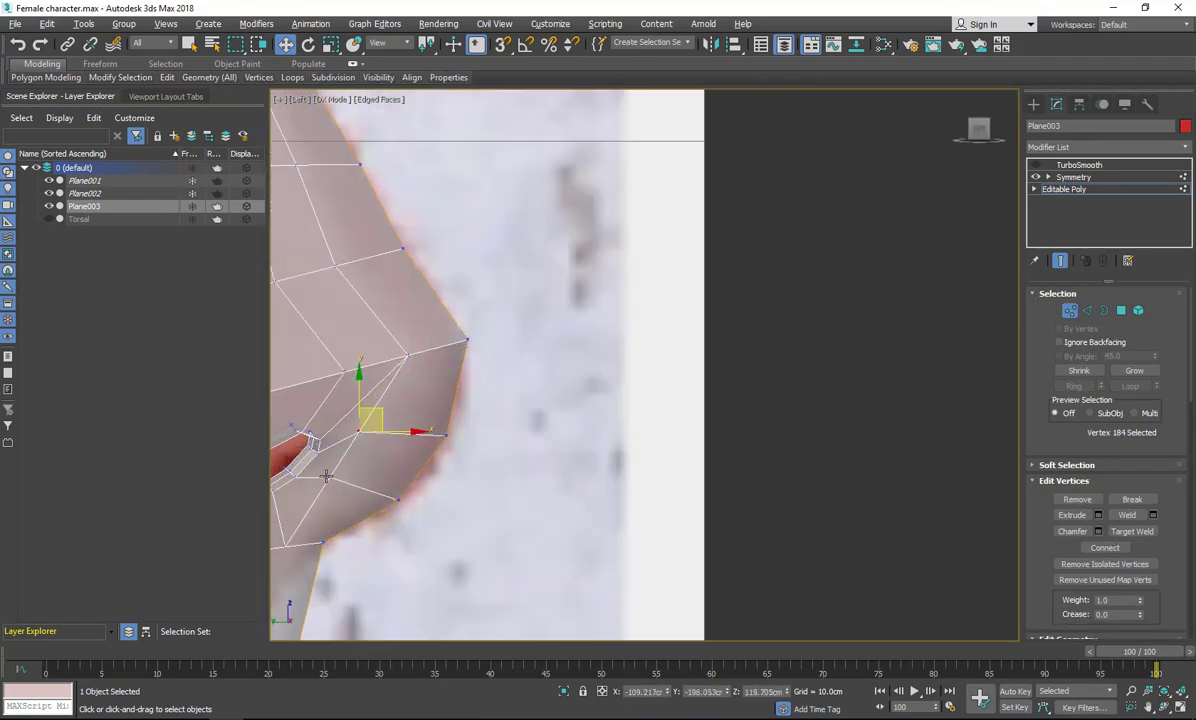
ctrl+click(329, 477)
drag(360, 444, 396, 459)
click(408, 355)
drag(425, 338, 441, 321)
Move the vertices beside the nose bridge's centreline to round the bridge in the Left view.
scroll(356, 276, down, 3)
middle_drag(356, 276, 582, 406)
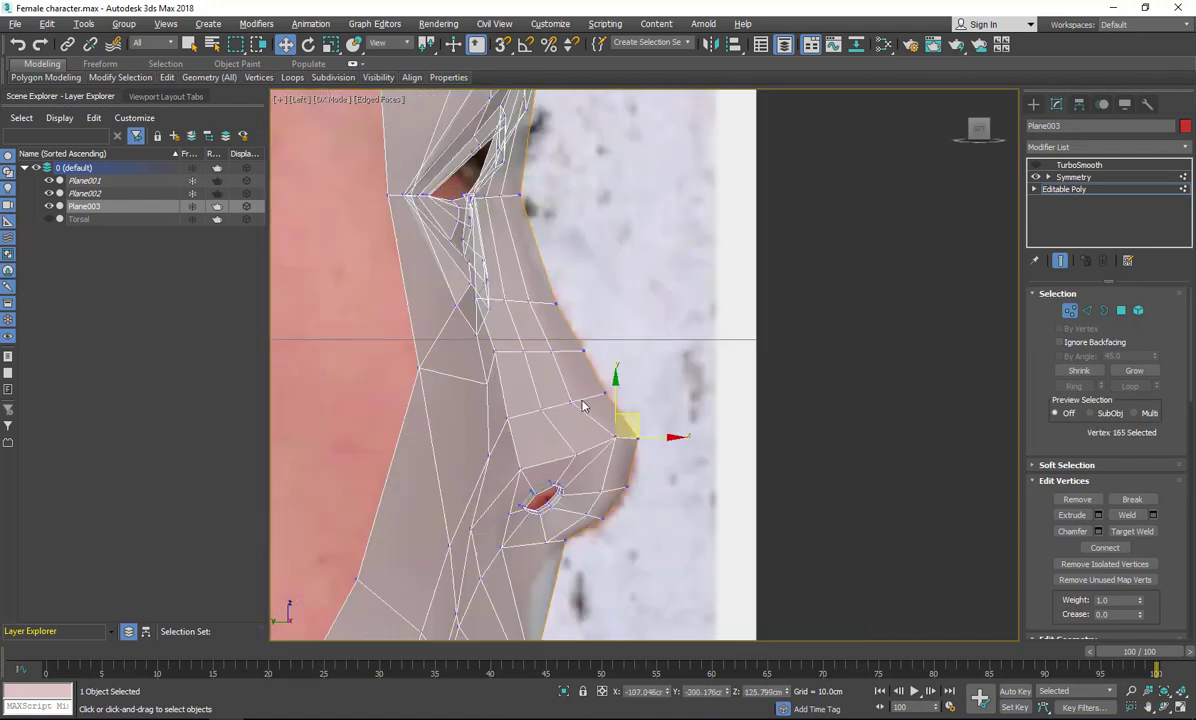
click(552, 350)
click(555, 302)
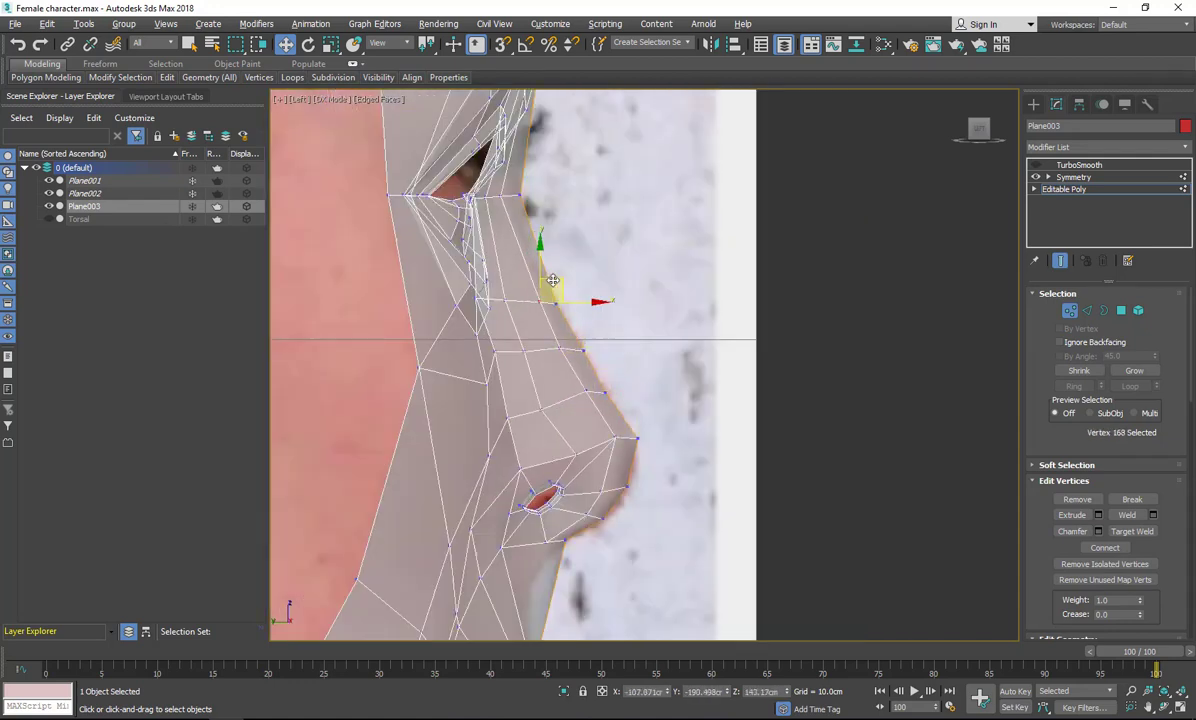
click(488, 197)
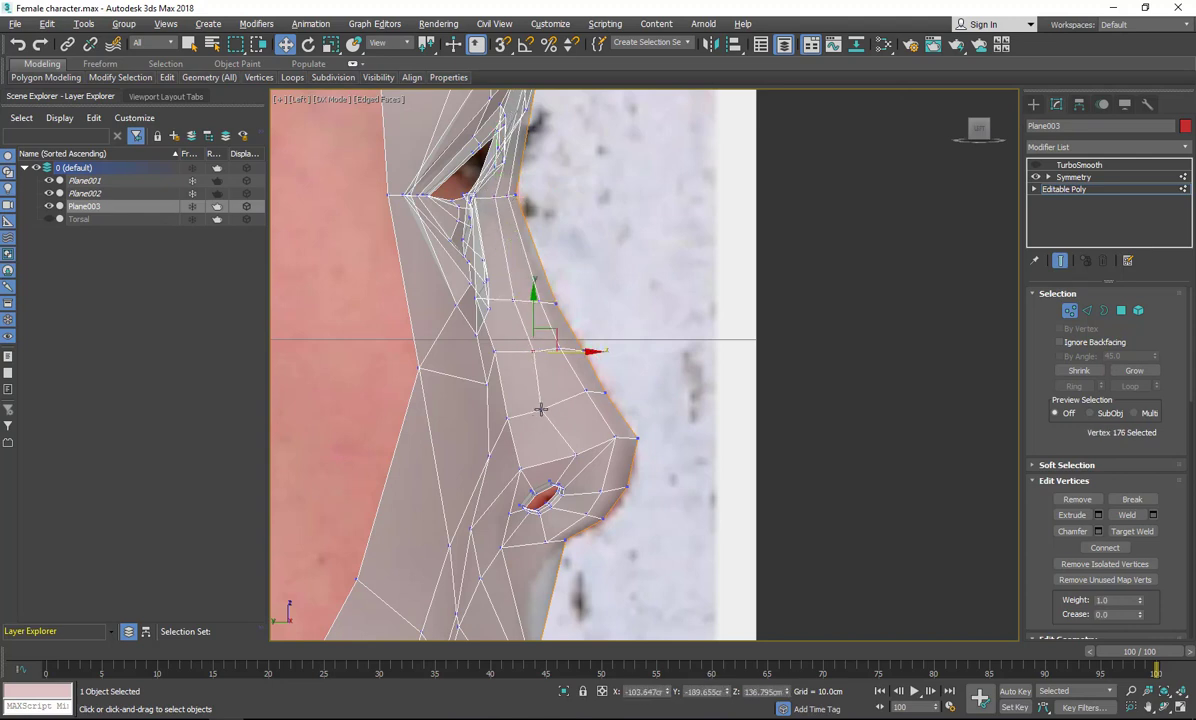
Move the vertices on the side of the nose above the nostril forward and up toward the tip.
scroll(576, 392, up, 2)
middle_drag(576, 392, 720, 264)
drag(702, 274, 709, 259)
drag(723, 351, 729, 333)
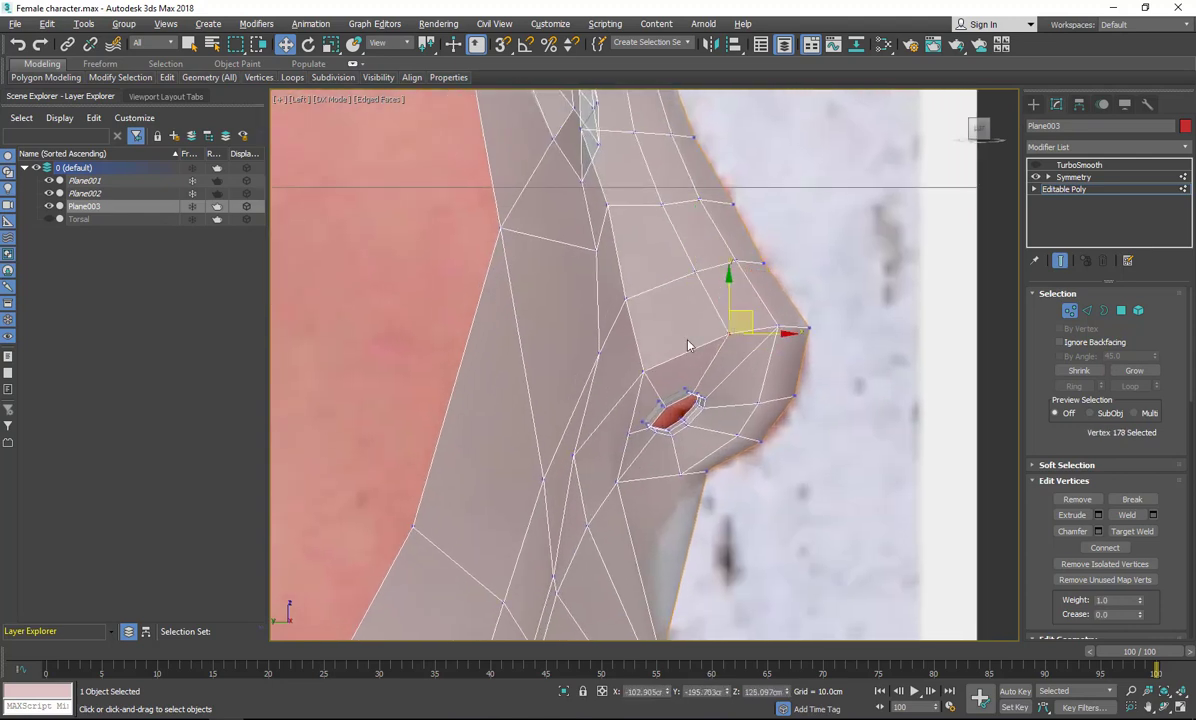
Move the vertices at the nose wing's rear edge backward and lower the vertex on the nose's side.
drag(599, 353, 575, 337)
click(695, 272)
middle_drag(629, 436, 649, 296)
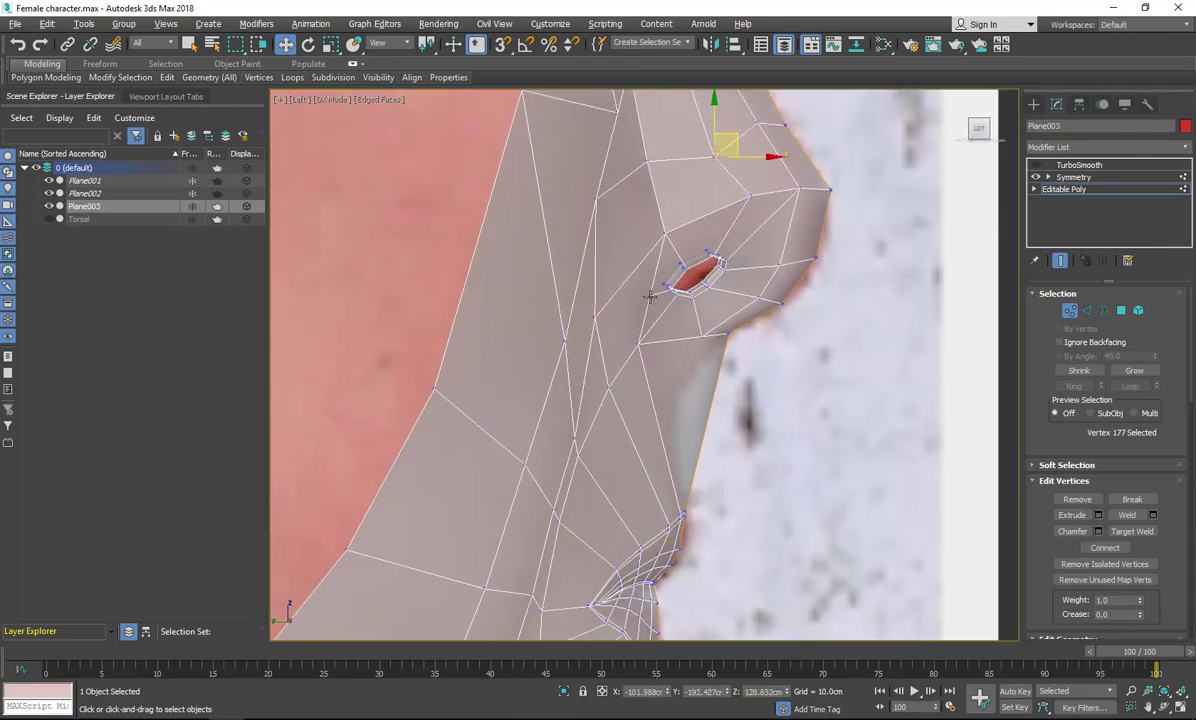
drag(649, 295, 636, 295)
Connect the ring of edges radiating from the nostril with a new edge loop in the perspective view.
scroll(639, 339, down, 2)
key(alt+w)
middle_click(776, 456)
key(alt+w)
scroll(776, 456, up, 2)
middle_drag(768, 549, 729, 569)
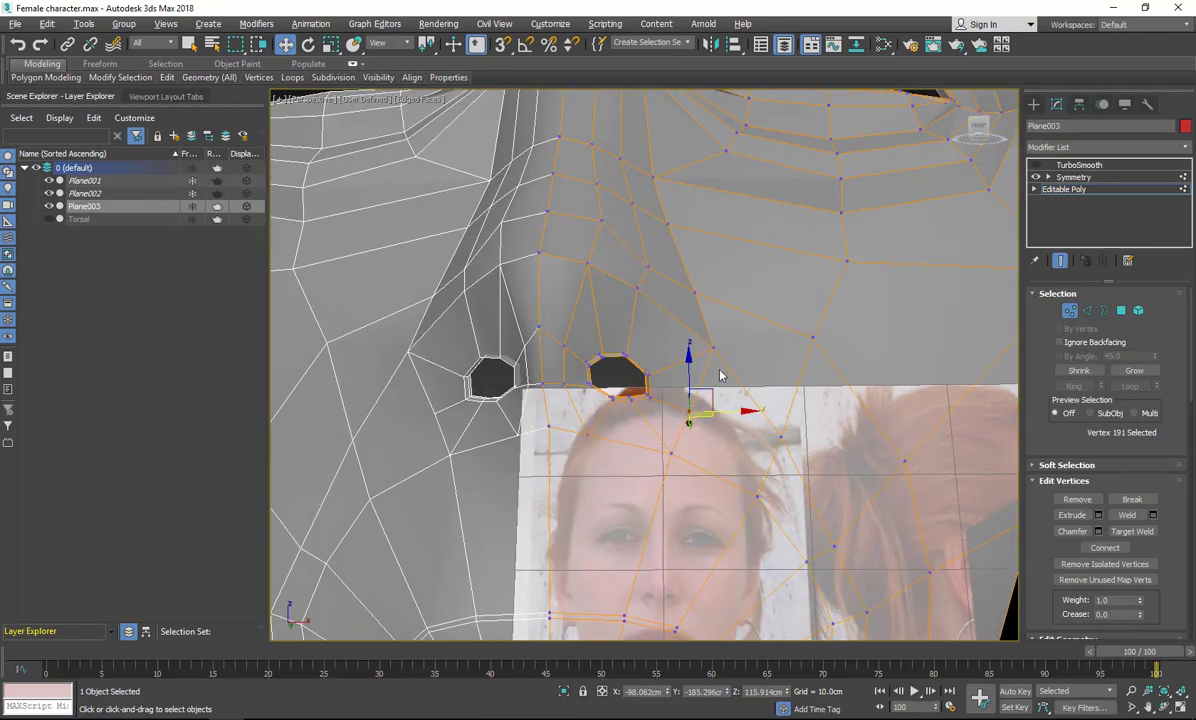
click(1087, 310)
click(670, 362)
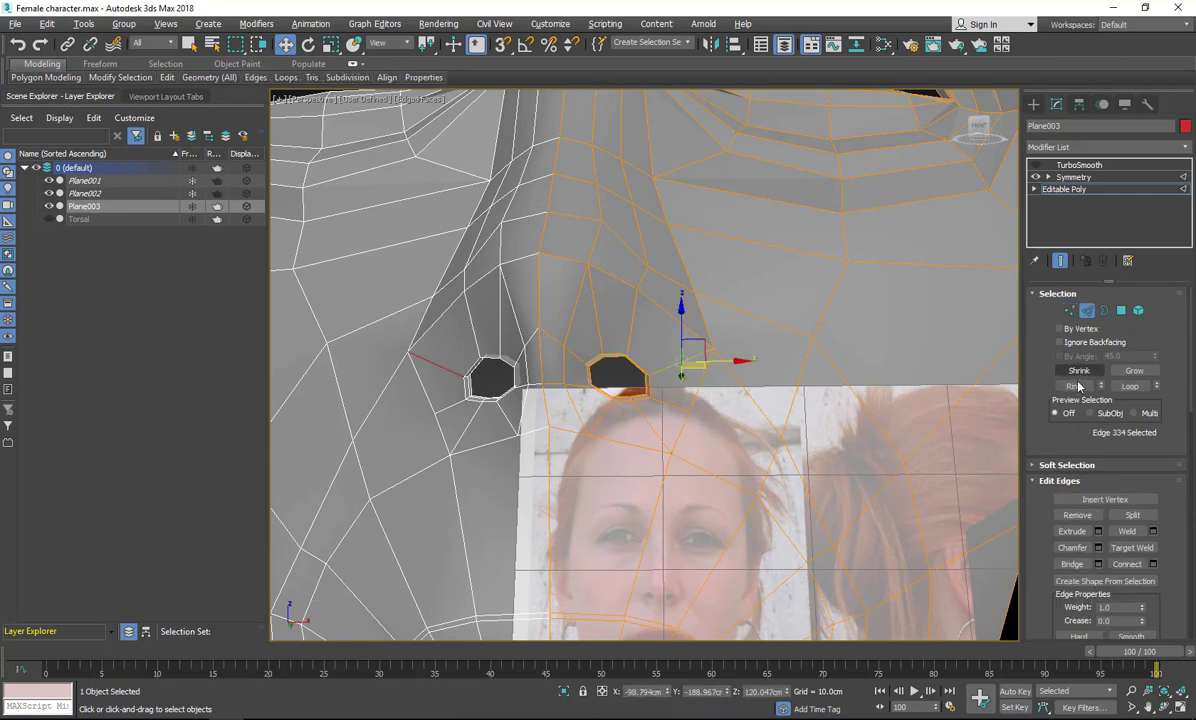
click(1075, 386)
right_click(828, 369)
click(707, 421)
click(655, 377)
click(652, 434)
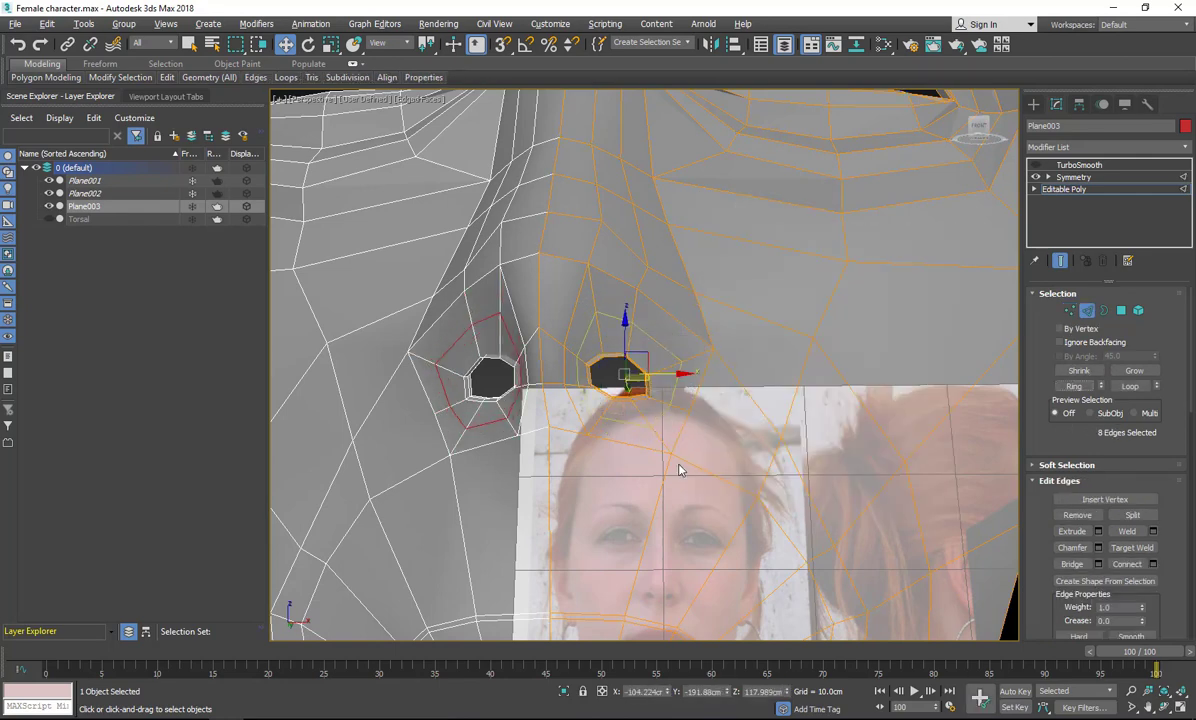
Shift the selected edge loop around the nostril slightly forward in the Left view and return to the Front view.
key(alt+w)
middle_click(502, 545)
key(alt+w)
drag(745, 297, 748, 297)
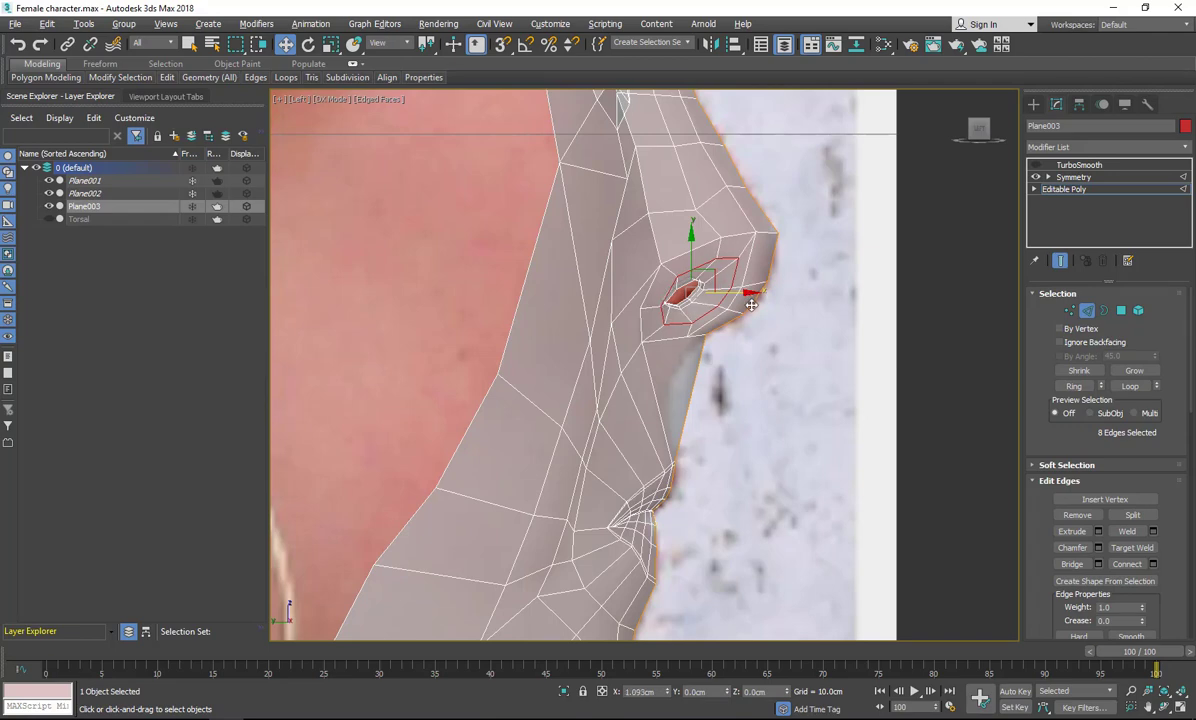
key(alt+w)
middle_click(735, 330)
key(alt+w)
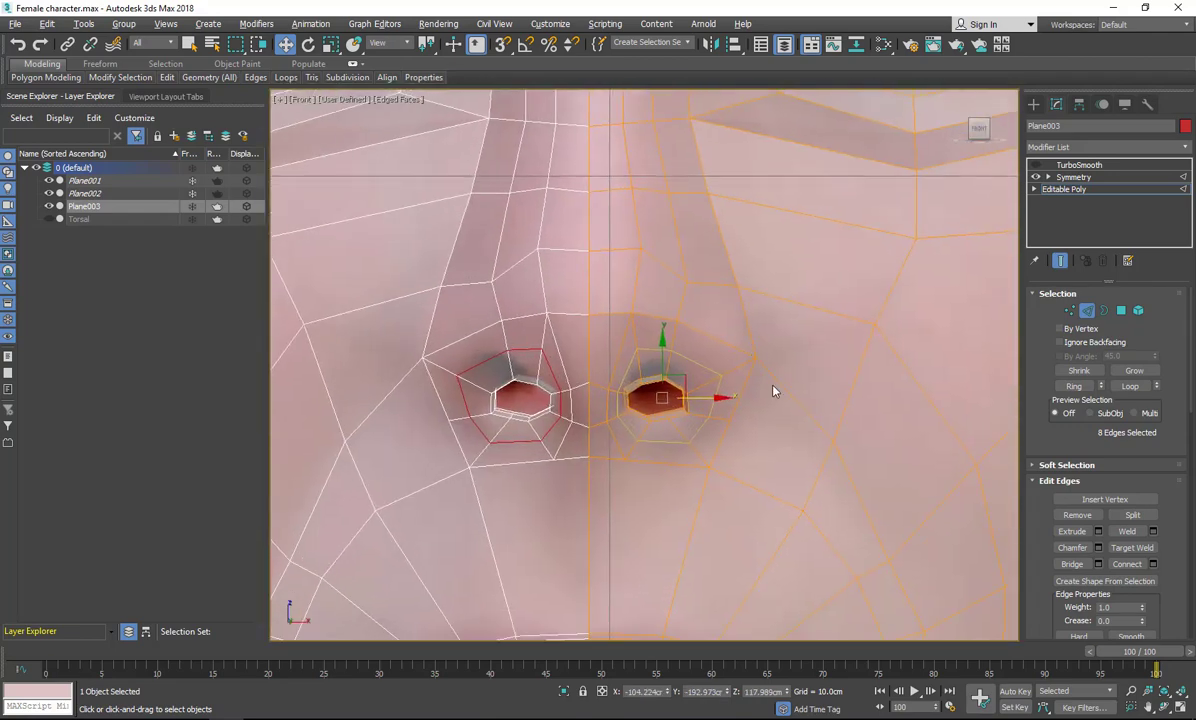
Cut new edges across the side of the nose above the nostril in the Front view.
middle_drag(773, 391, 717, 322)
right_click(700, 380)
click(593, 252)
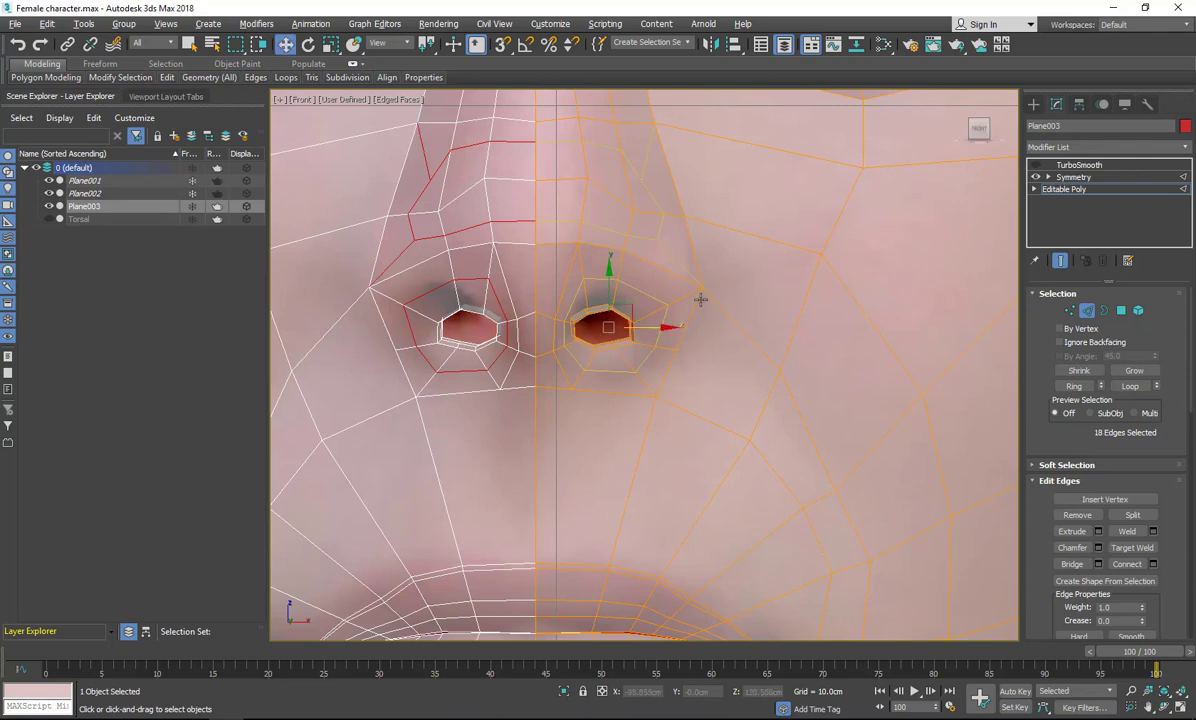
Move individual vertices on the upper nose wing outward along X, working in the Front and Perspective views.
click(1069, 310)
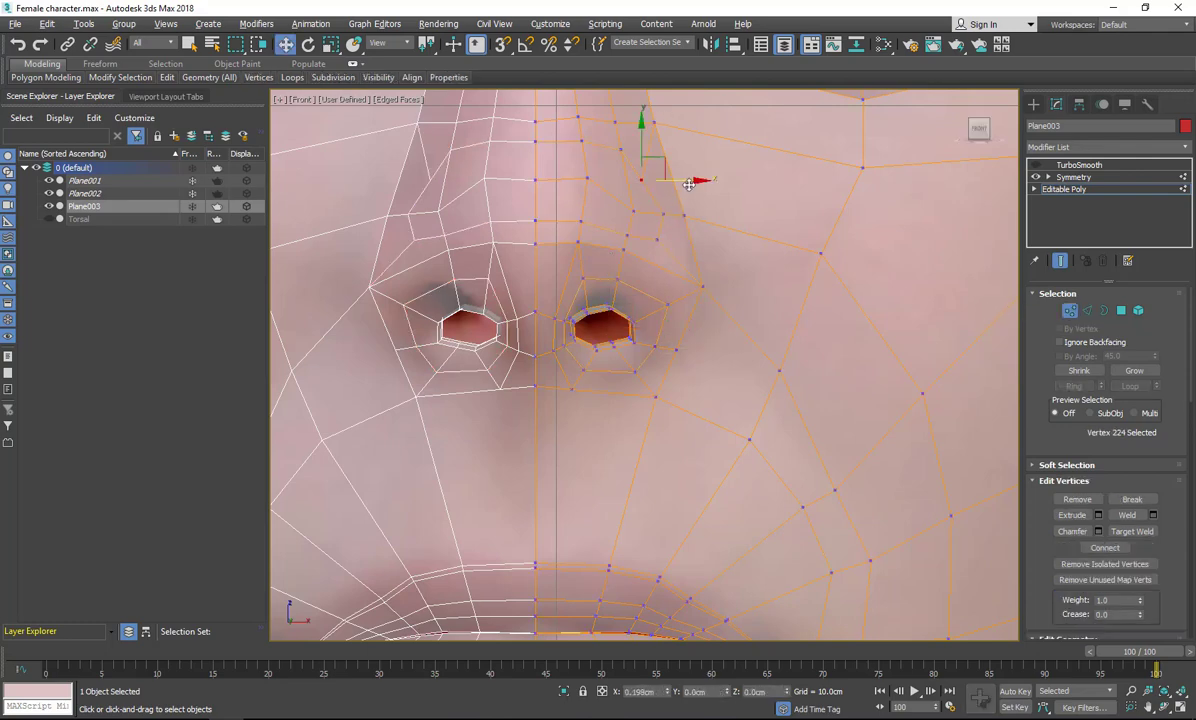
key(alt+w)
right_click(700, 420)
key(alt+w)
alt+middle_drag(700, 420, 691, 285)
key(w)
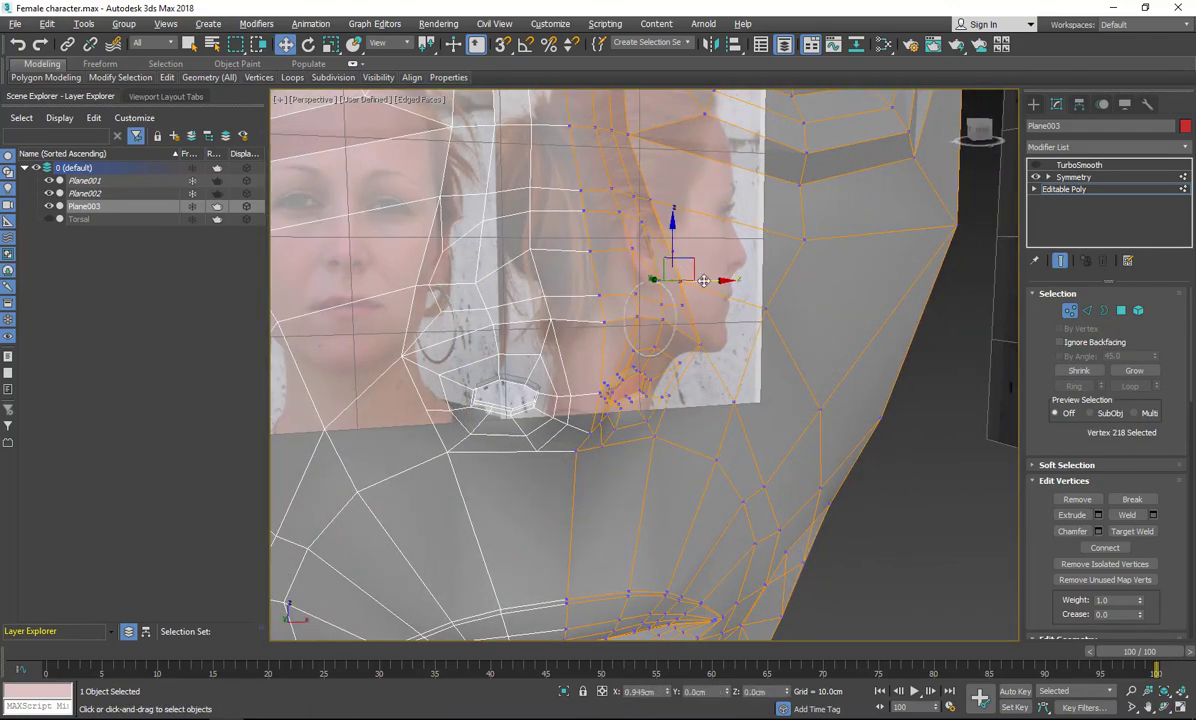
Select two vertices on the nose wing and reposition them in depth and height from a side angle.
drag(644, 252, 670, 302)
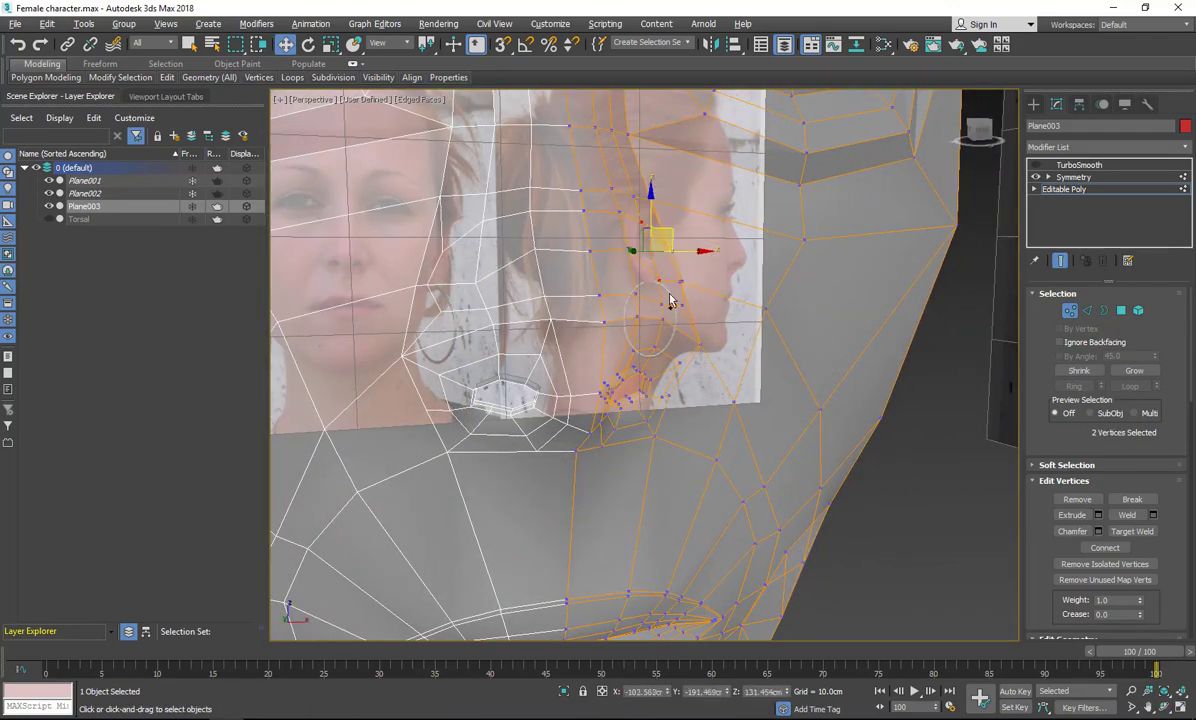
click(1165, 708)
drag(850, 300, 603, 250)
right_click(682, 252)
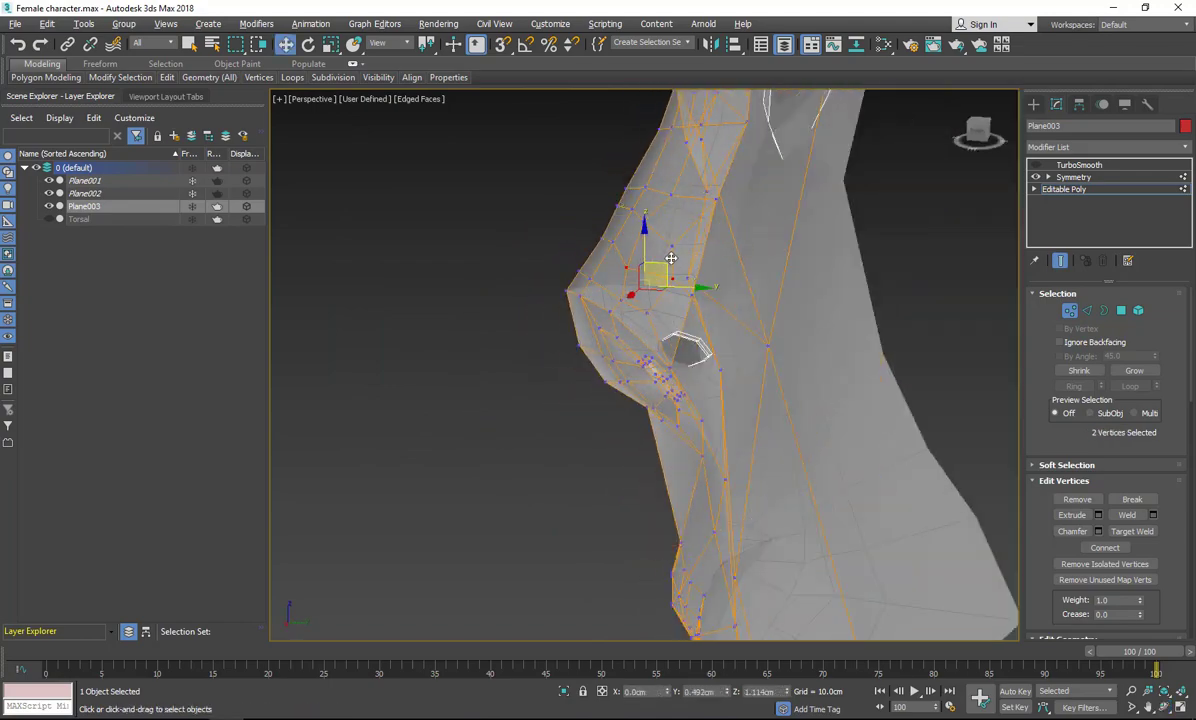
alt+middle_drag(658, 334, 670, 284)
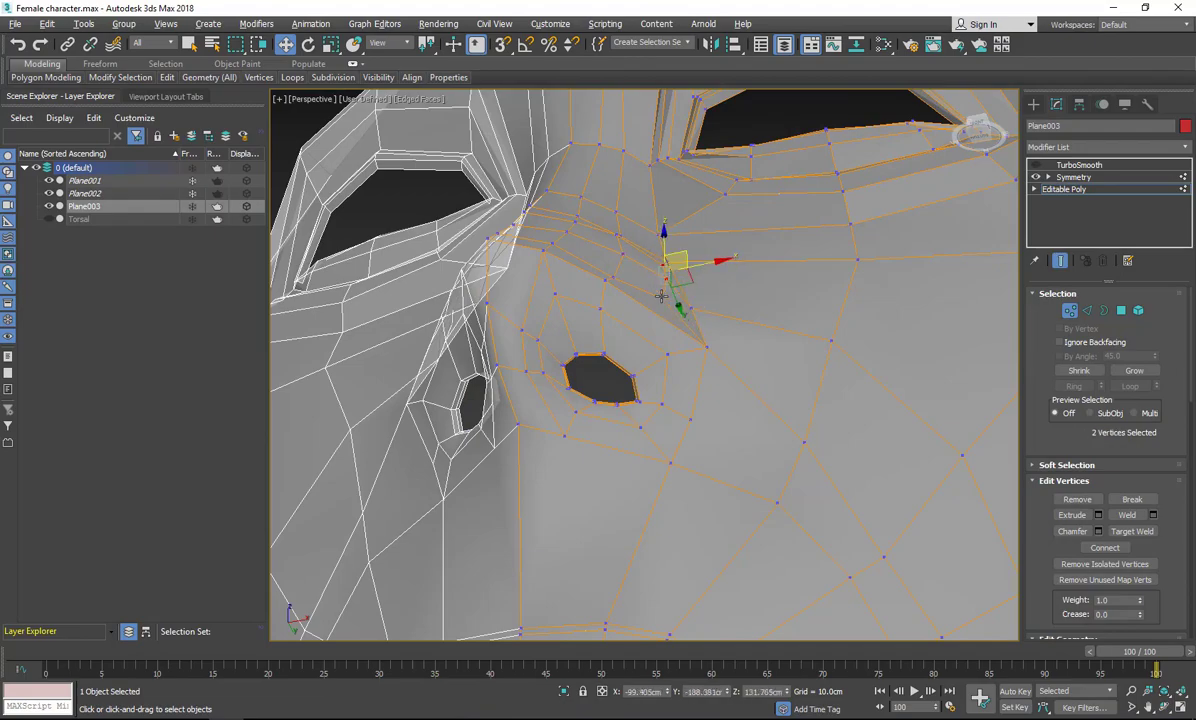
alt+middle_drag(648, 308, 670, 250)
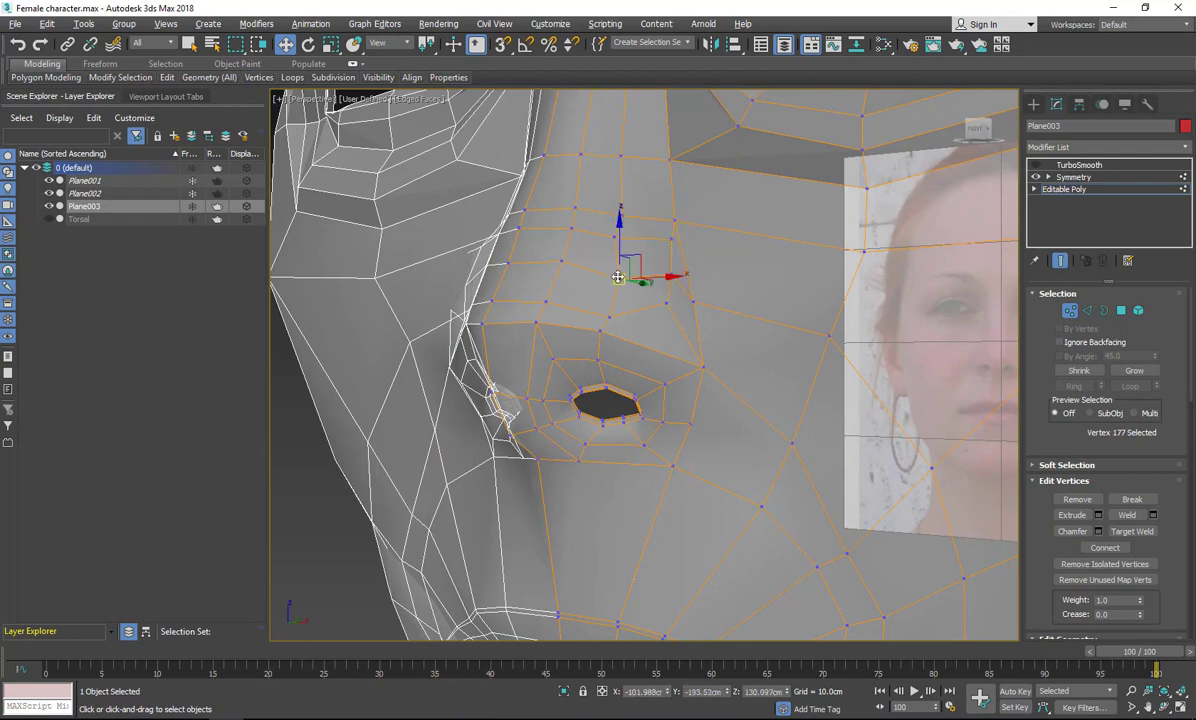
Set the reference coordinate system to Gimbal and adjust the vertices above the nostril to round the nose wing.
right_click(286, 45)
click(688, 302)
click(390, 43)
click(389, 109)
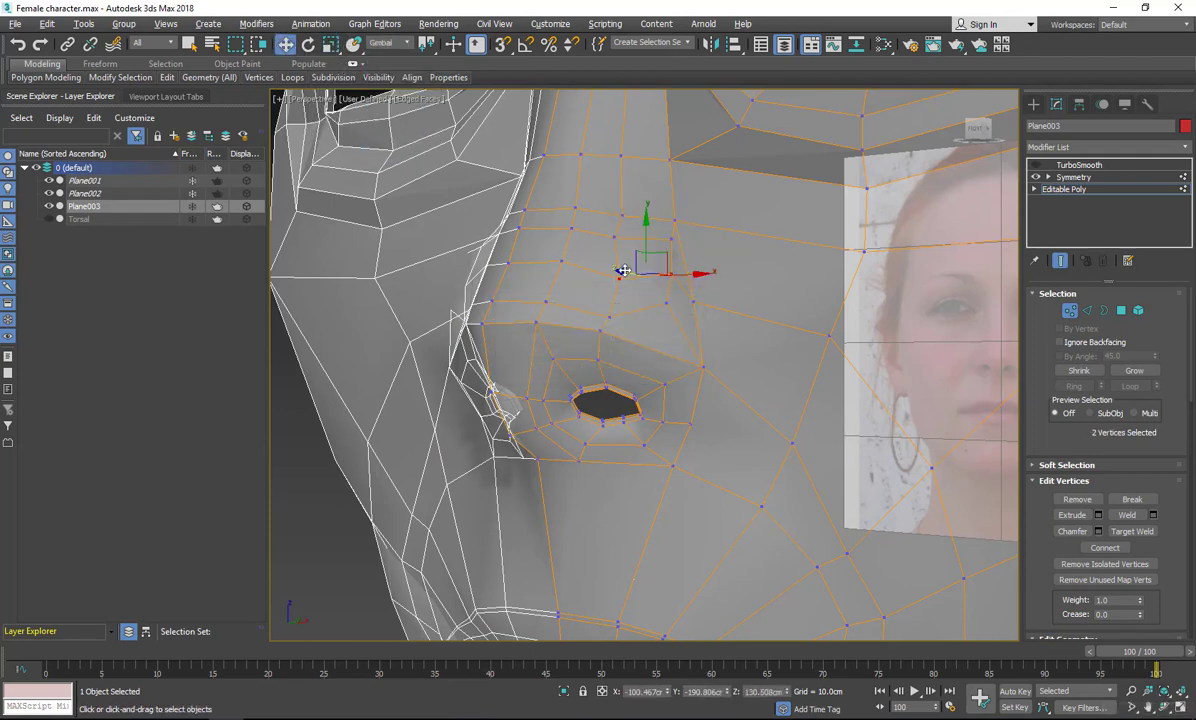
alt+middle_drag(615, 268, 606, 291)
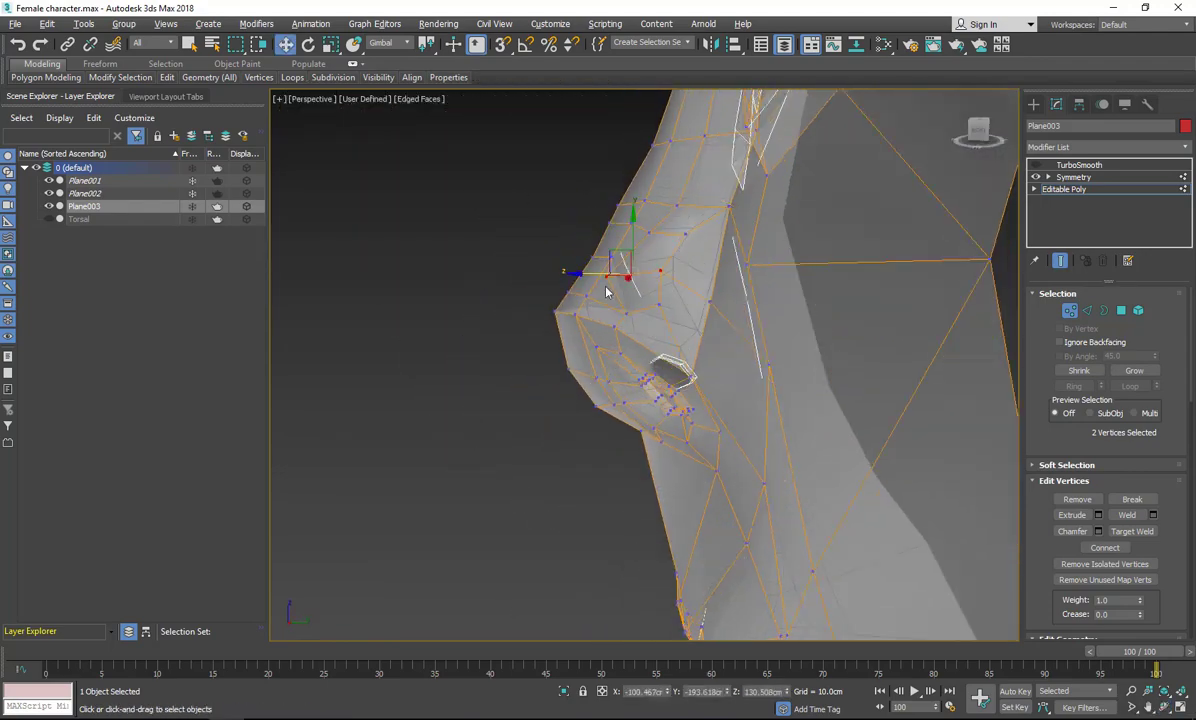
drag(627, 313, 614, 321)
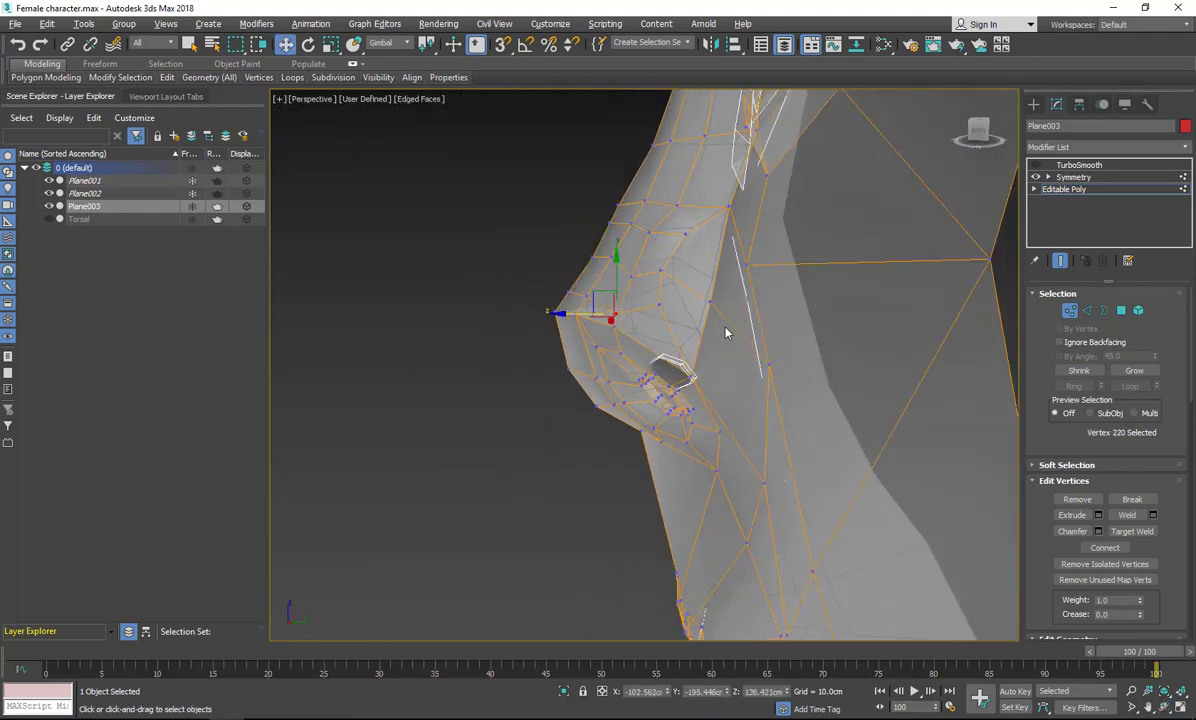
Reposition single vertices along the outer nose wing and enable TurboSmooth to refine its smoothed outline.
alt+middle_drag(666, 277, 704, 299)
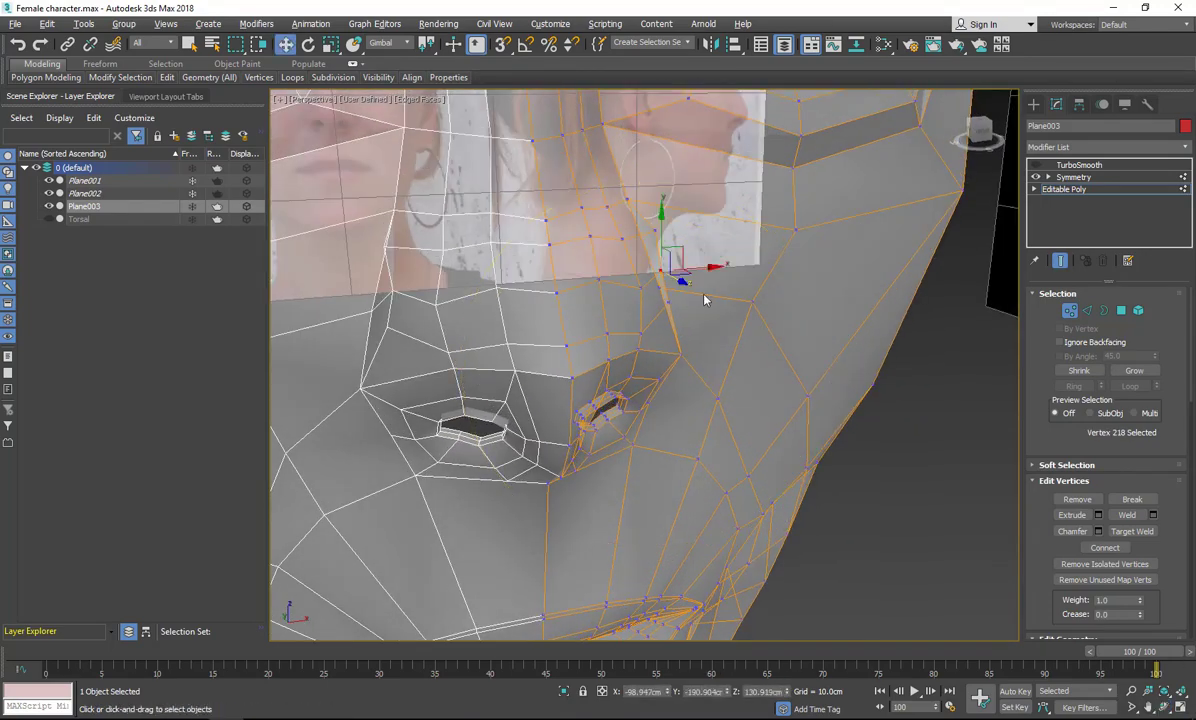
click(631, 231)
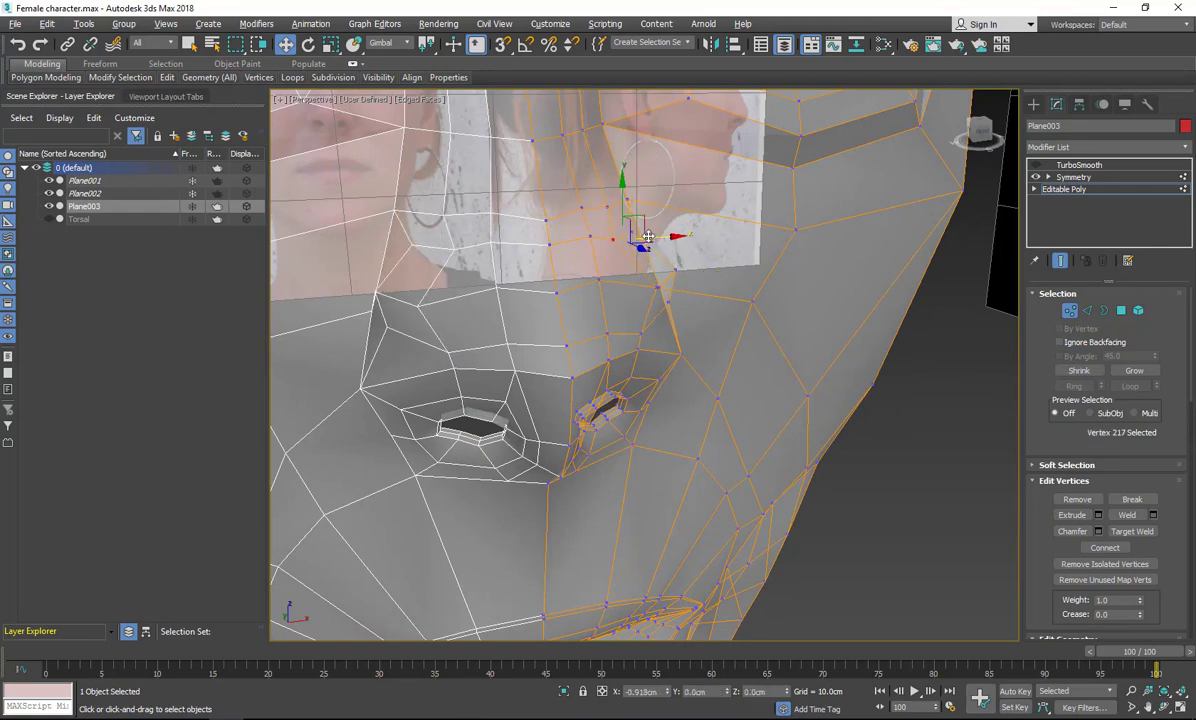
drag(668, 301, 680, 301)
click(642, 335)
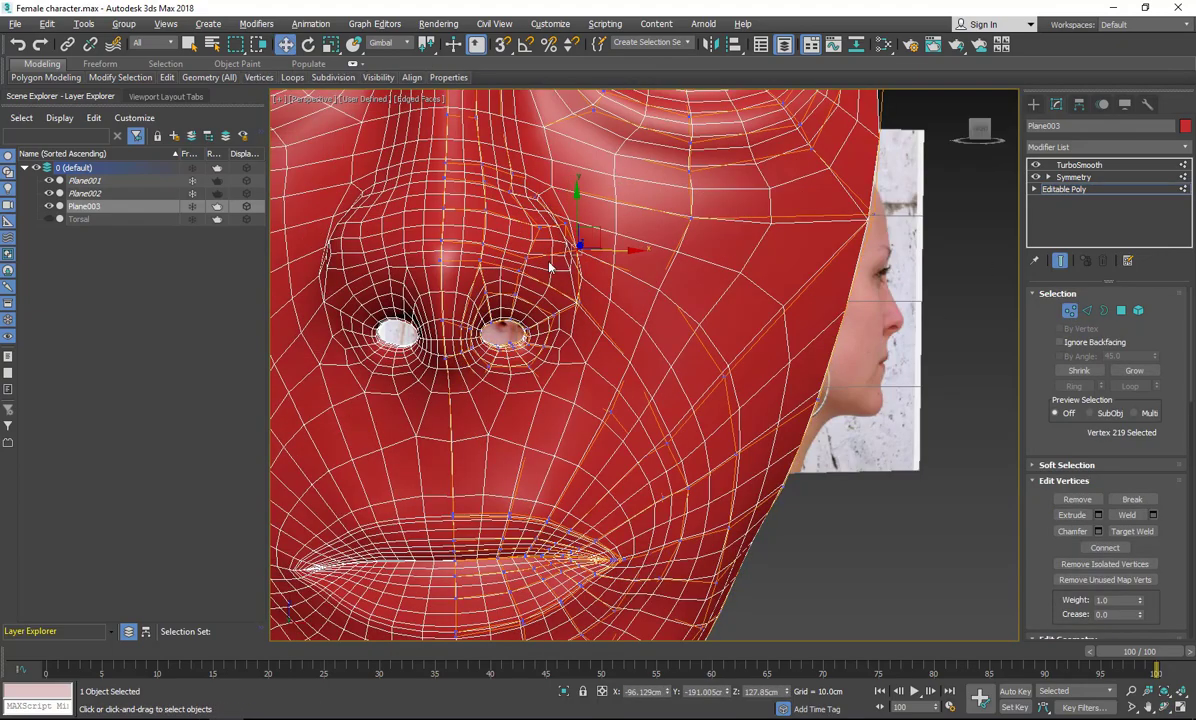
click(527, 257)
drag(556, 259, 591, 244)
Move single polygons on the upper nose wing and beside the nostril to give the wing more volume.
click(1121, 310)
click(552, 240)
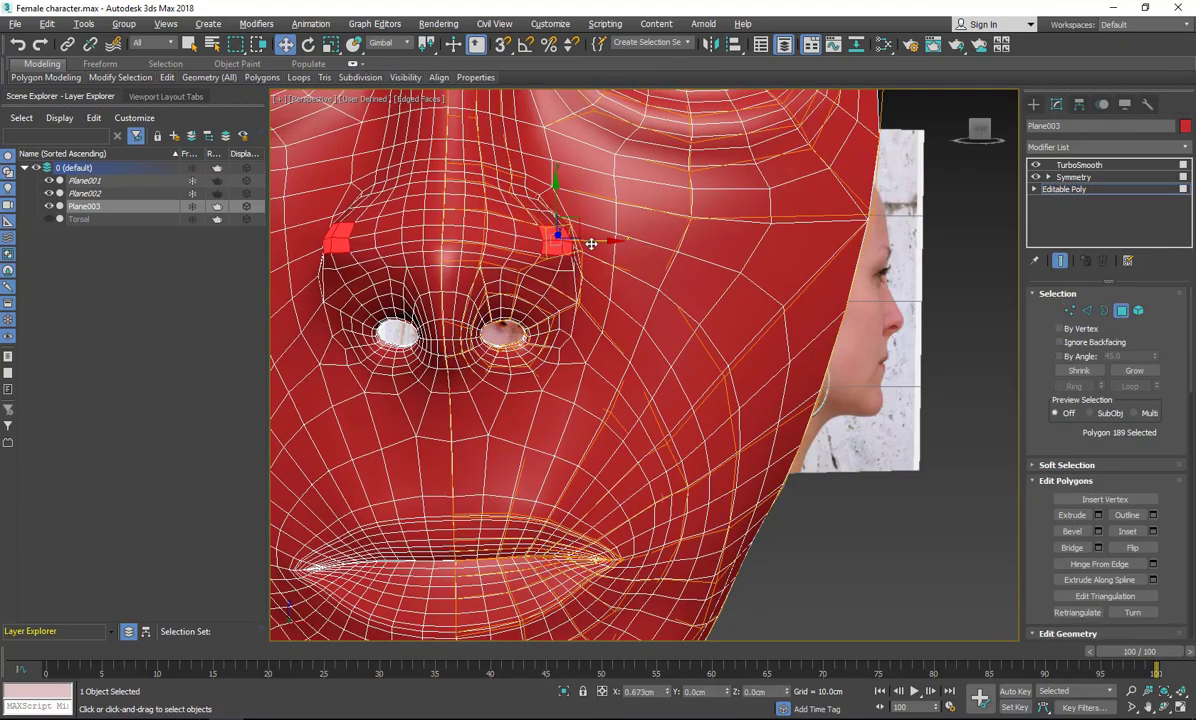
click(531, 240)
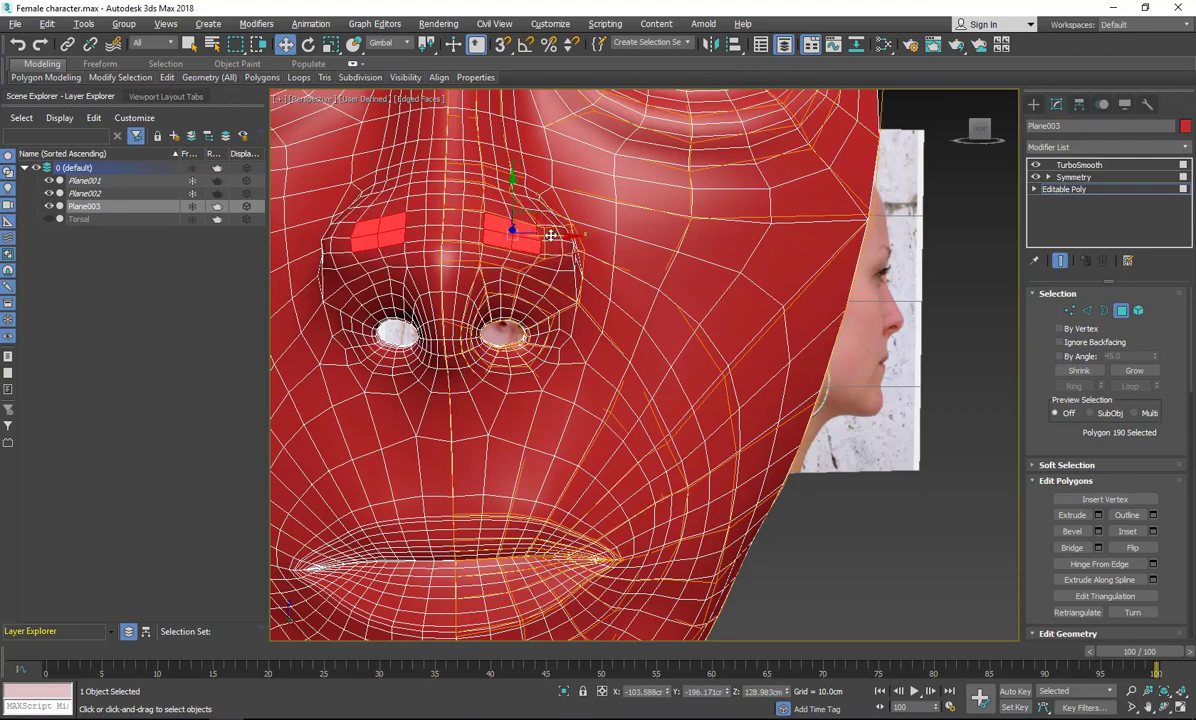
click(562, 272)
alt+middle_drag(860, 487, 670, 478)
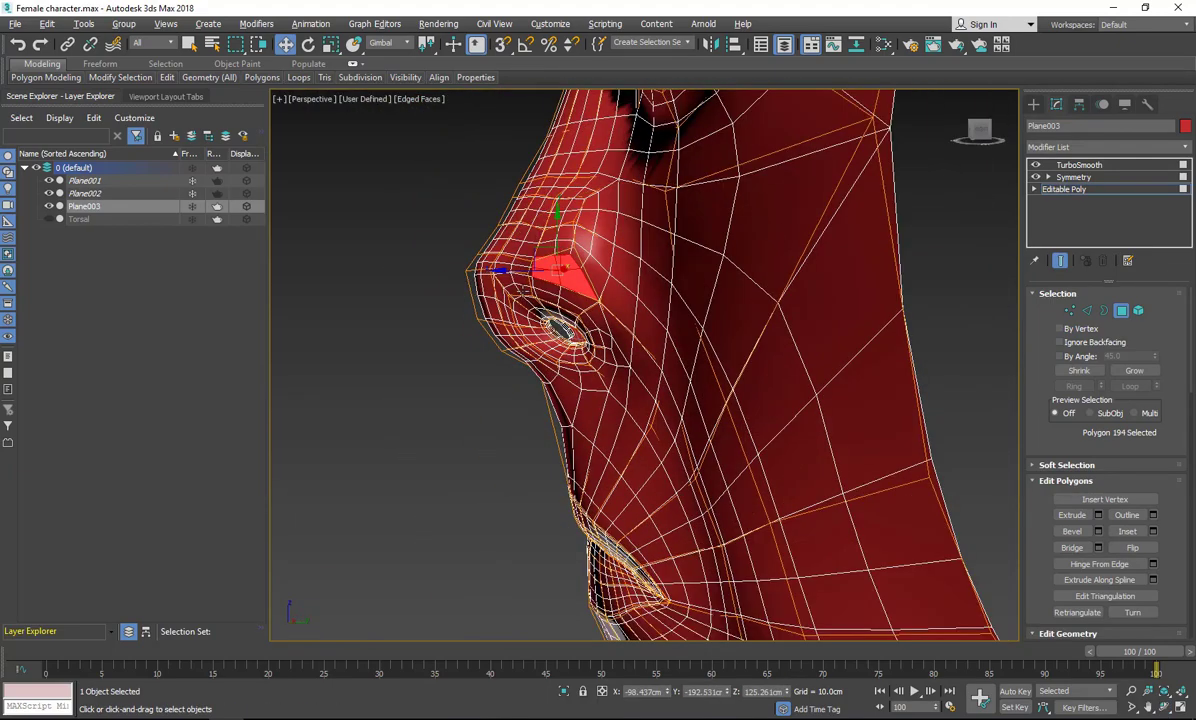
drag(516, 269, 500, 269)
Adjust the polygon where the nose wing meets the cheek and pull the upper wing polygon forward and up.
click(577, 250)
alt+middle_drag(586, 251, 672, 283)
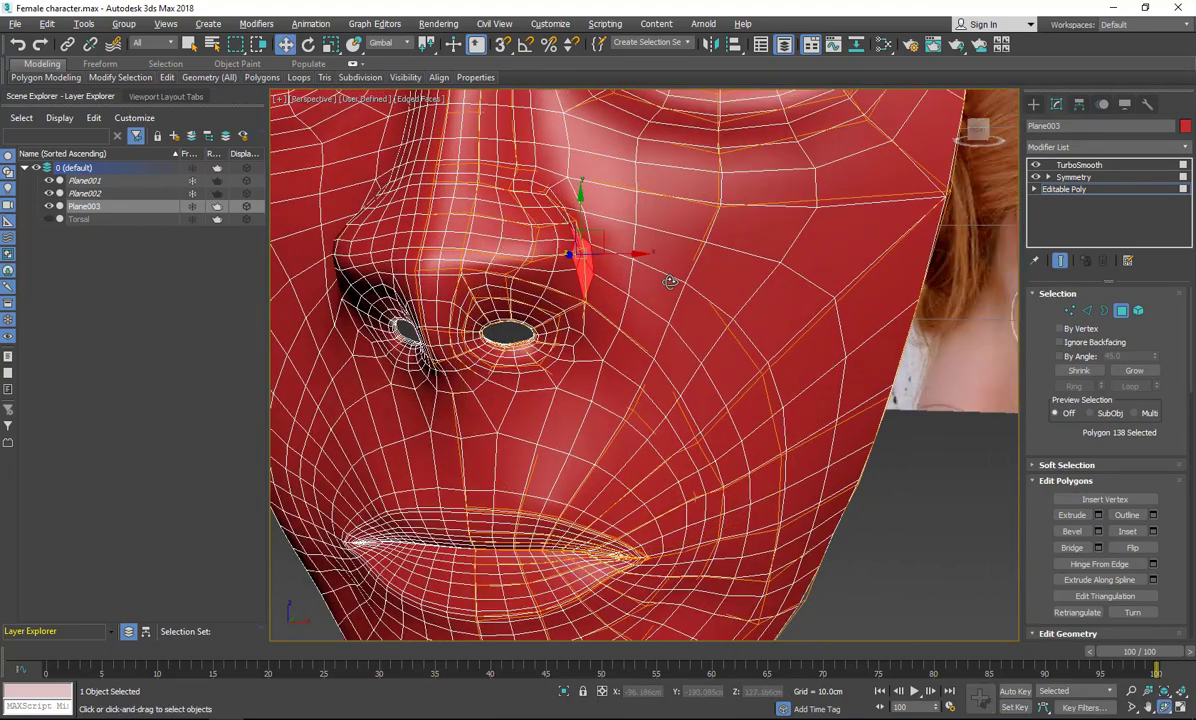
click(650, 230)
click(622, 232)
click(576, 264)
click(589, 303)
click(617, 228)
click(579, 262)
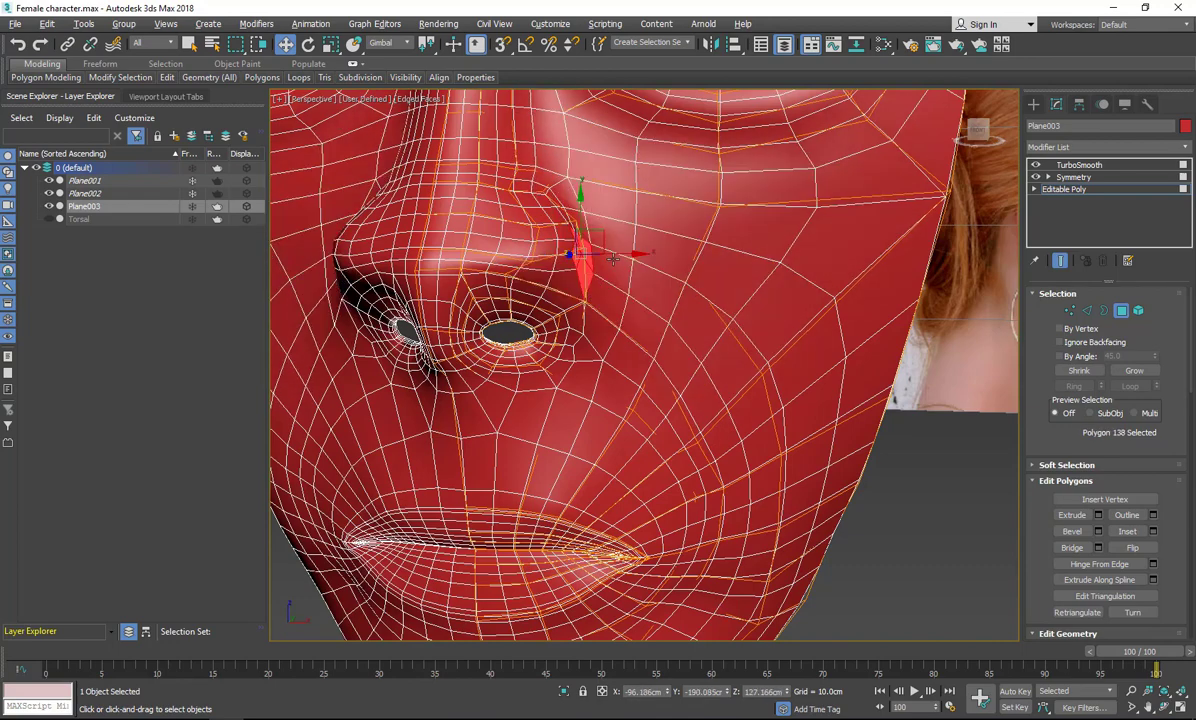
drag(591, 253, 568, 230)
click(559, 239)
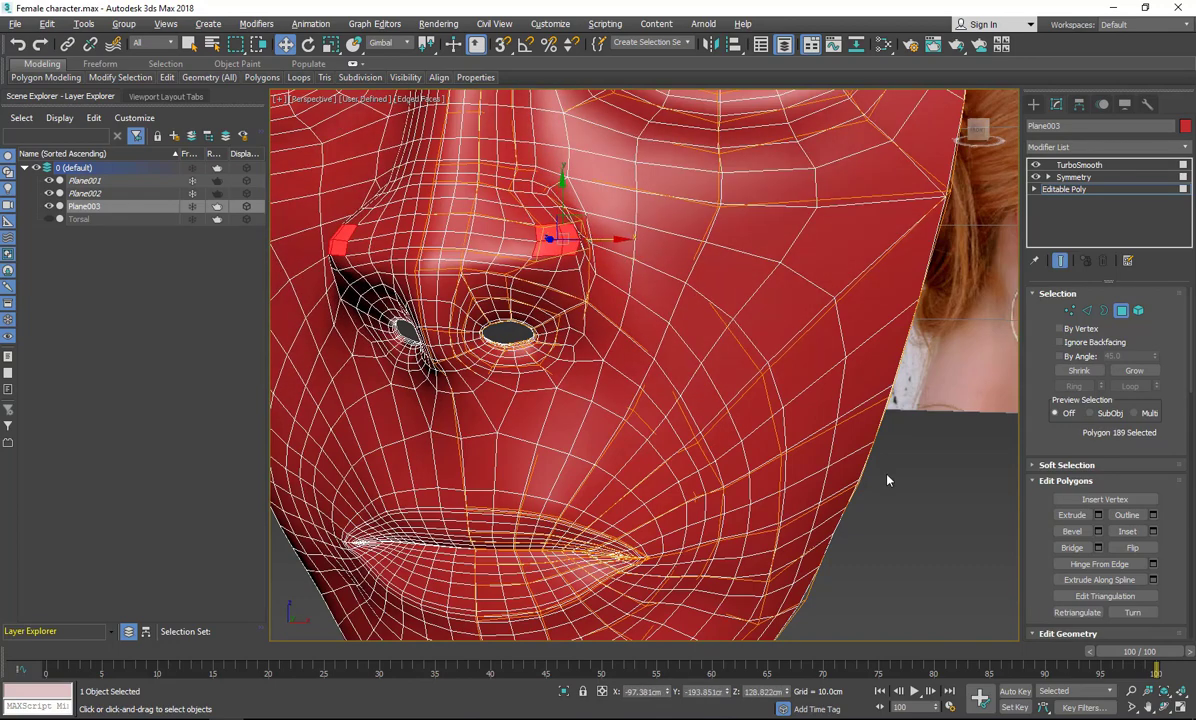
alt+middle_drag(887, 481, 740, 472)
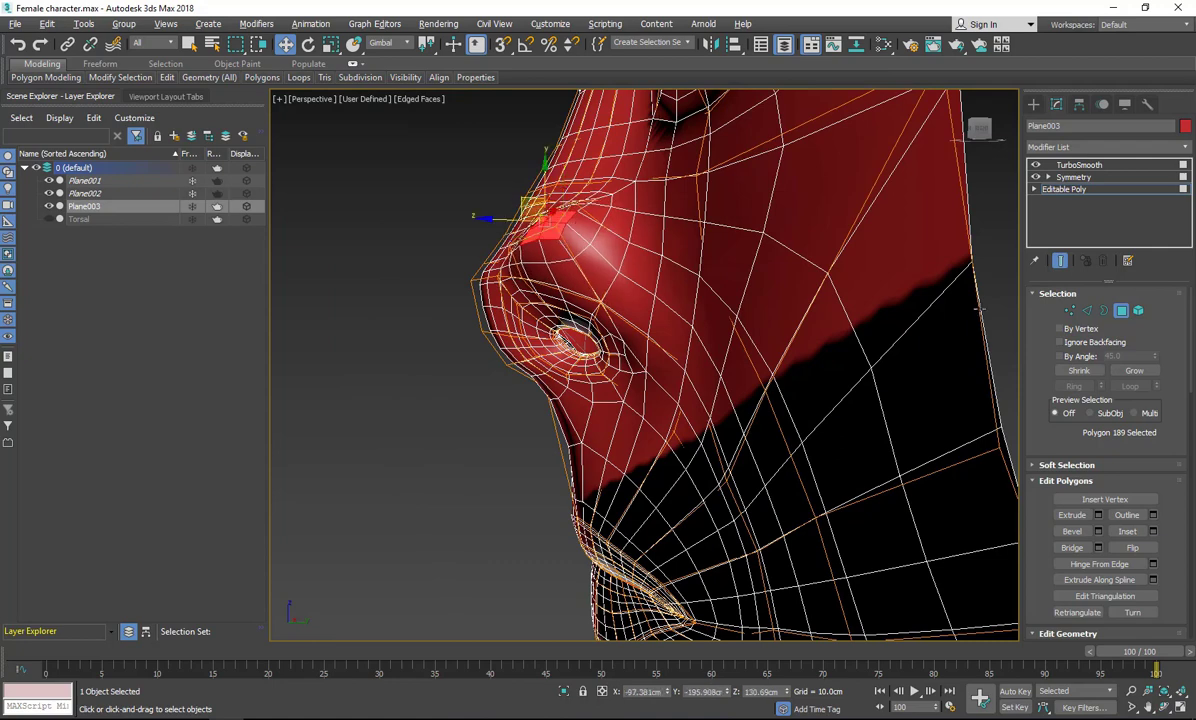
Leave polygon editing, hide the edged faces in Perspective, and inspect the smoothed nose from the front.
click(1118, 309)
key(F4)
alt+middle_drag(605, 345, 746, 305)
scroll(697, 323, down, 3)
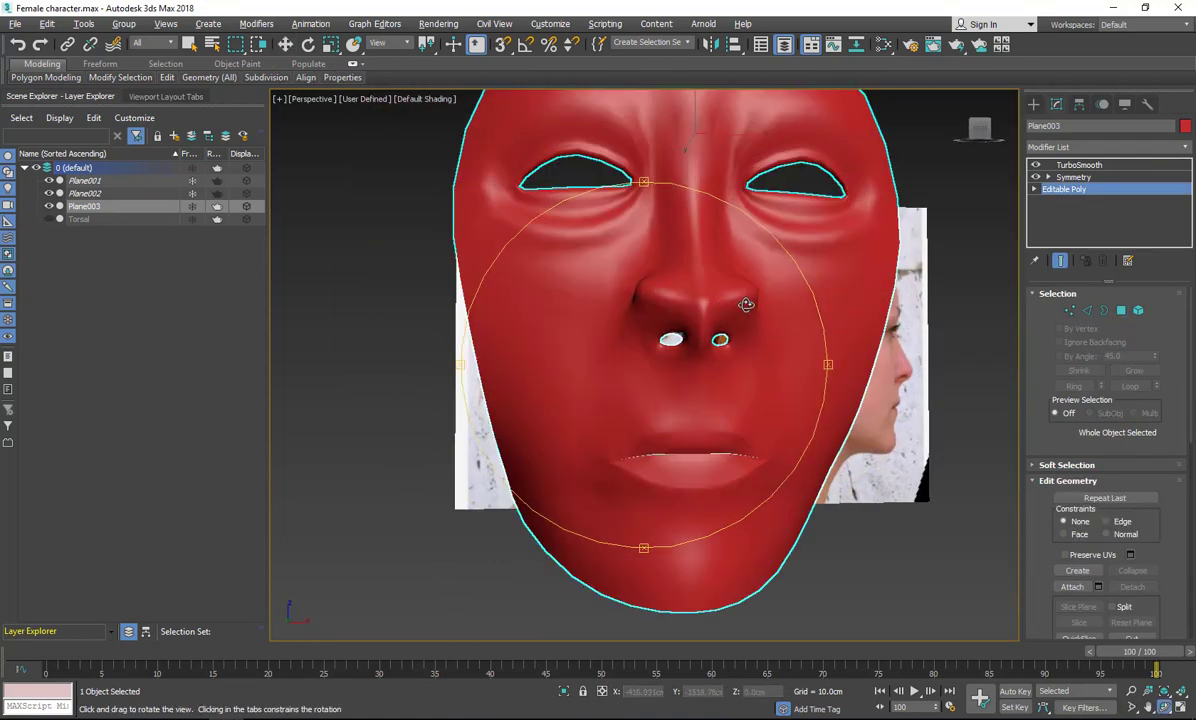
scroll(746, 304, up, 3)
key(w)
Select two polygons directly above the nostril and move them slightly from a side angle.
key(4)
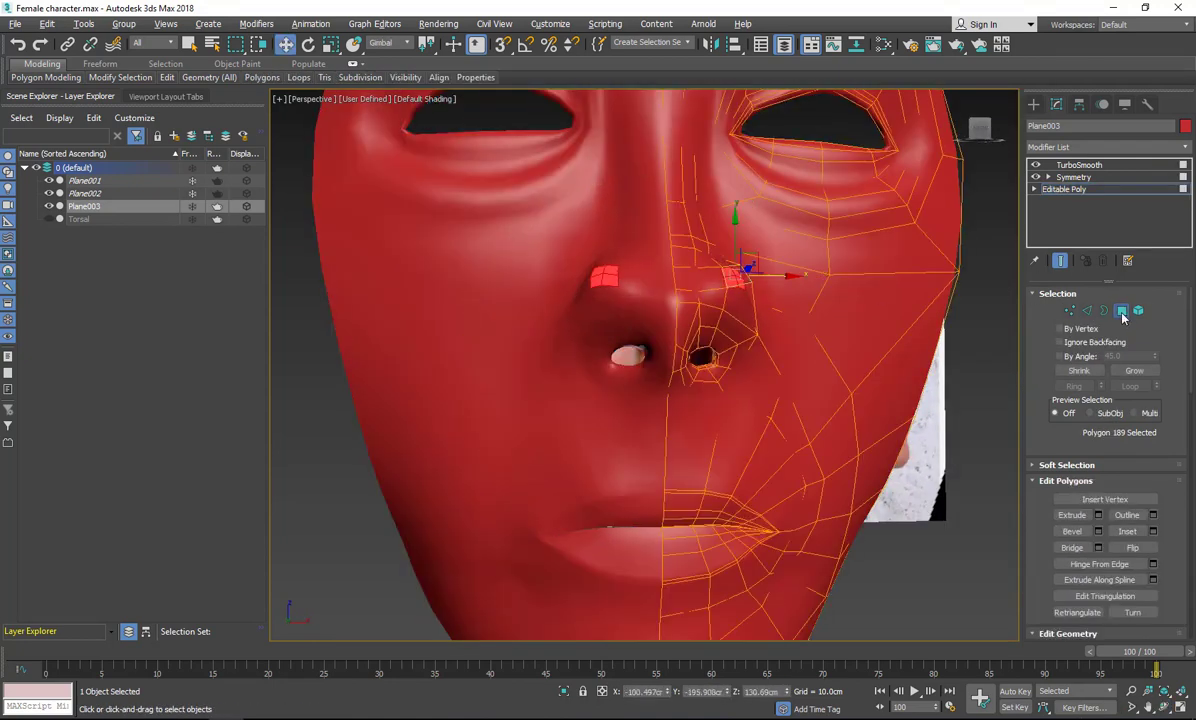
click(1121, 311)
click(1119, 311)
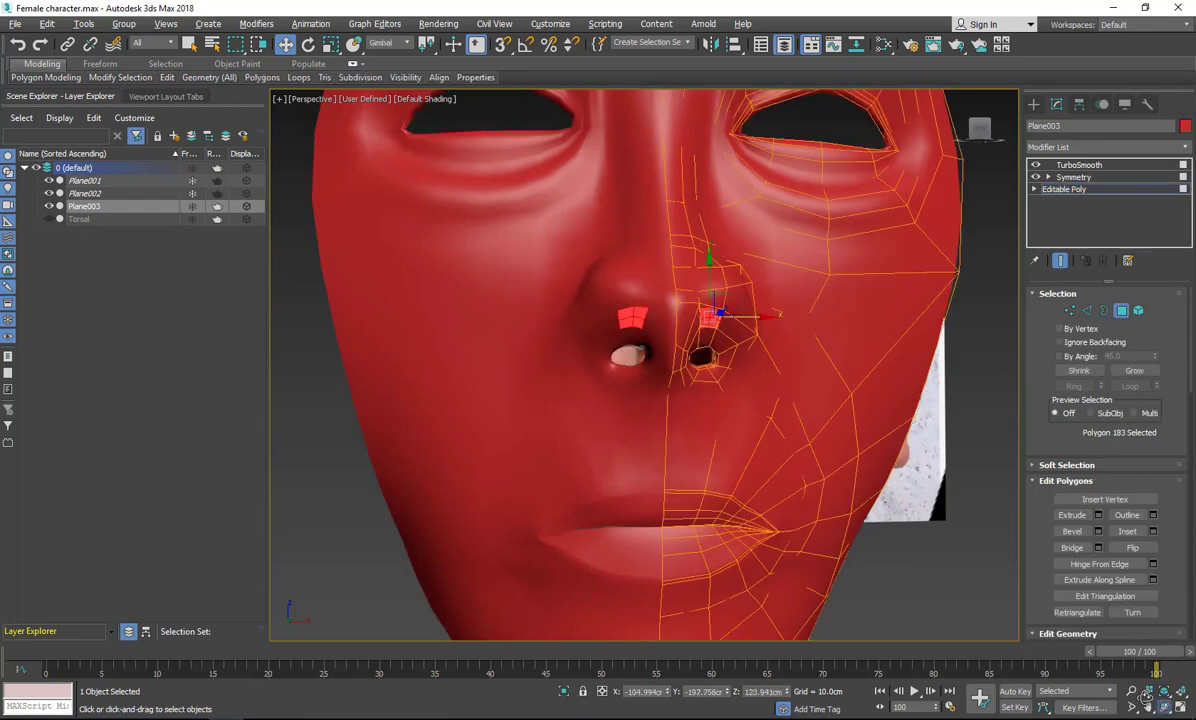
click(1164, 706)
drag(800, 330, 607, 324)
right_click(607, 324)
ctrl+click(689, 320)
mouse_move(712, 301)
mouse_down()
mouse_move(700, 314)
mouse_move(704, 302)
mouse_up()
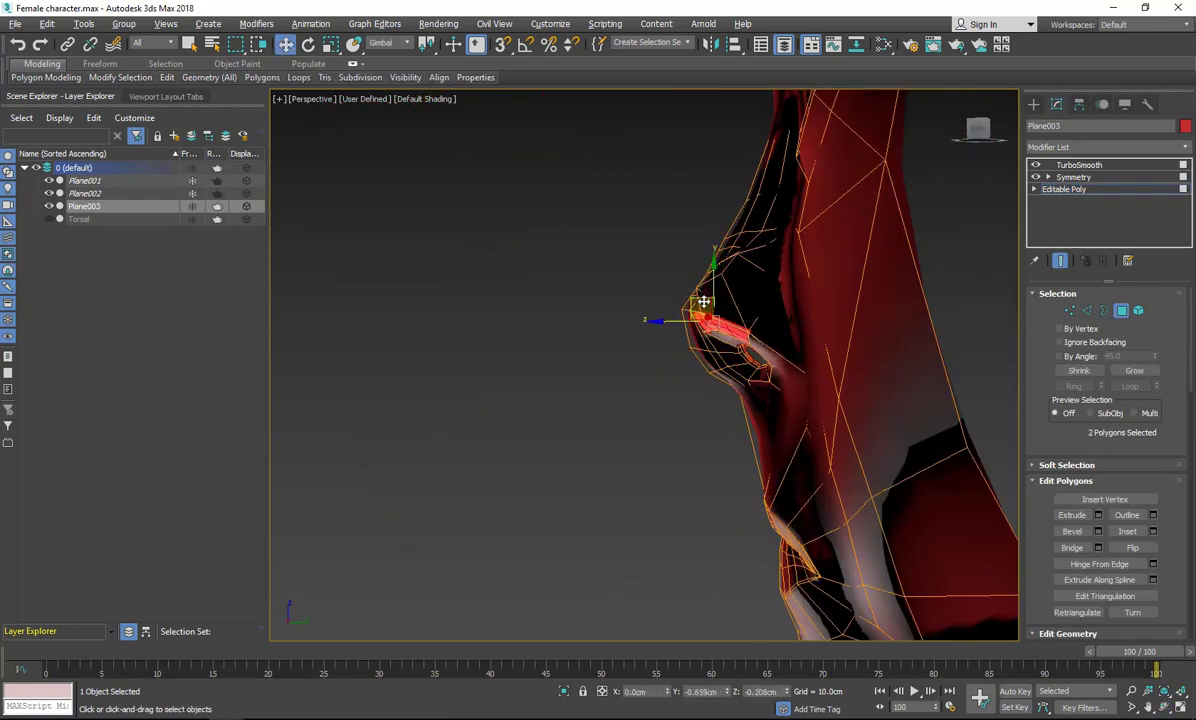
Move the three polygons beside the nostril along the septum forward and sideways, and exit polygon editing.
ctrl+click(689, 363)
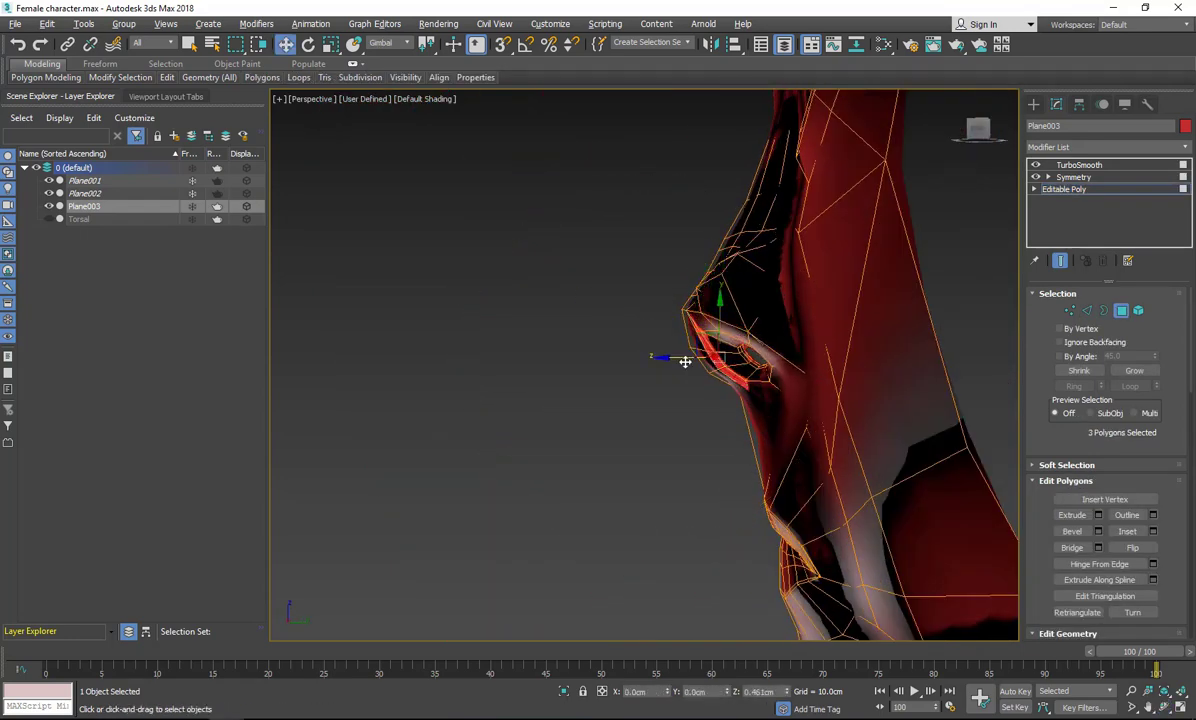
click(1164, 706)
drag(655, 312, 847, 344)
right_click(847, 344)
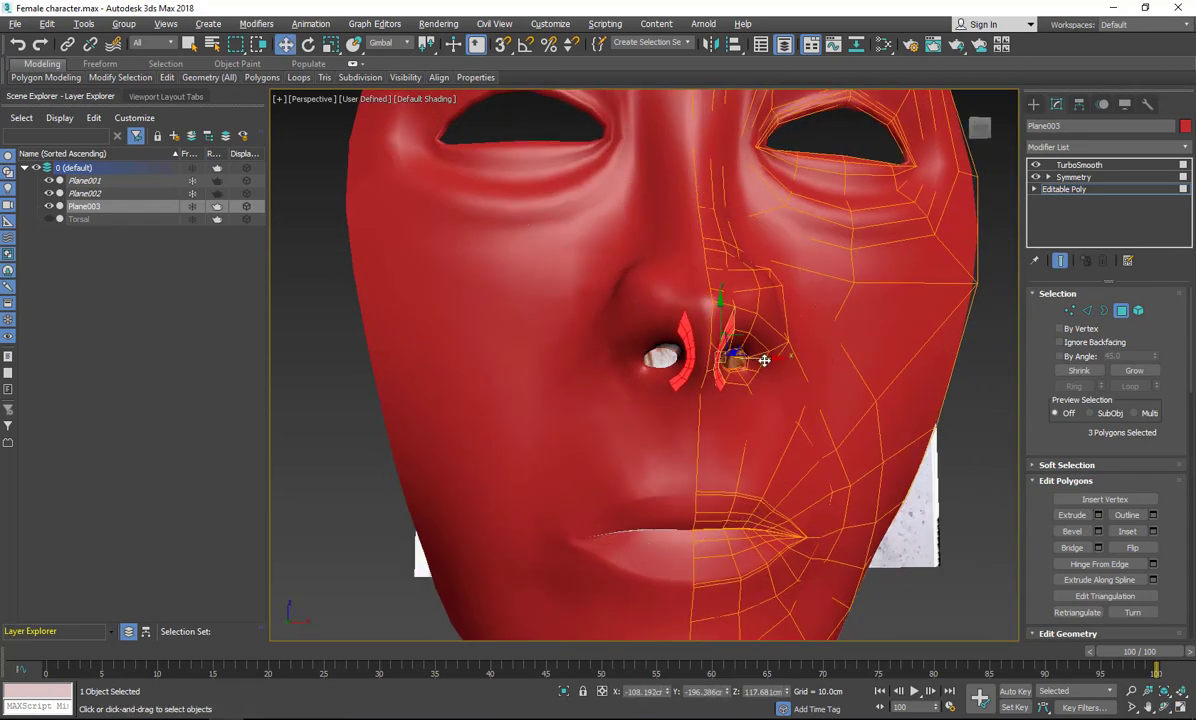
drag(763, 360, 770, 360)
click(1120, 311)
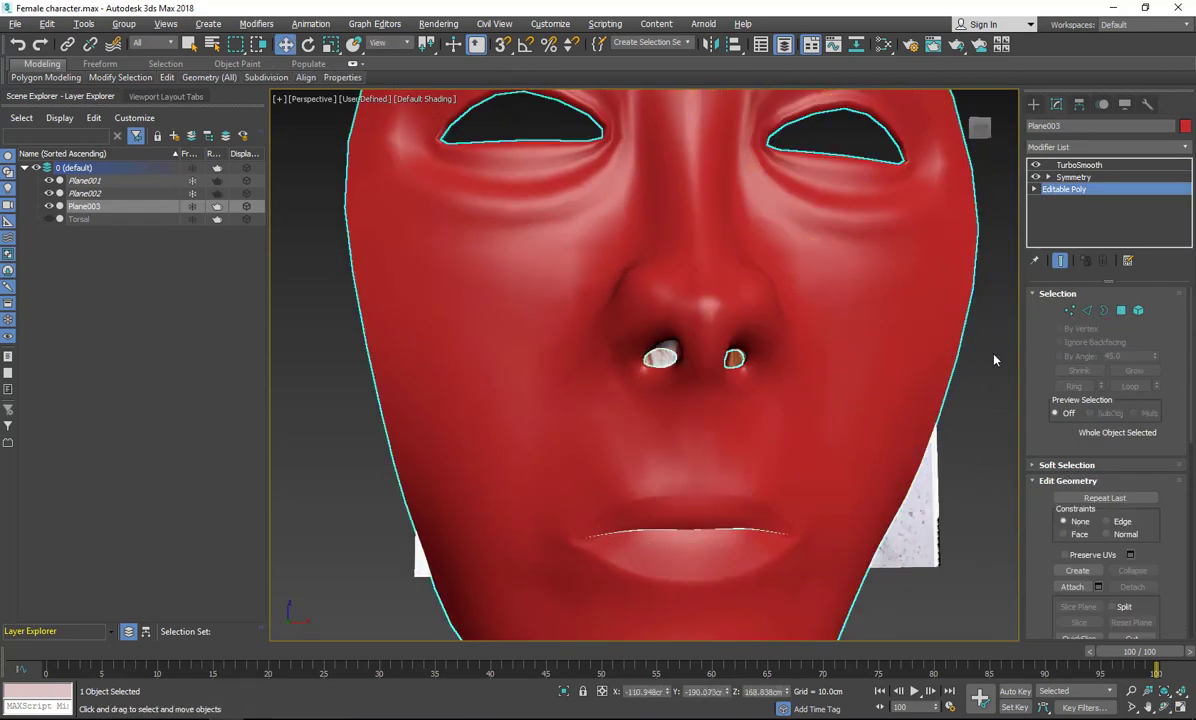
Turn off TurboSmooth, select the Symmetry modifier, and show the whole low-poly face in the maximized Front view.
click(1164, 707)
scroll(600, 280, down, 5)
mouse_move(600, 280)
mouse_down()
mouse_move(519, 262)
mouse_move(590, 278)
mouse_up()
scroll(590, 278, up, 2)
key(alt+w)
scroll(850, 256, down, 5)
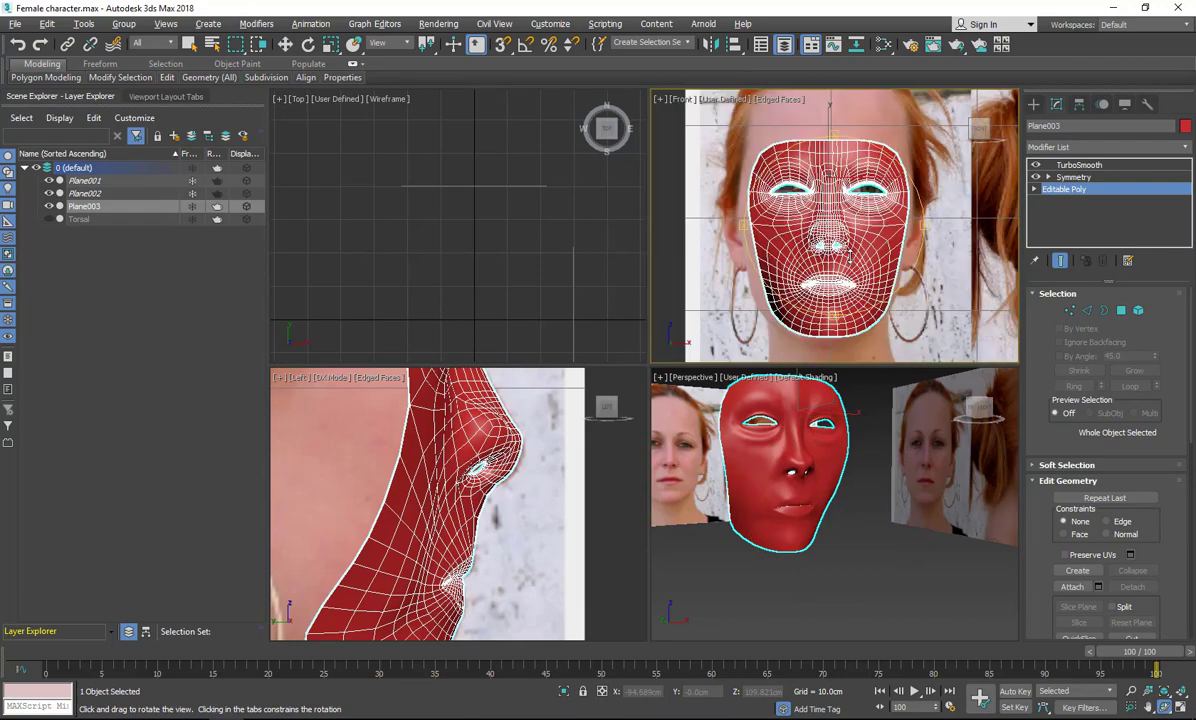
scroll(850, 255, up, 4)
click(1036, 164)
click(1073, 177)
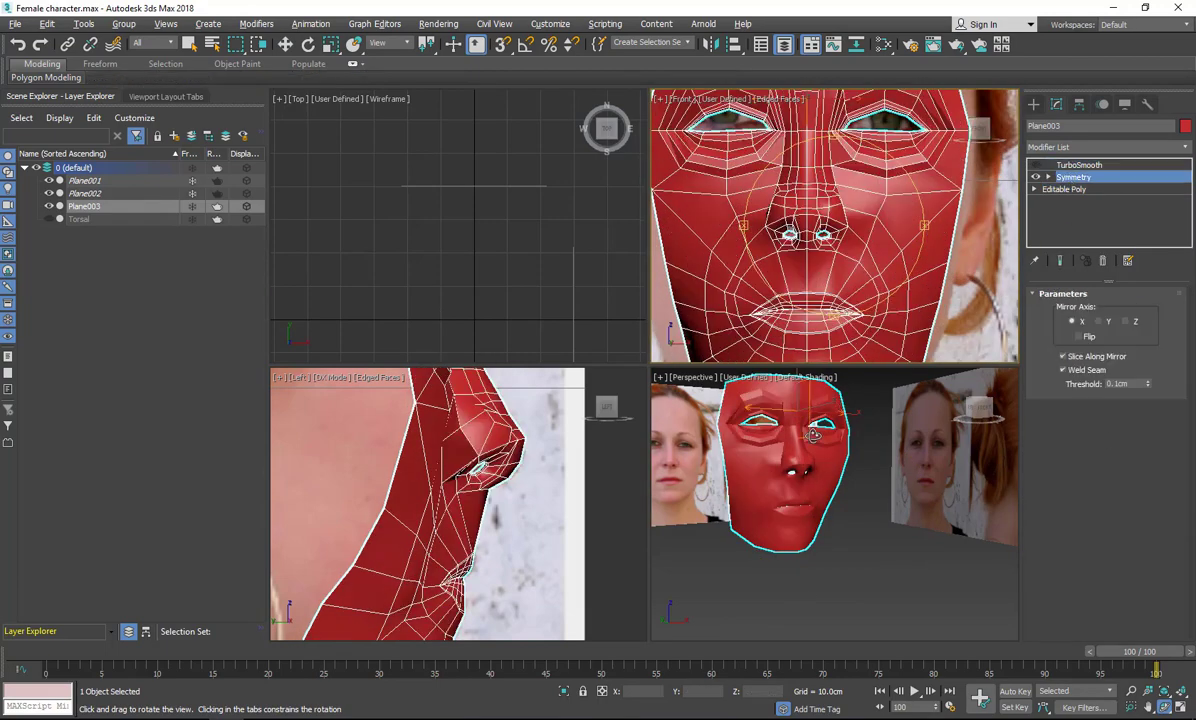
key(alt+w)
scroll(967, 378, down, 2)
key(w)
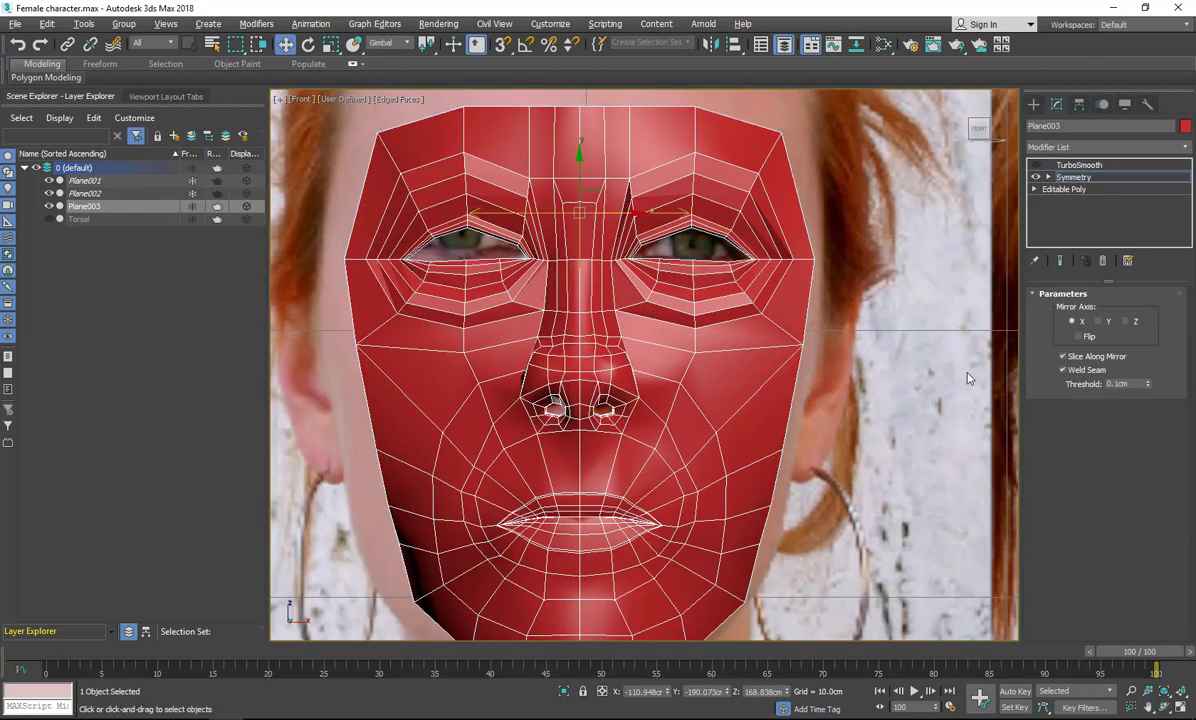
Move the outer cheek vertex below the eye corner inward at the Editable Poly vertex level.
click(1064, 189)
click(1069, 310)
click(802, 346)
drag(826, 331, 799, 327)
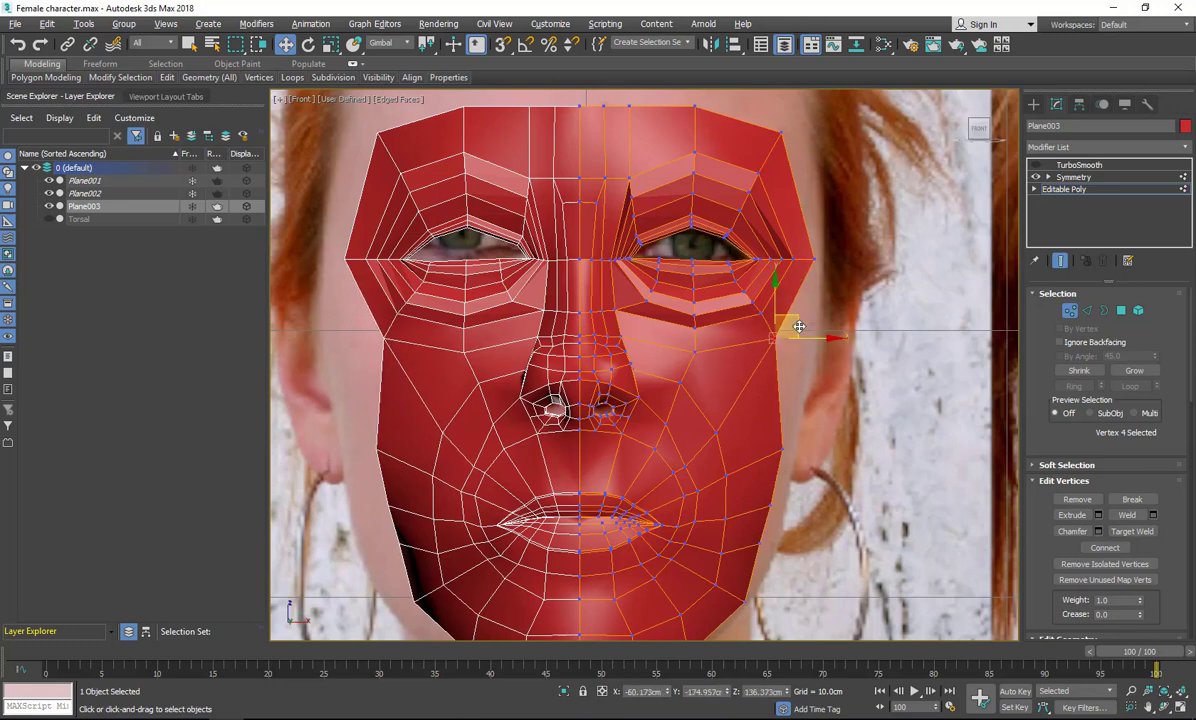
Select the seven outer boundary edges from cheek to chin and extend them outward along X.
key(2)
double_click(777, 405)
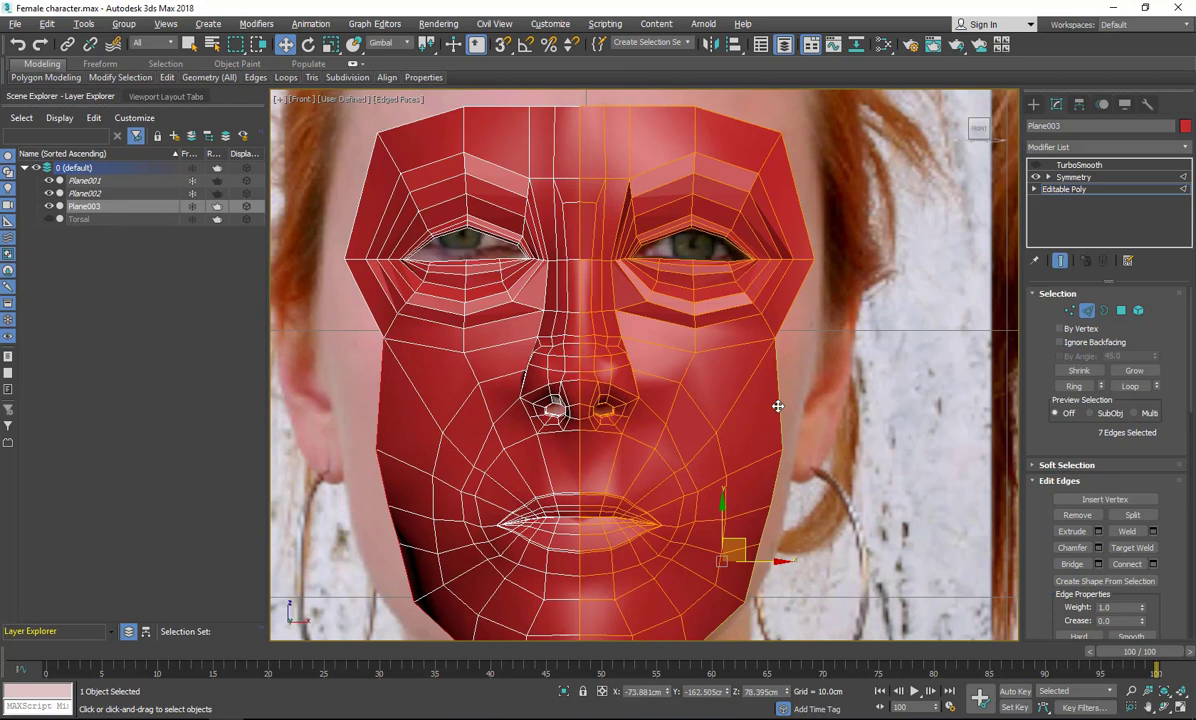
key(r)
drag(724, 558, 782, 560)
key(w)
key(alt+w)
key(alt+w)
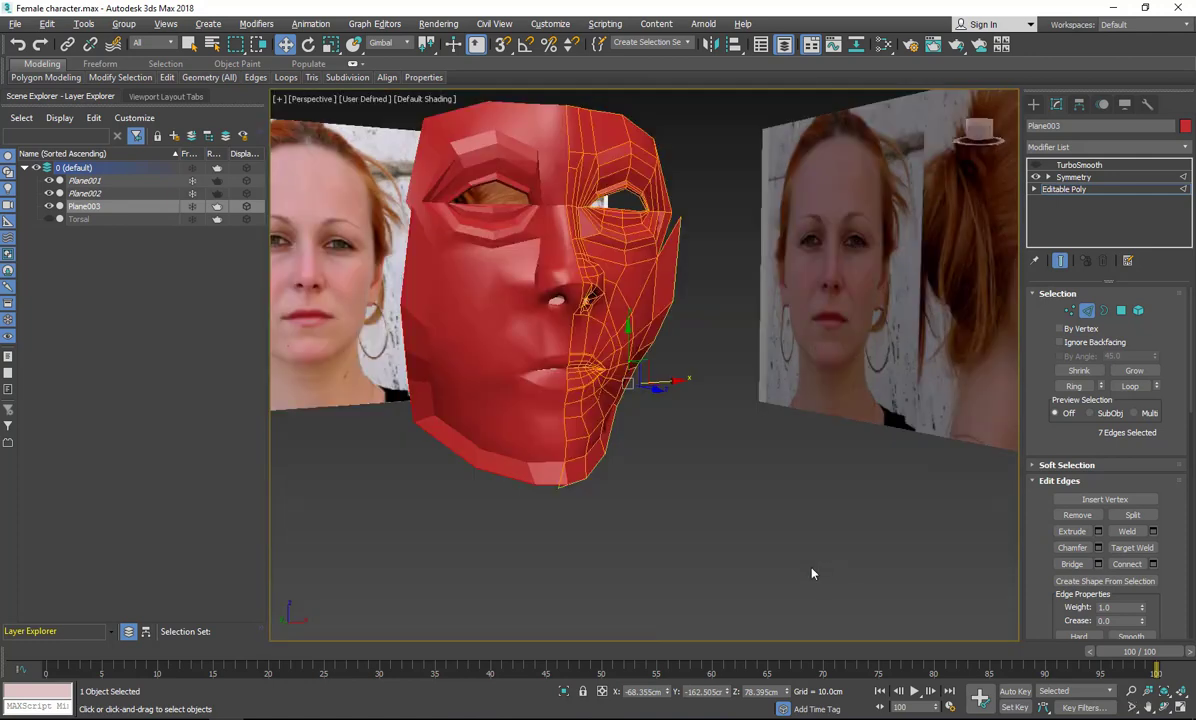
Make the mesh see-through and, at vertex level in the maximized Front view, move the outer cheek boundary vertex at nose height inward.
key(alt+w)
key(alt+x)
click(1069, 310)
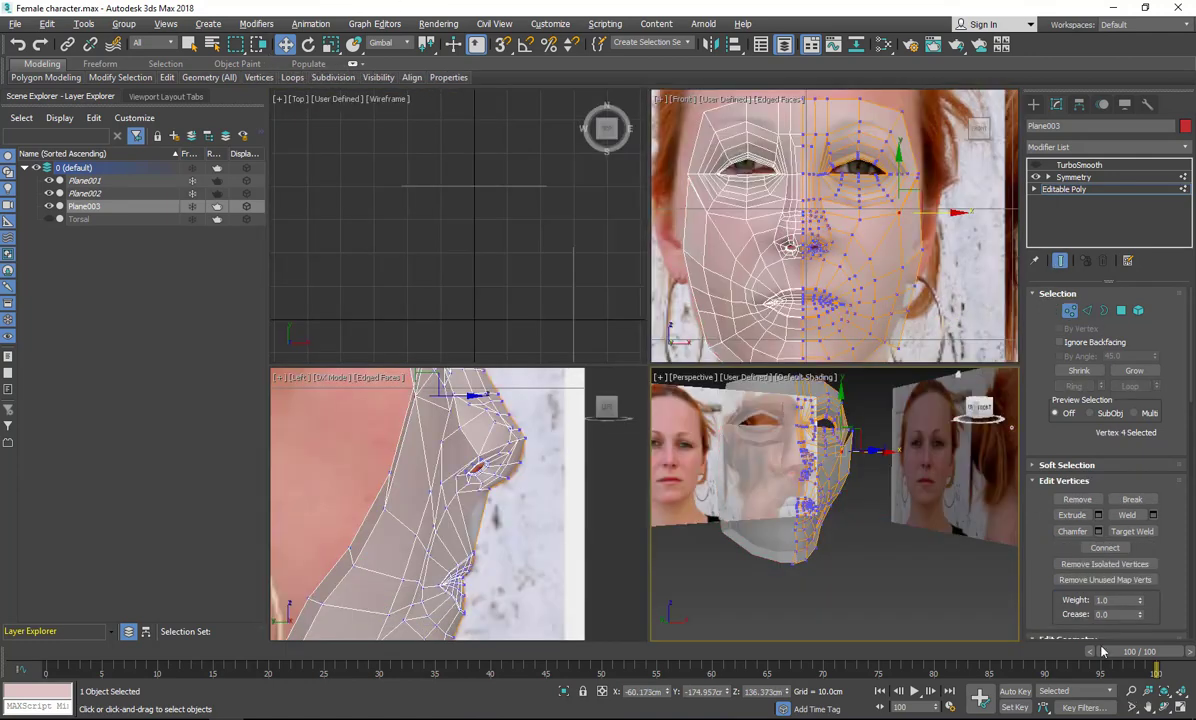
click(951, 249)
key(alt+w)
click(813, 267)
drag(835, 254, 838, 252)
click(822, 413)
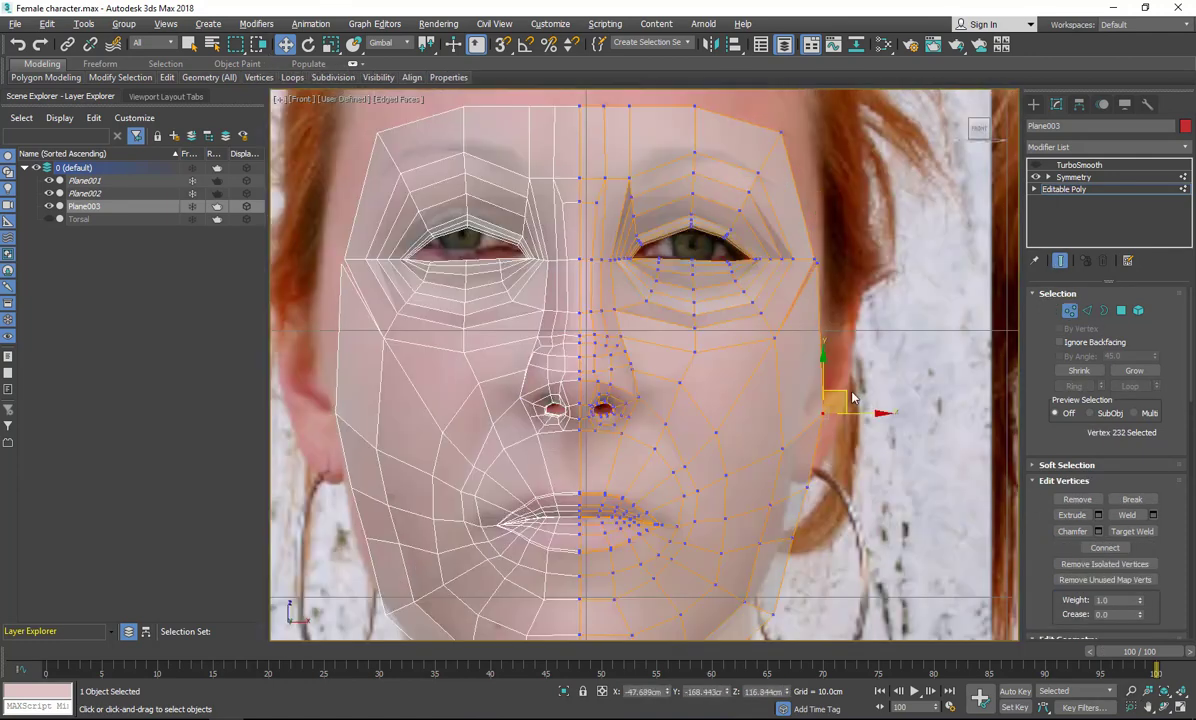
drag(851, 398, 823, 383)
Move the boundary vertices from the lower cheek along the jaw inward to match the jaw outline in the Front view.
middle_drag(810, 484, 766, 252)
drag(763, 254, 737, 251)
drag(748, 305, 721, 302)
drag(729, 381, 701, 367)
drag(652, 450, 638, 419)
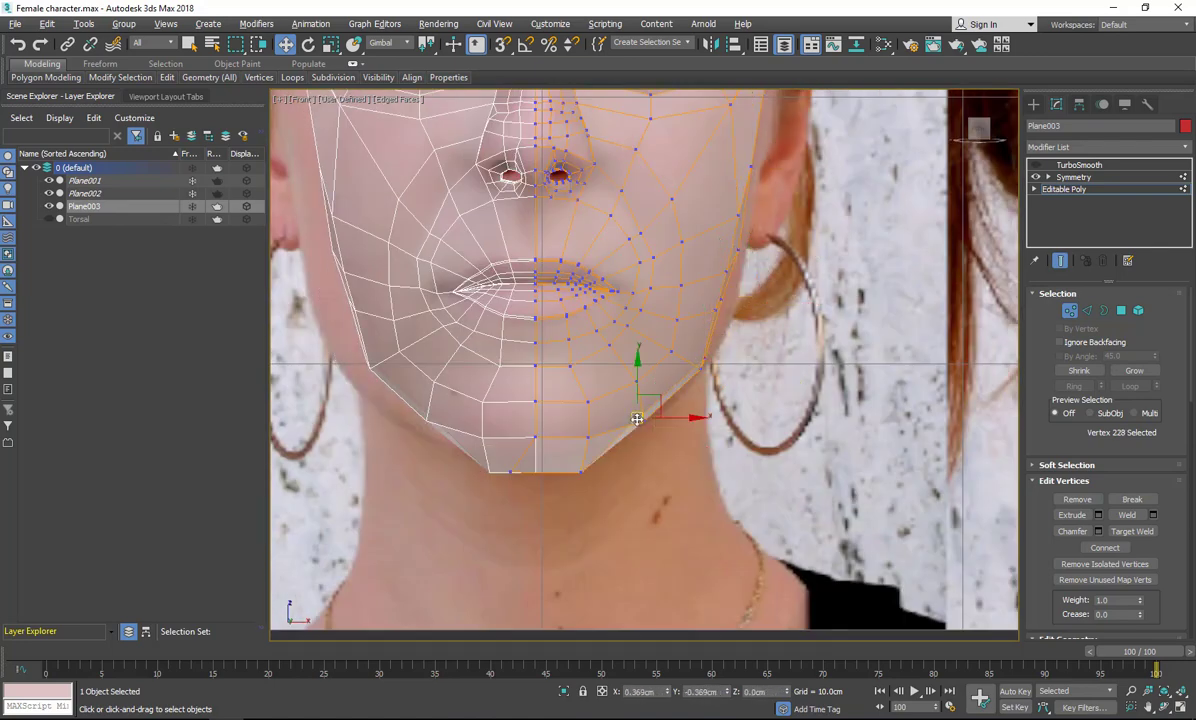
Raise the boundary vertex beside the chin and bring the lowest chin vertex to the face's centre line.
middle_drag(602, 489, 798, 293)
scroll(798, 293, up, 4)
drag(758, 262, 757, 230)
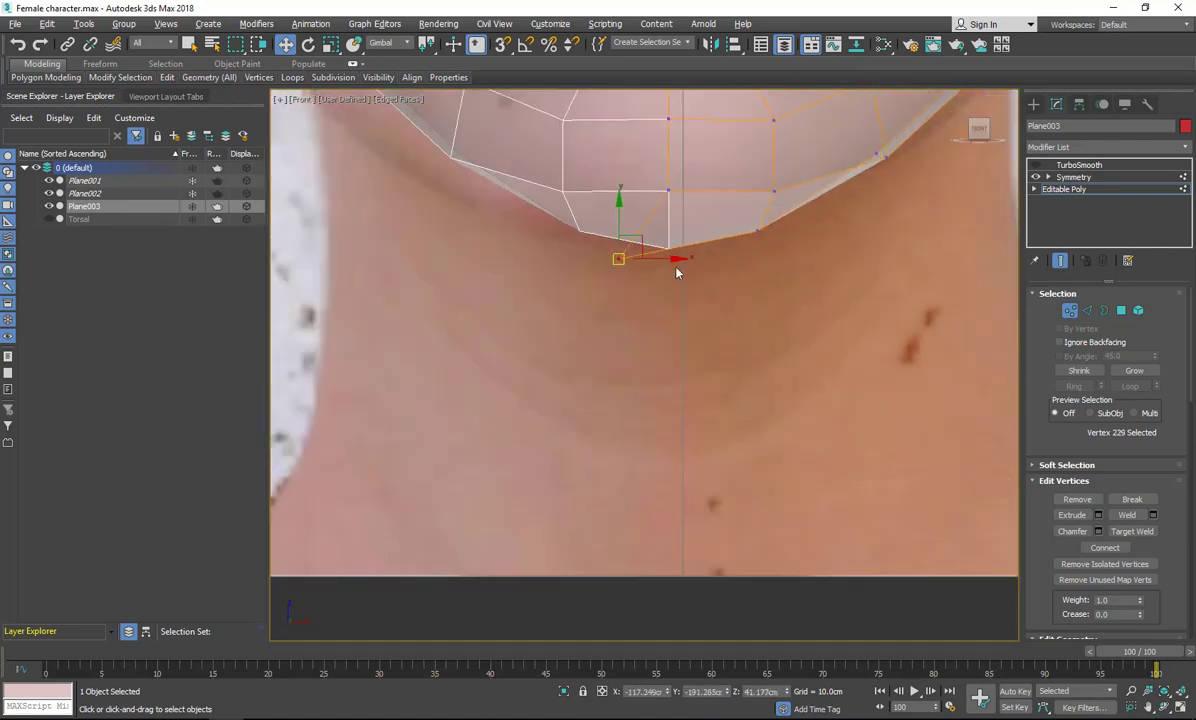
drag(682, 260, 747, 259)
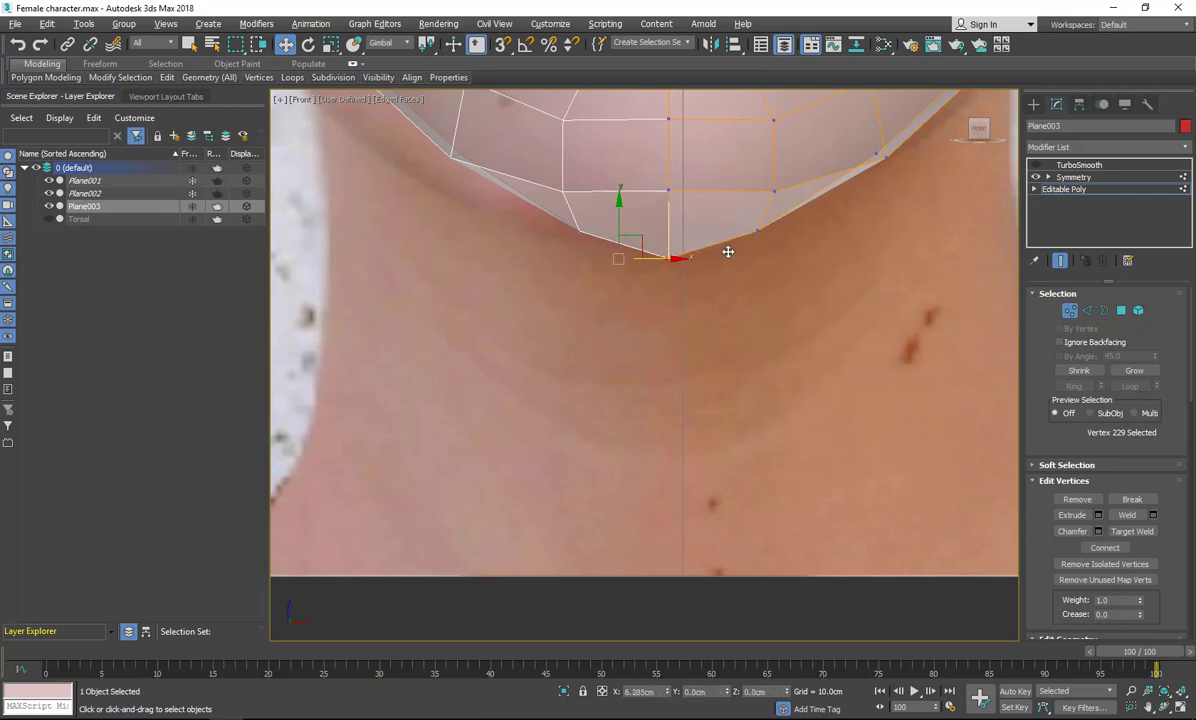
drag(668, 215, 669, 188)
In the Left view, undo the stray chin edit and move the lower chin vertices back and up to follow the underside of the chin.
key(l)
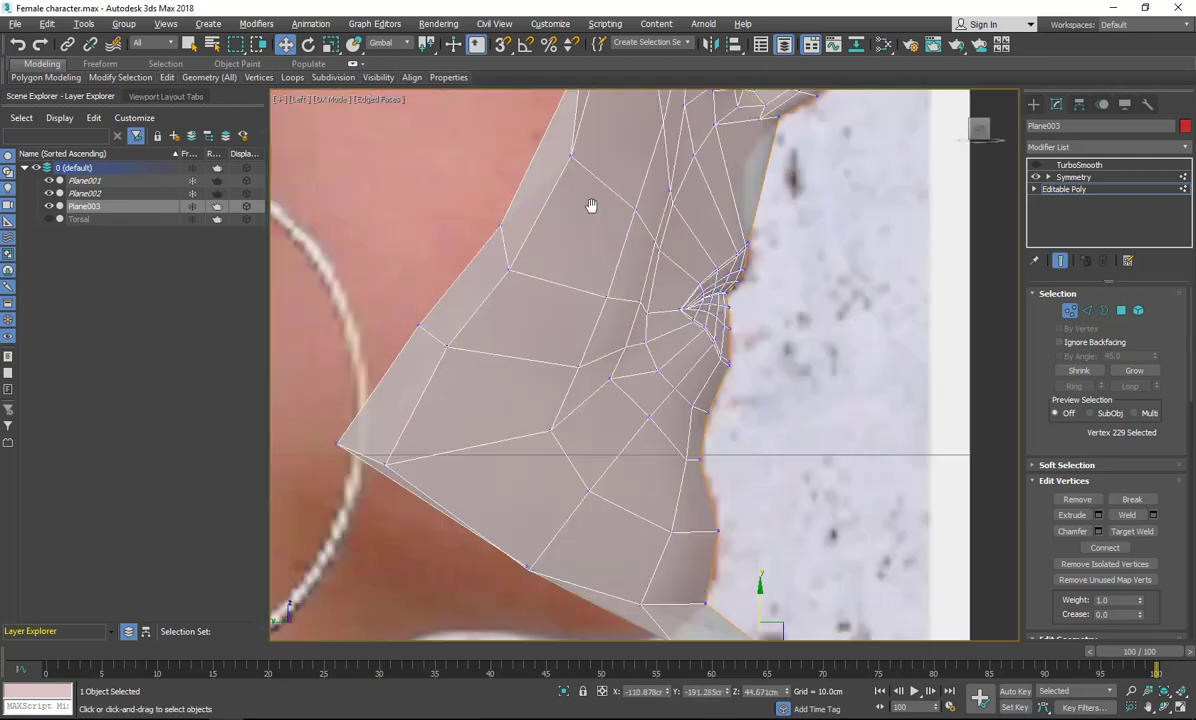
scroll(590, 208, down, 2)
middle_drag(783, 545, 843, 360)
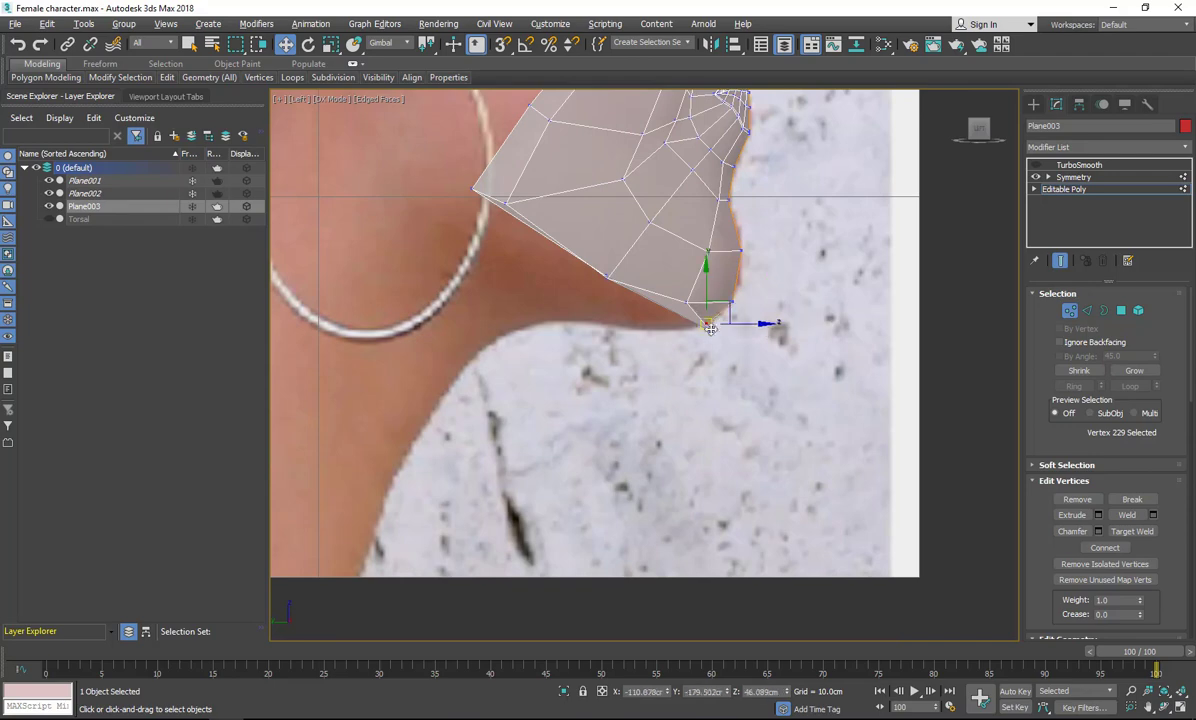
click(754, 315)
key(ctrl+z)
click(723, 377)
scroll(730, 352, up, 4)
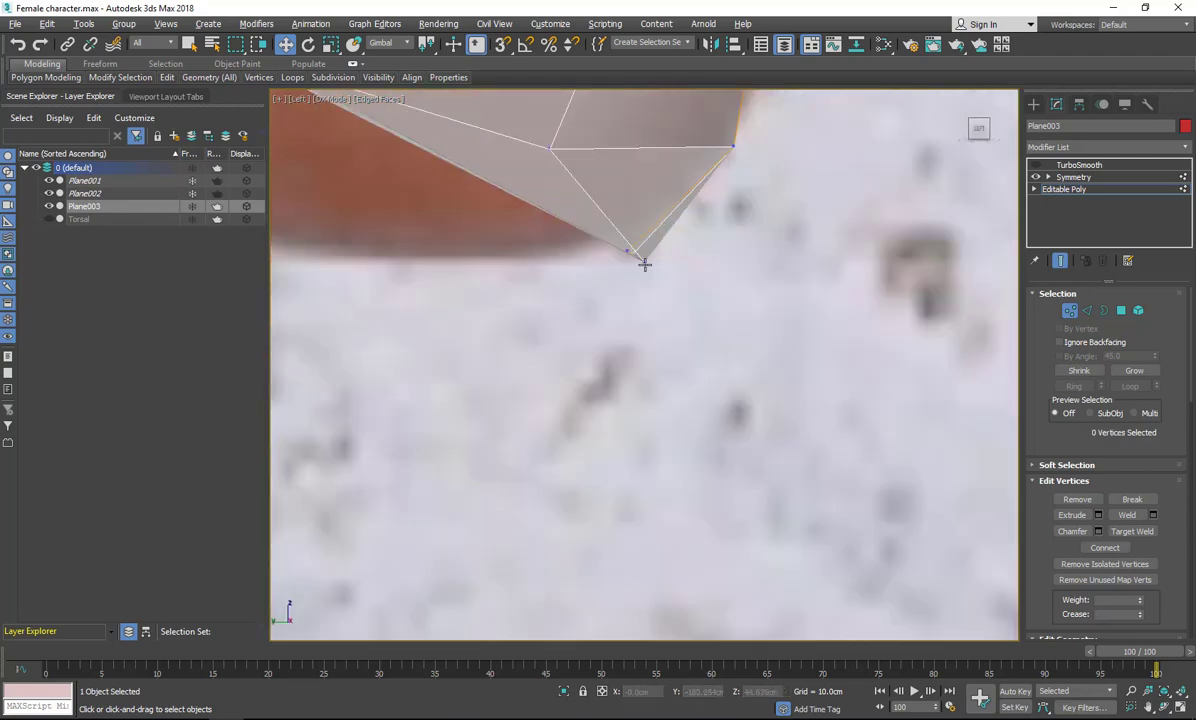
click(643, 264)
drag(670, 253, 508, 183)
drag(627, 250, 590, 235)
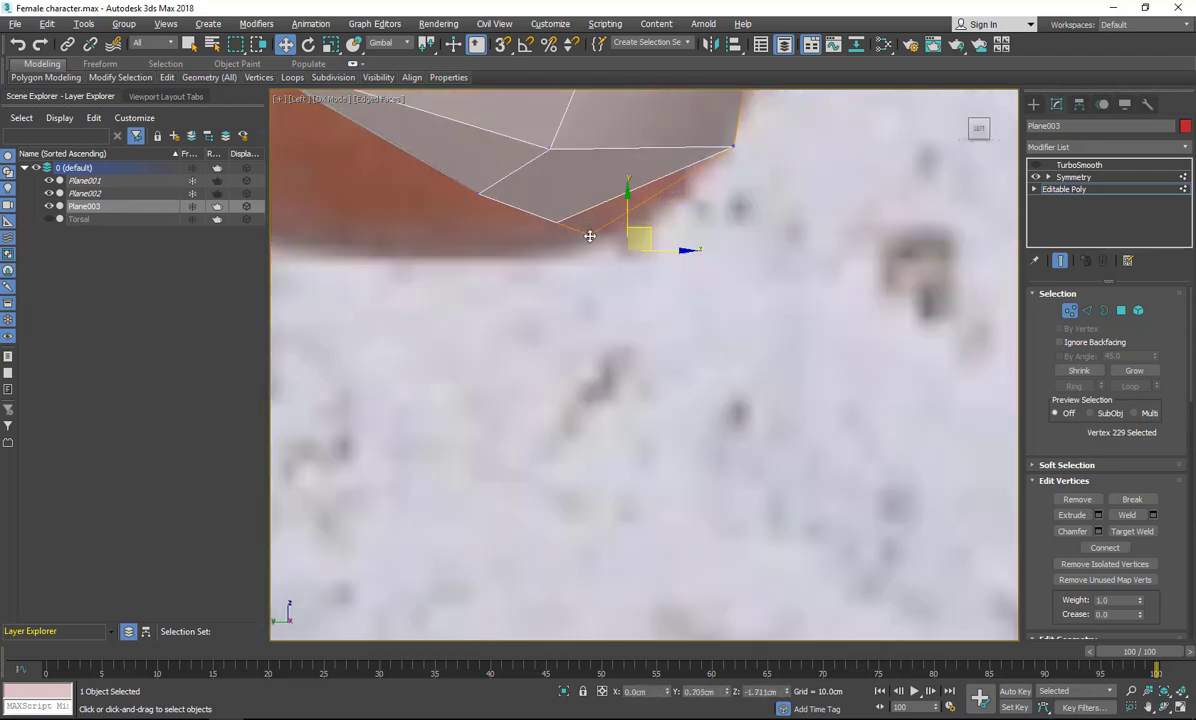
Restore the four viewports and move the lower jaw vertex beside the chin back along the jawline in the Left view.
scroll(709, 329, down, 3)
key(alt+w)
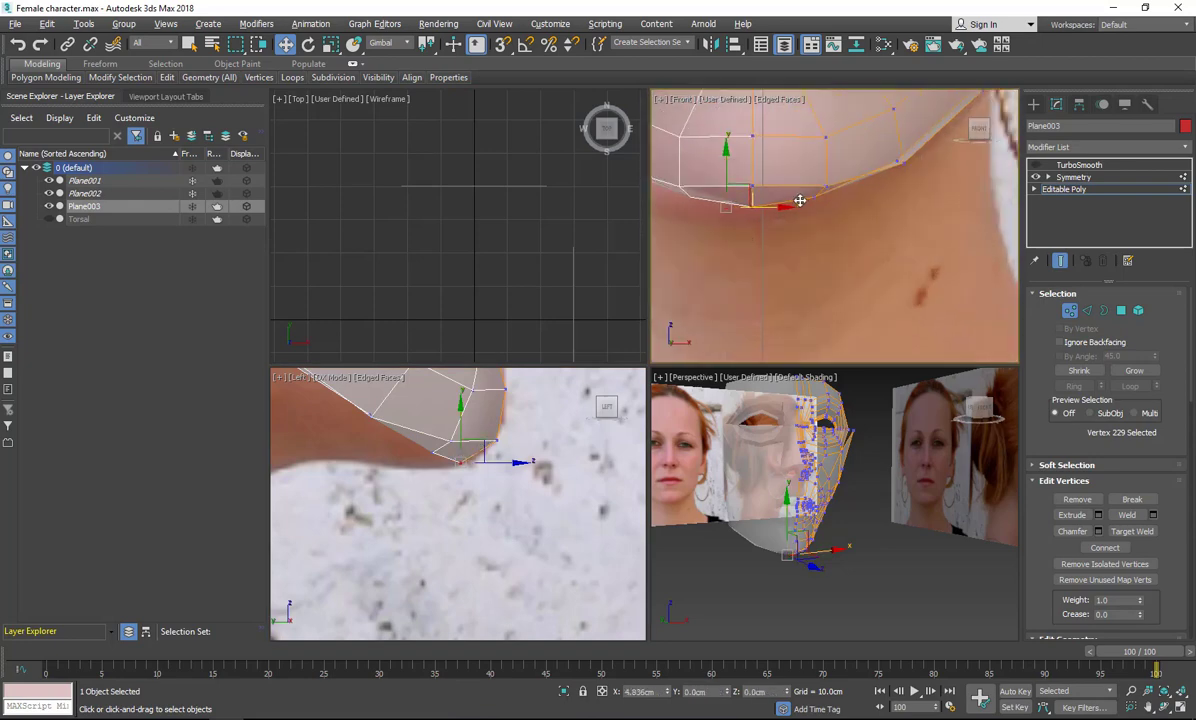
click(897, 161)
right_click(403, 403)
drag(382, 402, 364, 411)
middle_drag(973, 127, 875, 261)
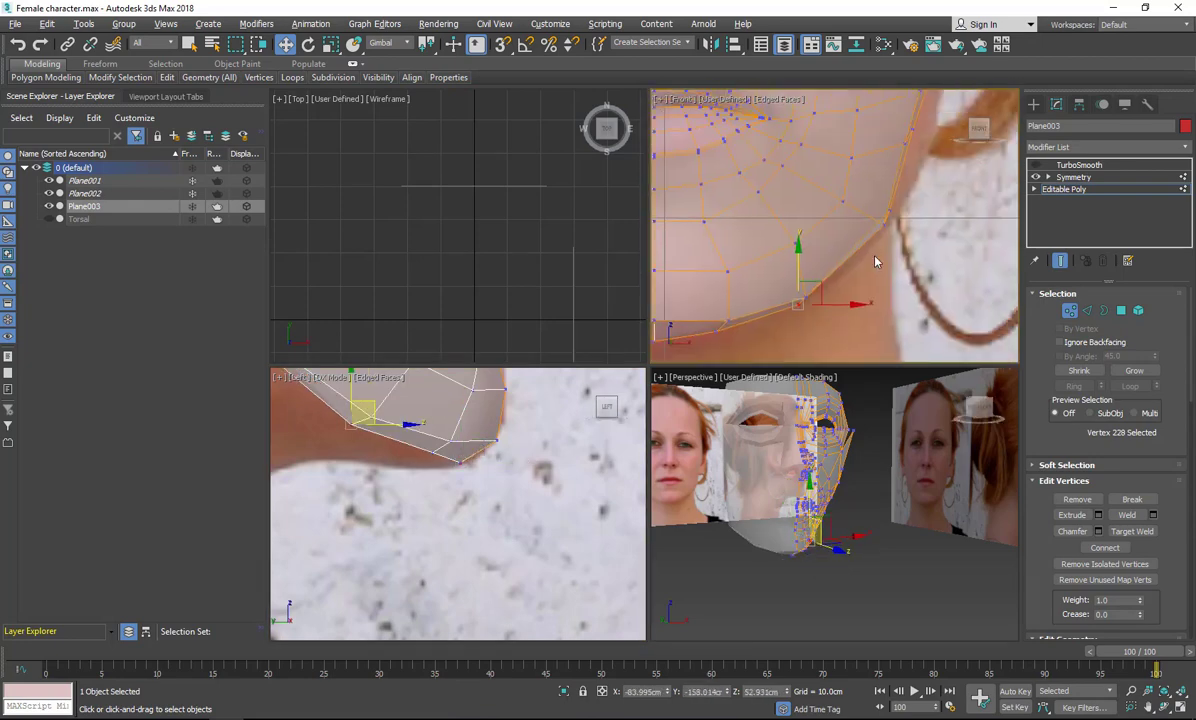
Select the outer jaw corner vertex and reposition it along the jawline in the Left view.
click(888, 210)
middle_drag(395, 416, 513, 537)
drag(388, 446, 394, 474)
middle_drag(408, 429, 456, 561)
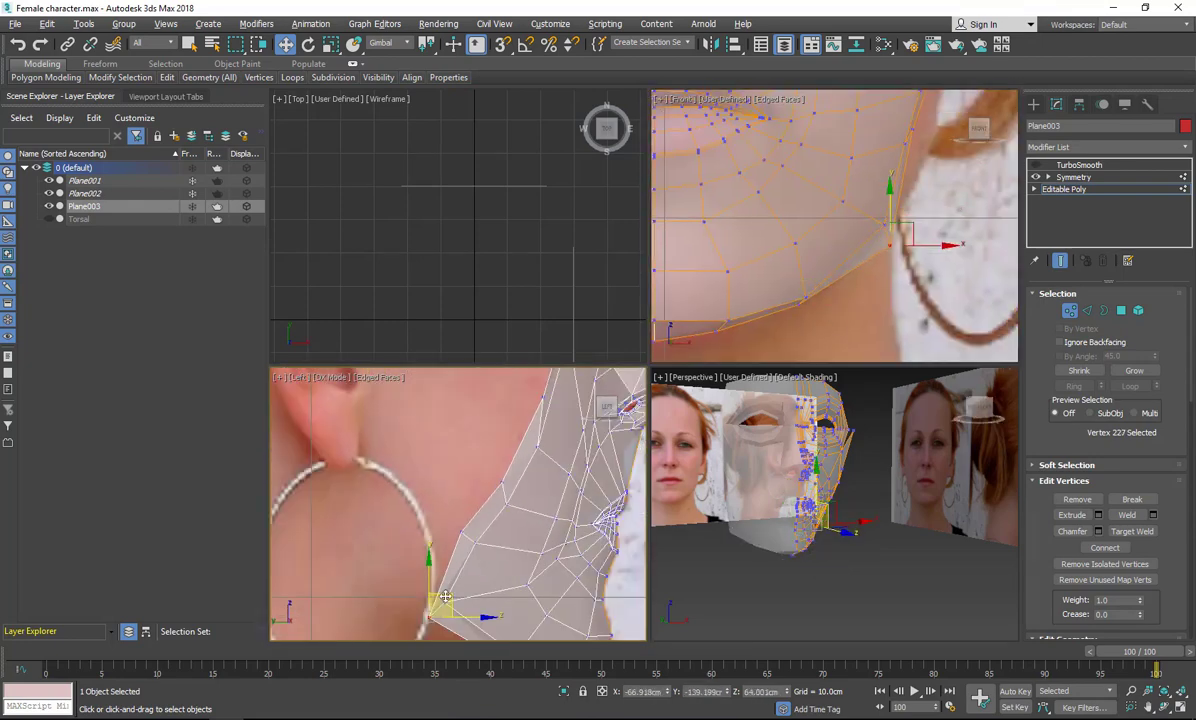
click(445, 596)
drag(456, 589, 491, 579)
Move the outer cheek boundary vertices back toward the ear in the Left view.
drag(462, 531, 382, 525)
scroll(330, 570, down, 2)
scroll(404, 510, up, 1)
drag(440, 487, 405, 479)
Target Weld the loose top vertex of the cheek strip to the boundary vertex at the outer eye corner.
middle_drag(838, 118, 825, 224)
scroll(810, 219, down, 2)
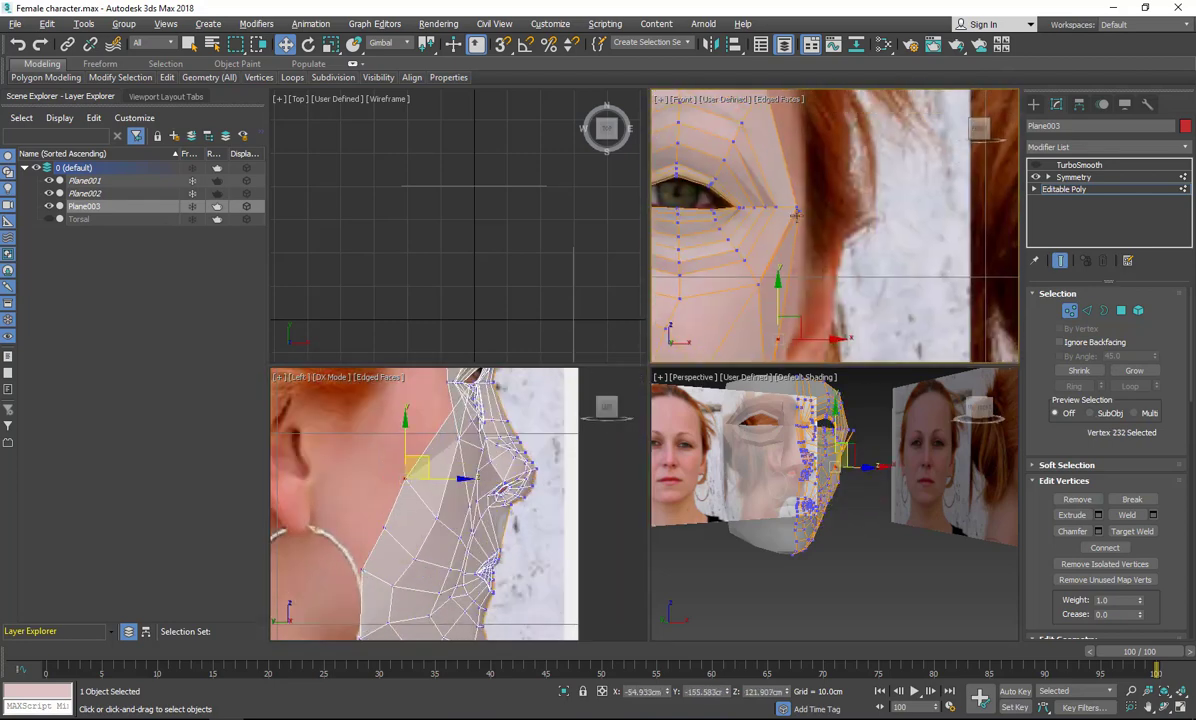
click(797, 212)
middle_drag(440, 438, 390, 413)
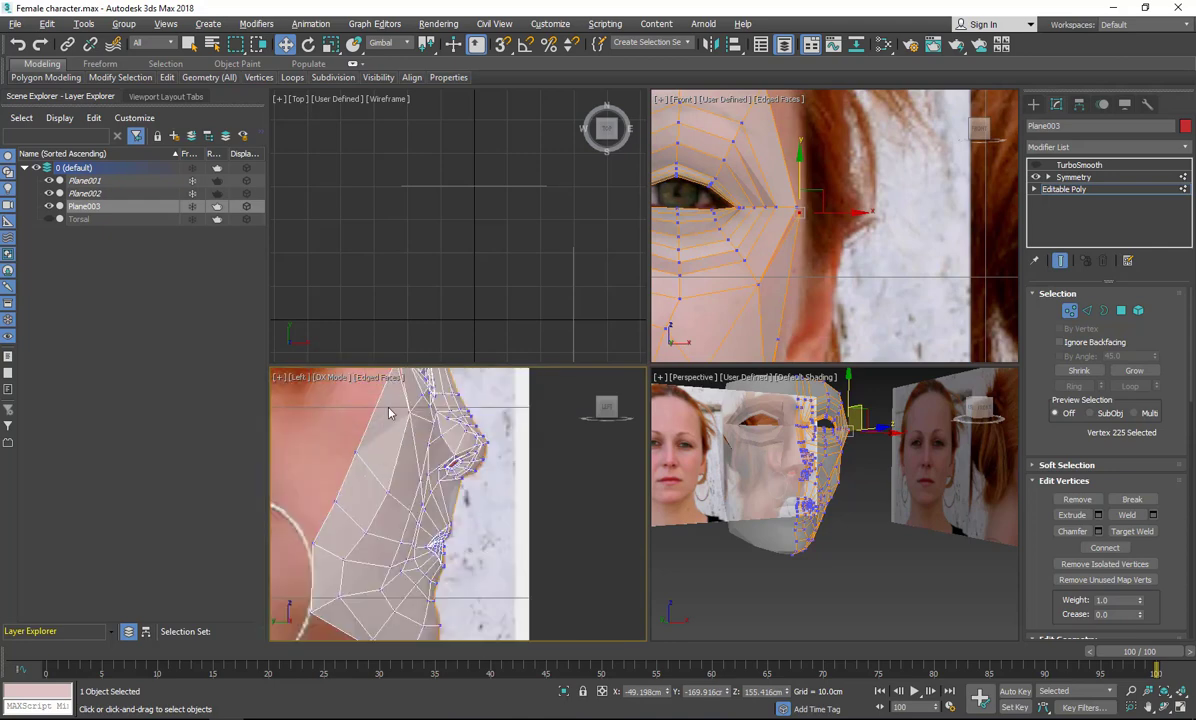
middle_drag(330, 568, 385, 488)
middle_drag(440, 400, 386, 588)
scroll(420, 470, up, 3)
right_click(420, 472)
click(378, 590)
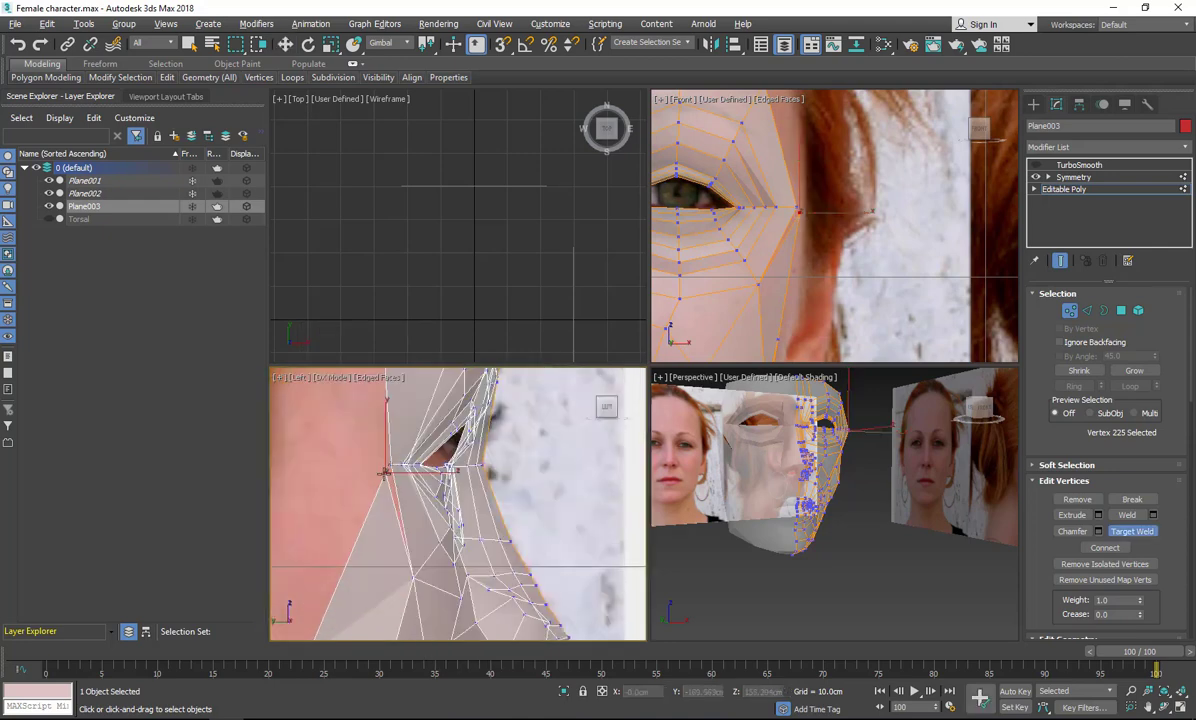
right_click(382, 510)
click(420, 566)
Select the five boundary edges along the forehead and temple and extend them upward about 13 cm in the Front view.
scroll(856, 216, up, 2)
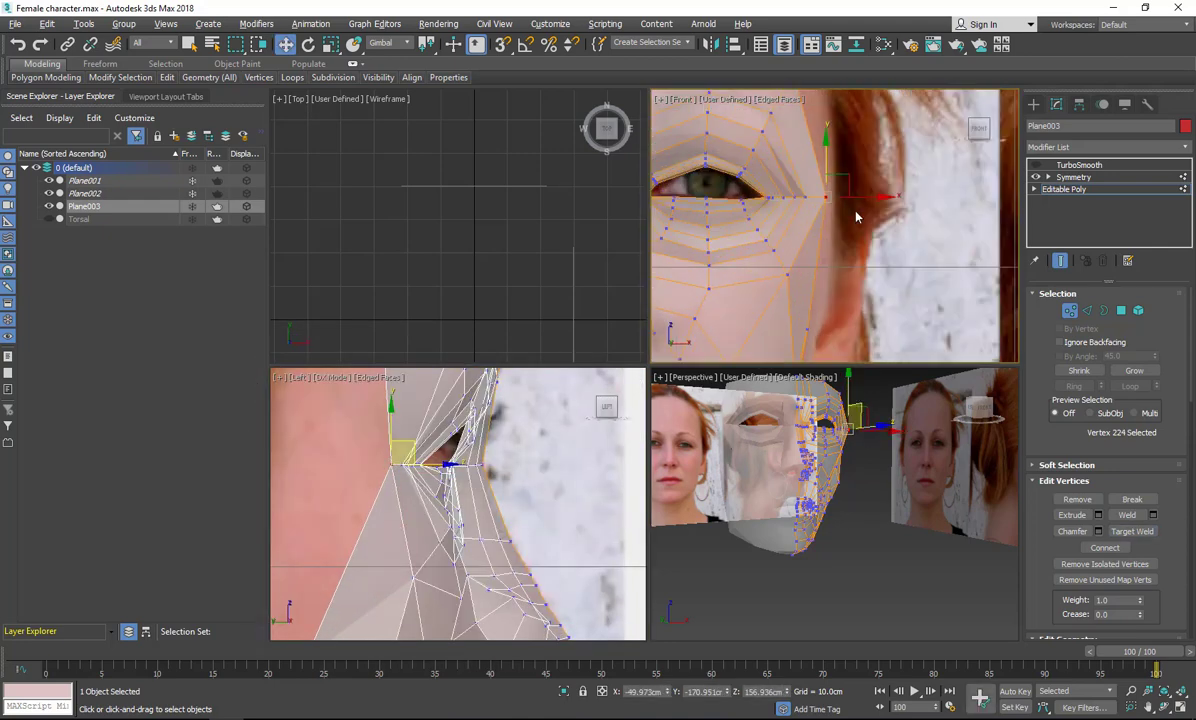
scroll(856, 216, up, 2)
middle_drag(872, 170, 910, 324)
key(2)
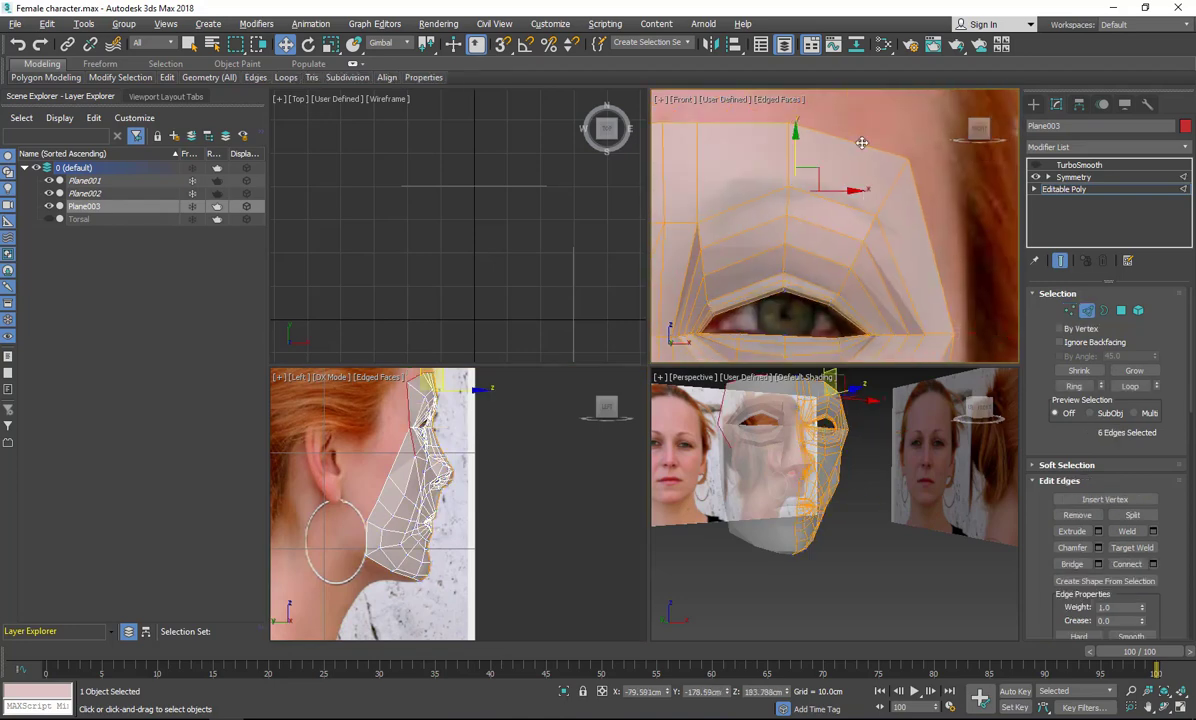
scroll(895, 250, down, 4)
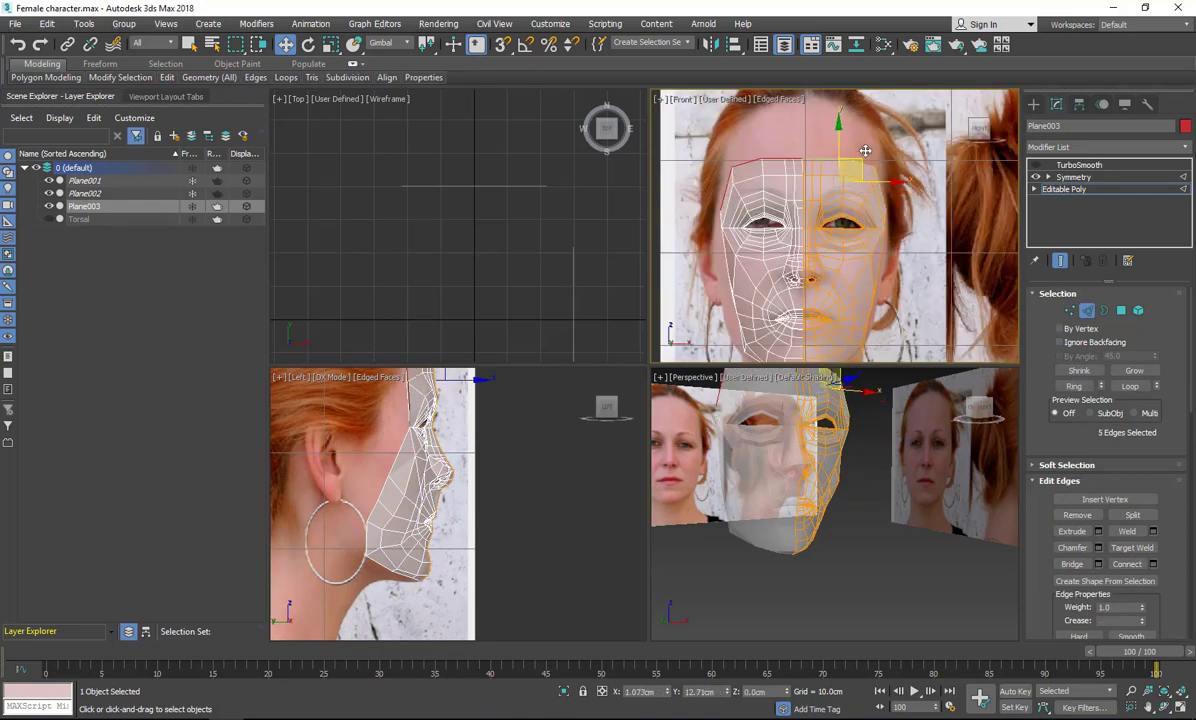
At vertex level in the Left view, move the two outer temple vertices of the new forehead strip back toward the hairline.
scroll(449, 493, up, 6)
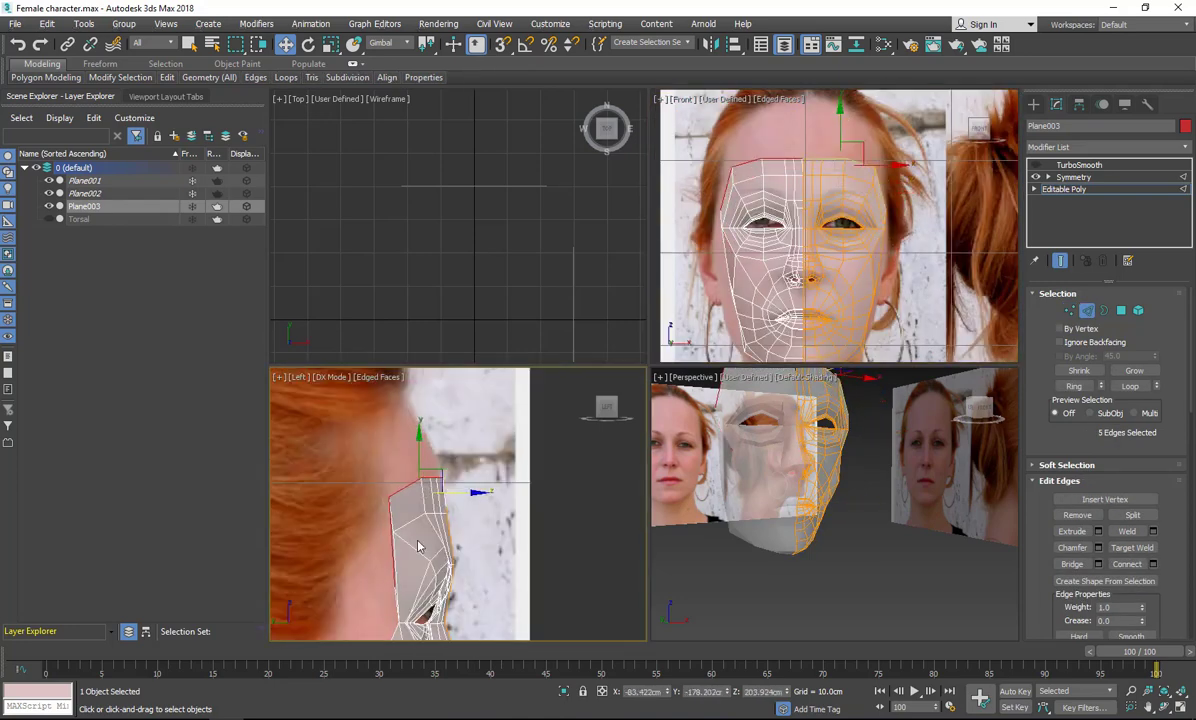
middle_drag(384, 546, 451, 456)
key(1)
scroll(451, 456, down, 2)
drag(490, 458, 461, 471)
middle_drag(461, 471, 396, 536)
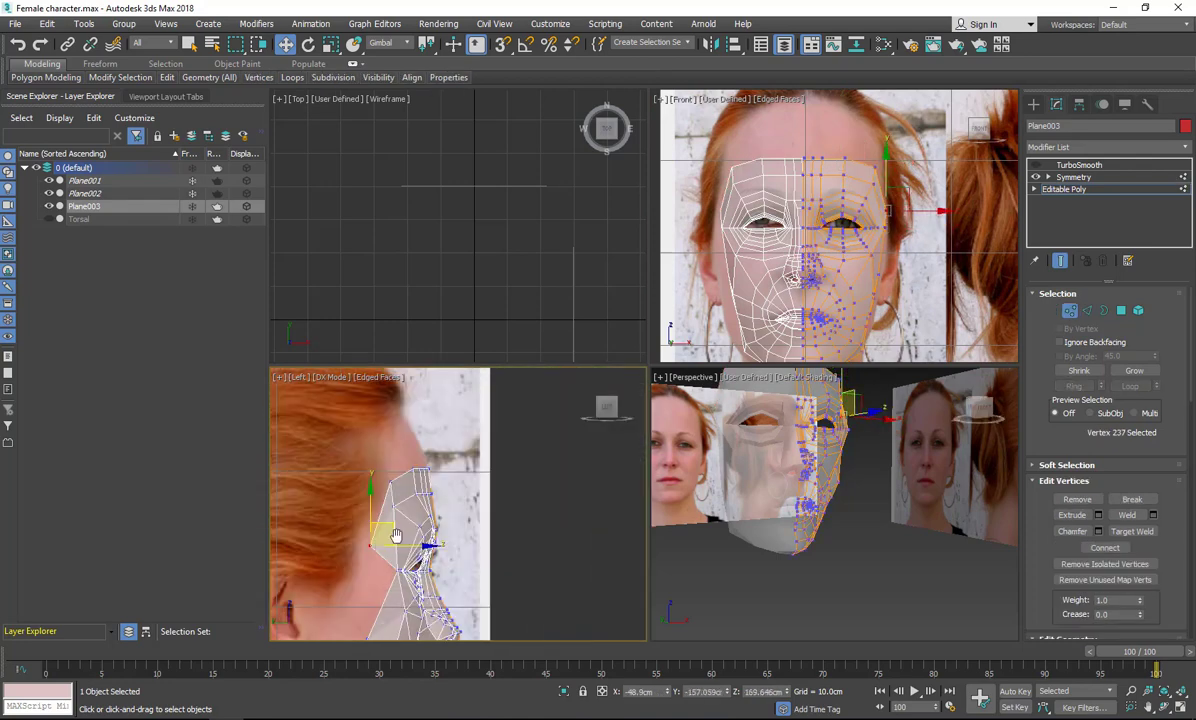
scroll(396, 524, up, 3)
click(385, 442)
drag(406, 421, 392, 443)
Select the four top forehead vertices and shift them back, and nudge the rear one forward to round the forehead.
drag(479, 425, 420, 400)
drag(472, 415, 460, 415)
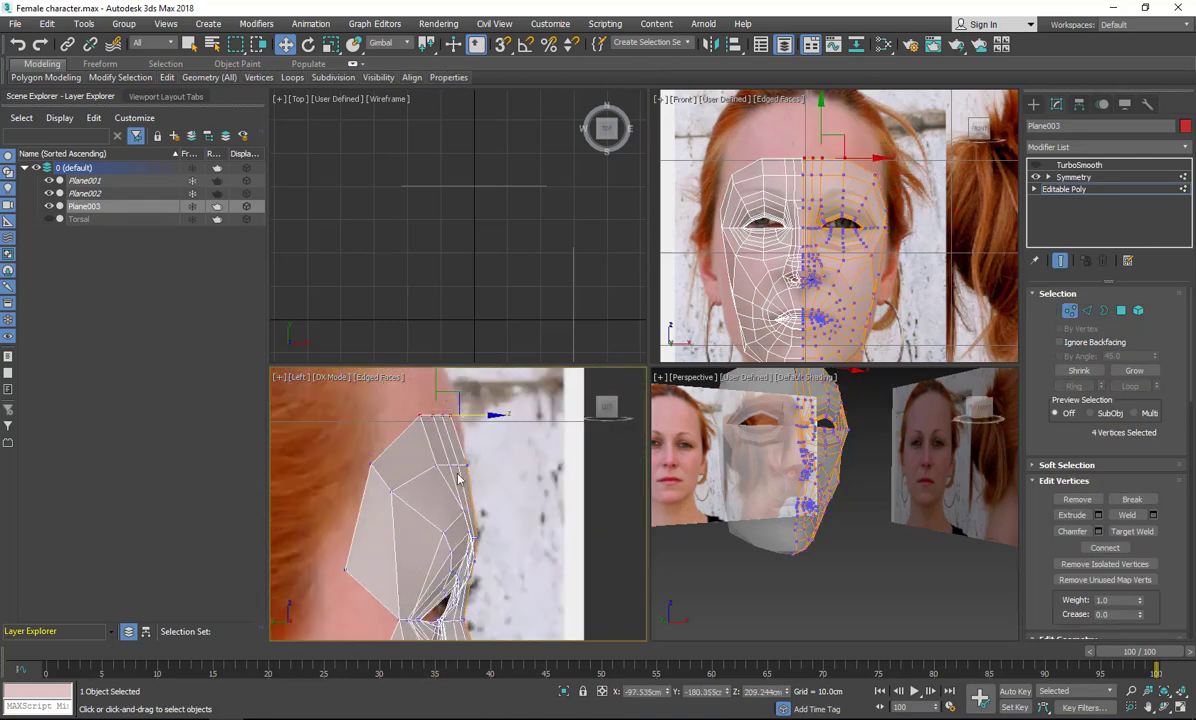
scroll(459, 420, up, 3)
middle_drag(459, 420, 379, 491)
click(369, 491)
drag(382, 488, 394, 488)
Adjust the vertices above the brow and move the outer temple vertex slightly back in the Left view.
middle_drag(363, 538, 419, 387)
click(445, 533)
drag(459, 523, 454, 530)
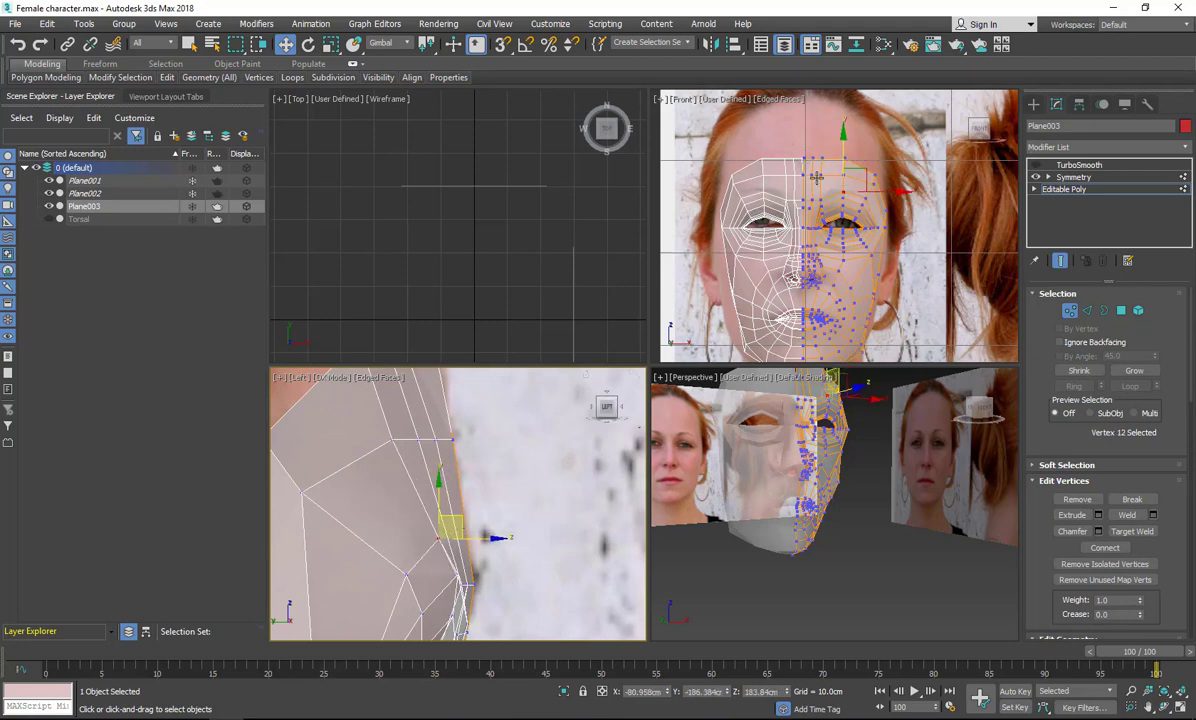
scroll(446, 478, up, 3)
middle_drag(446, 478, 507, 446)
scroll(507, 446, down, 6)
drag(454, 453, 463, 450)
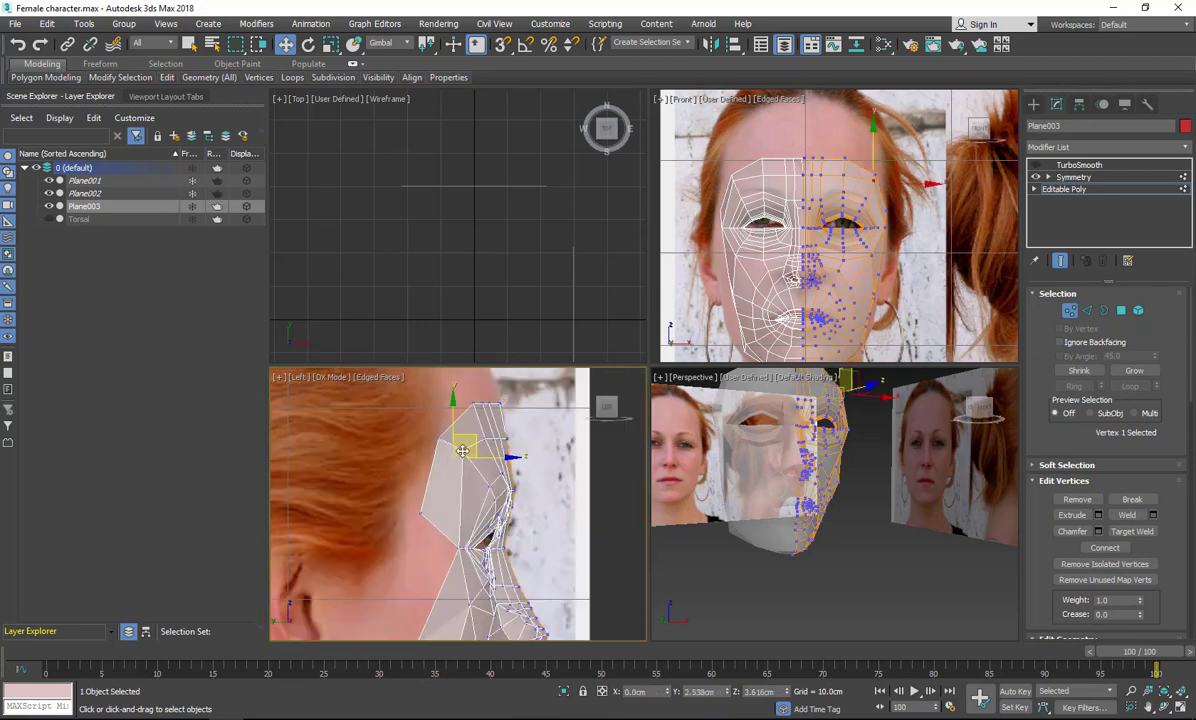
drag(422, 514, 414, 512)
Adjust the upper forehead vertices near the centre line to follow the side profile.
scroll(466, 415, up, 3)
middle_drag(466, 415, 363, 530)
drag(433, 506, 385, 508)
click(432, 560)
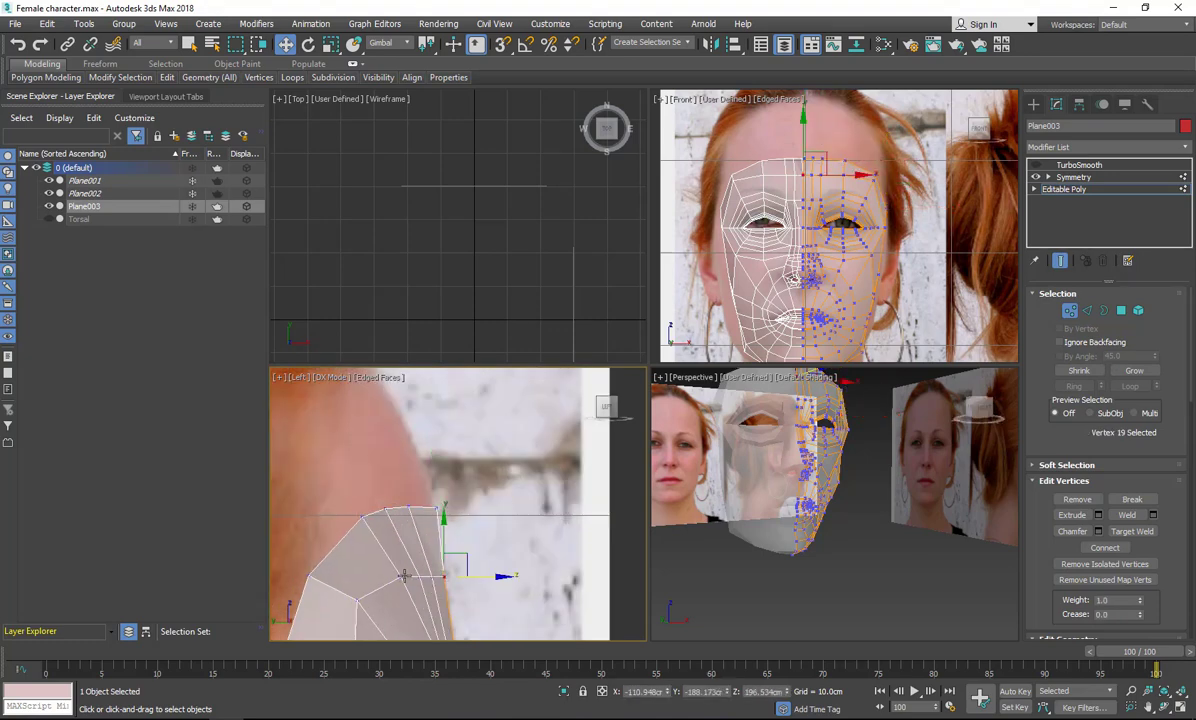
Reposition the outer cheek and jaw boundary vertices in the Left view to even out the side contour.
scroll(400, 598, down, 4)
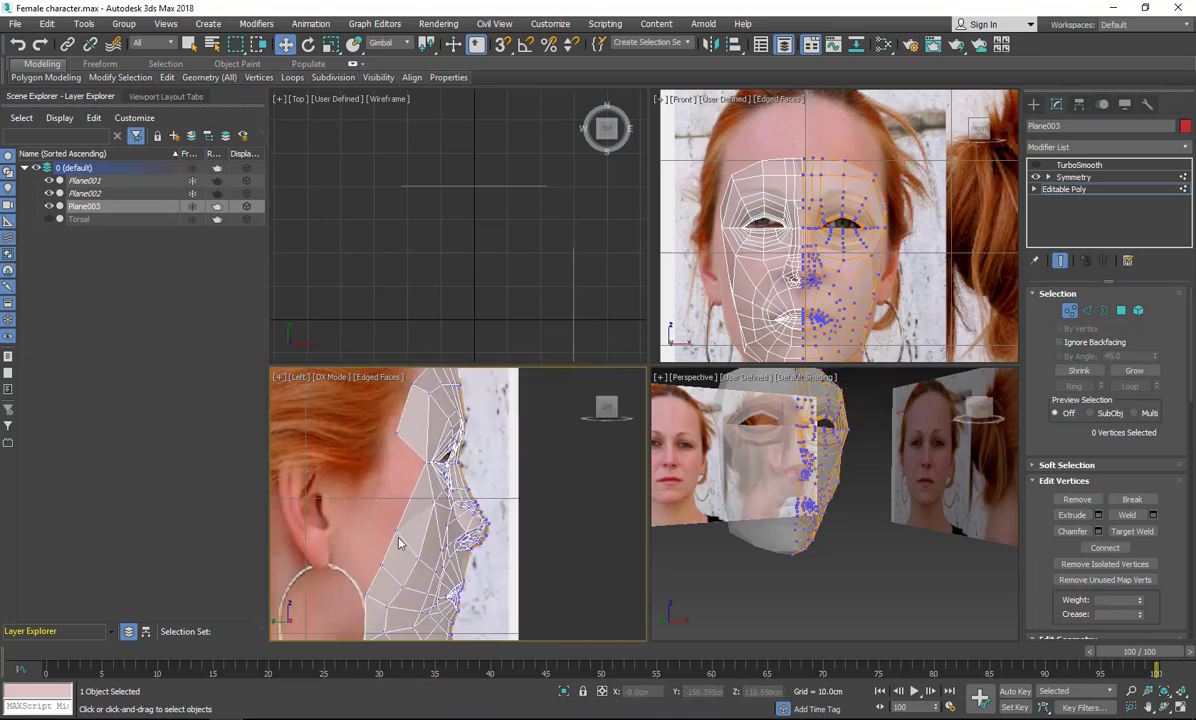
drag(409, 558, 410, 556)
middle_drag(362, 567, 412, 517)
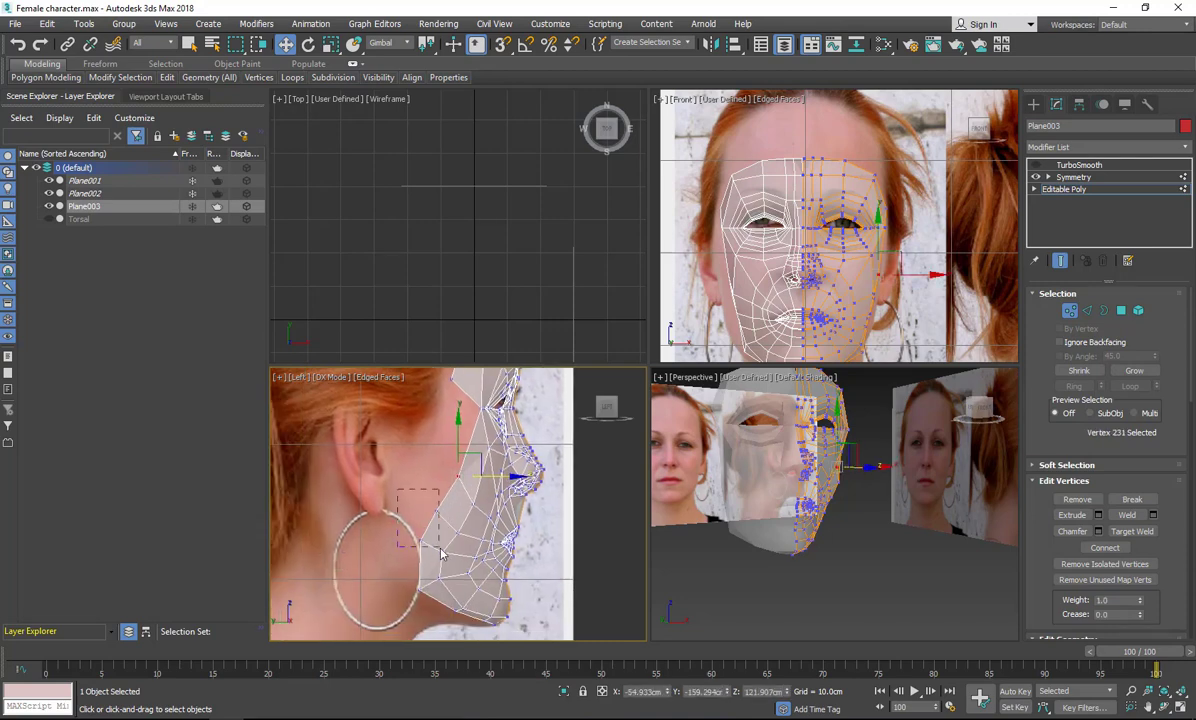
click(431, 514)
click(415, 547)
click(468, 508)
Extend the five top forehead edges upward to the hairline in the Front view.
middle_drag(451, 392, 404, 558)
click(1087, 310)
shift+drag(841, 133, 845, 75)
scroll(836, 165, up, 2)
middle_drag(836, 165, 828, 248)
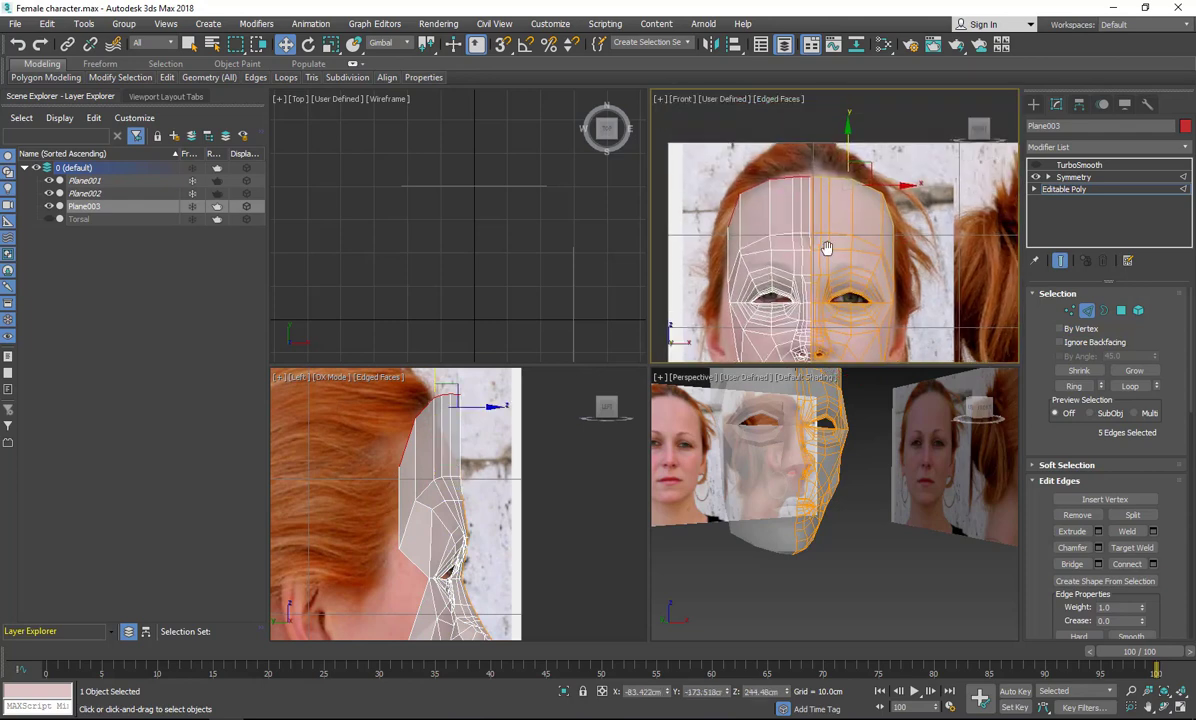
At vertex level in the Front view, align the centre forehead vertices of the new strip with the symmetry line.
scroll(828, 248, up, 3)
middle_drag(834, 118, 831, 243)
click(1072, 313)
middle_drag(762, 342, 779, 307)
click(760, 283)
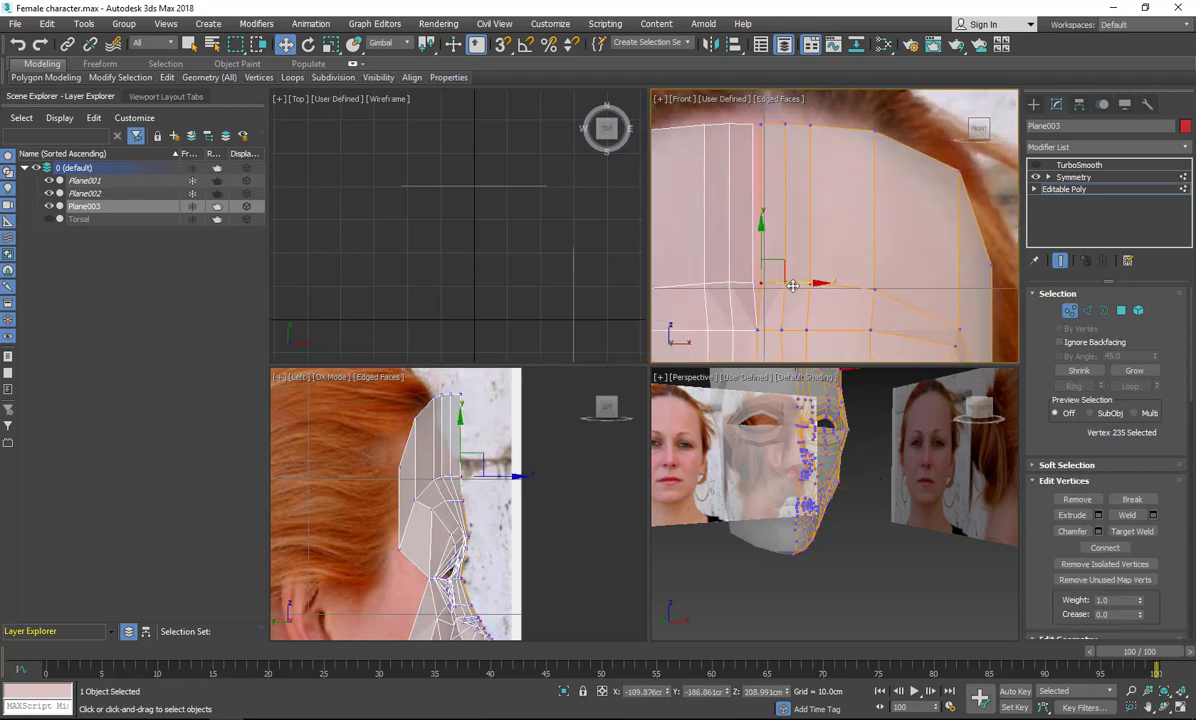
drag(785, 283, 781, 283)
click(761, 126)
Select the top hairline vertices in the maximized Left view and move them back and down toward the scalp.
key(alt+w)
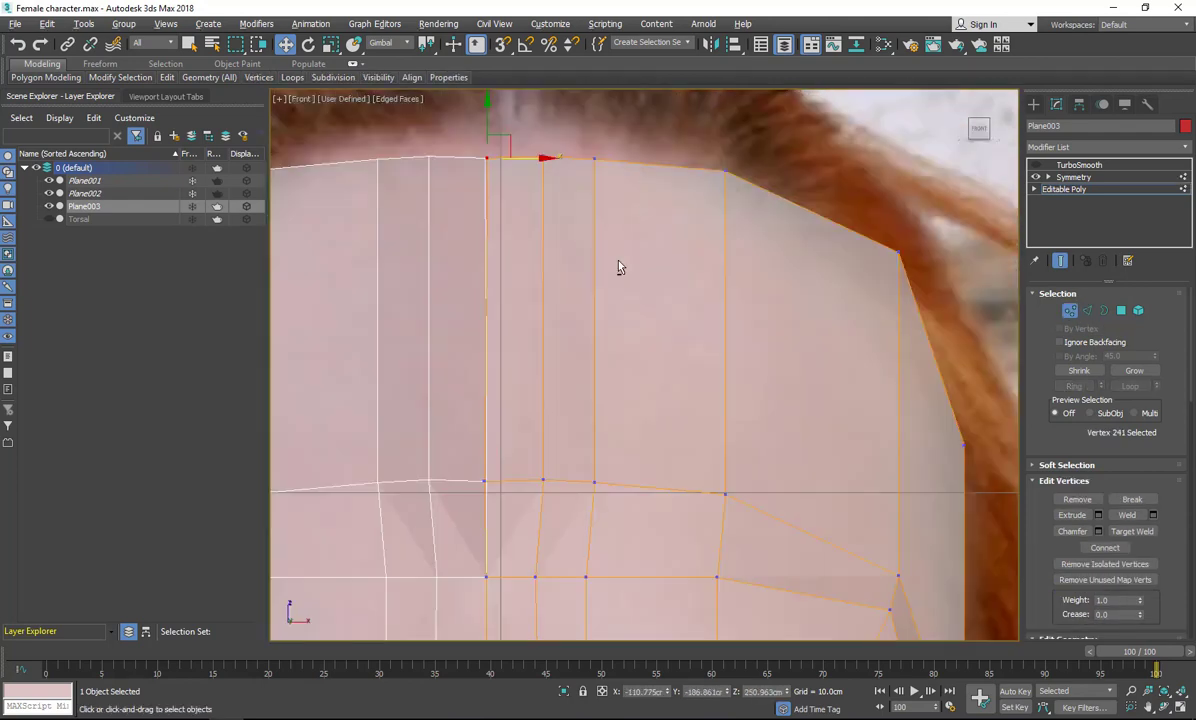
key(alt+w)
middle_click(515, 435)
key(alt+w)
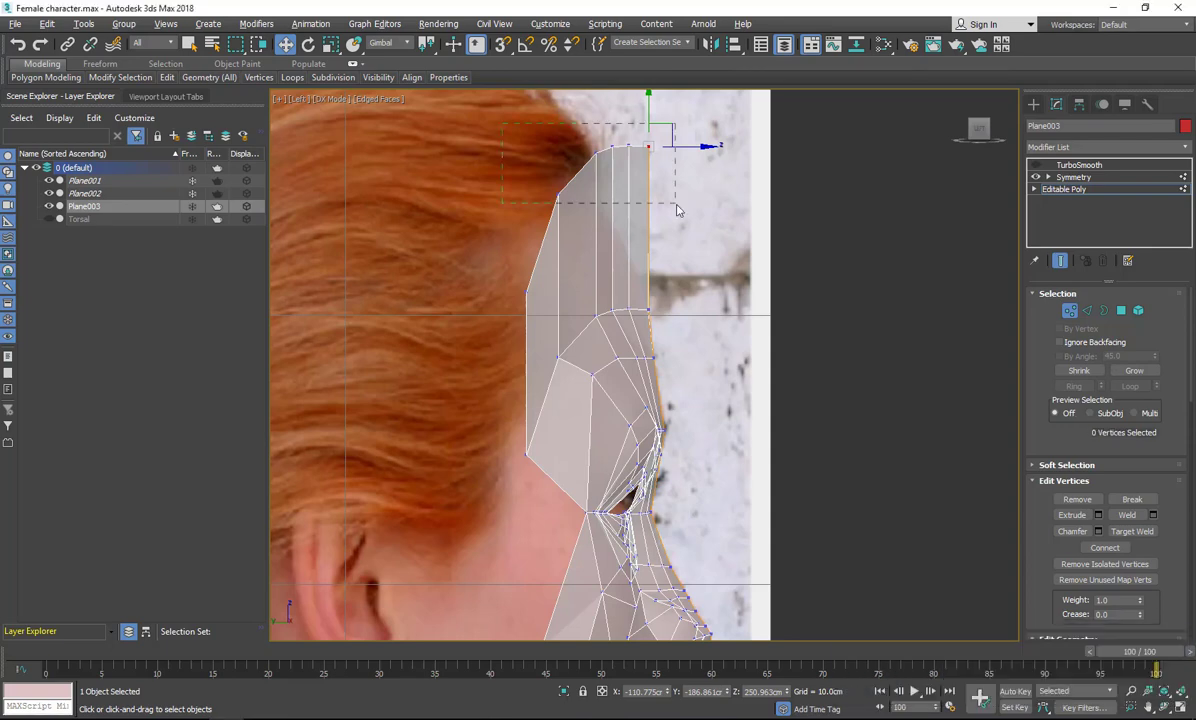
drag(676, 205, 676, 205)
drag(623, 142, 581, 207)
middle_drag(630, 257, 662, 177)
Move the outer hairline vertices back into the hair and raise the lower temple vertex in the Left view.
click(558, 212)
drag(575, 192, 510, 312)
click(558, 375)
drag(577, 362, 587, 325)
click(549, 178)
drag(564, 166, 538, 201)
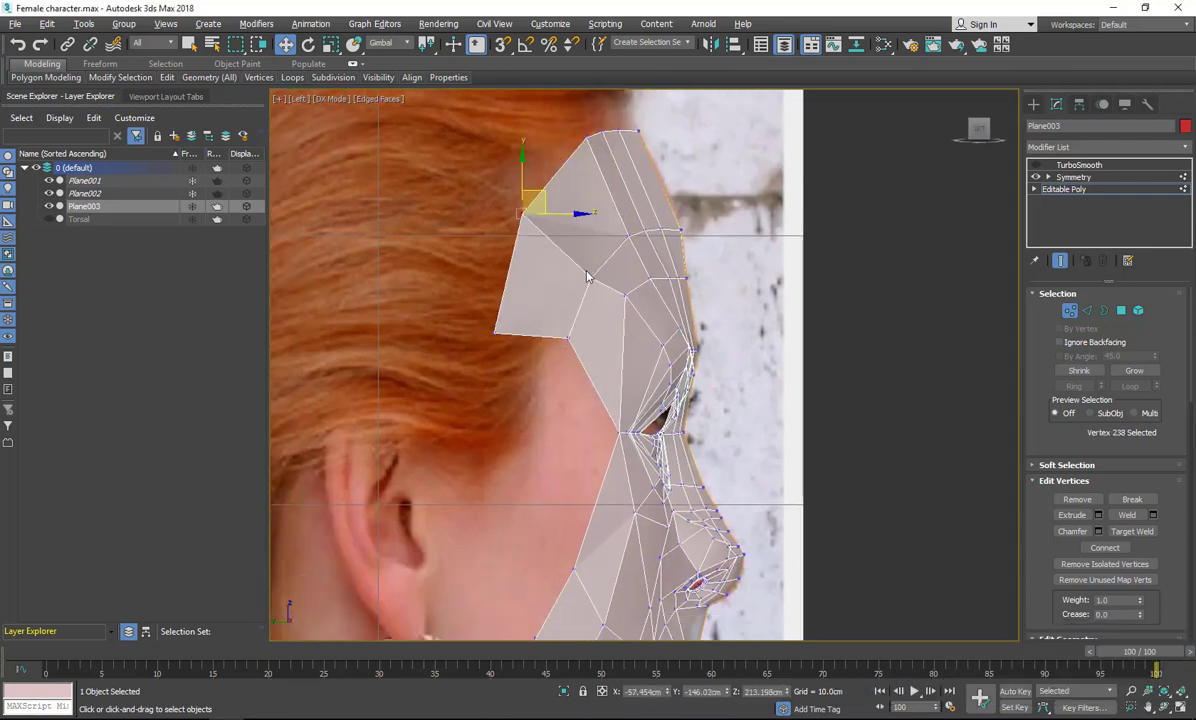
Reposition the upper temple vertex, the top hairline vertices and the outer hairline corner to smooth the forehead's side contour.
click(588, 276)
drag(600, 266, 607, 243)
drag(575, 115, 650, 140)
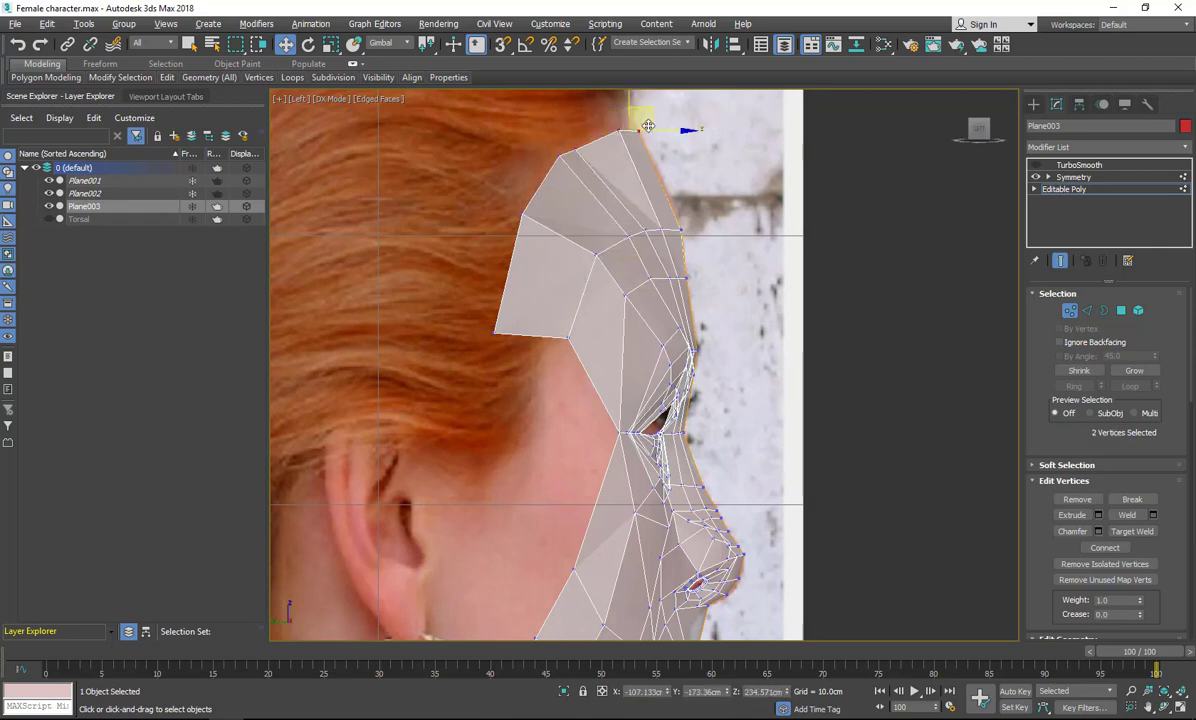
click(641, 127)
scroll(636, 110, up, 2)
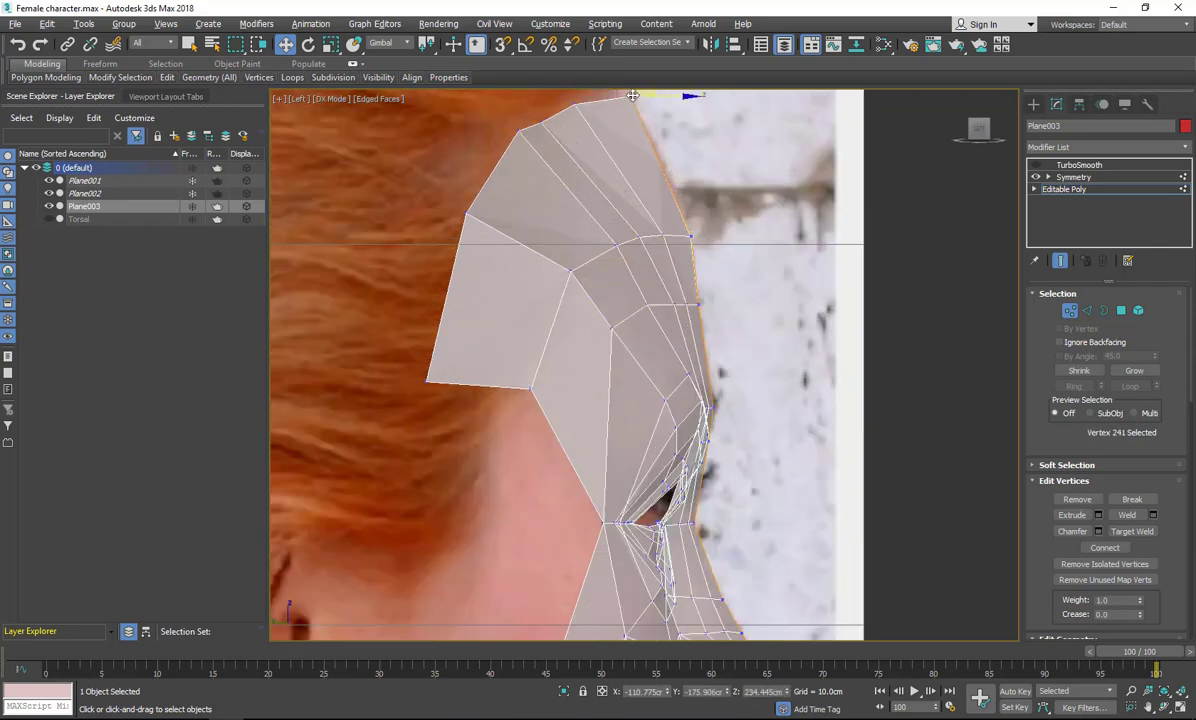
scroll(520, 194, down, 2)
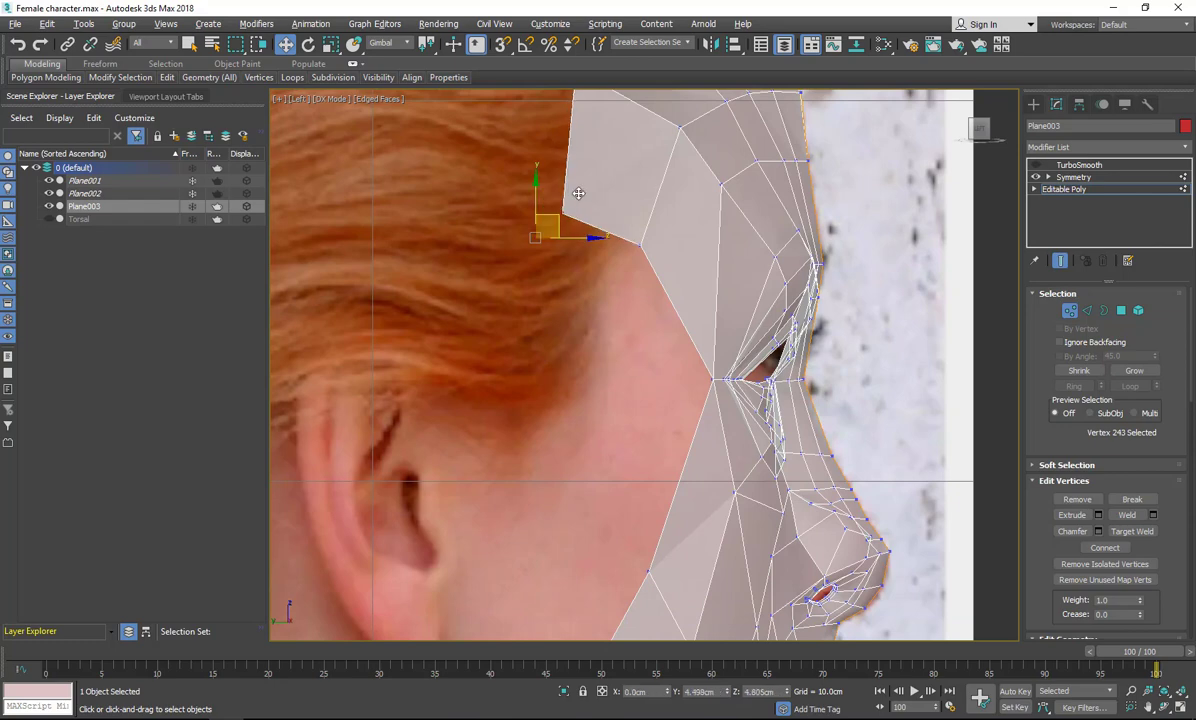
scroll(535, 200, down, 3)
scroll(628, 175, up, 1)
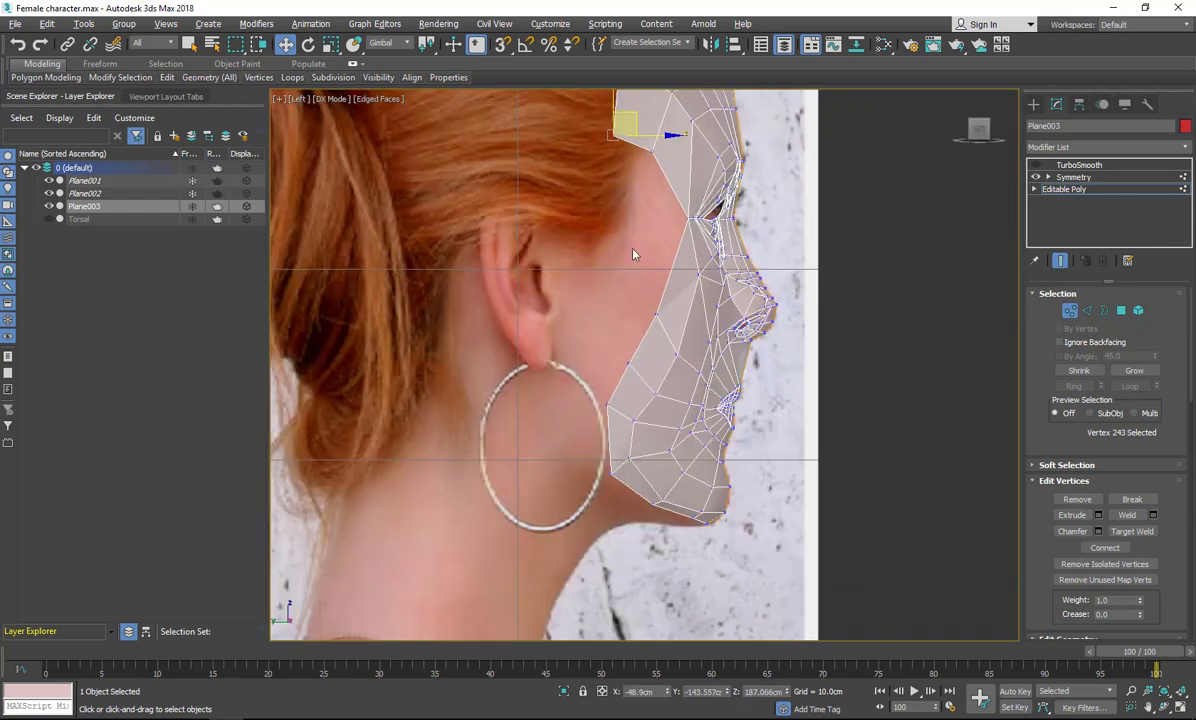
At edge level in the Left view, select the four outer cheek and jaw edges and extrude them back toward the ear.
click(1086, 310)
click(662, 298)
click(648, 330)
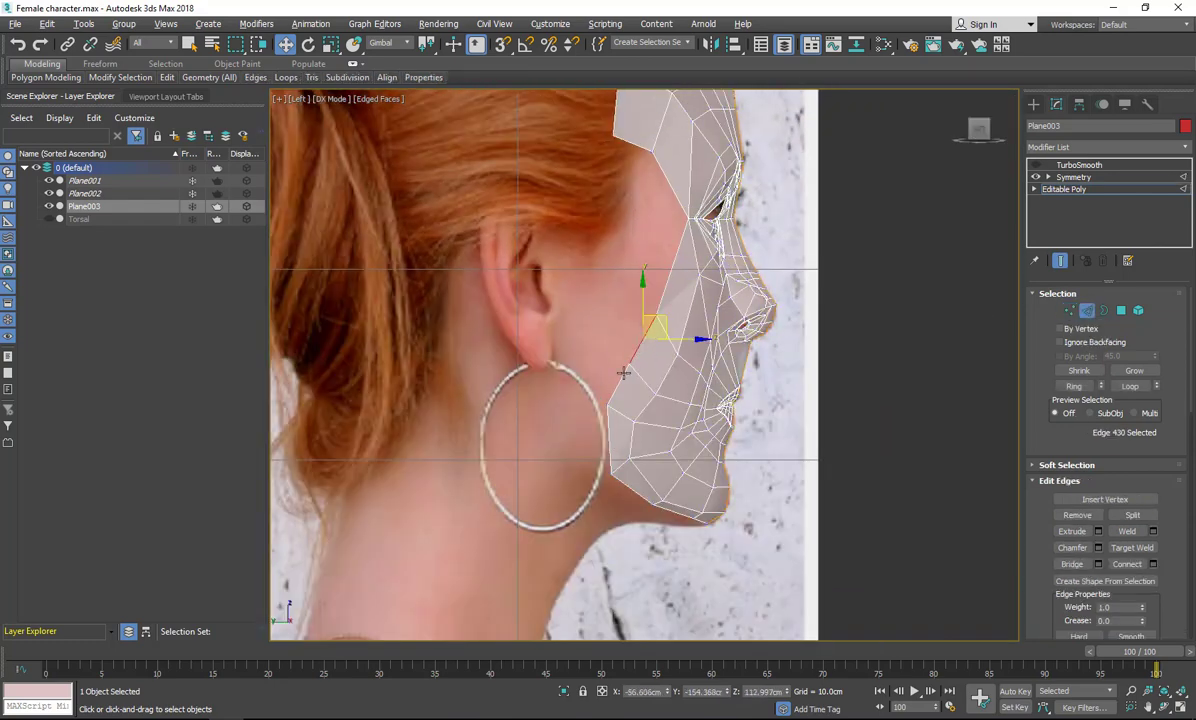
ctrl+click(621, 376)
ctrl+click(612, 441)
key(w)
ctrl+click(626, 490)
shift+drag(672, 413, 633, 413)
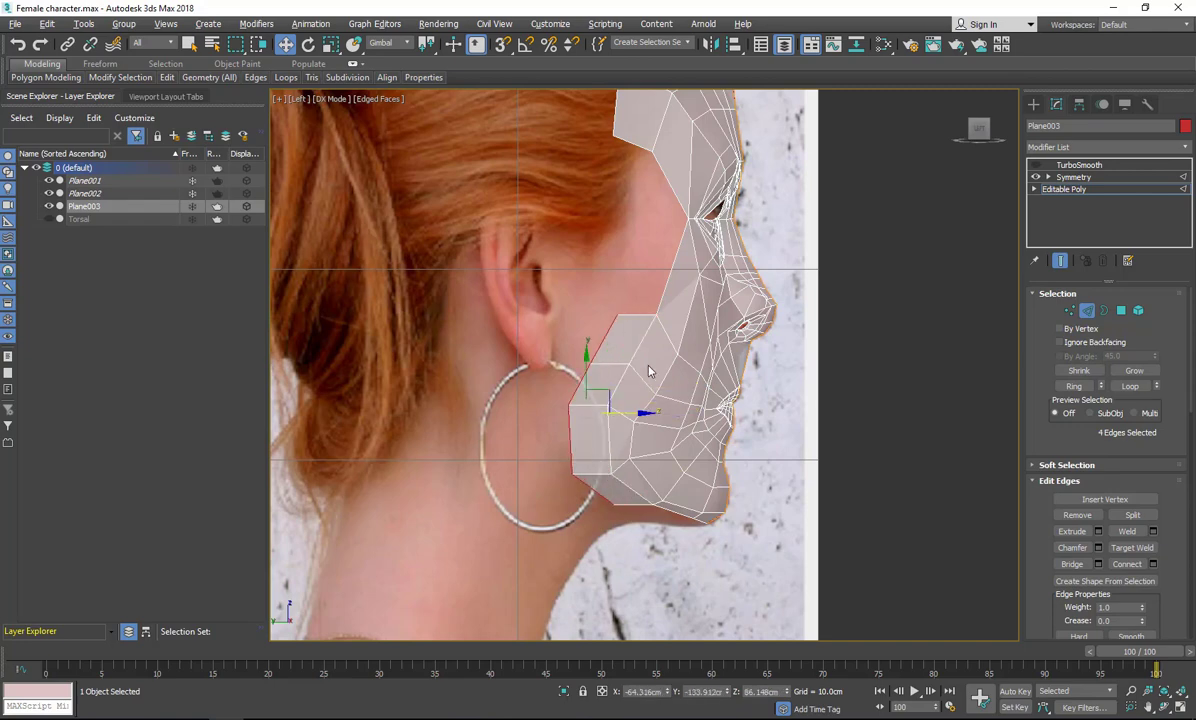
Bridge the top edge of the new cheek strip to the open temple edge.
click(636, 313)
ctrl+click(670, 183)
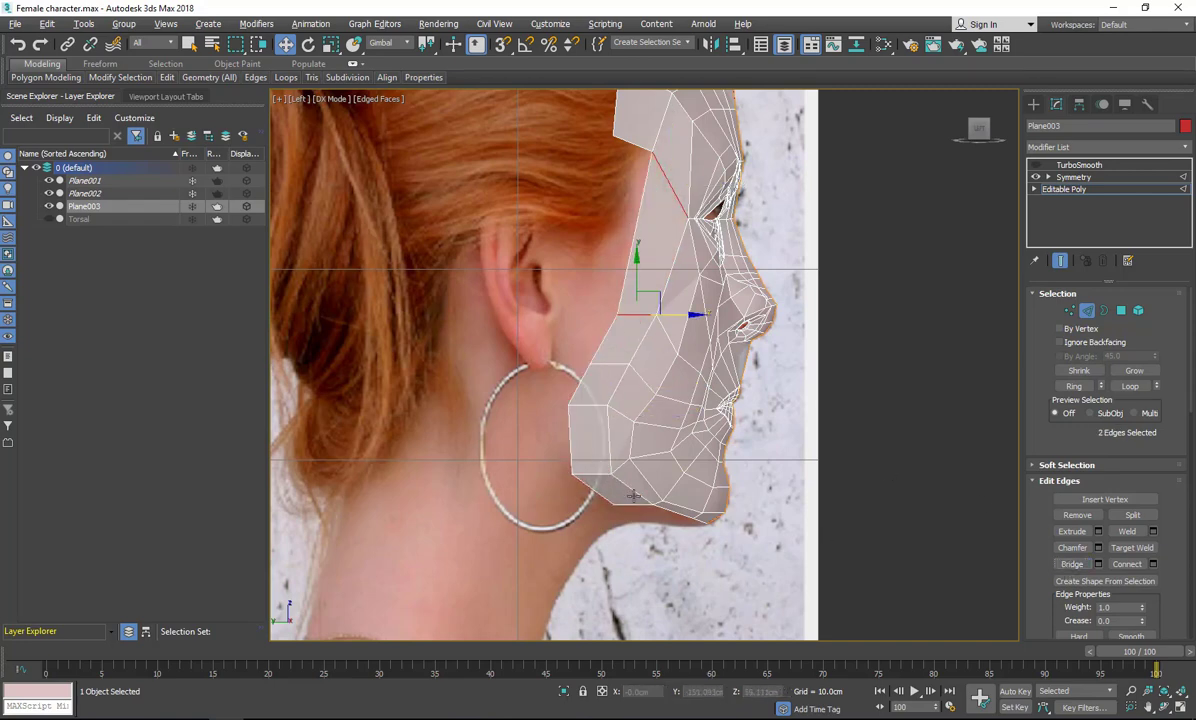
click(640, 272)
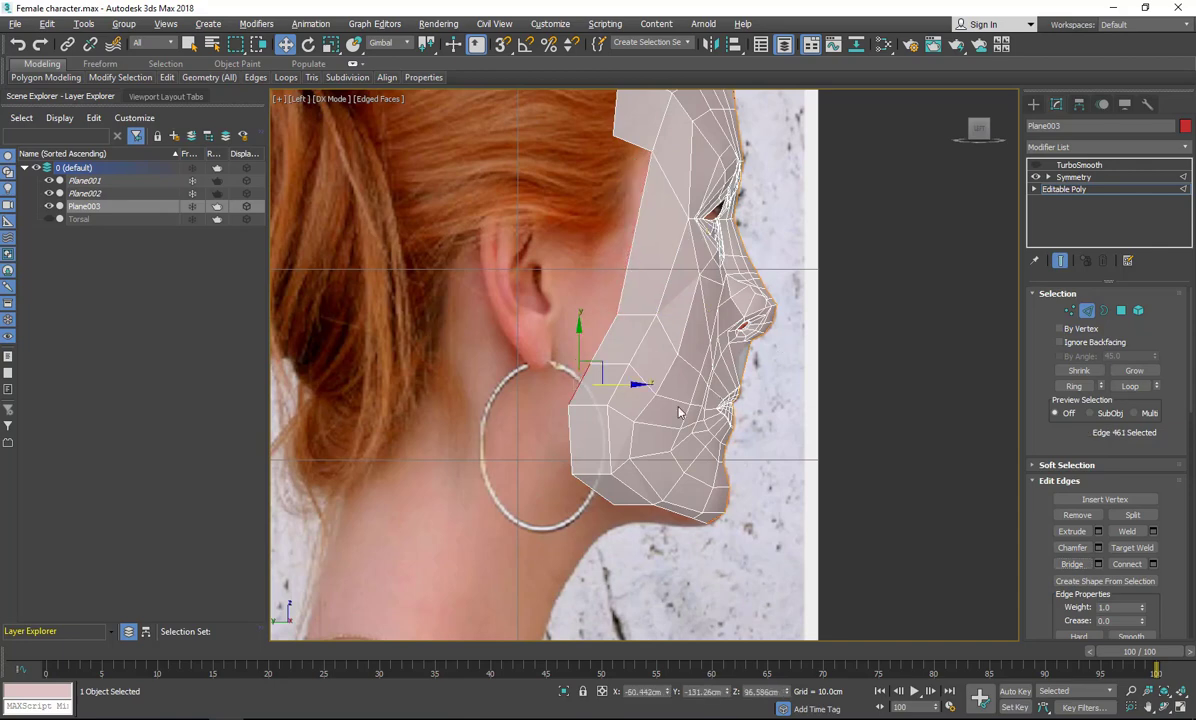
Reposition the two cheek boundary vertices beside the earlobe in the Left view.
key(1)
click(604, 353)
click(570, 393)
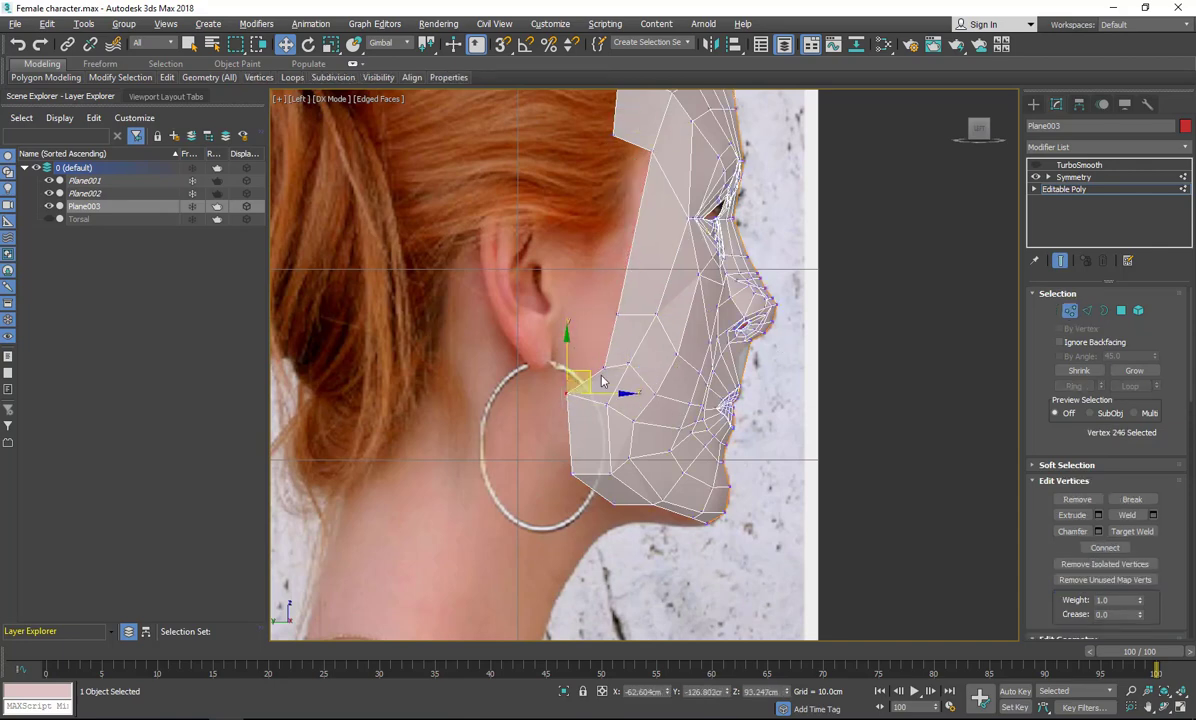
click(607, 371)
Extrude the edge beside the earlobe upward and bridge it to the lower edge of the forehead strip.
key(2)
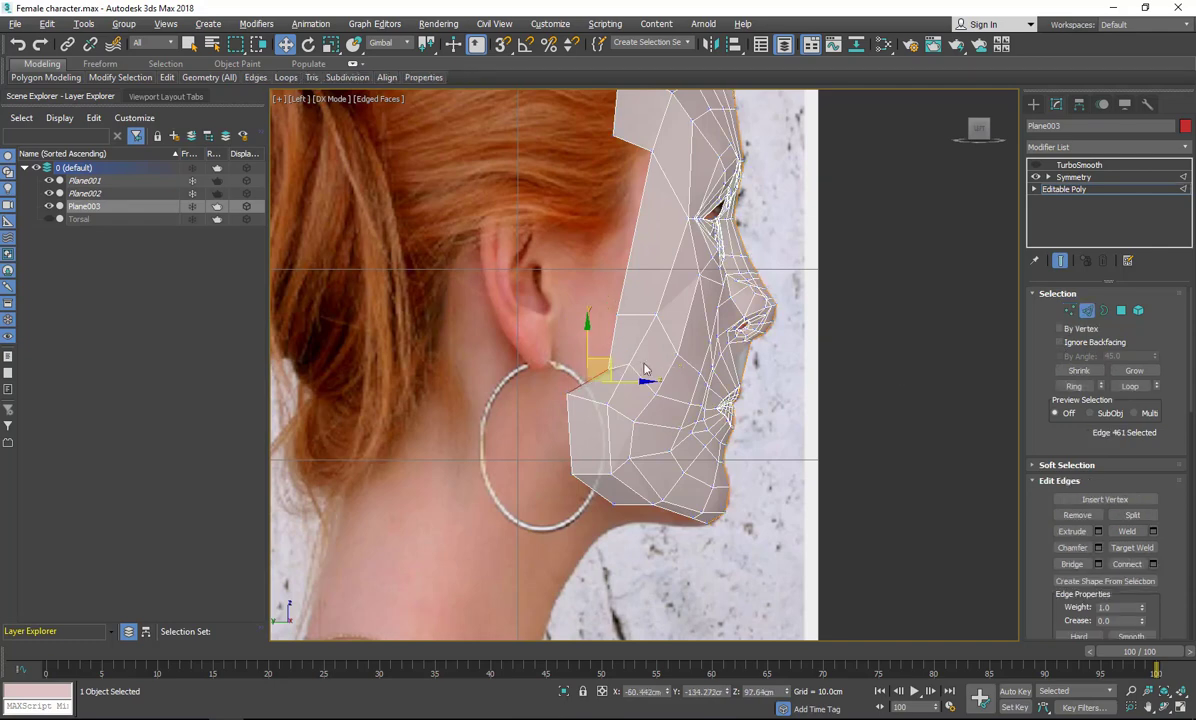
click(588, 322)
ctrl+click(630, 142)
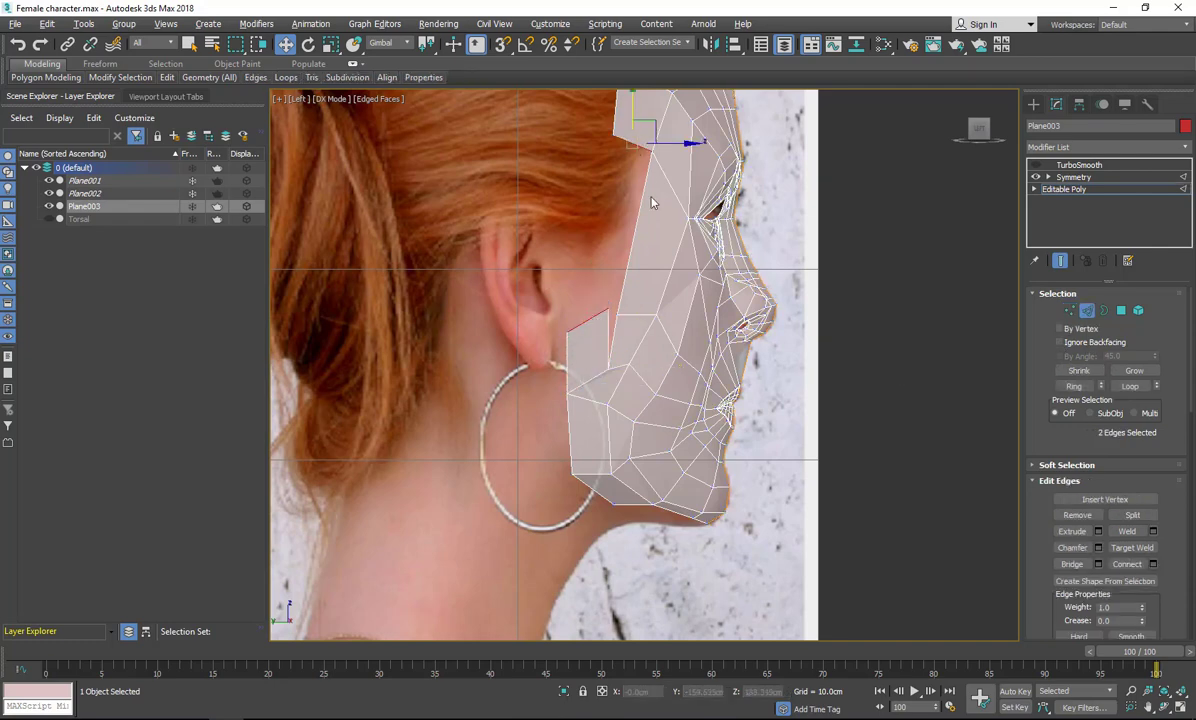
click(1075, 564)
Target-weld the loose inner vertices of the new strip to the neighbouring cheek boundary vertices, closing the gap in front of the ear.
key(1)
right_click(690, 371)
click(650, 460)
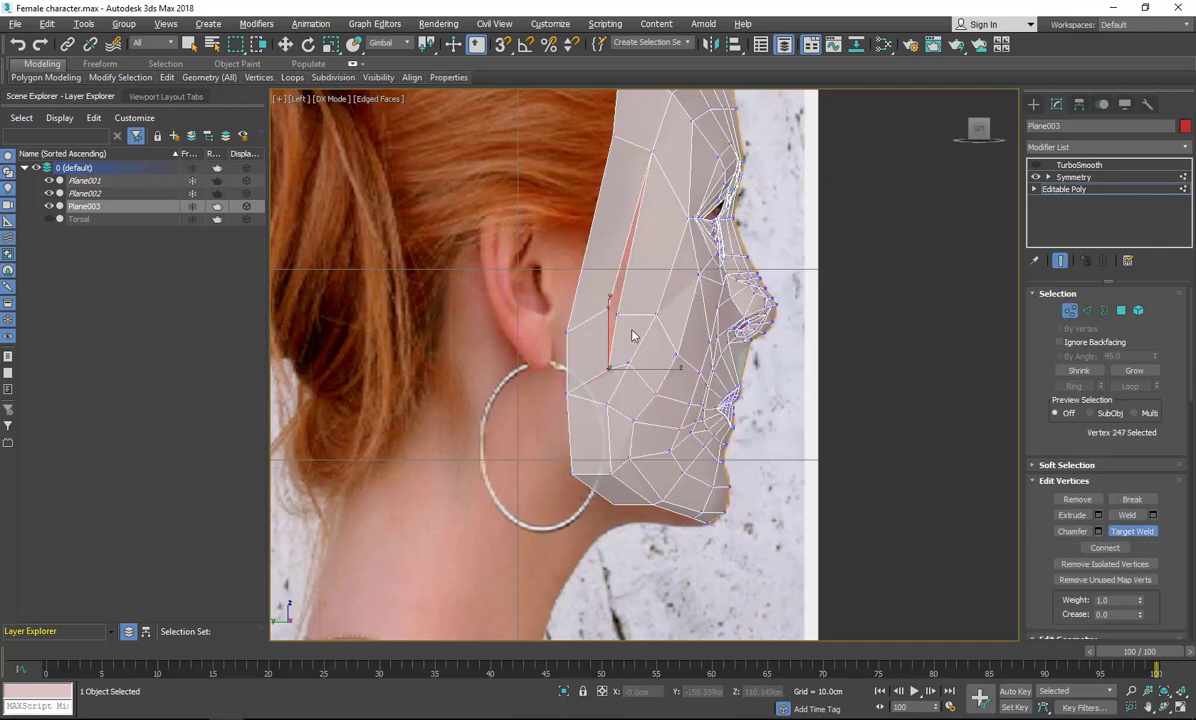
click(609, 310)
click(617, 315)
right_click(630, 349)
Reposition the welded cheek vertex, the vertices in front of the ear and the temple vertices to even out the side of the face.
click(609, 350)
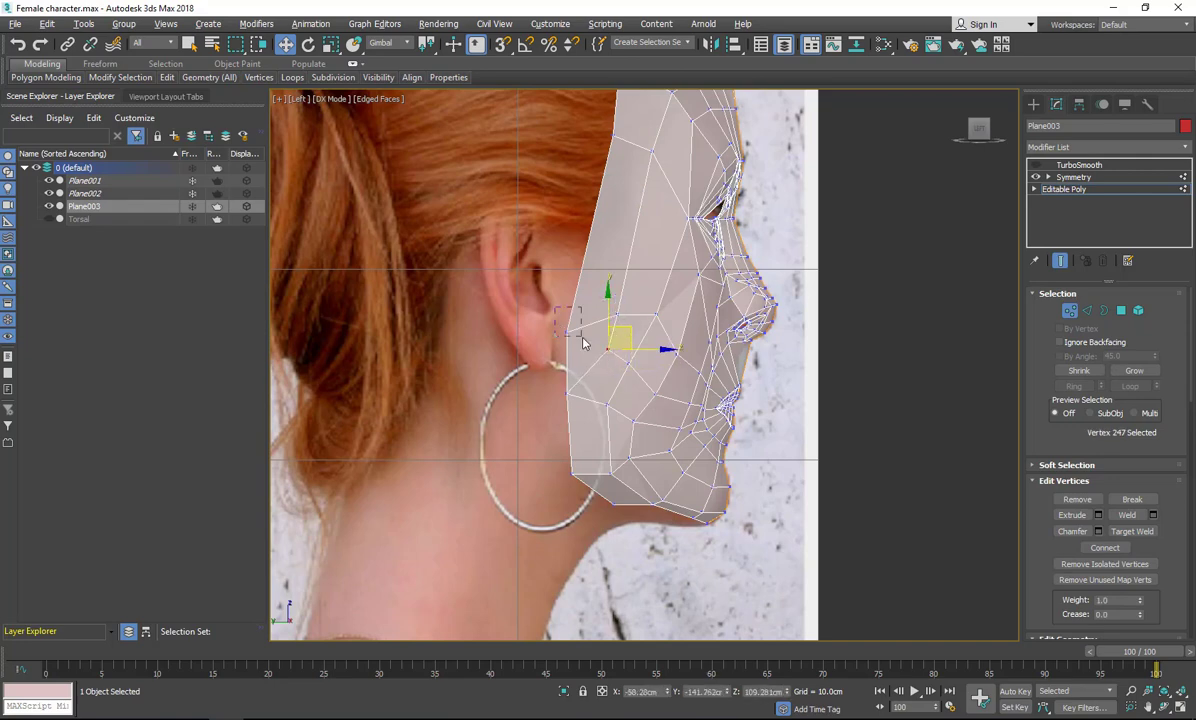
drag(583, 337, 583, 337)
drag(586, 316, 584, 287)
drag(600, 110, 668, 168)
drag(658, 123, 634, 199)
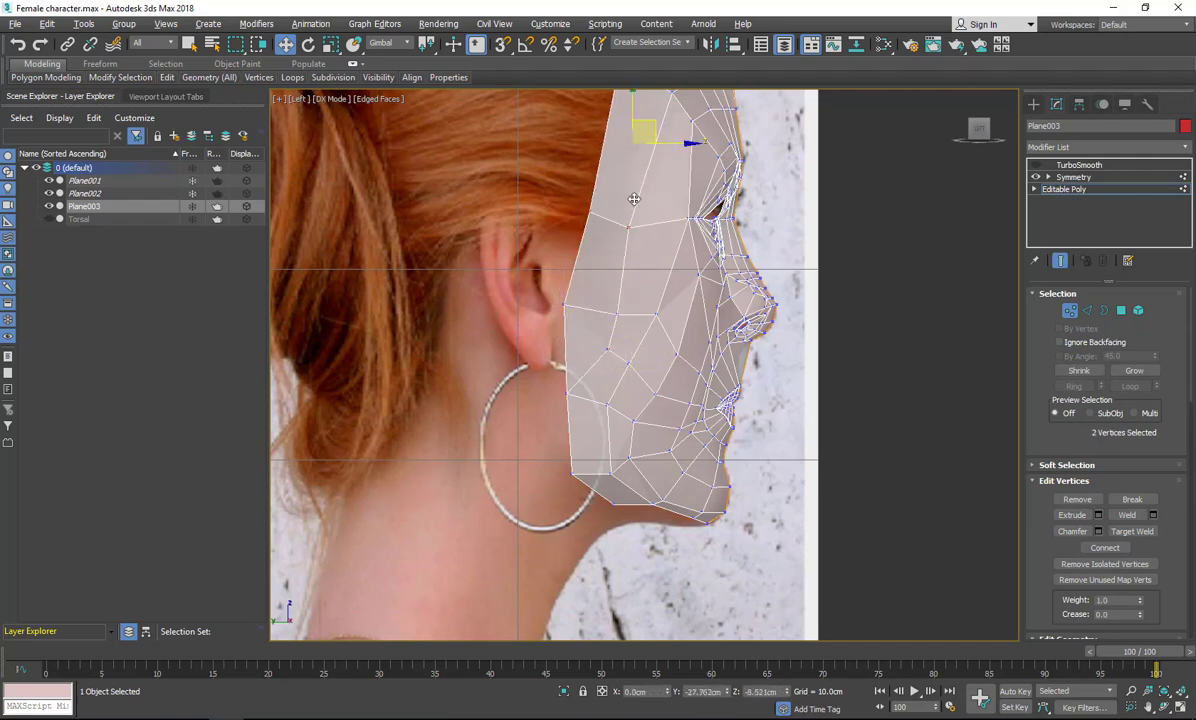
click(594, 213)
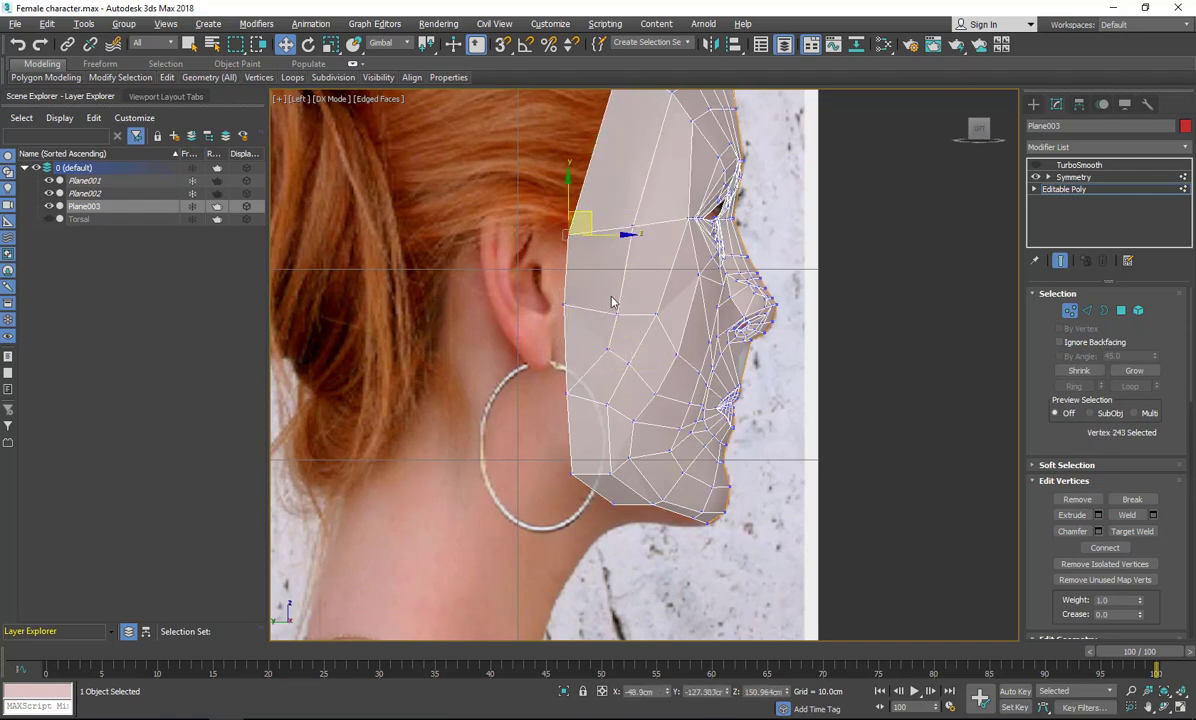
Adjust the lower cheek and jaw boundary vertices in the Left view to follow the jaw's curve.
click(608, 406)
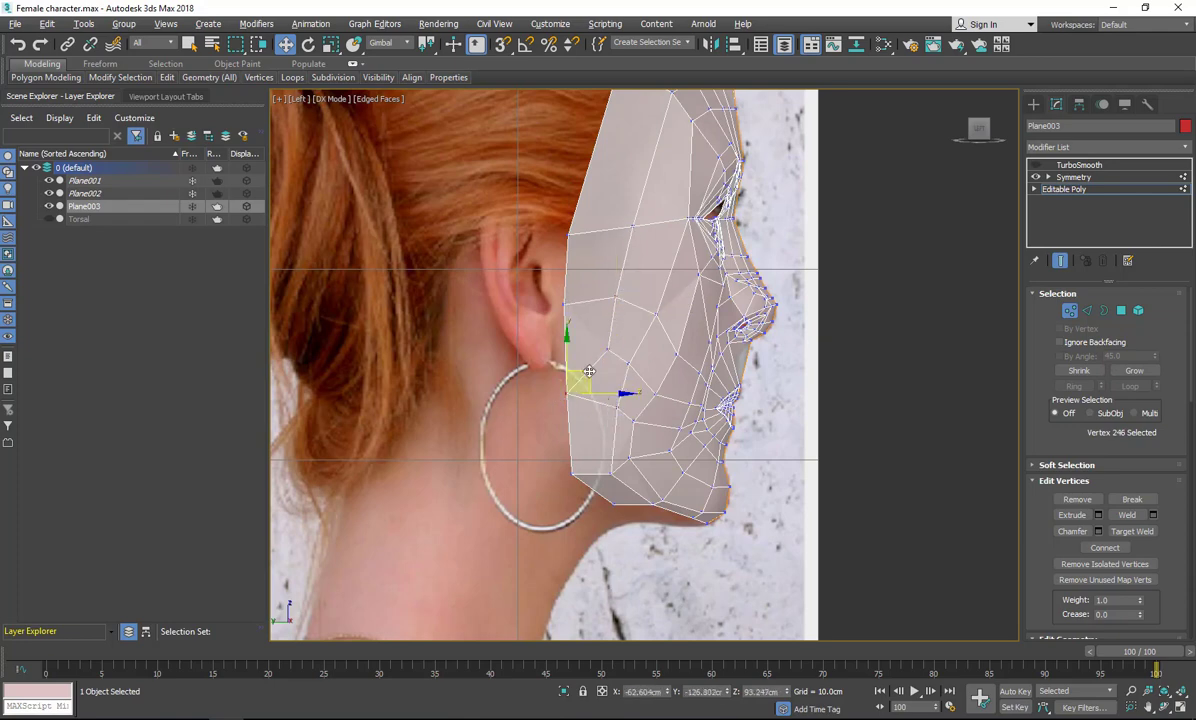
drag(597, 434, 598, 425)
click(611, 474)
drag(611, 474, 609, 462)
click(633, 515)
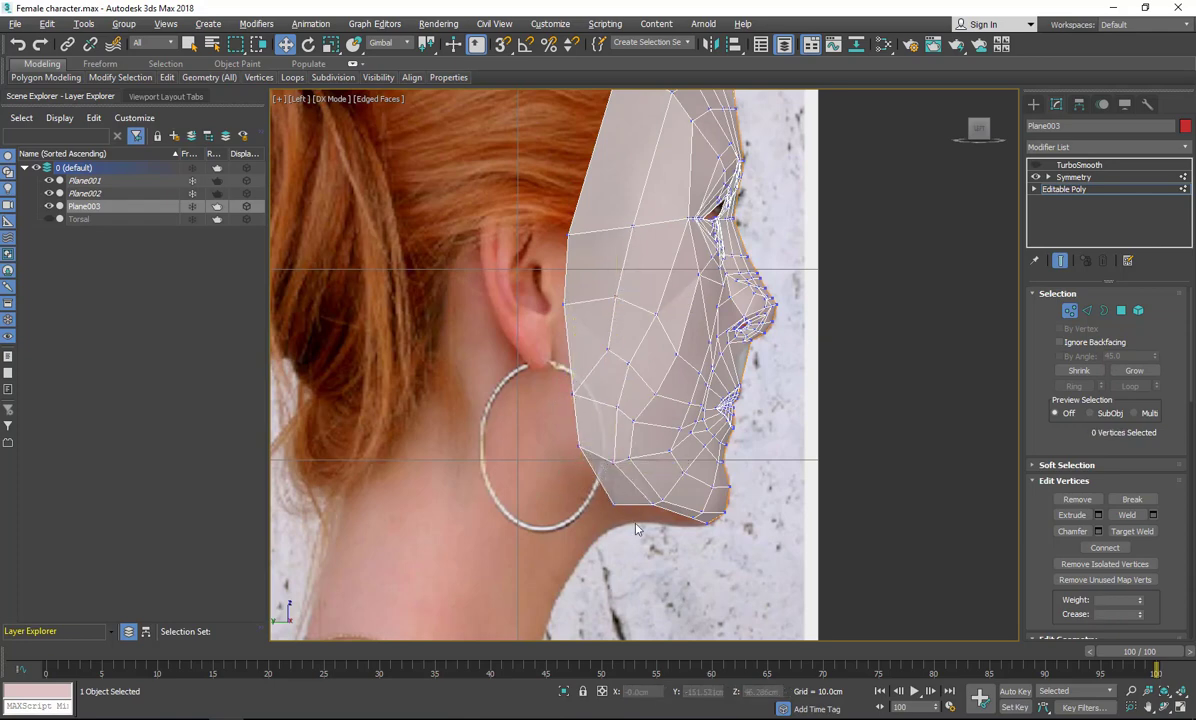
Select the under-chin edges in Perspective and extrude them back toward the neck in two strips in the Left view.
key(alt+w)
click(927, 503)
key(alt+w)
alt+middle_drag(700, 420, 545, 257)
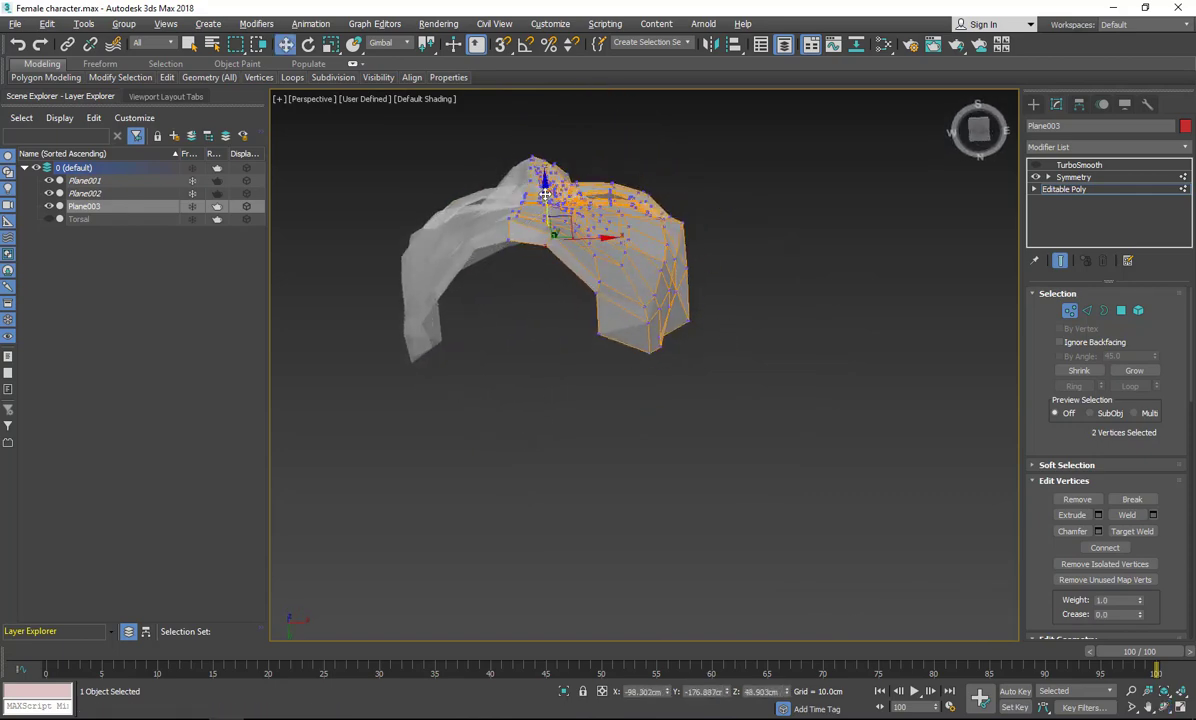
click(1087, 310)
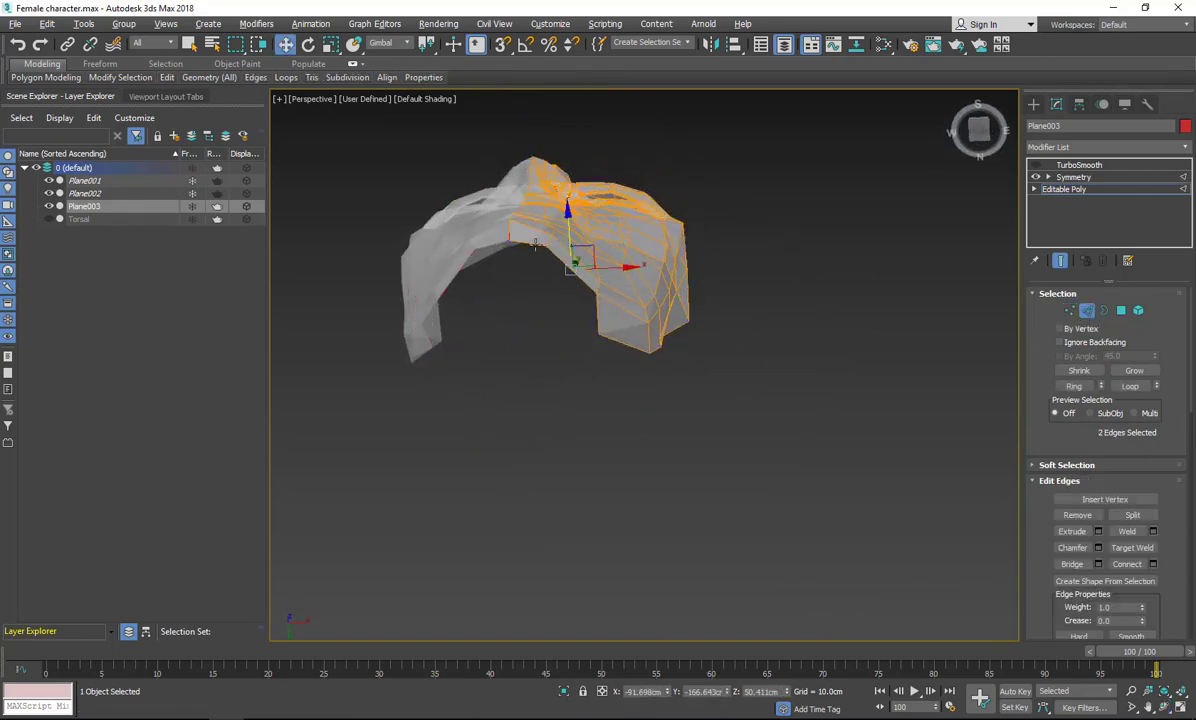
key(alt+w)
key(alt+w)
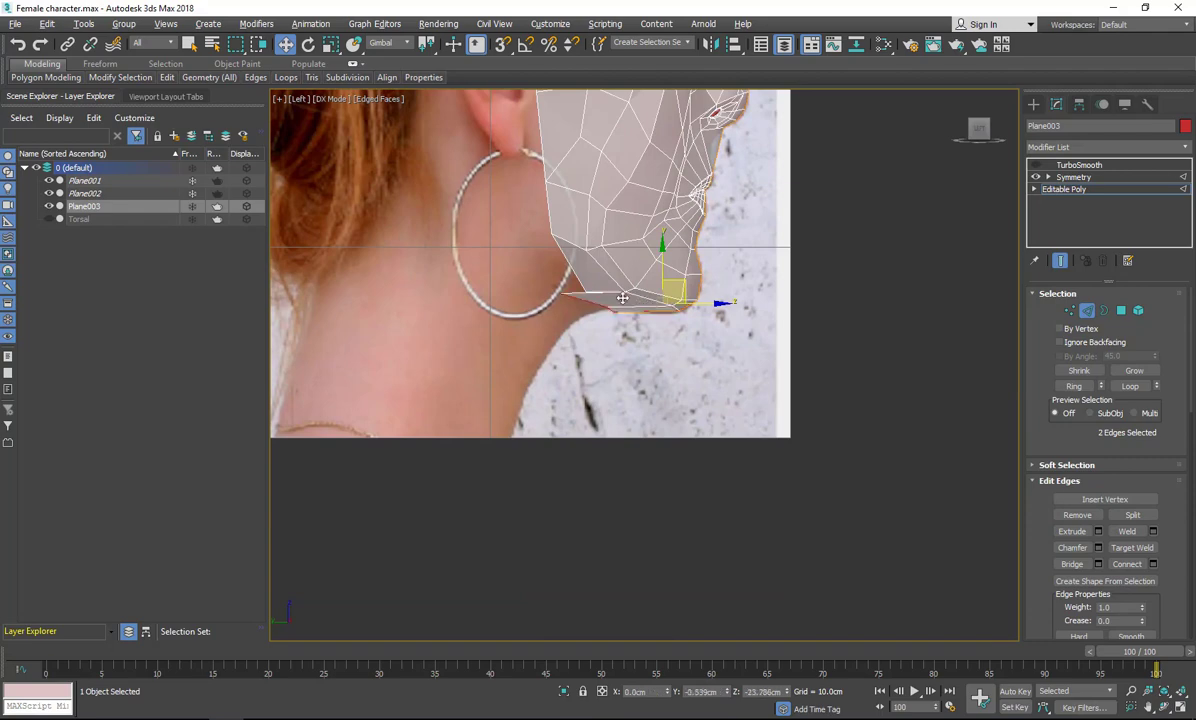
shift+drag(622, 298, 559, 334)
At vertex level, target-weld the under-chin strip's outer vertex and the neighbouring jaw corner vertex together.
click(610, 370)
click(1069, 310)
scroll(790, 330, up, 4)
middle_drag(456, 262, 929, 270)
click(545, 215)
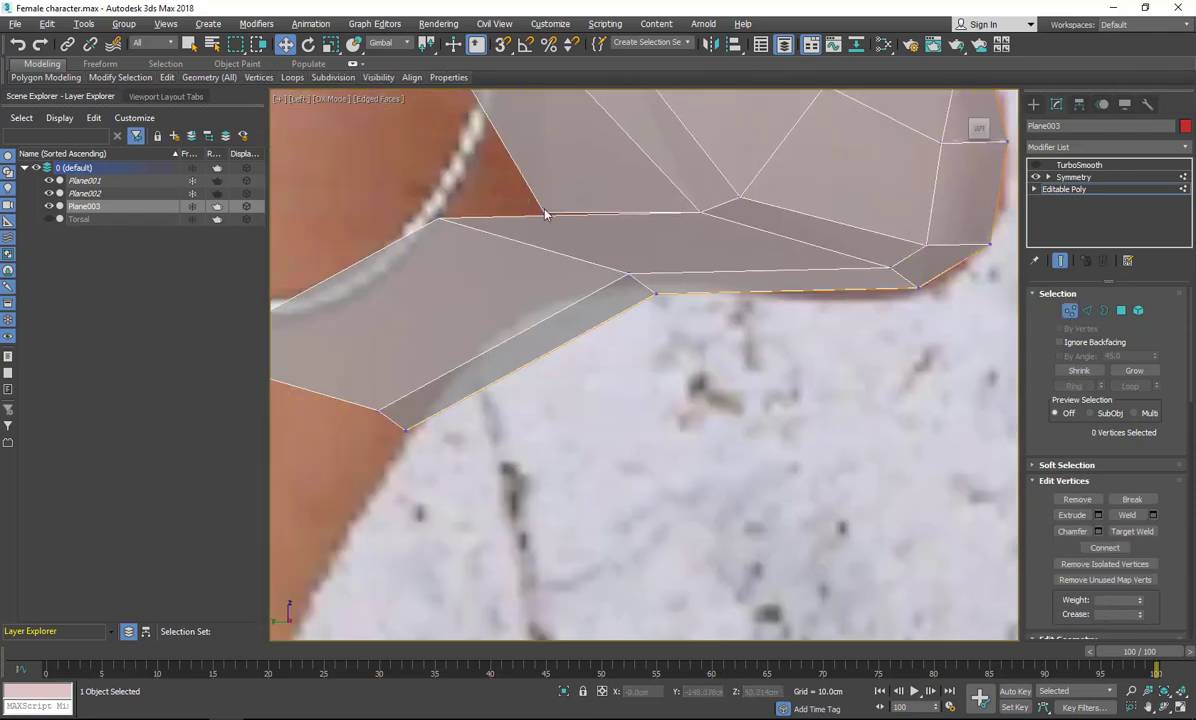
click(440, 217)
right_click(497, 269)
right_click(445, 248)
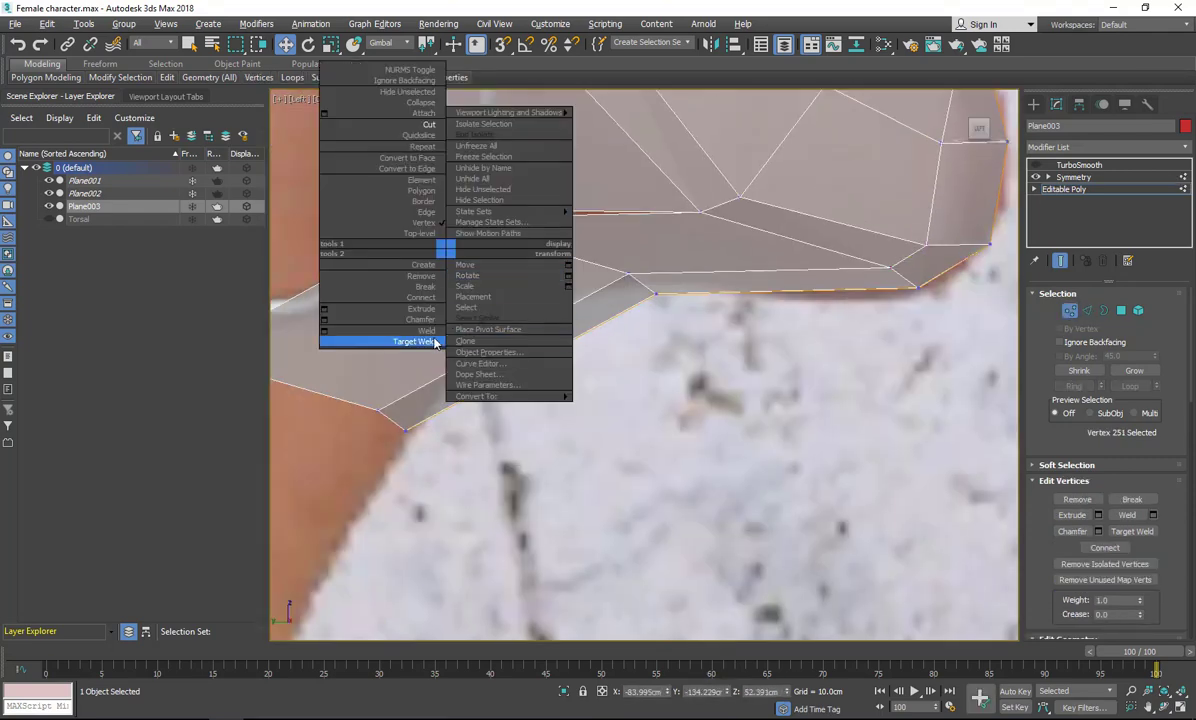
click(435, 342)
scroll(737, 489, down, 5)
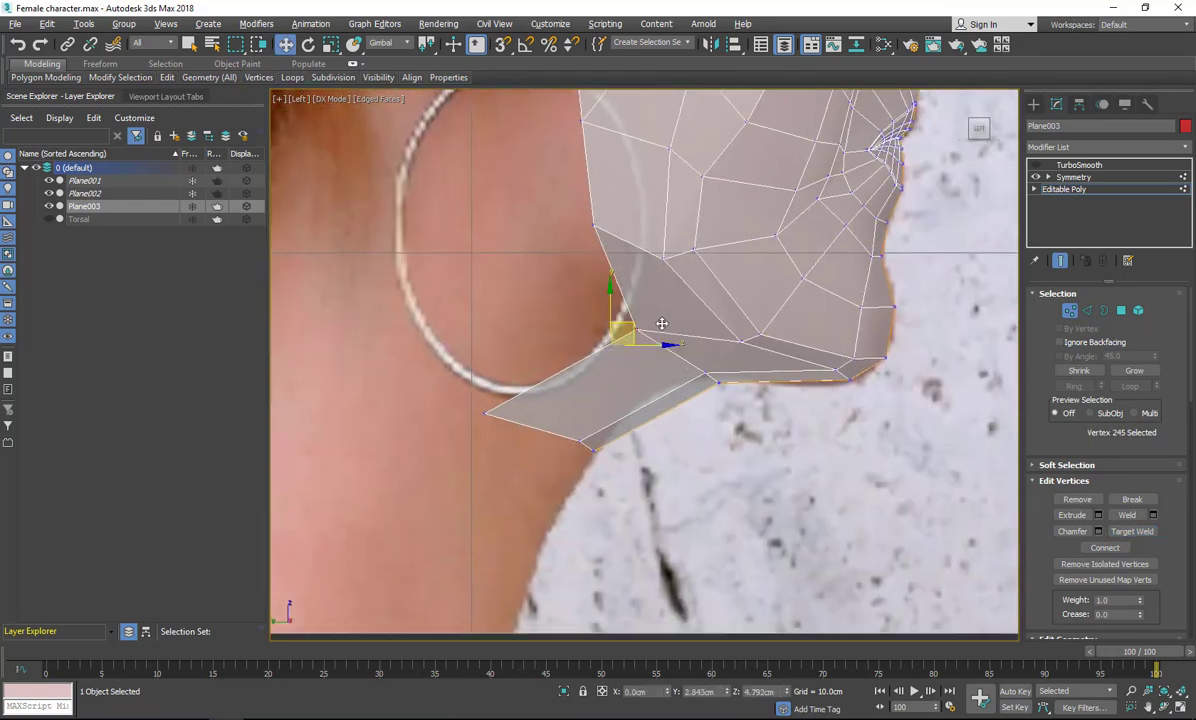
Move the welded jaw vertices forward and raise the neck strip's end vertices to the underside of the jaw.
drag(662, 323, 745, 377)
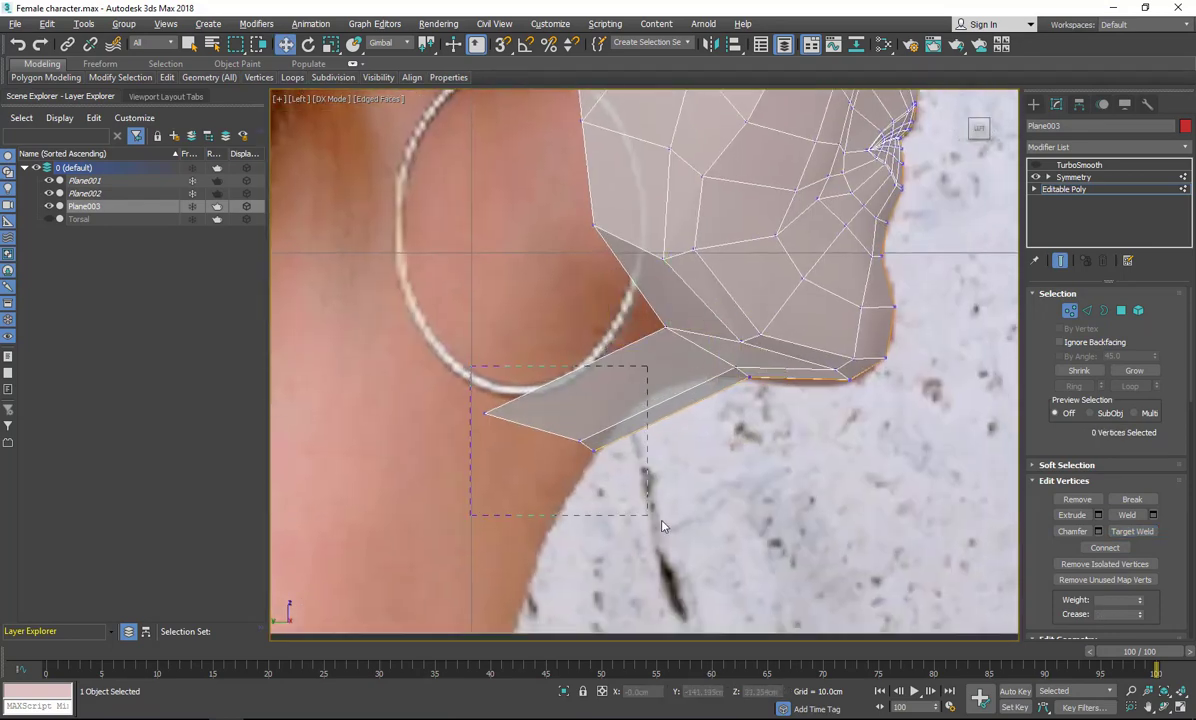
drag(660, 525, 658, 522)
drag(547, 392, 625, 319)
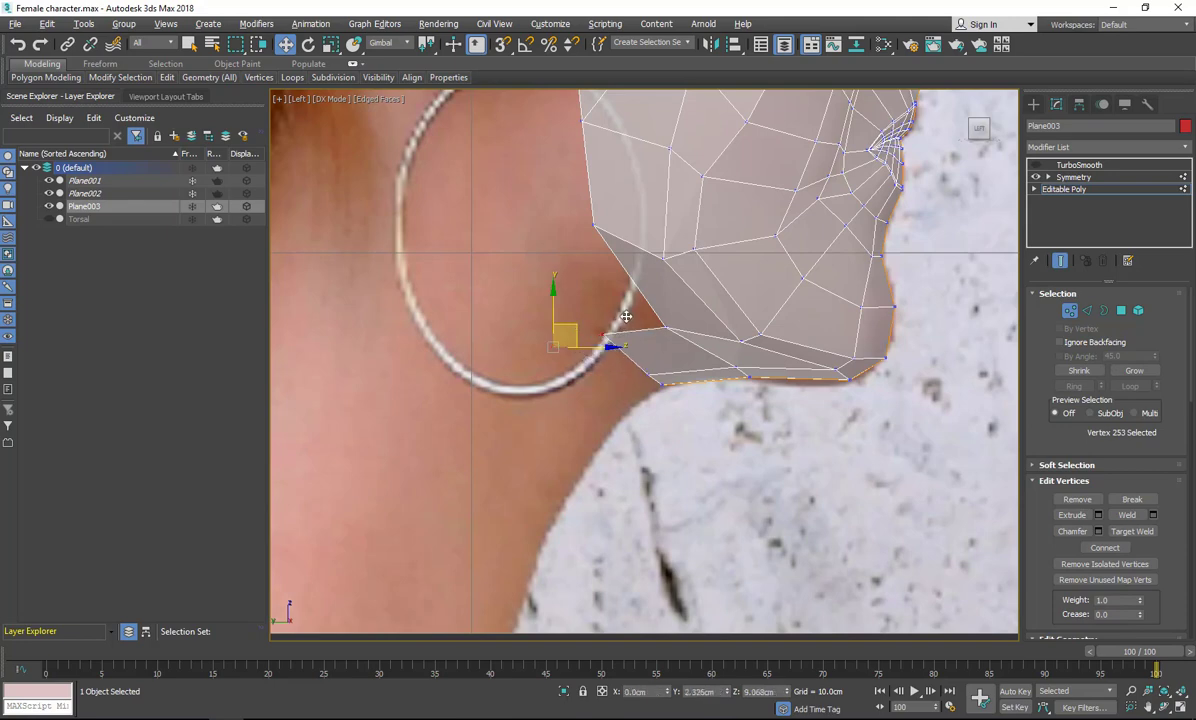
Reposition the vertices along the lower jaw and cheek to even out the polygons above the under-chin strip.
click(665, 327)
click(761, 334)
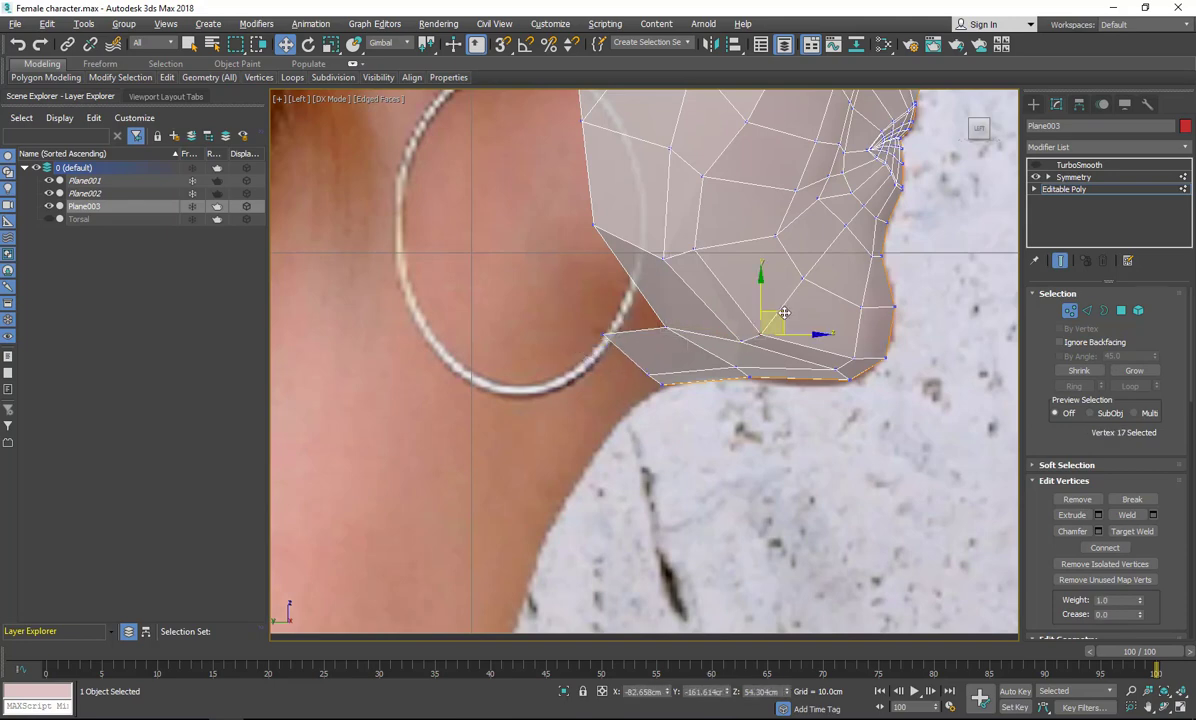
drag(784, 313, 806, 297)
click(694, 250)
drag(718, 238, 741, 236)
drag(702, 177, 716, 180)
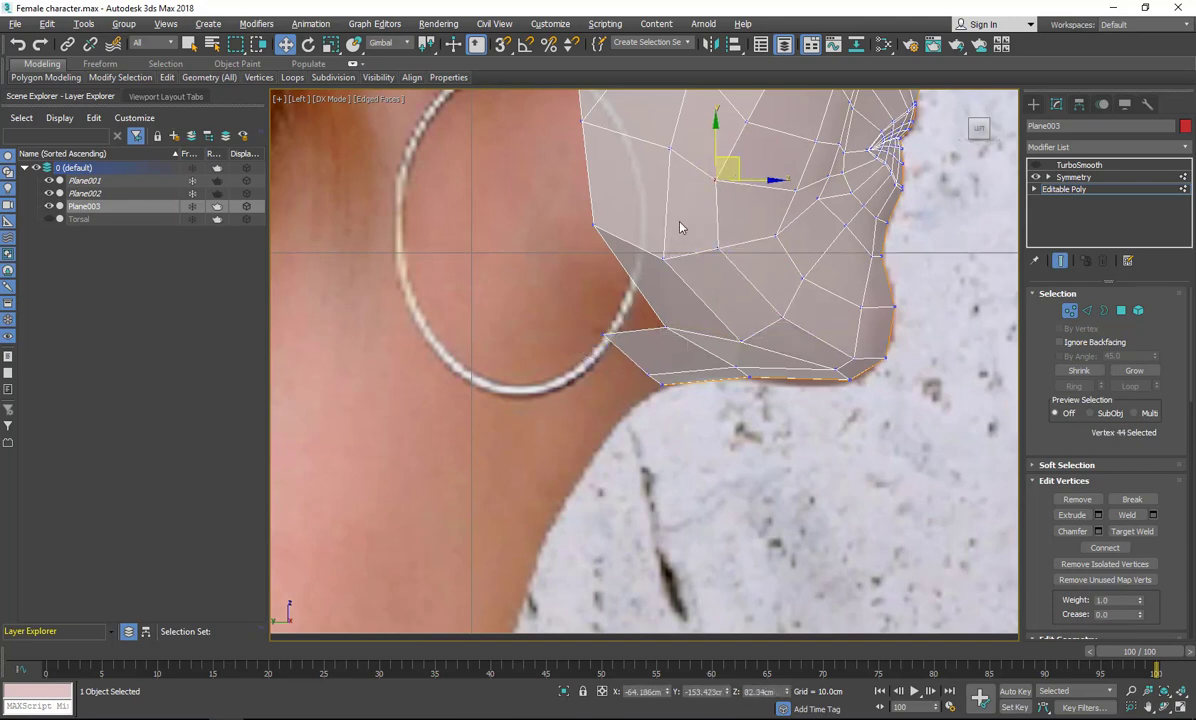
drag(605, 203, 619, 229)
Examine the jaw in the Left view and the TurboSmooth result in Perspective and Front, switching smoothing back off.
click(590, 276)
scroll(577, 264, down, 3)
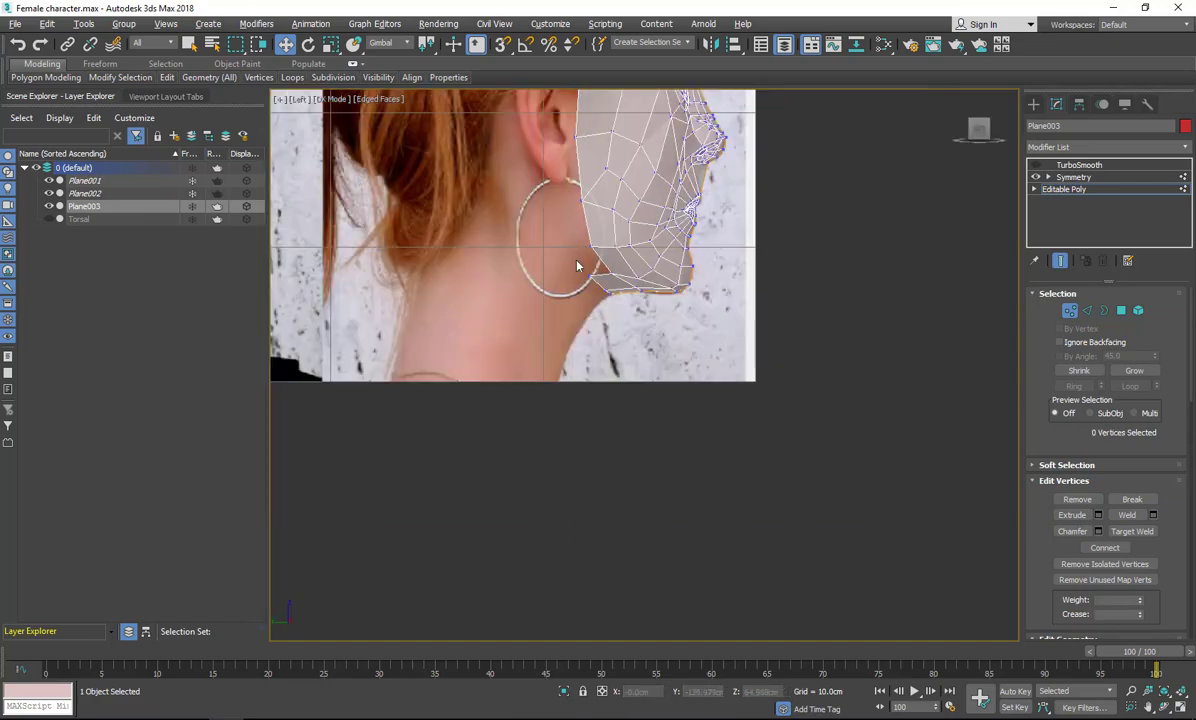
scroll(575, 265, up, 3)
scroll(628, 273, down, 1)
middle_drag(628, 273, 646, 414)
key(alt+w)
middle_click(729, 540)
key(alt+w)
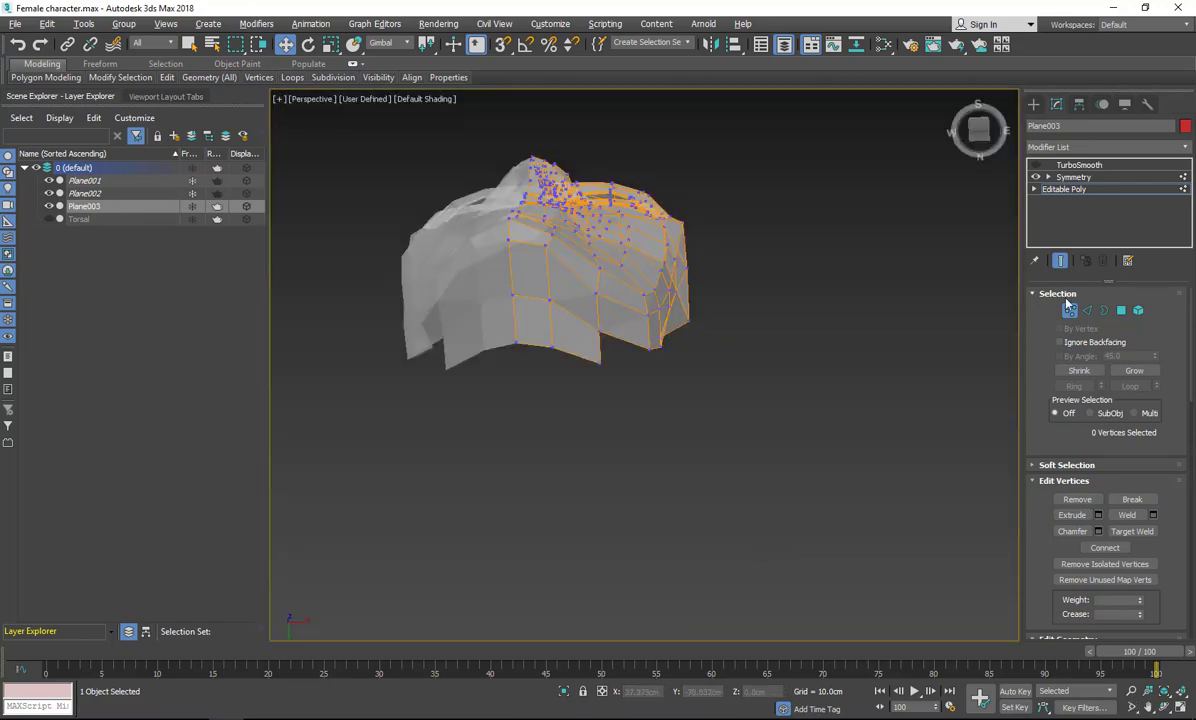
click(1069, 310)
click(1035, 165)
click(1163, 707)
drag(648, 247, 643, 339)
key(alt+w)
middle_click(715, 310)
key(alt+w)
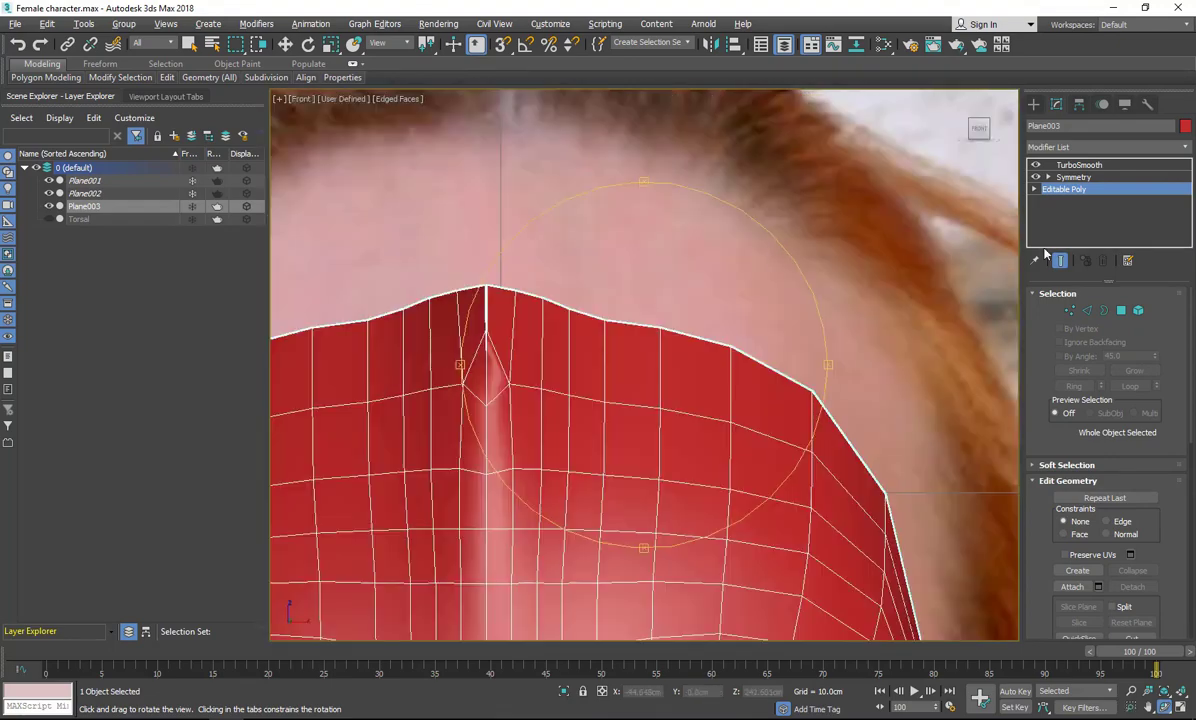
click(1037, 165)
Return to vertex level of the base mesh, fit the Left view on the head and orbit Perspective to the face's side.
click(1056, 192)
click(1069, 311)
key(alt+w)
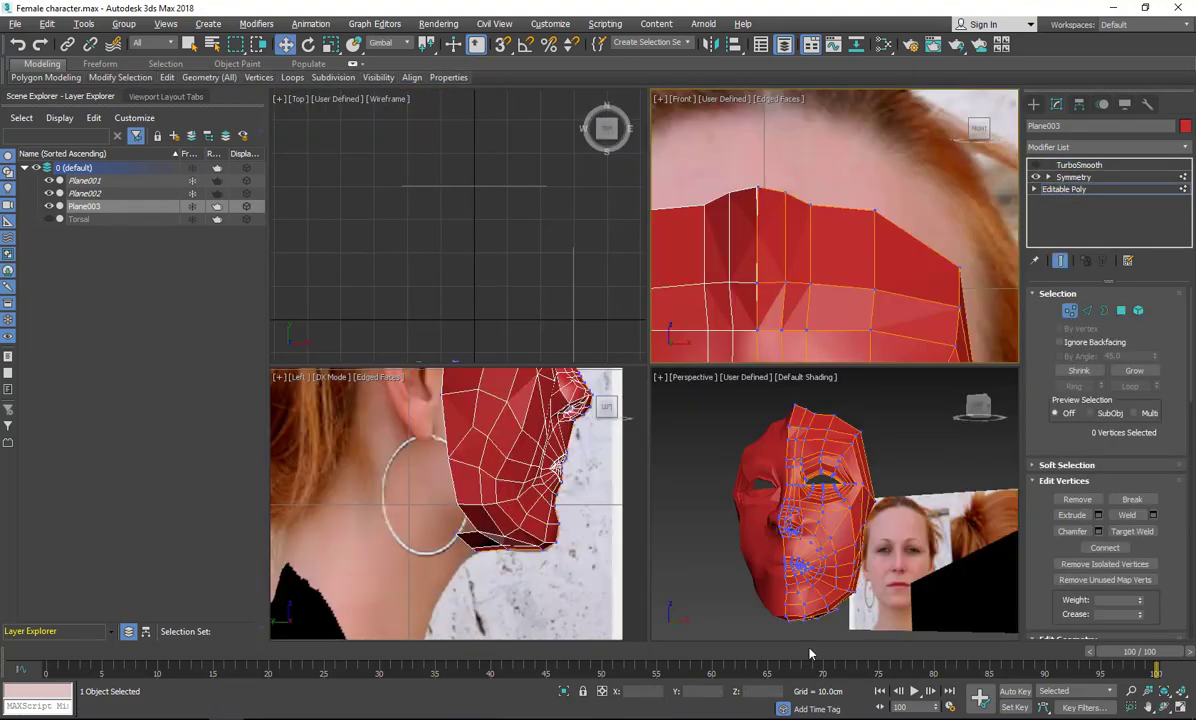
middle_click(424, 566)
key(alt+w)
scroll(424, 566, down, 4)
scroll(555, 400, up, 2)
key(alt+w)
click(1164, 707)
drag(940, 560, 878, 563)
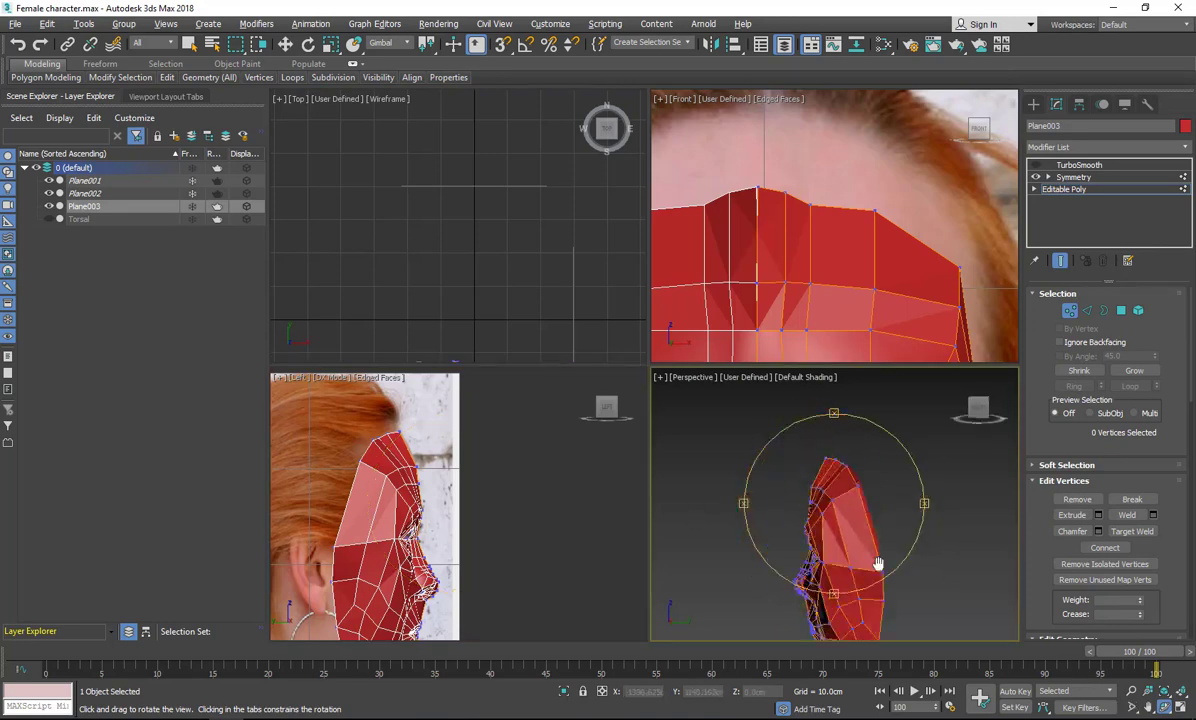
Reposition the hairline vertices beside the centre to smooth their curve and move the upper temple vertex back in the Left view.
scroll(828, 518, up, 5)
drag(828, 518, 755, 455)
right_click(891, 414)
click(853, 412)
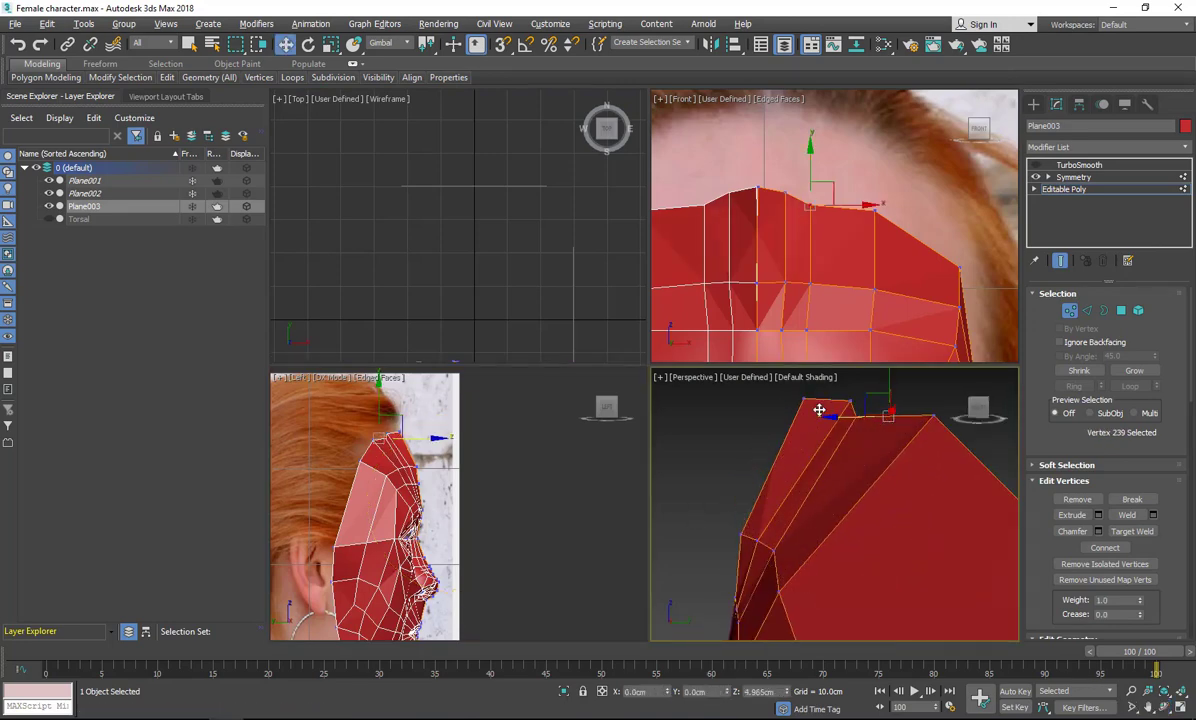
scroll(380, 404, up, 3)
click(400, 404)
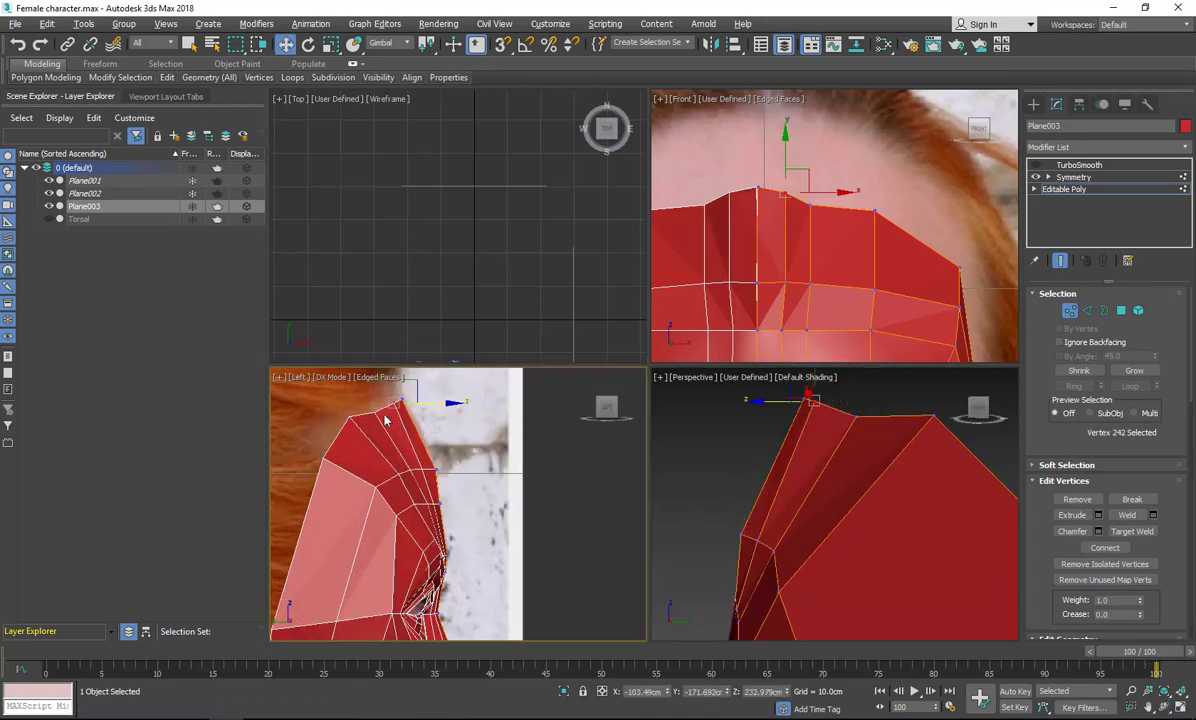
mouse_move(390, 410)
mouse_down()
mouse_move(351, 418)
mouse_move(389, 419)
mouse_up()
click(380, 497)
drag(376, 488, 362, 488)
scroll(902, 563, down, 3)
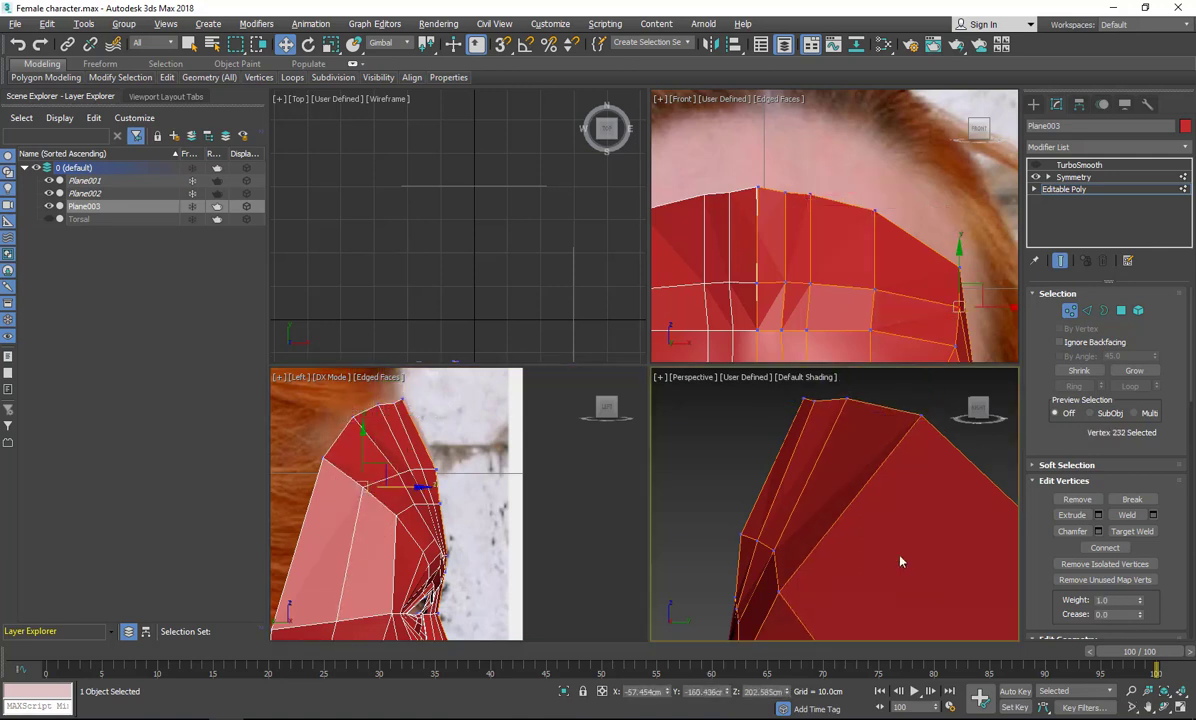
Enable TurboSmooth, align the two upper centre forehead vertices with the symmetry line and move the lower one back.
click(1036, 164)
click(758, 188)
drag(777, 188, 781, 188)
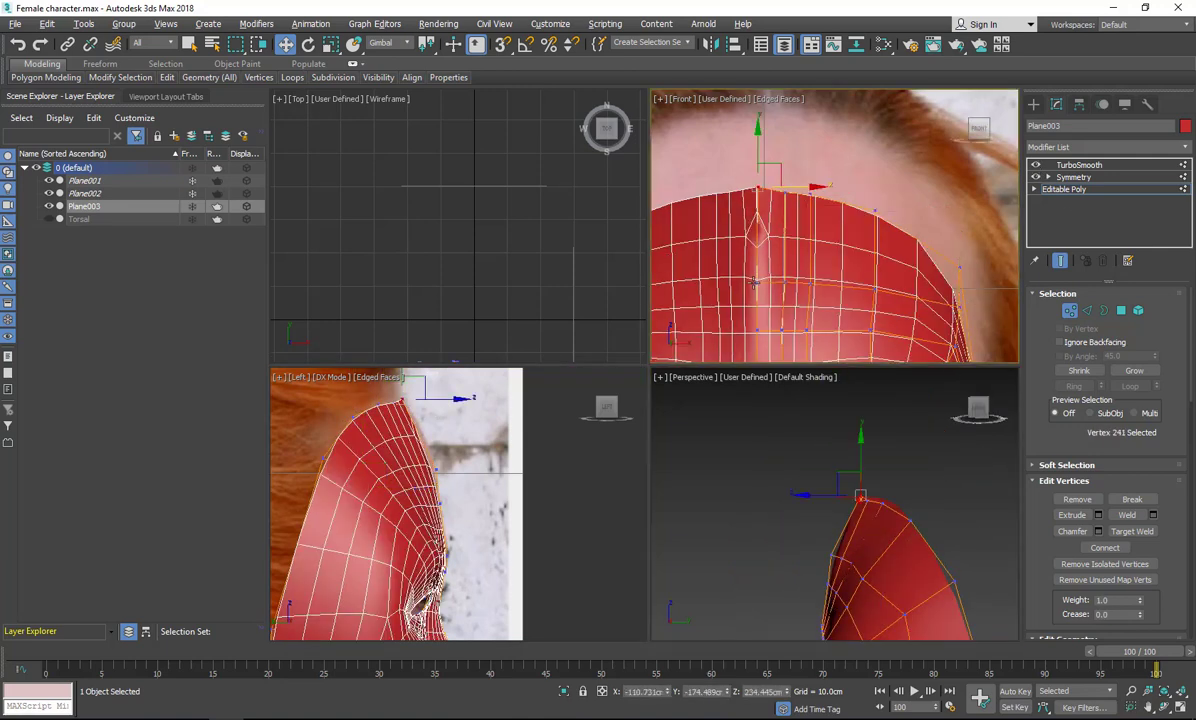
click(757, 283)
drag(796, 285, 801, 285)
drag(472, 469, 464, 469)
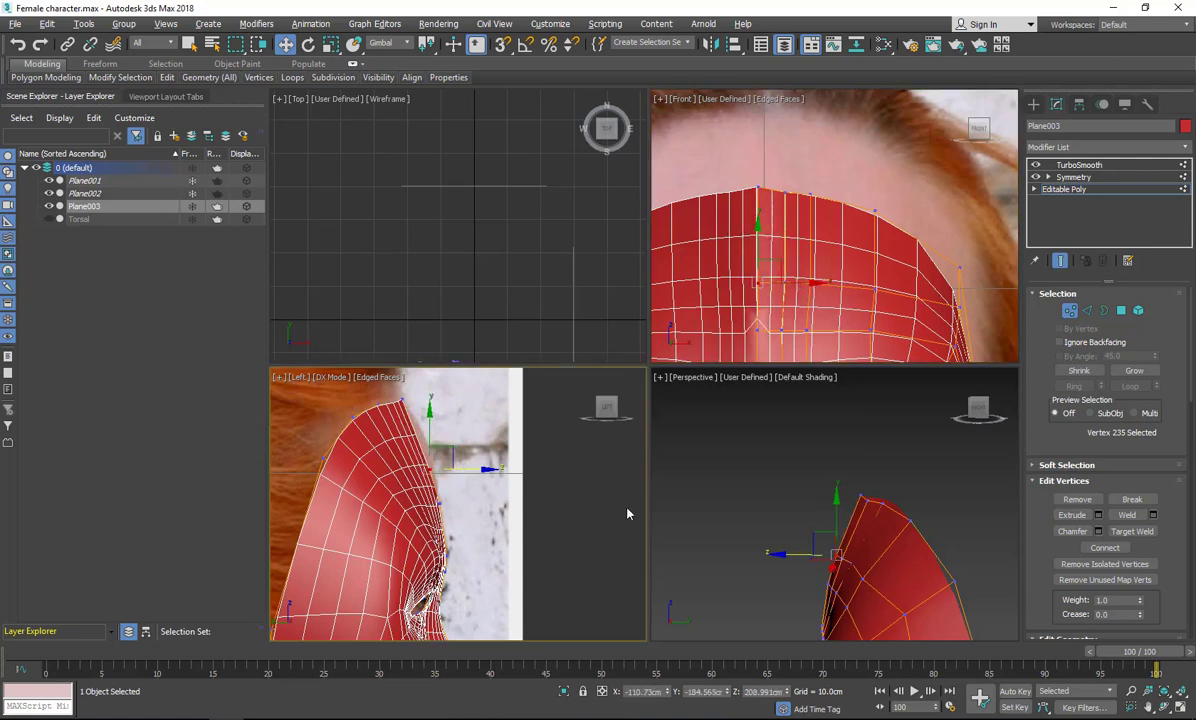
Reposition the forehead and hairline vertices from the side in Perspective to even out the forehead profile.
click(702, 494)
key(alt+w)
scroll(643, 404, down, 3)
scroll(643, 404, up, 2)
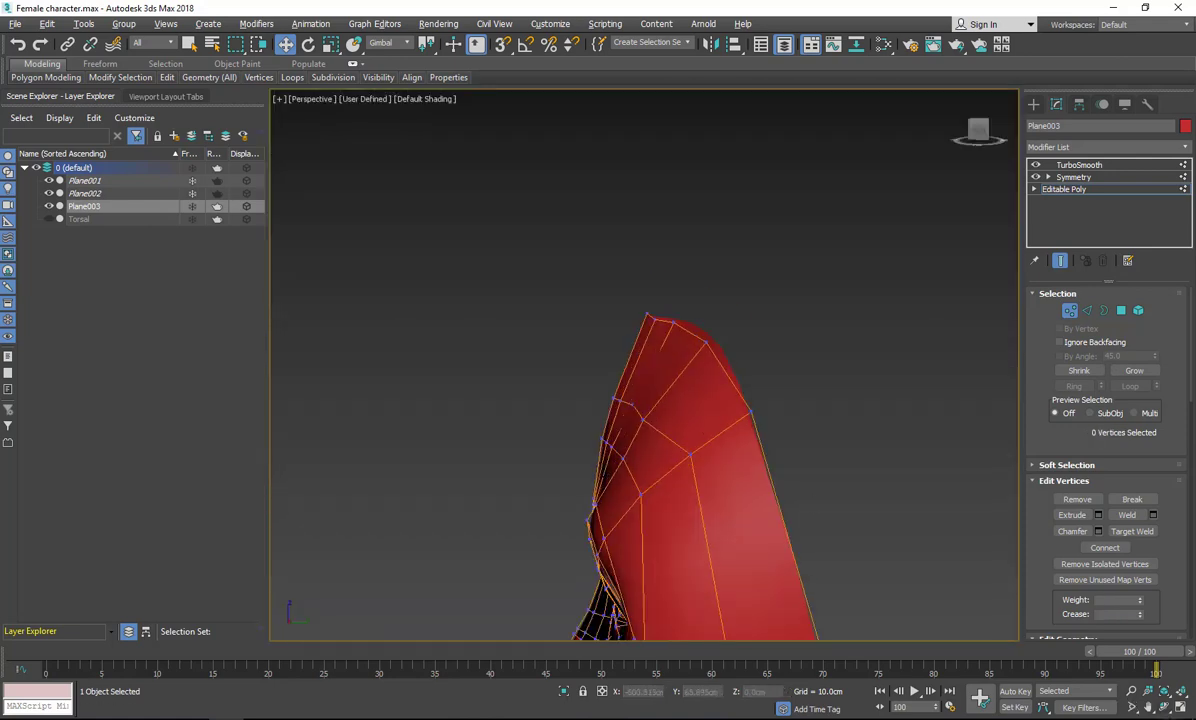
alt+middle_drag(720, 460, 690, 408)
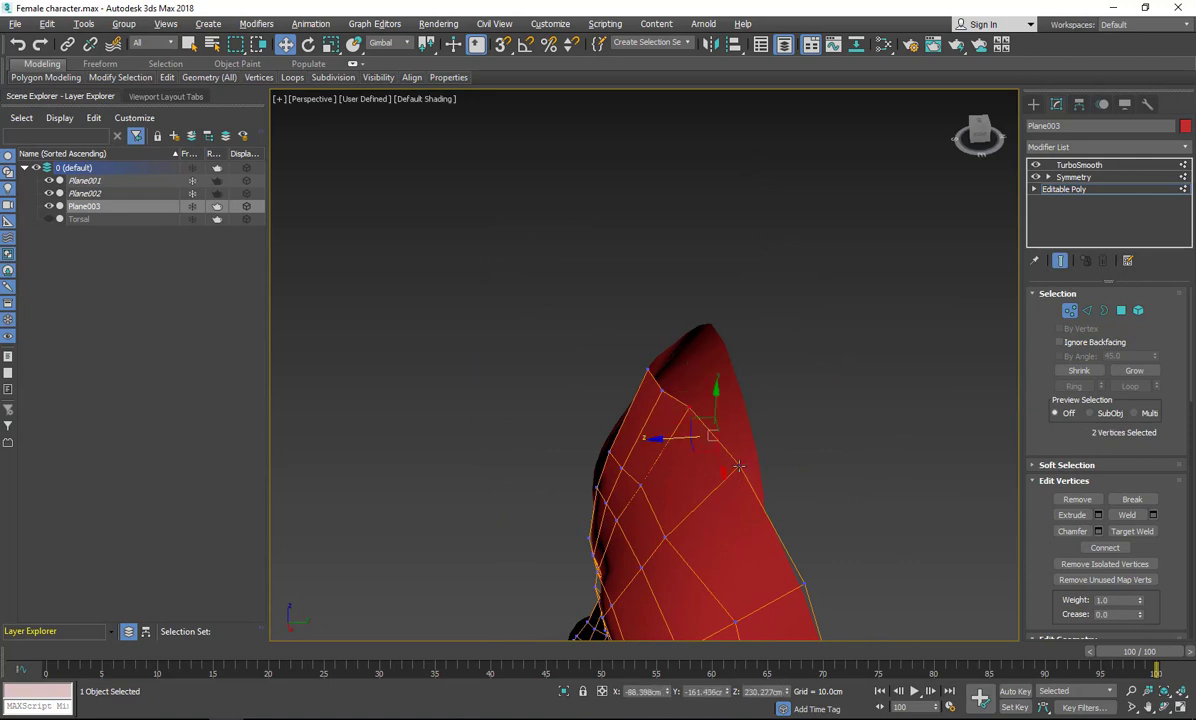
mouse_move(737, 466)
mouse_down()
mouse_move(694, 466)
mouse_move(727, 467)
mouse_up()
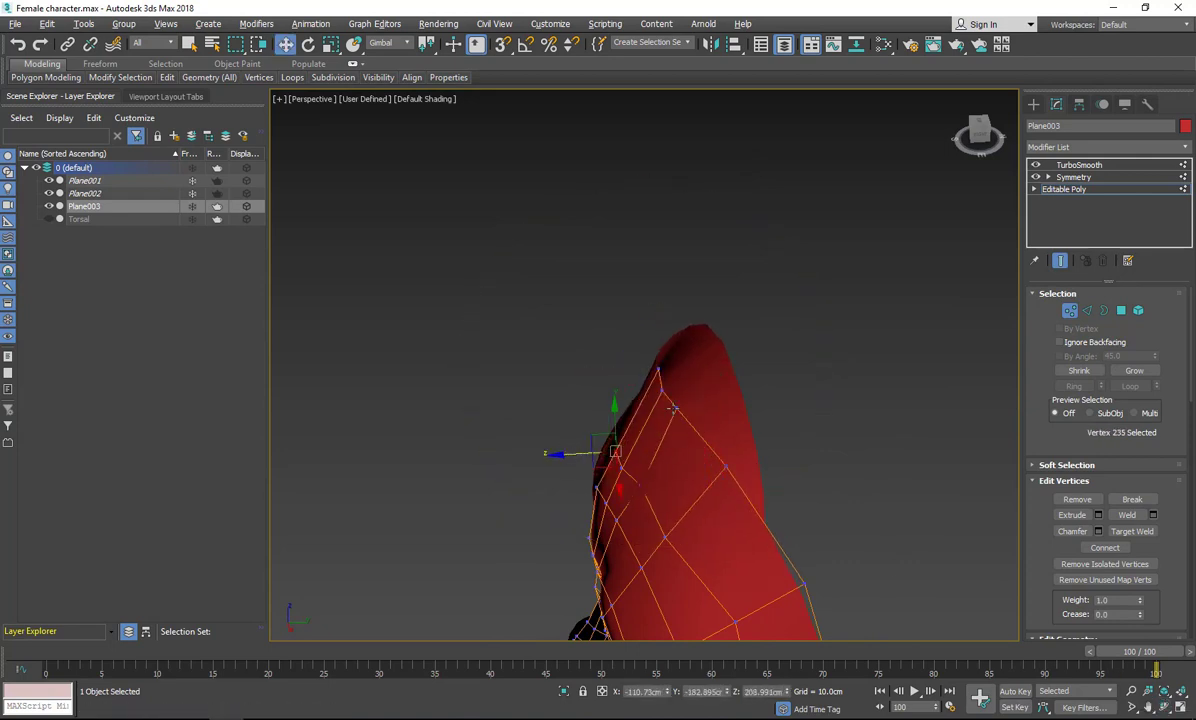
click(593, 496)
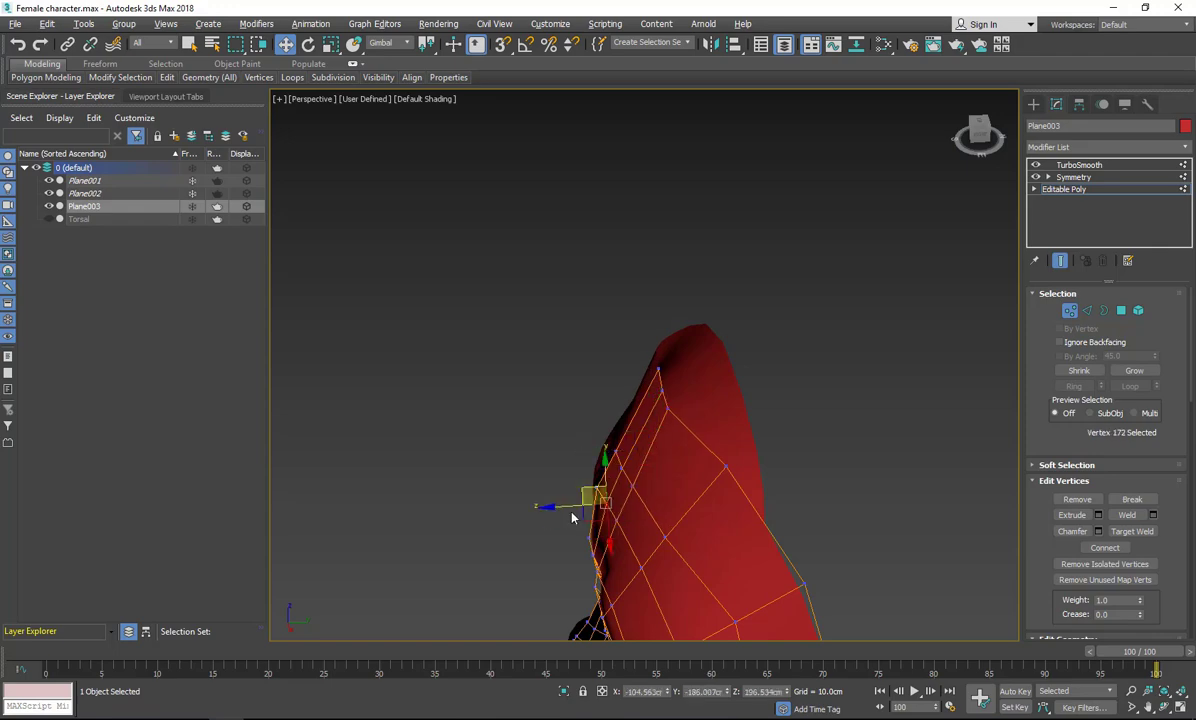
Shift the forehead vertices beside the symmetry line outward, raise the two centre brow vertices, and leave vertex level.
alt+middle_drag(900, 460, 697, 308)
scroll(697, 308, up, 3)
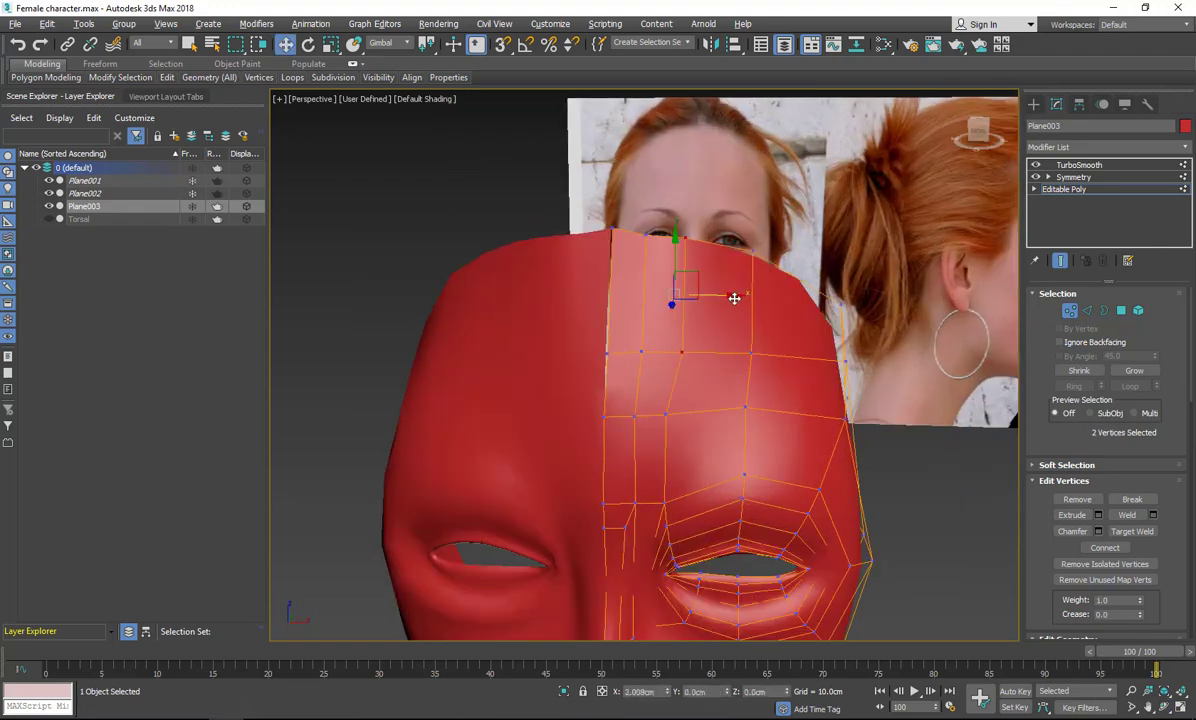
click(686, 242)
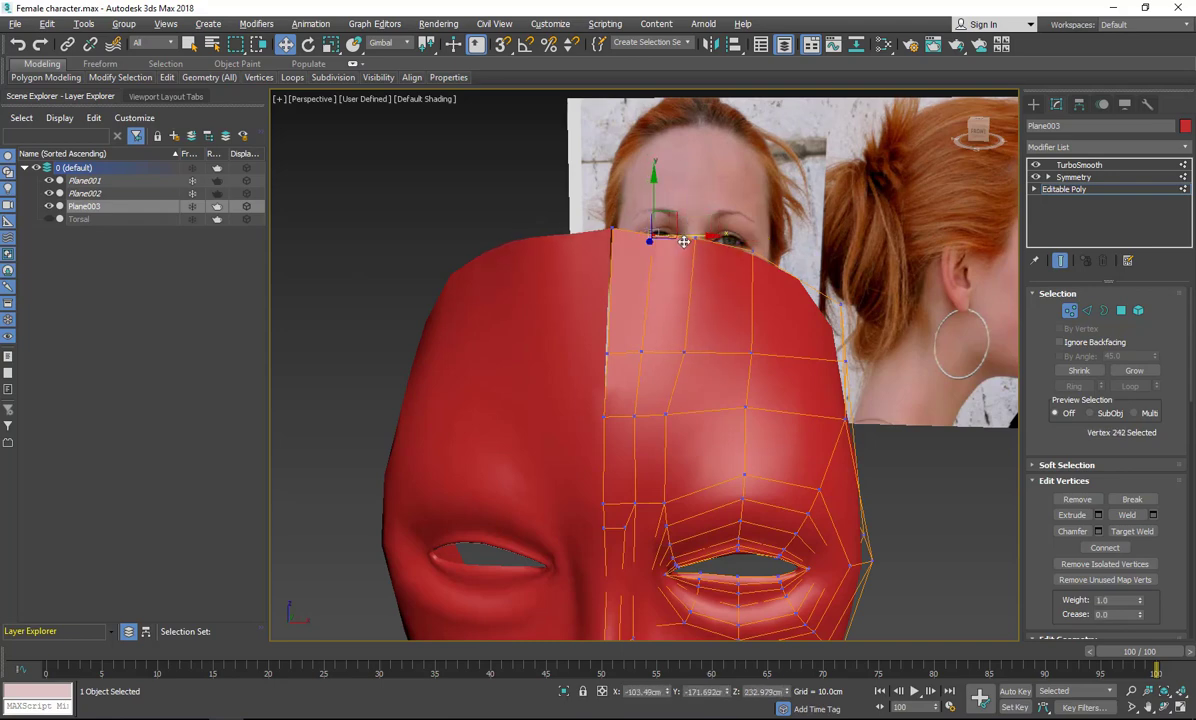
click(607, 352)
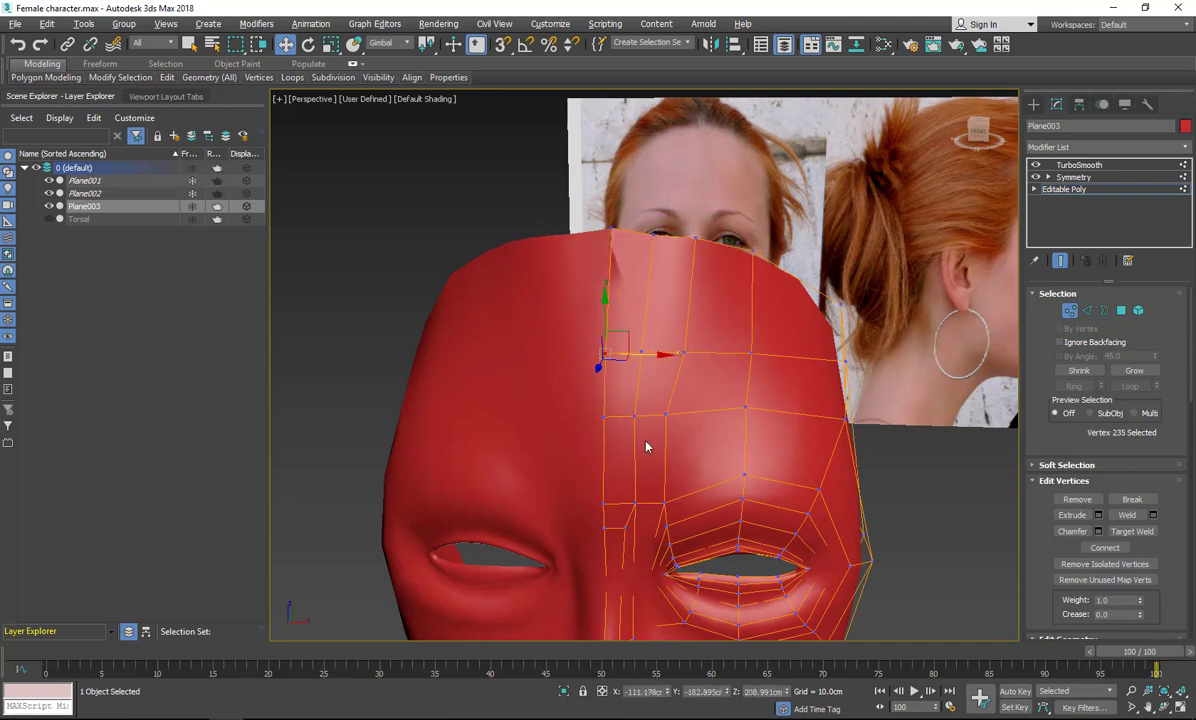
scroll(645, 448, down, 2)
scroll(645, 448, up, 4)
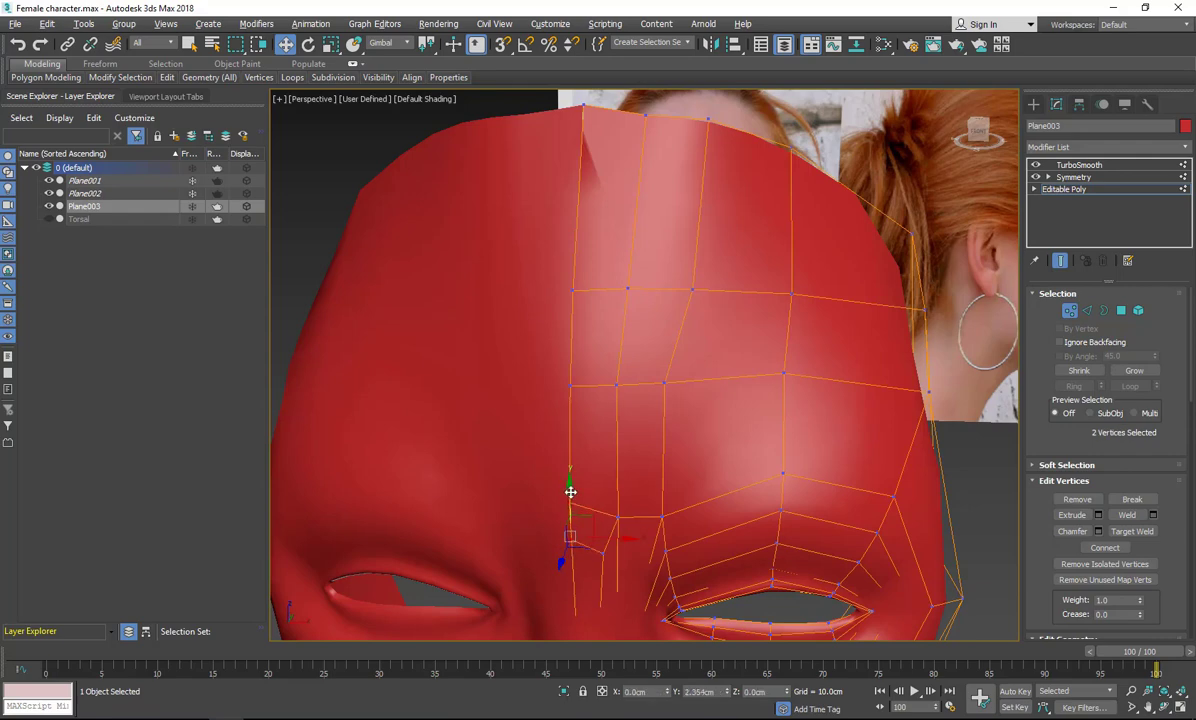
click(625, 538)
scroll(625, 538, down, 5)
key(alt+w)
scroll(786, 248, down, 5)
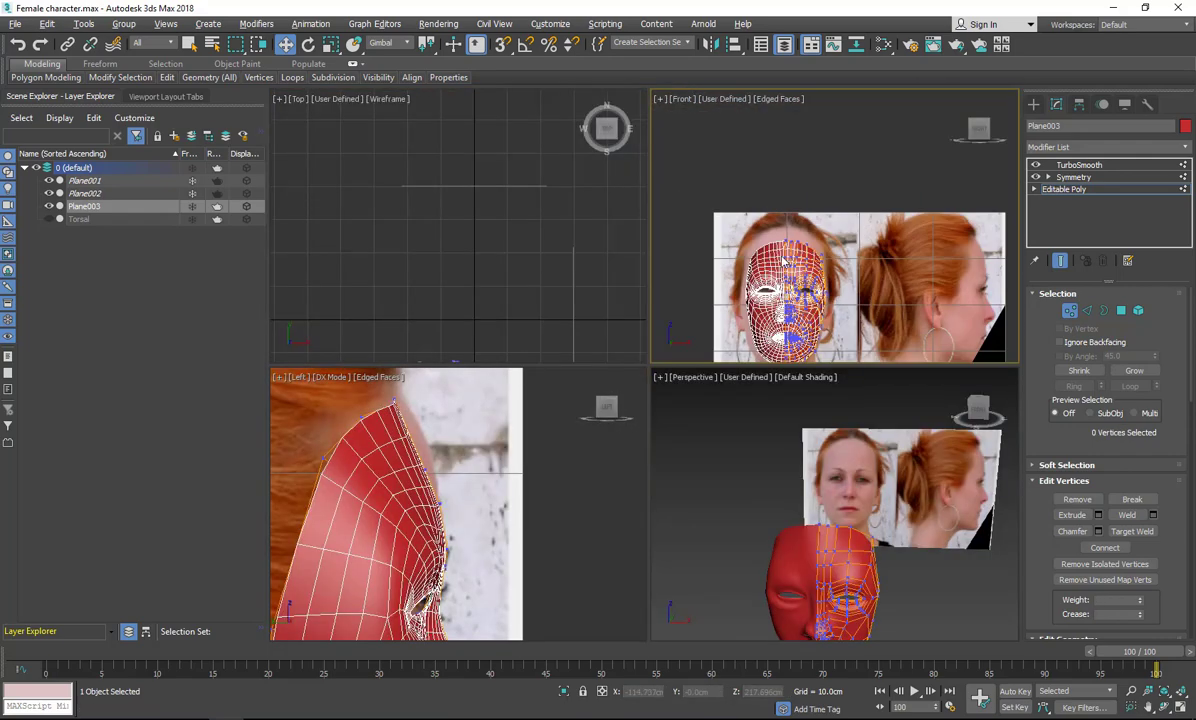
scroll(858, 334, up, 3)
click(1069, 311)
scroll(870, 264, down, 4)
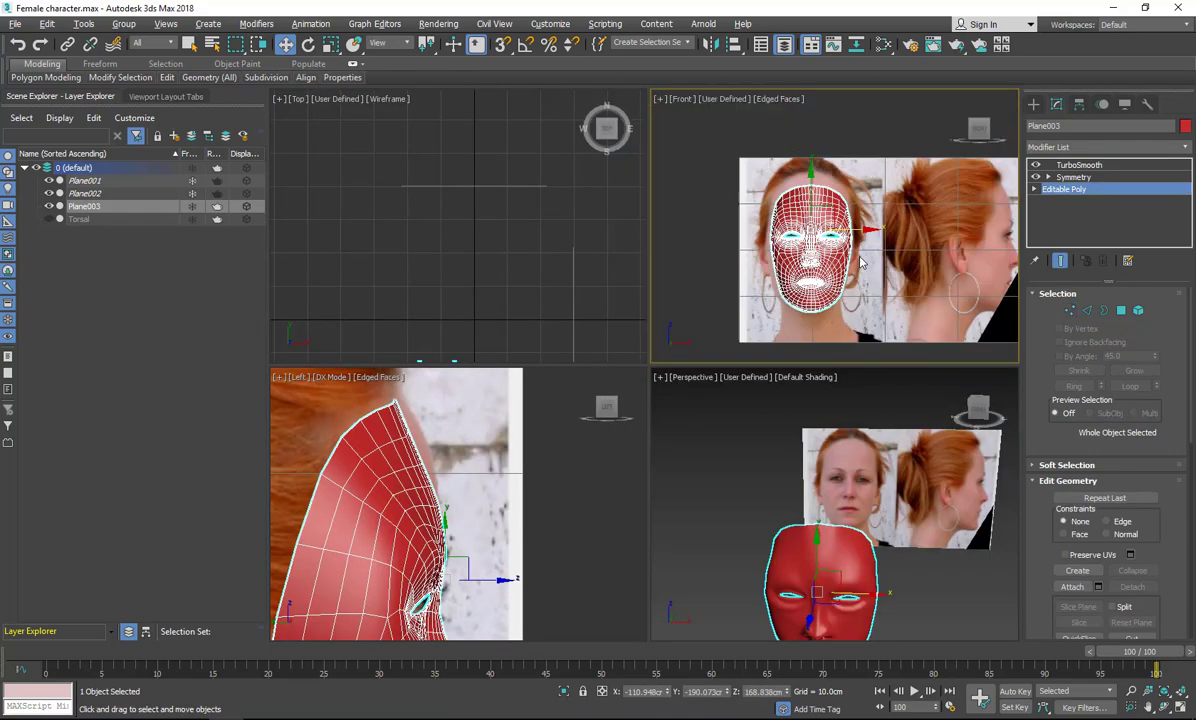
Create a cube of about 142 cm in the Front view, centred over the face.
scroll(870, 264, up, 2)
middle_drag(840, 570, 840, 456)
click(1034, 104)
click(1077, 191)
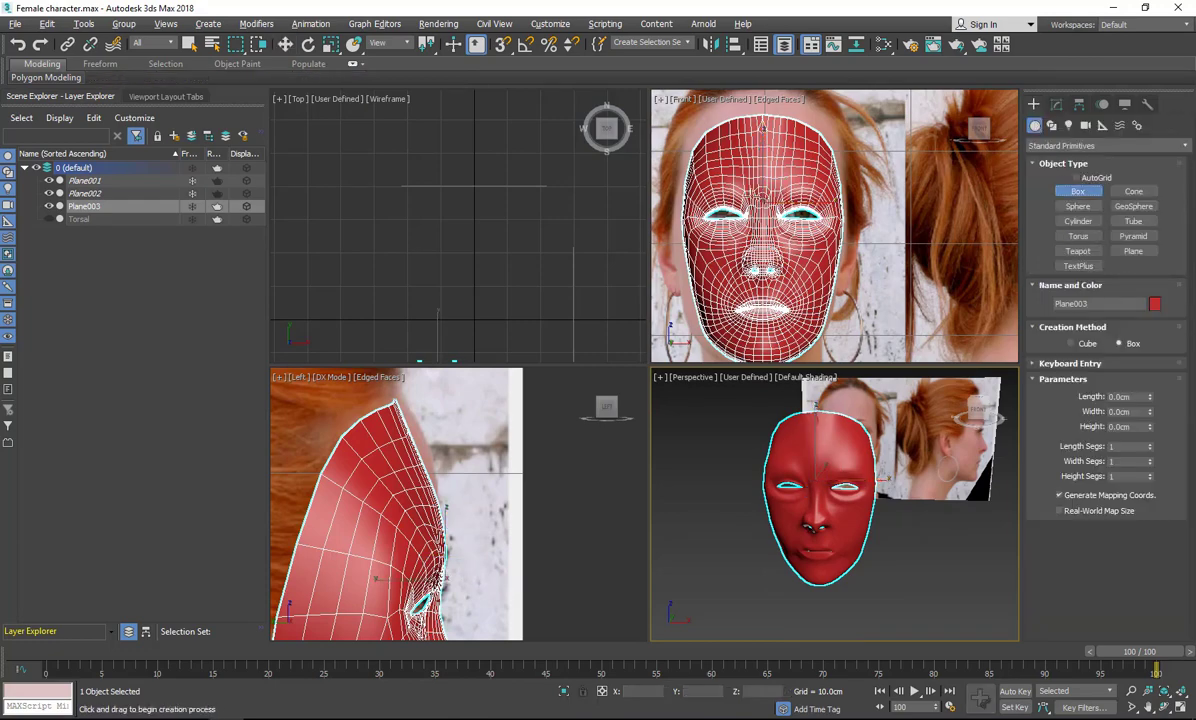
key(alt+w)
middle_drag(754, 614, 770, 418)
scroll(770, 418, down, 3)
middle_drag(949, 326, 1004, 312)
drag(695, 333, 742, 419)
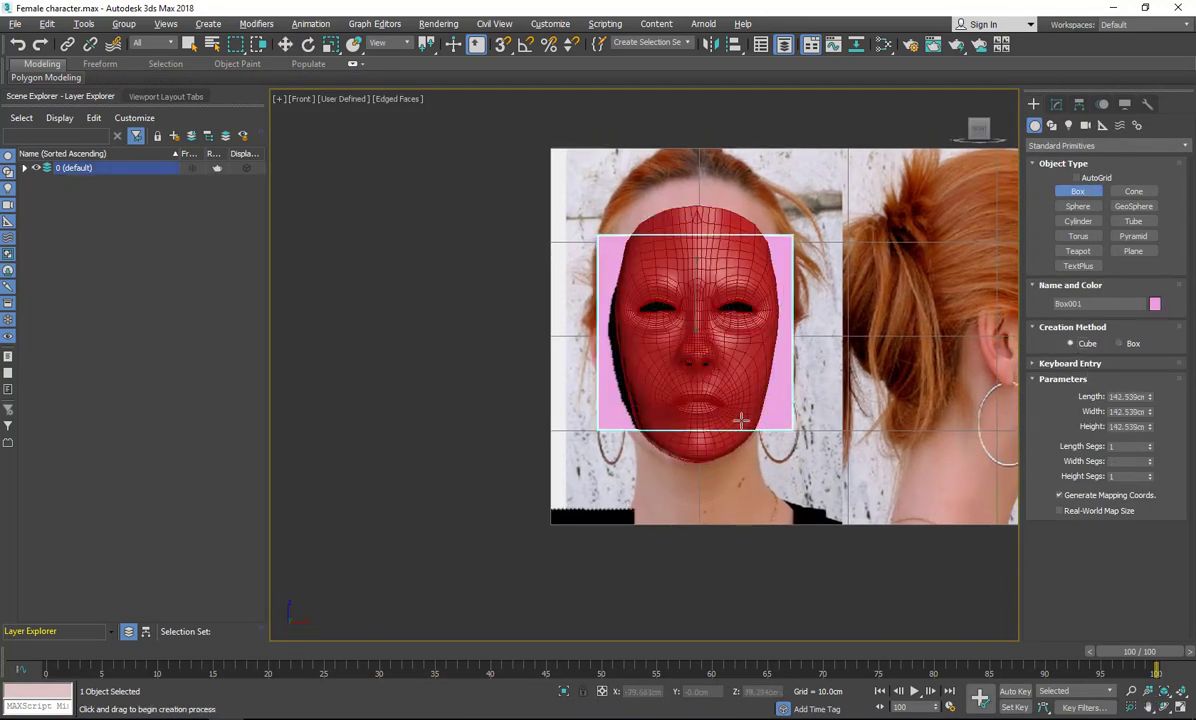
Apply a Spherify modifier to the cube and convert it to Editable Poly.
click(1056, 104)
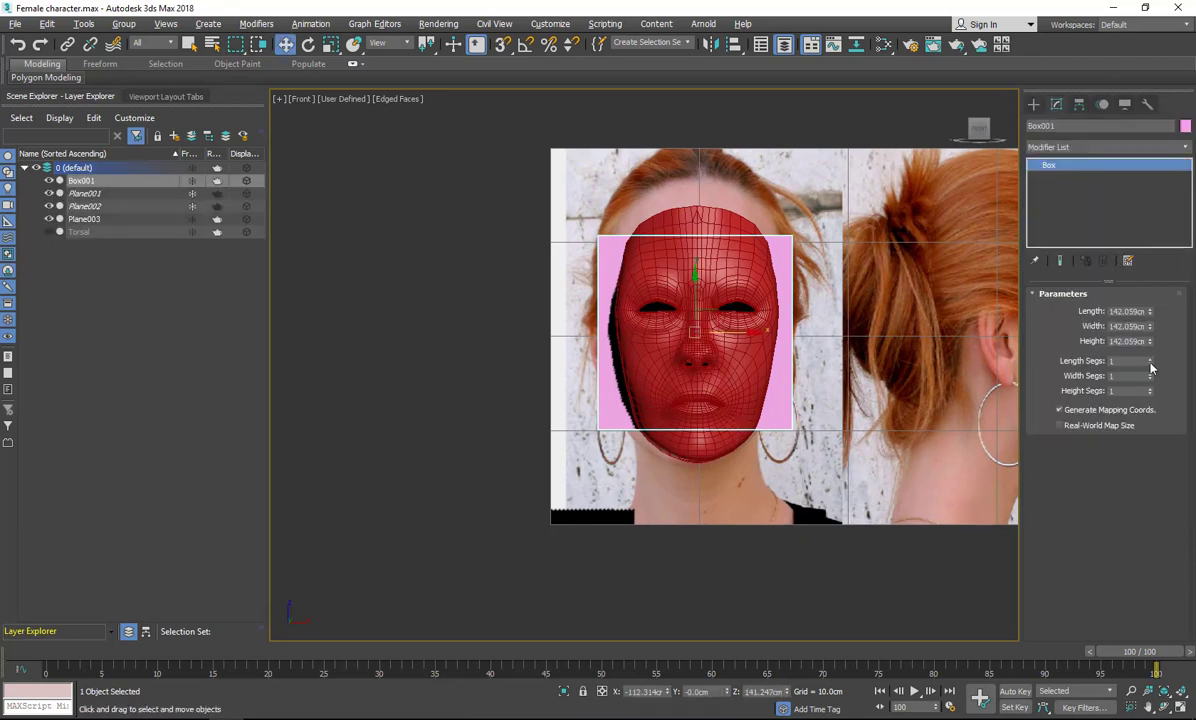
click(1104, 147)
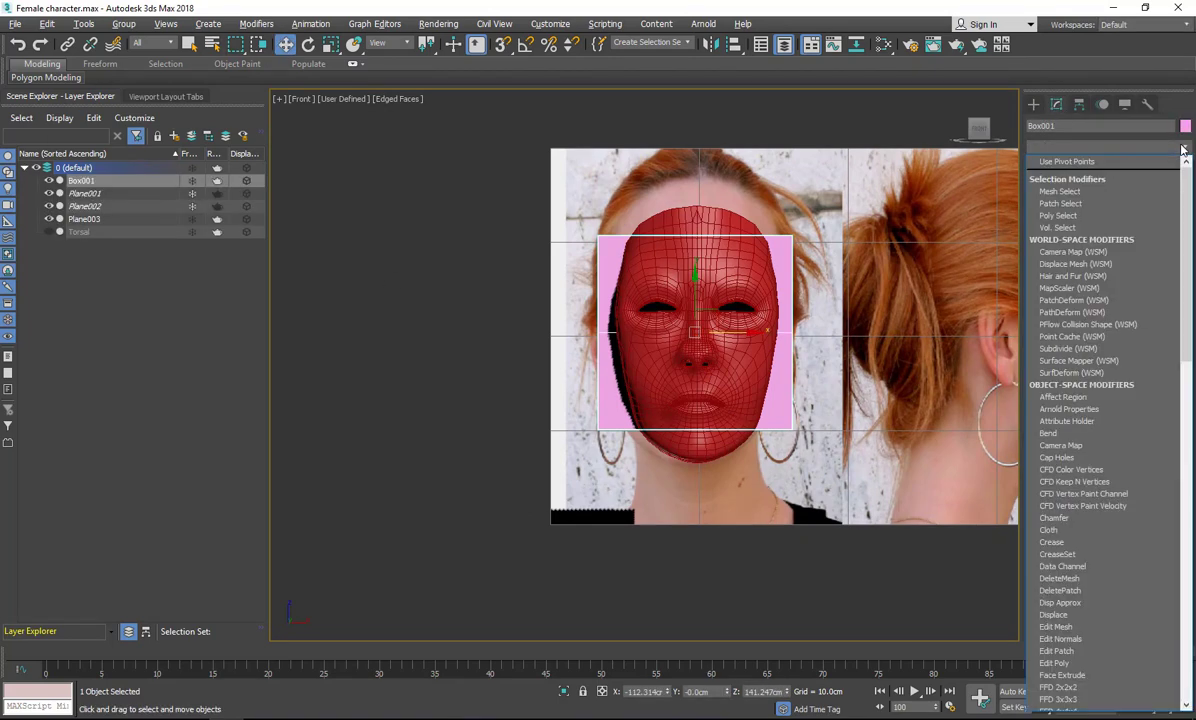
scroll(1097, 254, down, 5)
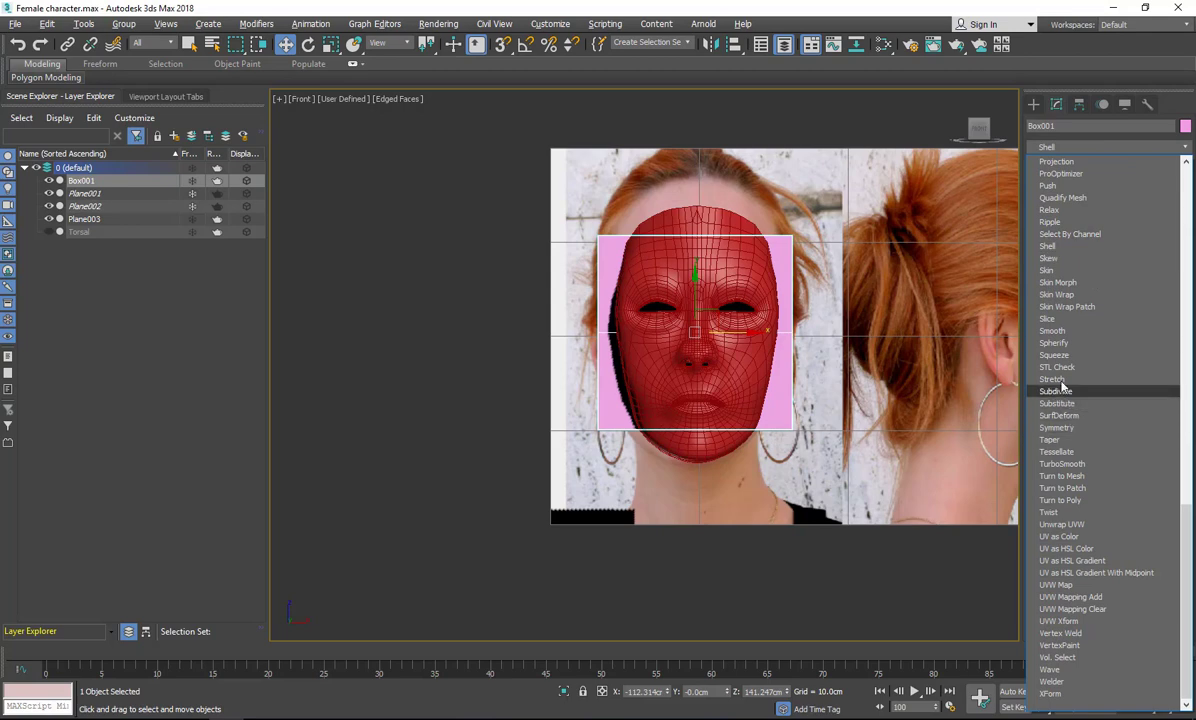
click(1058, 350)
right_click(853, 305)
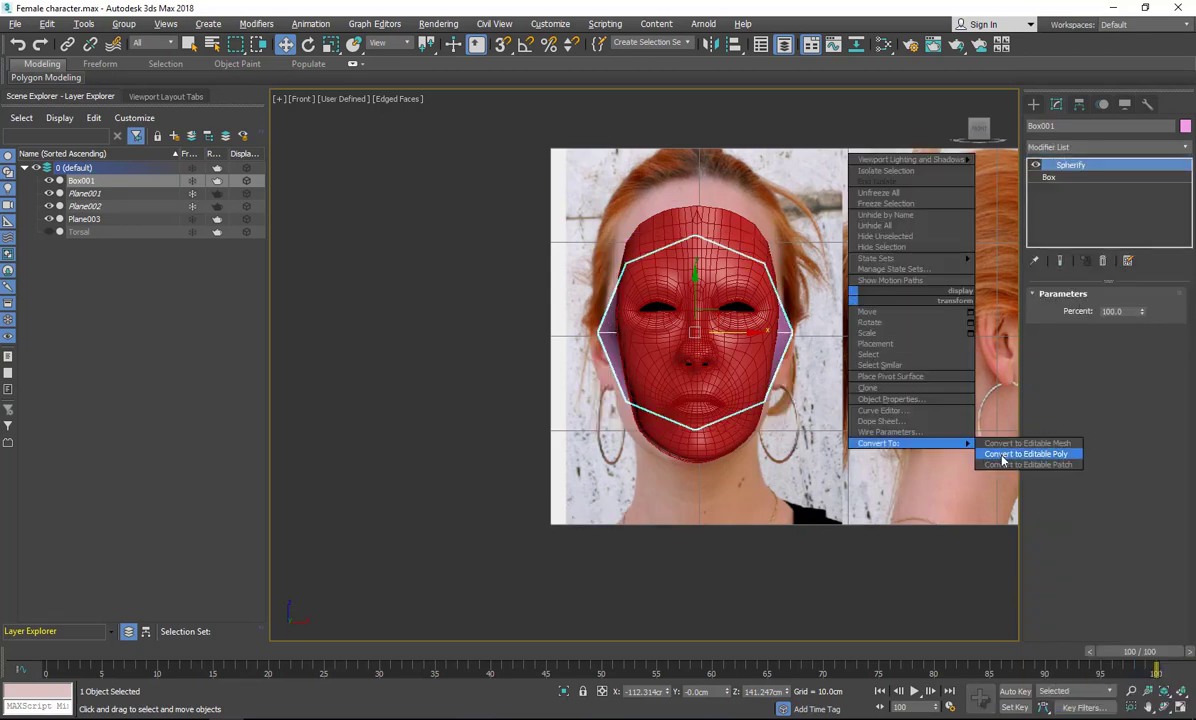
click(1030, 454)
Move the ball forward toward the face in the Left view and stretch it vertically to roughly the head's height.
key(alt+w)
scroll(587, 460, down, 4)
key(alt+w)
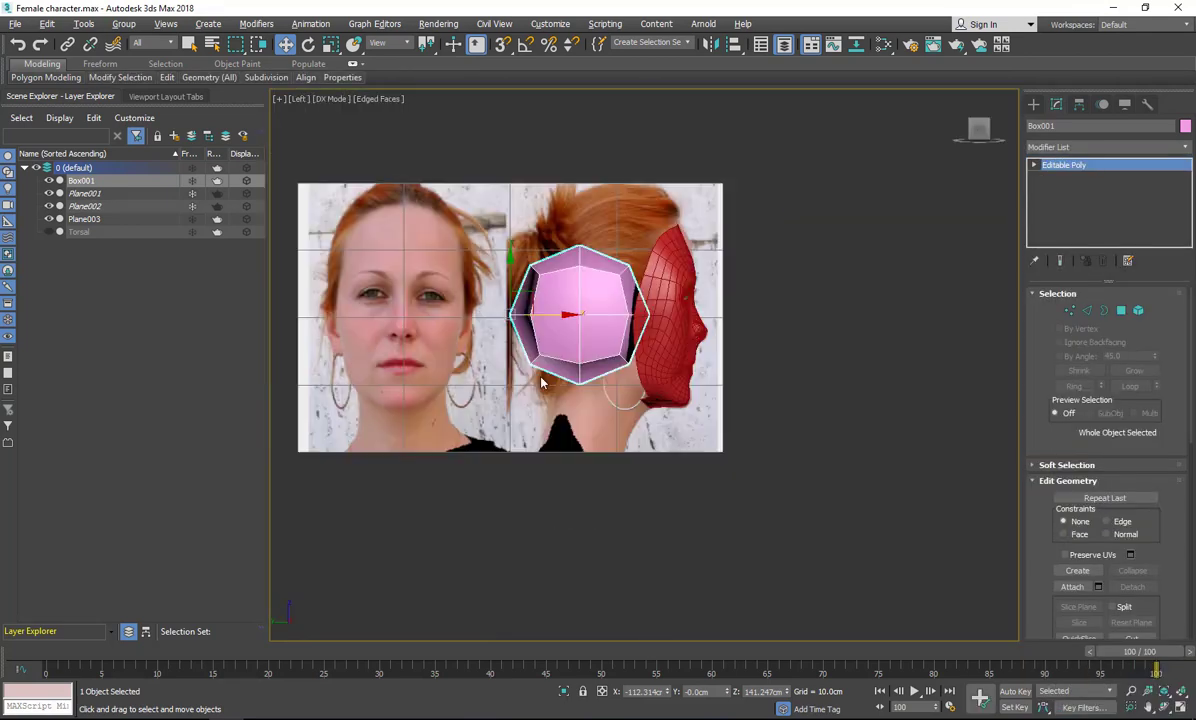
drag(563, 315, 599, 328)
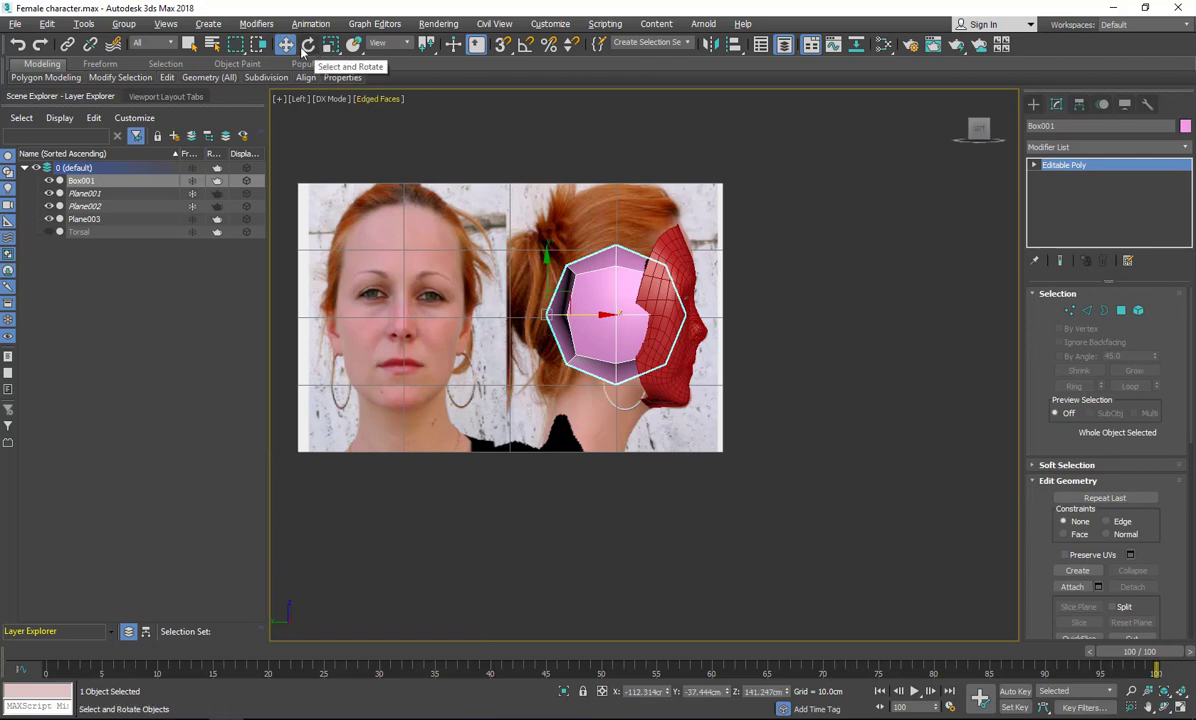
drag(330, 44, 330, 68)
key(alt+w)
drag(861, 122, 861, 104)
drag(917, 210, 921, 210)
key(w)
right_click(486, 452)
key(alt+w)
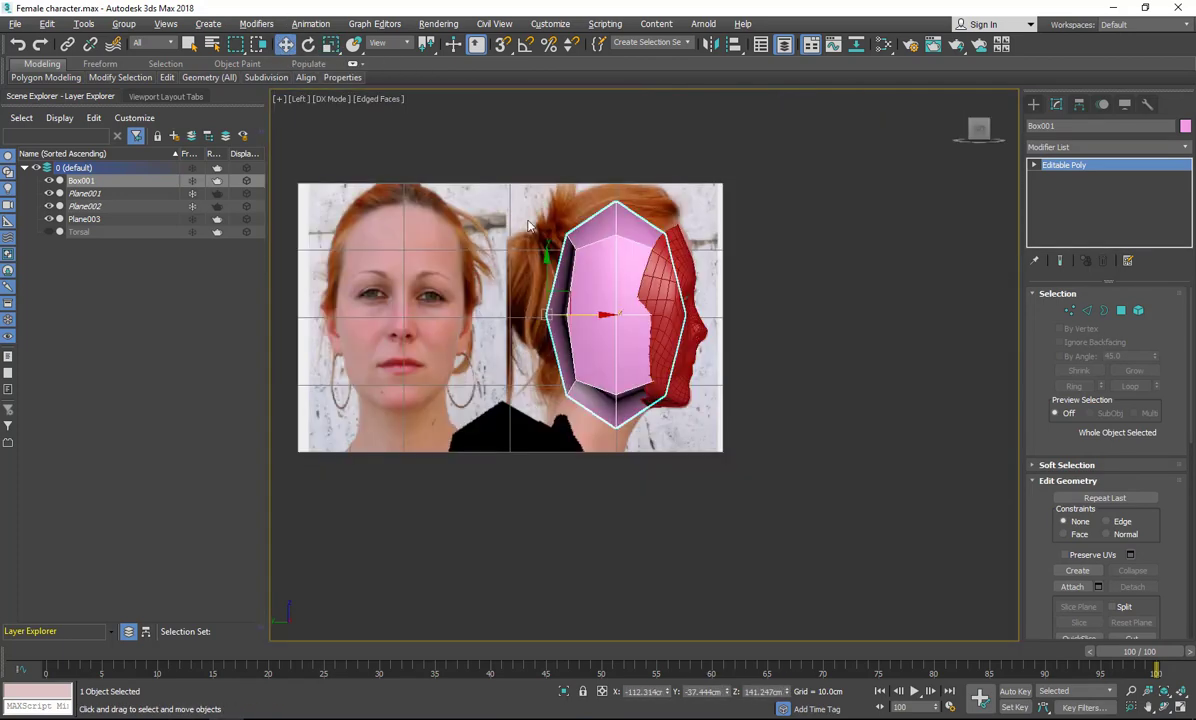
Convert the stretched ball to Editable Poly again and pull its back and crown vertices outward along the head outline.
right_click(619, 299)
mouse_move(705, 448)
click(800, 465)
click(1069, 310)
drag(553, 200, 584, 260)
drag(589, 216, 568, 204)
drag(596, 190, 636, 243)
drag(617, 167, 617, 147)
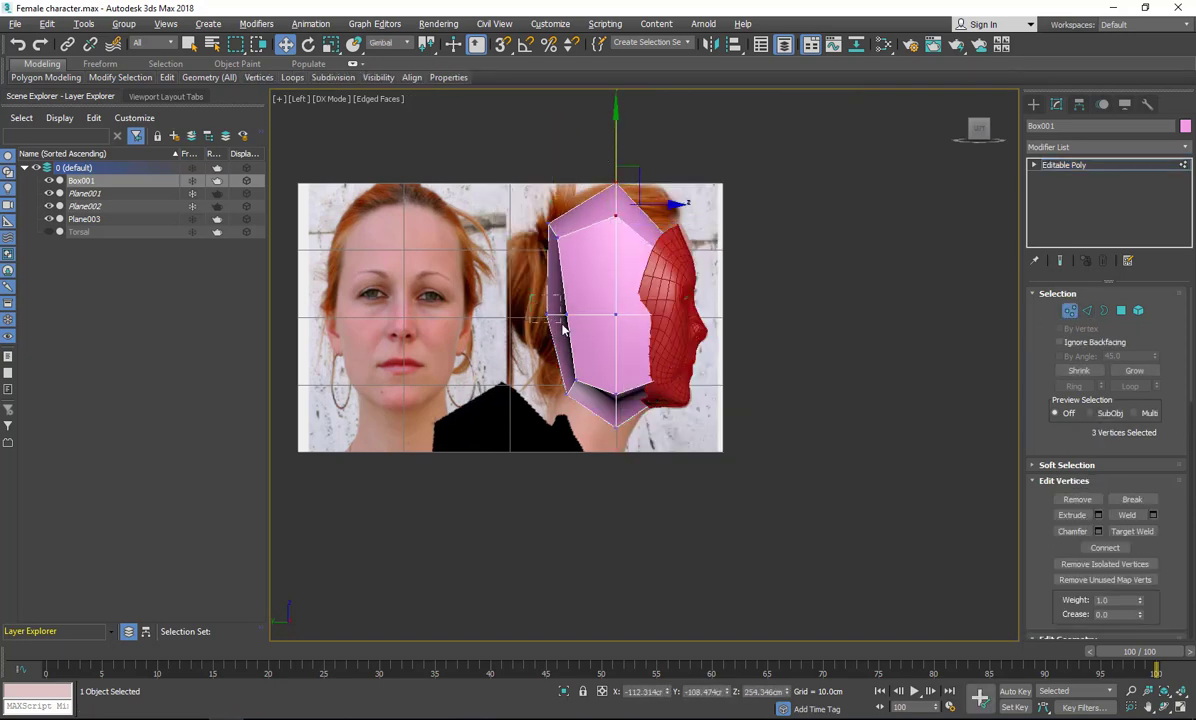
drag(562, 325, 582, 335)
drag(580, 297, 563, 297)
drag(540, 365, 579, 359)
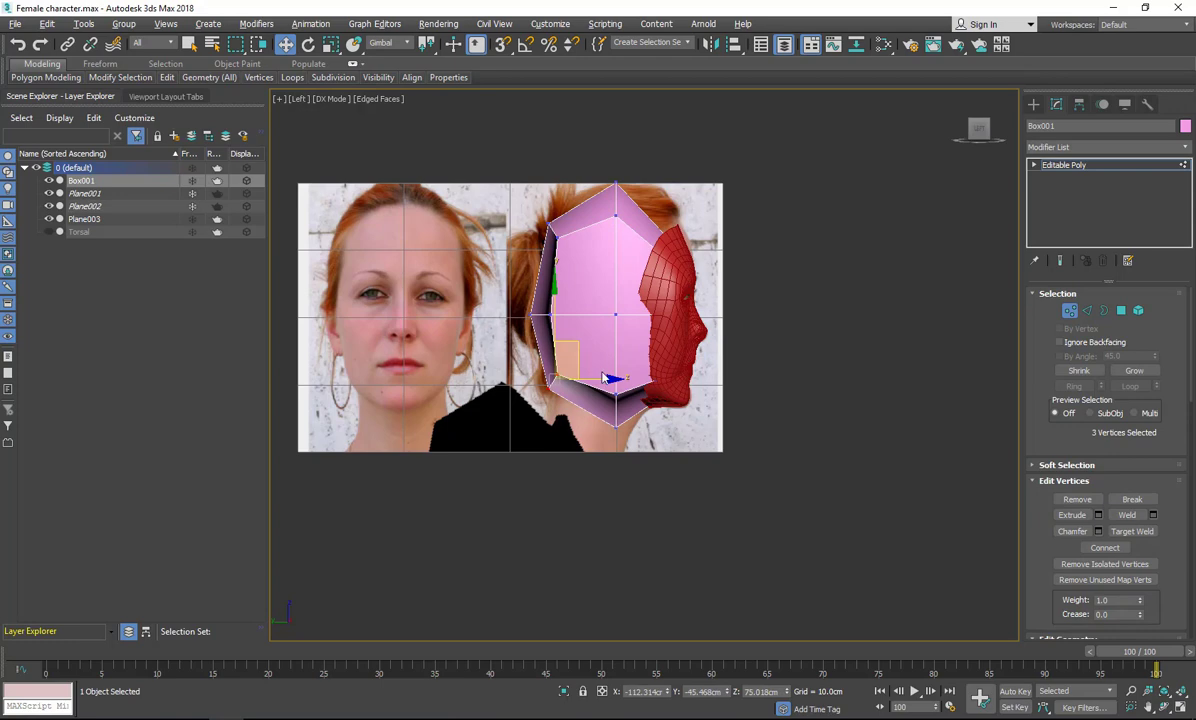
Delete the polygons of the ball's front half, leaving only the back of the head.
key(4)
drag(634, 179, 673, 447)
key(Delete)
Connect the upper and lower edge rings of the back shell with one segment each.
key(2)
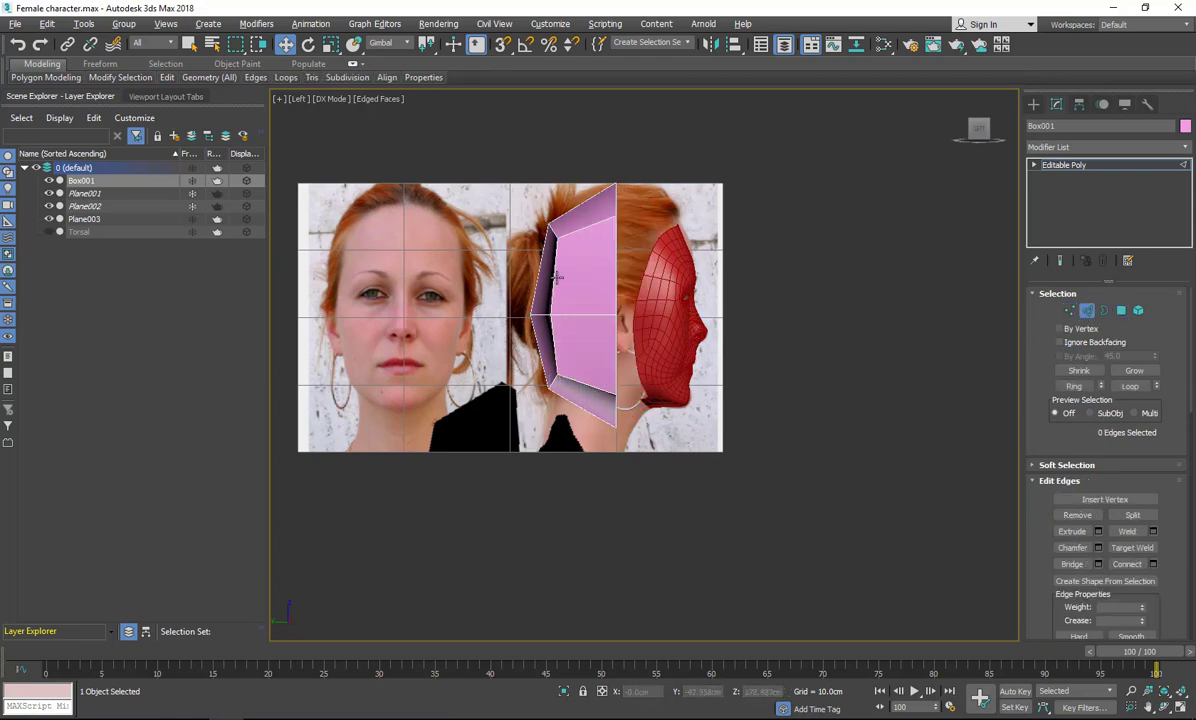
click(556, 277)
ctrl+click(556, 359)
click(1073, 387)
right_click(824, 354)
click(707, 404)
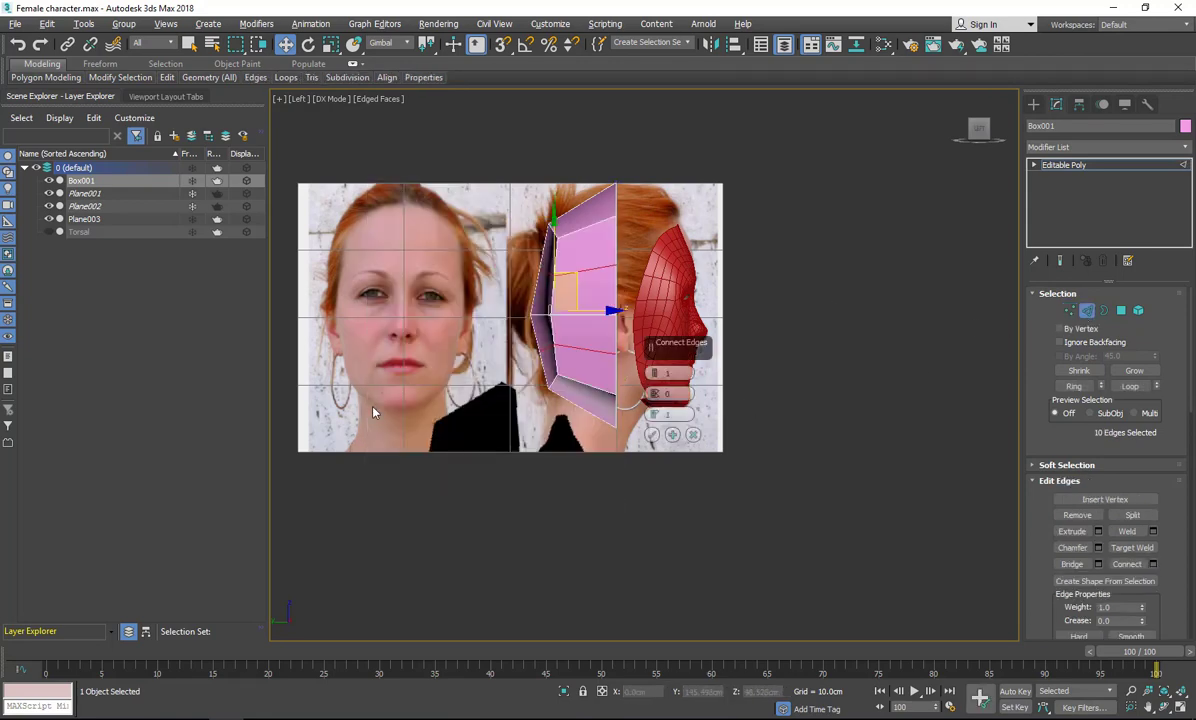
click(651, 434)
Move the two new rows of vertices at the back of the head slightly backward to round the curve.
key(1)
drag(520, 256, 564, 290)
drag(579, 277, 572, 277)
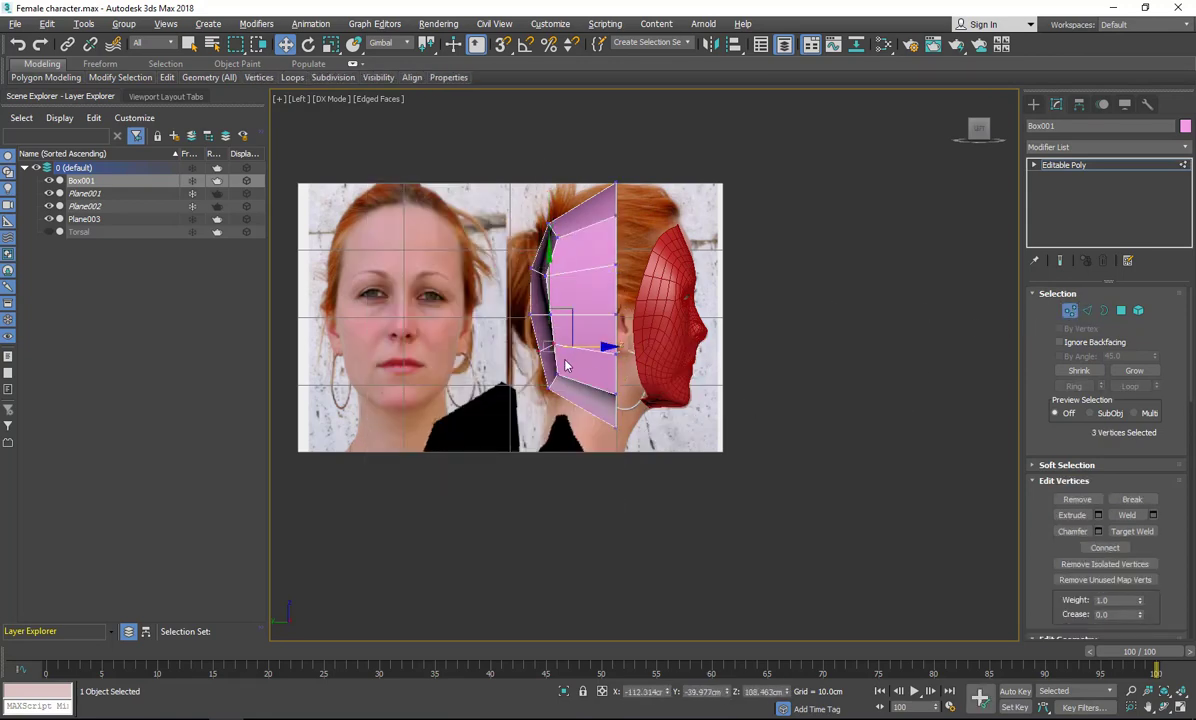
drag(579, 347, 572, 347)
Connect the shell's front-to-back edge ring to add one loop running from crown to base.
key(2)
click(590, 226)
click(1072, 389)
right_click(830, 342)
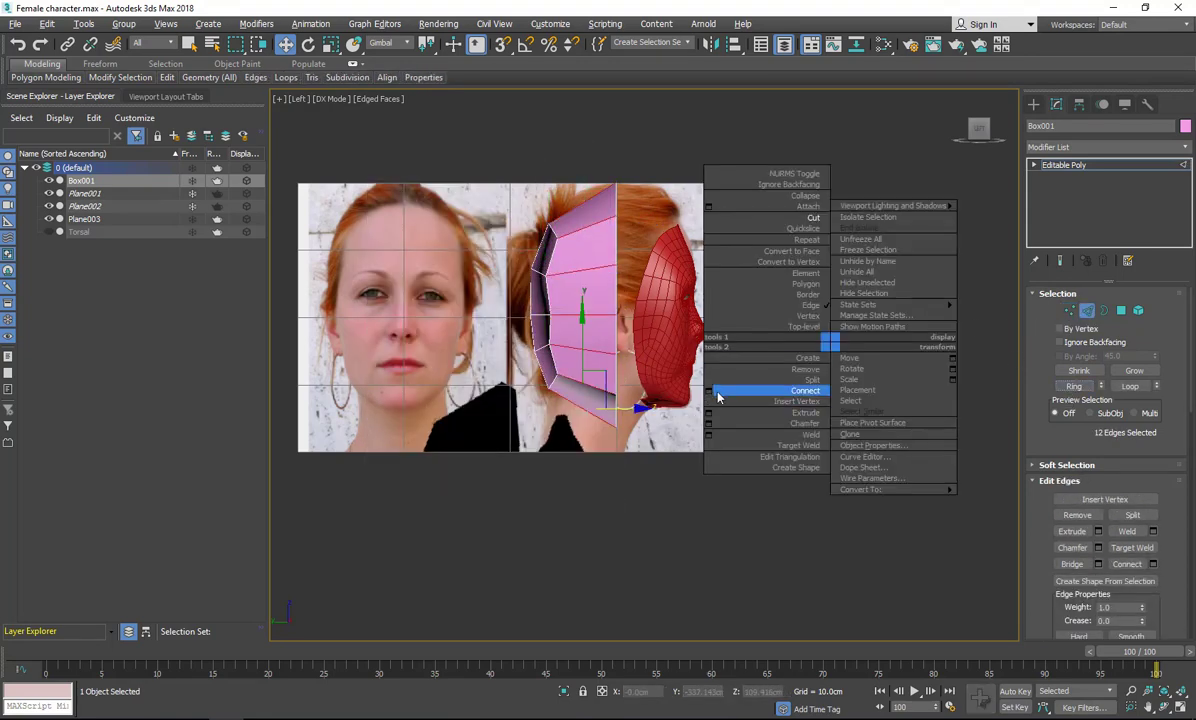
click(709, 391)
click(651, 434)
Move the new loop's crown and base vertices outward to round the back of the head.
key(1)
drag(572, 240, 590, 181)
drag(573, 380, 596, 416)
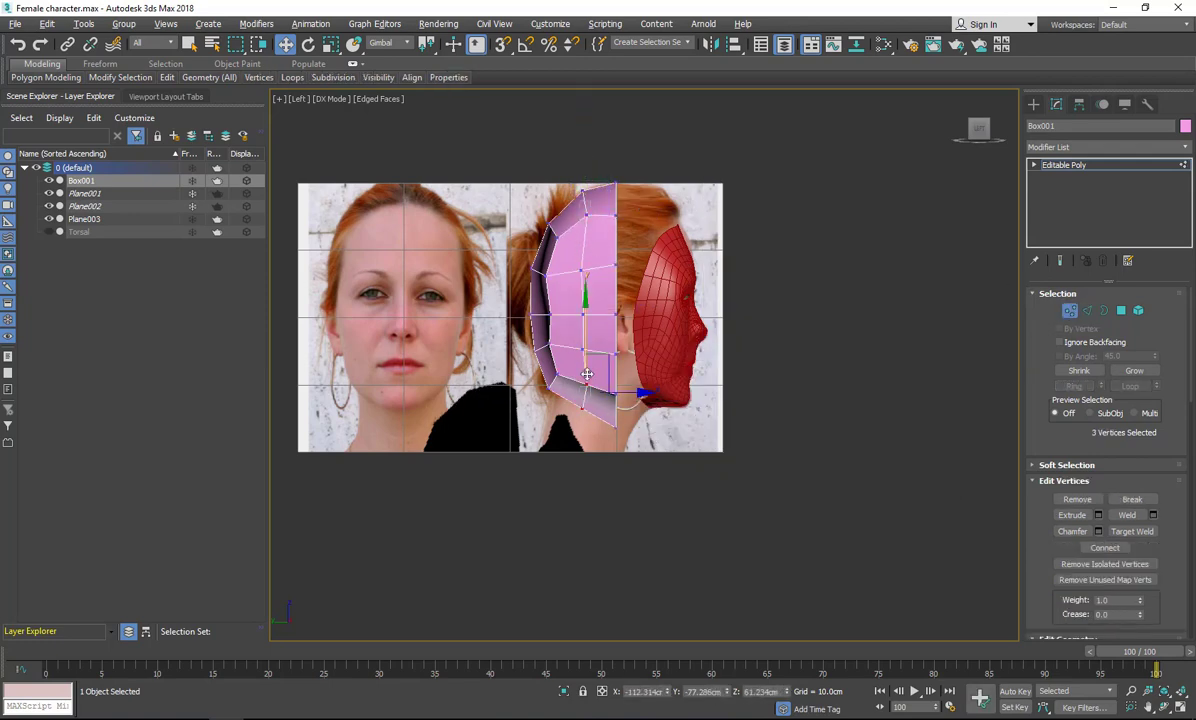
Select the face mesh and delete its TurboSmooth and Symmetry modifiers.
key(alt+w)
click(814, 460)
key(alt+w)
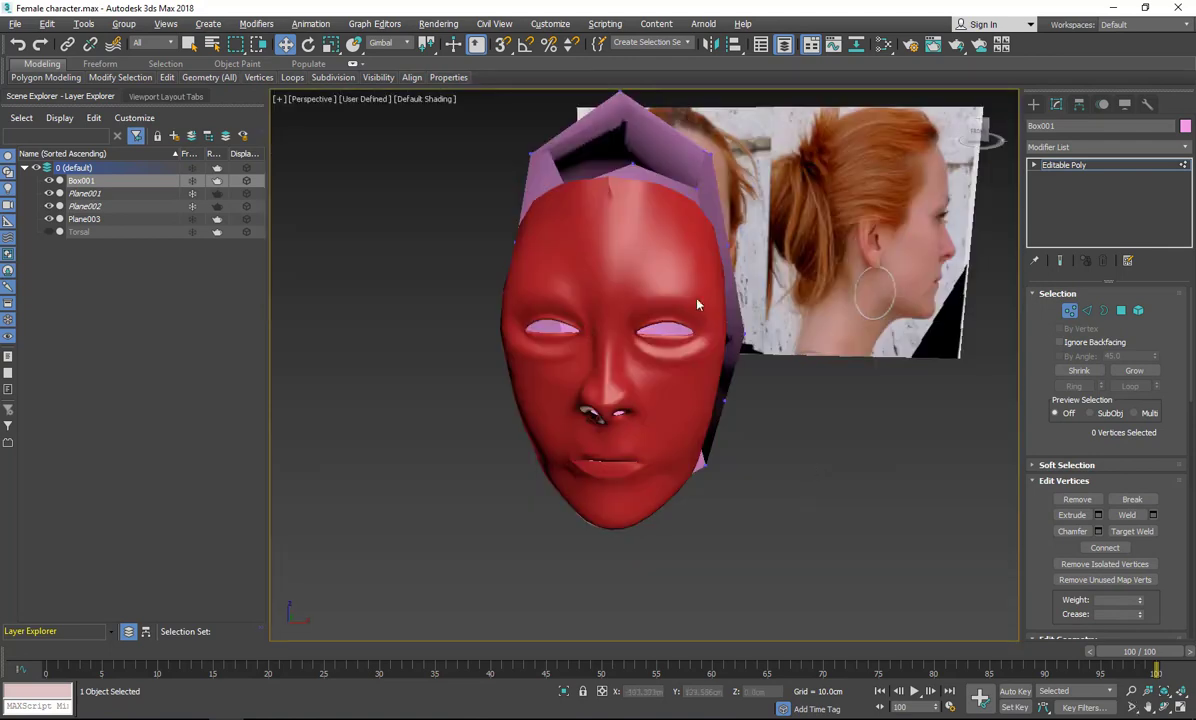
click(1069, 310)
click(609, 234)
right_click(1066, 165)
click(1040, 190)
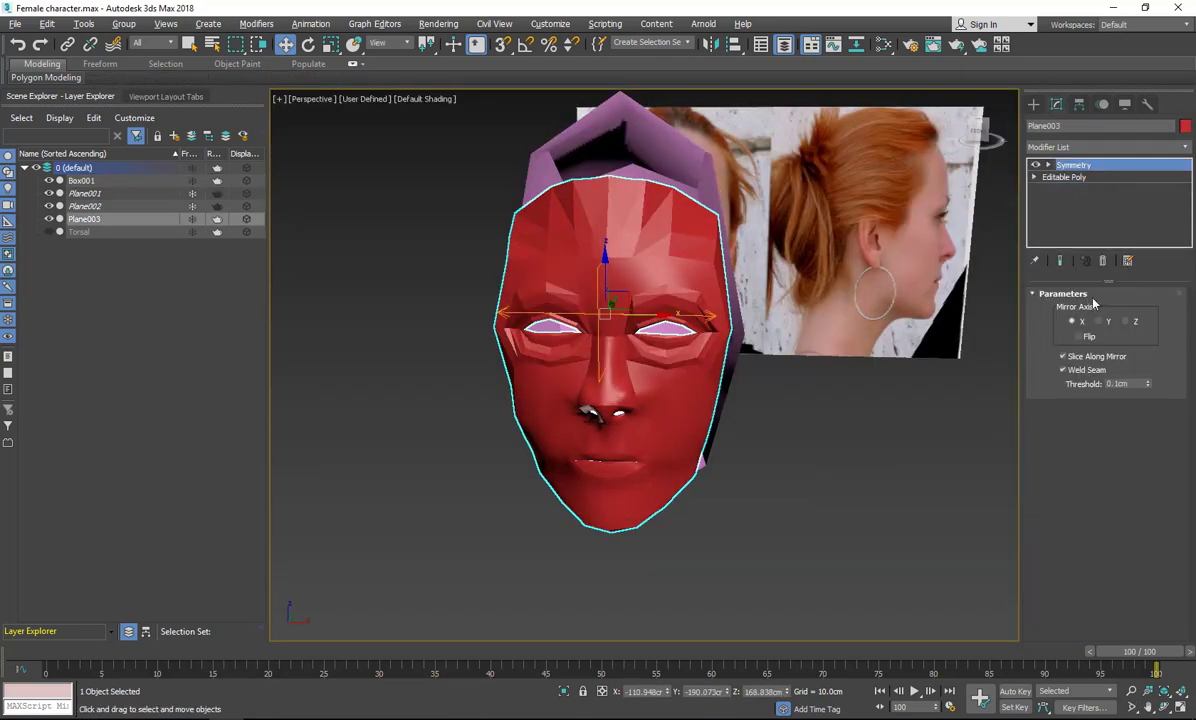
right_click(1066, 165)
click(1050, 191)
Delete the half of the back-of-head shell opposite the remaining face half and leave polygon level.
key(alt+w)
click(1121, 310)
click(786, 257)
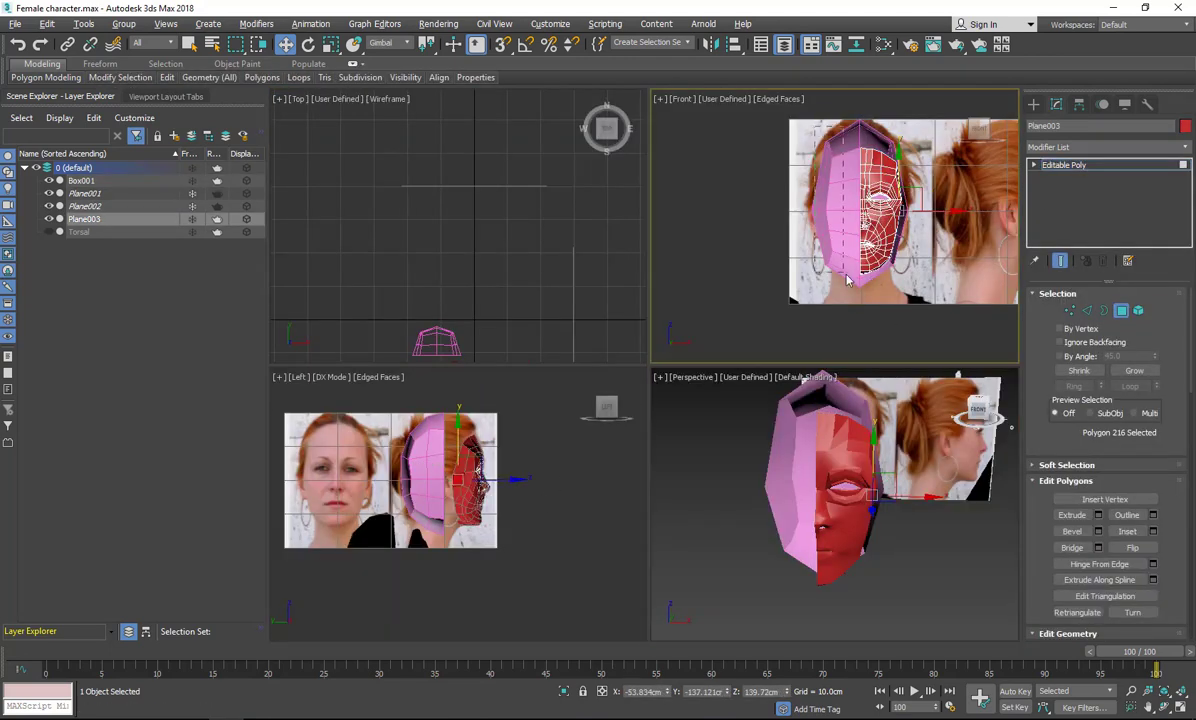
click(1121, 310)
click(801, 350)
click(800, 440)
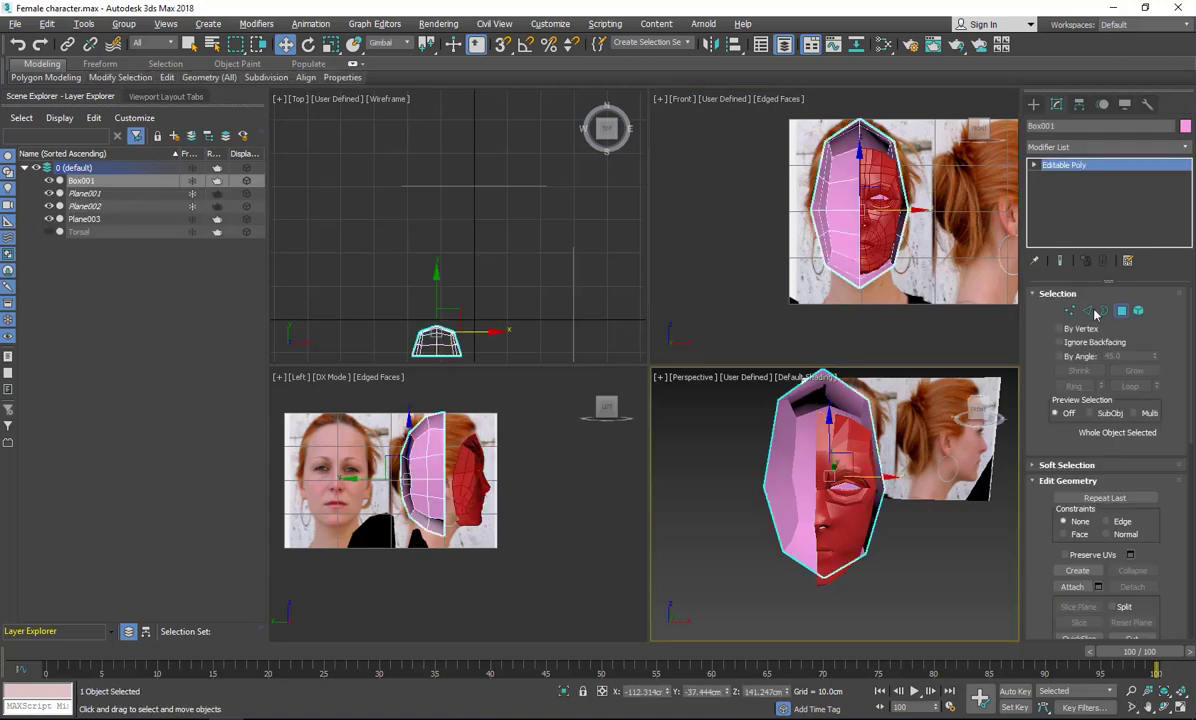
click(1121, 310)
drag(790, 115, 852, 280)
key(Delete)
click(885, 221)
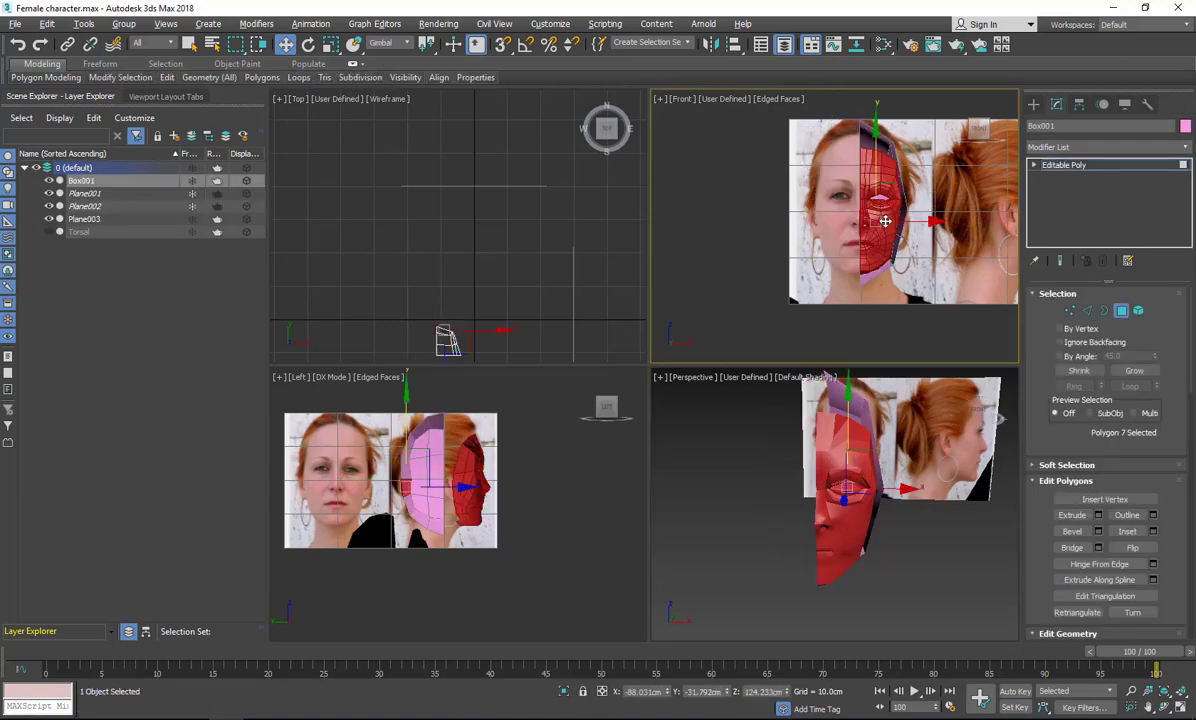
click(1121, 310)
Attach the back-of-head shell to the half face mesh.
key(alt+w)
click(700, 433)
right_click(769, 462)
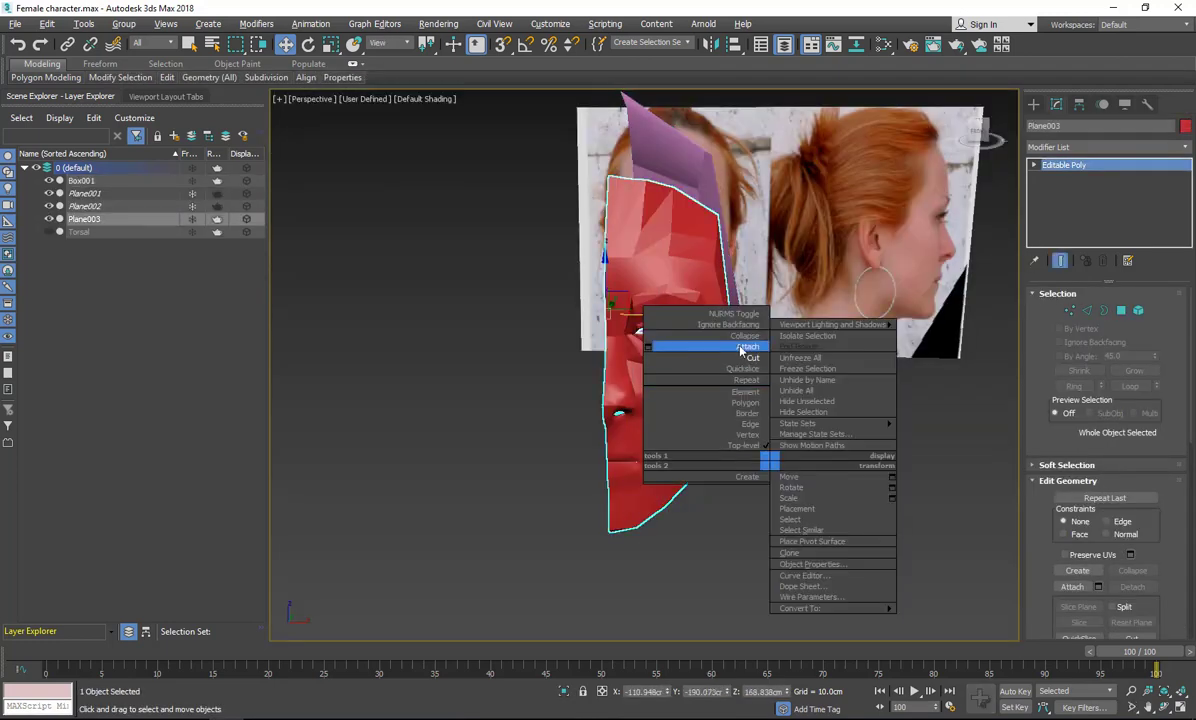
click(740, 349)
click(727, 348)
Show edged faces in Perspective and isolate the joined head mesh, viewing it from the side.
click(1164, 709)
mouse_move(800, 400)
mouse_down()
mouse_move(689, 349)
mouse_move(699, 325)
mouse_move(723, 336)
mouse_move(686, 350)
mouse_up()
key(F4)
click(562, 692)
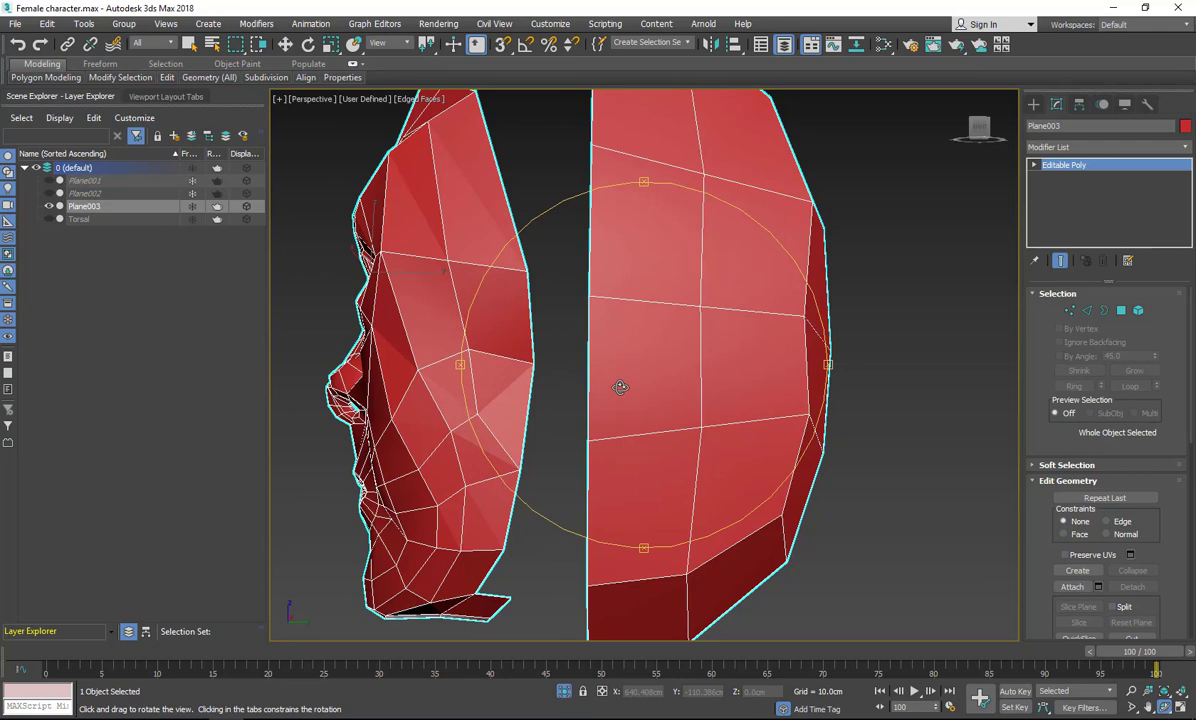
drag(600, 304, 553, 331)
In the side view, connect a horizontal ring of the back-of-head shell's edges with a single new segment.
key(alt+w)
click(535, 544)
key(alt+w)
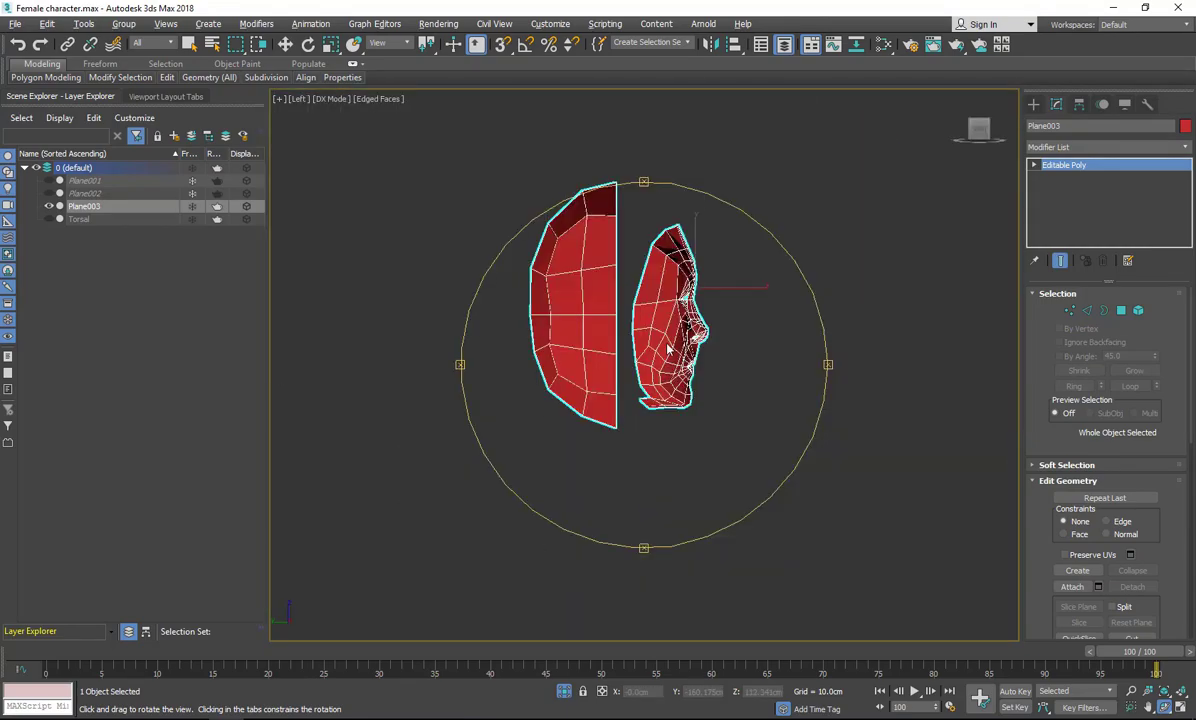
scroll(640, 334, up, 6)
click(1069, 310)
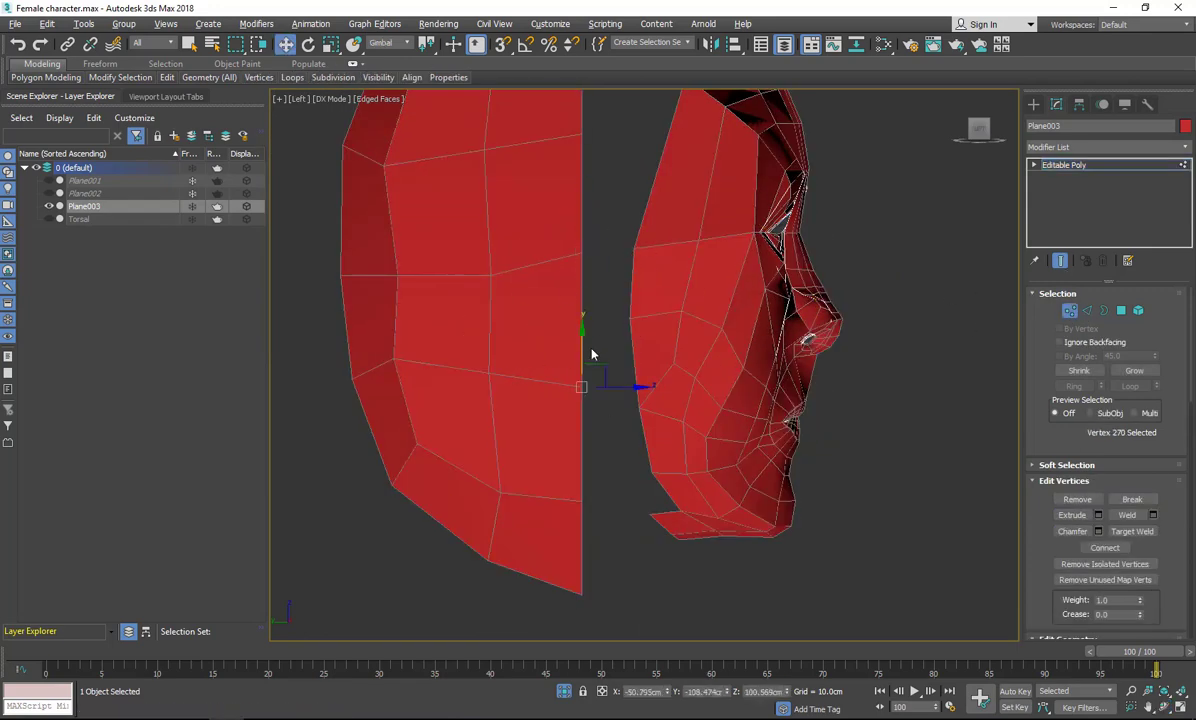
key(2)
click(582, 329)
key(alt+r)
right_click(672, 368)
click(553, 436)
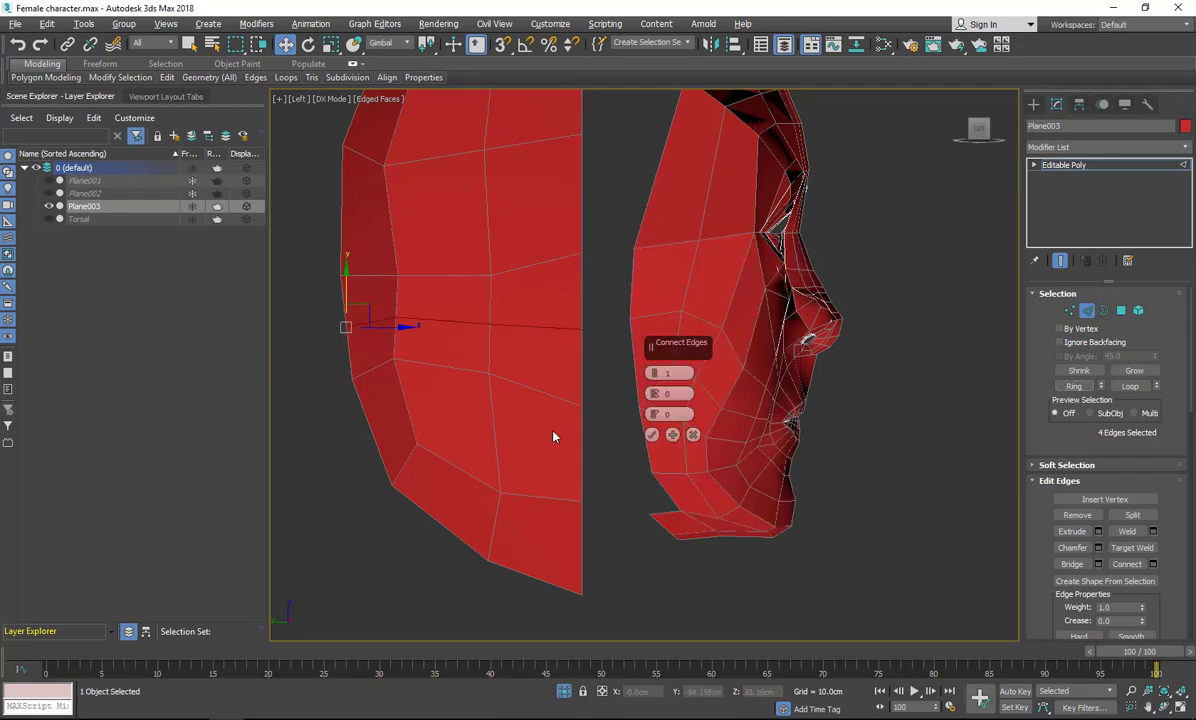
click(650, 438)
Bridge the shell's front border edges at ear height to the facing border edges of the face mesh.
click(582, 291)
ctrl+click(631, 290)
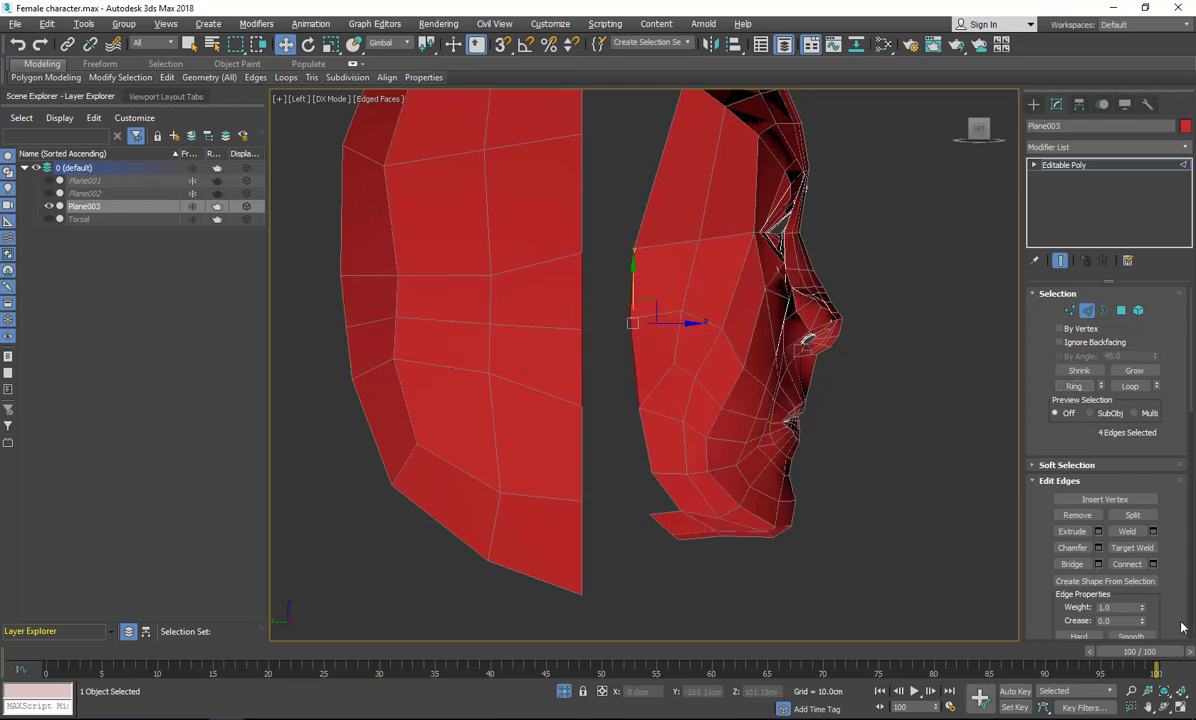
click(1072, 564)
click(628, 486)
In the front view with see-through display, move the bridge's outer vertices inward to follow the side of the face.
key(p)
alt+middle_drag(590, 318, 720, 295)
key(alt+w)
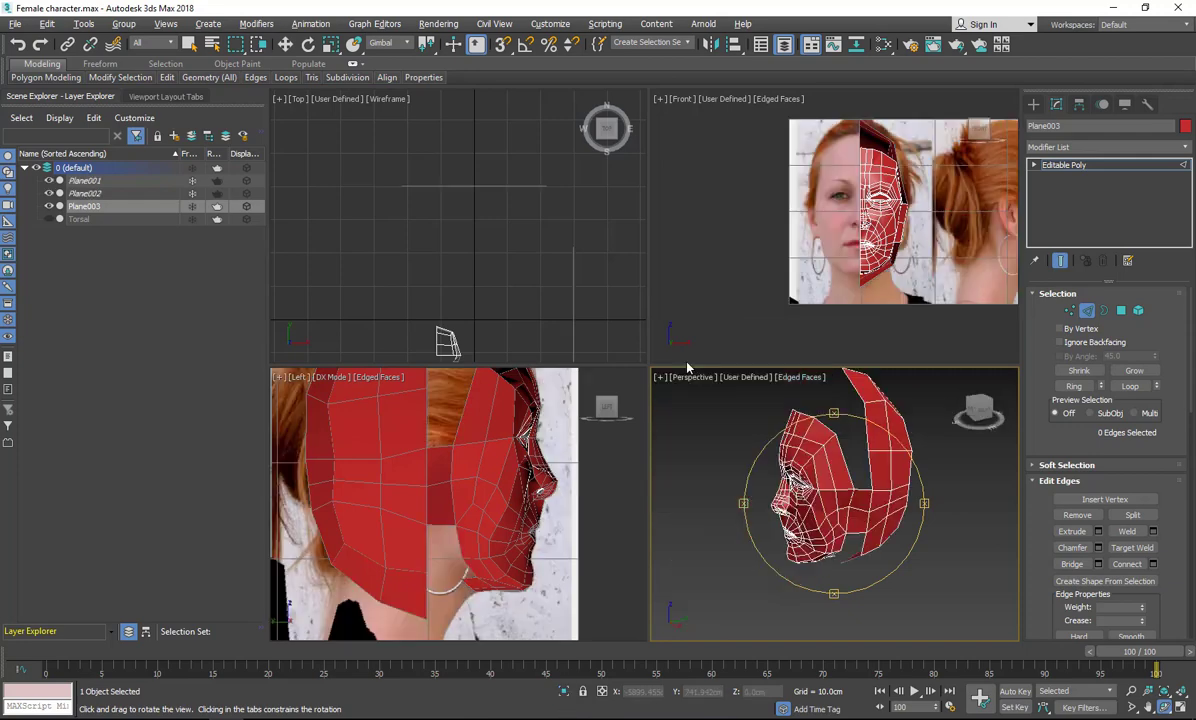
key(alt+w)
scroll(640, 360, up, 5)
key(alt+x)
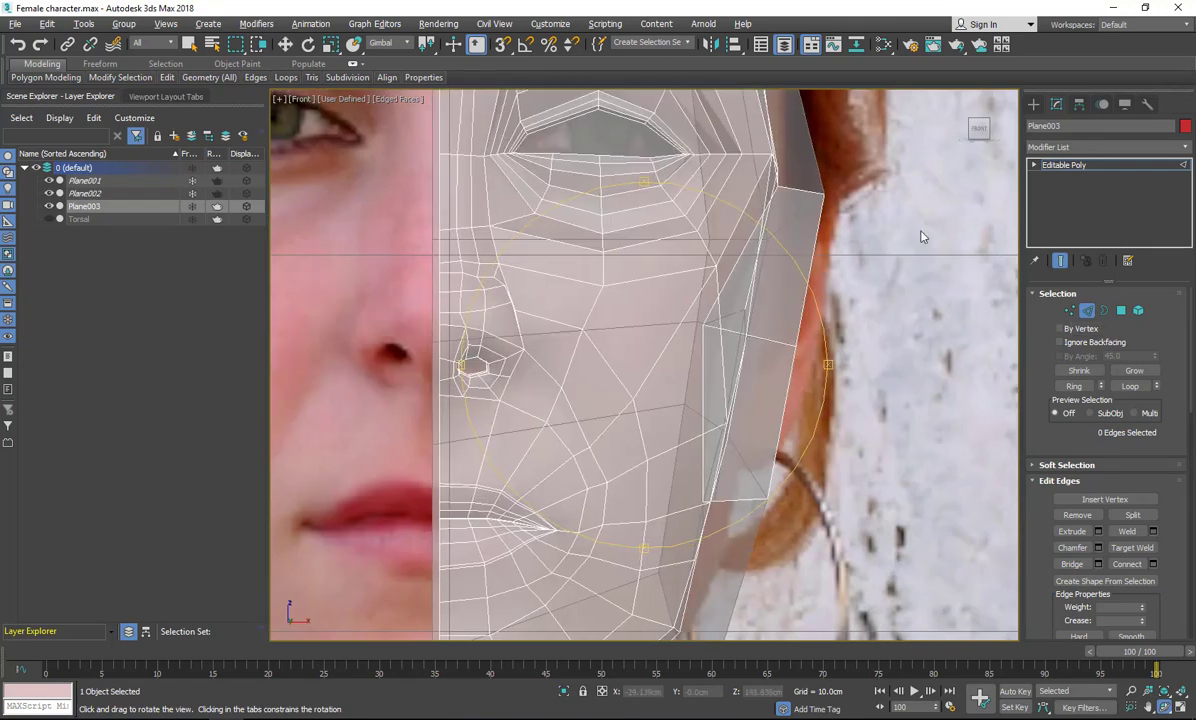
key(1)
key(w)
click(823, 193)
click(794, 340)
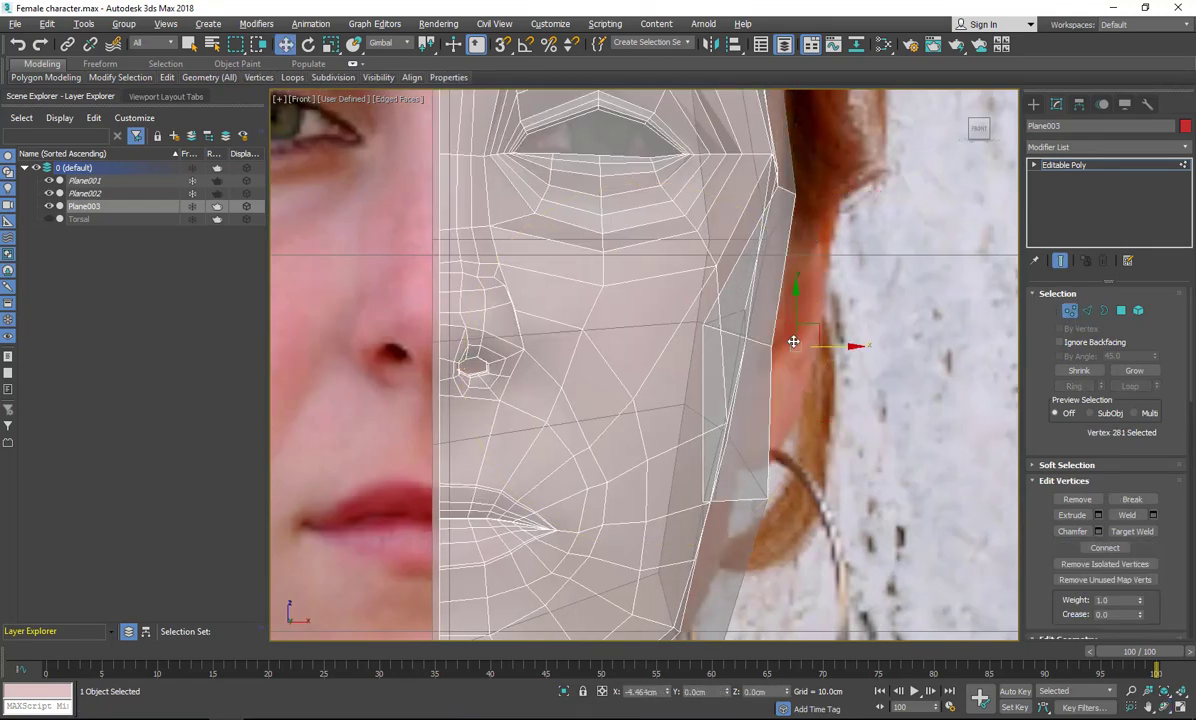
drag(794, 340, 767, 500)
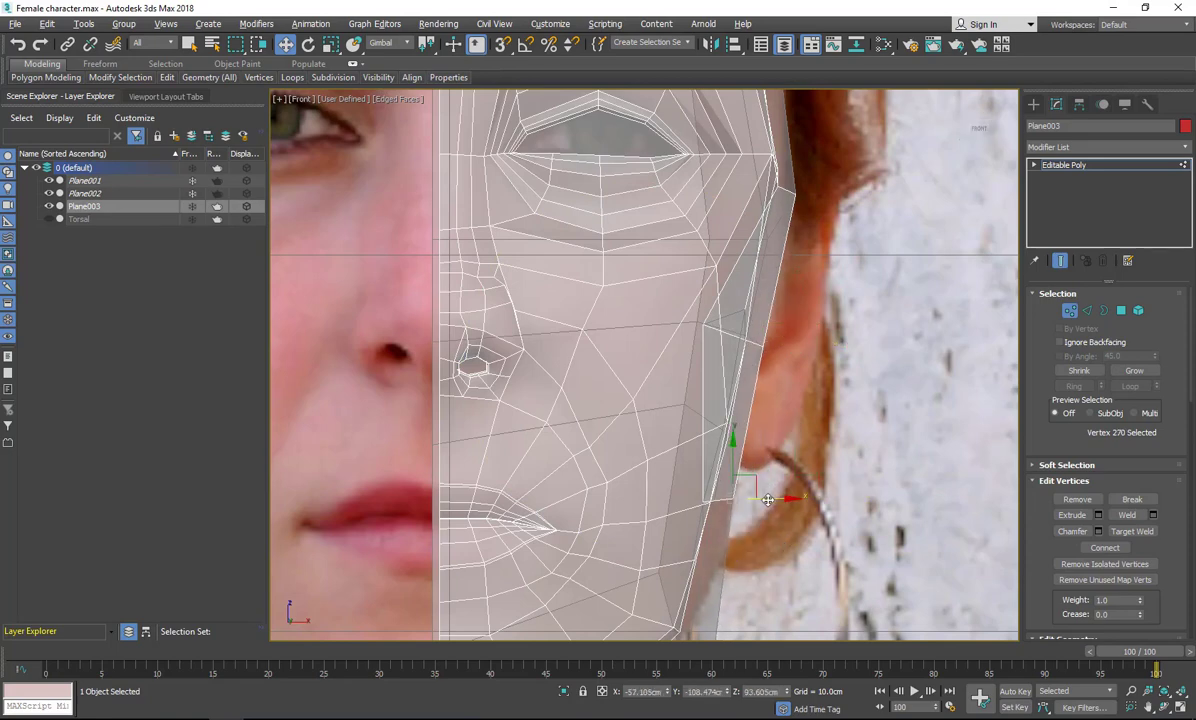
middle_drag(769, 500, 733, 240)
drag(677, 446, 660, 318)
drag(396, 541, 397, 412)
Adjust the vertices at the temple, in front of the ear and at the jaw corner to match the face outline.
scroll(703, 302, up, 1)
middle_drag(703, 302, 655, 610)
scroll(656, 620, down, 2)
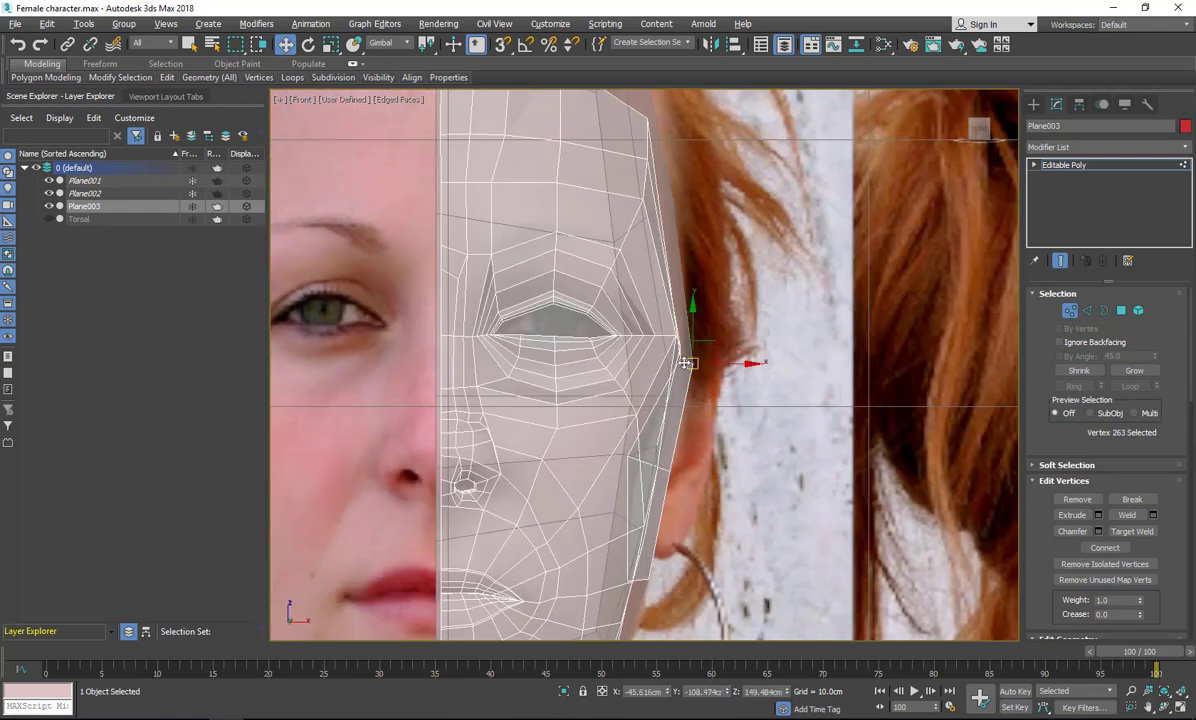
drag(708, 357, 717, 357)
click(630, 456)
drag(679, 456, 712, 469)
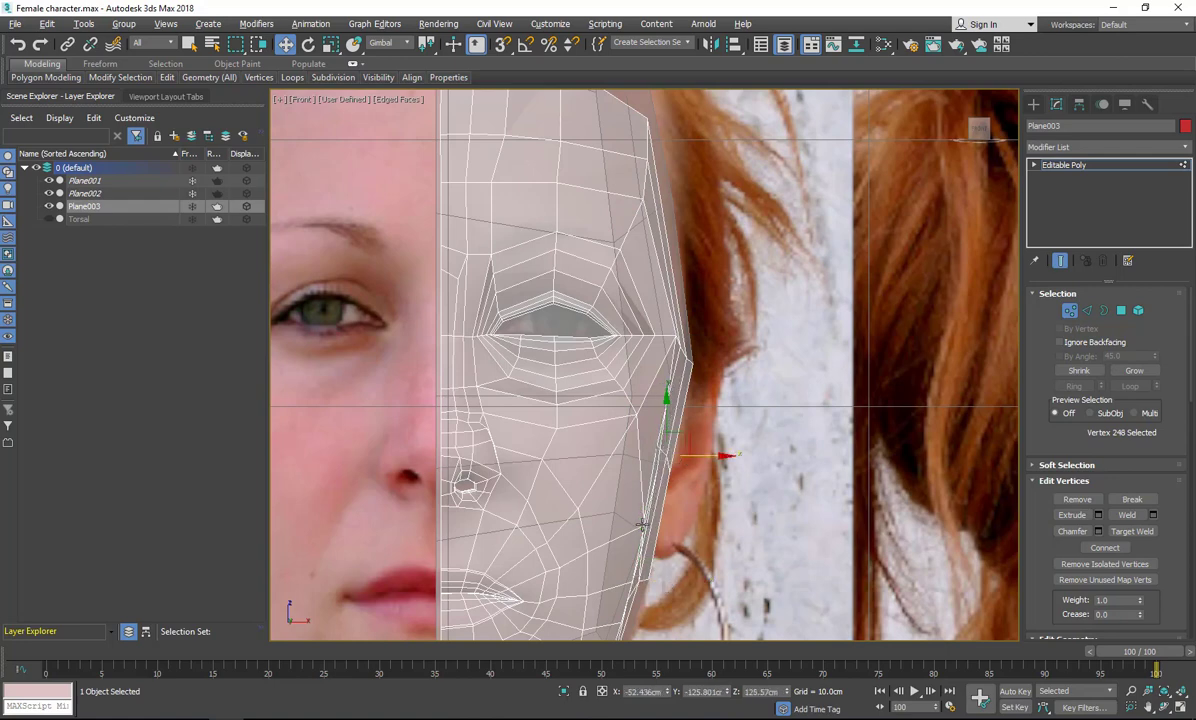
middle_drag(638, 583, 645, 510)
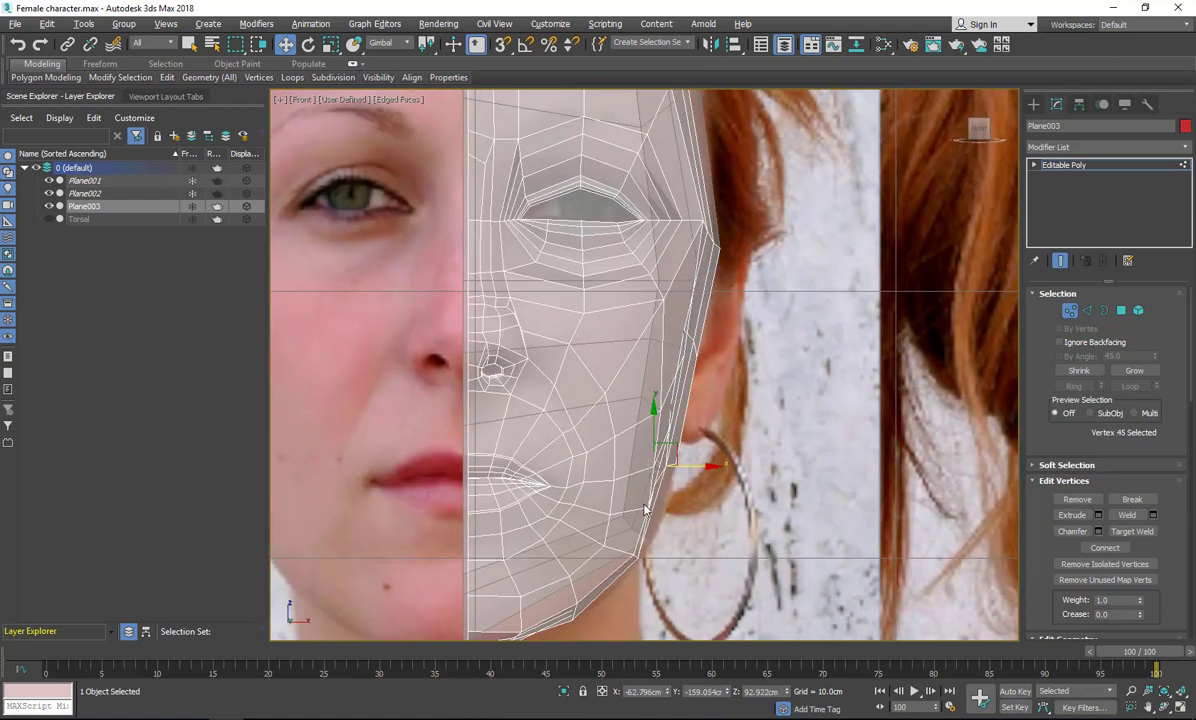
click(634, 556)
drag(665, 515, 630, 556)
Select the vertices along the underside of the jaw and chin and raise them slightly toward the photo's jawline.
middle_drag(617, 518, 631, 363)
scroll(631, 363, up, 2)
click(571, 487)
ctrl+click(492, 525)
drag(531, 472, 531, 463)
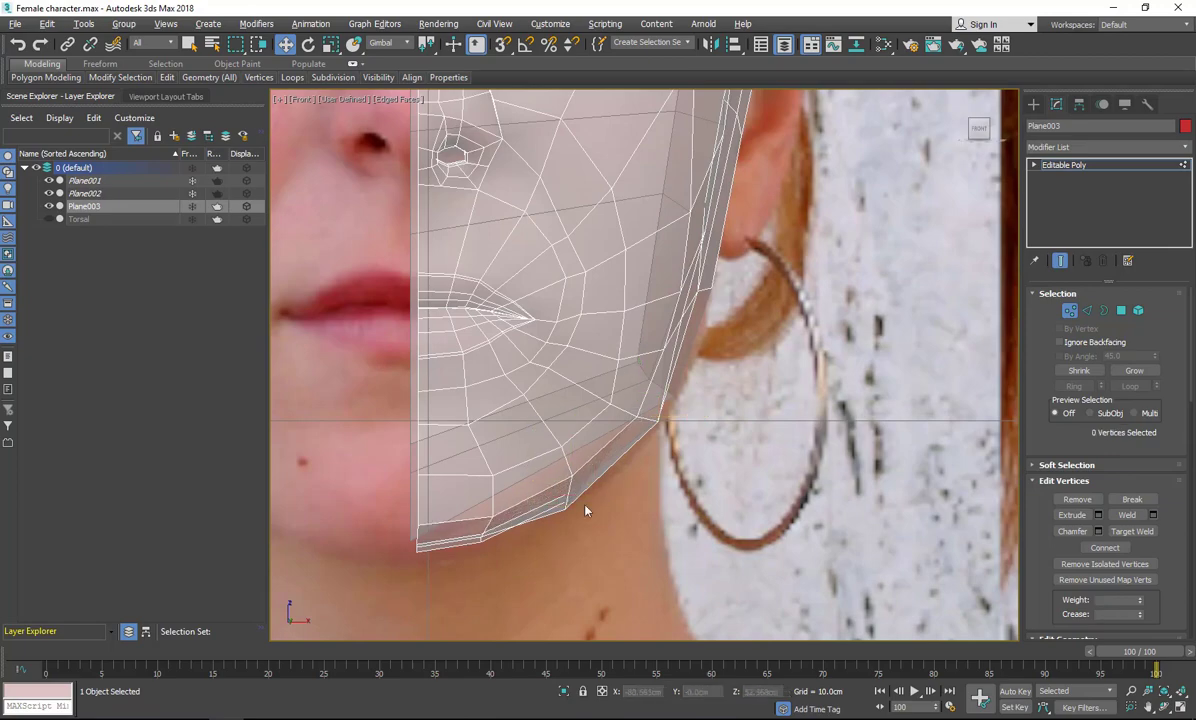
In Perspective, connect the edge ring at the outer eye corner with one new segment running toward the temple.
scroll(585, 510, down, 4)
middle_drag(715, 395, 657, 555)
key(alt+w)
click(683, 555)
key(alt+w)
alt+middle_drag(620, 300, 673, 331)
click(1087, 310)
click(610, 372)
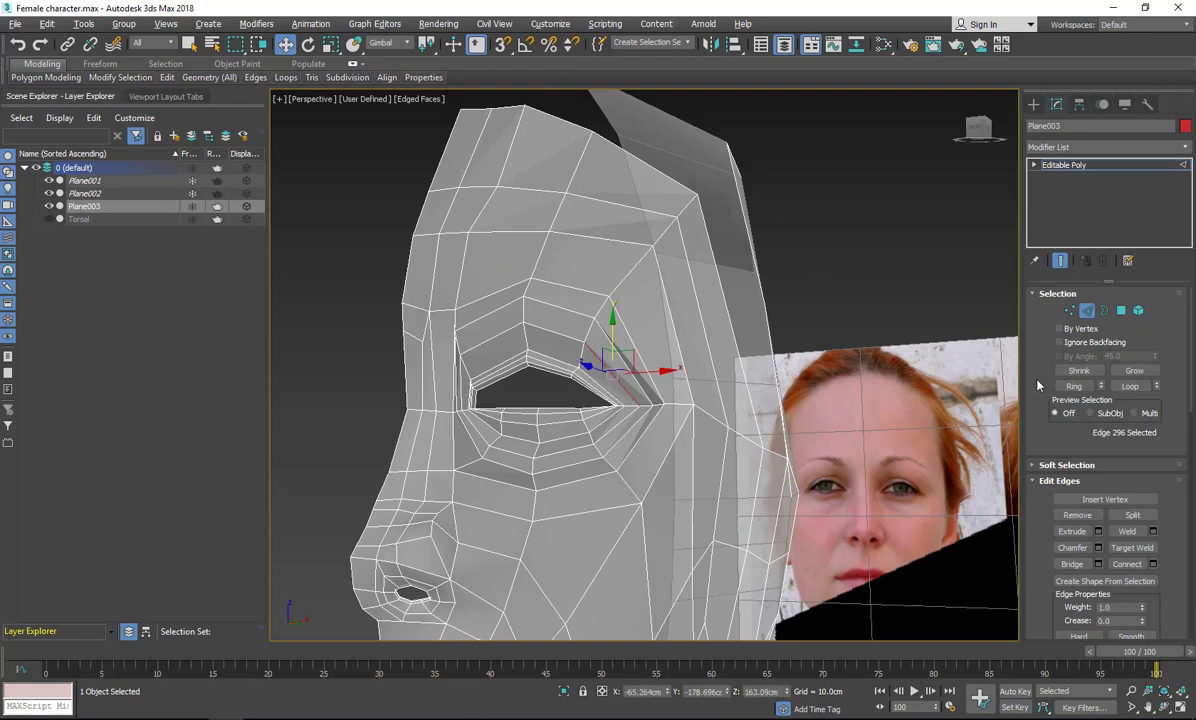
click(1073, 386)
right_click(732, 323)
click(614, 368)
click(655, 435)
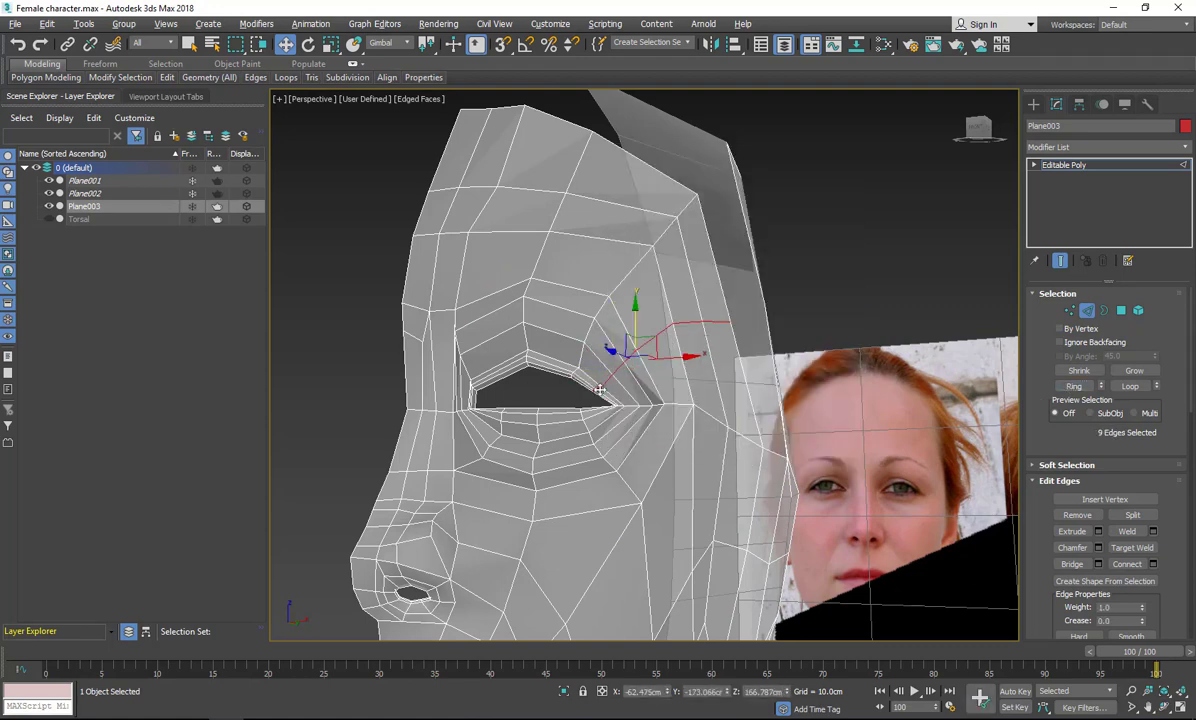
Connect the edge ring above the inner part of the eye with one segment running up the forehead.
click(484, 354)
click(1073, 386)
right_click(600, 302)
click(470, 343)
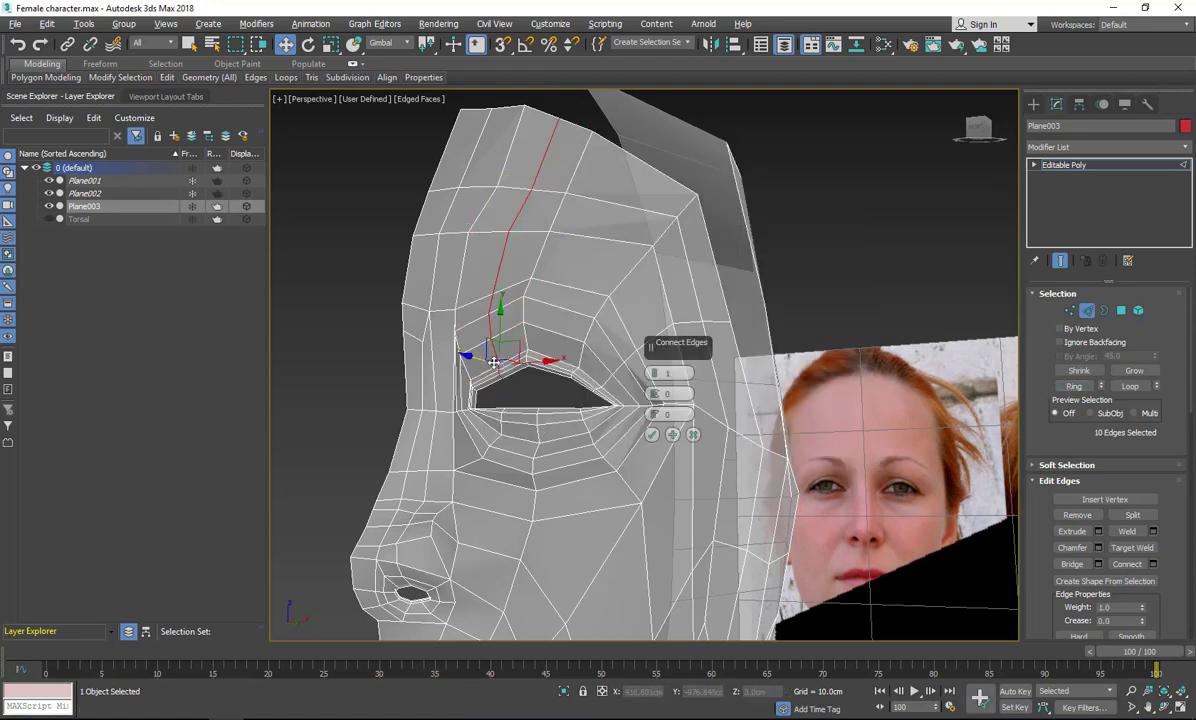
click(650, 437)
In the front view, reposition the new vertices around the upper eyelid to smooth the eye opening.
key(f)
scroll(533, 392, up, 8)
middle_drag(533, 392, 678, 236)
key(1)
drag(460, 336, 512, 426)
mouse_move(500, 354)
mouse_down()
mouse_move(489, 315)
mouse_move(495, 336)
mouse_up()
drag(685, 350, 760, 410)
drag(748, 367, 738, 366)
click(713, 504)
Isolate the head mesh in Perspective and bridge the two temple border edges to the matching back-of-head shell edges.
scroll(713, 504, down, 8)
middle_drag(730, 412, 800, 368)
scroll(709, 465, up, 5)
key(alt+w)
middle_click(742, 467)
key(alt+w)
key(alt+q)
scroll(678, 320, up, 4)
middle_drag(678, 320, 695, 352)
click(1087, 310)
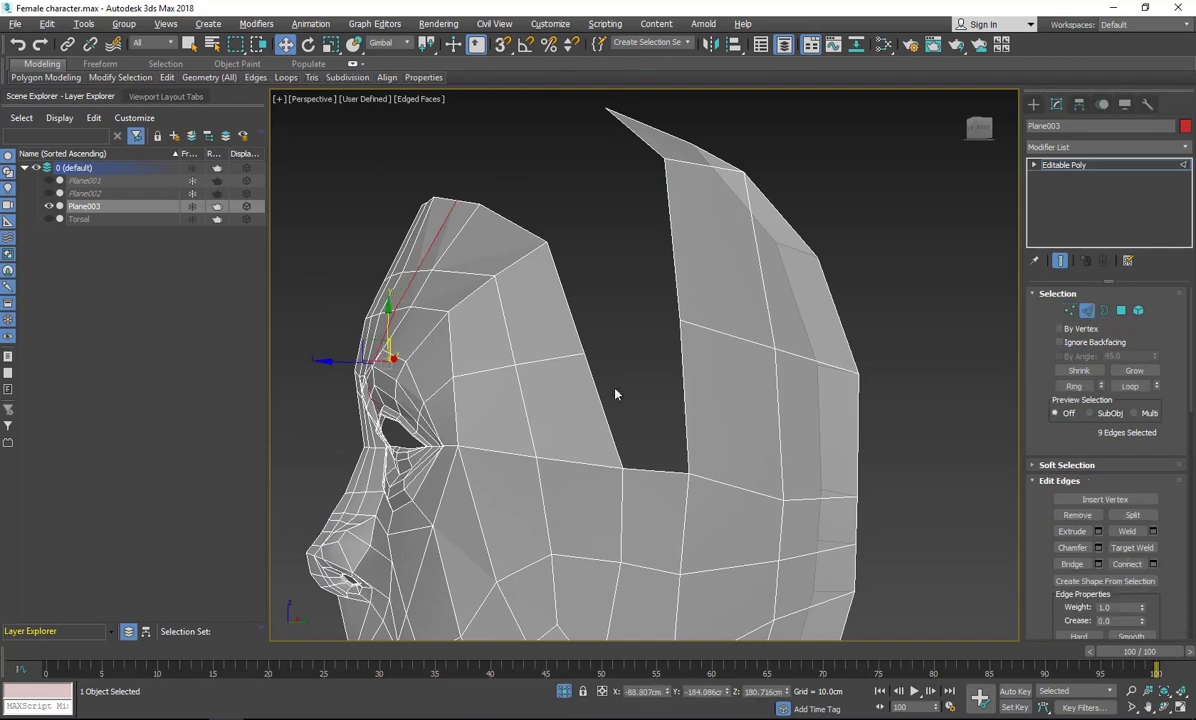
click(604, 405)
ctrl+click(684, 398)
ctrl+click(675, 267)
click(1072, 564)
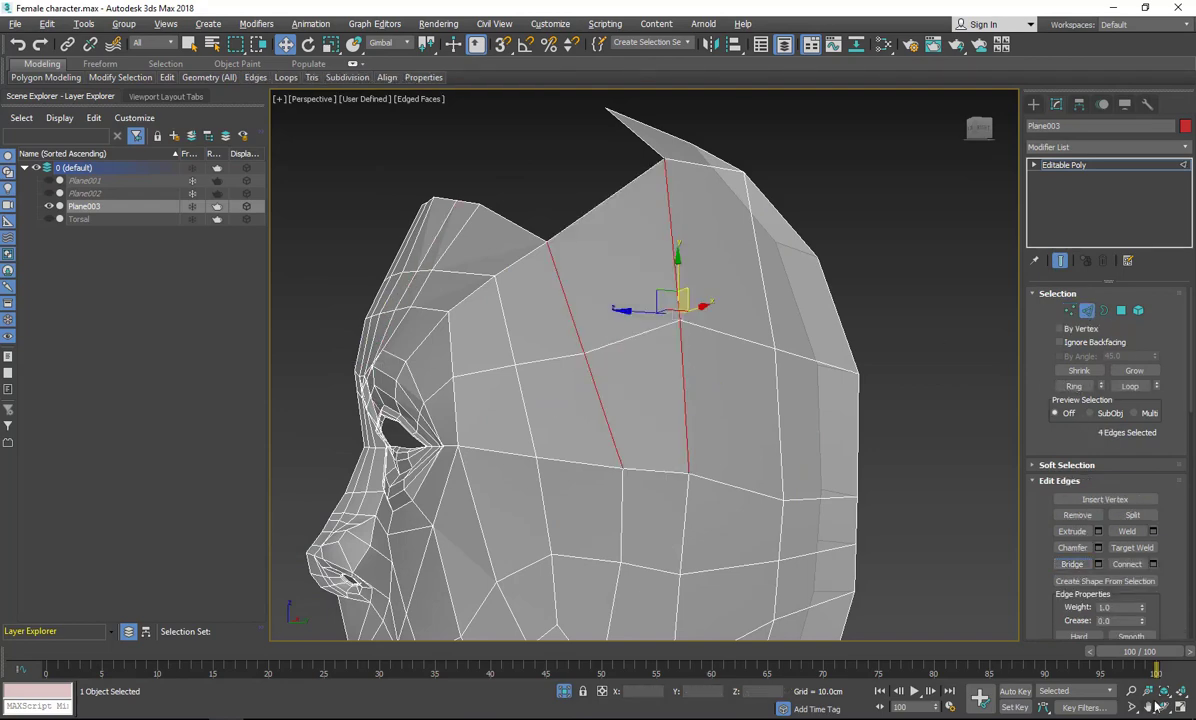
Reroute the upper forehead edges near the centerline, replacing the short vertical edge with a diagonal to the neighbouring hairline vertex.
alt+middle_drag(686, 256, 453, 220)
key(w)
click(433, 184)
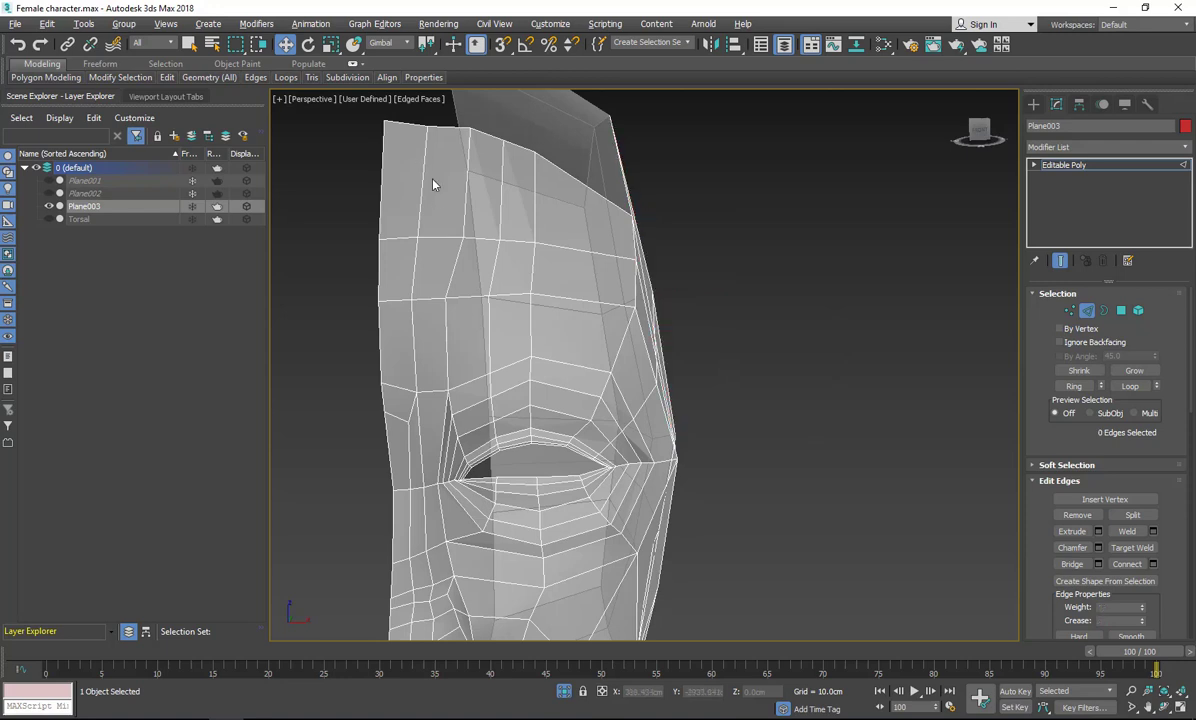
click(1089, 312)
click(1087, 310)
click(1069, 310)
right_click(413, 236)
click(422, 236)
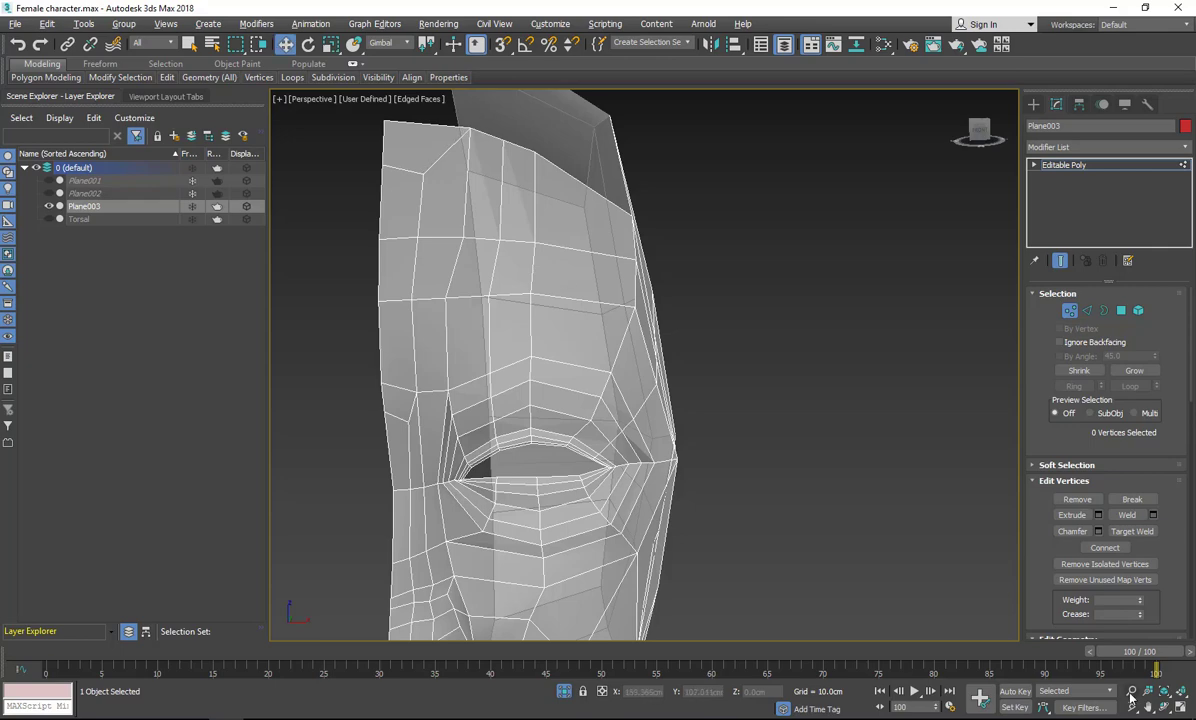
Select the two top border edges of the forehead near the centerline and extend them upward in the front view.
click(1164, 707)
drag(740, 363, 633, 320)
right_click(633, 320)
click(1087, 310)
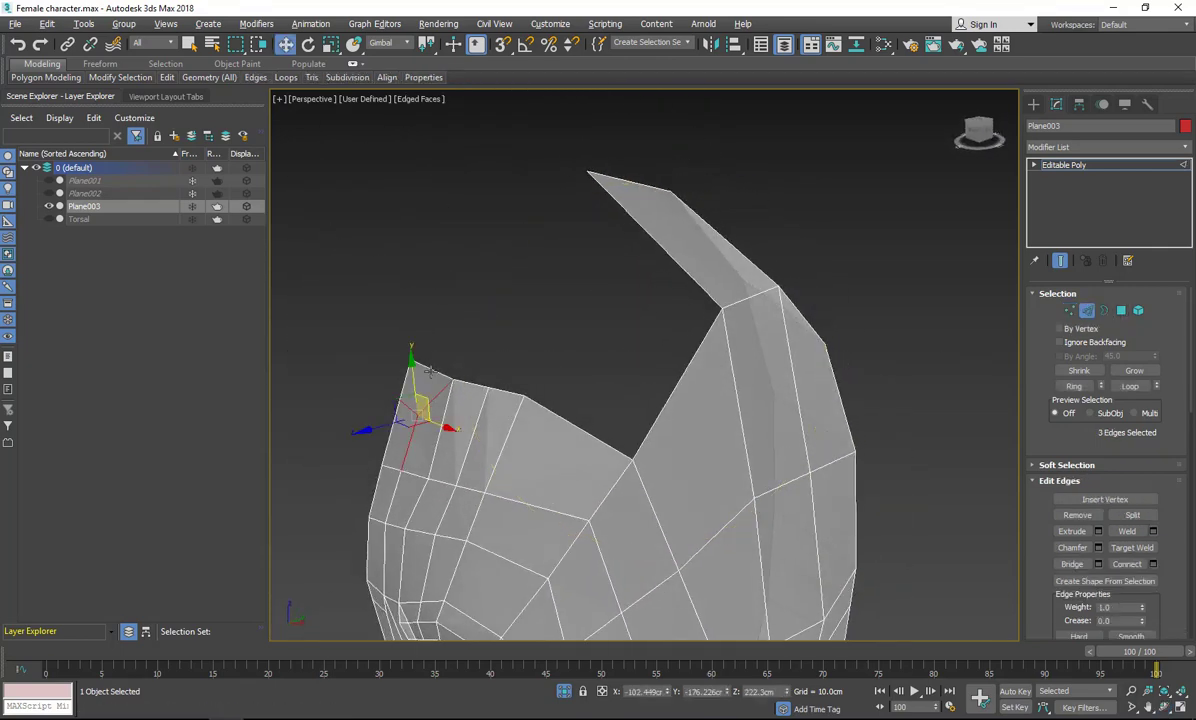
click(430, 371)
ctrl+click(466, 383)
key(alt+w)
key(alt+w)
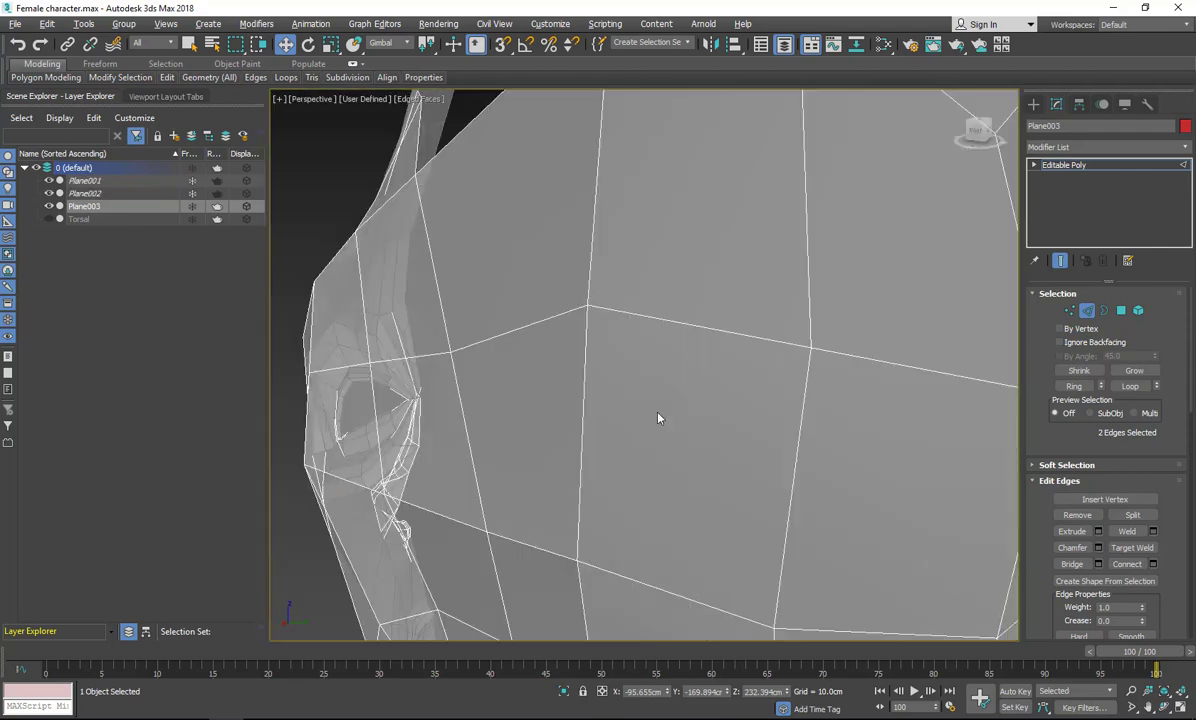
key(alt+w)
middle_click(760, 290)
key(alt+w)
shift+drag(569, 405, 570, 355)
Target-weld the outer top vertex of the new forehead strip to the next hairline vertex below it.
scroll(590, 375, down, 3)
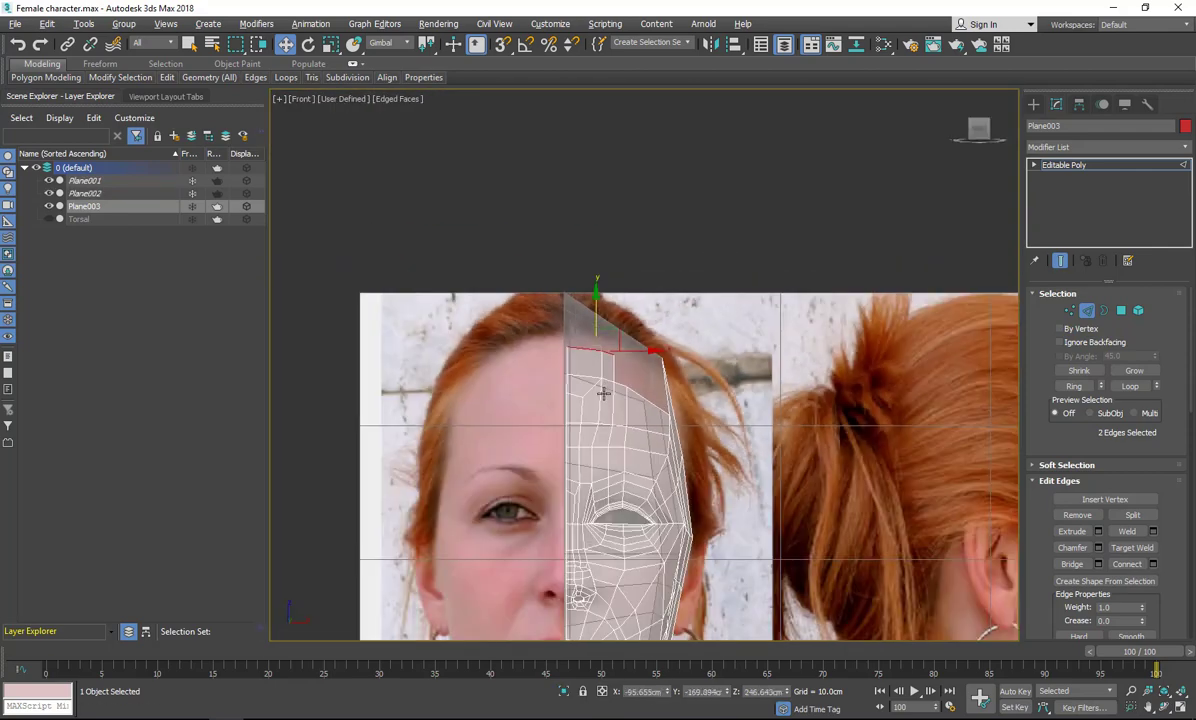
scroll(608, 395, up, 8)
middle_drag(630, 360, 615, 365)
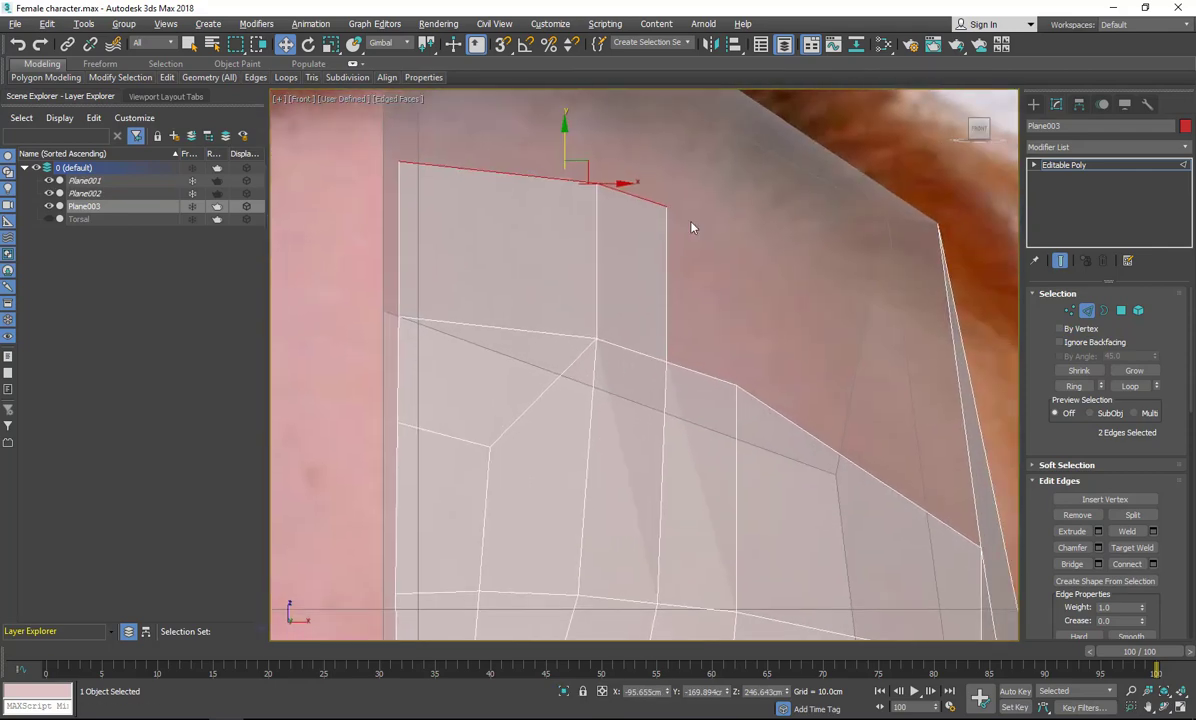
right_click(703, 362)
click(679, 467)
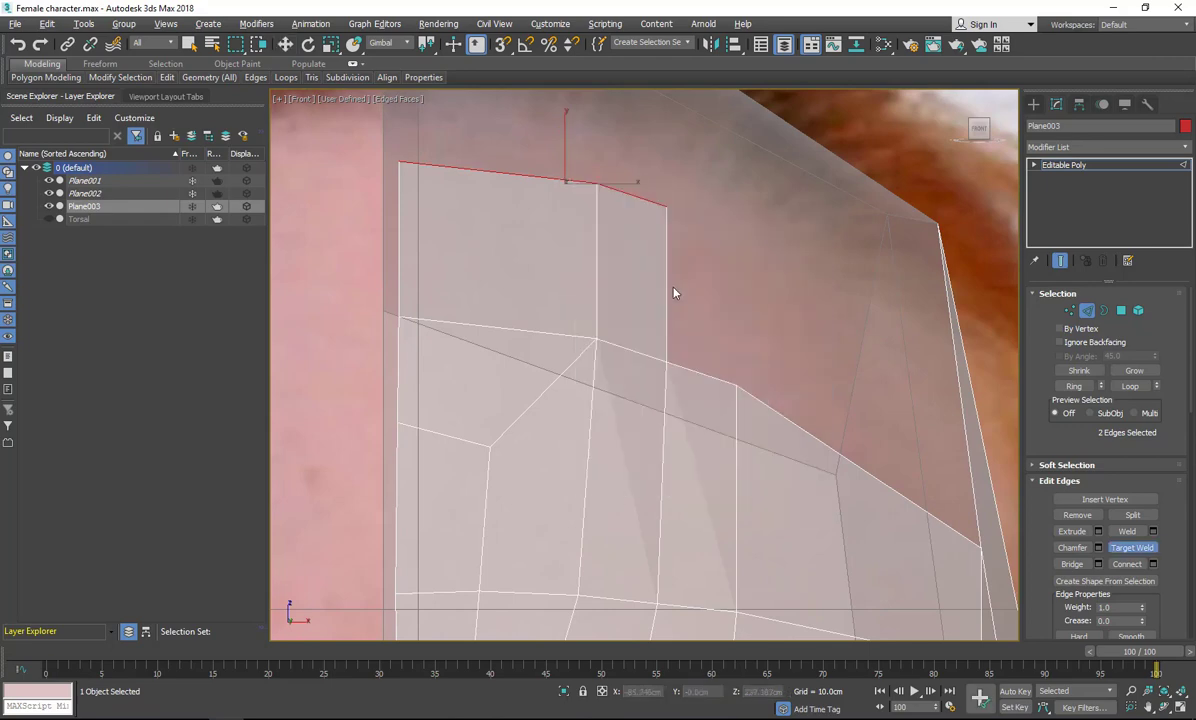
key(1)
click(667, 206)
right_click(729, 368)
click(699, 460)
click(667, 206)
click(736, 385)
key(w)
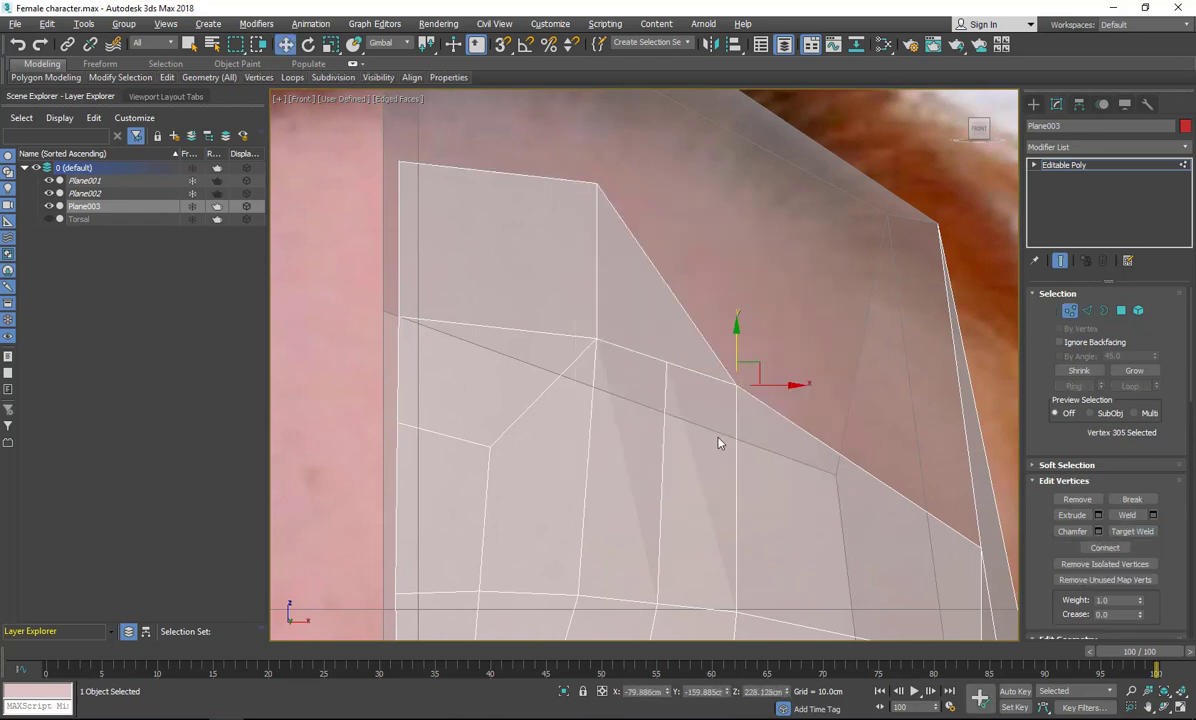
Extend the hairline border edge beside the new forehead strip upward toward the back-of-head shell.
scroll(723, 379, down, 2)
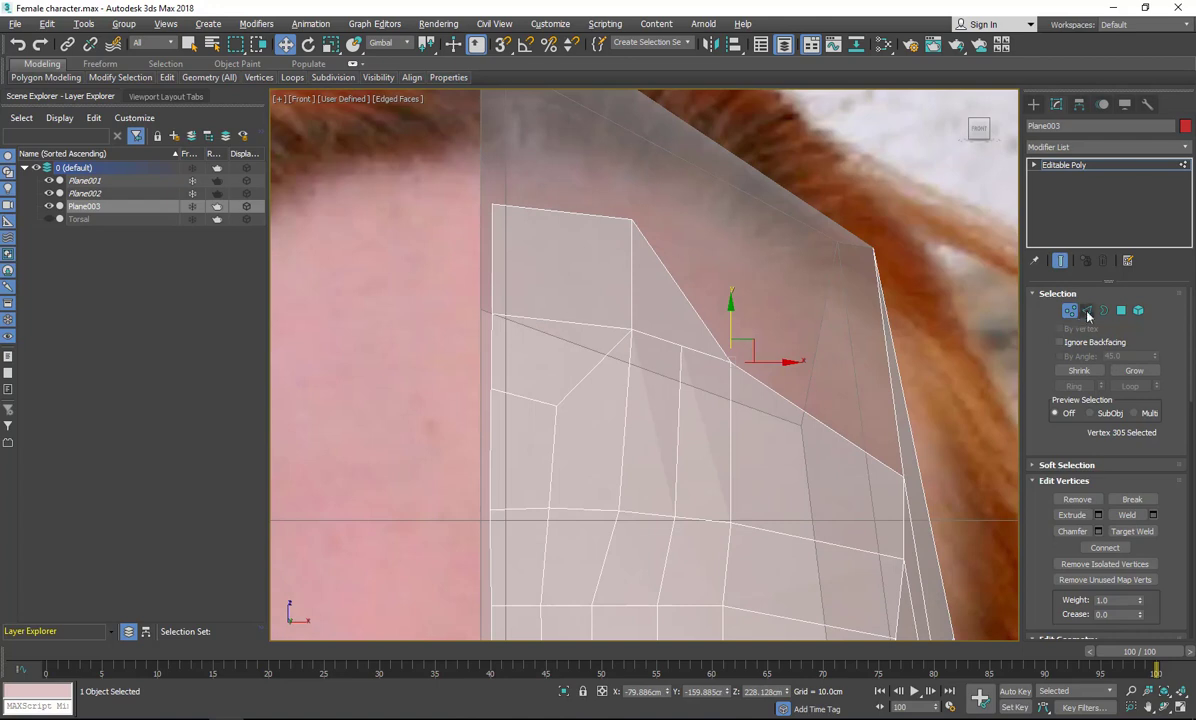
click(1087, 311)
click(818, 419)
shift+drag(836, 398, 821, 269)
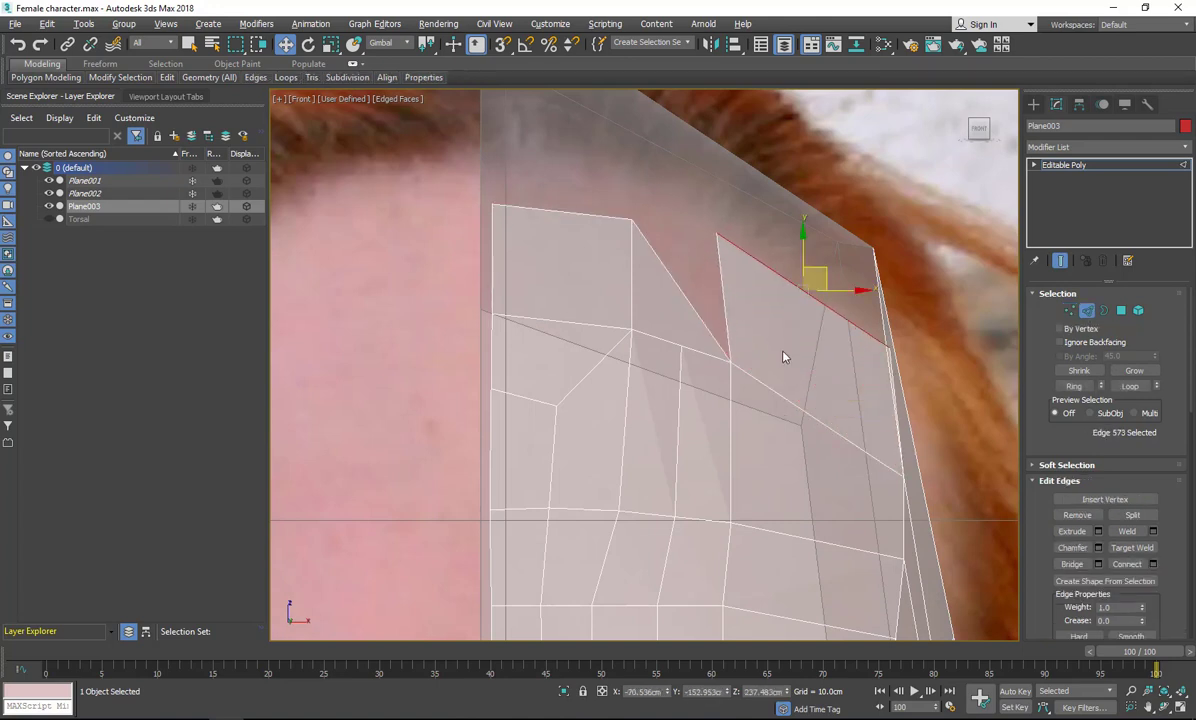
Try to bridge the two slanted edges of the gap between the new forehead faces.
click(688, 302)
ctrl+click(721, 306)
click(1071, 565)
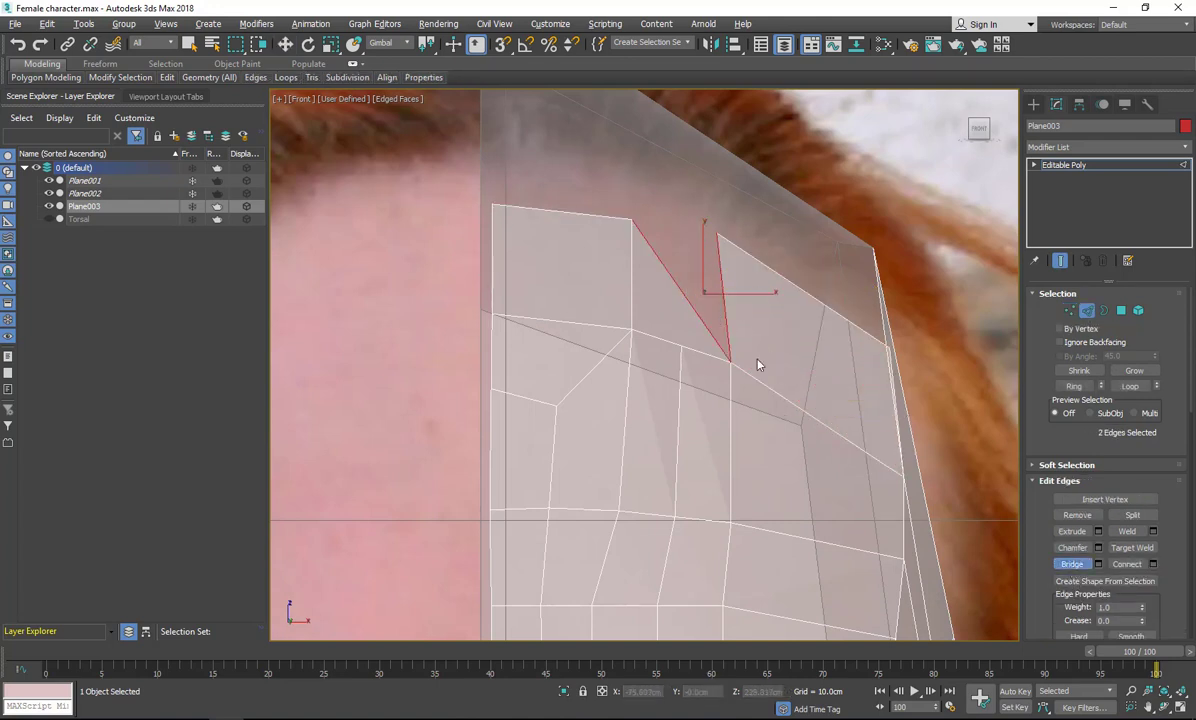
click(285, 44)
click(719, 423)
Delete the slanted edge with its triangular face and bridge the two side edges across the forehead gap.
click(676, 283)
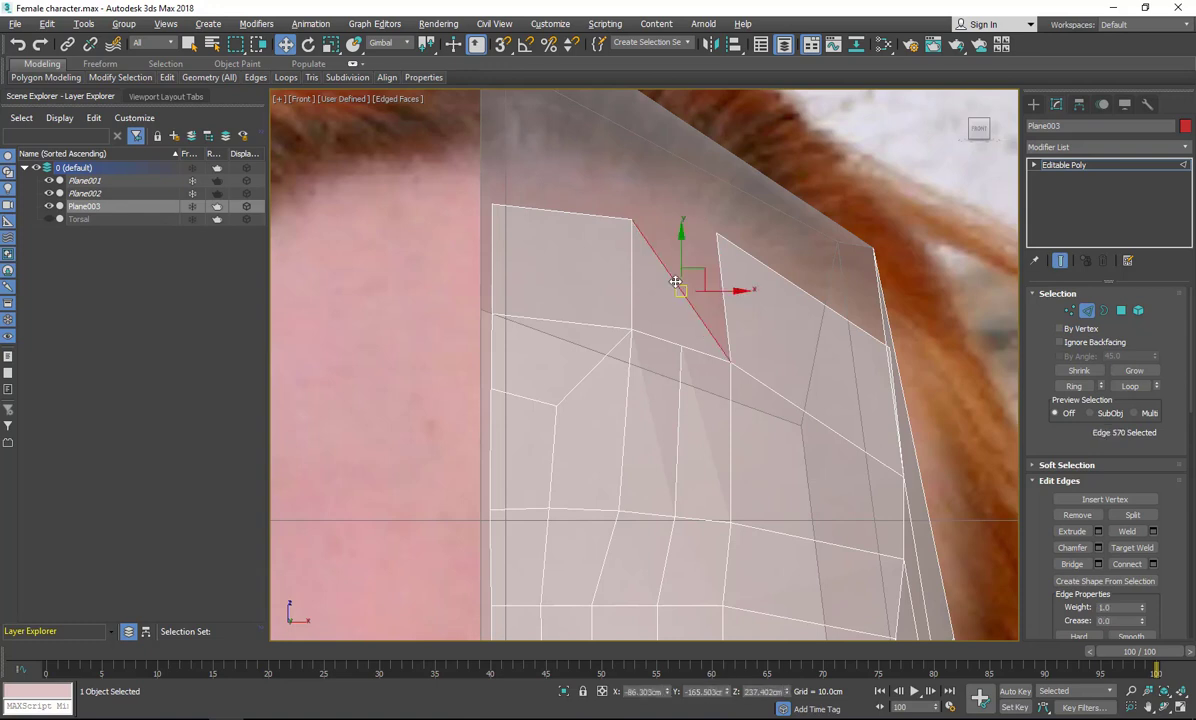
key(Delete)
click(632, 270)
ctrl+click(725, 303)
click(1071, 564)
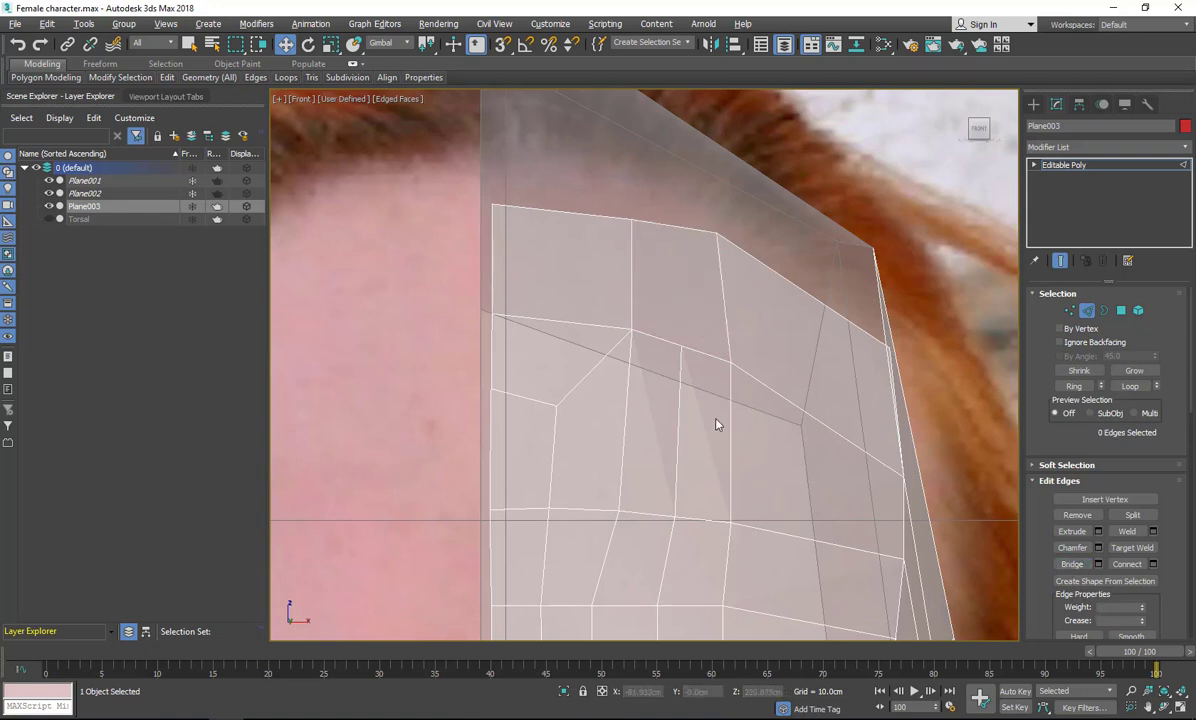
Pull the unattached vertex beneath the bridged forehead face down to expose the open seam.
click(1069, 310)
click(681, 347)
drag(682, 283, 682, 314)
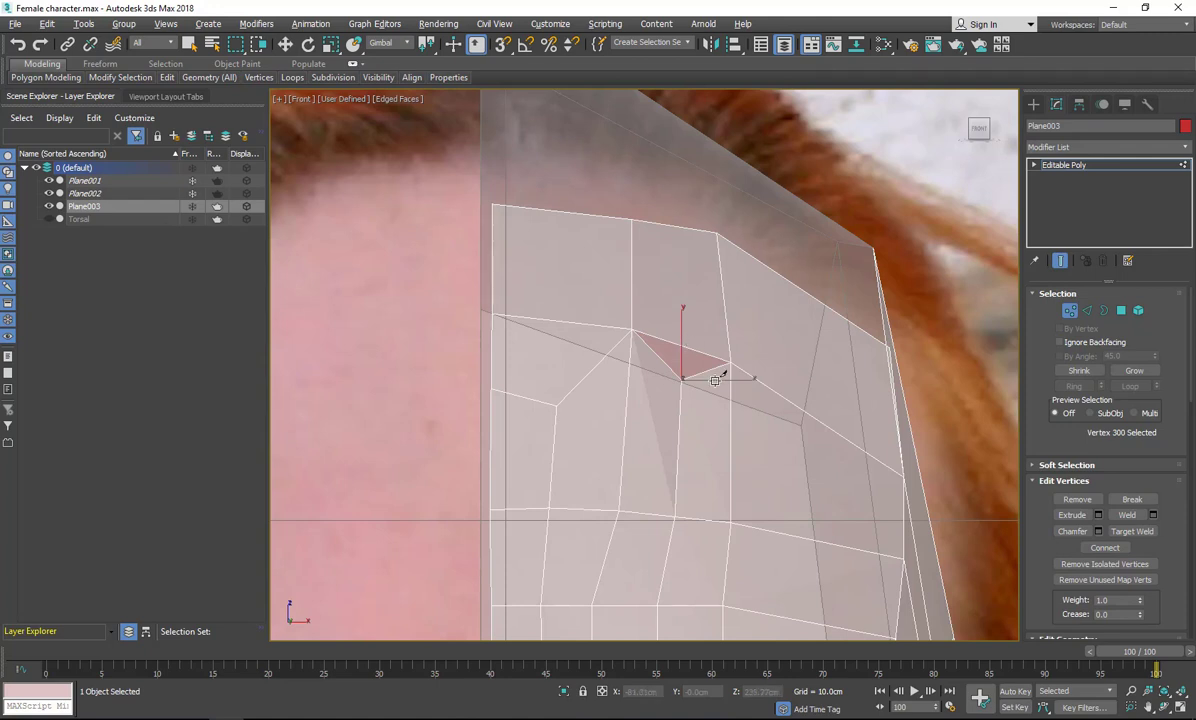
right_click(684, 345)
Cut edges from the seam up through the new forehead faces, across to the centerline and diagonally to the top corner.
click(1087, 310)
click(632, 270)
right_click(720, 459)
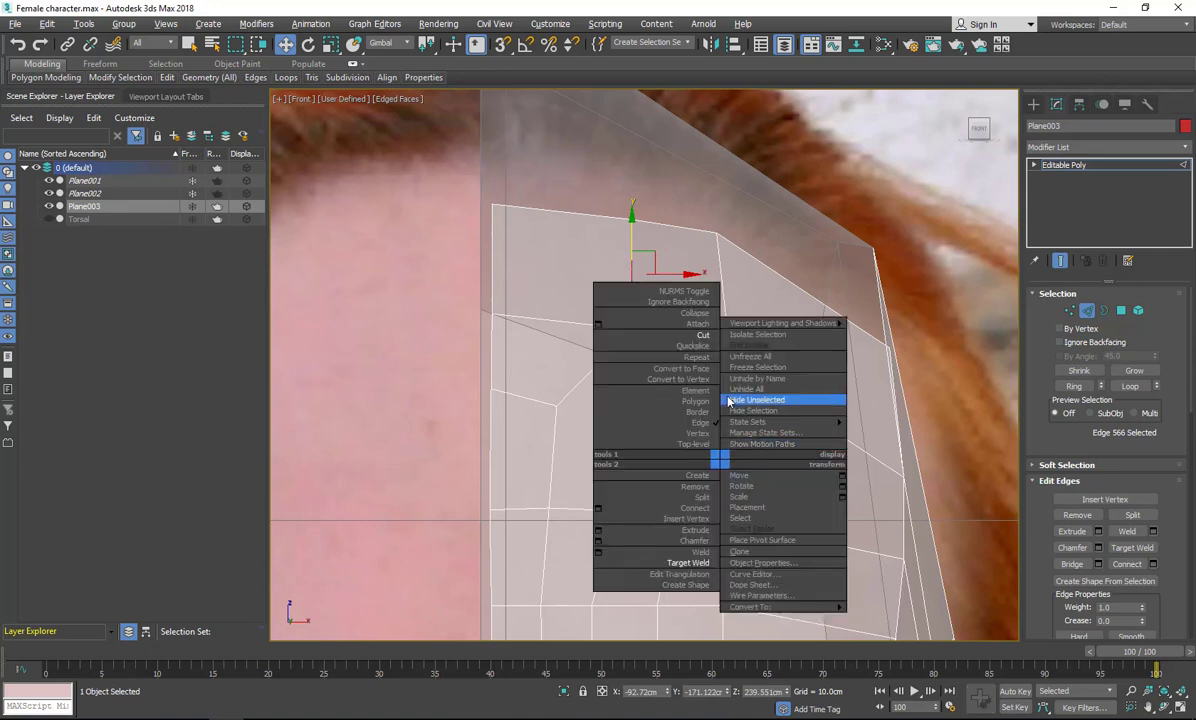
click(688, 344)
click(631, 264)
click(493, 257)
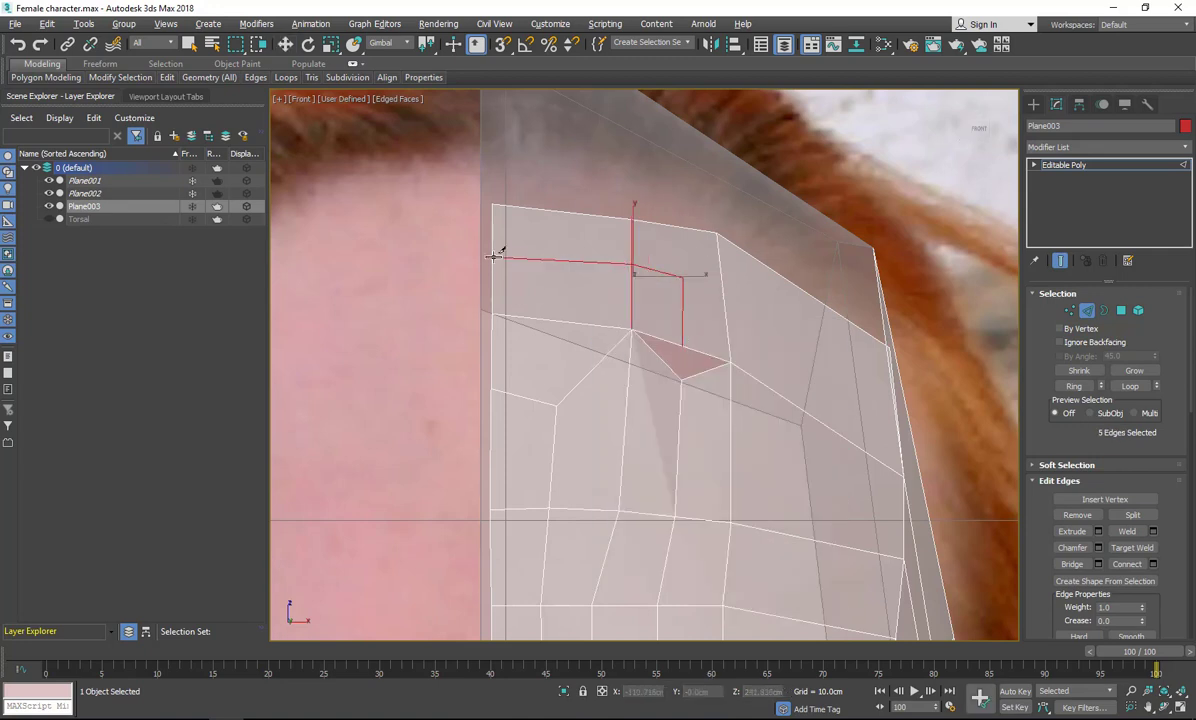
click(681, 275)
right_click(680, 383)
Target-weld the lowered seam vertex to the vertex above it to close the triangular hole, and clear the selection.
right_click(697, 416)
click(654, 519)
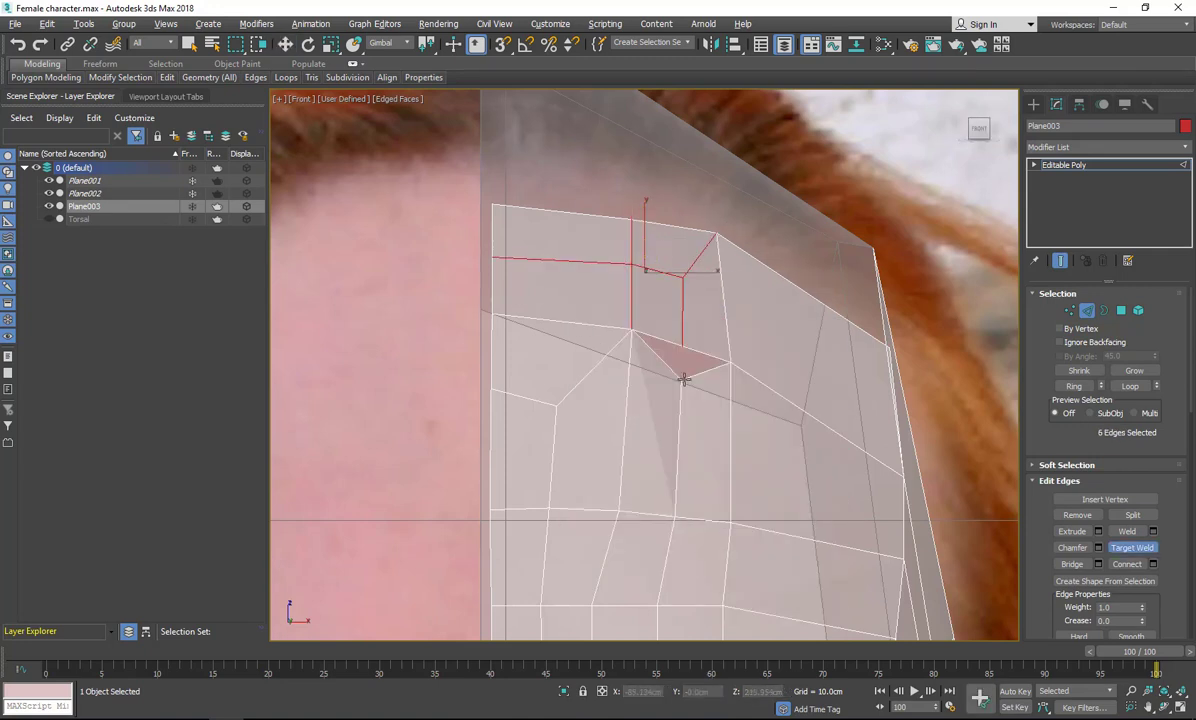
click(683, 378)
click(681, 349)
right_click(698, 435)
click(698, 435)
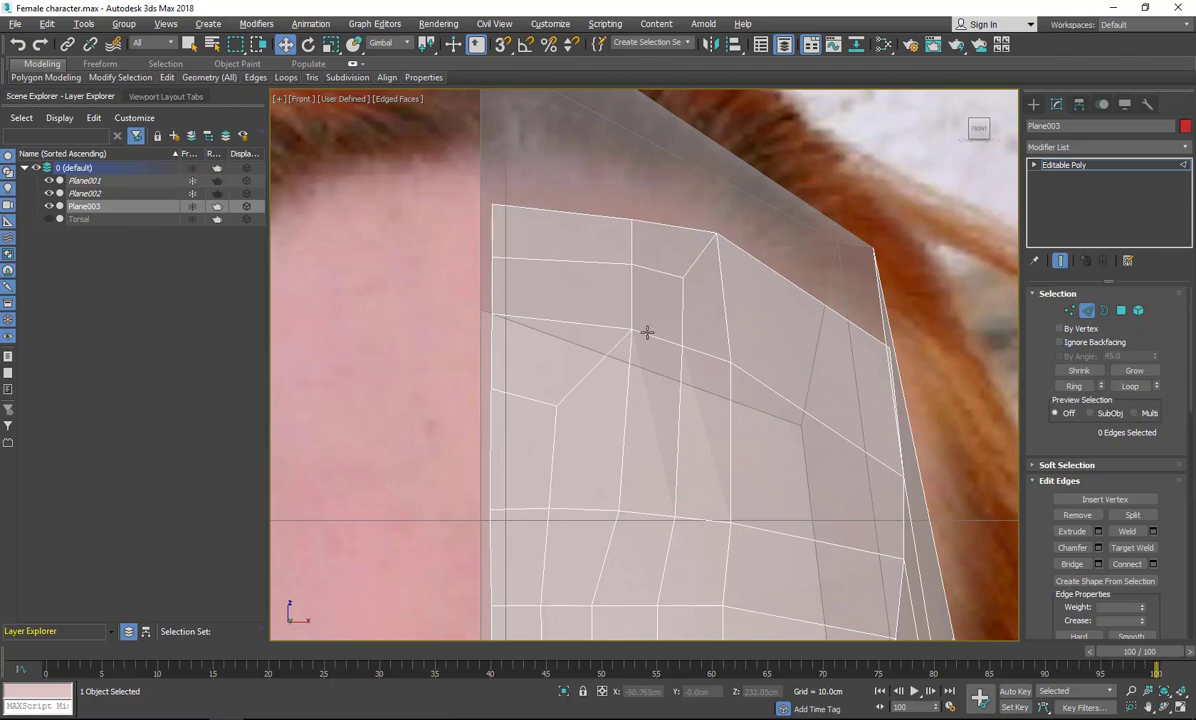
Move the lower forehead's centerline vertices forward in side view to match the profile in the reference photo.
key(alt+w)
middle_click(726, 475)
key(alt+w)
key(ctrl+r)
scroll(463, 305, down, 5)
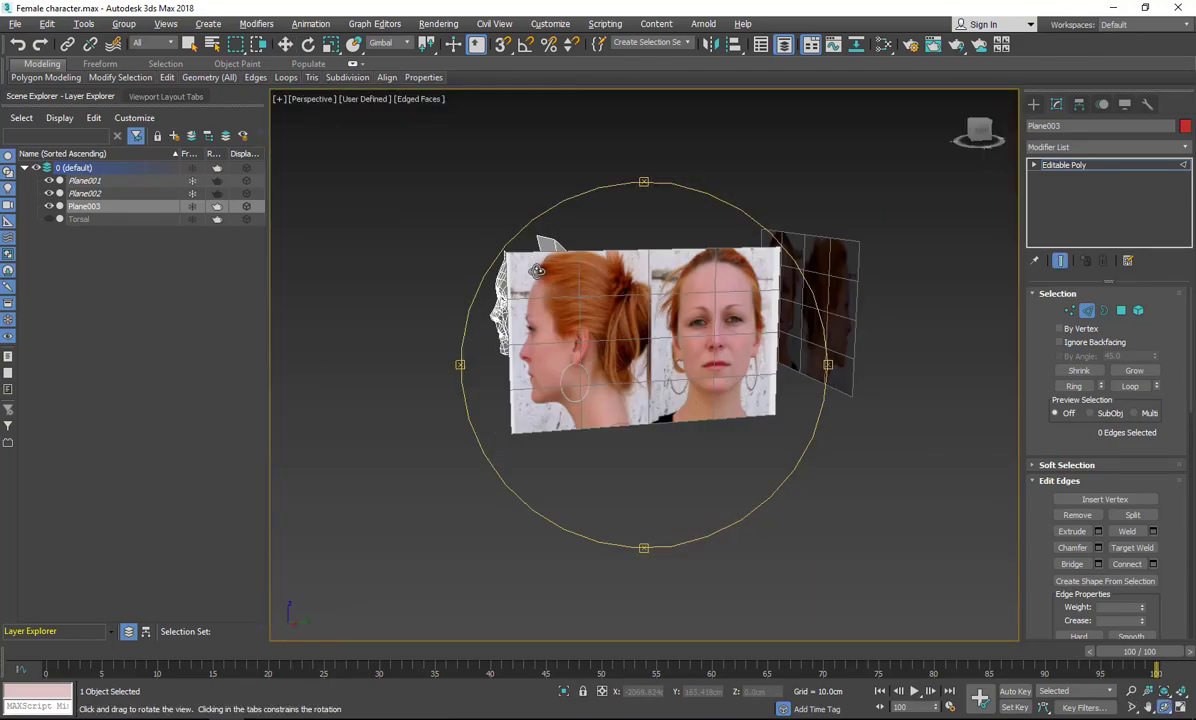
scroll(520, 260, up, 4)
middle_drag(600, 400, 587, 318)
drag(587, 318, 589, 392)
right_click(589, 392)
key(l)
scroll(507, 499, down, 4)
scroll(507, 499, up, 4)
middle_drag(640, 260, 542, 445)
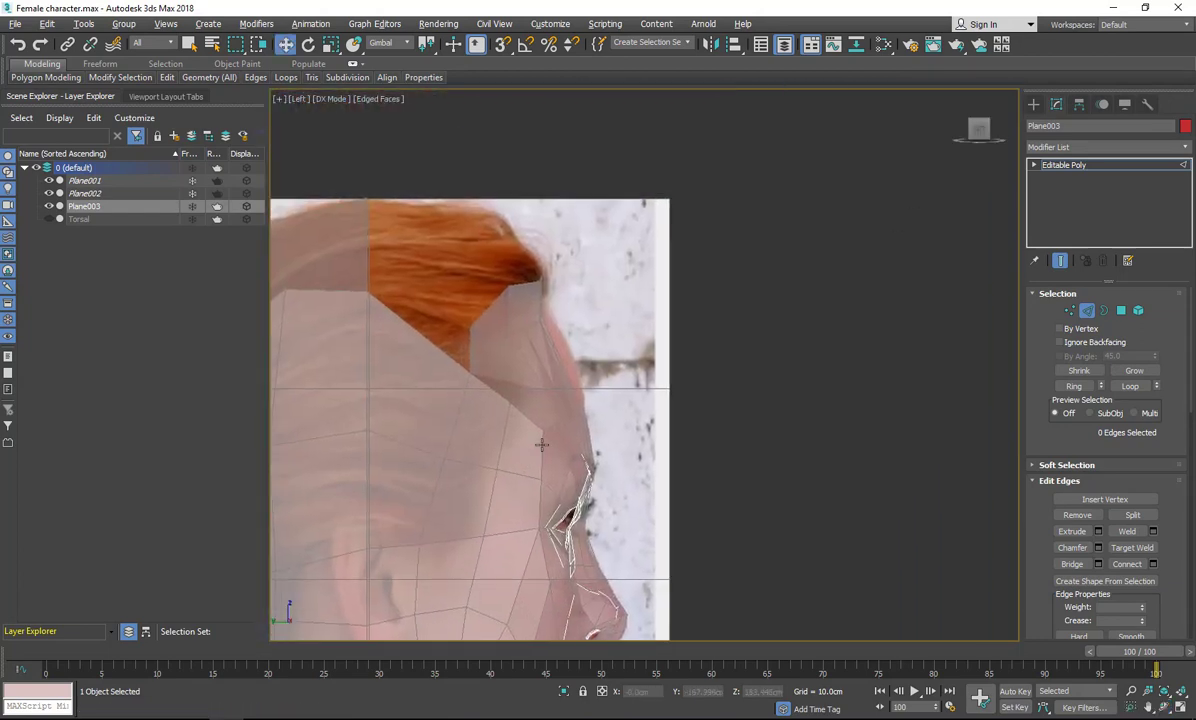
scroll(550, 425, up, 3)
click(1069, 310)
middle_drag(502, 305, 561, 247)
drag(652, 300, 641, 277)
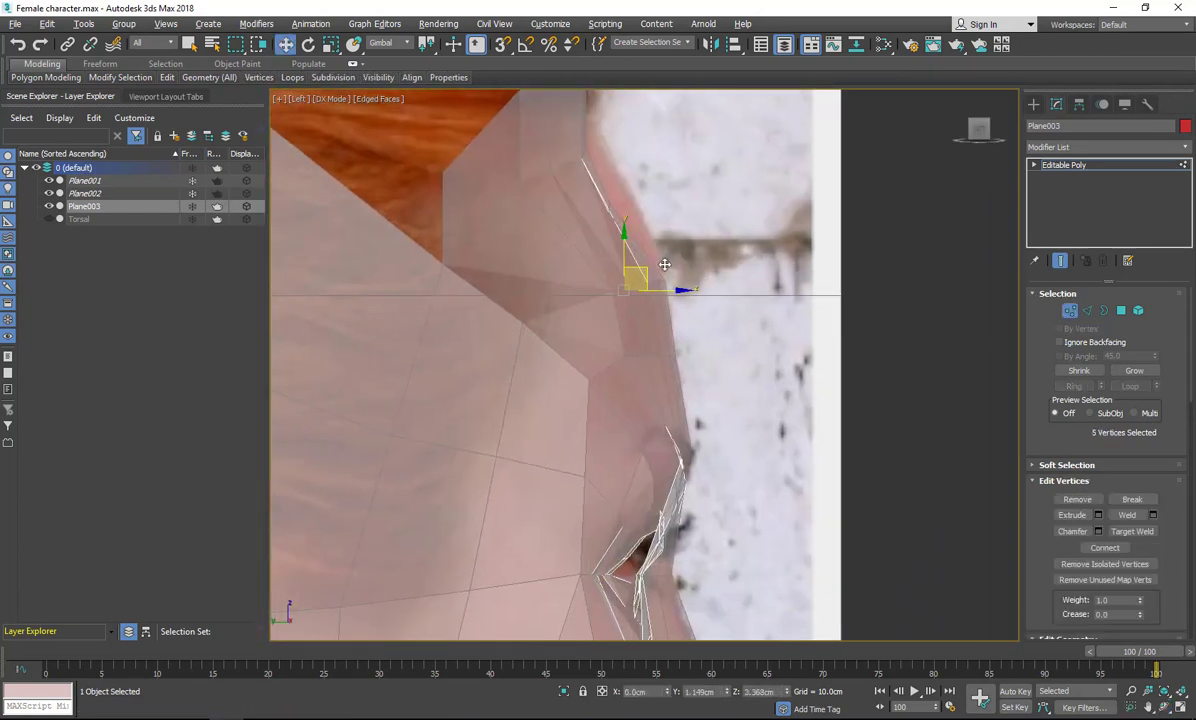
click(706, 280)
Reposition the upper forehead's centerline vertices in side view along the photo's forehead curve.
key(alt+w)
click(1069, 310)
key(alt+x)
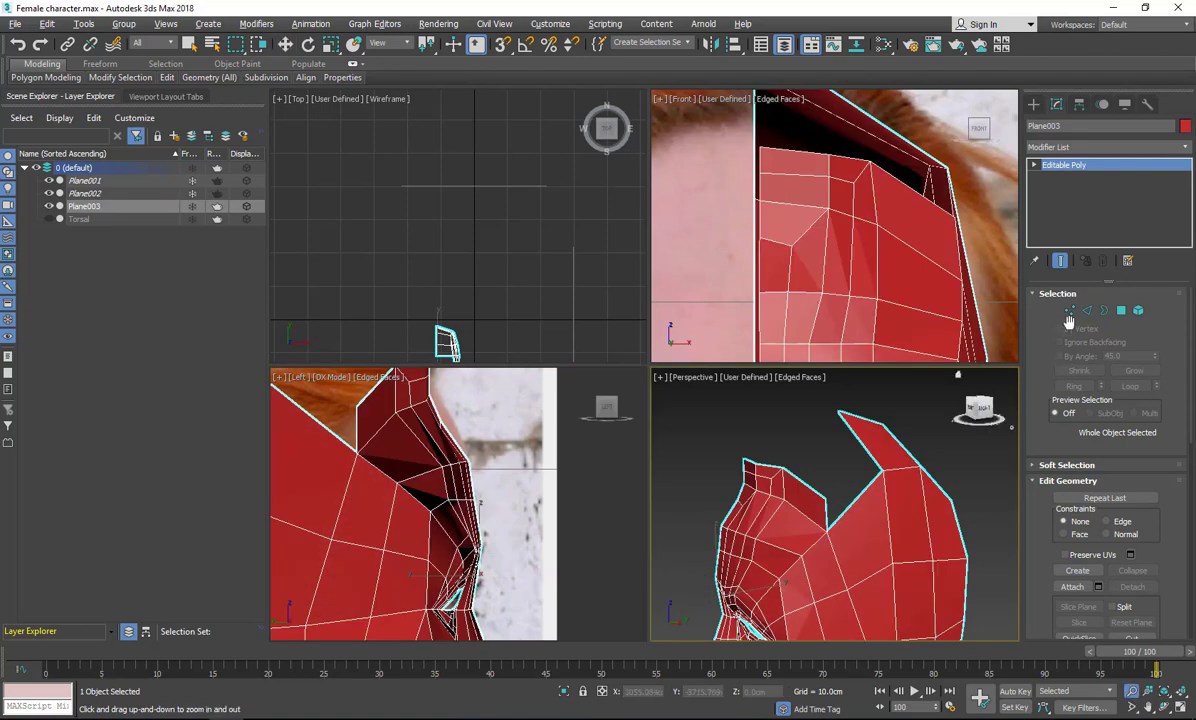
key(alt+x)
right_click(540, 420)
scroll(540, 415, down, 5)
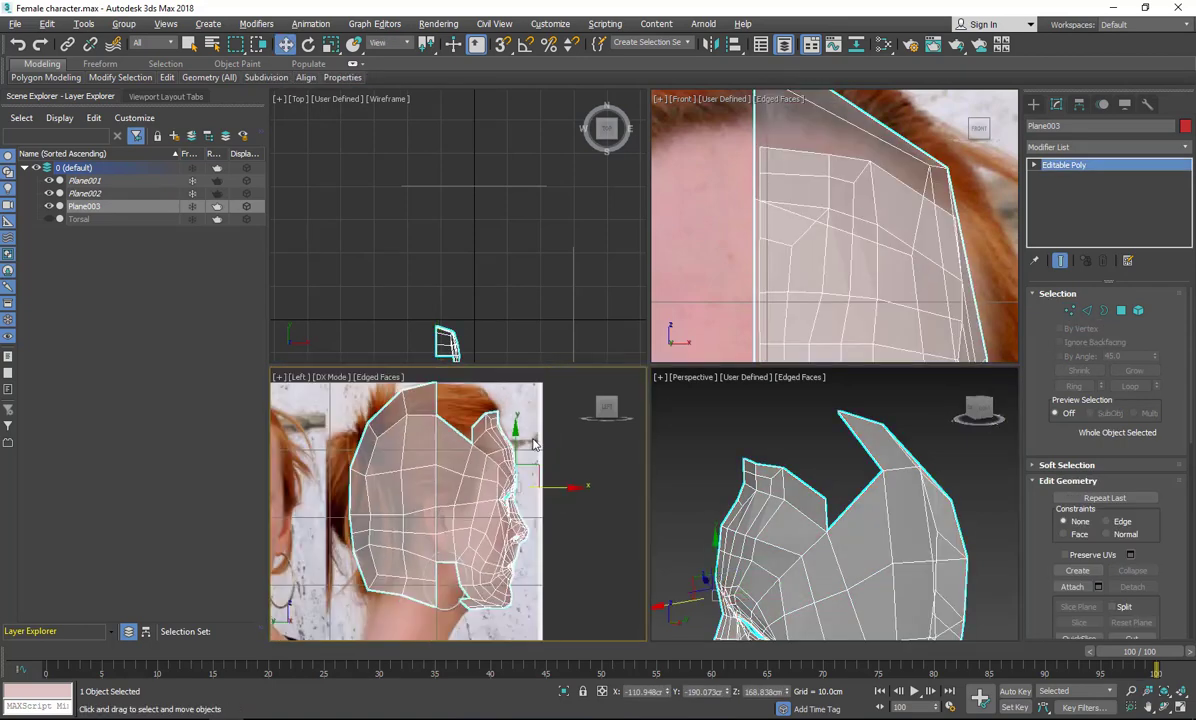
key(alt+w)
click(1069, 310)
scroll(820, 252, up, 5)
middle_drag(564, 102, 650, 268)
drag(561, 255, 583, 279)
drag(590, 255, 646, 316)
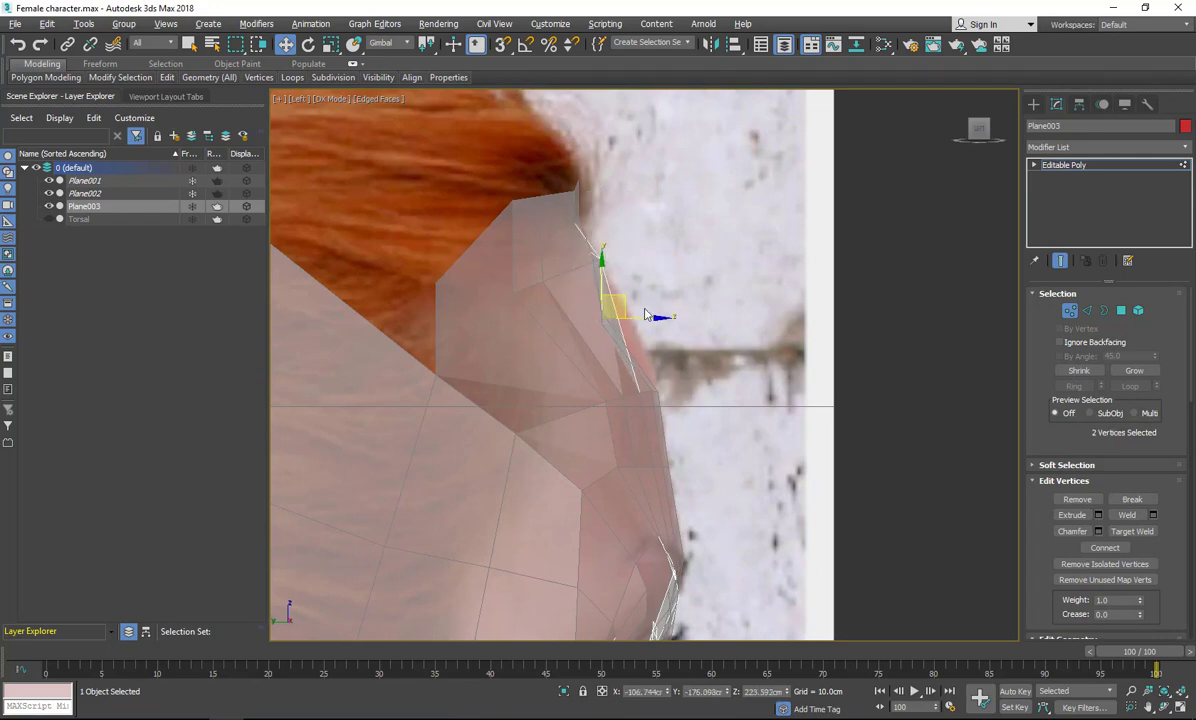
click(605, 254)
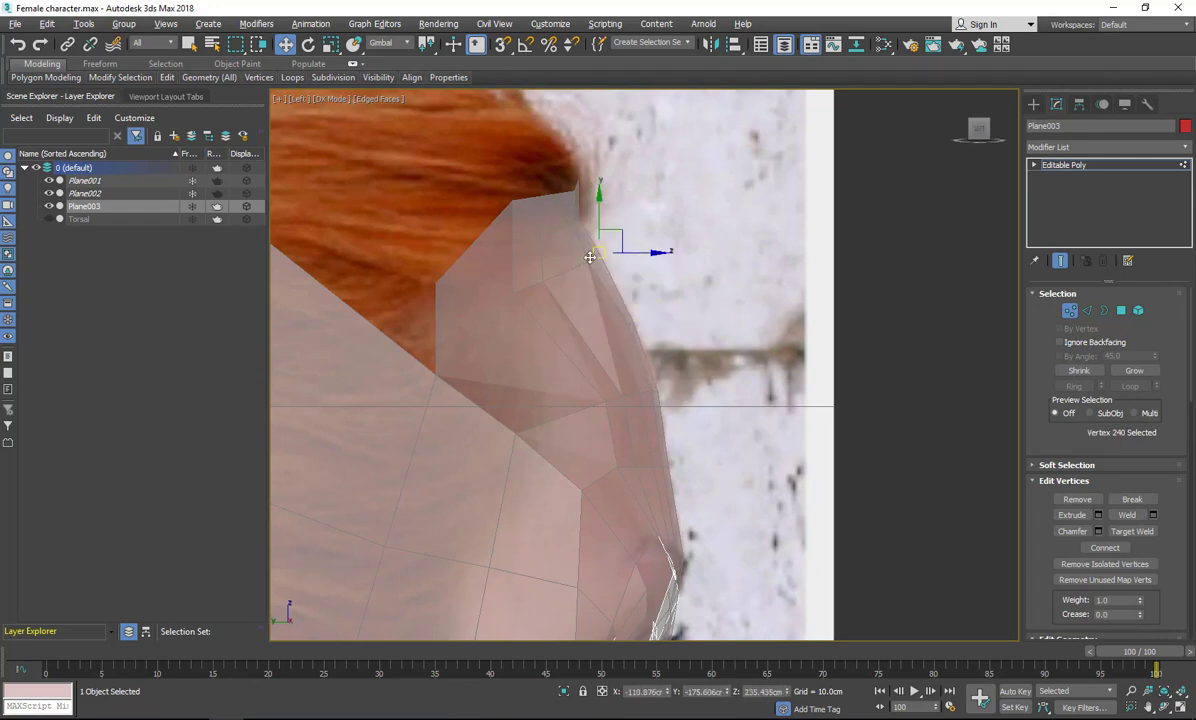
Adjust the vertices along the forehead's top edge and just behind the profile to round the shape towards the hairline.
drag(544, 283, 565, 275)
drag(514, 181, 488, 208)
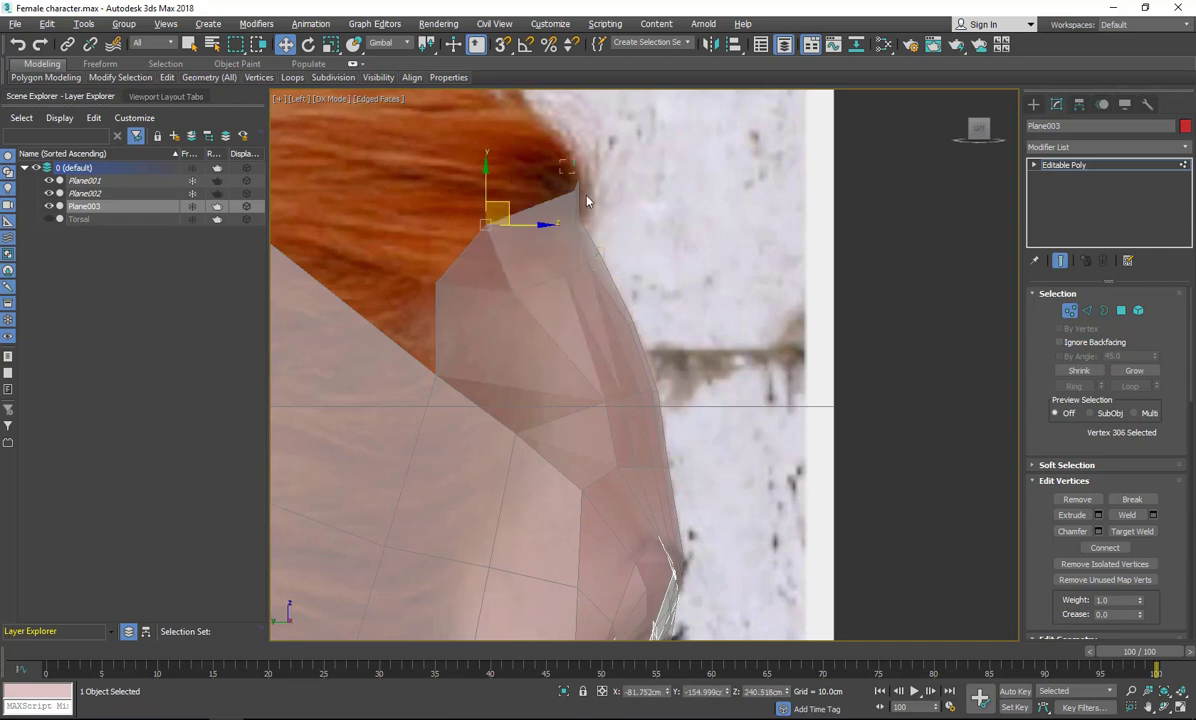
drag(589, 201, 568, 178)
drag(597, 179, 561, 169)
drag(565, 208, 545, 183)
click(539, 186)
Lower the forehead's outer upper corner vertex towards the front edge of the back-of-head shell.
scroll(500, 300, down, 2)
middle_drag(474, 286, 474, 261)
click(498, 283)
drag(516, 260, 498, 274)
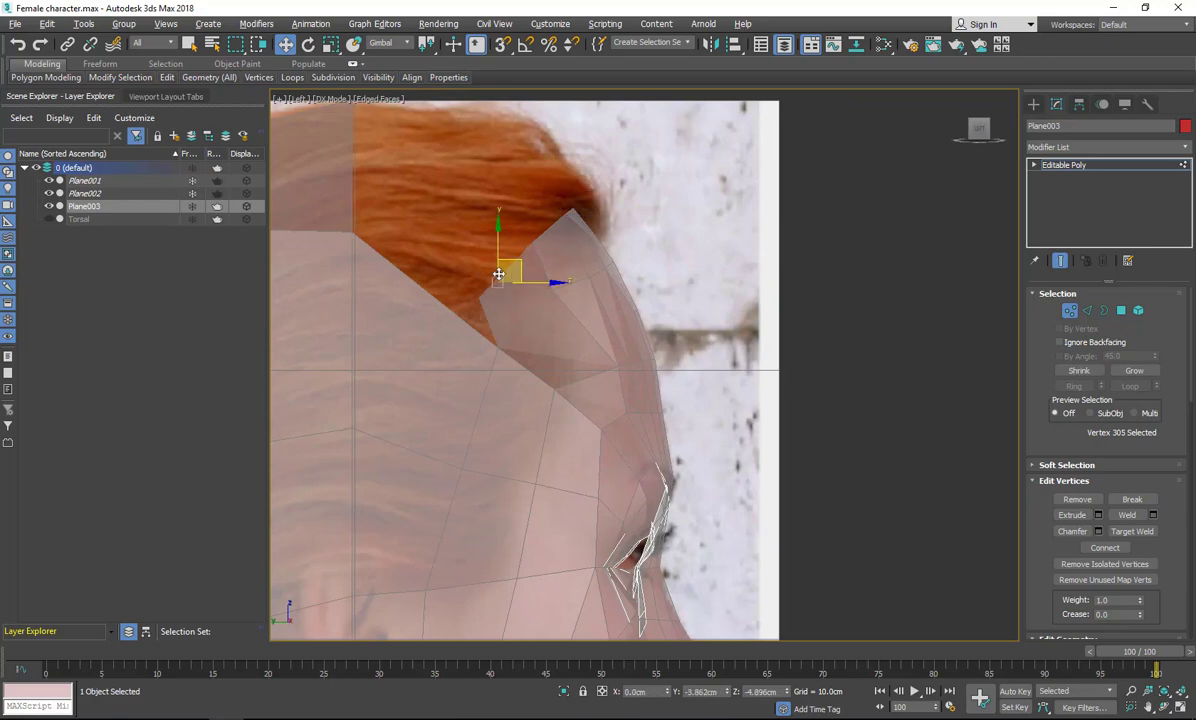
scroll(497, 264, down, 3)
scroll(497, 262, up, 2)
Extrude the three open edges along the forehead's top back to the crown and rotate them to line up with the shell.
key(t)
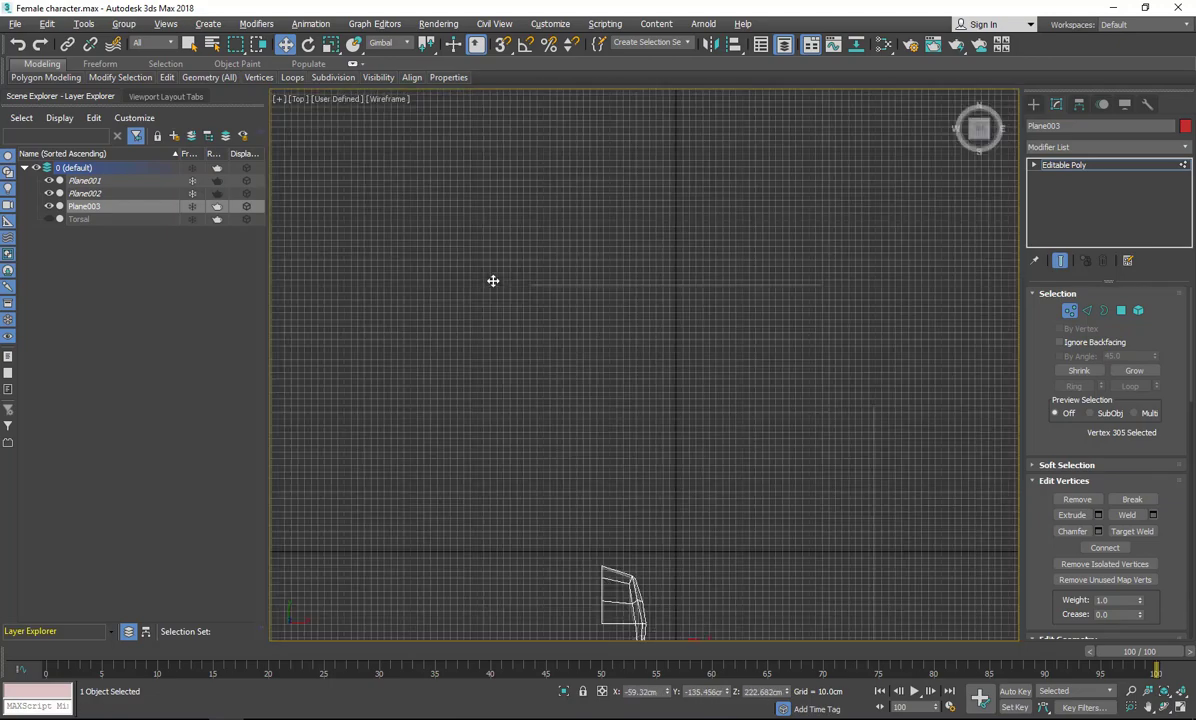
key(alt+w)
alt+right_click(675, 512)
key(alt+w)
click(1164, 707)
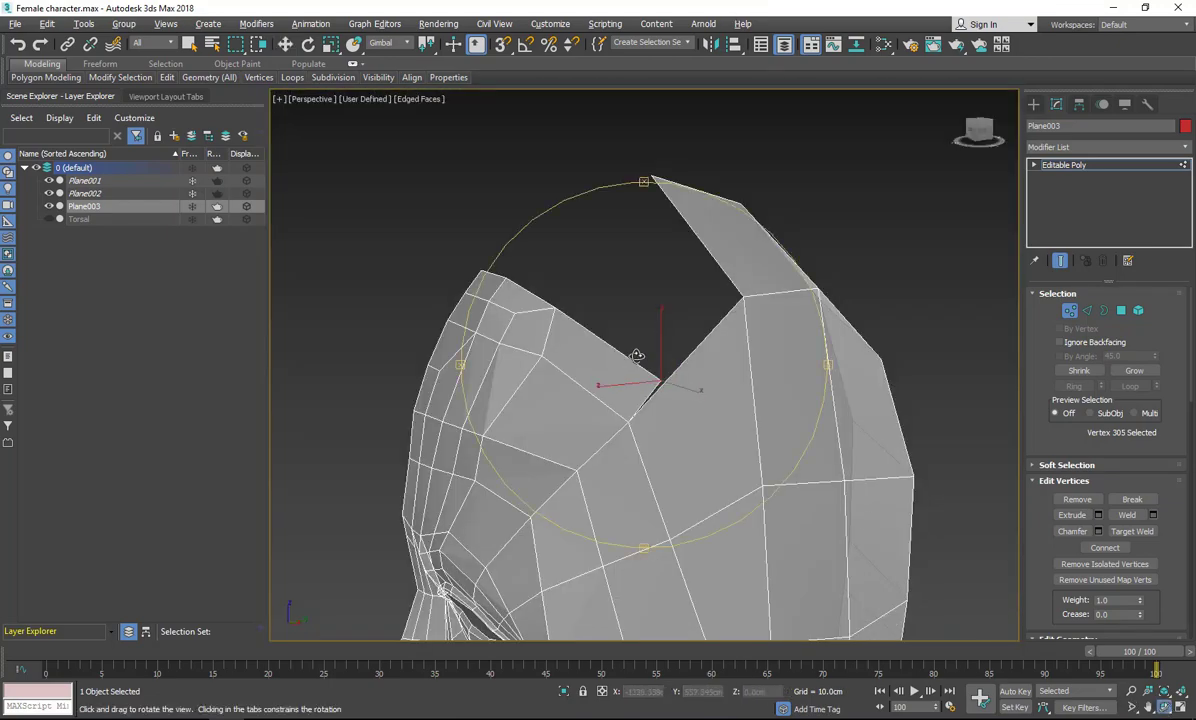
drag(638, 355, 655, 315)
right_click(655, 315)
click(1087, 310)
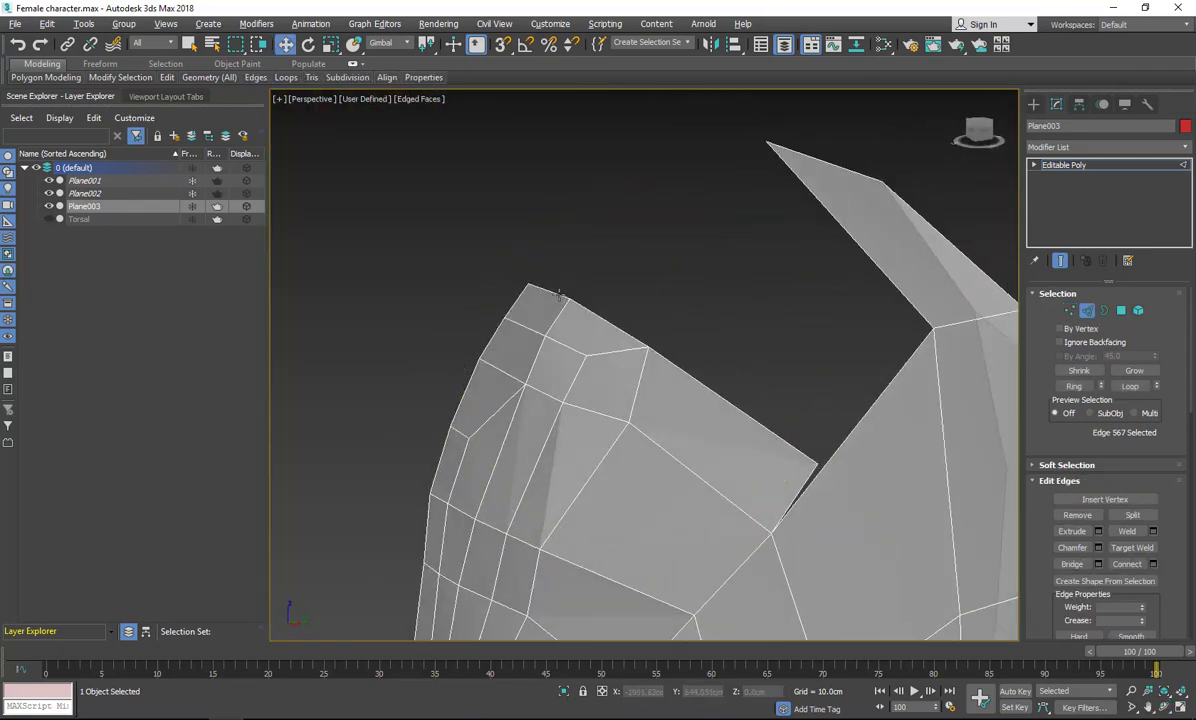
double_click(546, 290)
ctrl+click(698, 381)
key(alt+w)
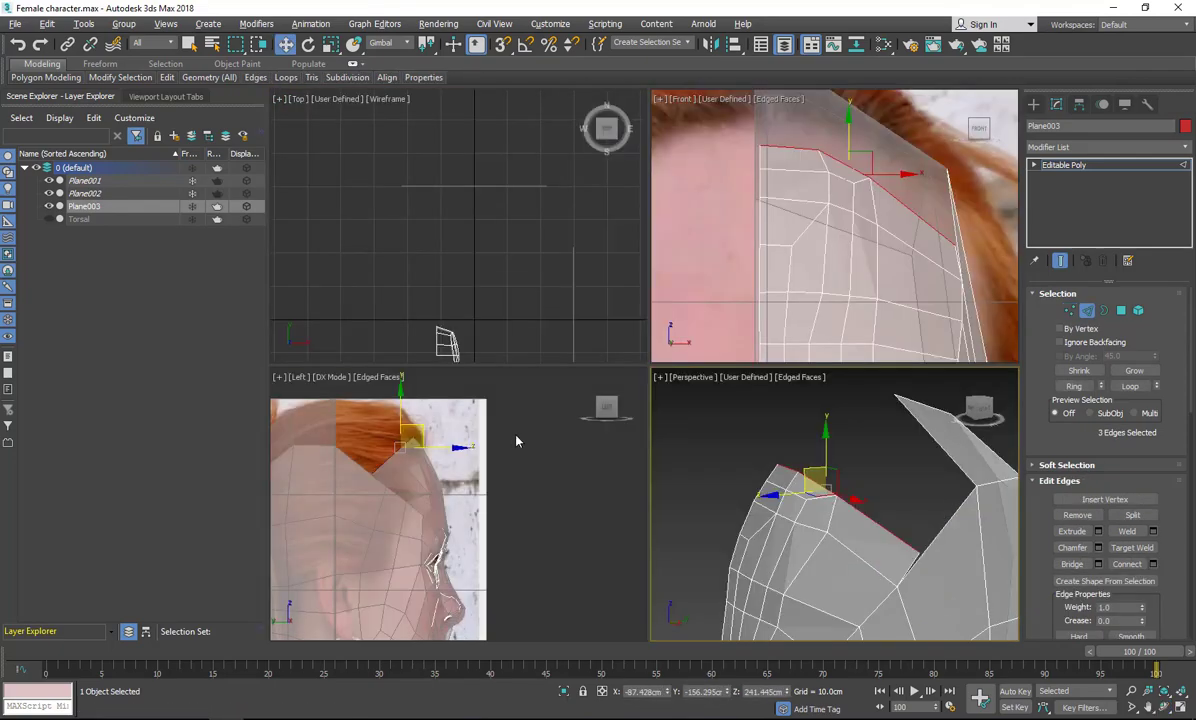
key(alt+w)
click(309, 45)
drag(499, 134, 476, 106)
click(286, 44)
drag(466, 170, 419, 166)
key(alt+w)
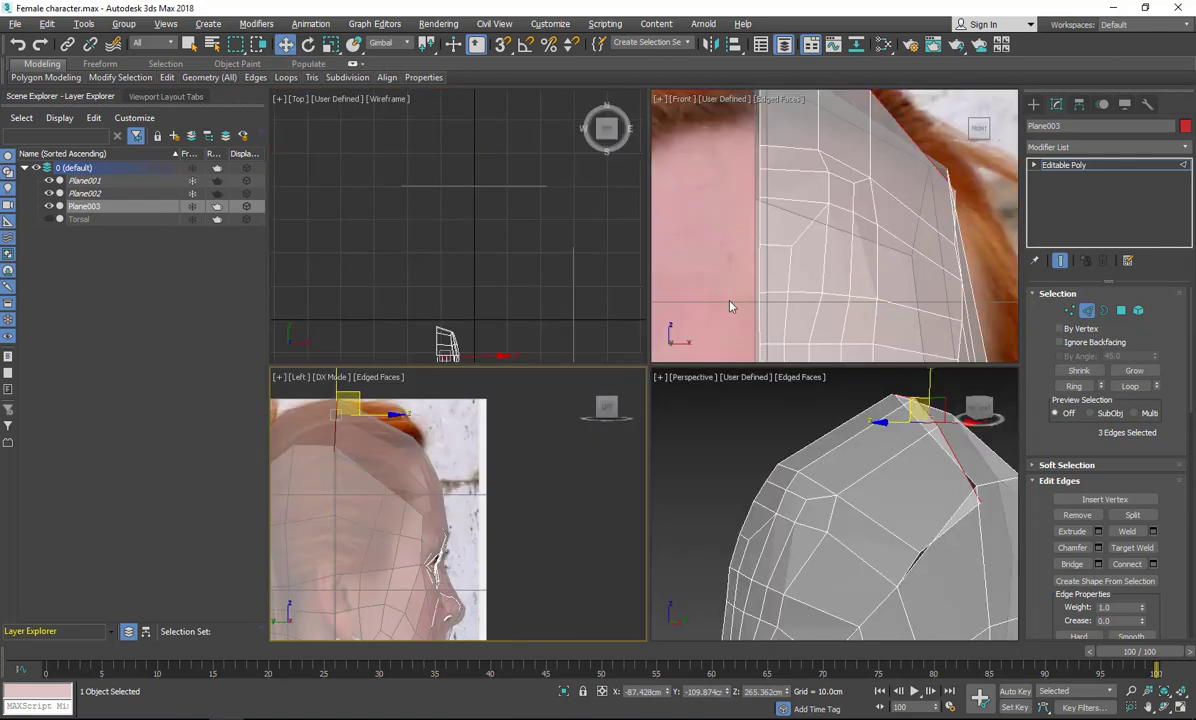
Target-weld the outer corner vertex of the extruded strip to the adjacent shell vertex.
right_click(880, 412)
key(alt+w)
key(1)
right_click(928, 408)
click(895, 496)
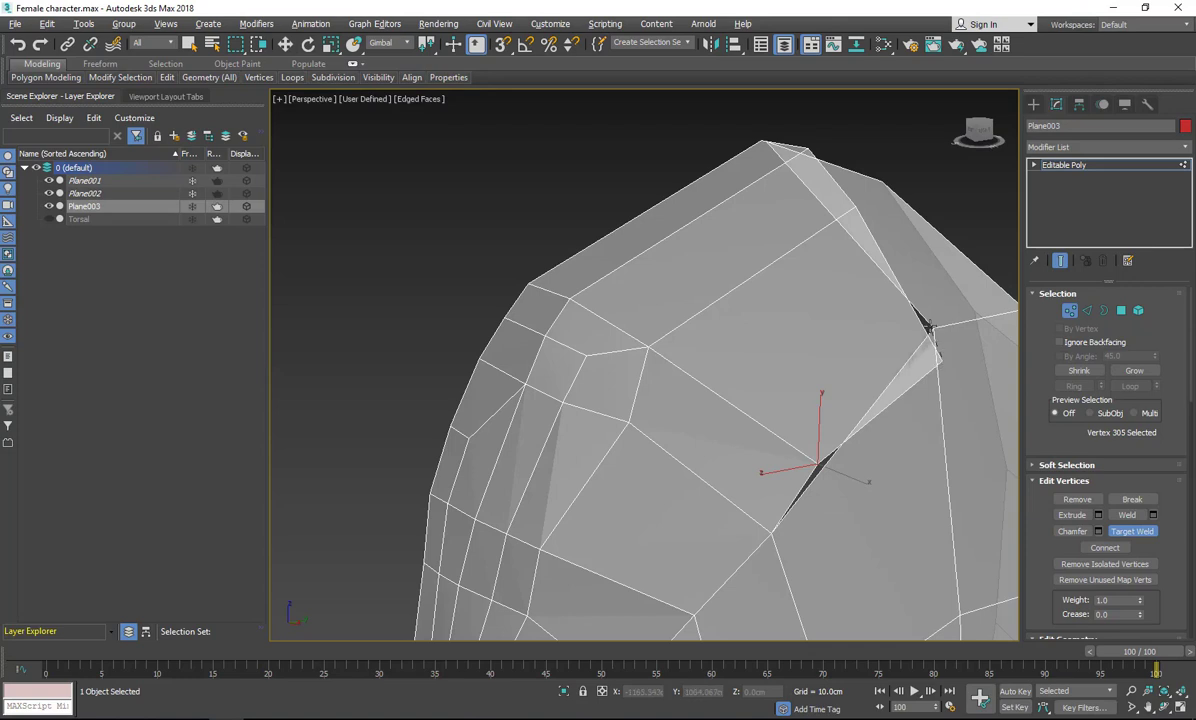
click(931, 327)
right_click(777, 325)
Pull the three remaining vertices of the strip's rear edge forward from the crown and clear the selection.
click(1072, 310)
key(1)
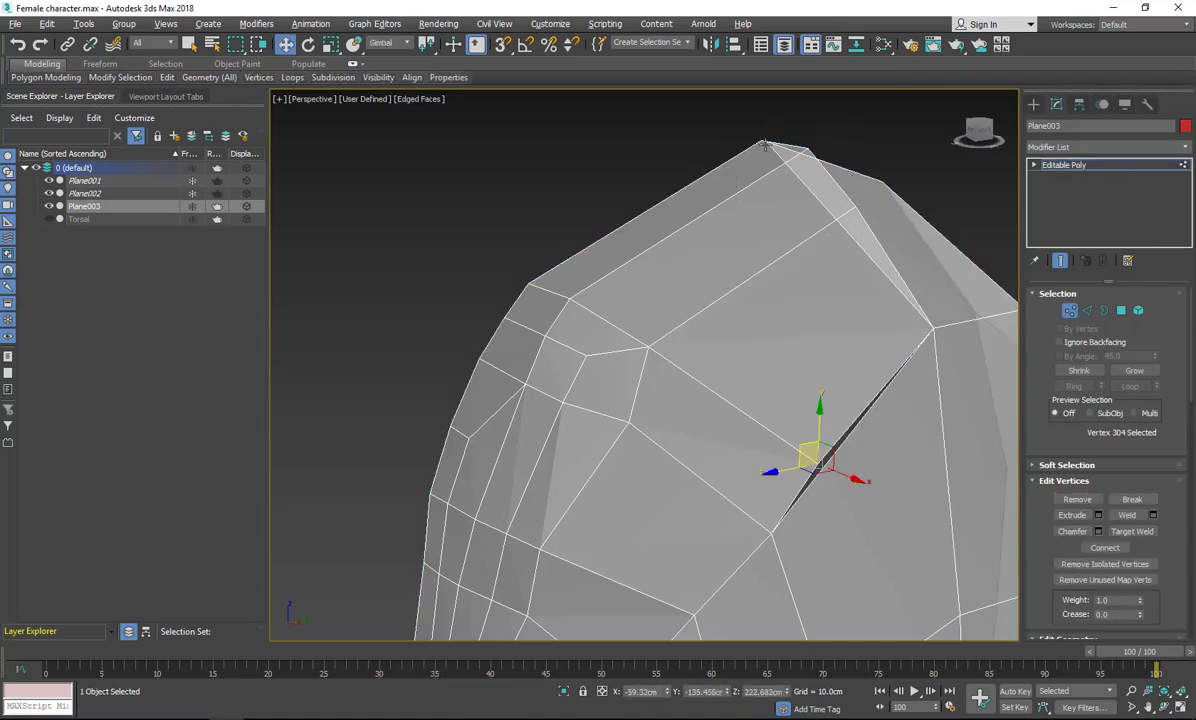
click(762, 141)
ctrl+click(809, 149)
ctrl+click(855, 208)
key(alt+w)
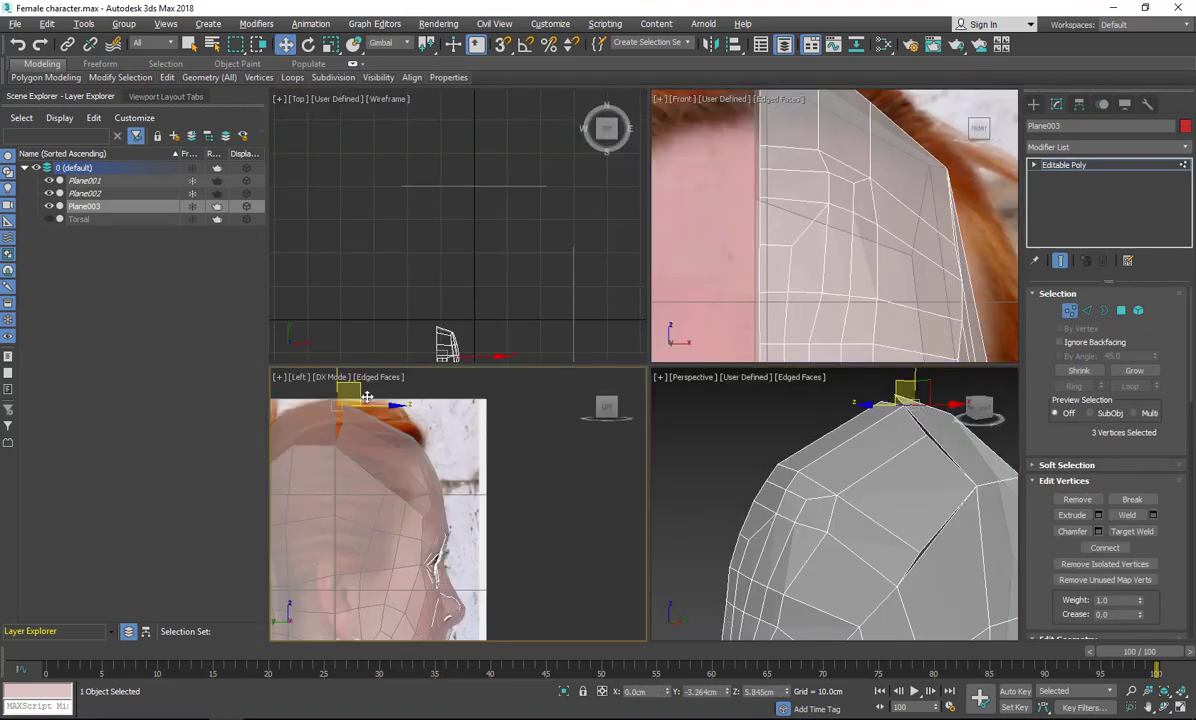
drag(362, 391, 405, 408)
click(862, 489)
Bridge the strip's outer rear edge to the open front edge of the shell at the crown.
key(alt+w)
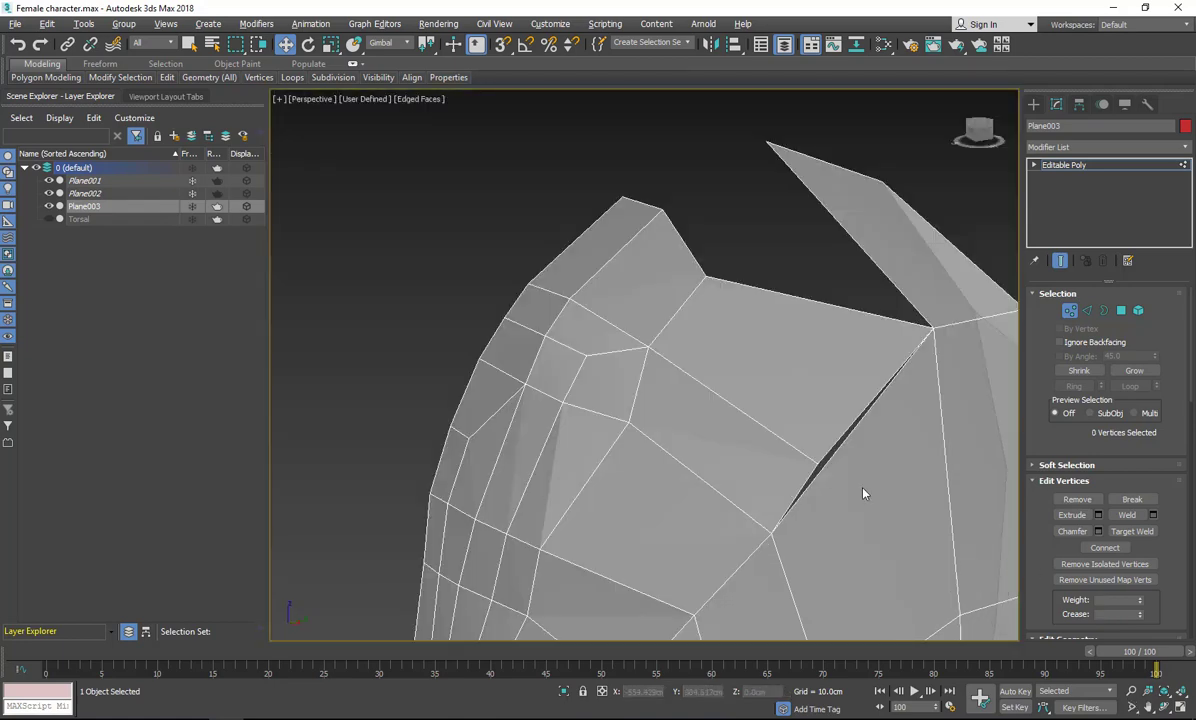
click(1164, 706)
drag(585, 292, 785, 365)
right_click(785, 365)
key(2)
click(770, 344)
ctrl+click(735, 173)
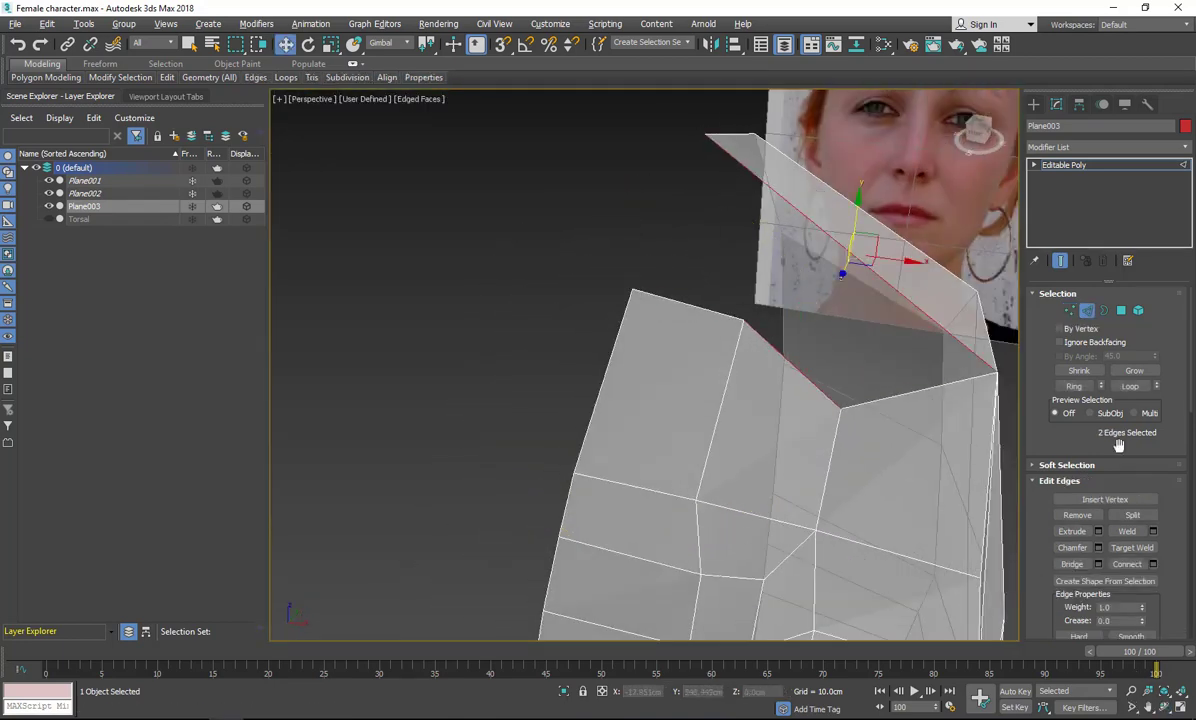
click(1073, 566)
scroll(765, 383, down, 3)
Isolate the head mesh and connect a ring of edges to add a vertical loop down the side of the head.
key(ctrl+r)
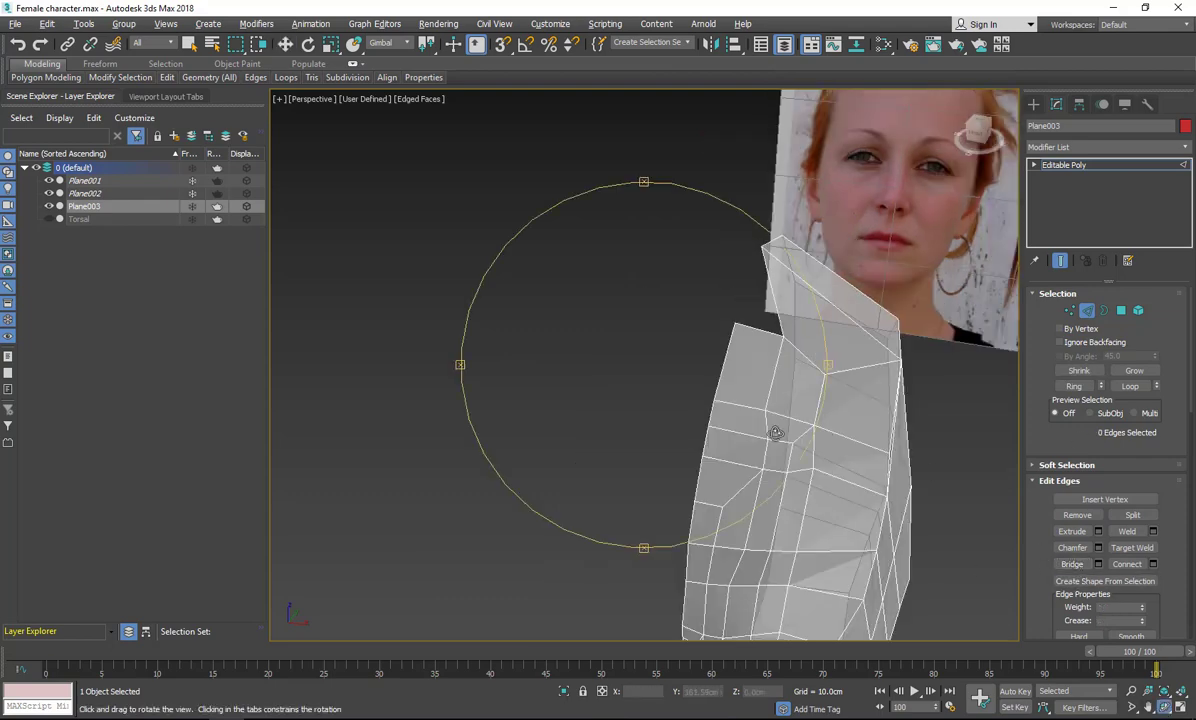
drag(765, 383, 678, 304)
click(563, 691)
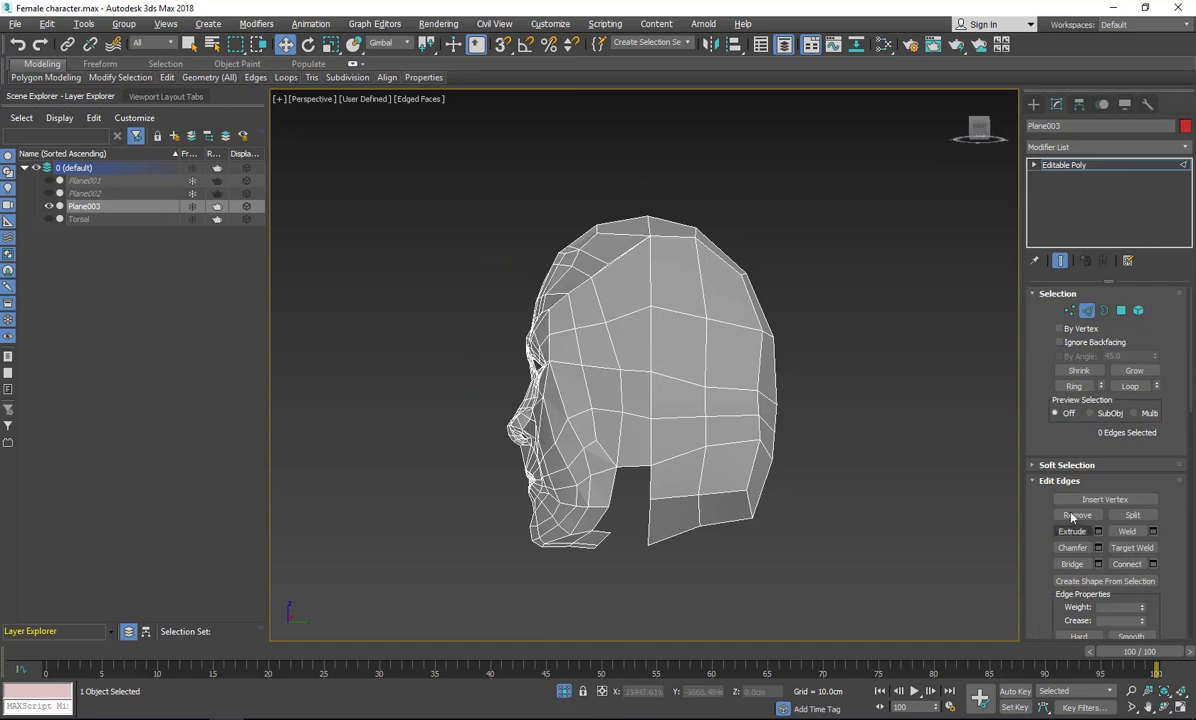
double_click(650, 324)
scroll(621, 258, up, 5)
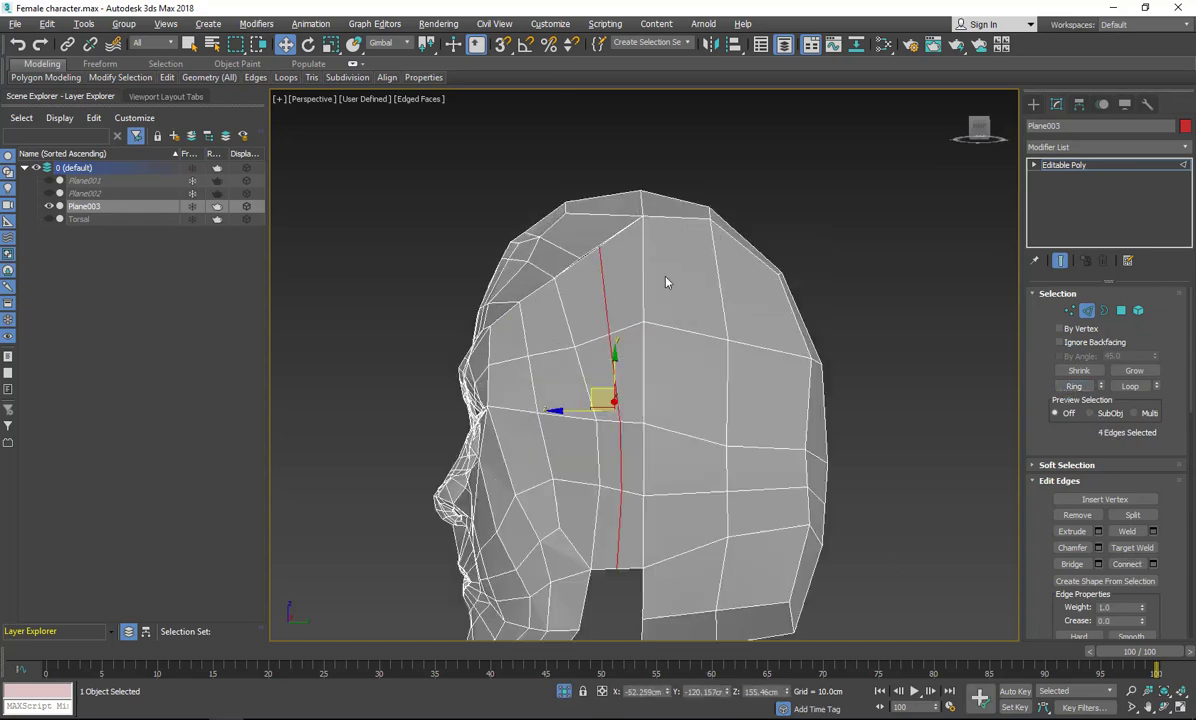
Target-weld the open vertices along the forehead and side seam to close the narrow gap.
key(1)
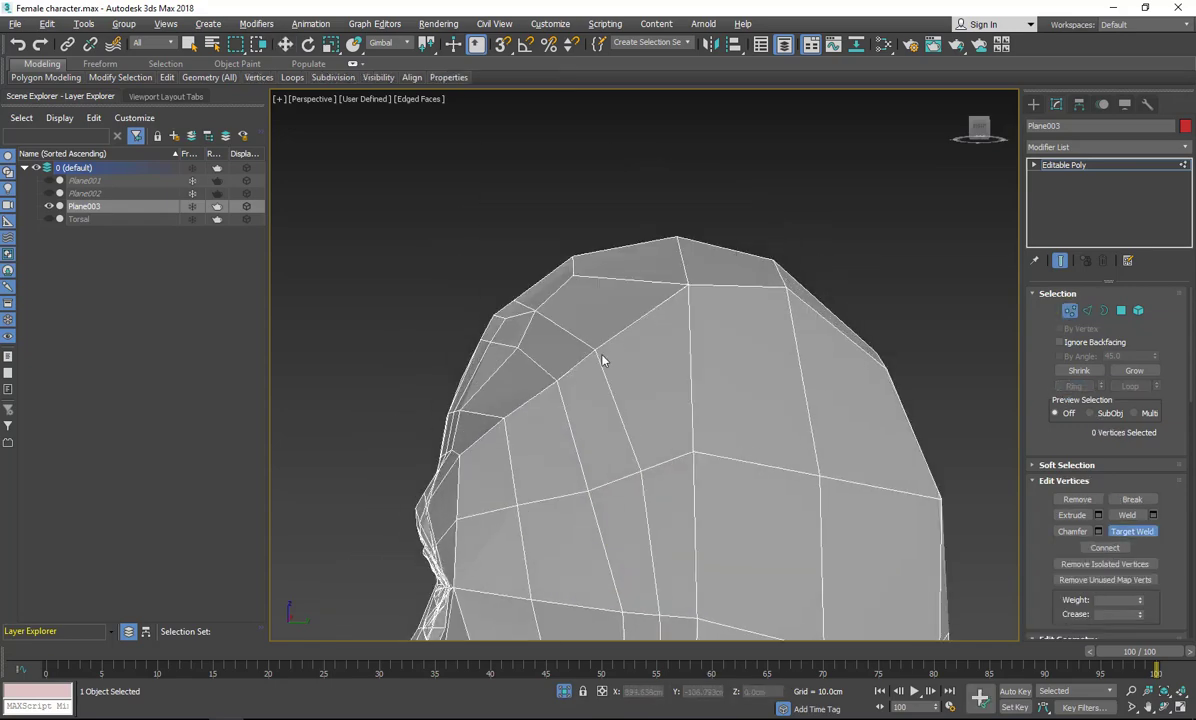
mouse_move(603, 355)
alt+middle_down()
mouse_move(622, 310)
mouse_move(649, 342)
mouse_move(602, 338)
alt+middle_up()
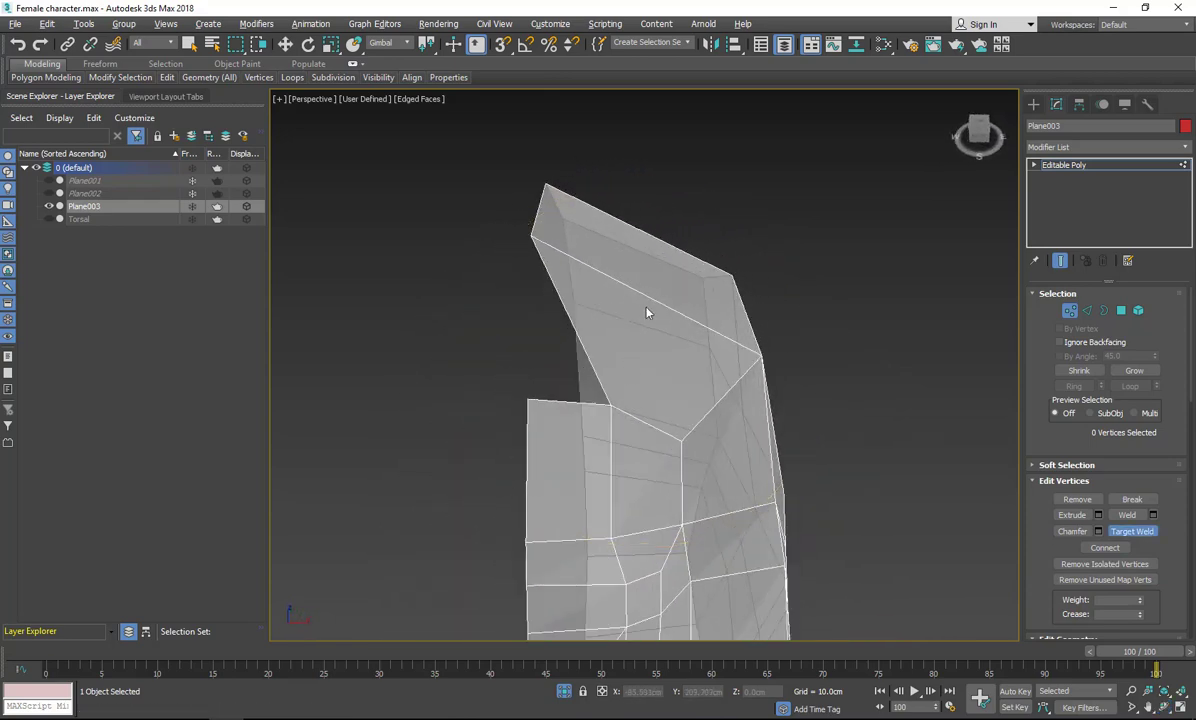
click(1166, 707)
drag(740, 380, 660, 387)
right_click(577, 357)
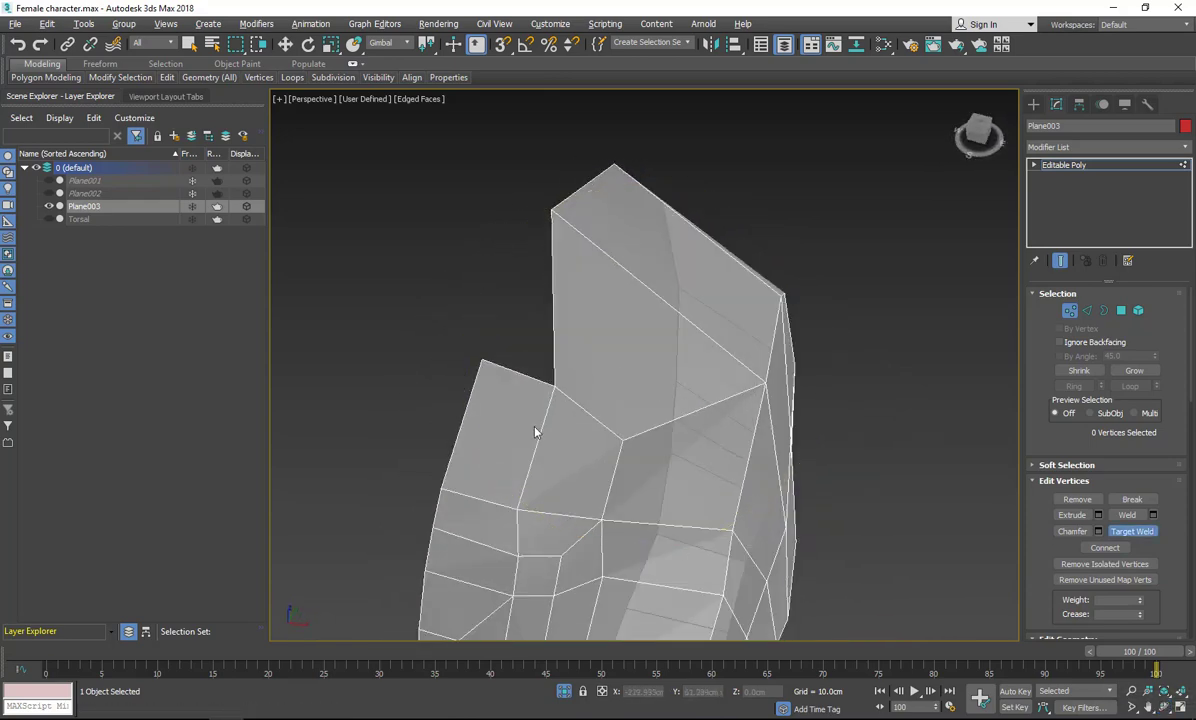
Cut edges from the notch corner into the bridged crown face, across to its inner border and over to the side vertex.
right_click(533, 430)
right_click(532, 429)
click(507, 305)
click(556, 384)
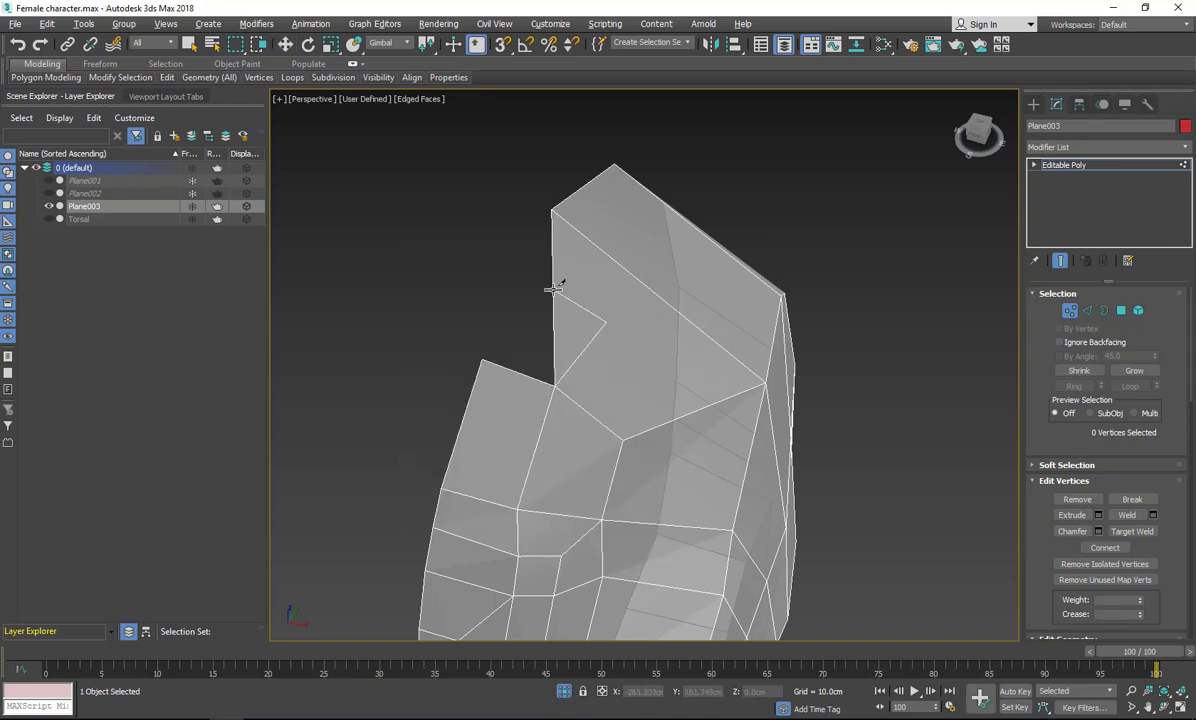
key(1)
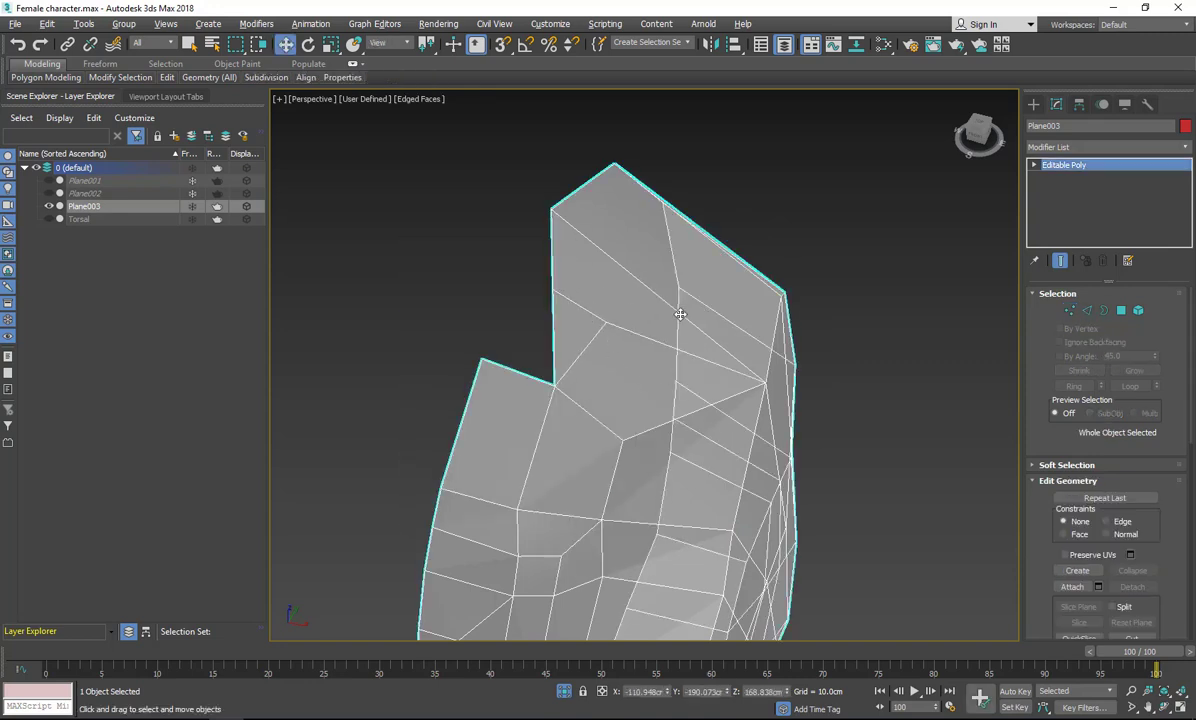
Move the new border vertex in top view onto the head's centerline and back towards the crown.
key(1)
click(554, 289)
key(alt+w)
right_click(464, 291)
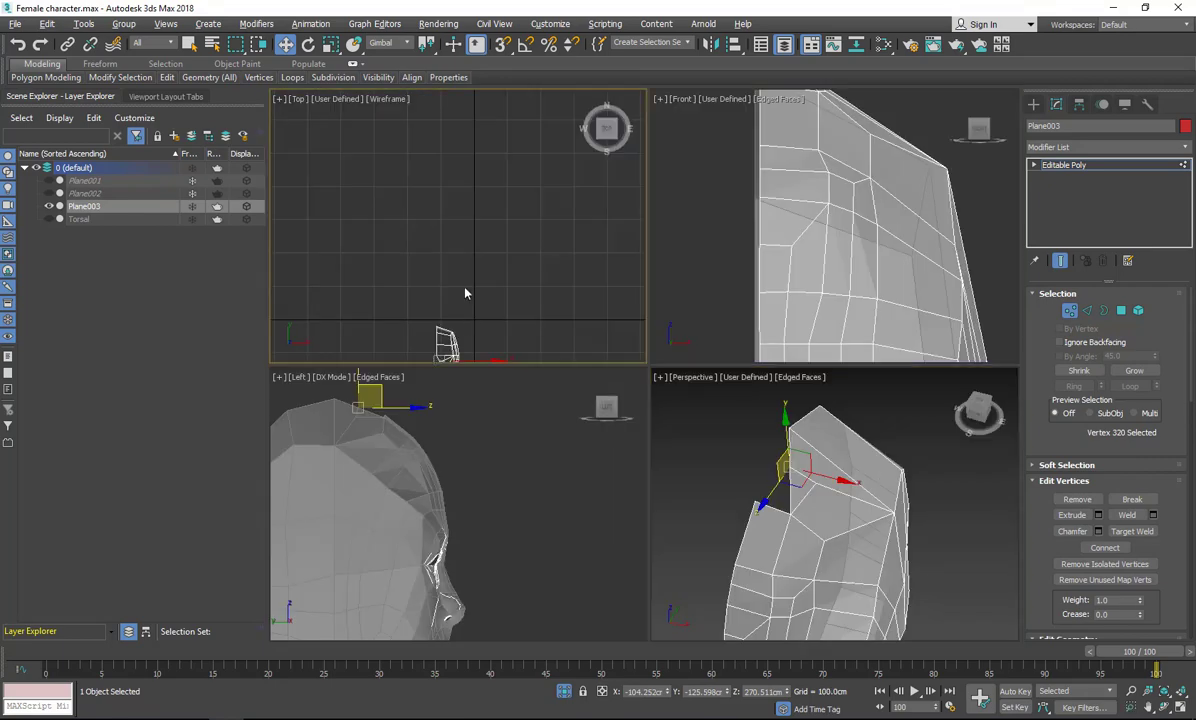
key(alt+w)
middle_drag(636, 600, 651, 347)
scroll(649, 348, up, 10)
drag(505, 277, 458, 274)
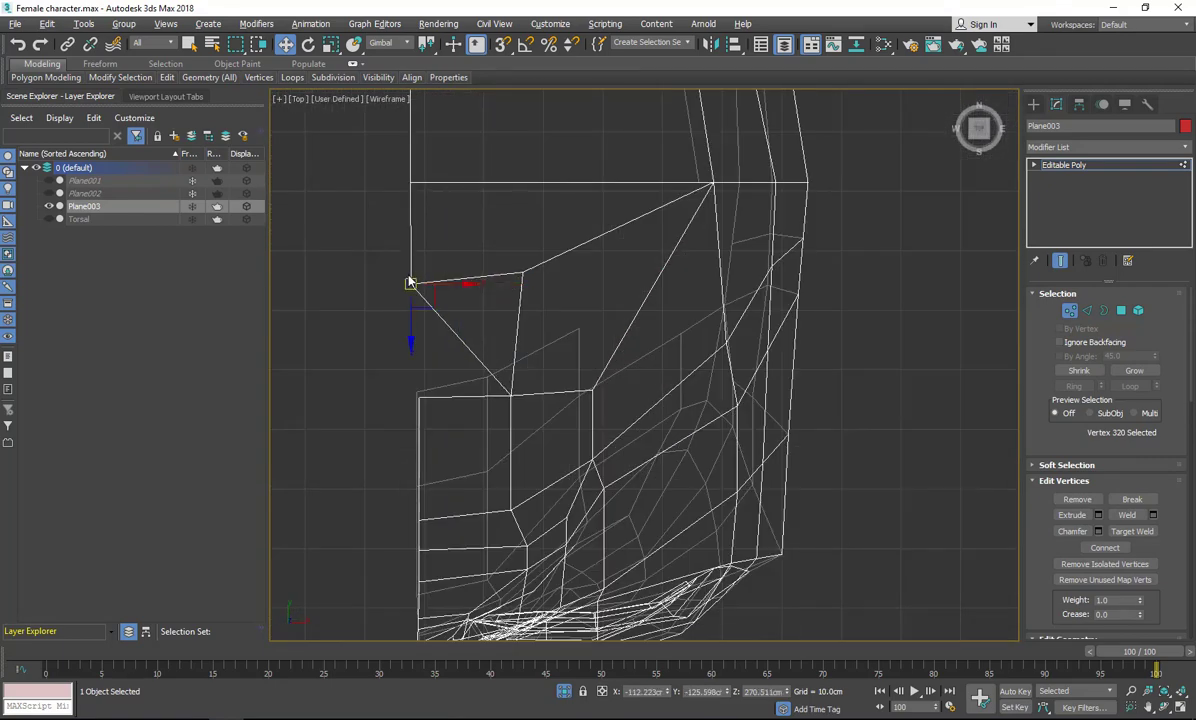
drag(411, 336, 412, 302)
Delete the triangular face beside the centerline and bridge the two facing edges across the remaining gap.
key(4)
click(486, 315)
key(Delete)
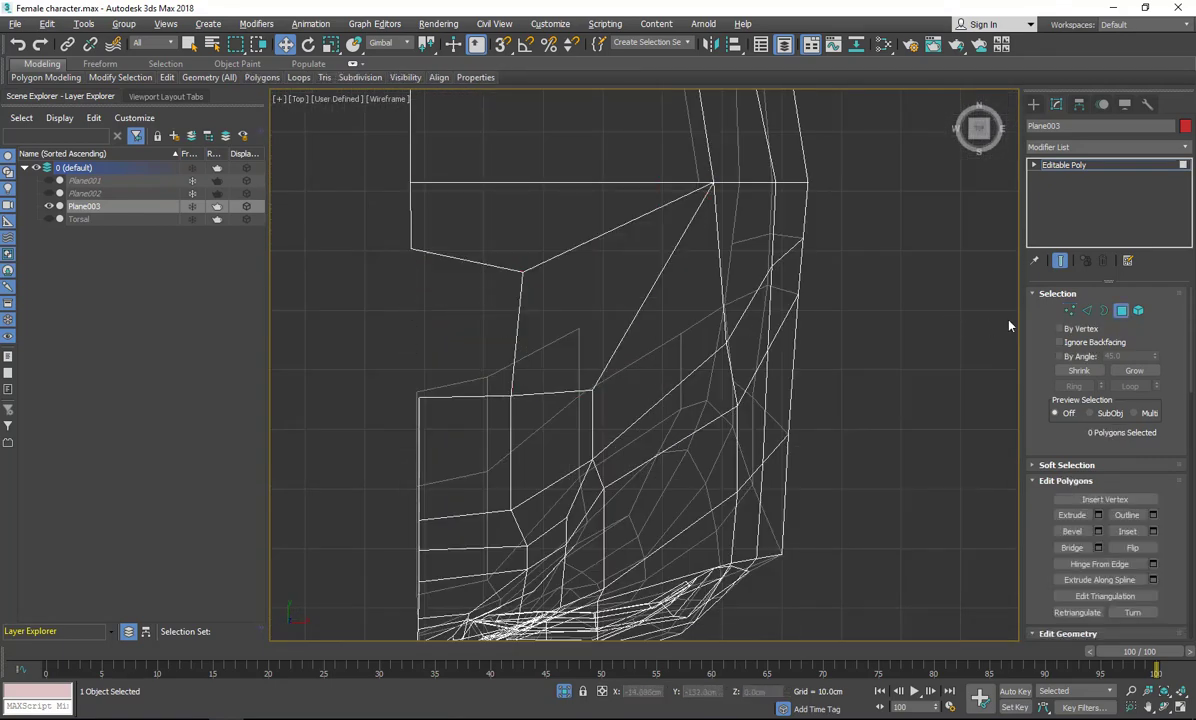
key(2)
click(467, 262)
ctrl+click(470, 397)
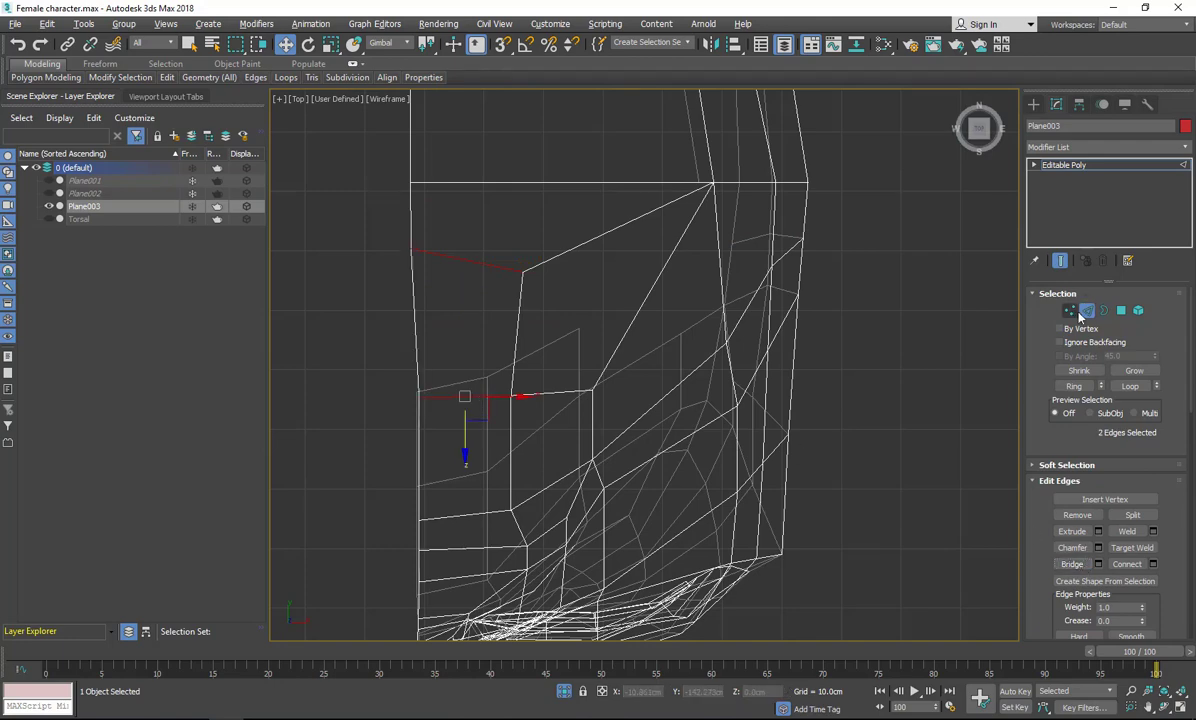
click(394, 333)
Select the centerline border edges and scale them flat along X into one straight line.
middle_drag(405, 328, 461, 406)
key(r)
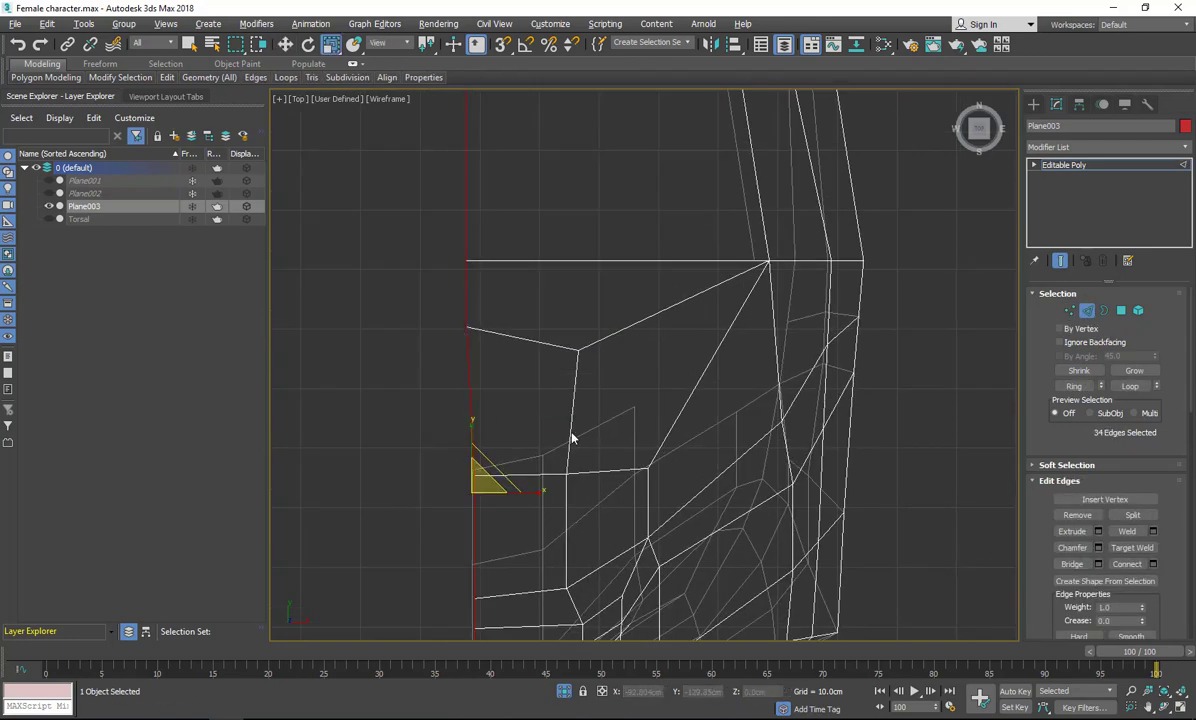
drag(532, 491, 80, 484)
click(285, 44)
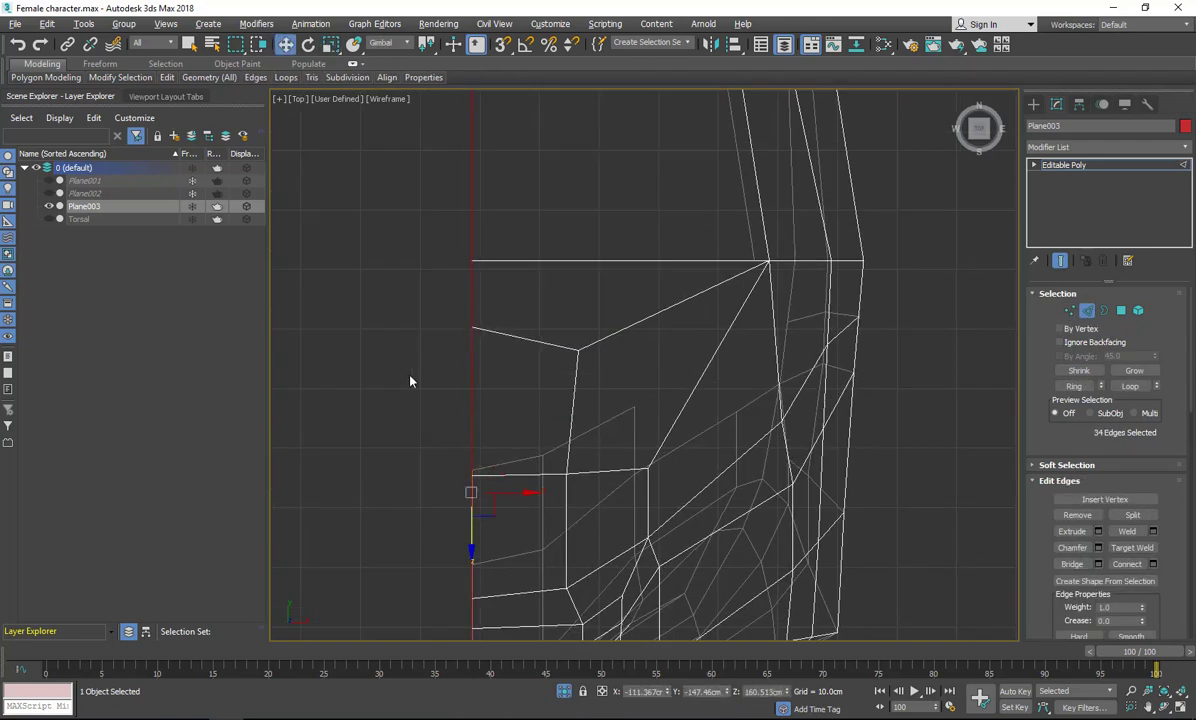
click(409, 376)
middle_drag(404, 426, 329, 49)
Leave edge editing and add a Symmetry modifier to the half head to mirror it.
key(alt+w)
click(1085, 309)
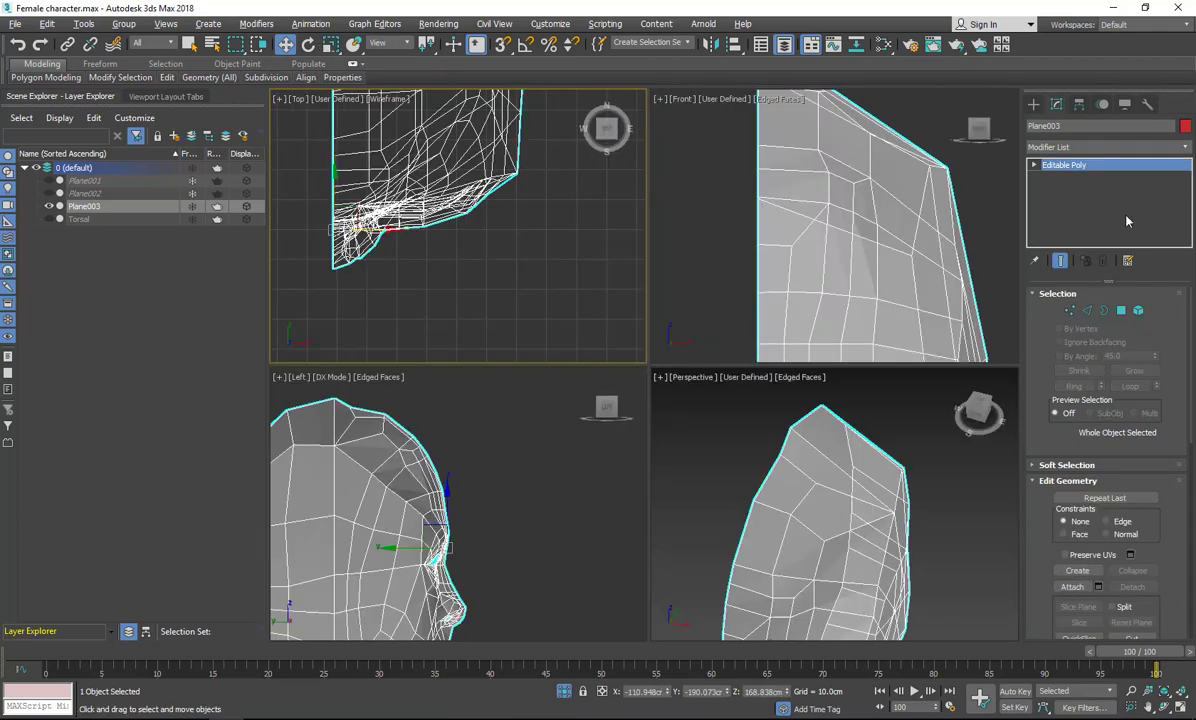
click(1108, 147)
scroll(1148, 188, down, 10)
key(s)
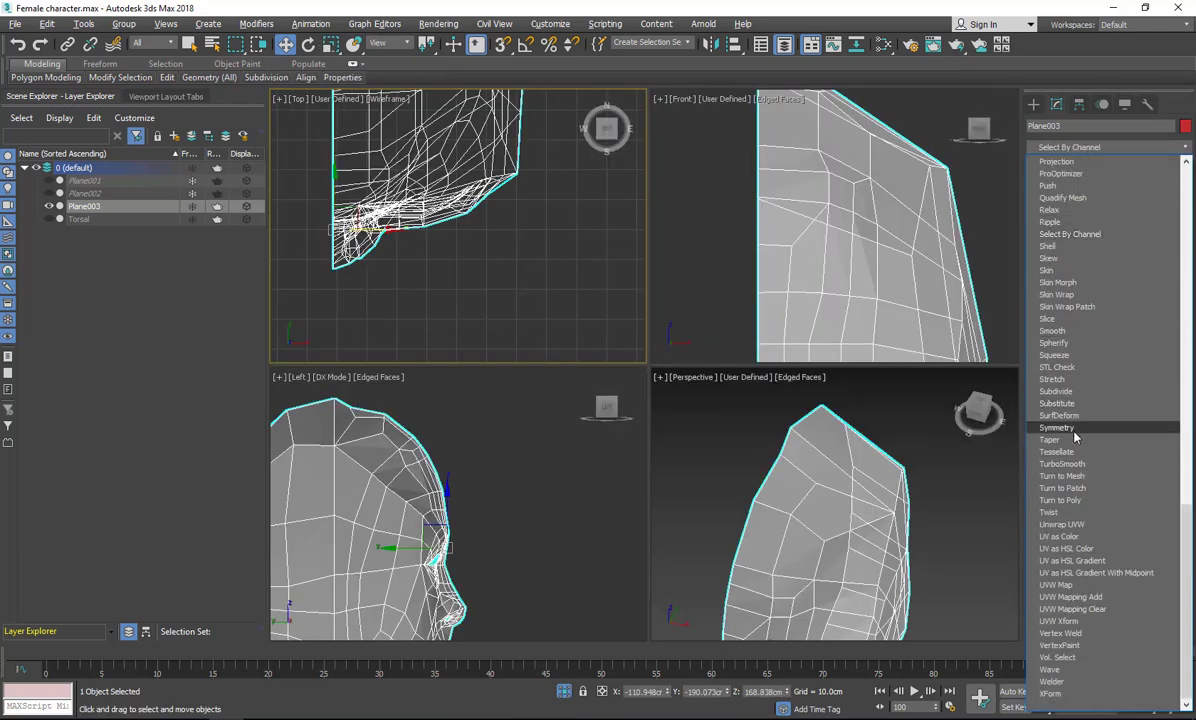
click(1076, 430)
Add a TurboSmooth modifier above Symmetry in perspective view and turn off the head's see-through display.
right_click(702, 443)
key(alt+w)
key(ctrl+r)
scroll(720, 455, down, 5)
drag(720, 455, 628, 273)
click(1108, 147)
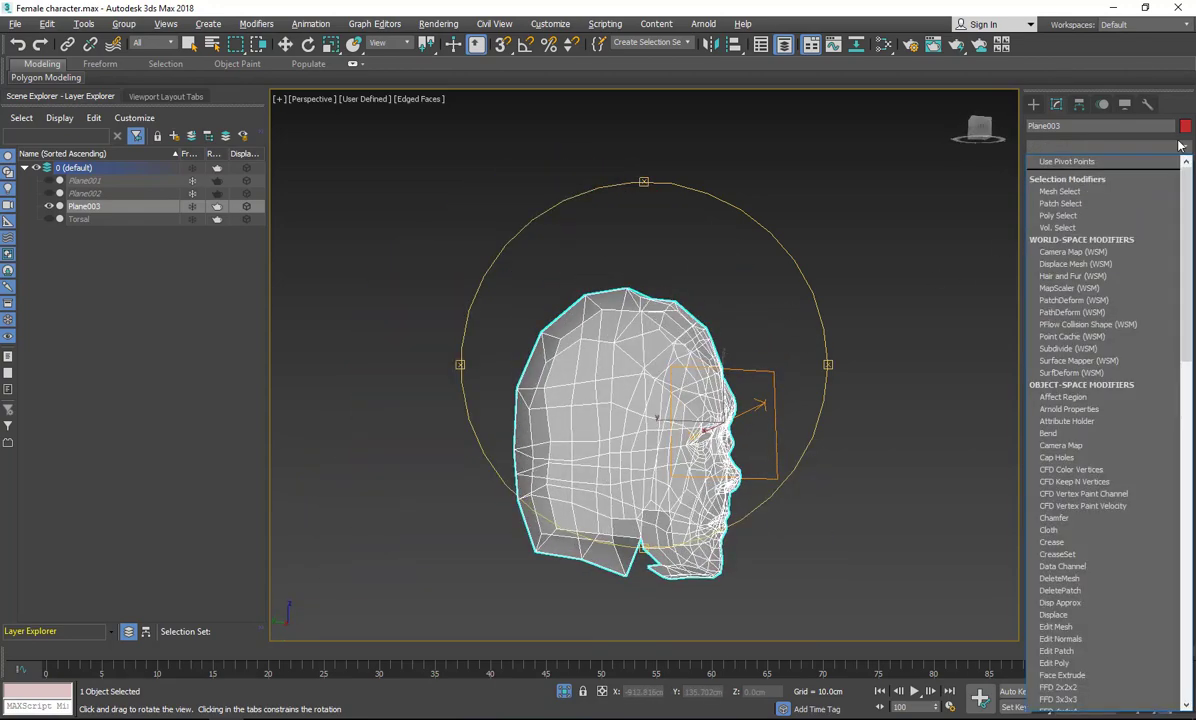
key(t)
click(1077, 455)
key(alt+x)
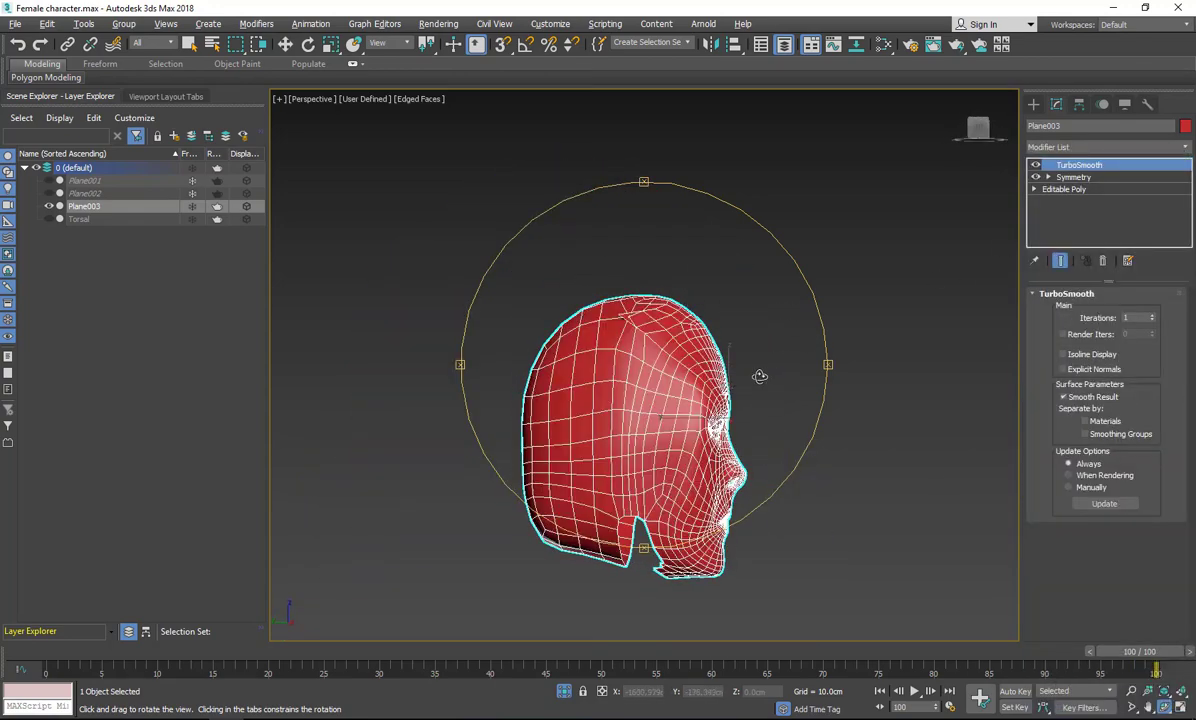
Examine the smoothed head with its edges hidden, restore the edges and disable the TurboSmooth effect.
key(alt+w)
mouse_move(761, 376)
mouse_down()
mouse_move(713, 422)
mouse_move(642, 400)
mouse_move(668, 392)
mouse_move(566, 392)
mouse_up()
key(alt+w)
key(F4)
scroll(566, 392, up, 4)
click(1035, 165)
key(F4)
Select the side corner vertex of the crown in the base mesh and weld the vertices meeting there.
drag(646, 383, 600, 364)
scroll(651, 360, up, 4)
click(1062, 191)
click(1069, 310)
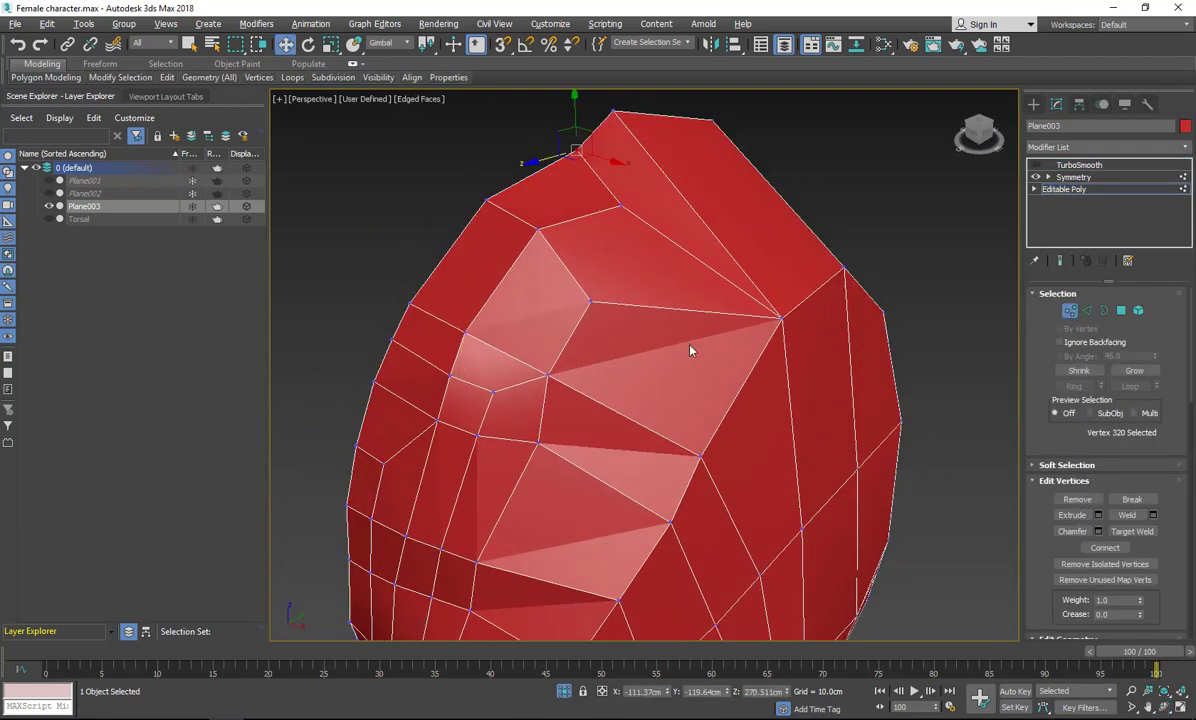
click(774, 316)
drag(782, 318, 801, 342)
key(ctrl+shift+w)
click(768, 319)
click(782, 319)
right_click(786, 324)
Preview the crown with TurboSmooth enabled, disable it again and save the scene.
click(1036, 166)
click(1062, 166)
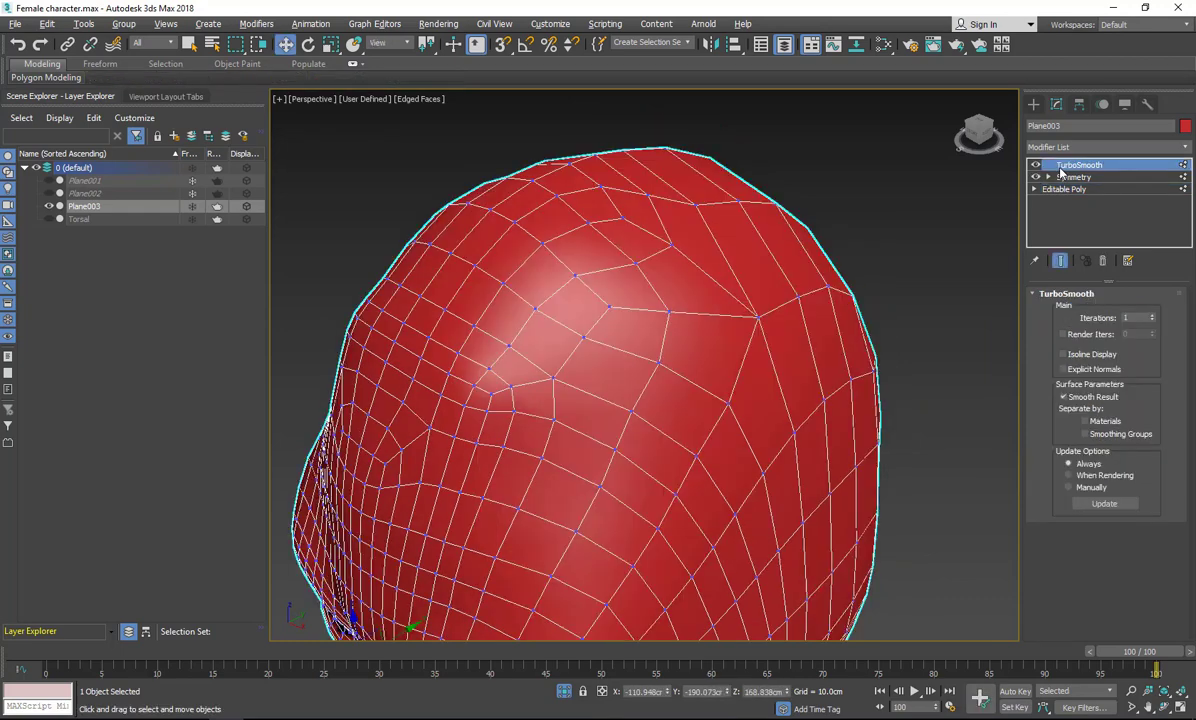
click(1036, 165)
click(908, 240)
key(ctrl+s)
Switch to left view and end isolation so the reference photos appear behind the head.
key(l)
scroll(577, 536, down, 3)
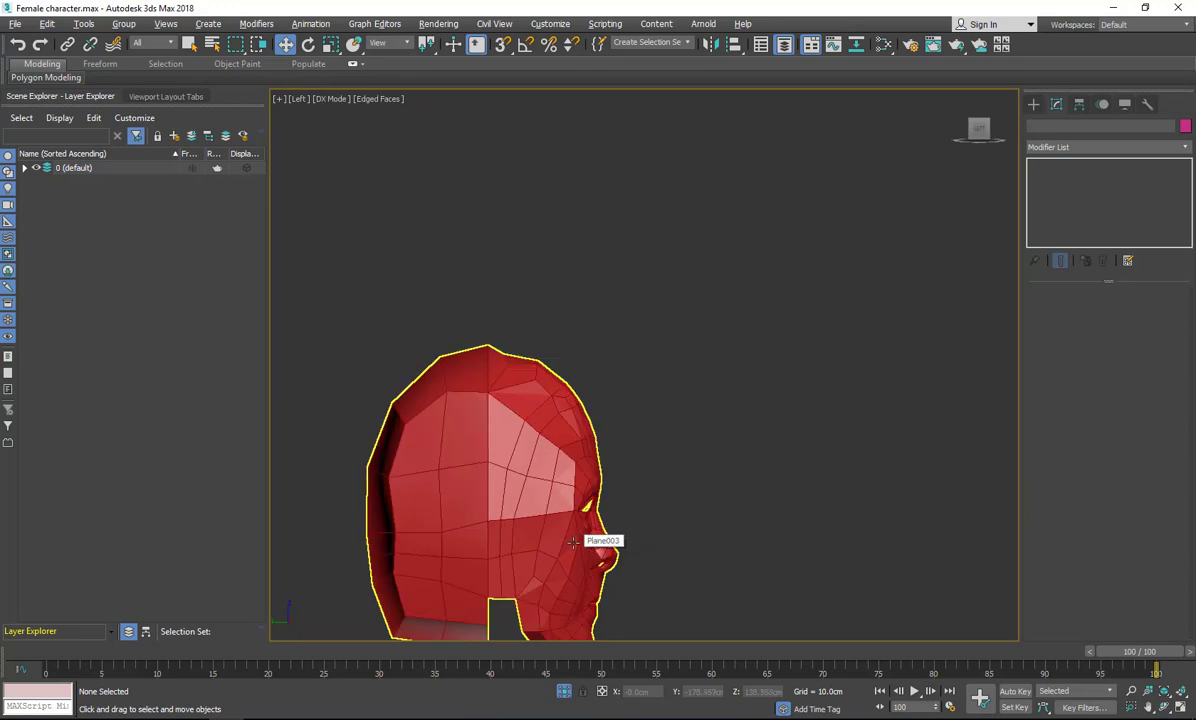
click(563, 693)
middle_drag(634, 441, 676, 366)
scroll(674, 330, up, 3)
middle_drag(674, 310, 836, 248)
Lower the crown's top border vertices and the inner front crown vertex in left view to refine the head's profile.
click(556, 280)
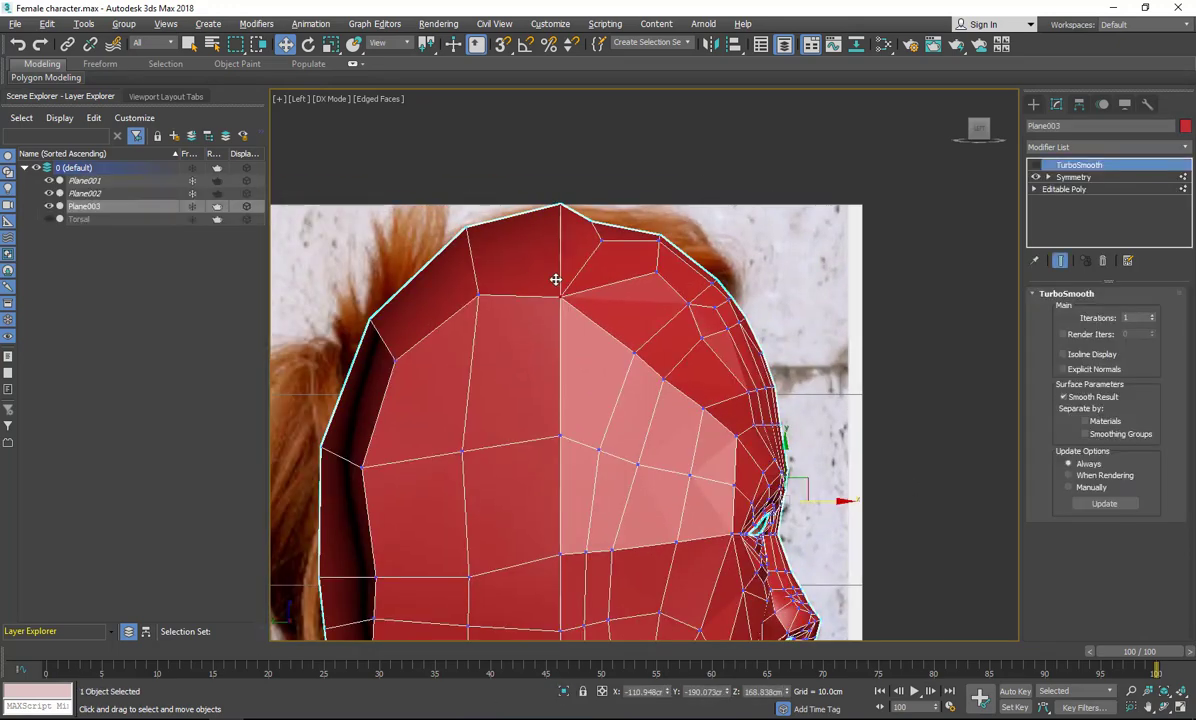
click(1063, 190)
key(1)
drag(561, 244, 565, 244)
drag(530, 200, 525, 216)
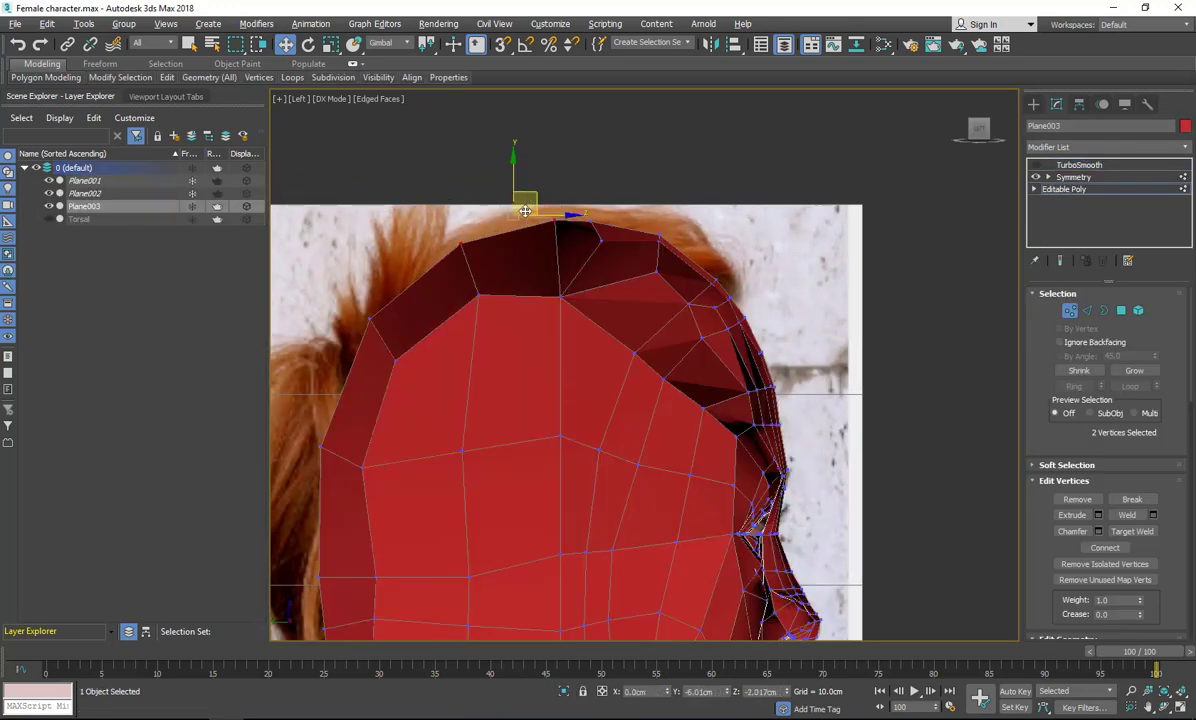
click(492, 335)
click(659, 238)
drag(676, 221, 668, 259)
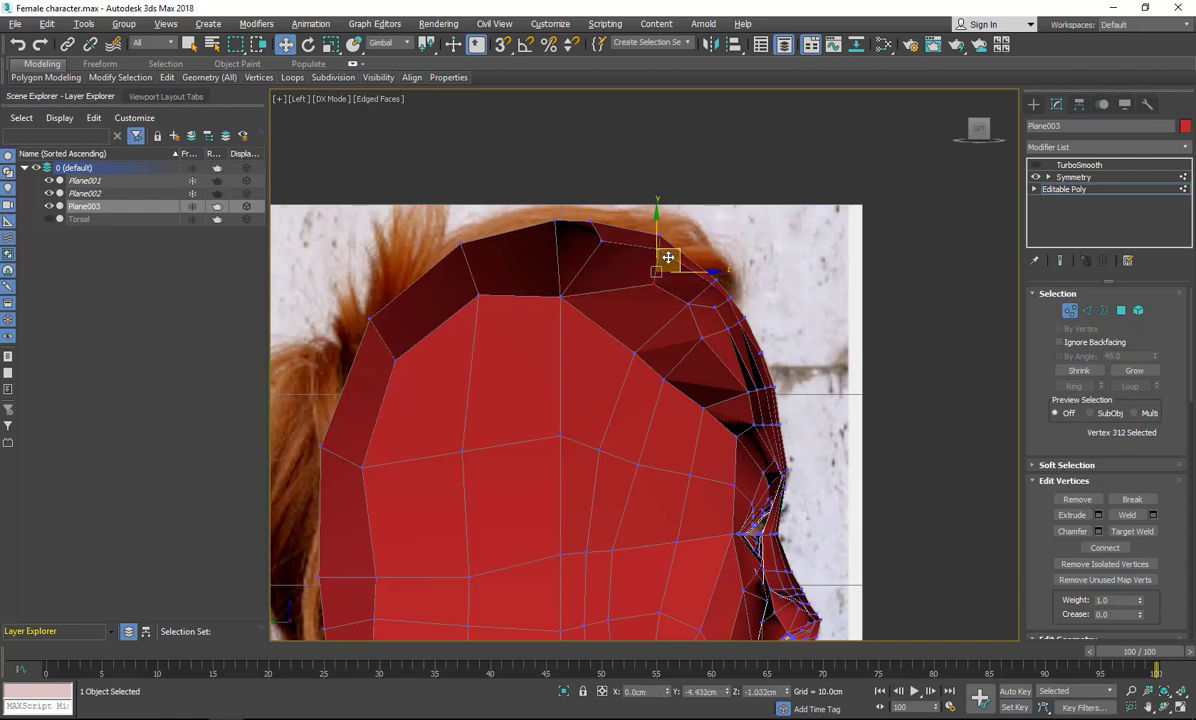
click(532, 389)
Delete the lower back-of-head vertices and shift the remaining nape vertices towards the face.
scroll(532, 389, down, 3)
middle_drag(467, 524, 443, 241)
scroll(420, 287, up, 3)
drag(644, 400, 376, 184)
key(Delete)
drag(445, 208, 473, 211)
click(437, 154)
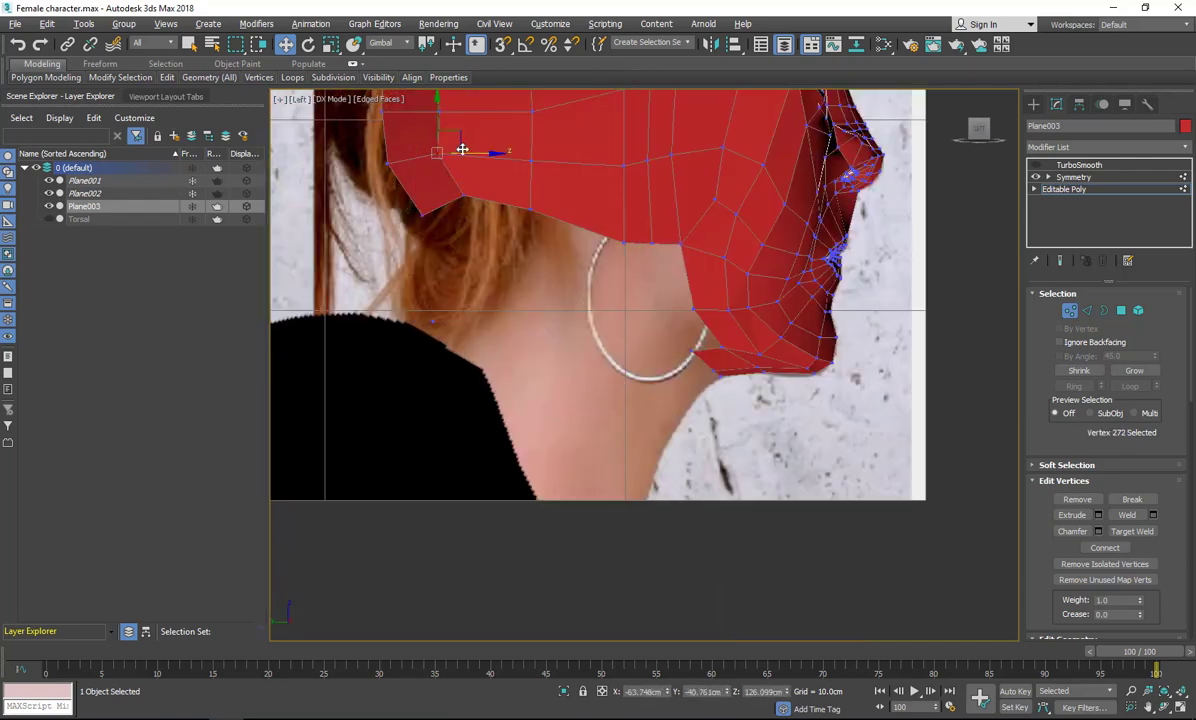
drag(459, 148, 476, 152)
Extrude the rear border edge down the nape in two segments and fit its end vertices to the neck photo.
key(2)
click(453, 205)
shift+drag(455, 206, 456, 321)
key(1)
click(443, 332)
click(459, 384)
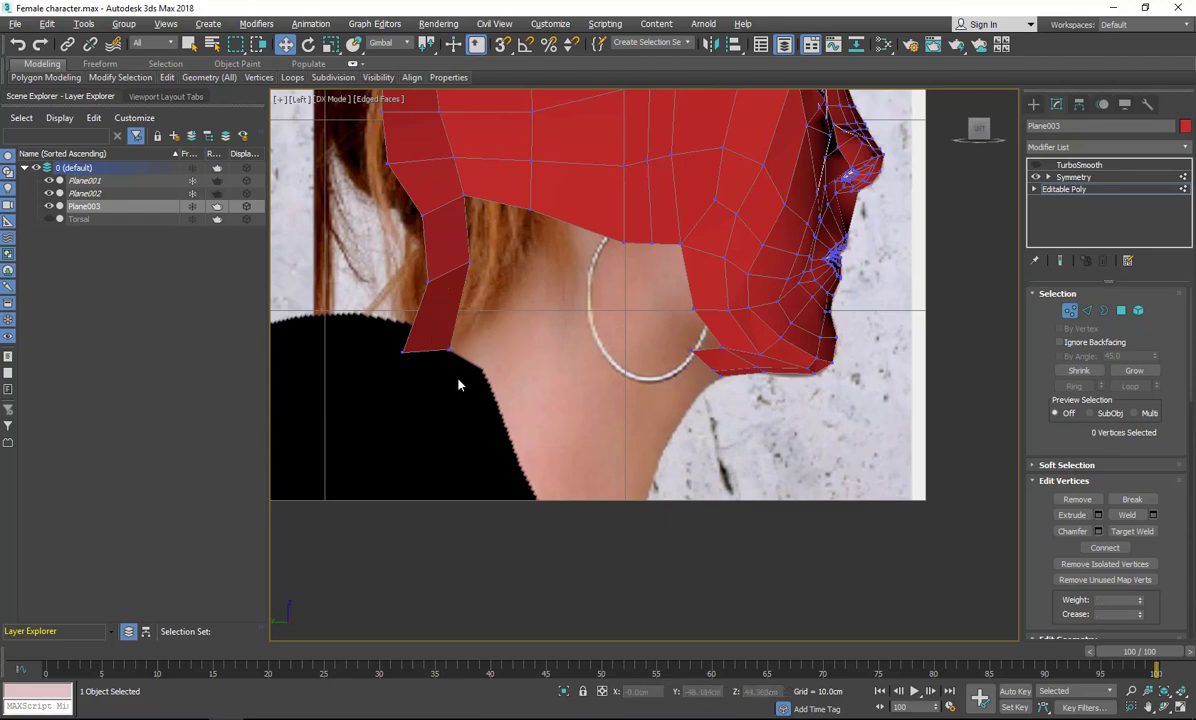
Adjust the upper side vertices of the head in front view against the reference photo.
key(F3)
key(F3)
click(1069, 310)
key(alt+w)
click(706, 250)
scroll(708, 250, down, 6)
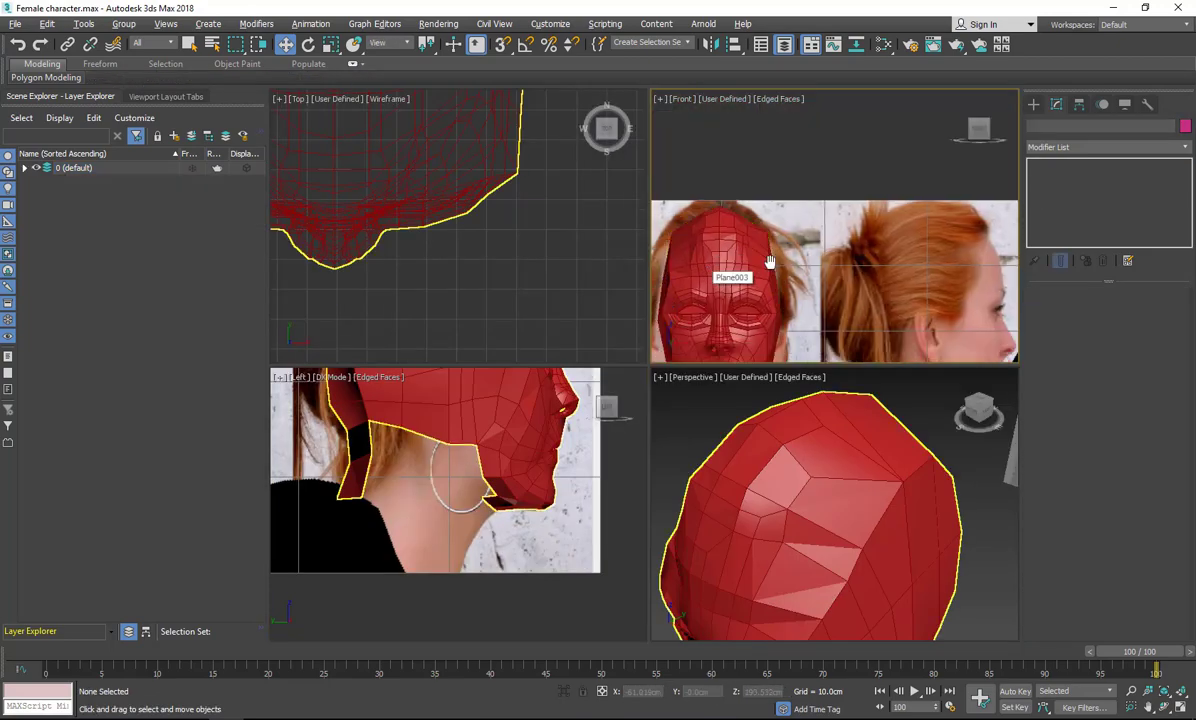
middle_drag(769, 262, 769, 187)
key(alt+w)
scroll(525, 290, up, 5)
click(450, 258)
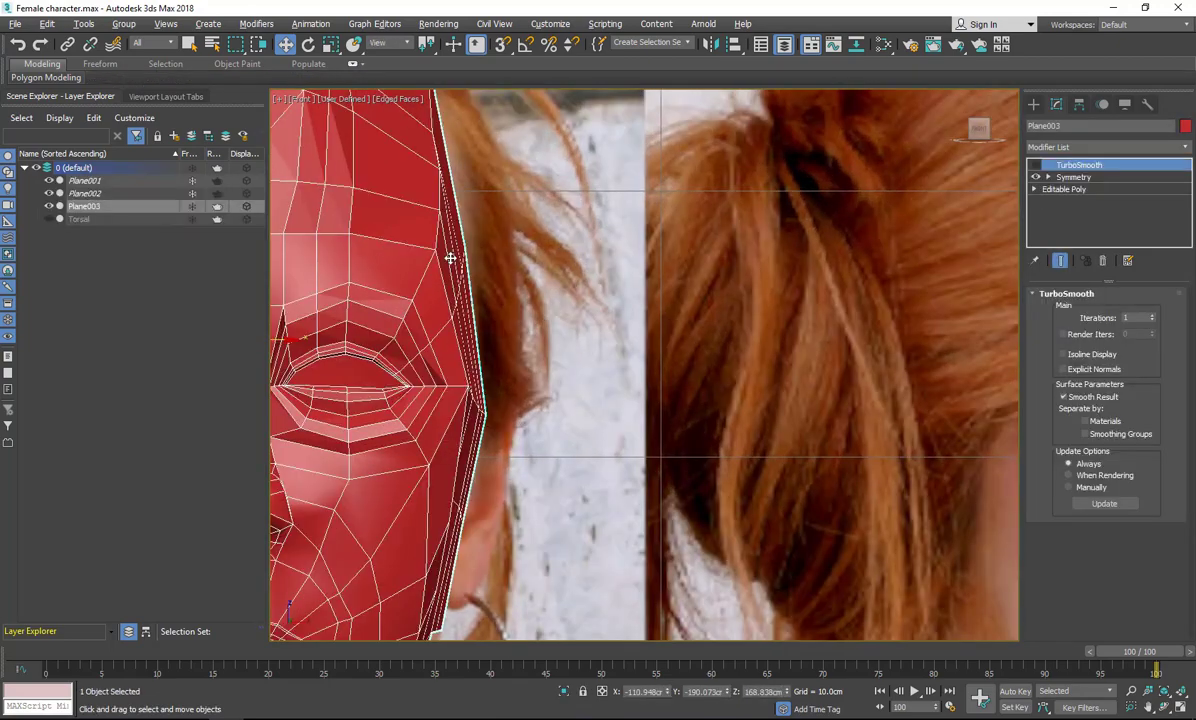
click(1064, 189)
click(1069, 310)
drag(447, 270, 489, 284)
middle_drag(501, 238, 565, 423)
drag(510, 283, 432, 198)
click(467, 254)
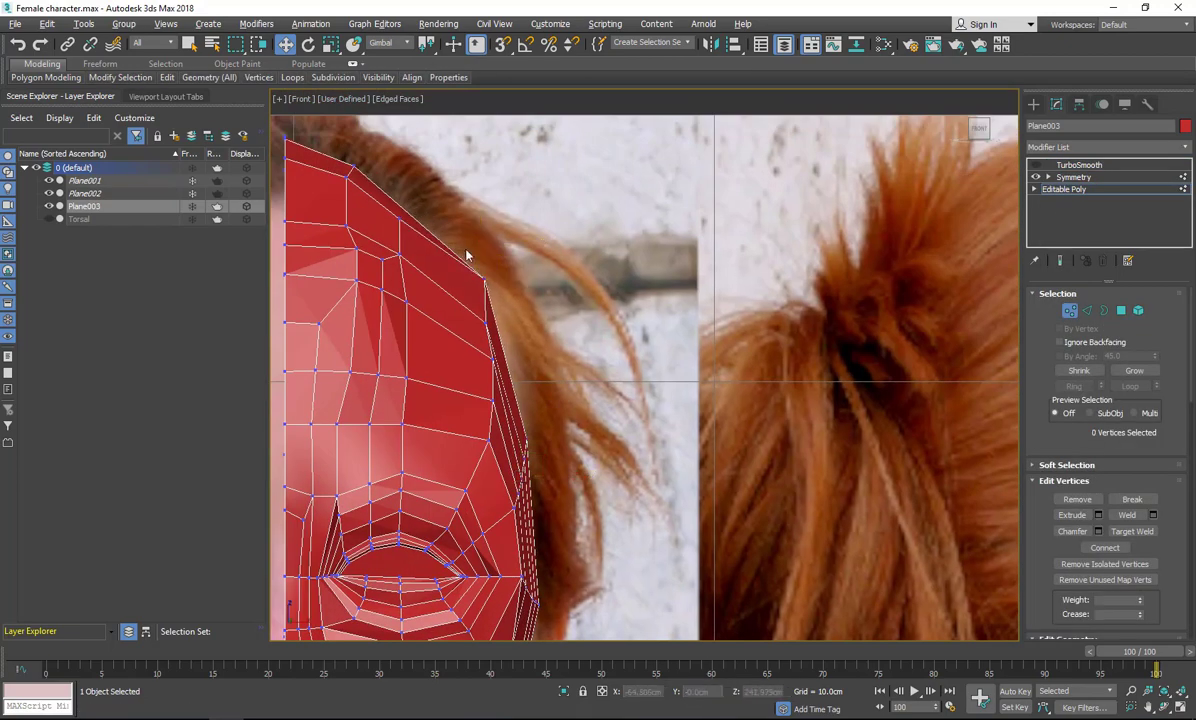
mouse_move(511, 489)
middle_down()
mouse_move(509, 364)
mouse_move(437, 205)
middle_up()
click(1033, 104)
click(1078, 206)
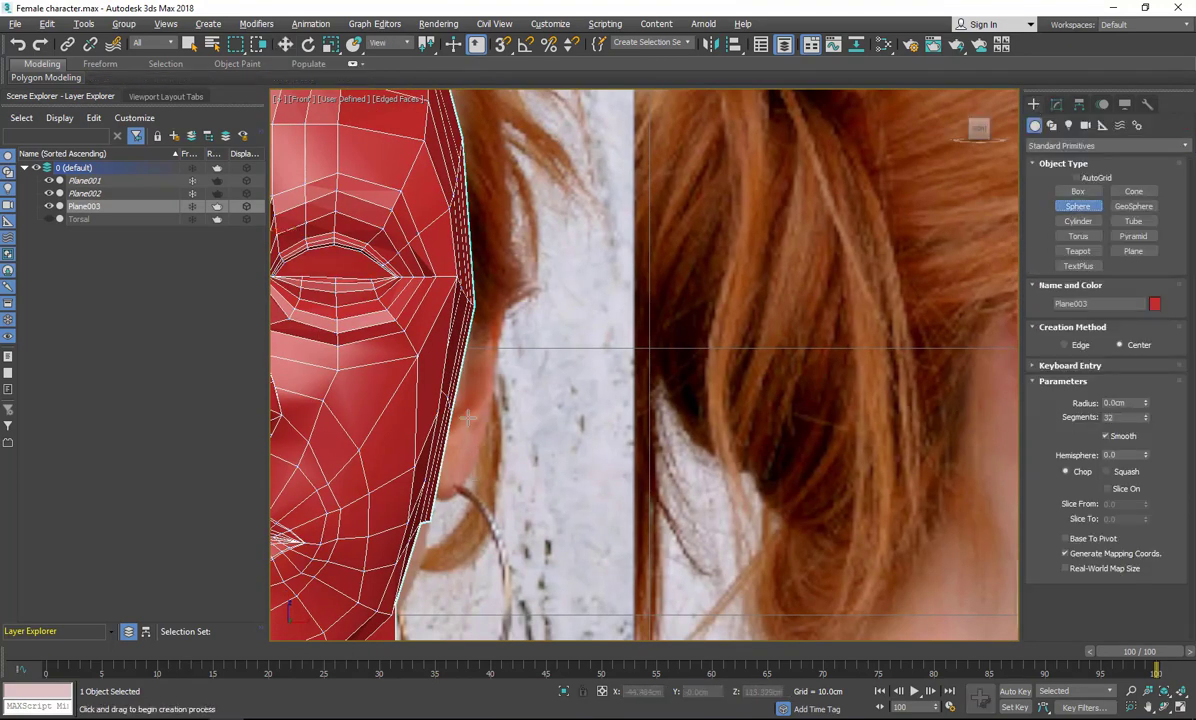
drag(441, 380, 470, 463)
key(ctrl+z)
click(1133, 191)
Draw a cylinder about 21.4 cm in radius and 8.5 cm high over the ear, and rotate it to about 60 degrees around Z.
click(1084, 221)
drag(481, 372, 498, 452)
right_click(498, 422)
click(308, 45)
drag(480, 374, 532, 380)
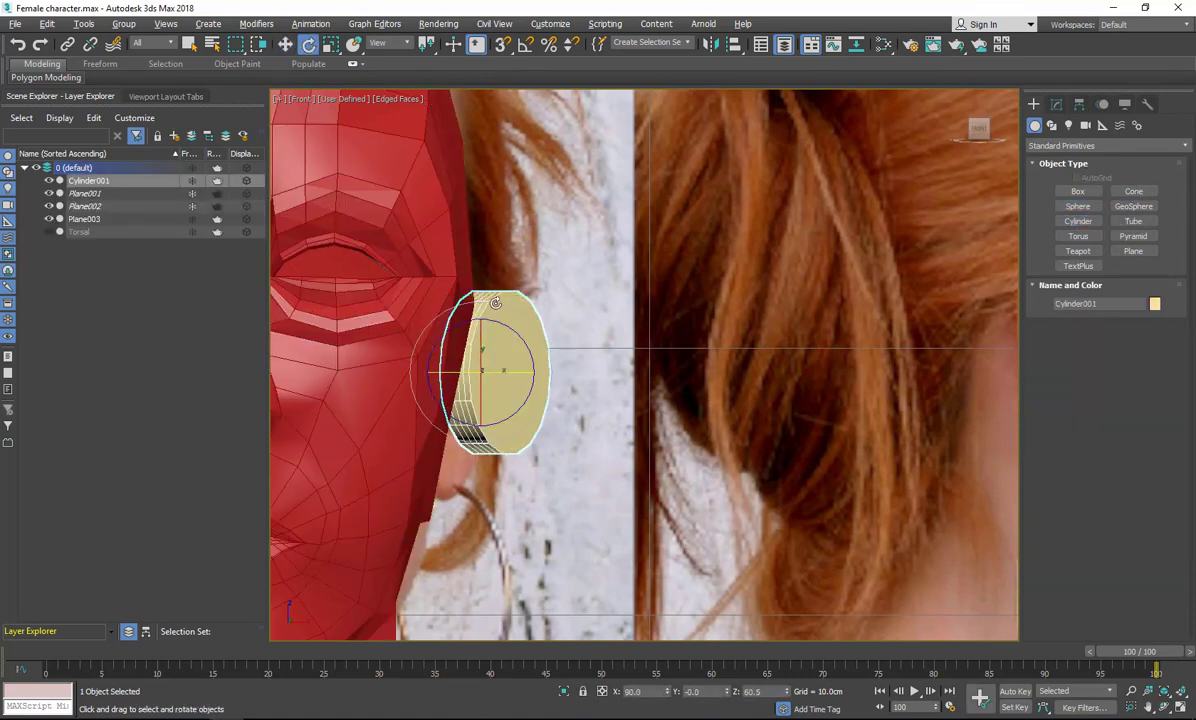
click(285, 44)
Scale the cylinder taller into an oval placeholder ear, and angle and place it against the side of the head.
click(1056, 104)
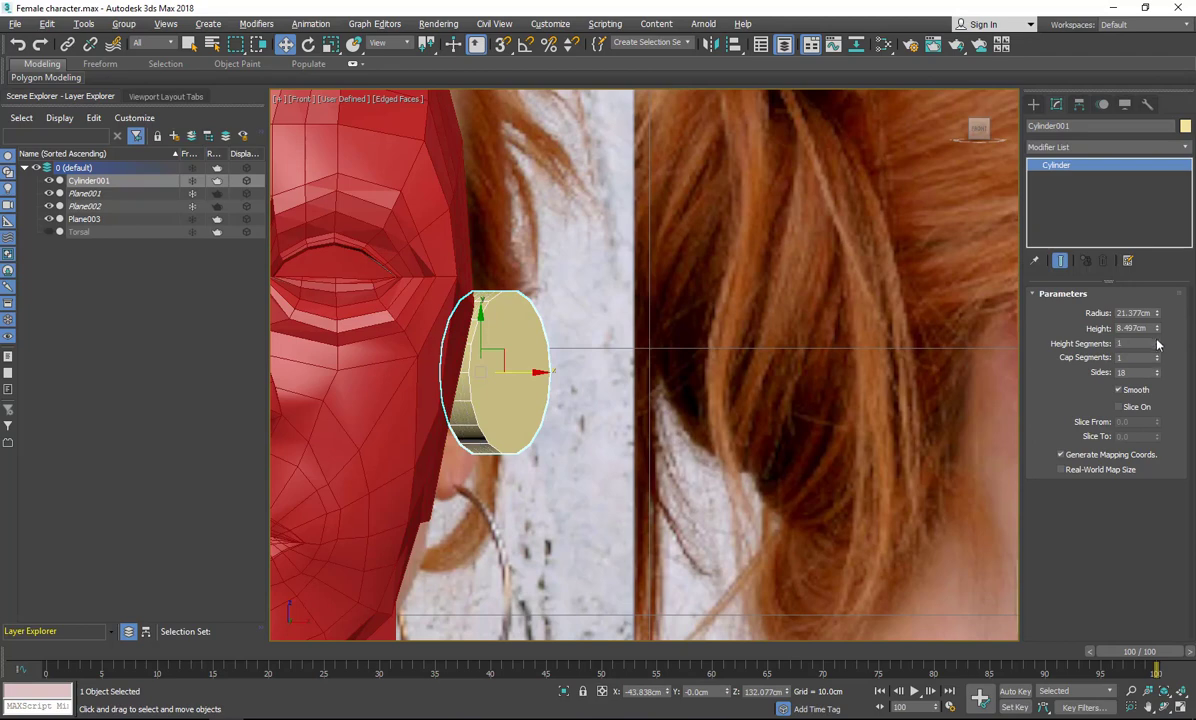
click(330, 45)
drag(481, 318, 481, 285)
key(e)
mouse_move(482, 371)
mouse_down()
mouse_move(497, 370)
mouse_move(484, 371)
mouse_up()
key(w)
Attach the ear cylinder to the head's Editable Poly mesh.
click(440, 378)
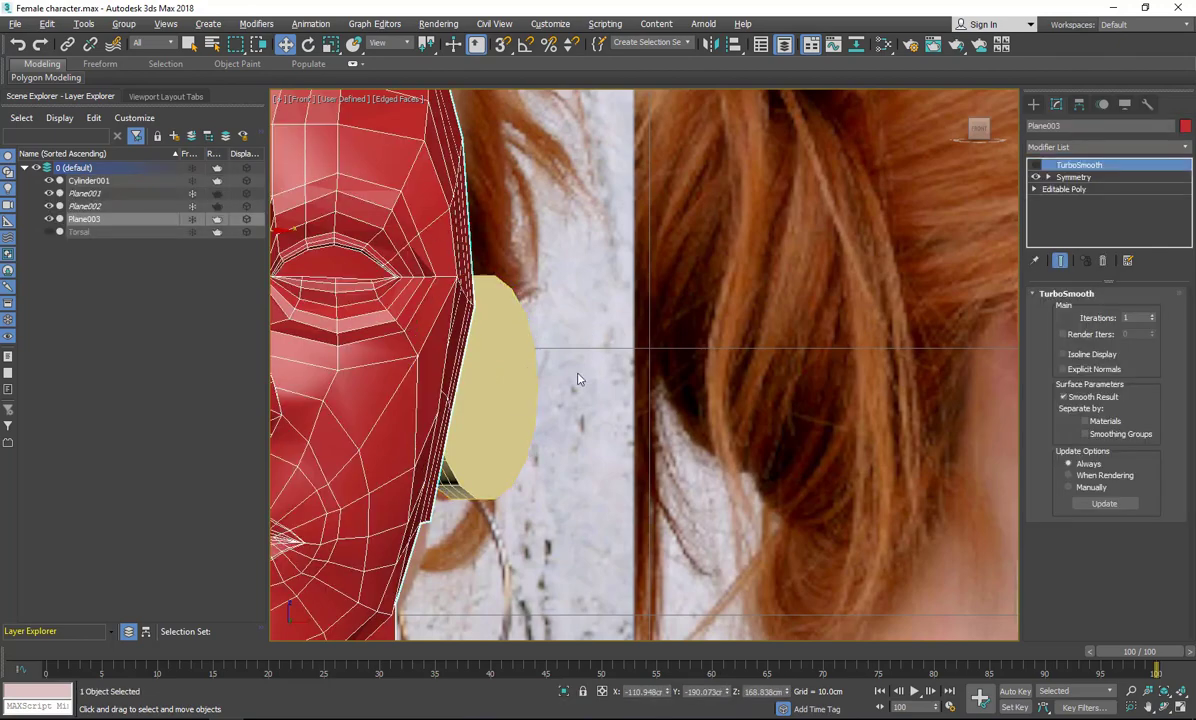
click(1064, 190)
right_click(553, 301)
click(519, 193)
click(499, 348)
Enable TurboSmooth on the head and hide its edges to show the whole smoothed face in front view.
click(1062, 165)
click(1036, 165)
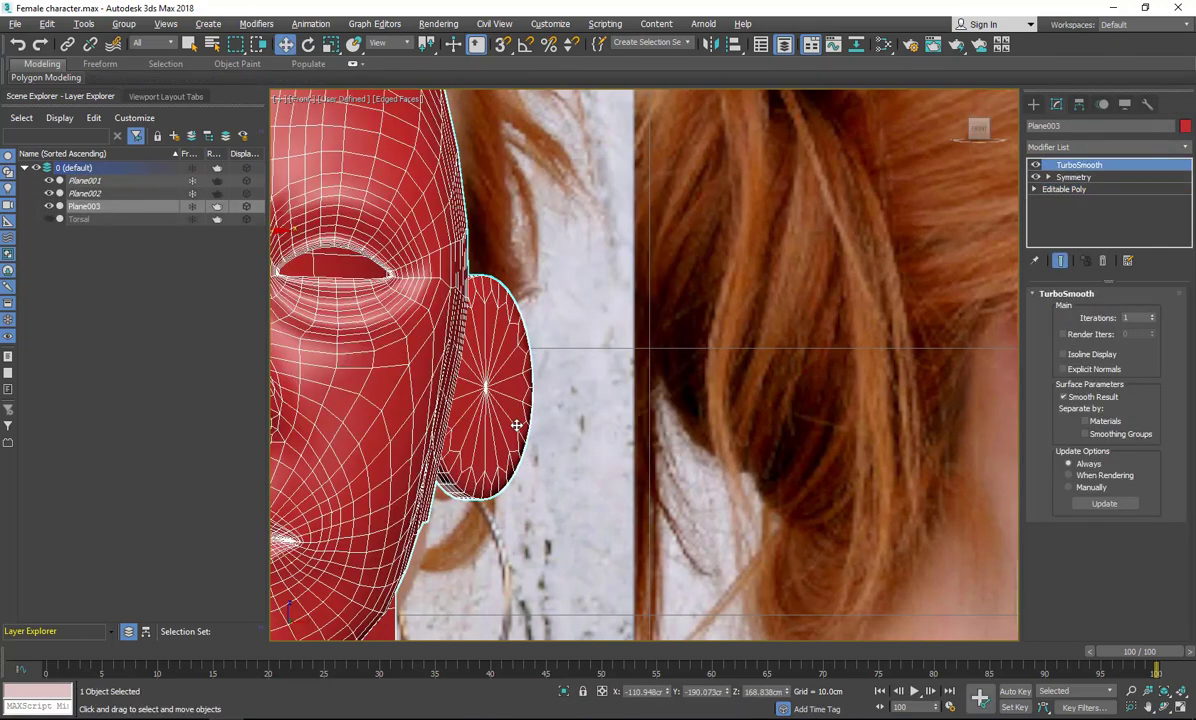
scroll(514, 422, down, 3)
key(F4)
scroll(525, 391, down, 2)
scroll(531, 399, up, 2)
middle_drag(531, 405, 544, 319)
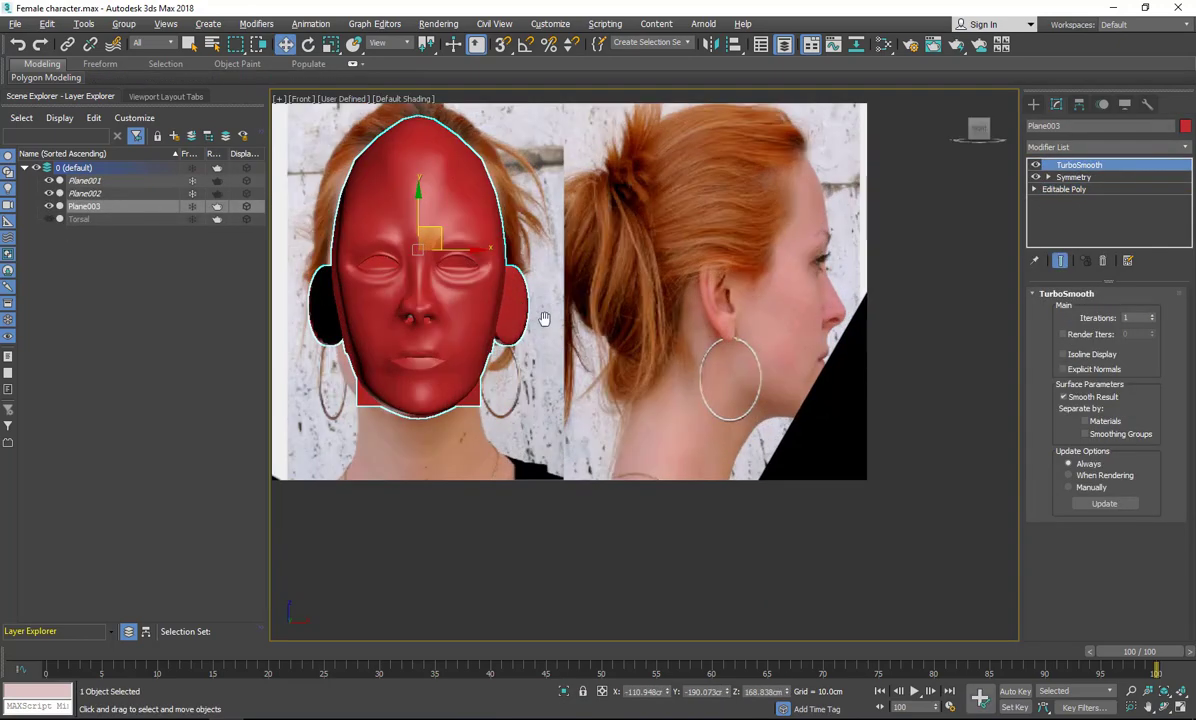
Move the temple and upper side vertices of the base mesh outward in front view to widen the forehead.
scroll(544, 319, up, 2)
click(1064, 189)
key(1)
scroll(567, 262, up, 3)
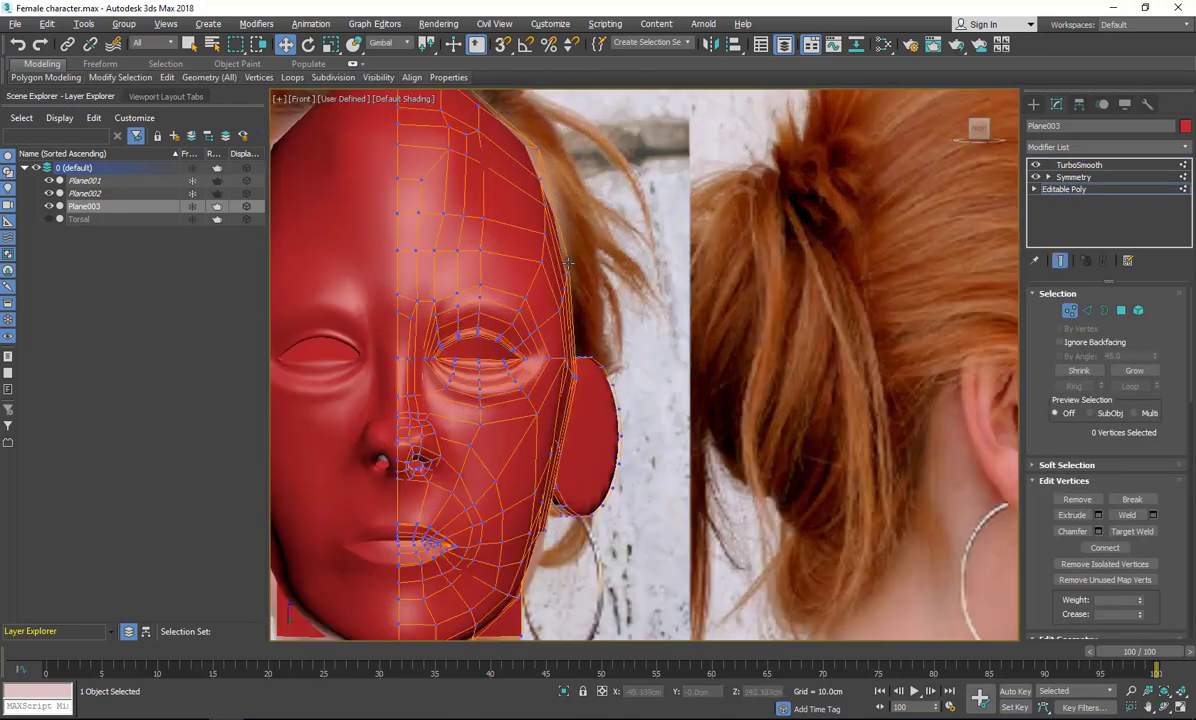
drag(556, 257, 581, 316)
drag(591, 289, 560, 280)
drag(556, 190, 582, 181)
click(543, 168)
click(540, 178)
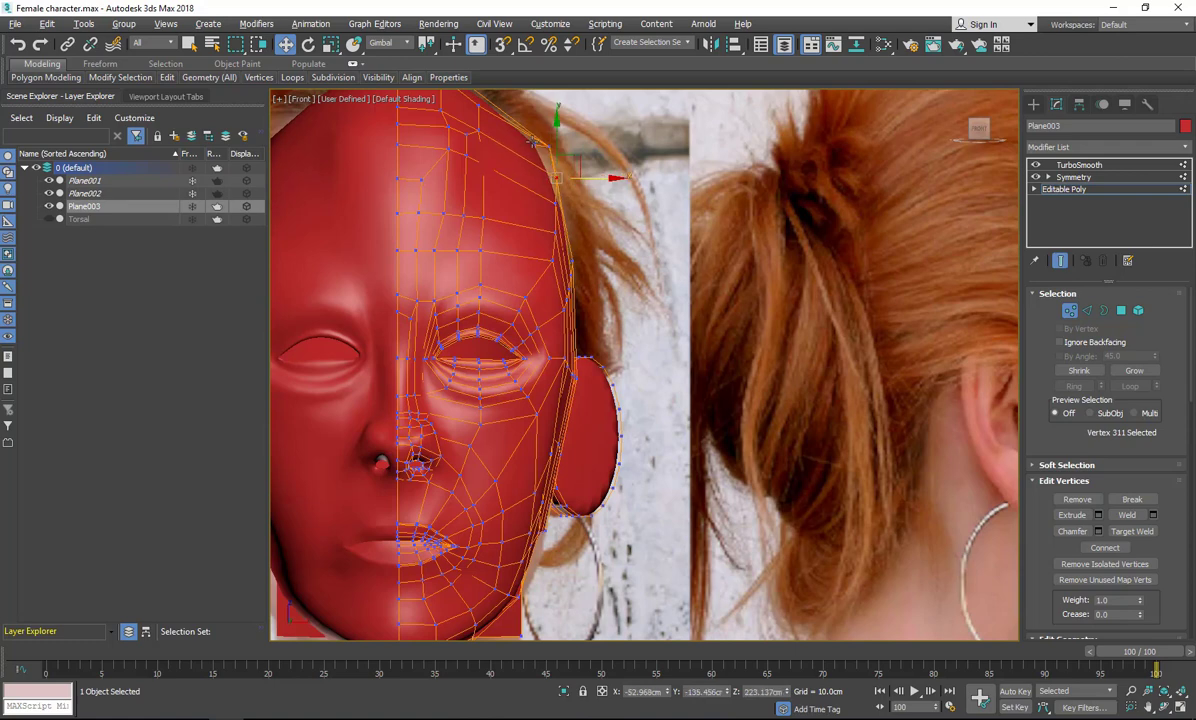
Move the remaining upper side vertices outward to fill out the skull's outline, and finish vertex editing.
drag(527, 135, 580, 206)
click(575, 146)
click(556, 178)
click(540, 212)
click(557, 204)
click(570, 240)
scroll(561, 269, down, 5)
scroll(550, 287, up, 3)
click(1100, 165)
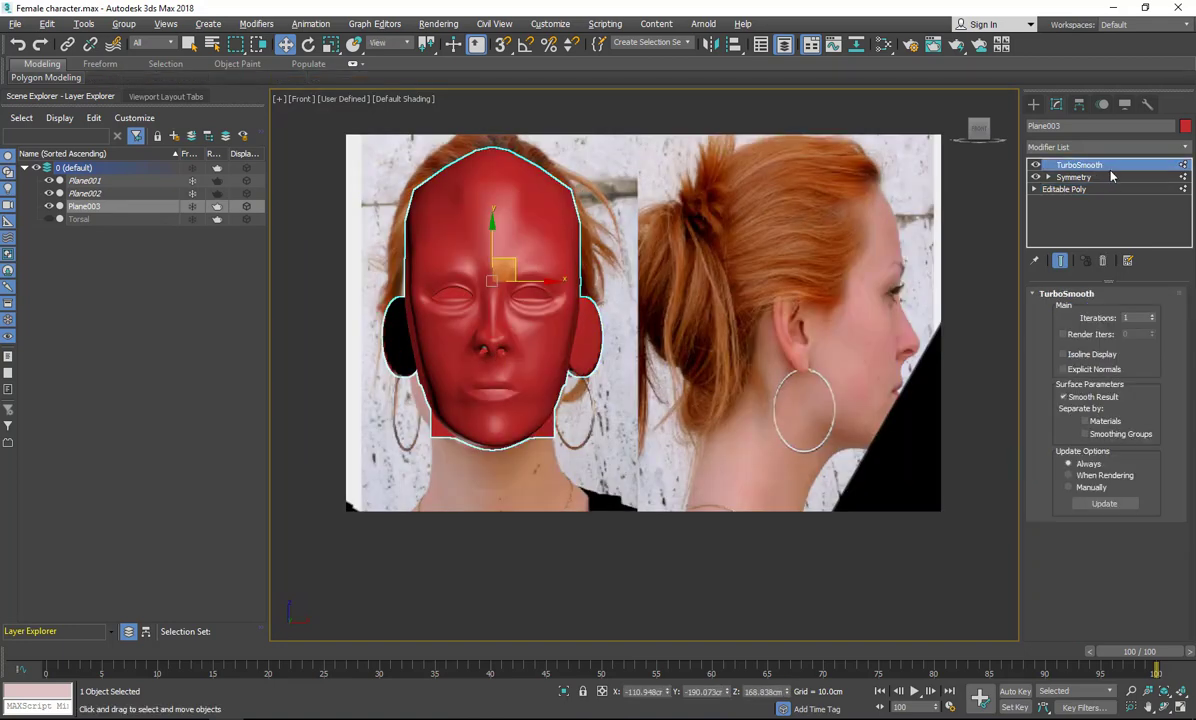
click(1064, 189)
click(765, 378)
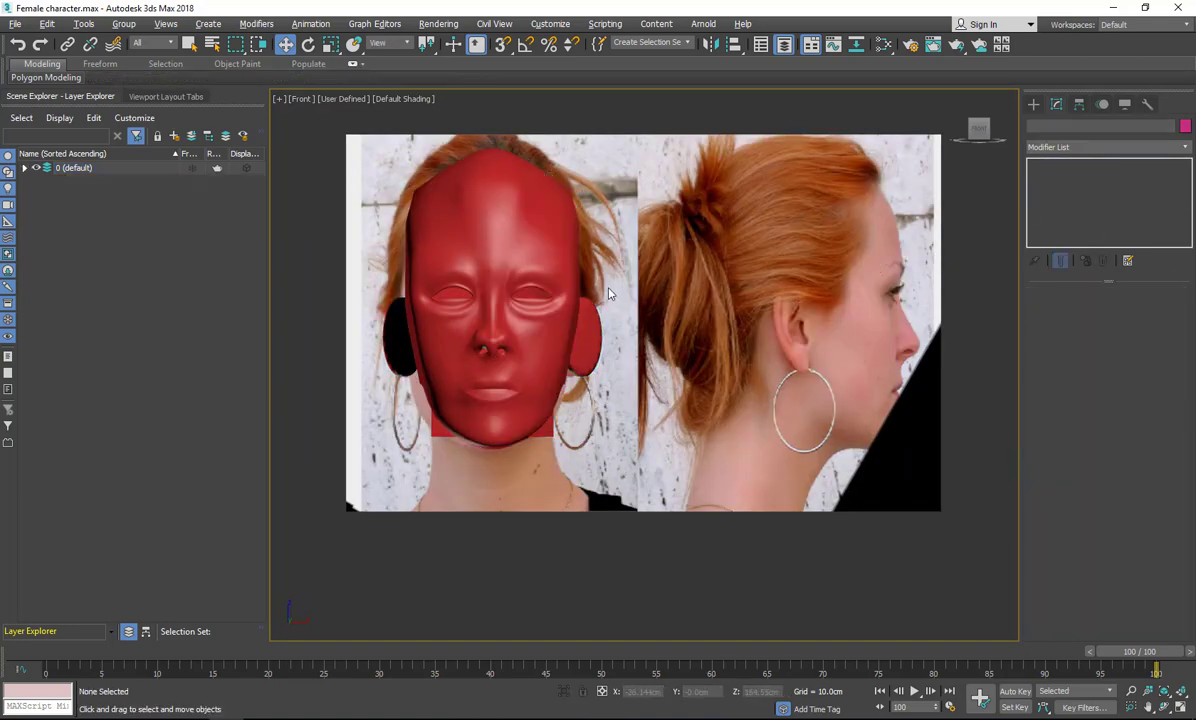
Compare the head with the front photo using the see-through display, and restore the solid display.
click(503, 296)
key(alt+x)
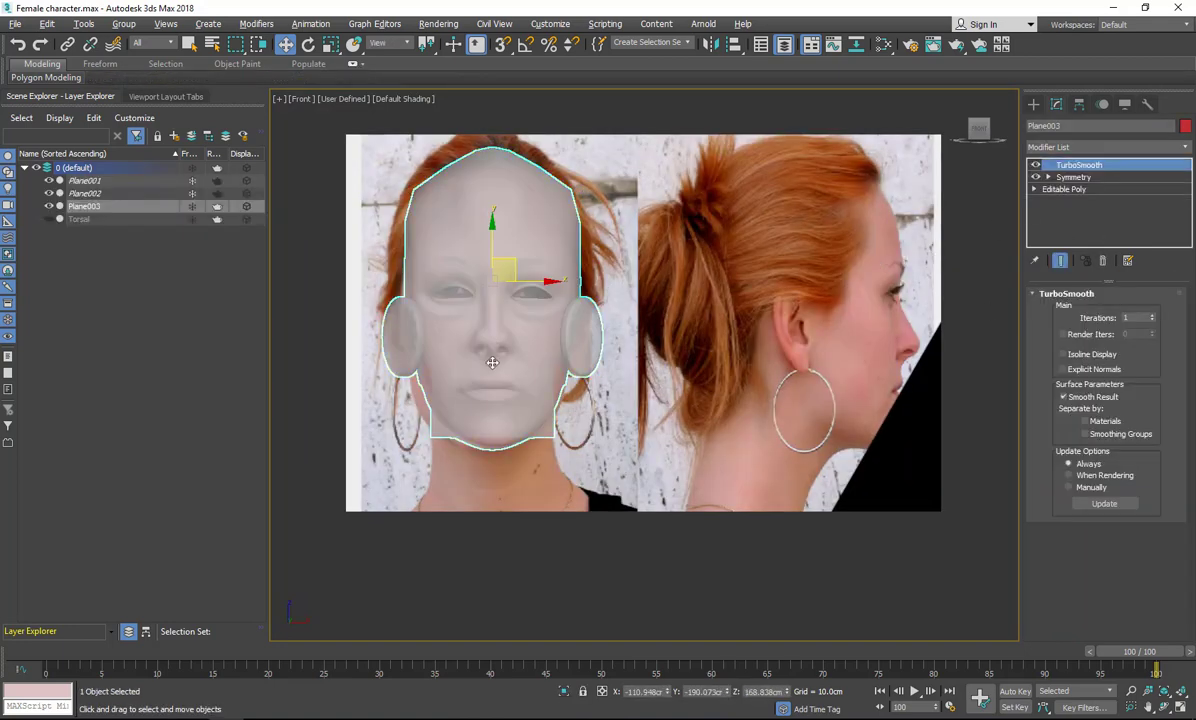
click(524, 479)
middle_drag(524, 479, 518, 403)
scroll(505, 420, up, 5)
scroll(507, 374, down, 8)
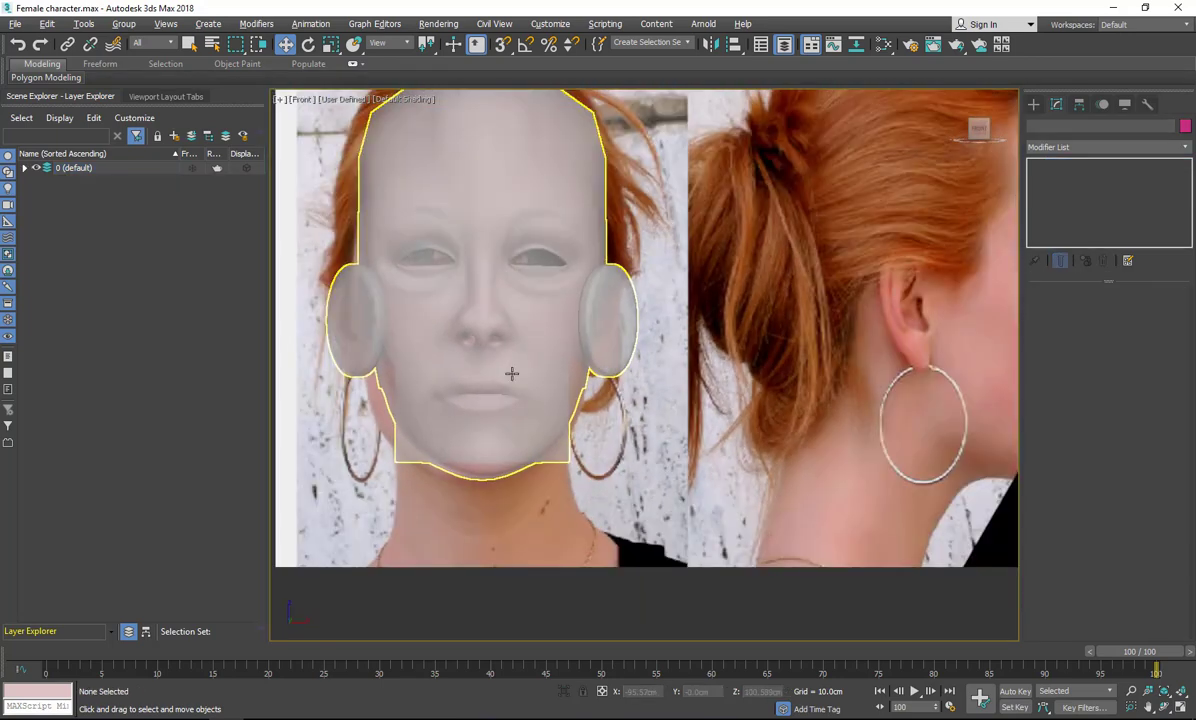
scroll(508, 368, up, 4)
click(494, 345)
key(alt+x)
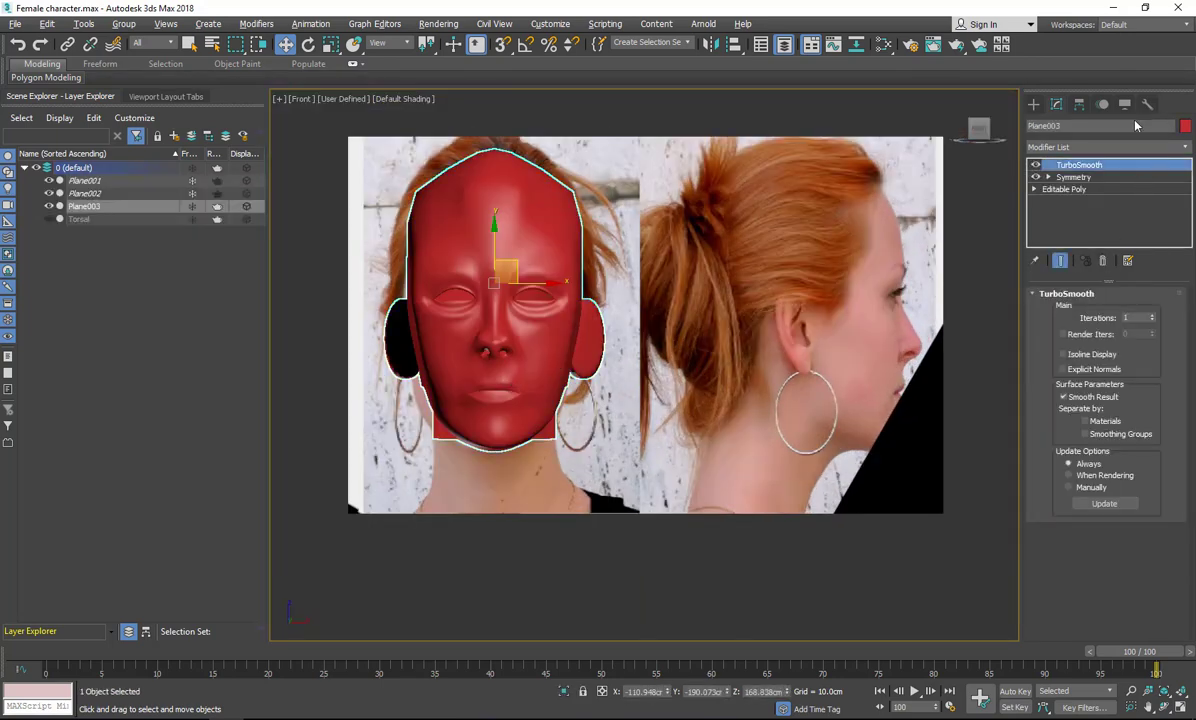
Change the head's object color to a light peach skin tone.
click(1185, 126)
click(502, 306)
click(670, 443)
click(607, 443)
Move the head along X in front view to about 57.6 cm, beside the front face photo.
scroll(607, 443, down, 2)
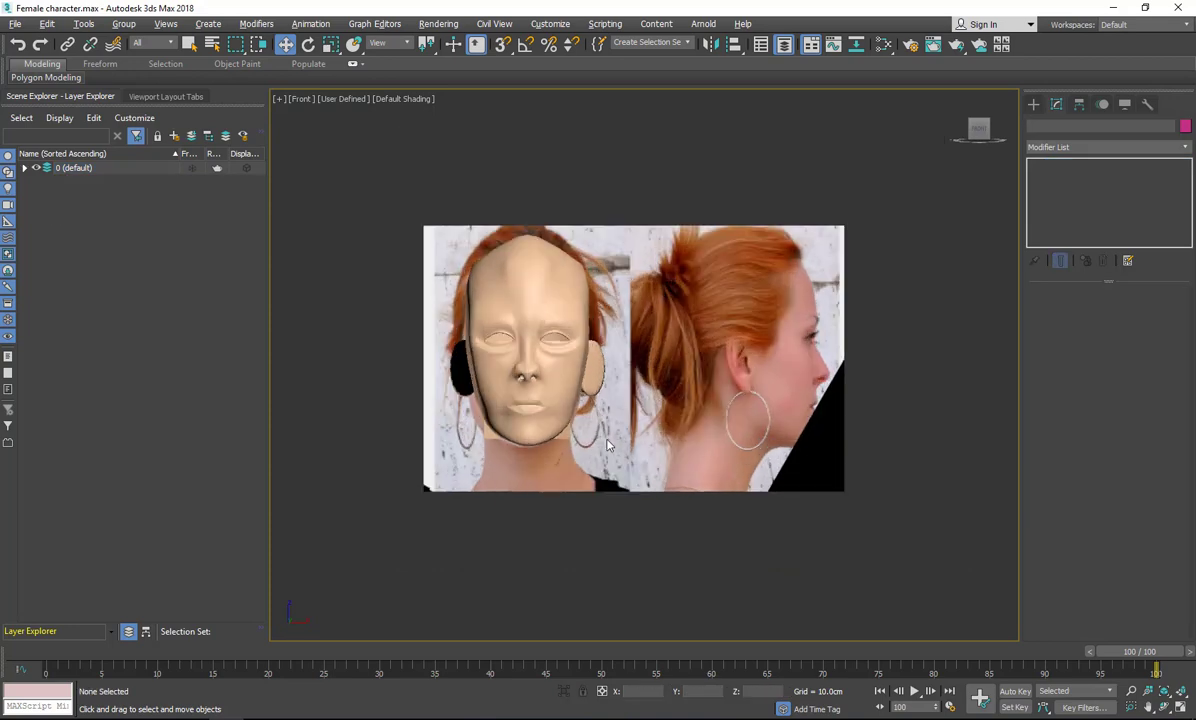
key(alt+w)
scroll(513, 566, down, 4)
click(780, 215)
key(alt+w)
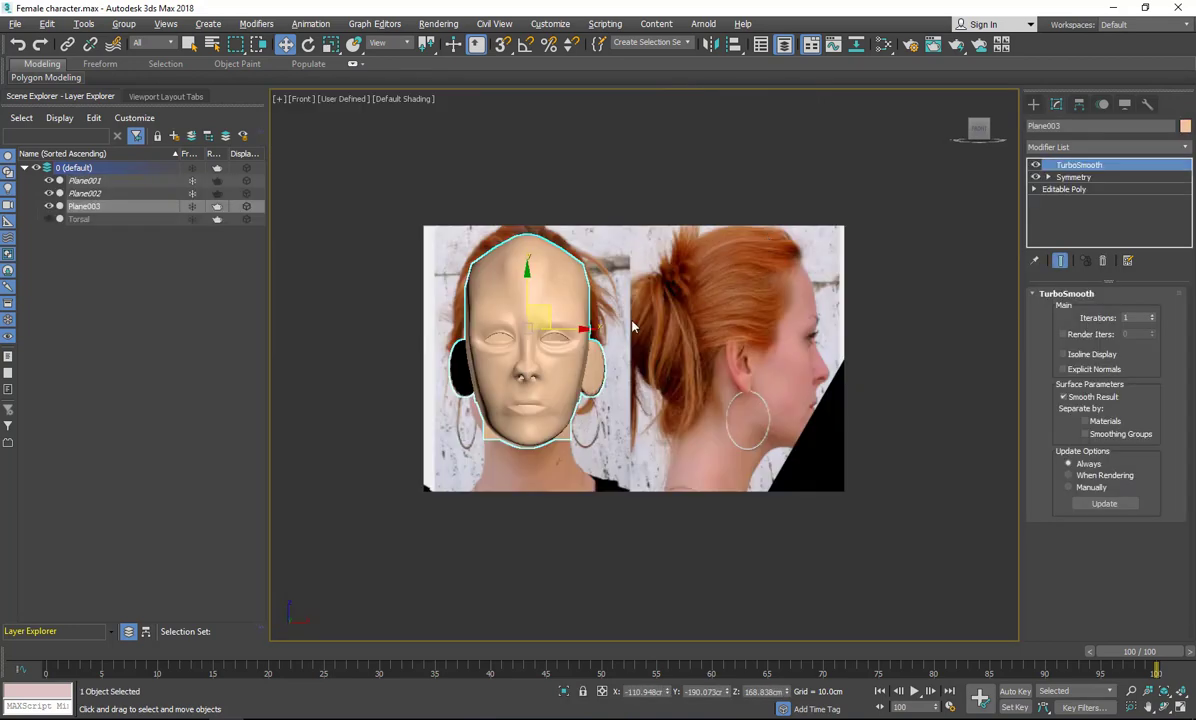
drag(574, 329, 733, 462)
click(734, 462)
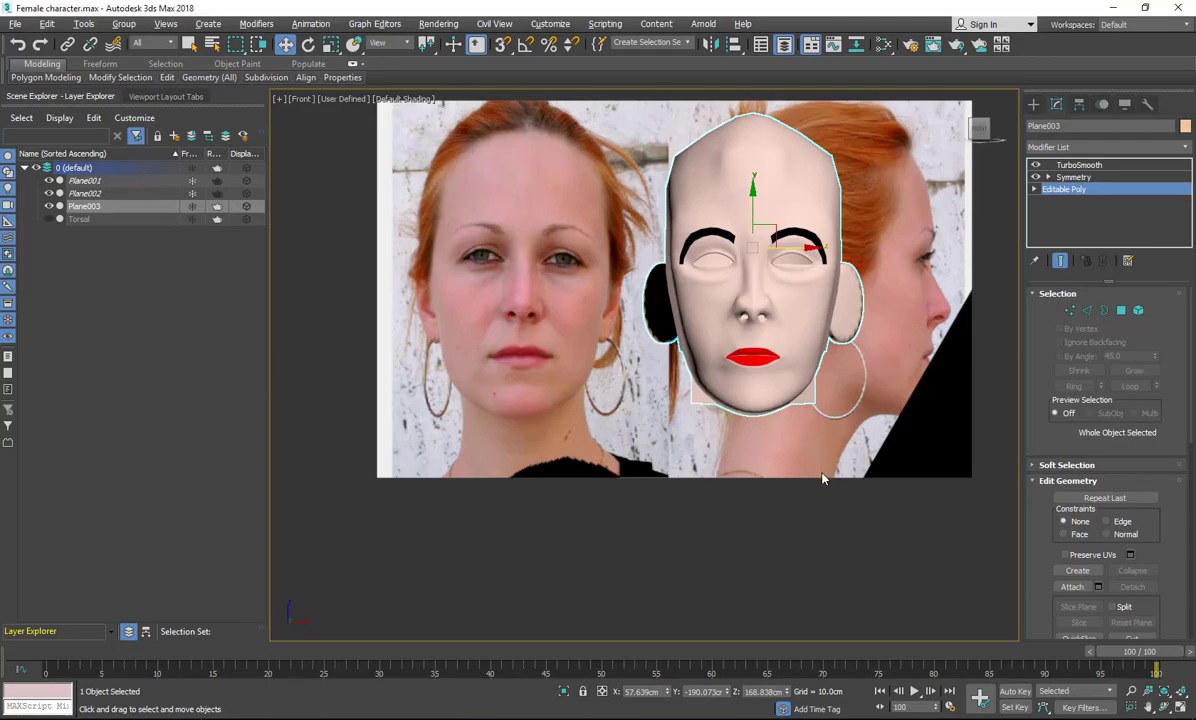
middle_drag(816, 471, 748, 453)
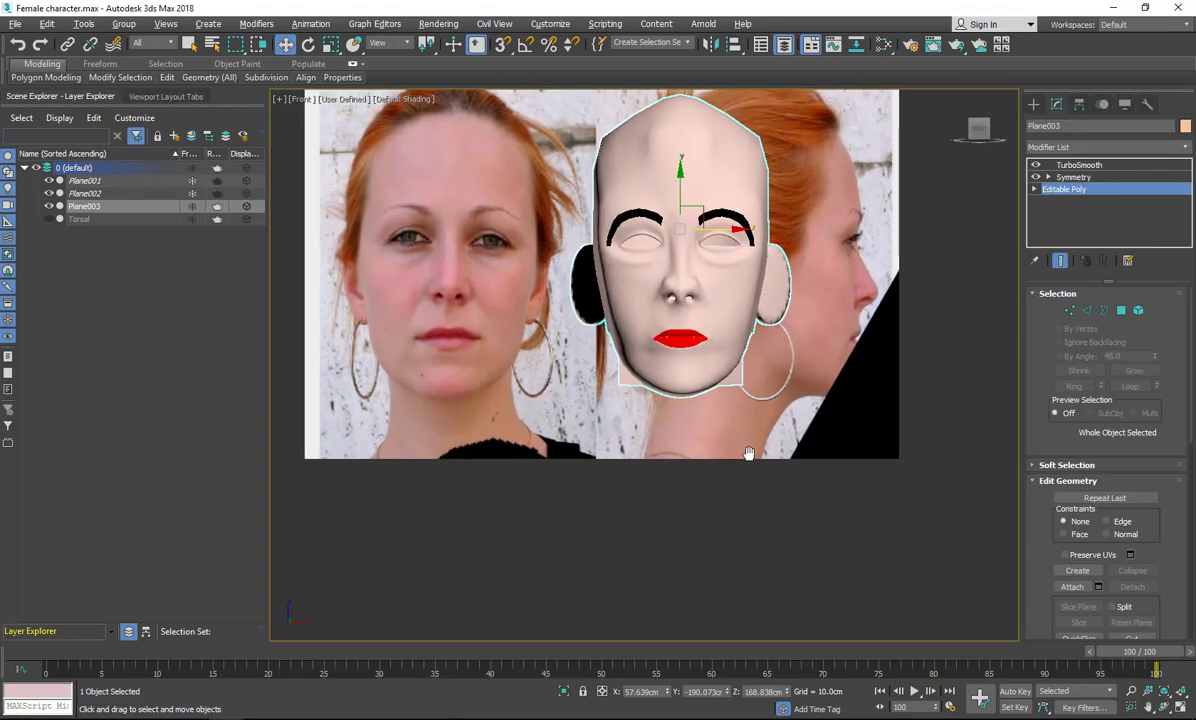
middle_drag(686, 375, 715, 400)
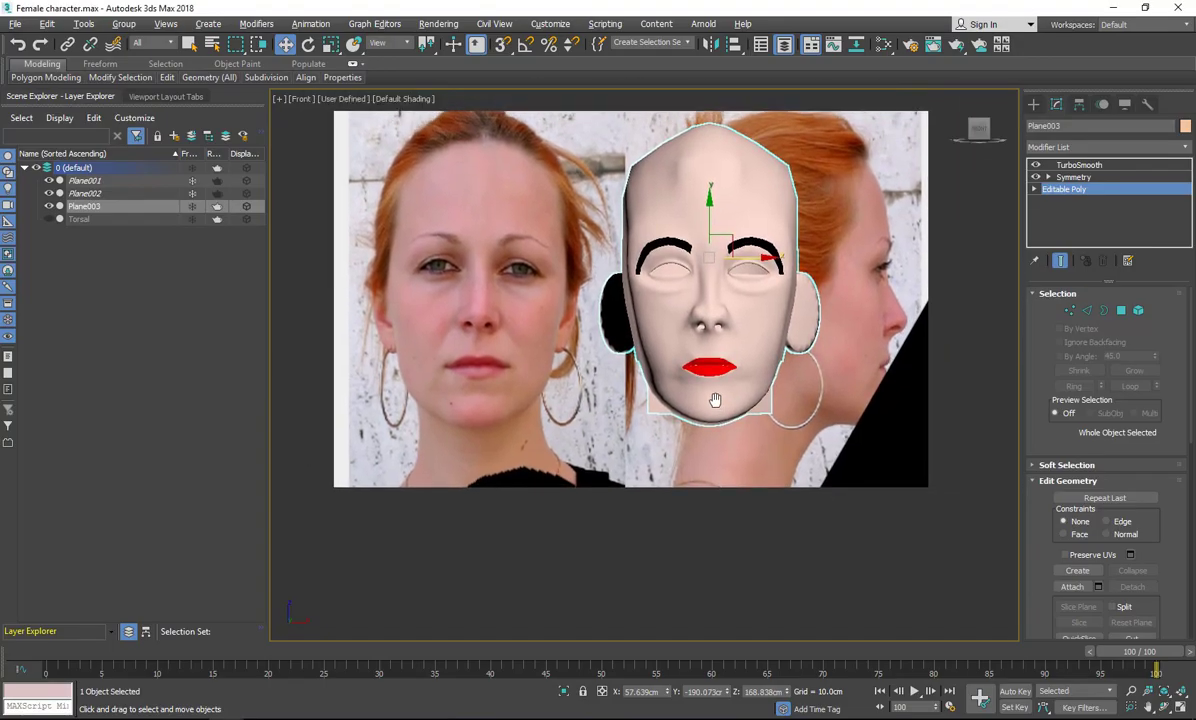
scroll(715, 400, up, 2)
scroll(715, 400, down, 4)
scroll(716, 401, up, 2)
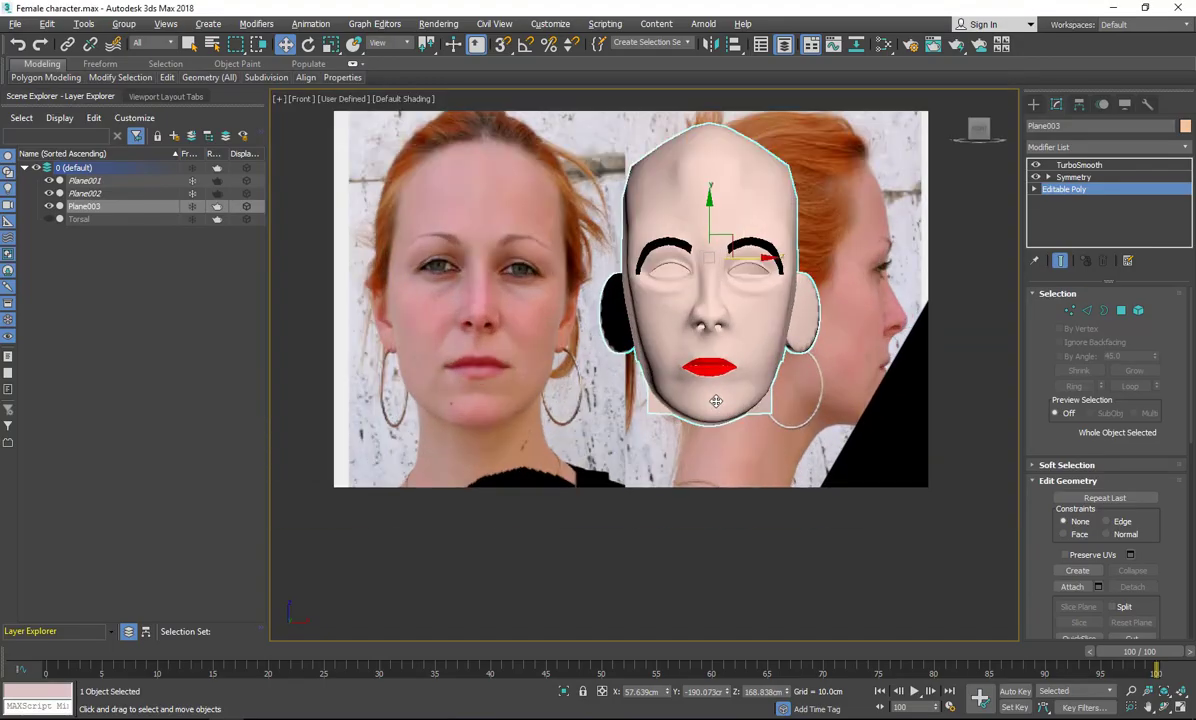
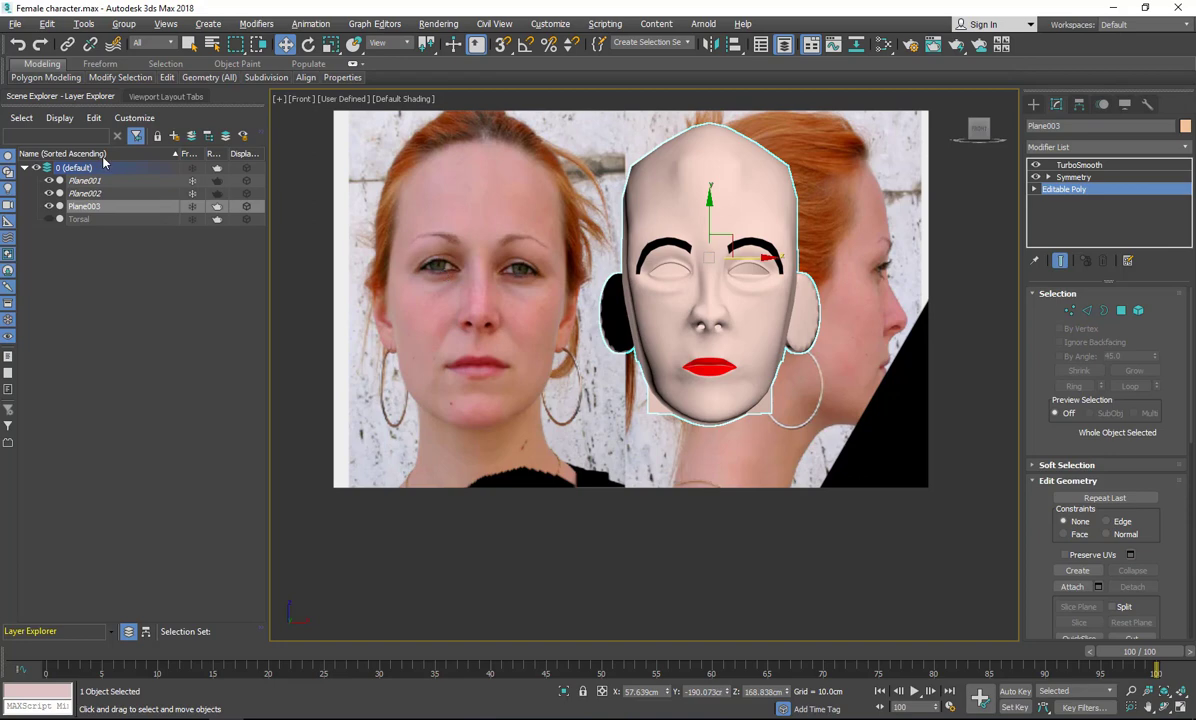
Start merging objects from the Lizard scene file in the Lizard project's scenes folder.
click(15, 23)
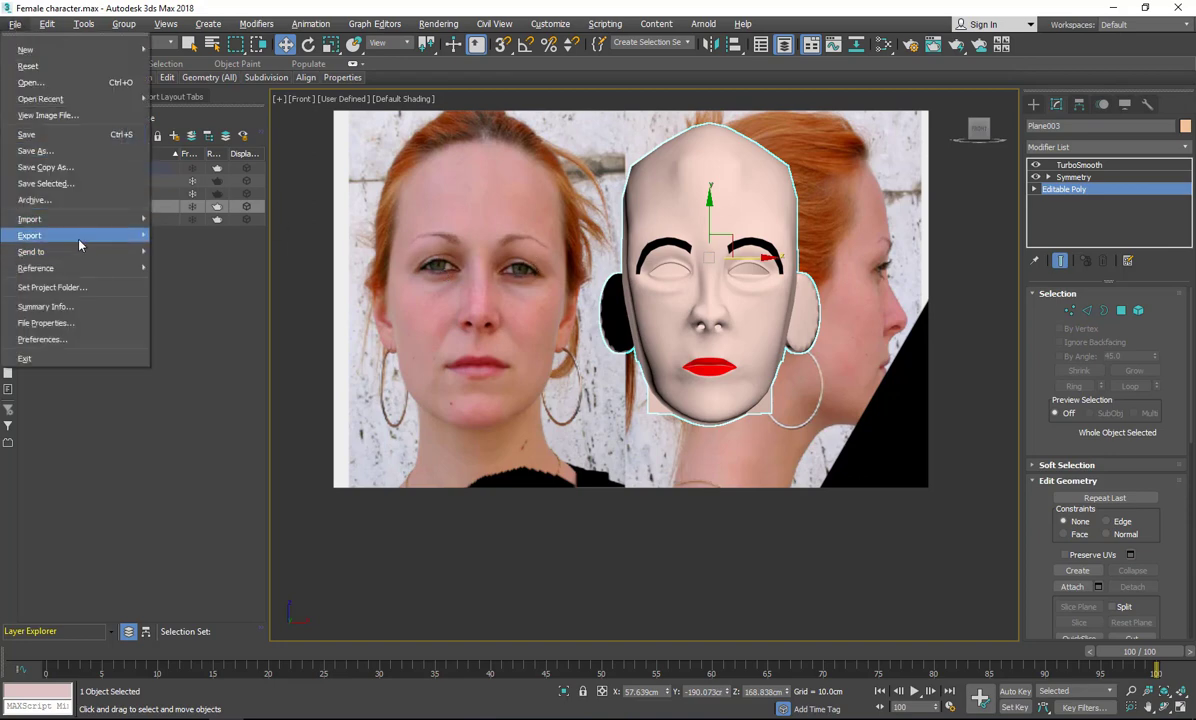
mouse_move(82, 242)
mouse_move(73, 219)
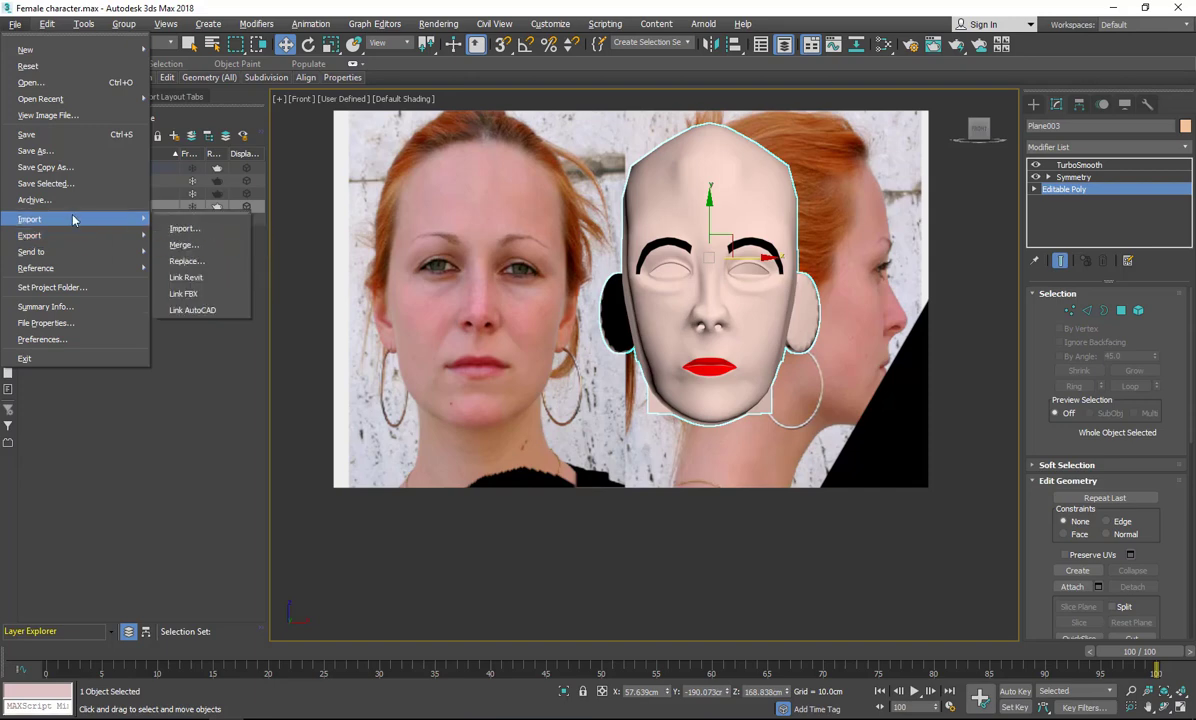
click(181, 246)
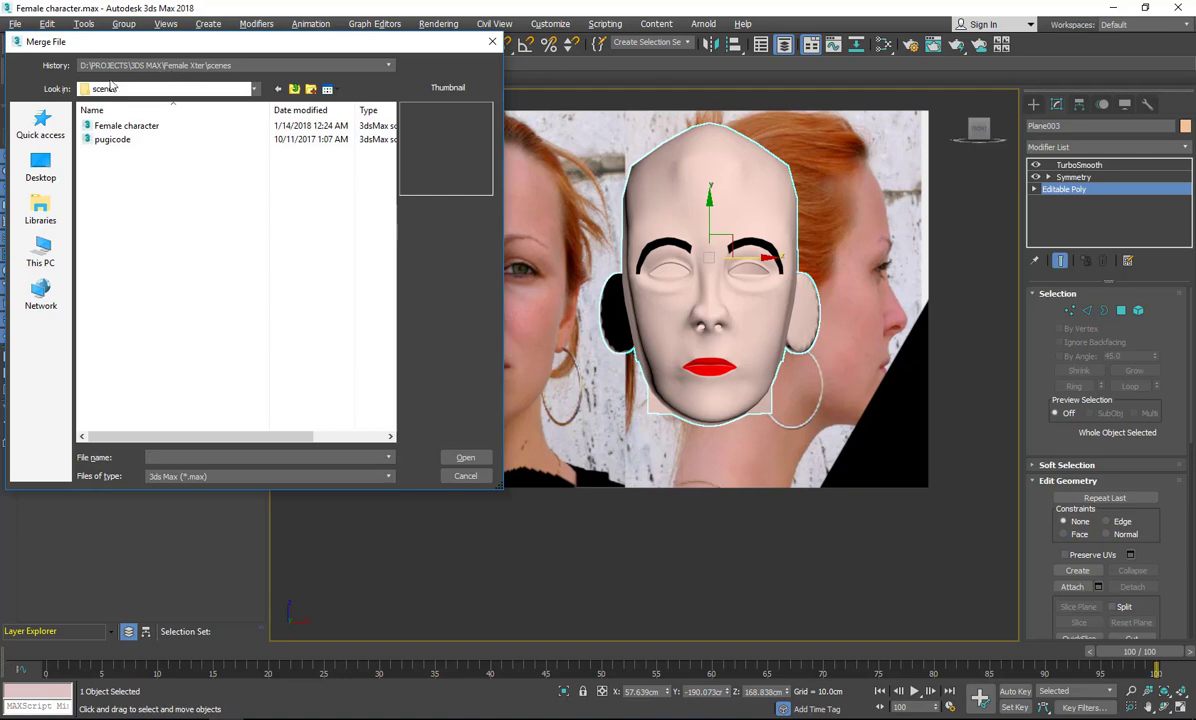
click(295, 90)
click(295, 90)
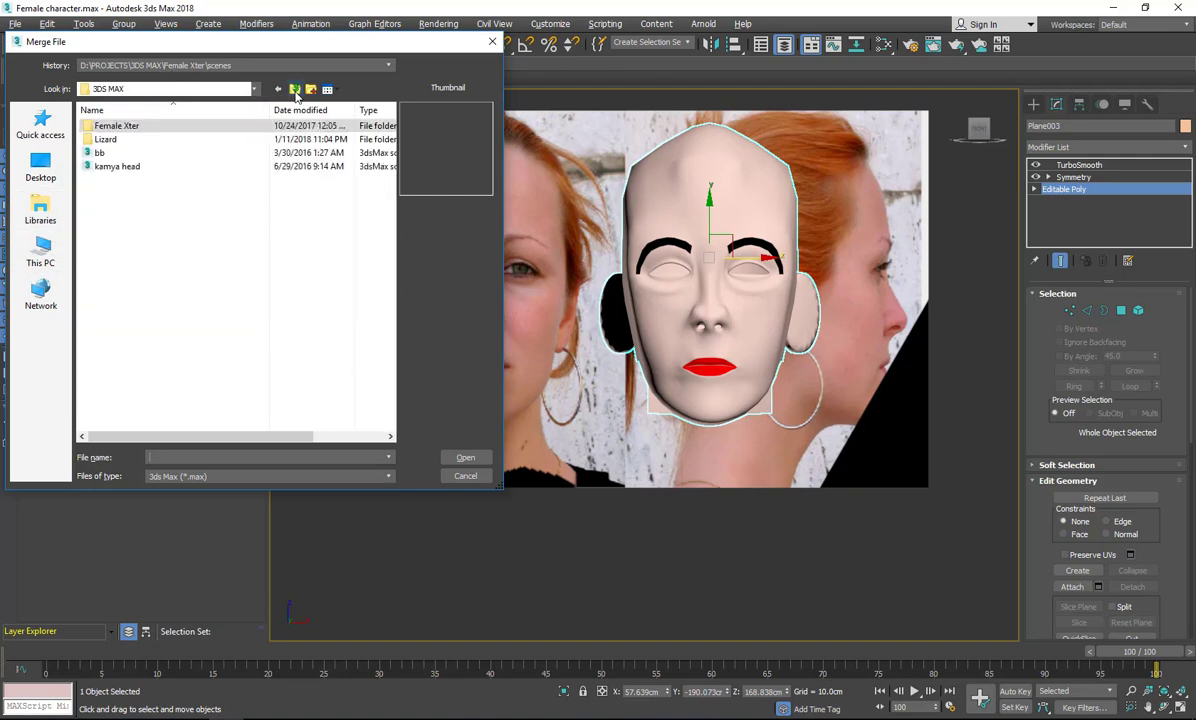
double_click(148, 141)
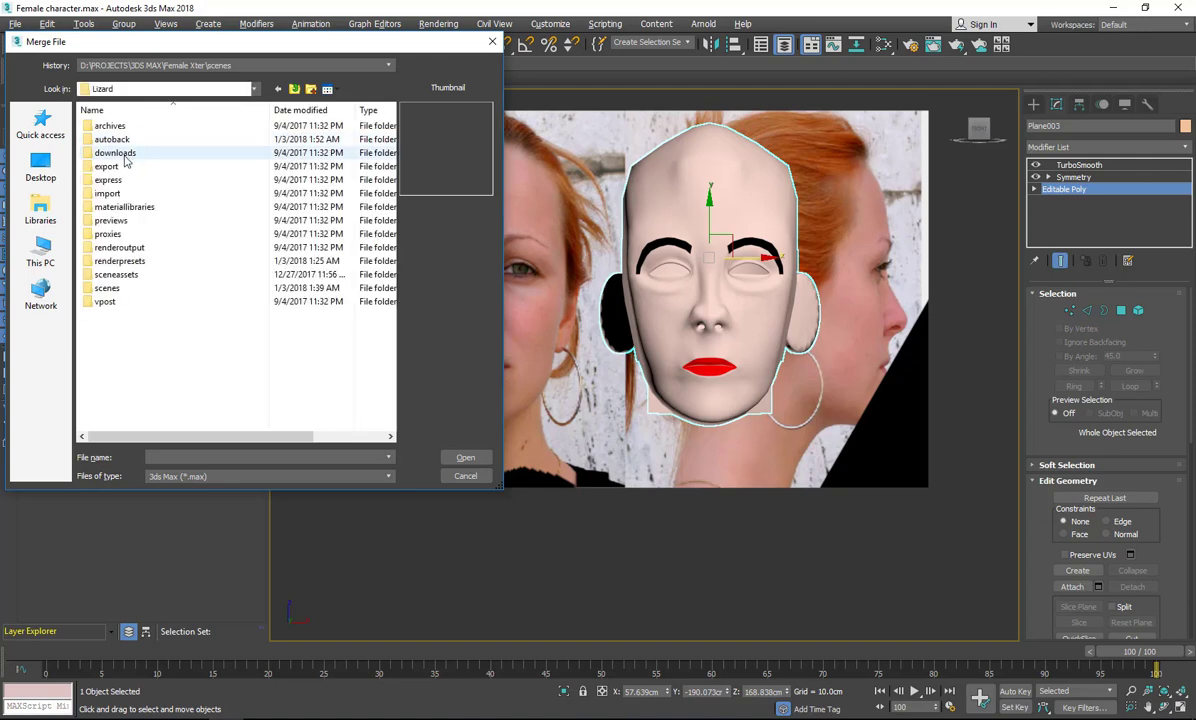
double_click(108, 289)
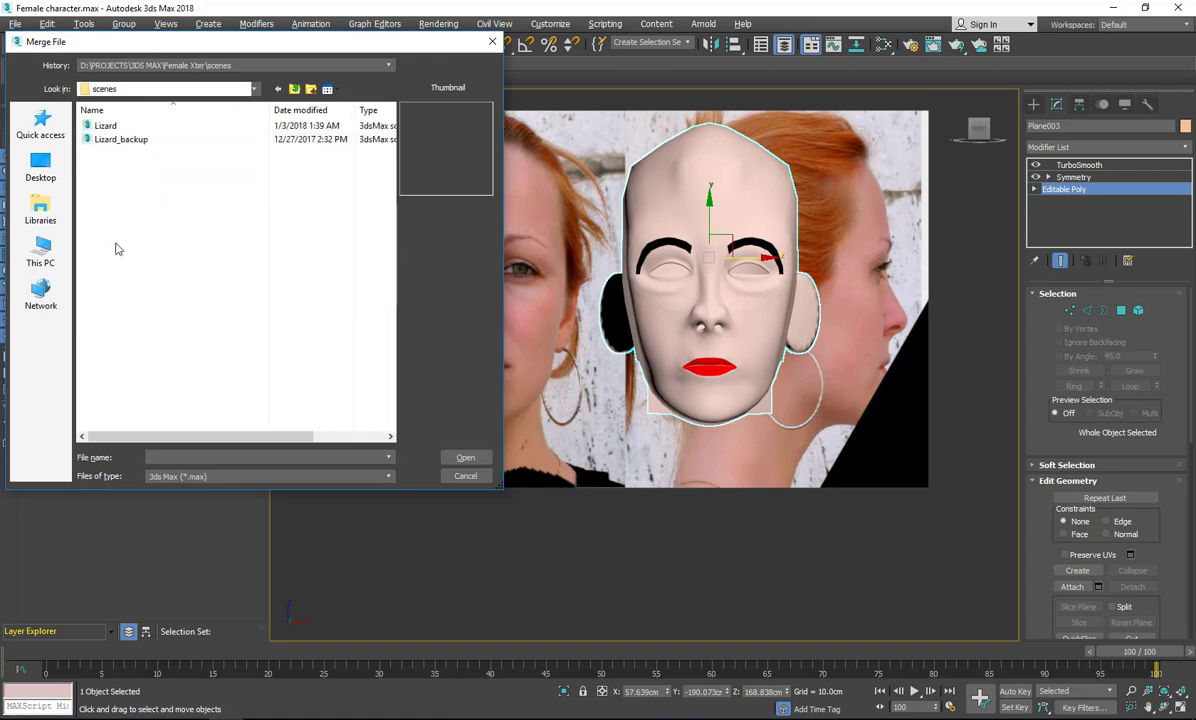
click(106, 126)
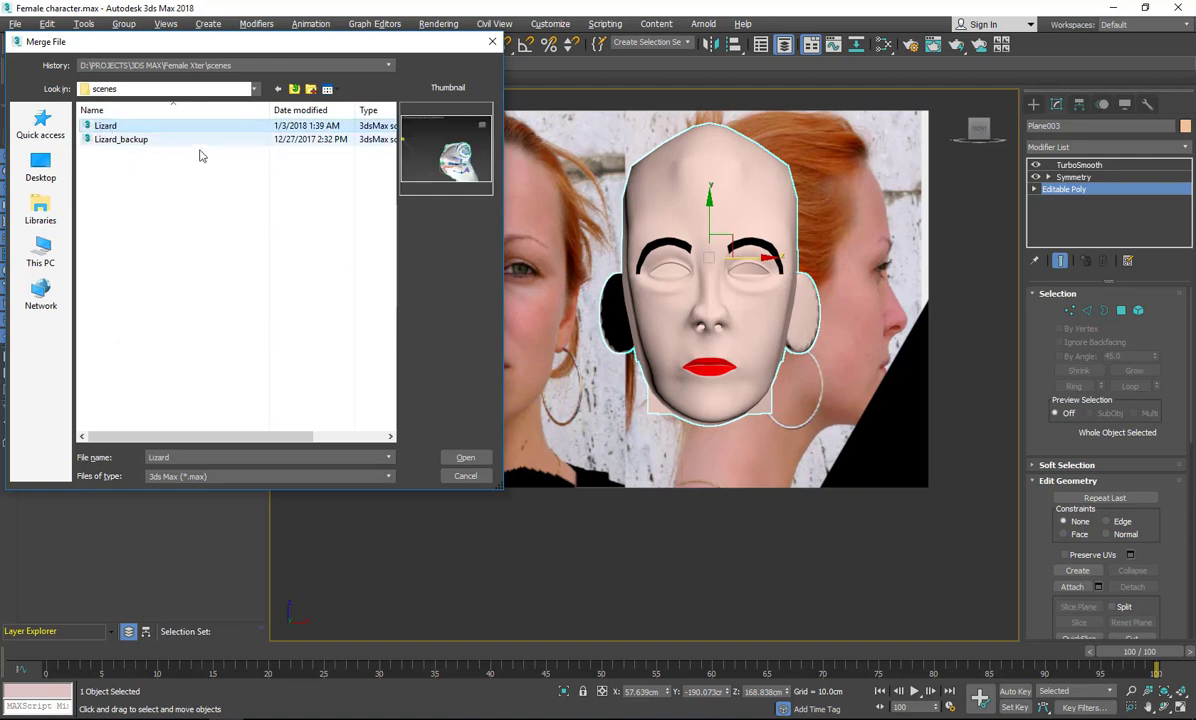
click(458, 458)
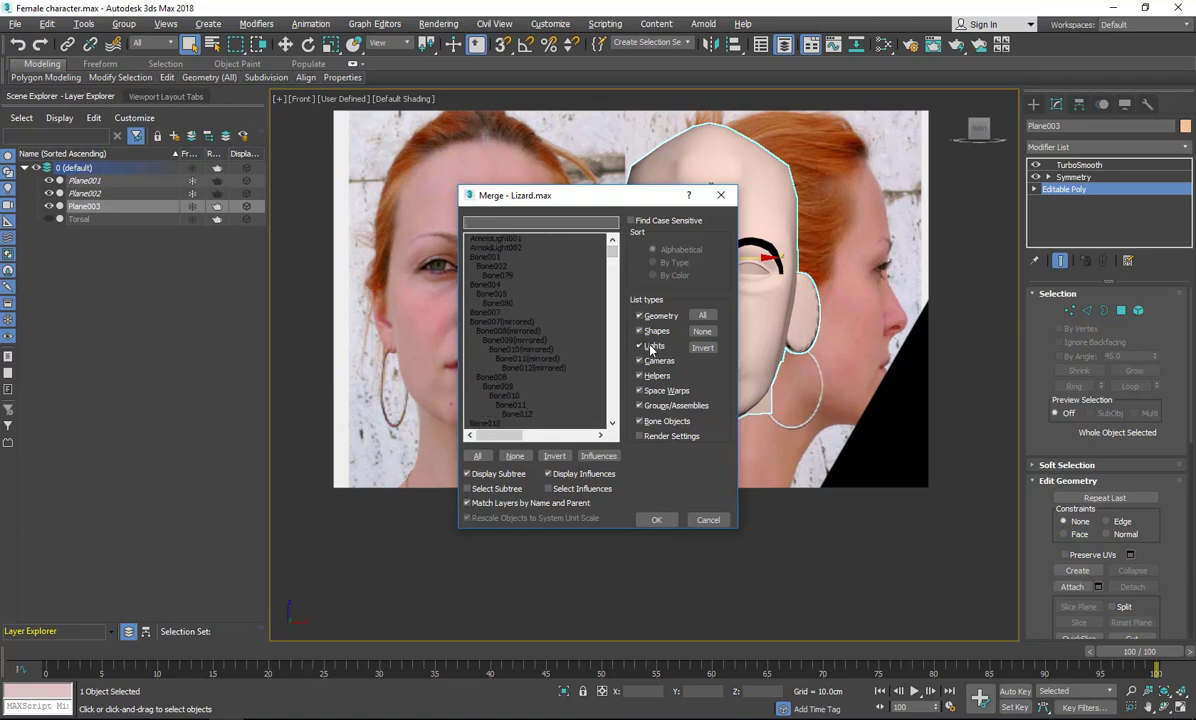
Limit the merge list to geometry objects and merge only eye_right into the scene.
click(640, 331)
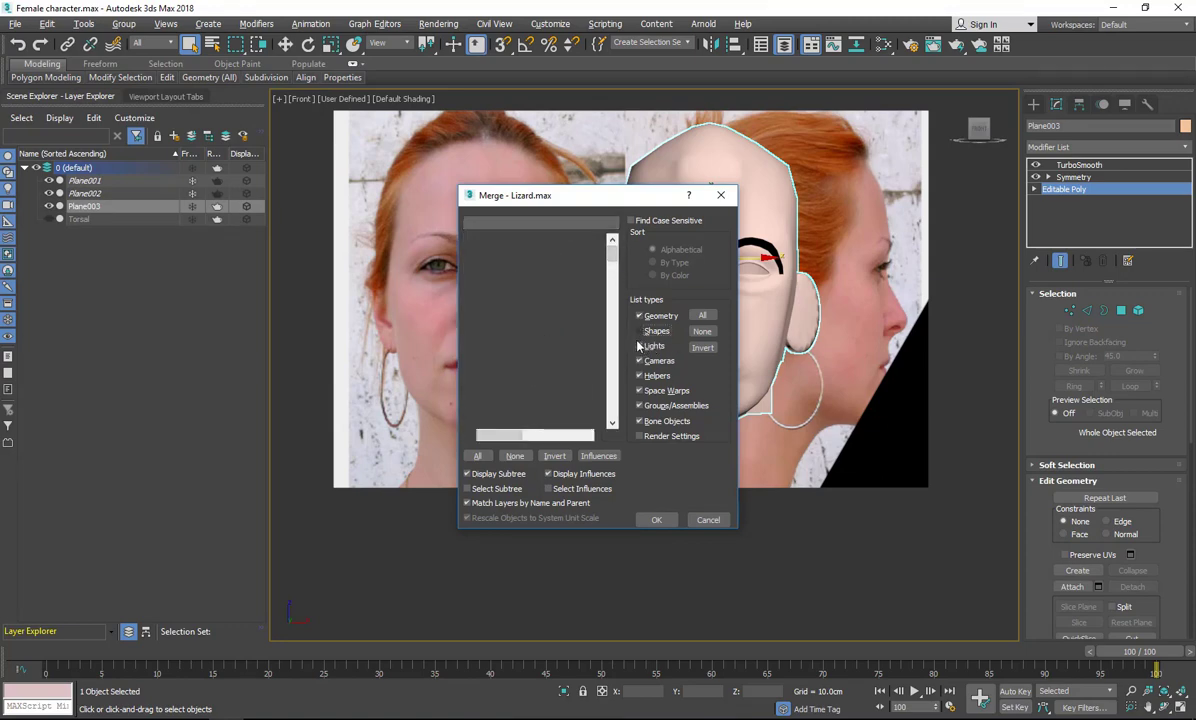
click(640, 346)
click(640, 362)
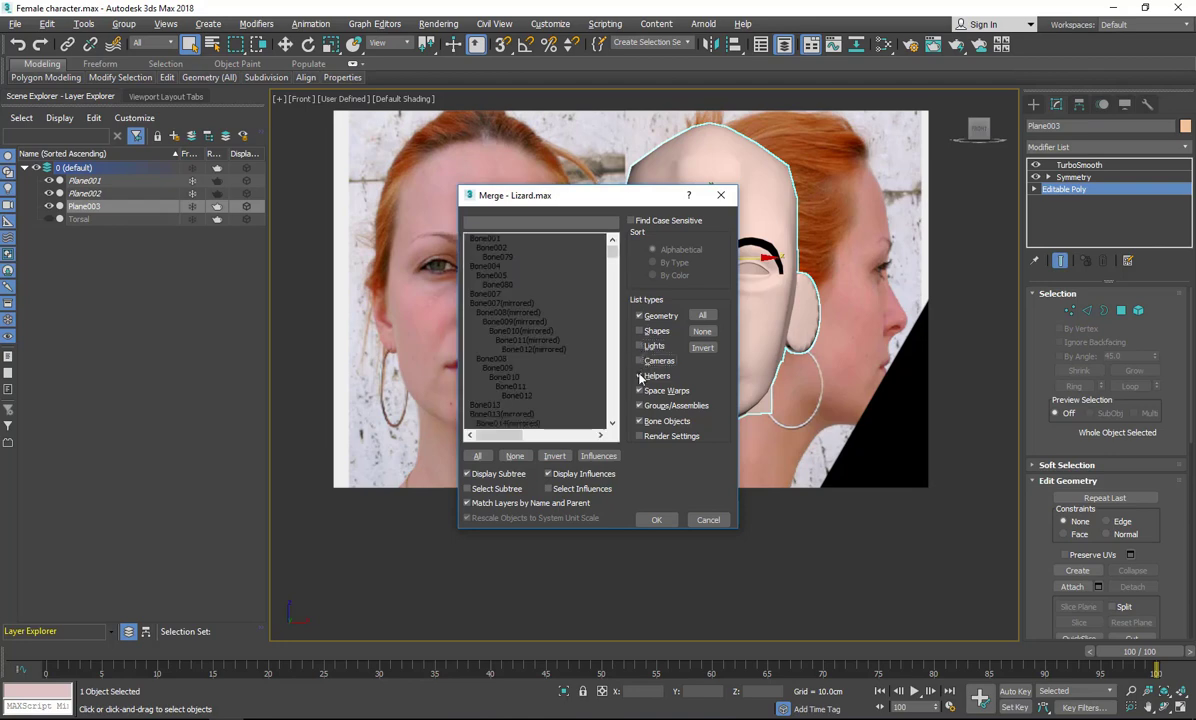
click(640, 422)
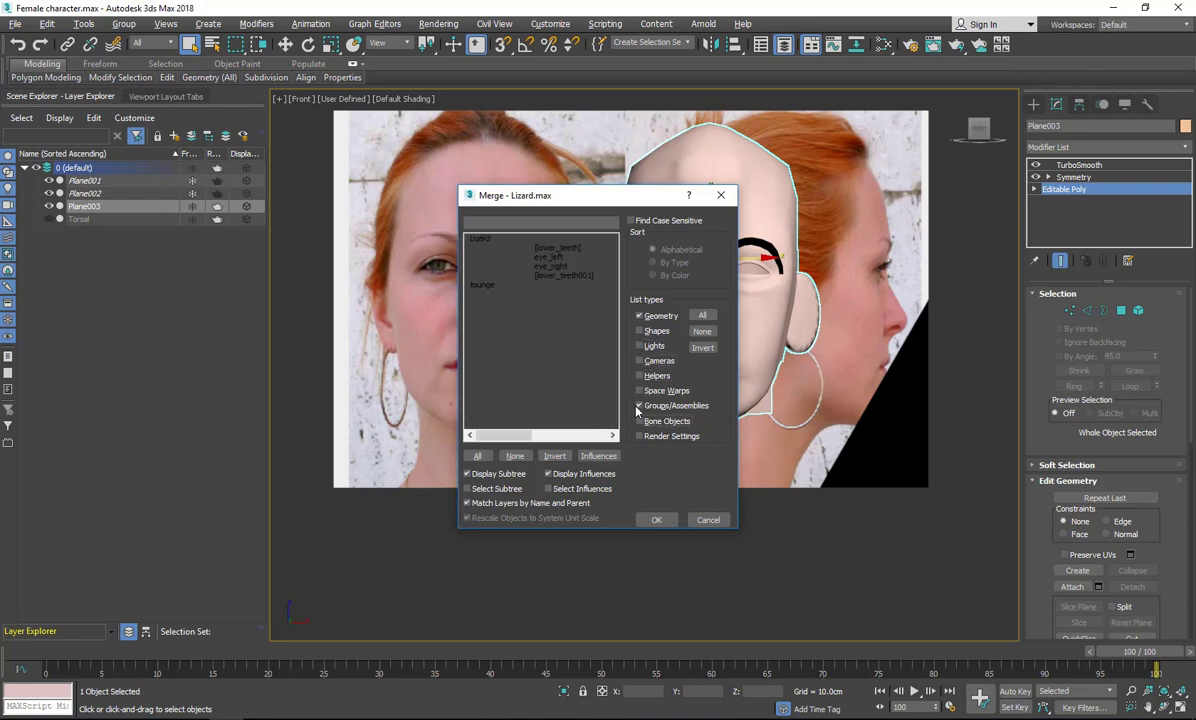
click(640, 406)
click(552, 247)
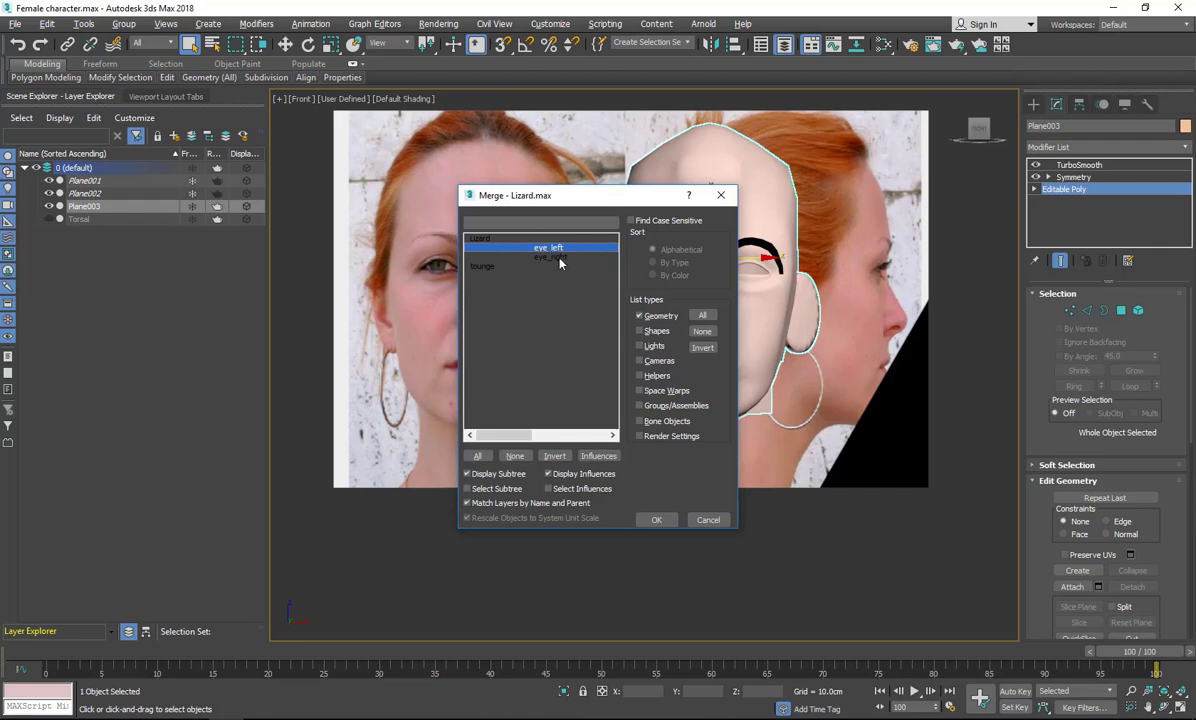
click(560, 258)
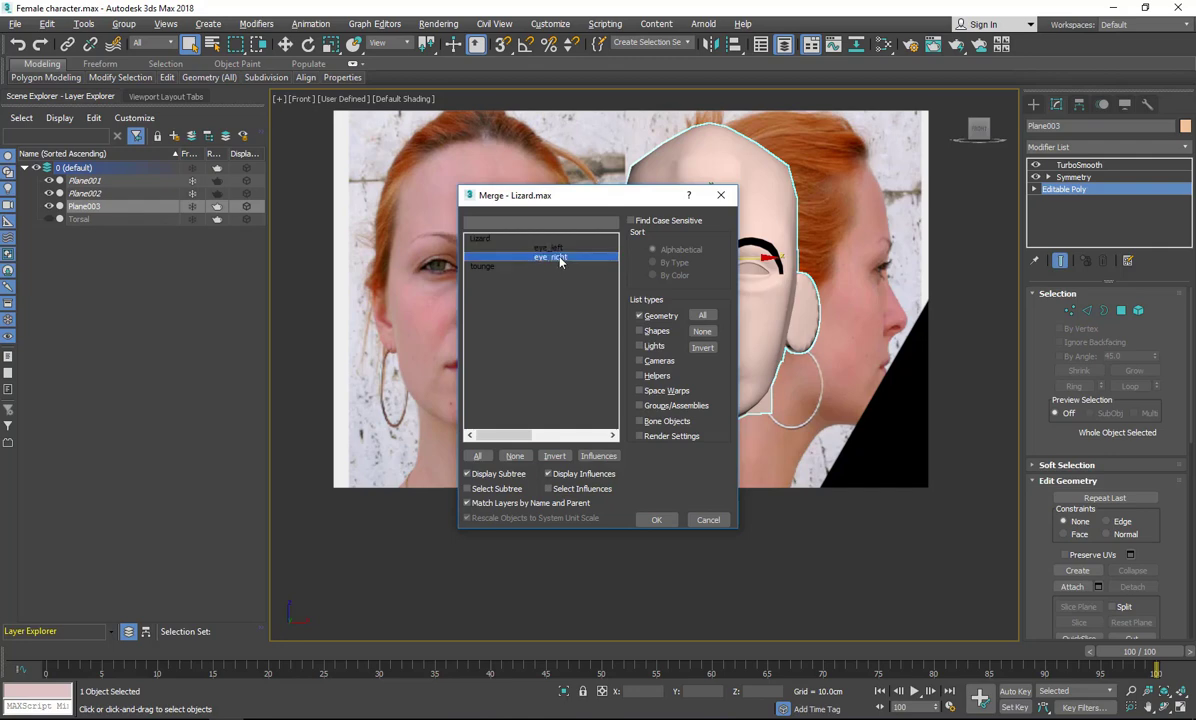
click(657, 519)
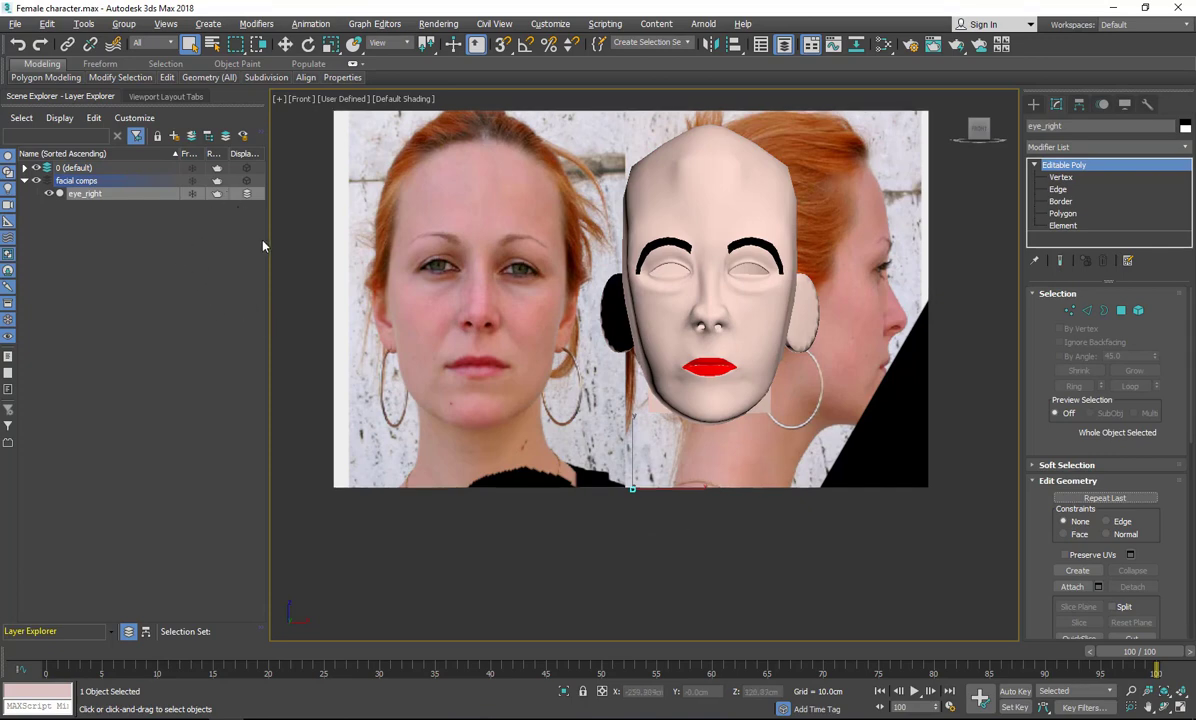
Move the merged eyeball in front view to about X 91.5 cm, Z 159.1 cm over the eye beneath it, and enlarge it uniformly to socket size.
scroll(401, 383, down, 10)
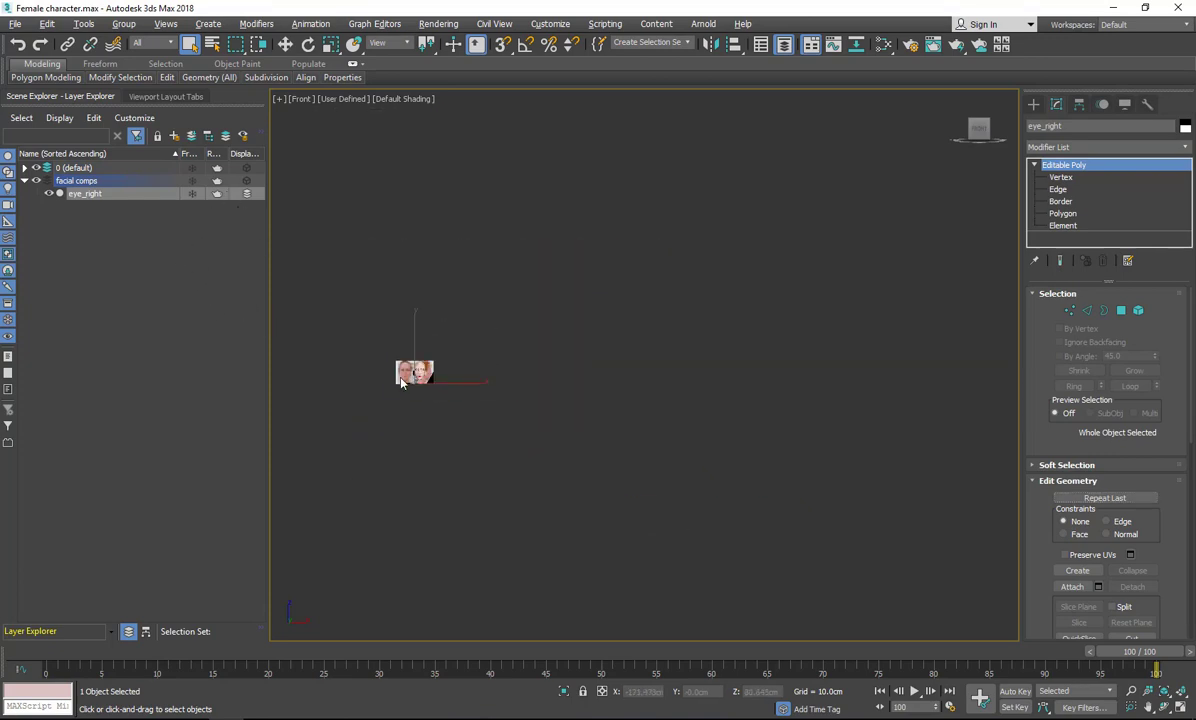
scroll(401, 383, up, 10)
scroll(398, 368, up, 2)
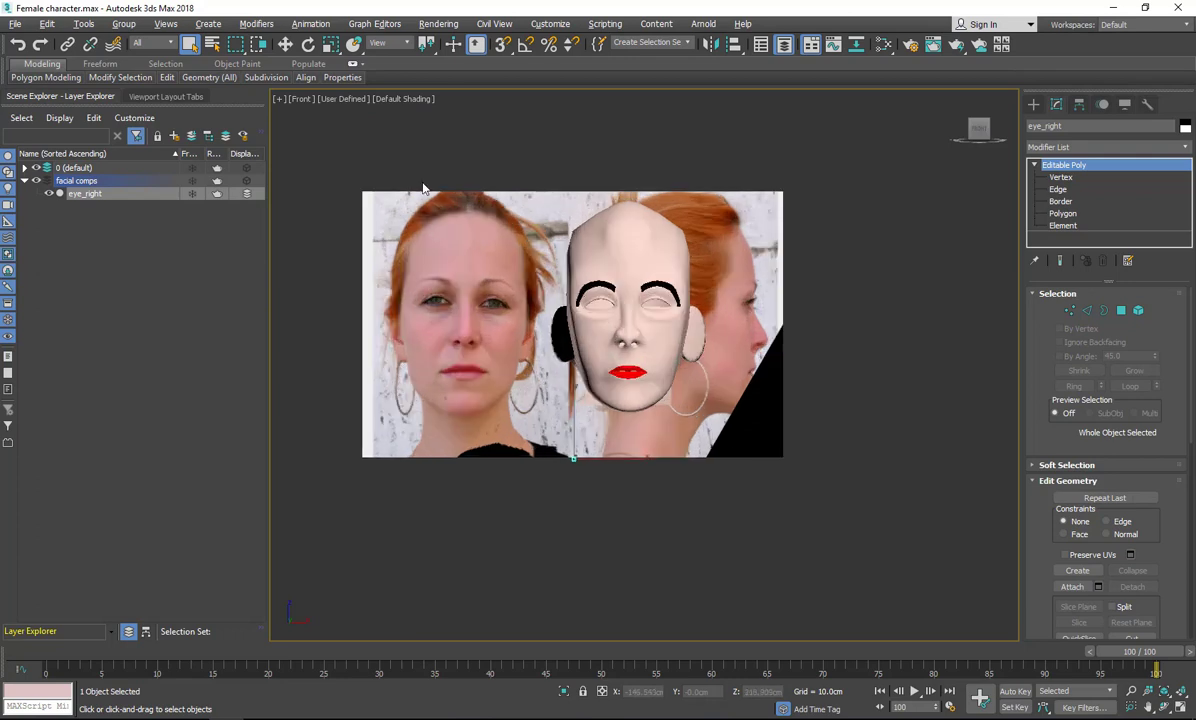
click(285, 44)
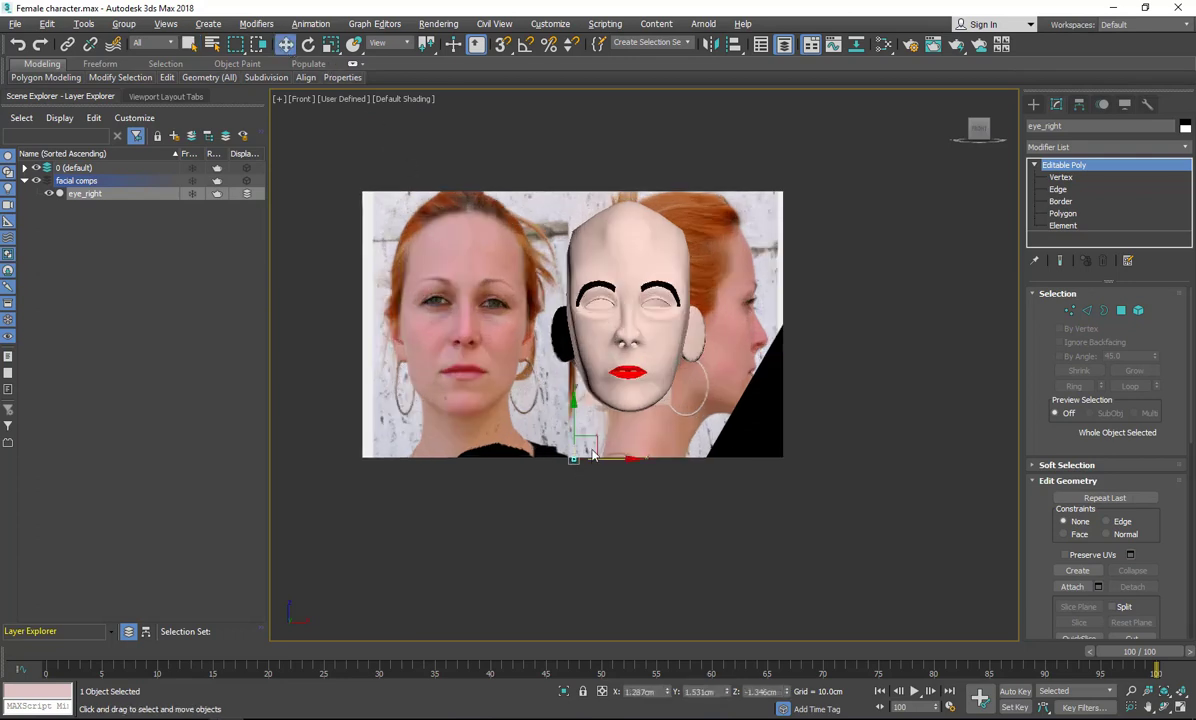
drag(599, 441, 665, 285)
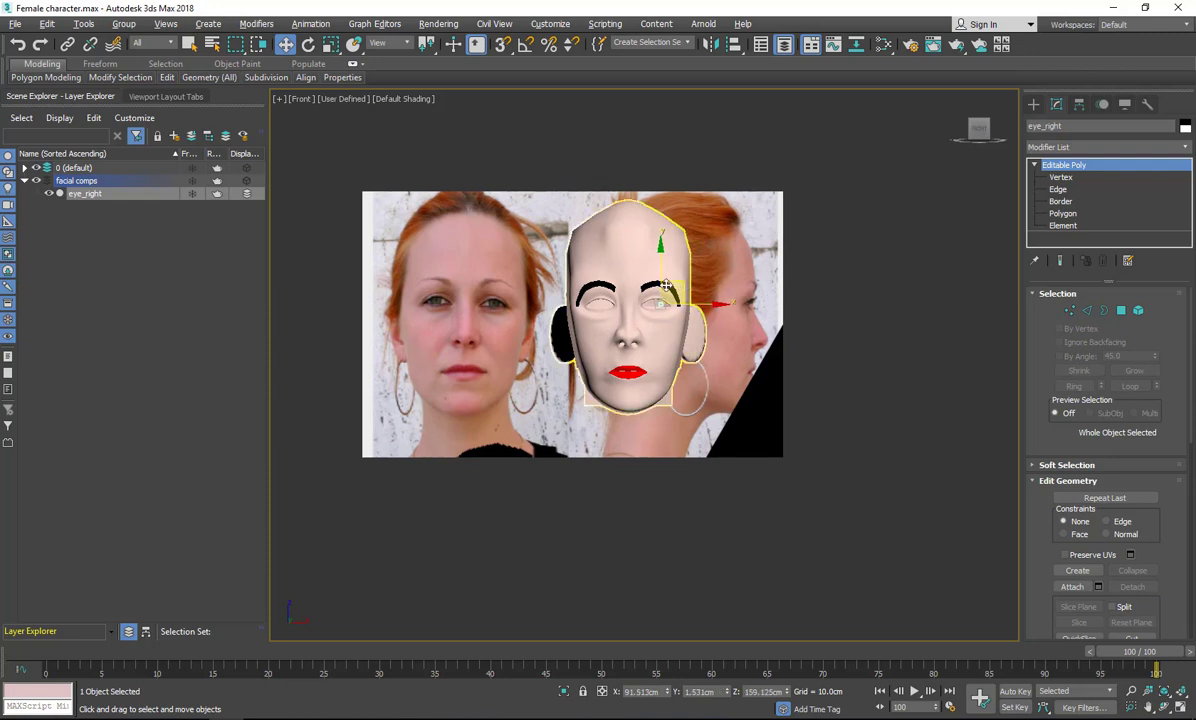
click(331, 45)
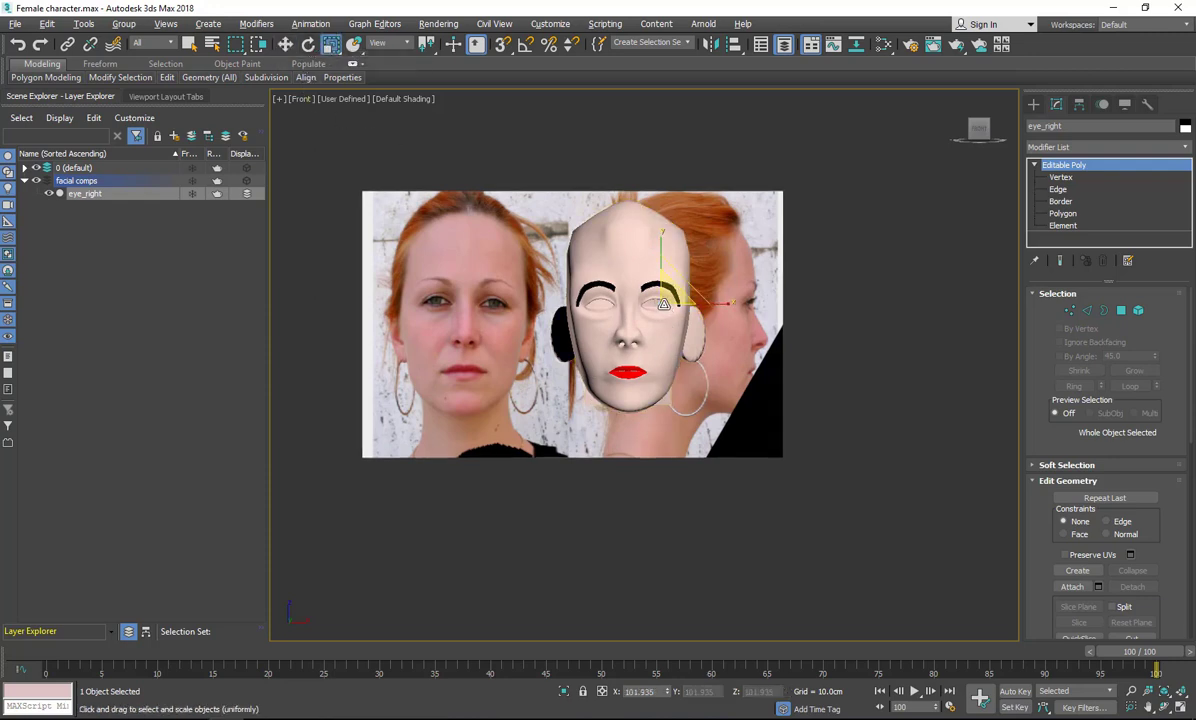
drag(663, 303, 718, 158)
Move the eyeball forward in the side view to about Y -178.7 cm, at the front of the face.
click(286, 45)
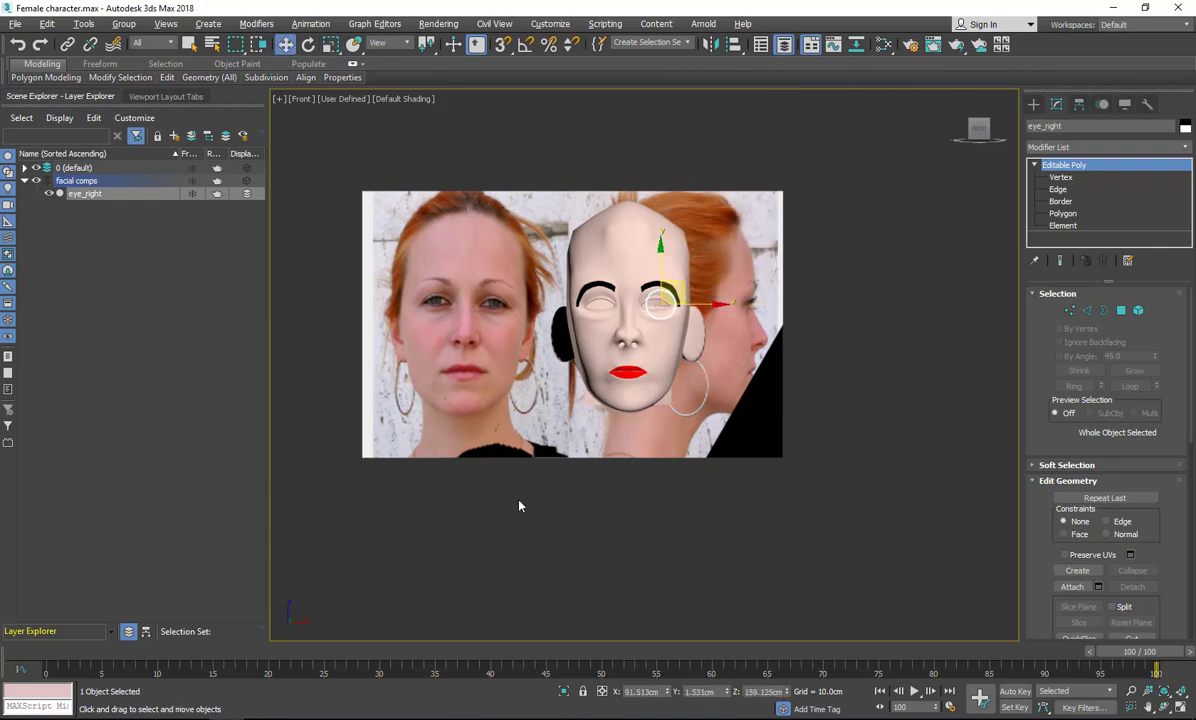
key(alt+w)
click(407, 463)
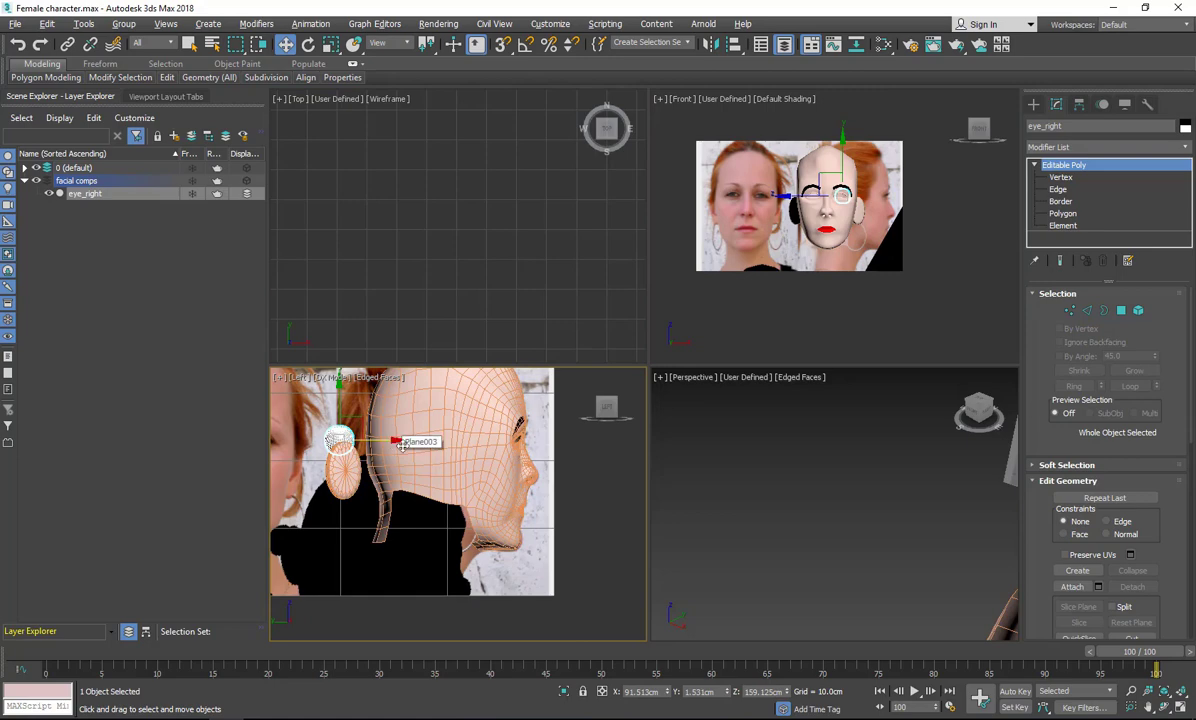
drag(402, 443, 566, 448)
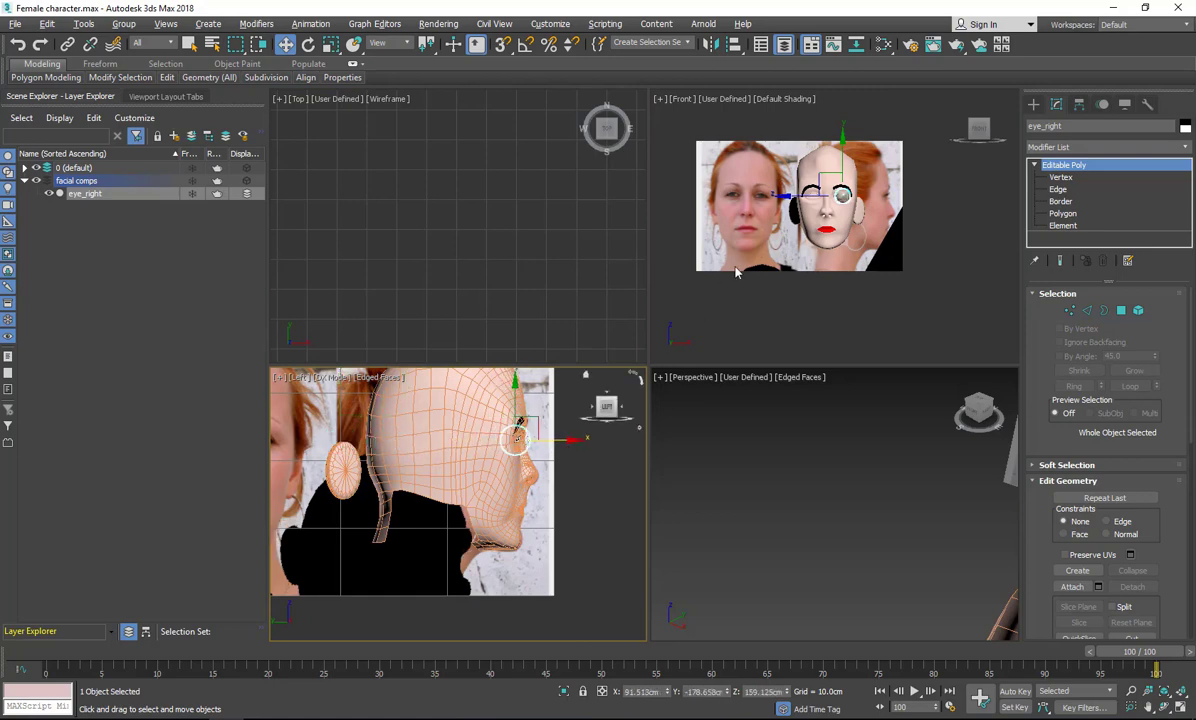
Rotate the eyeball in the front view so that its pupil faces straight forward.
scroll(800, 210, up, 5)
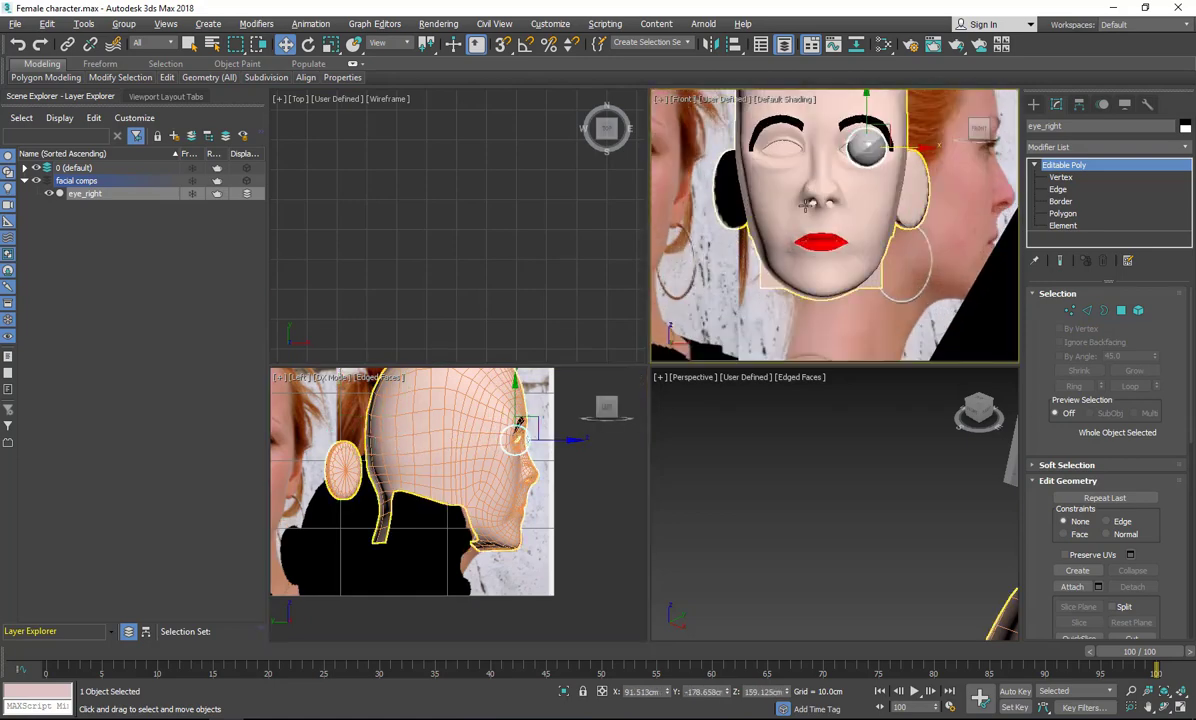
scroll(806, 205, up, 3)
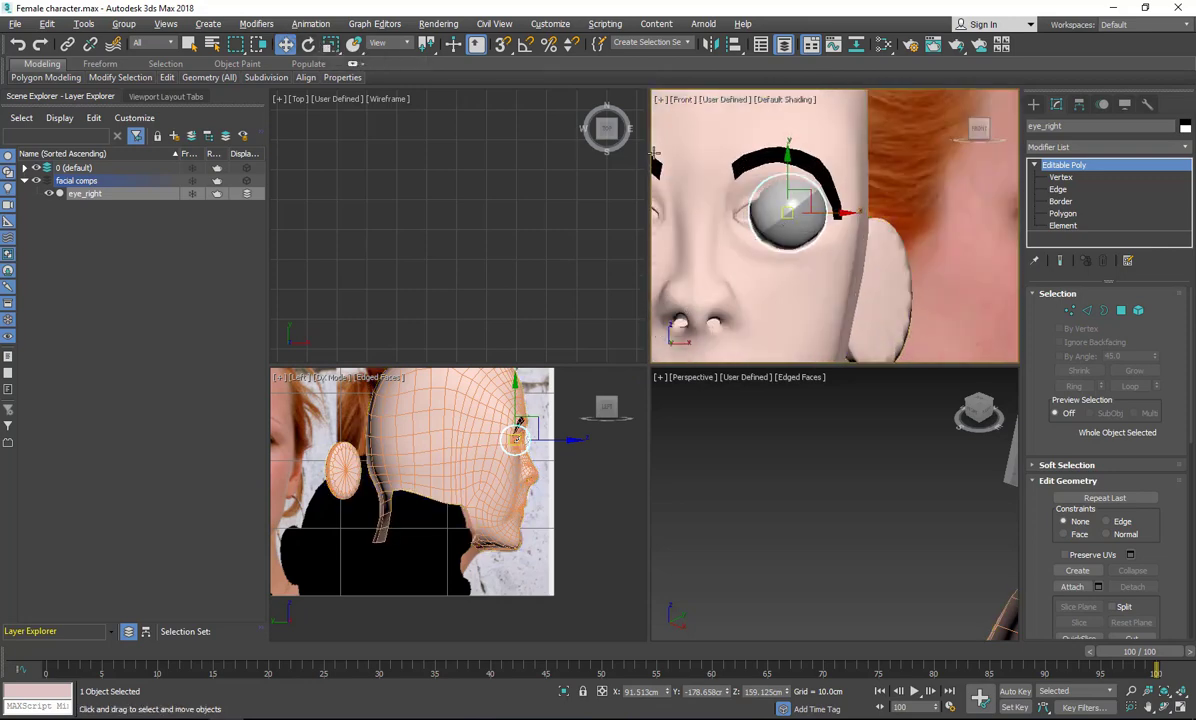
click(308, 44)
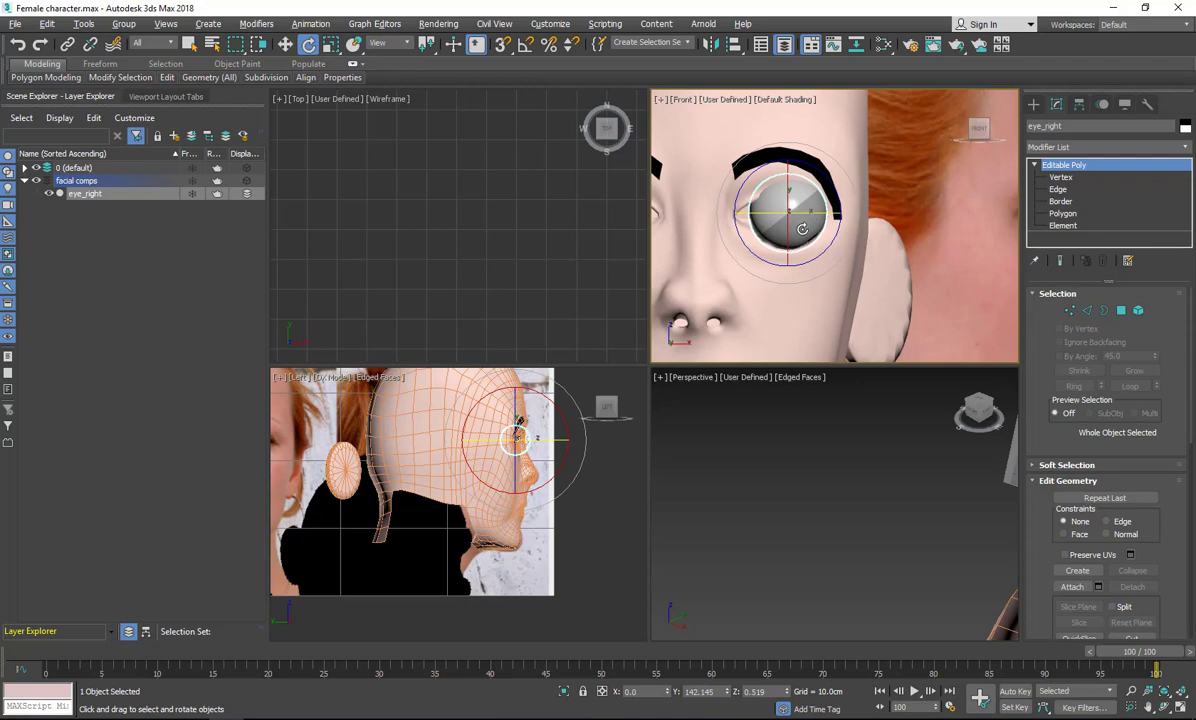
drag(802, 229, 771, 174)
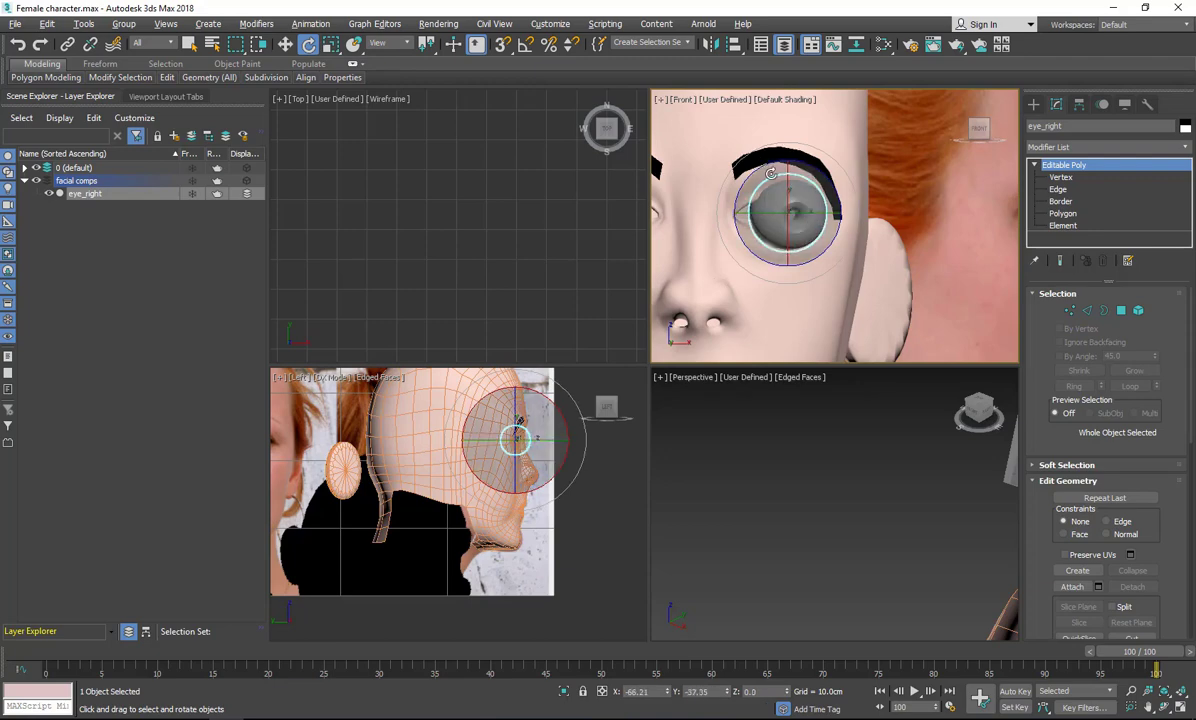
click(285, 45)
click(309, 45)
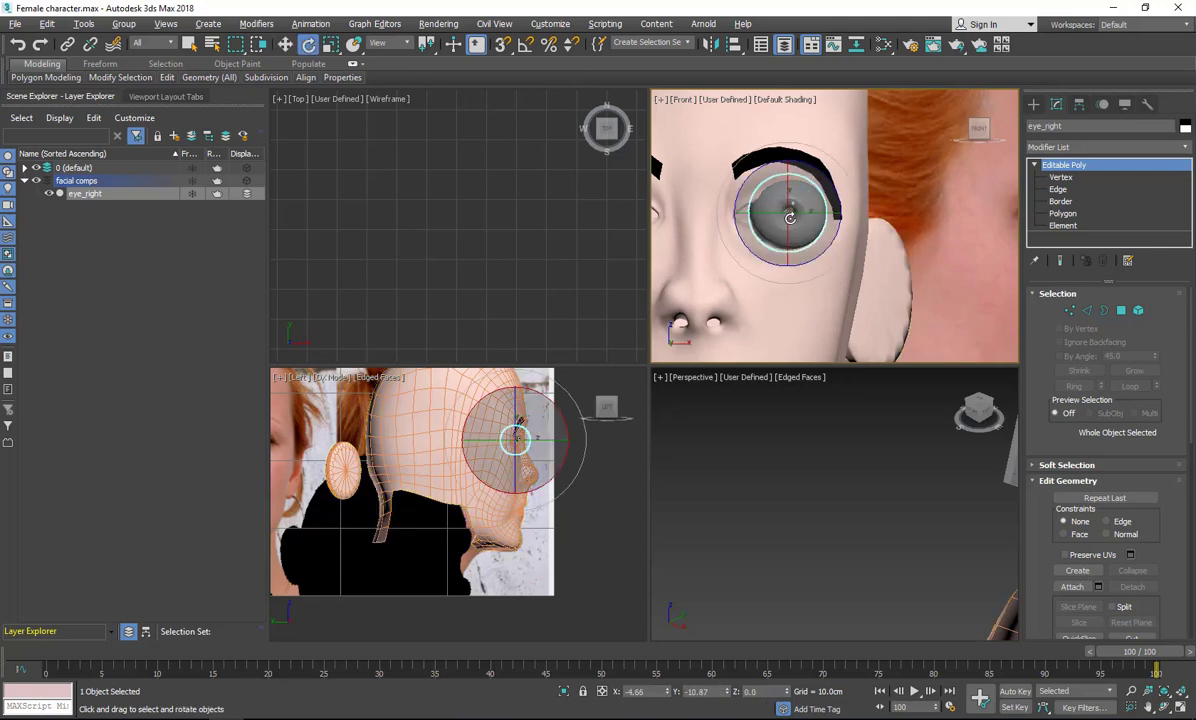
click(286, 45)
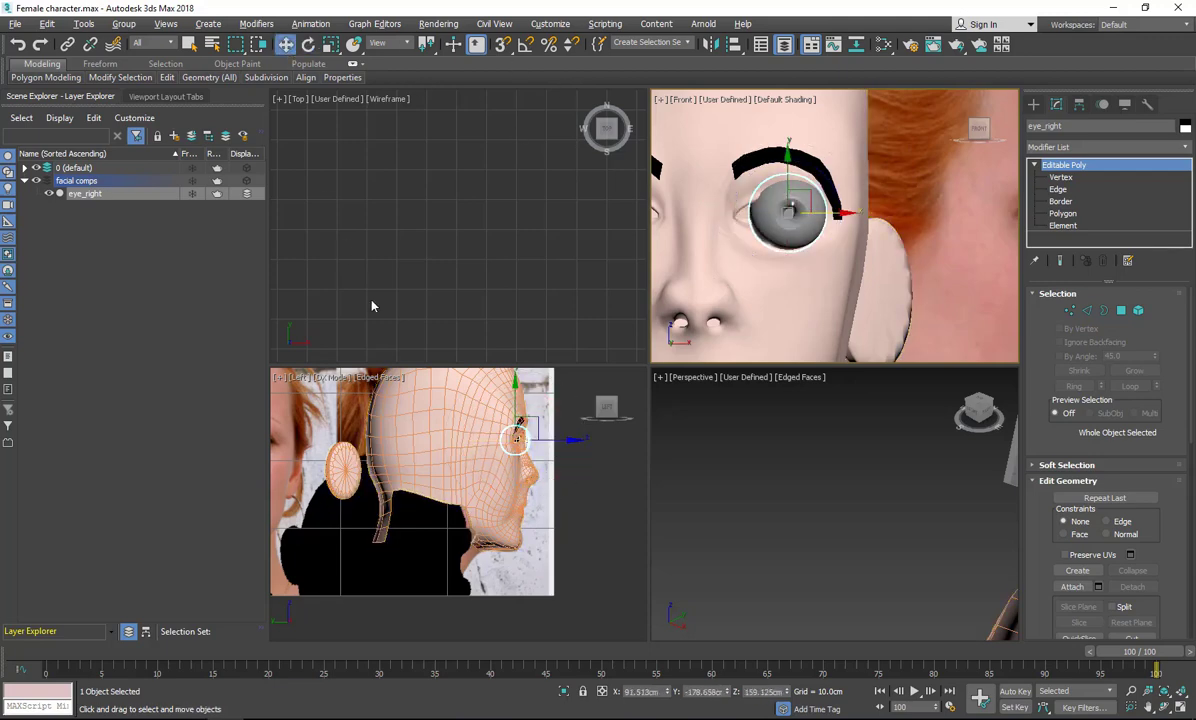
Fit the eyeball behind the eyelids by moving it back to about Y -165.5 cm and sideways to about X 87.0 cm.
right_click(563, 463)
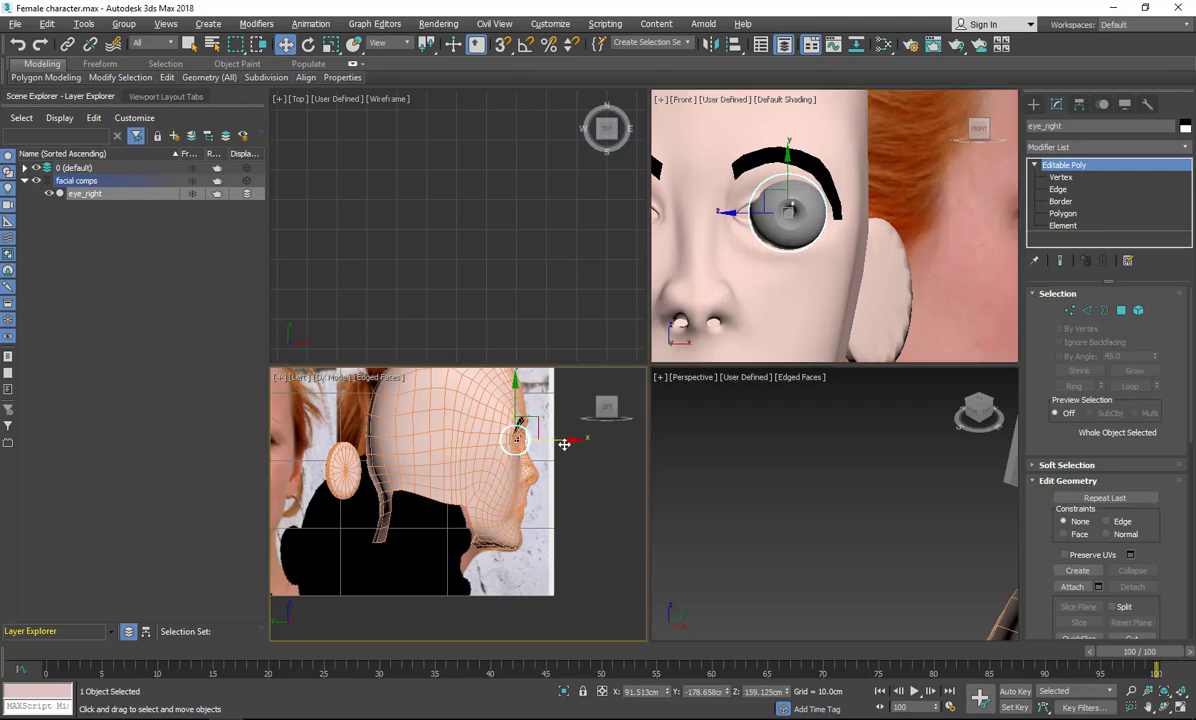
drag(564, 443, 548, 443)
right_click(881, 240)
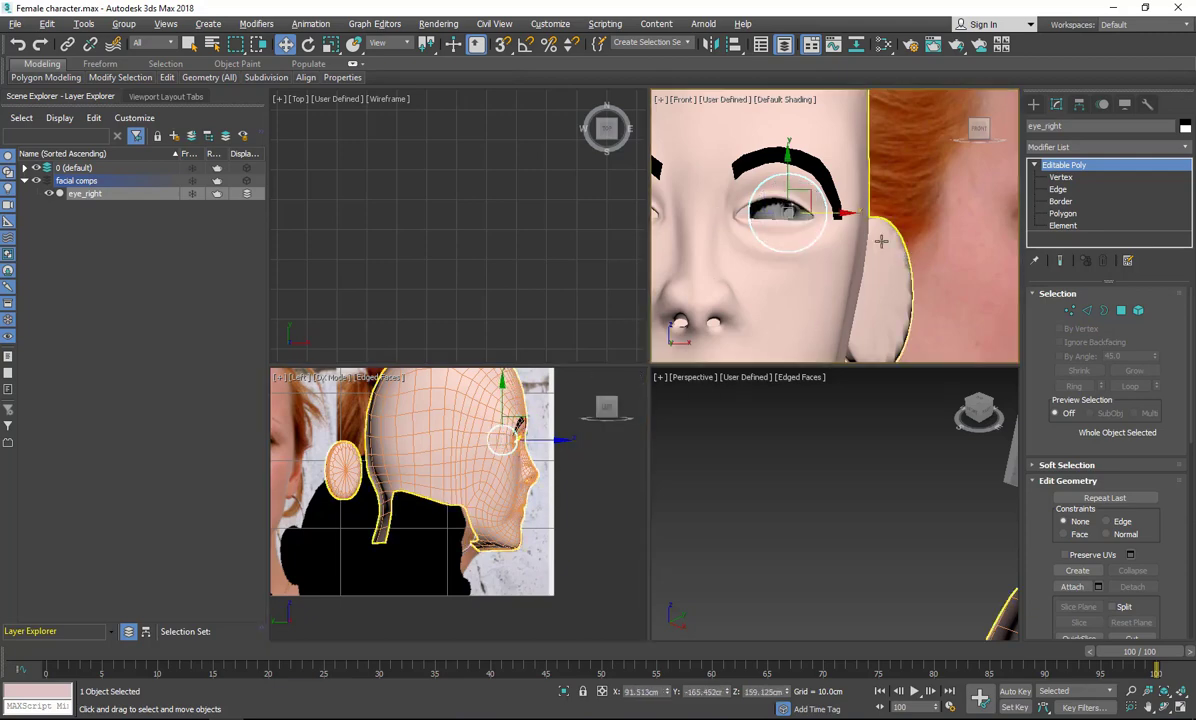
drag(827, 213, 820, 213)
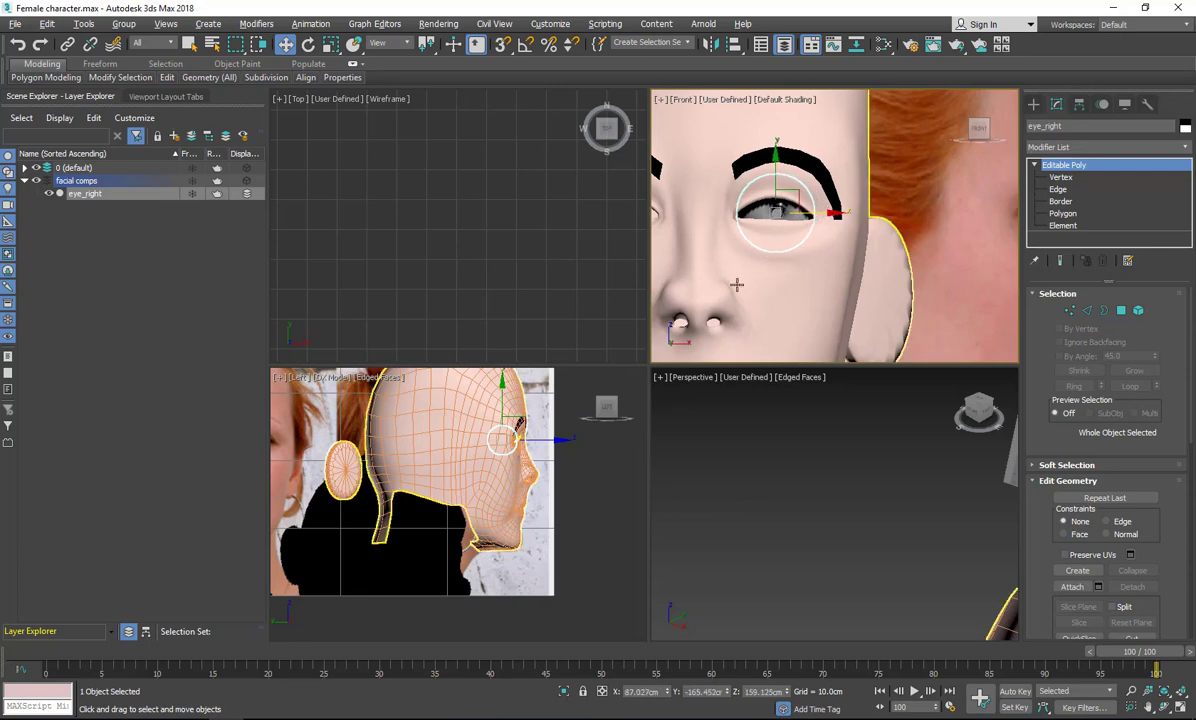
Add a new Physical Material node below the existing nodes in the Slate Material Editor.
key(m)
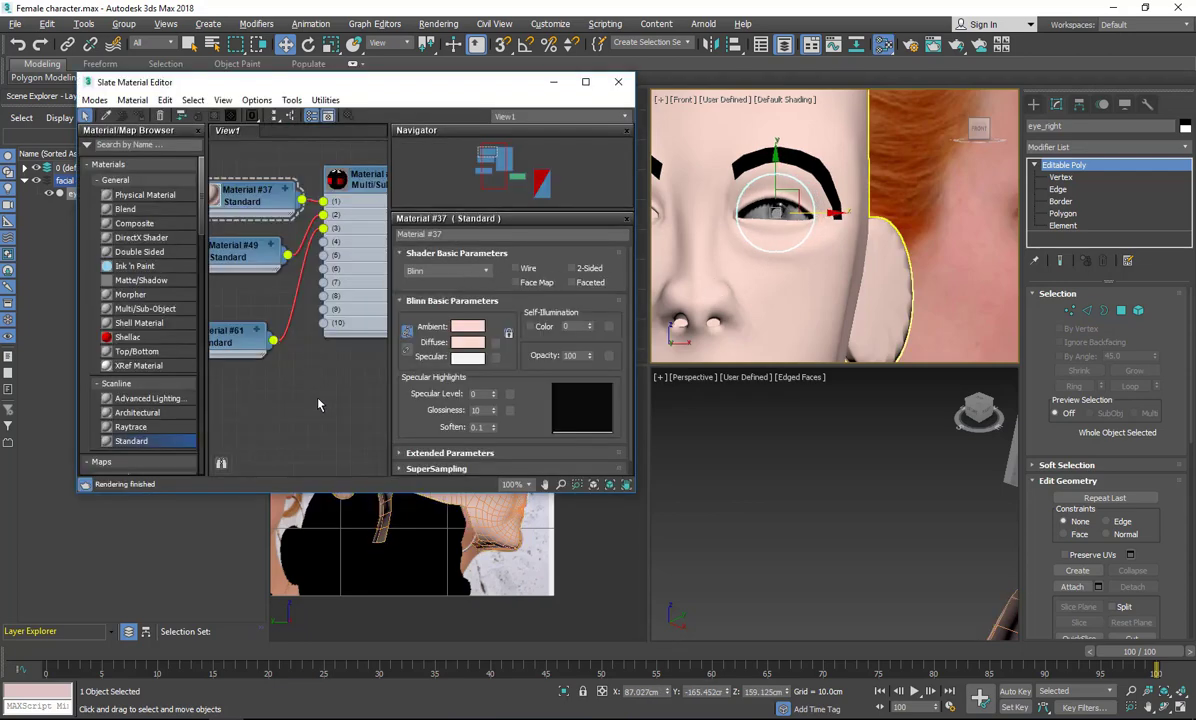
right_click(290, 394)
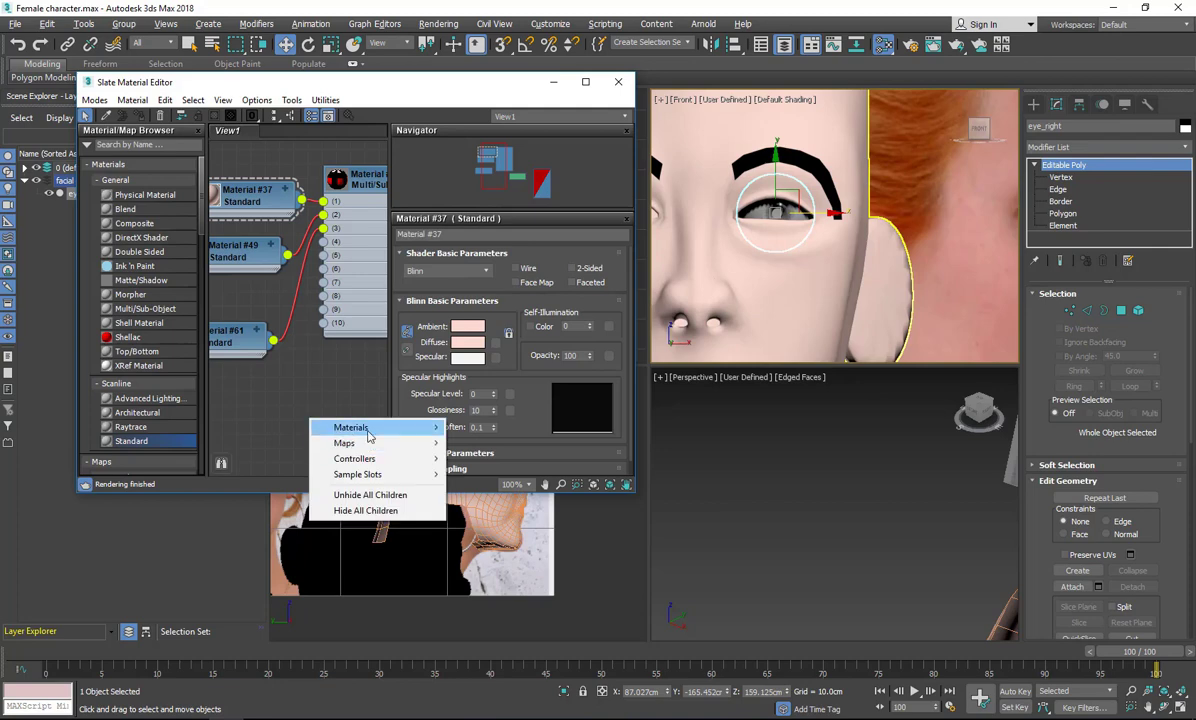
mouse_move(368, 432)
mouse_move(474, 432)
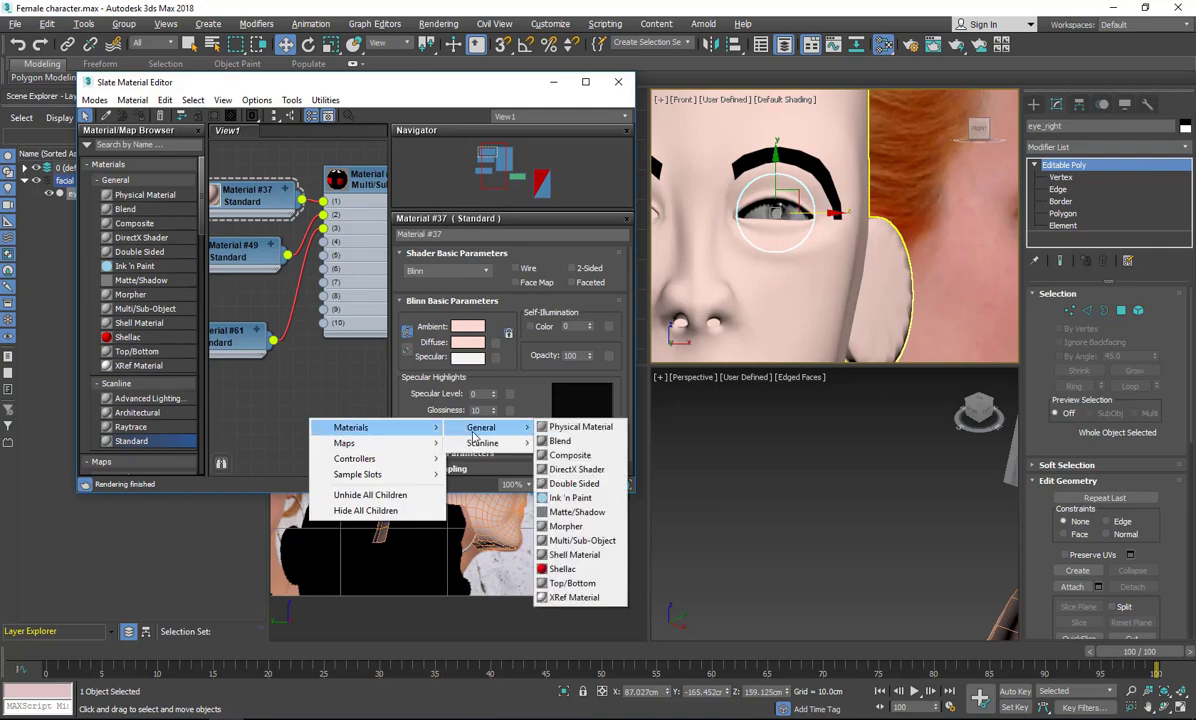
click(568, 427)
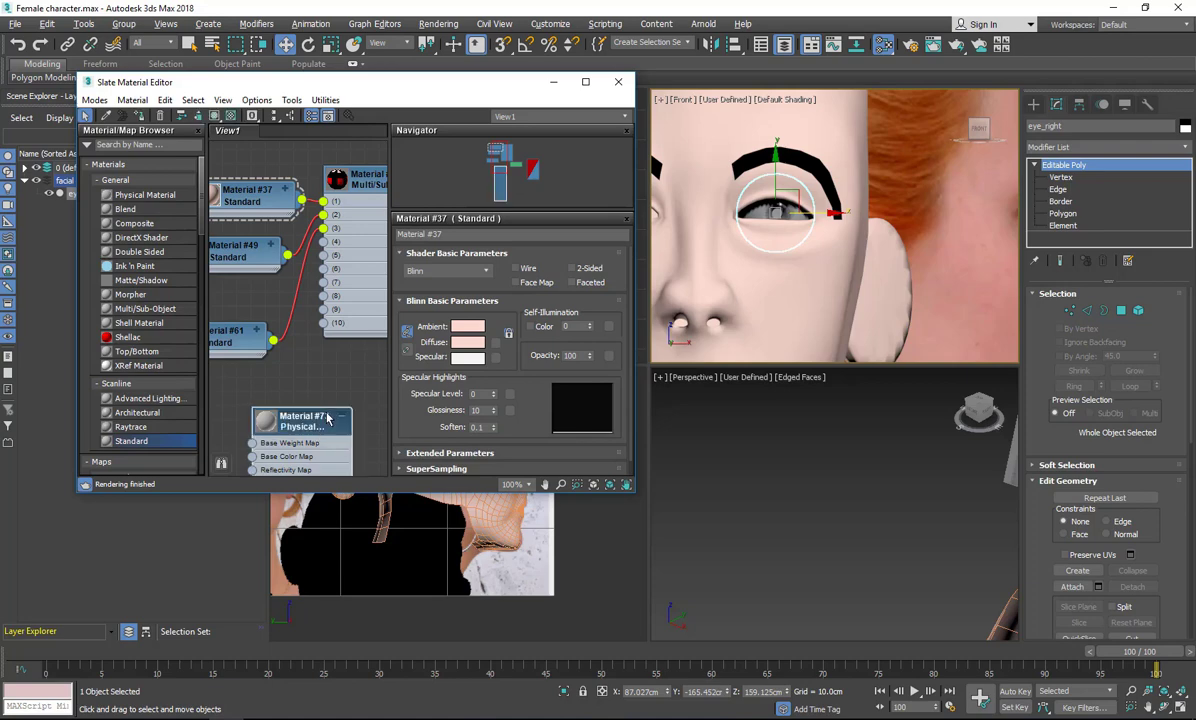
Replace the new Physical Material node with a Standard material and assign it to the selected eyeball.
key(Delete)
drag(157, 449, 263, 402)
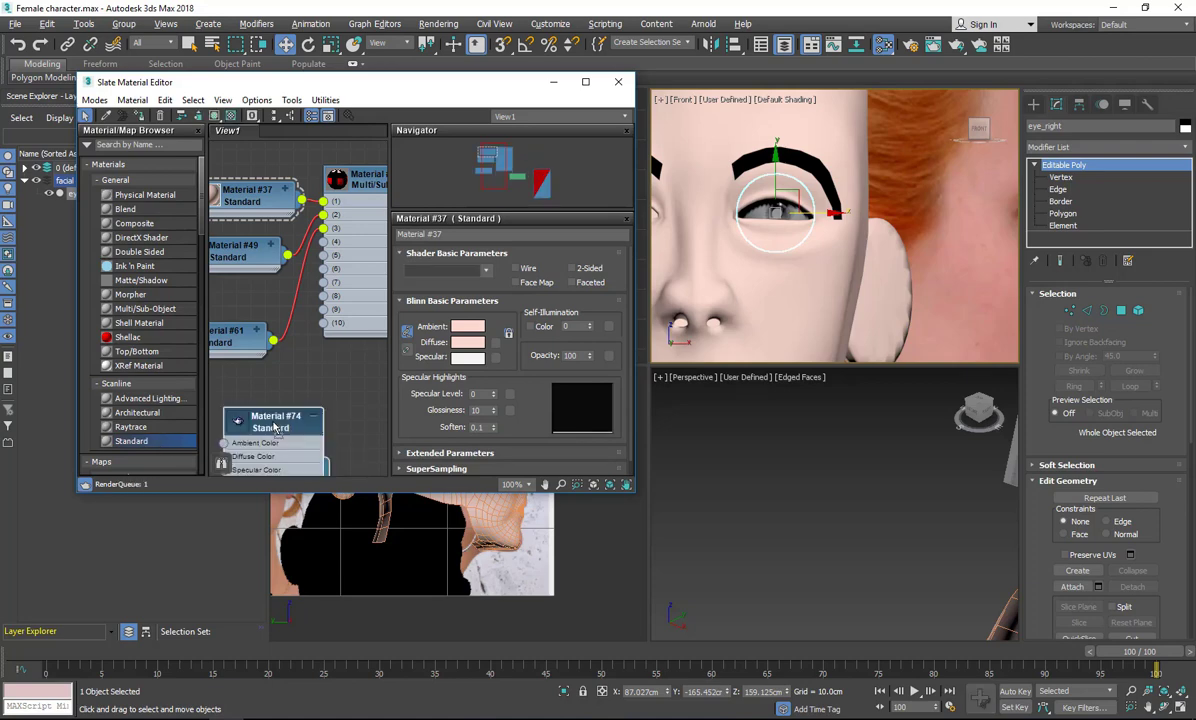
right_click(288, 428)
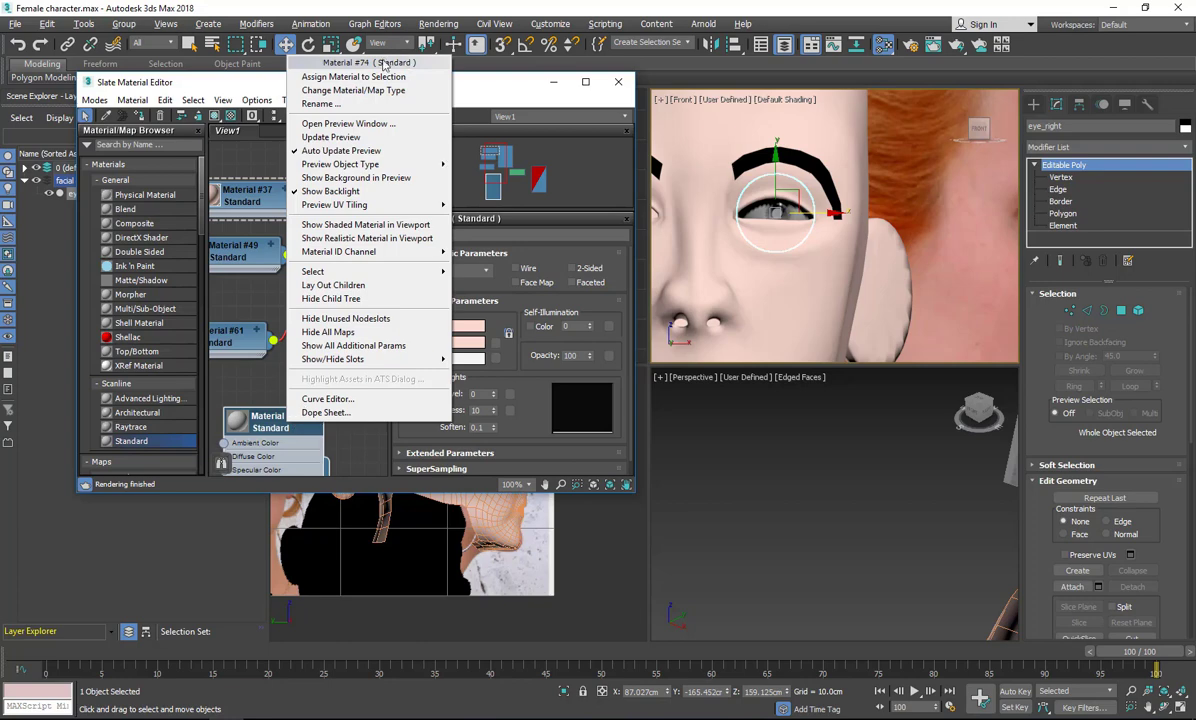
click(330, 77)
Add a Bitmap map to the Standard material's Diffuse Color and browse to the Lizard project's sceneassets\images folder.
drag(269, 426, 232, 412)
mouse_move(288, 421)
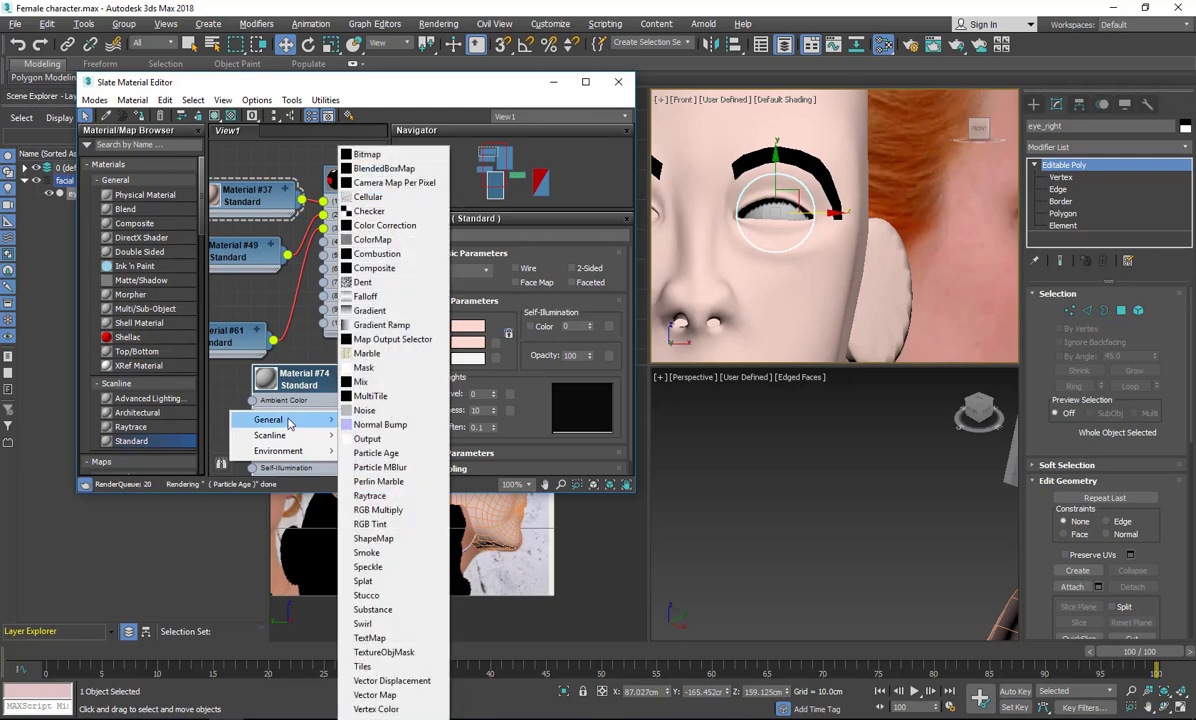
click(380, 155)
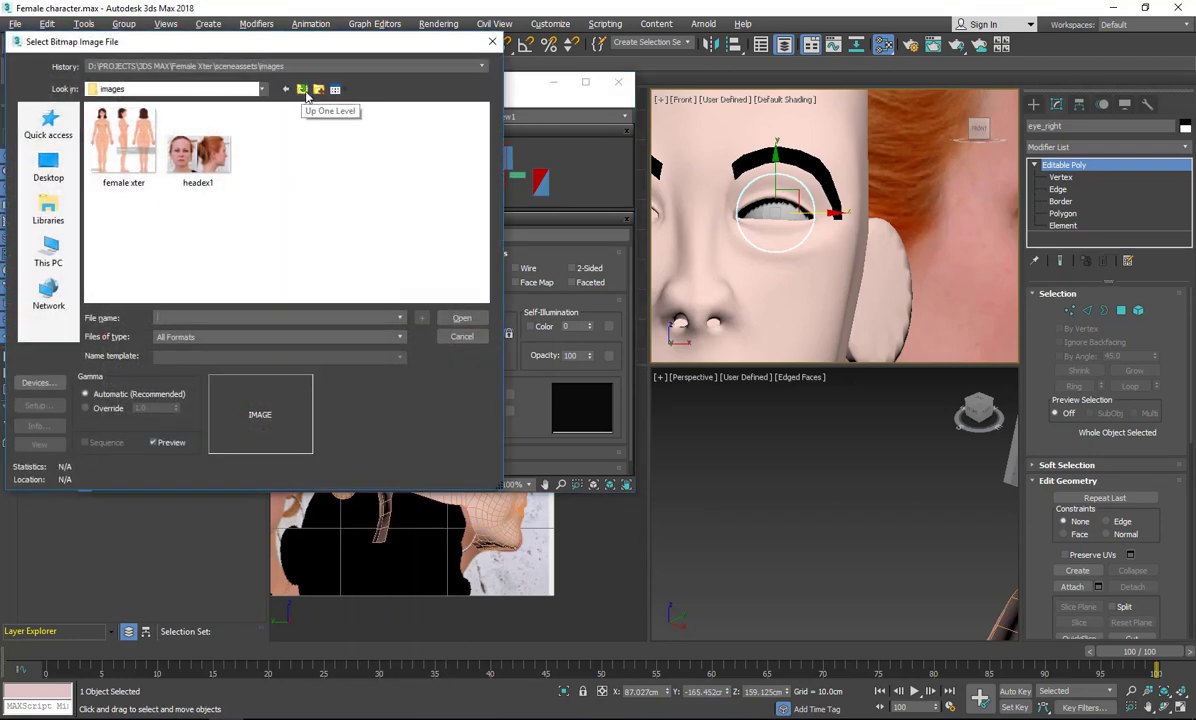
click(300, 90)
click(301, 90)
click(301, 91)
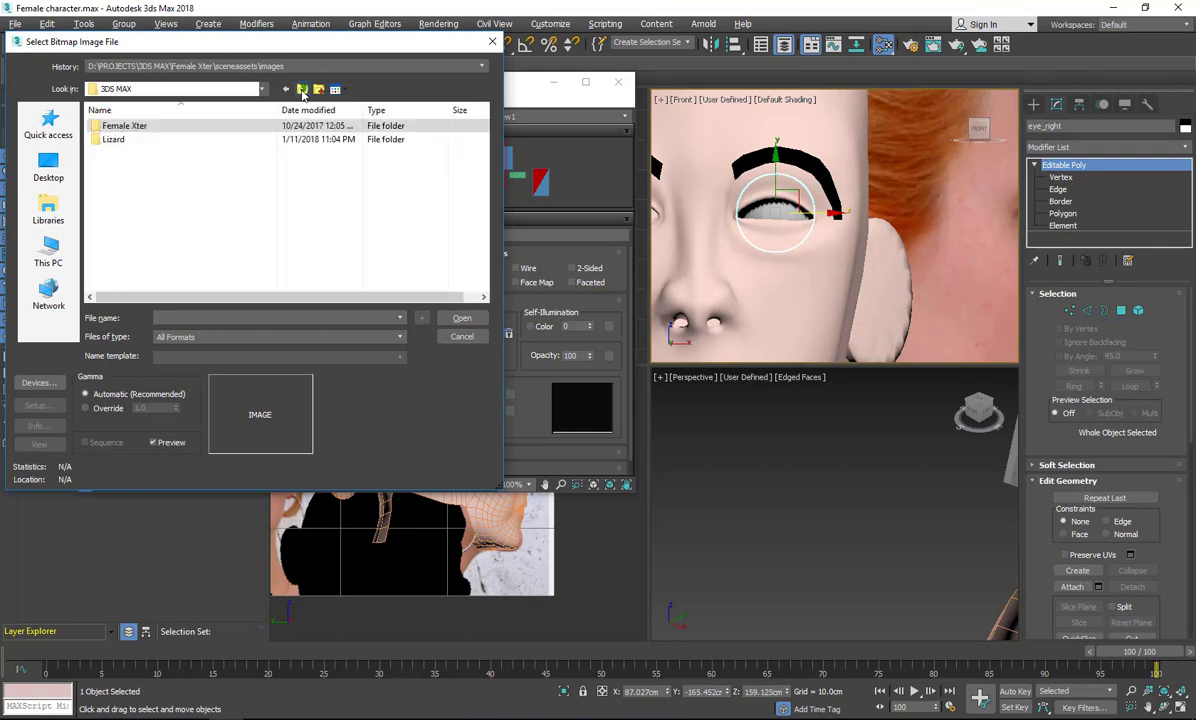
click(302, 91)
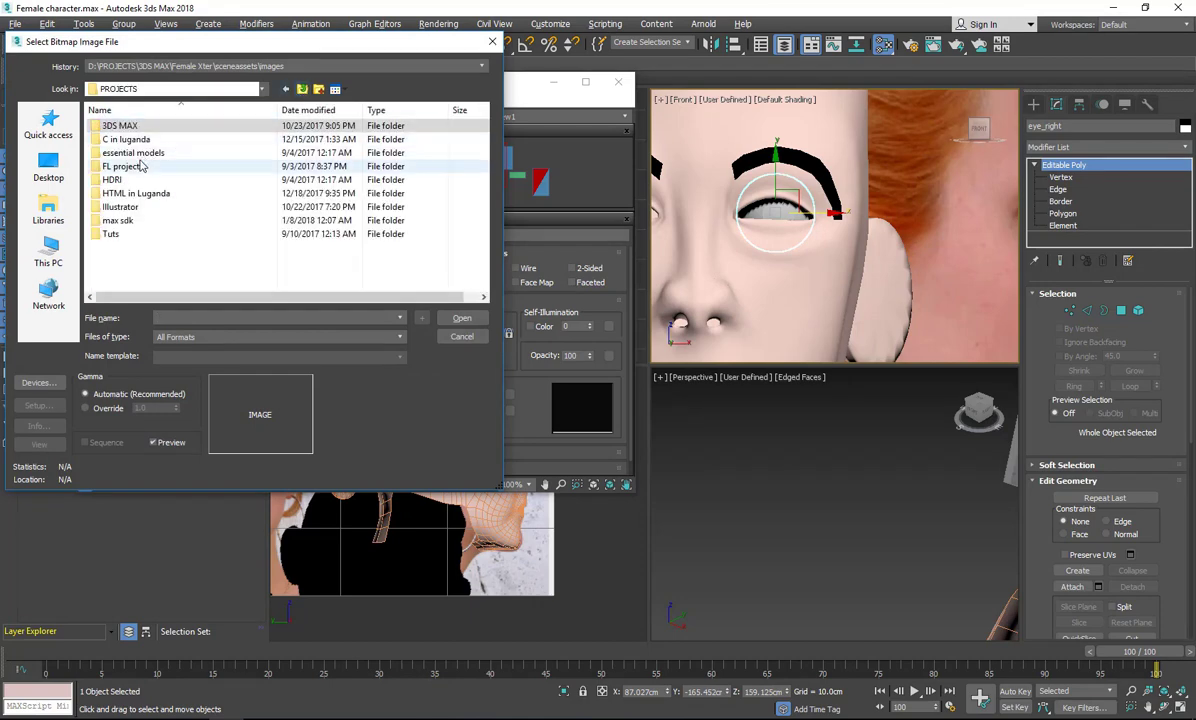
double_click(125, 127)
double_click(128, 139)
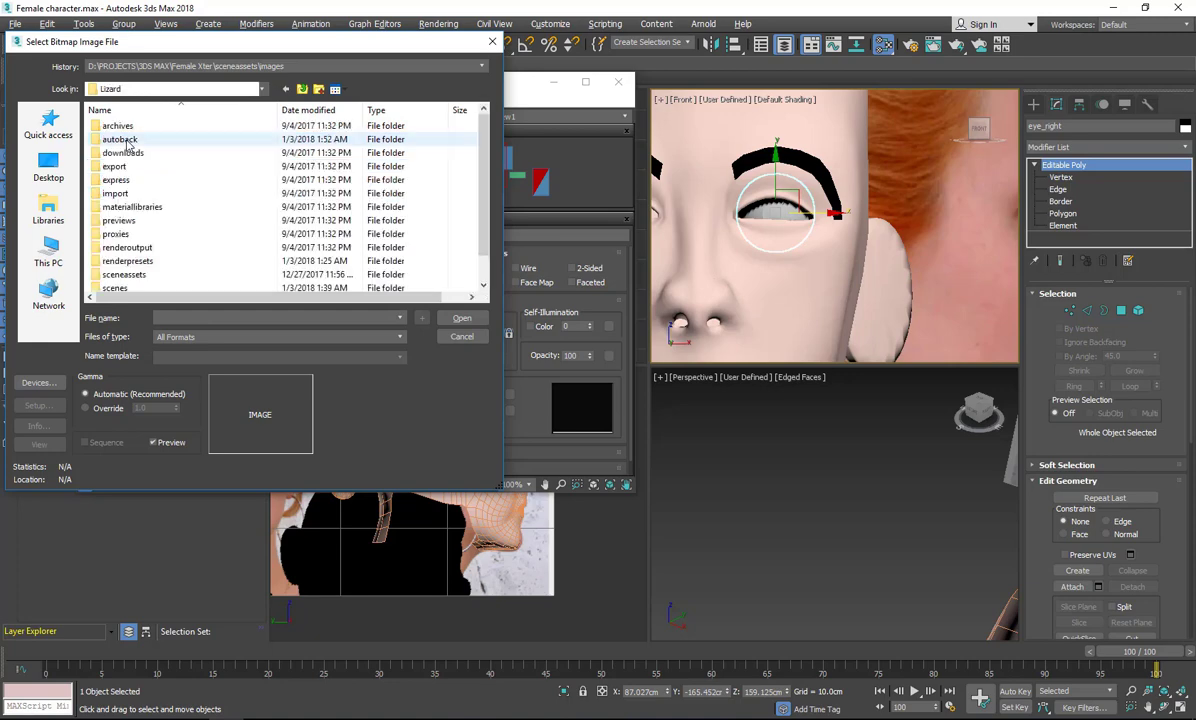
double_click(124, 274)
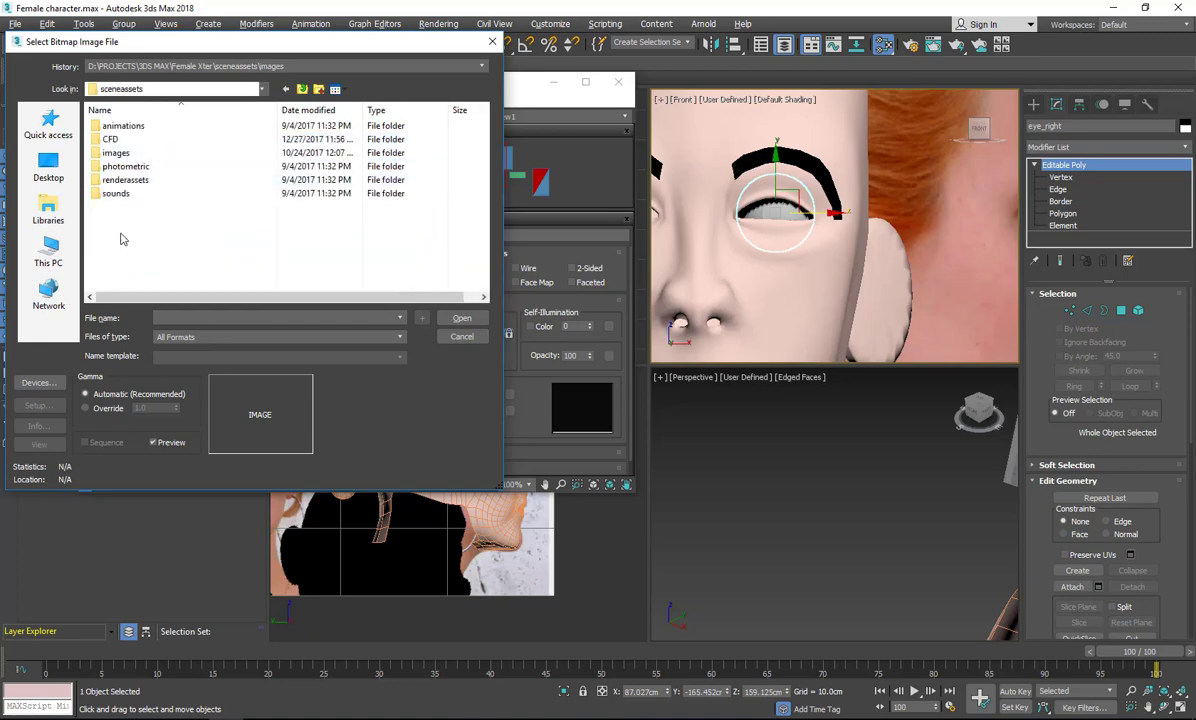
double_click(116, 153)
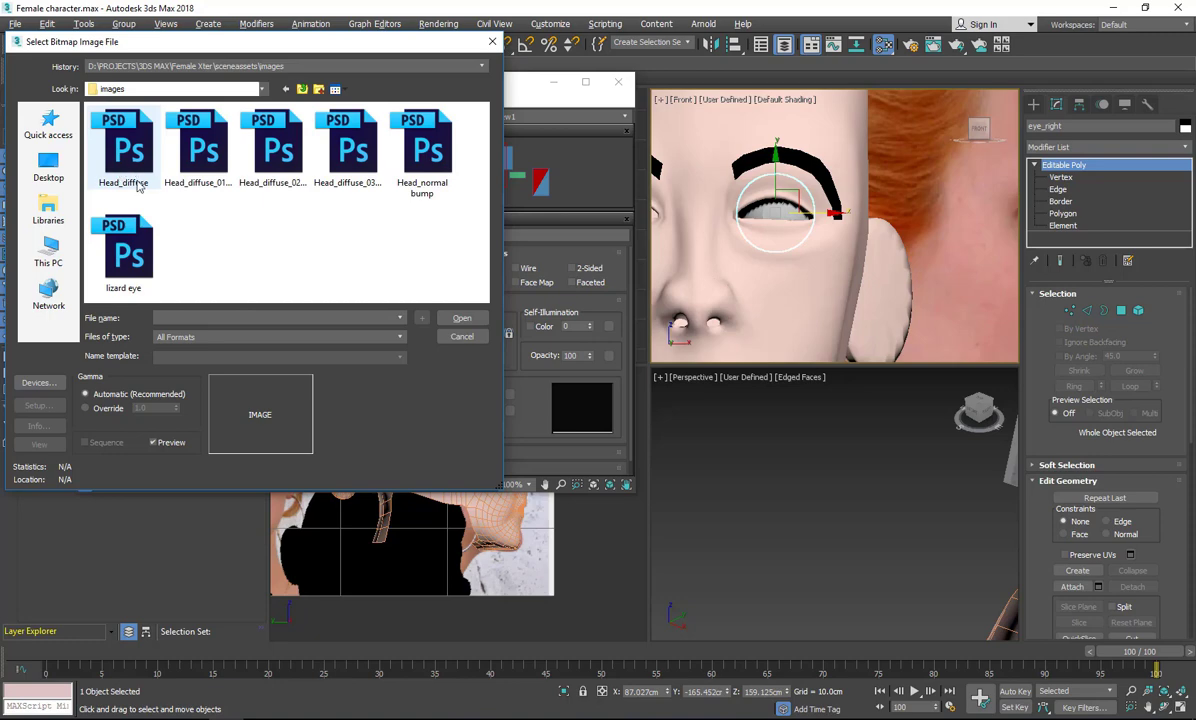
Load the lizard eye PSD with collapsed layers as the diffuse bitmap and set its map node beside the material.
click(124, 250)
click(478, 320)
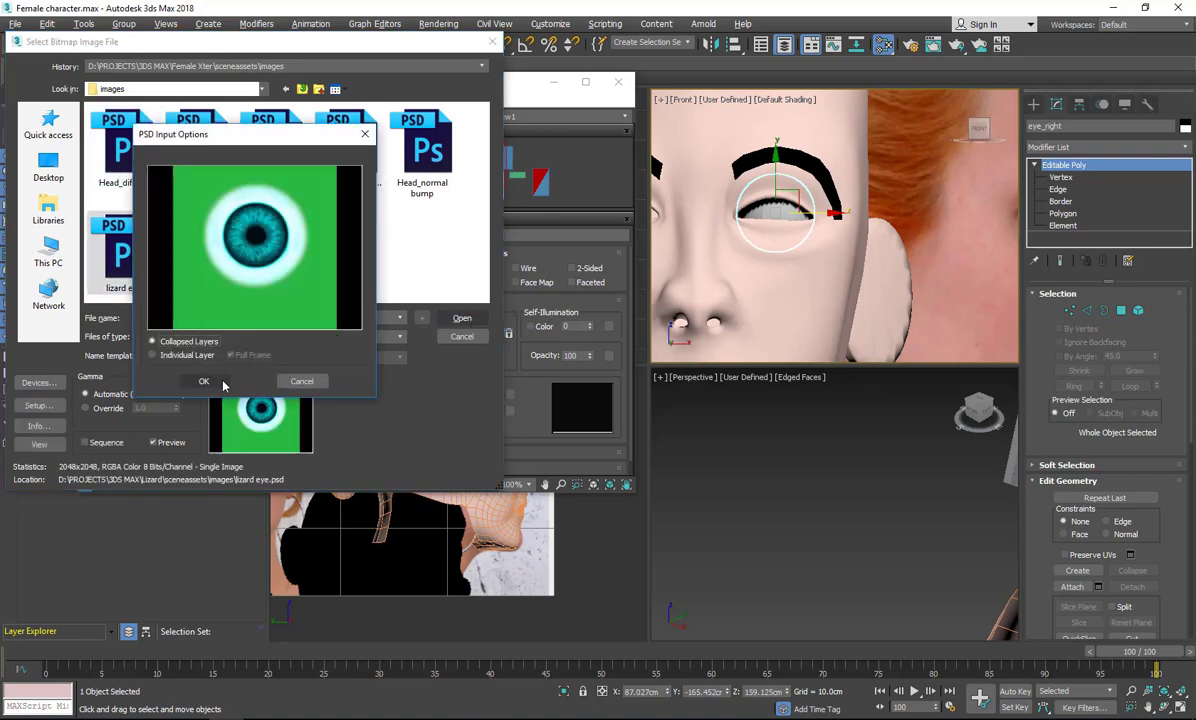
click(210, 357)
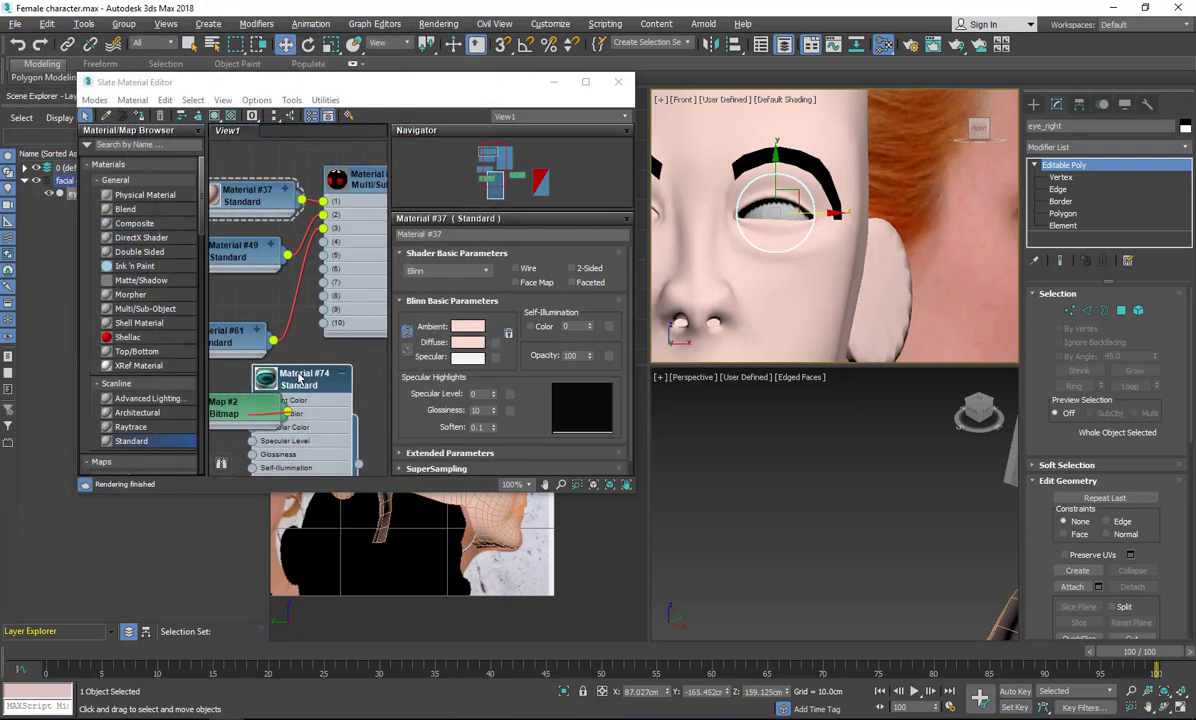
click(252, 383)
Assign the textured eye material to the selected eyeball and turn on the background in its preview.
right_click(316, 385)
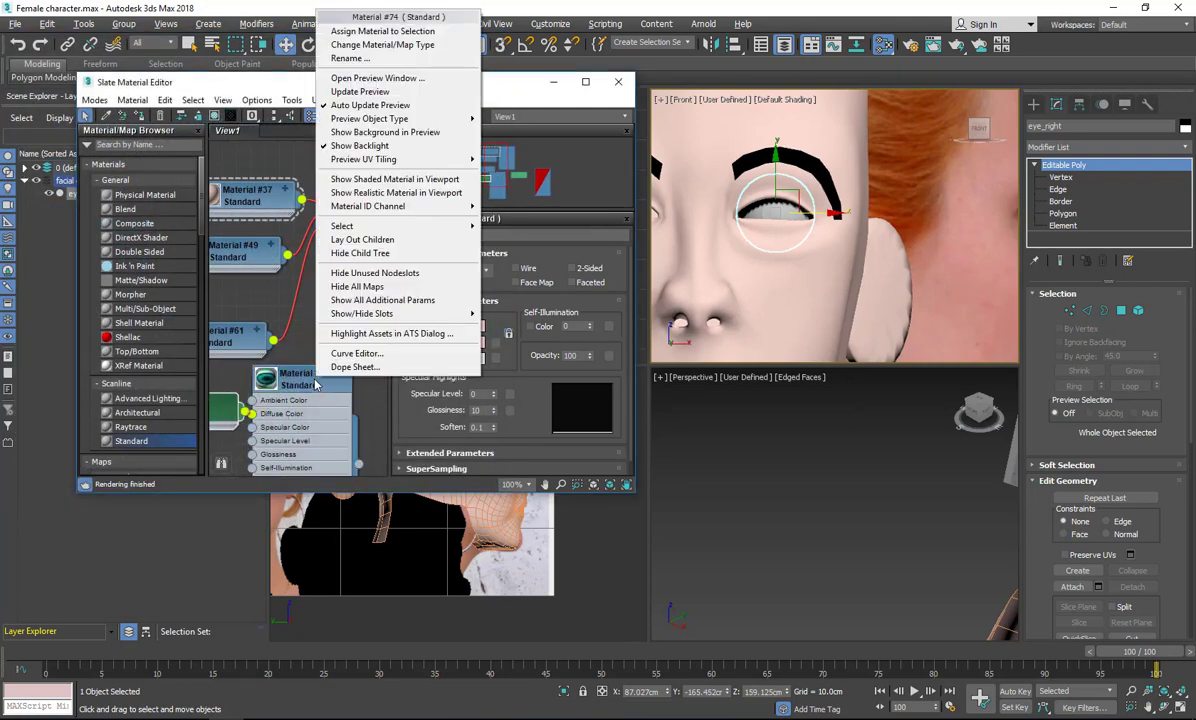
click(372, 31)
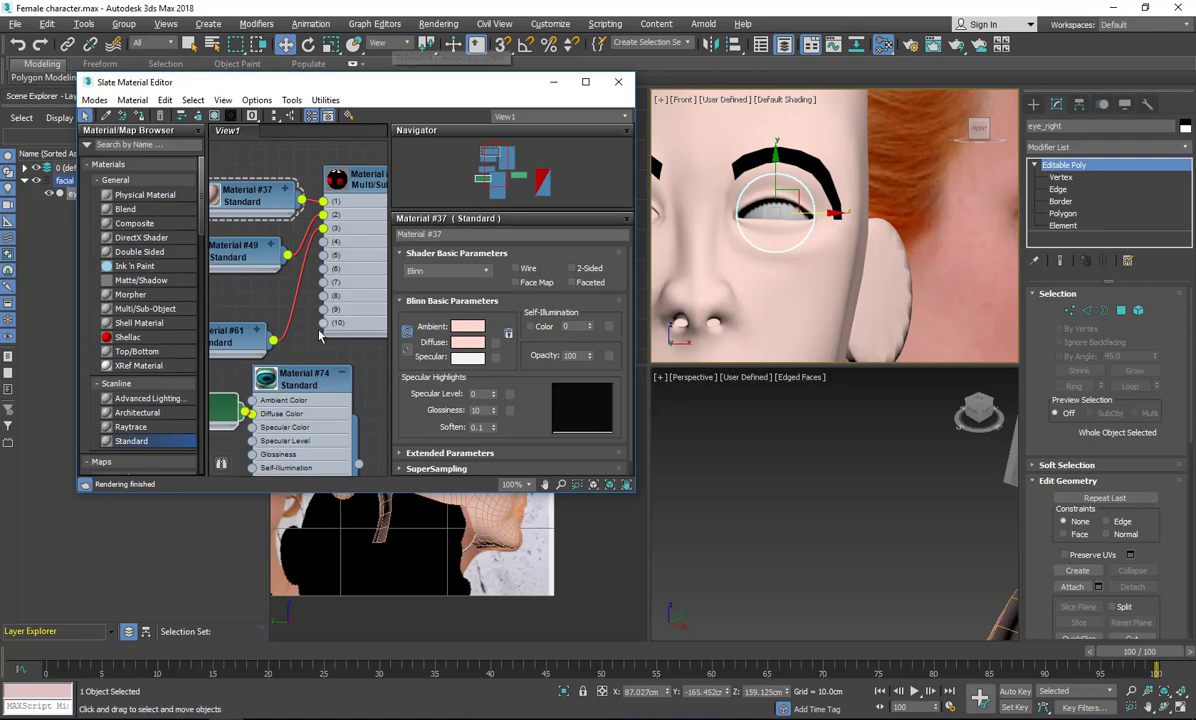
right_click(305, 374)
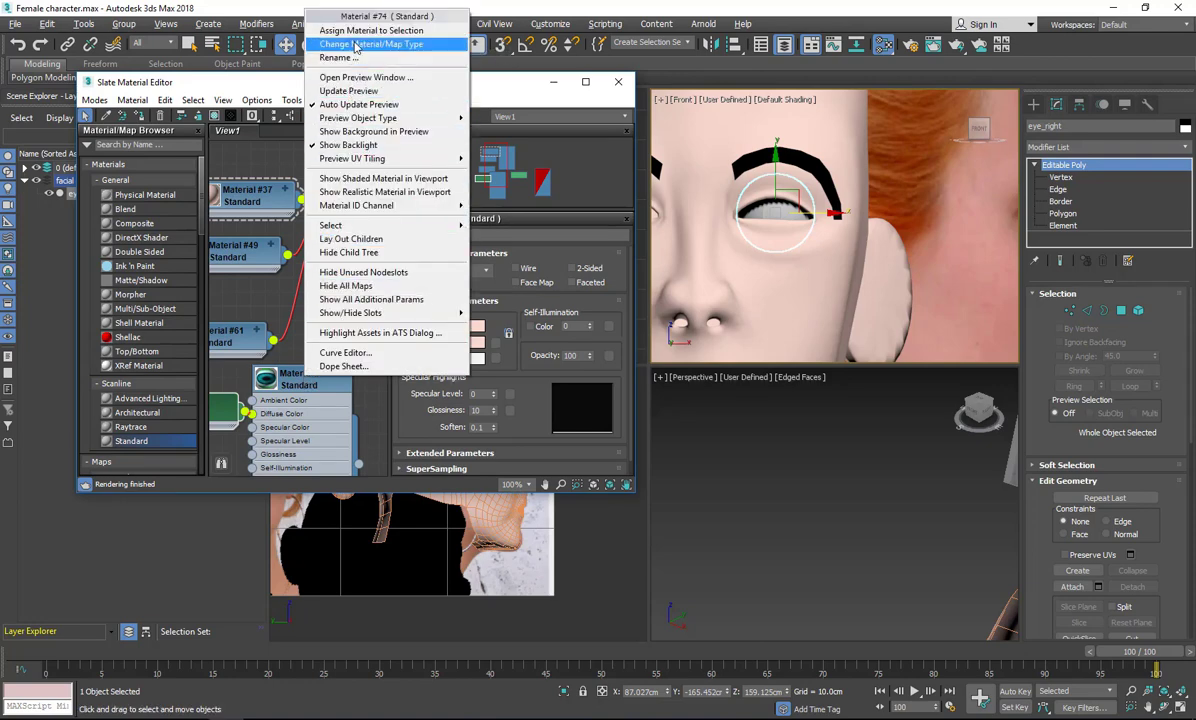
click(356, 132)
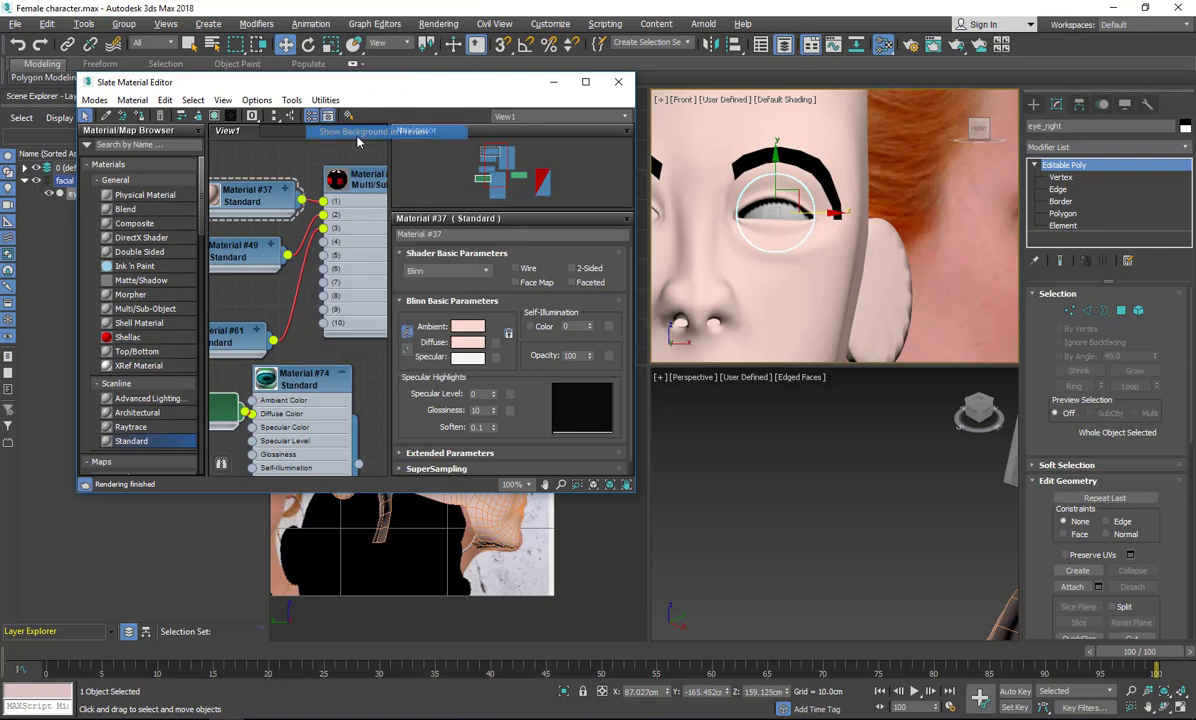
Show the shaded eye material in the viewport and close the Slate Material Editor.
right_click(308, 383)
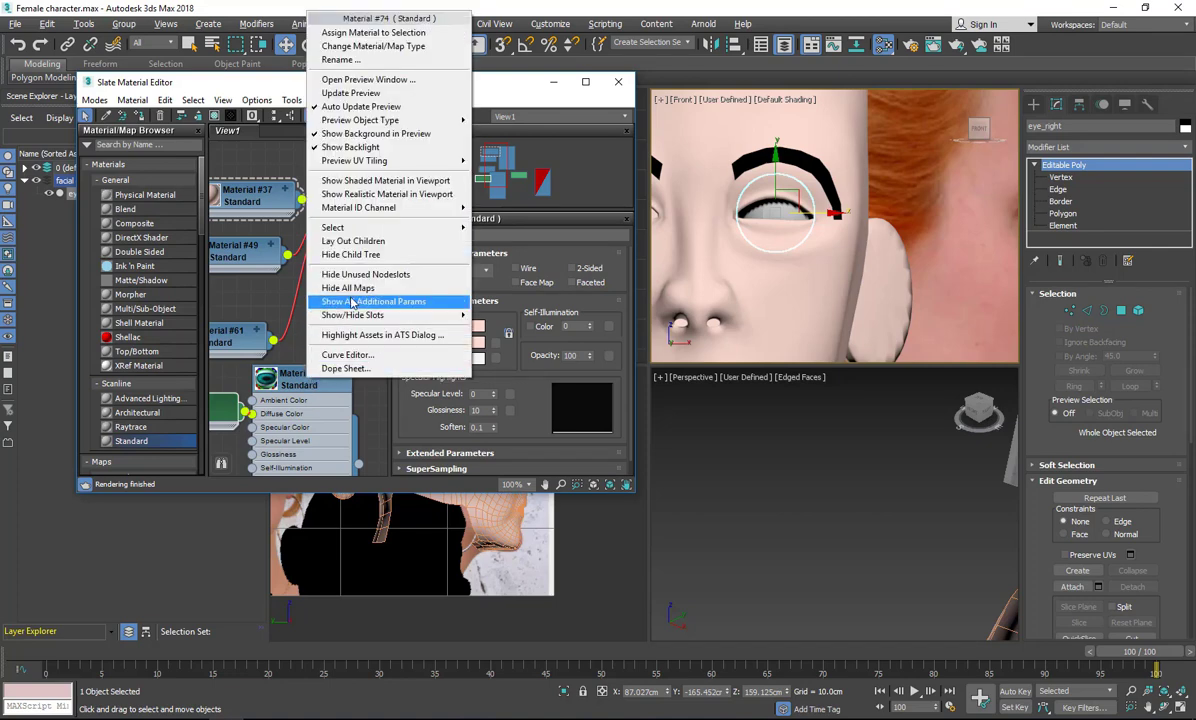
click(352, 181)
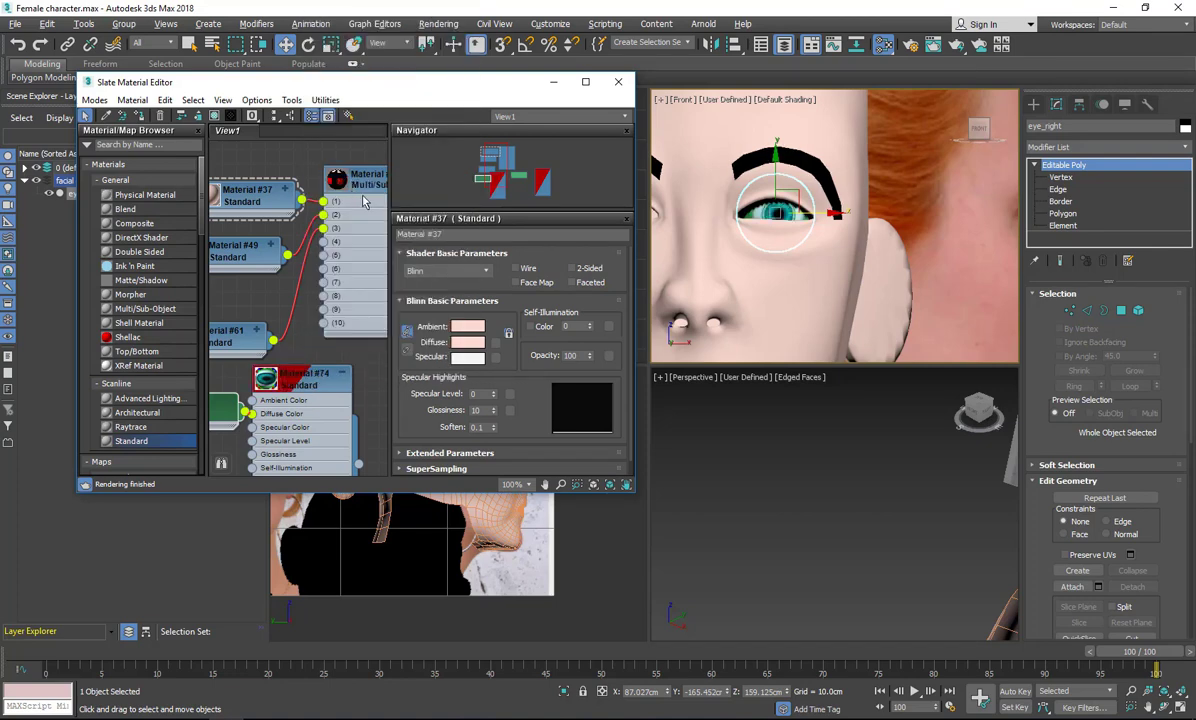
click(617, 84)
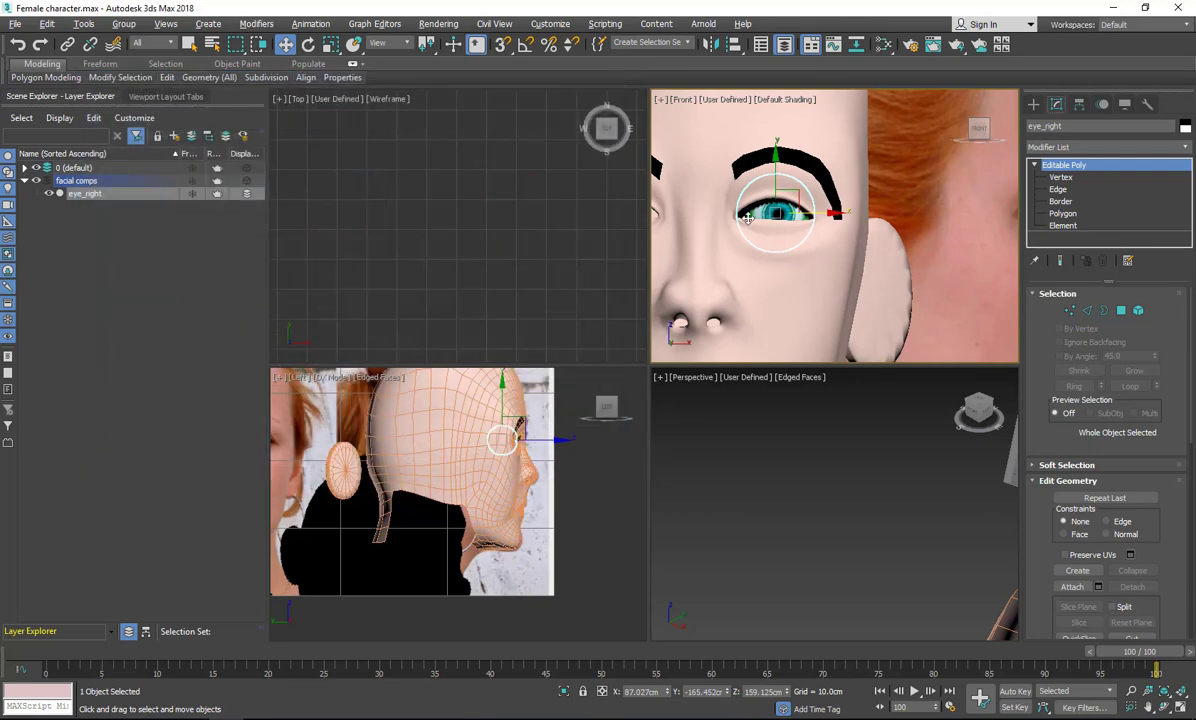
Clone the eyeball sideways in the front view into the other eye socket, at about X 26.8 cm.
key(alt+w)
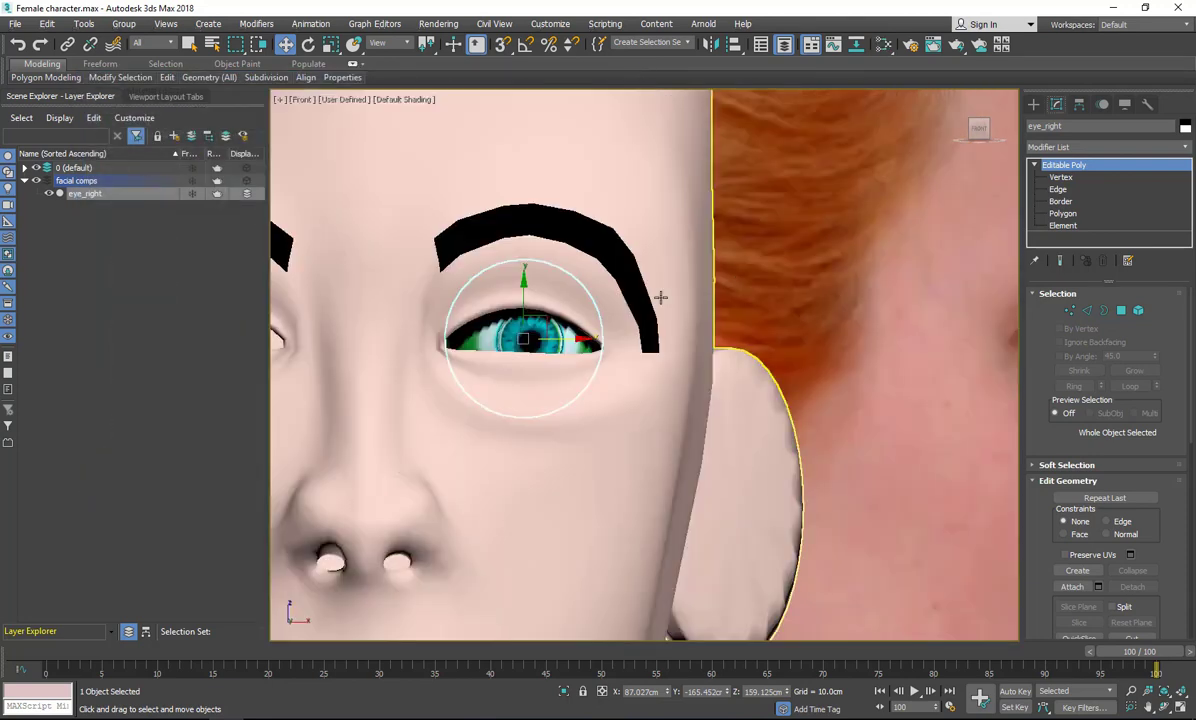
scroll(720, 260, down, 6)
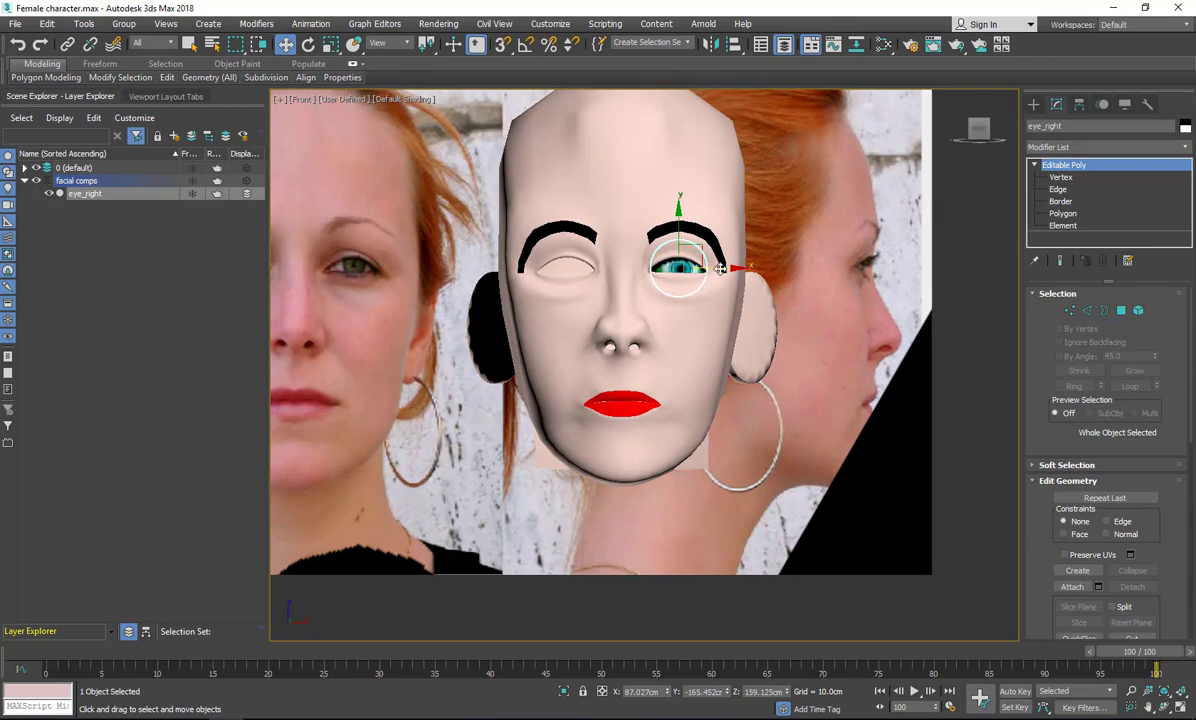
shift+drag(709, 275, 604, 269)
click(604, 430)
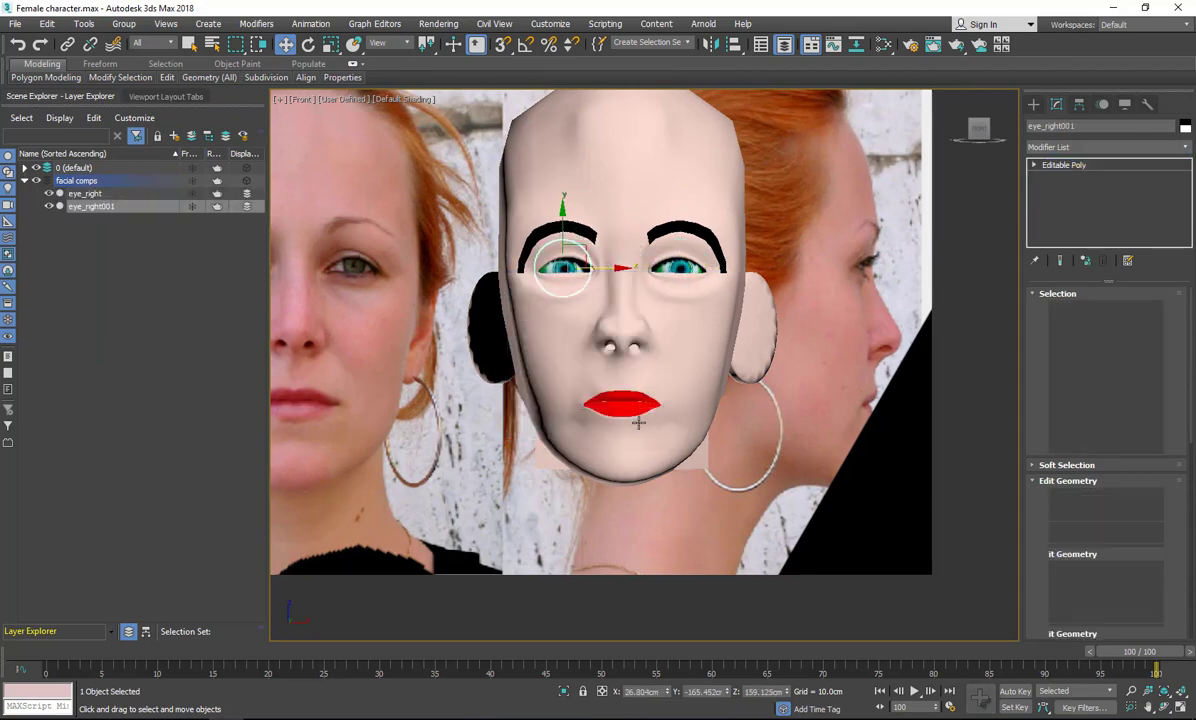
scroll(790, 375, down, 3)
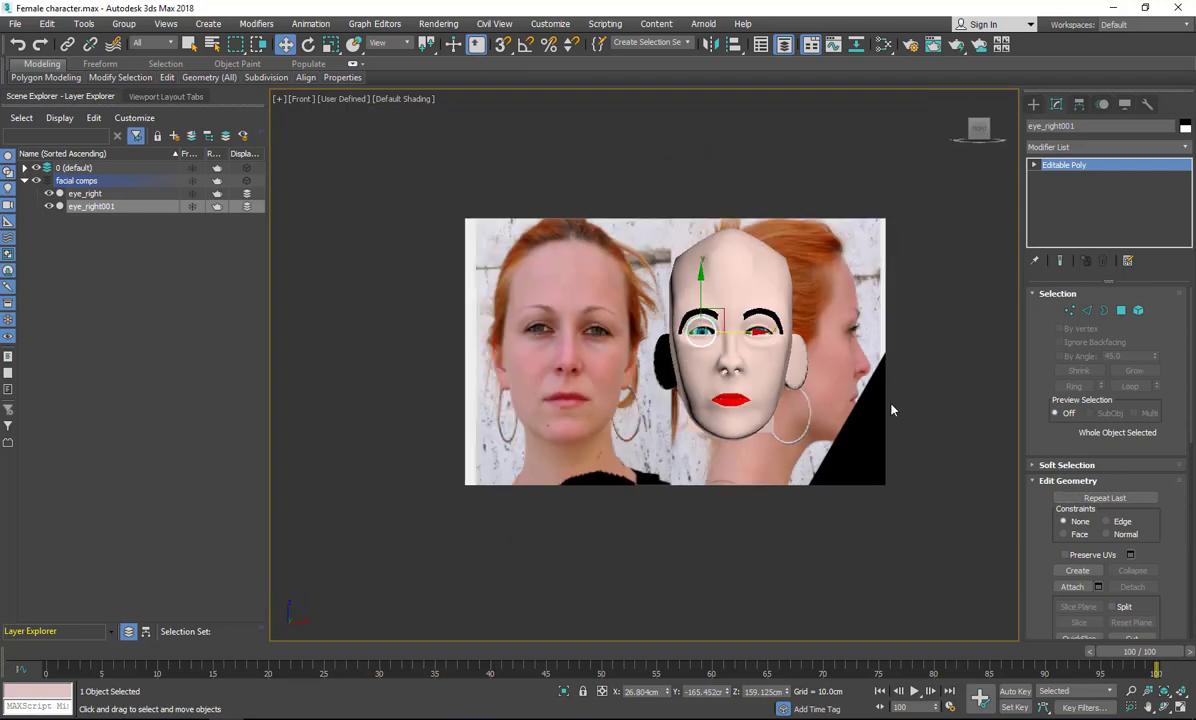
click(921, 401)
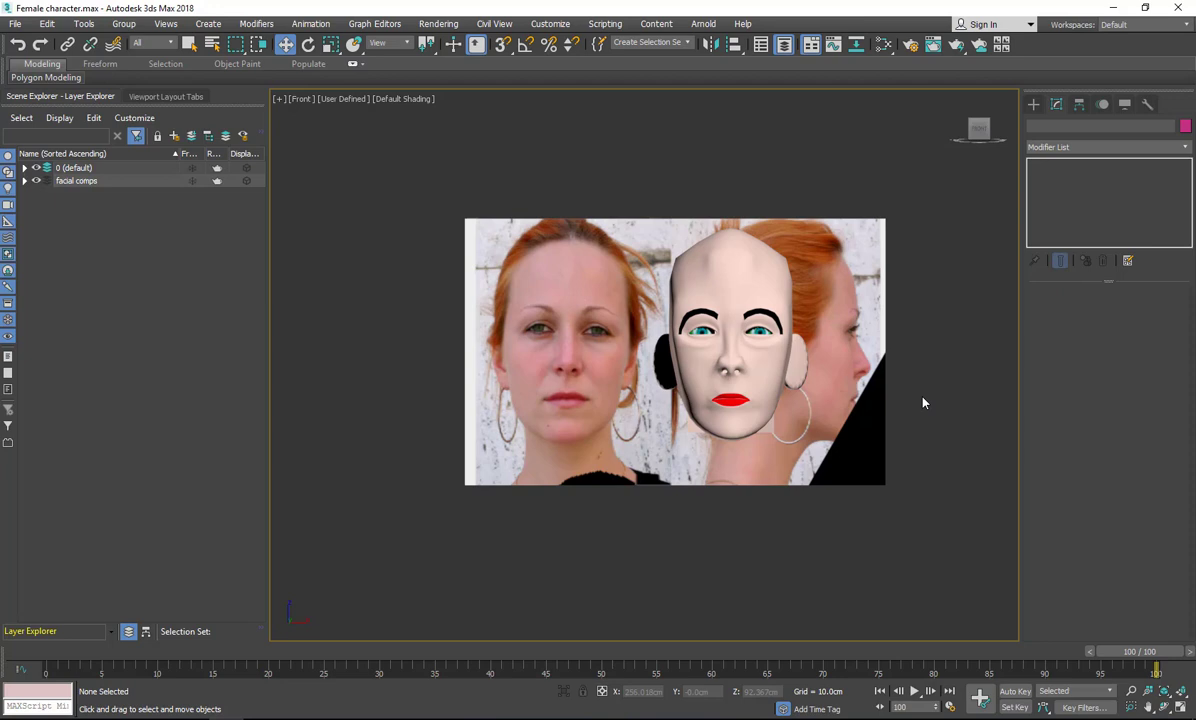
Set Material #37's diffuse colour to Red 171, Green 93, Blue 95 by sampling the skin in the front reference photo.
scroll(810, 273, up, 2)
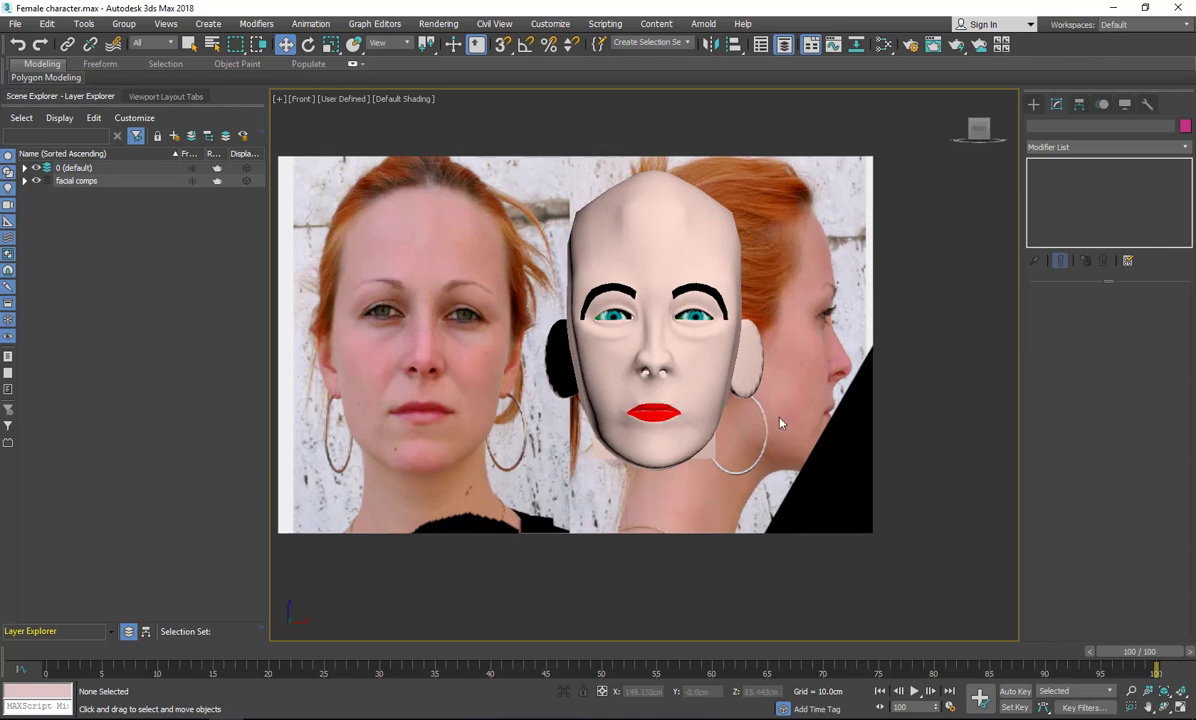
key(m)
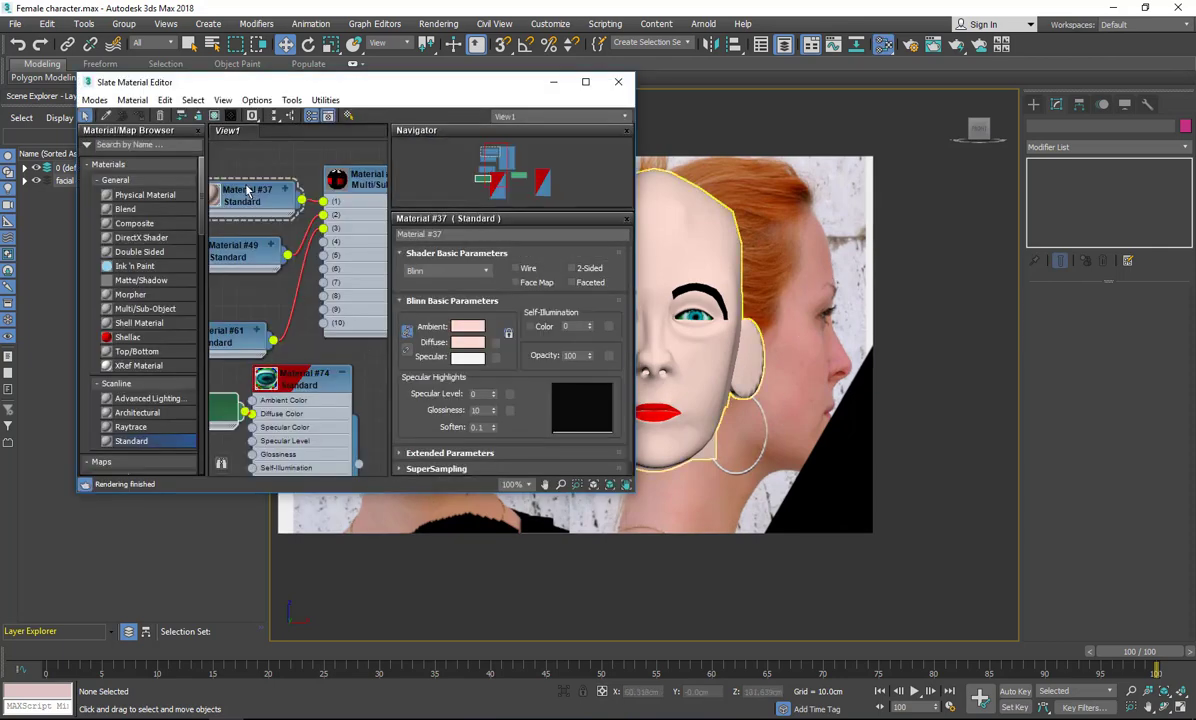
drag(302, 82, 133, 313)
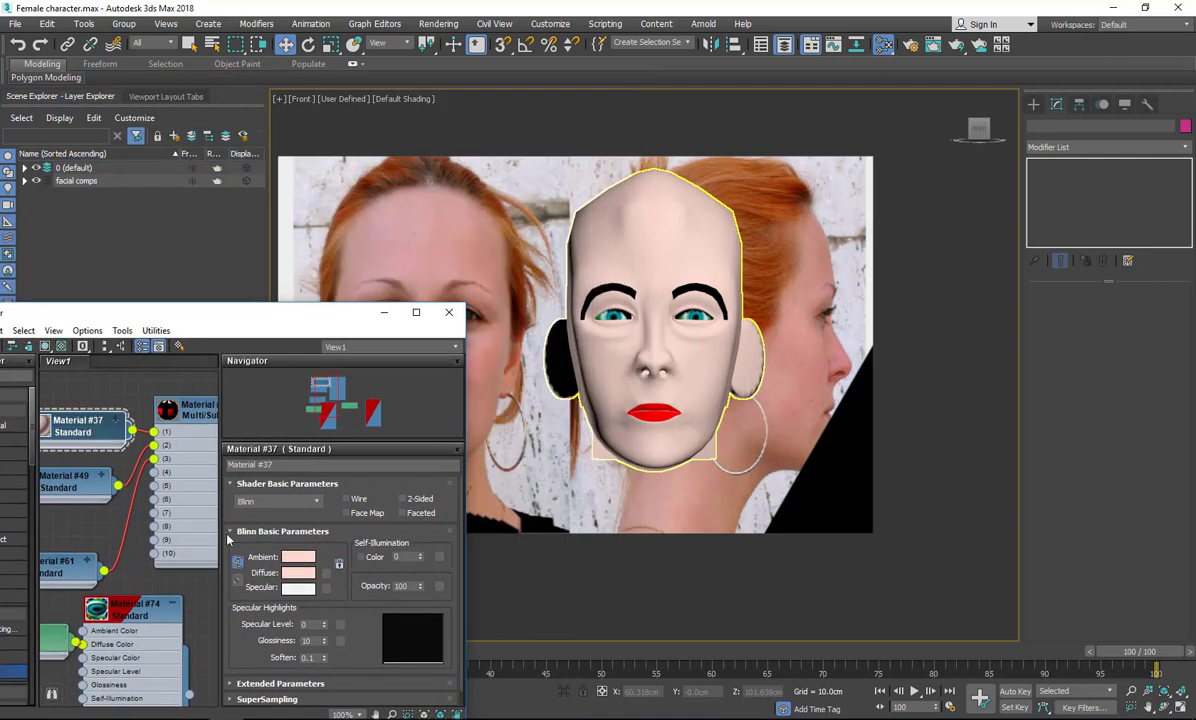
click(294, 575)
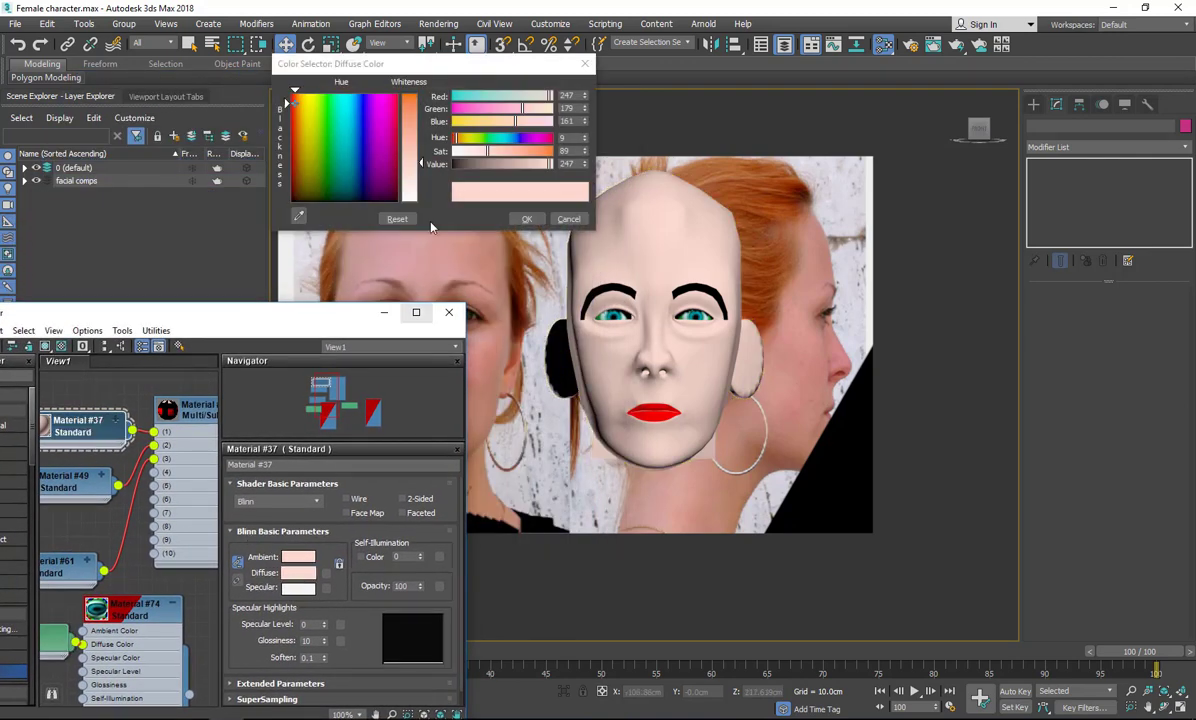
drag(302, 218, 384, 251)
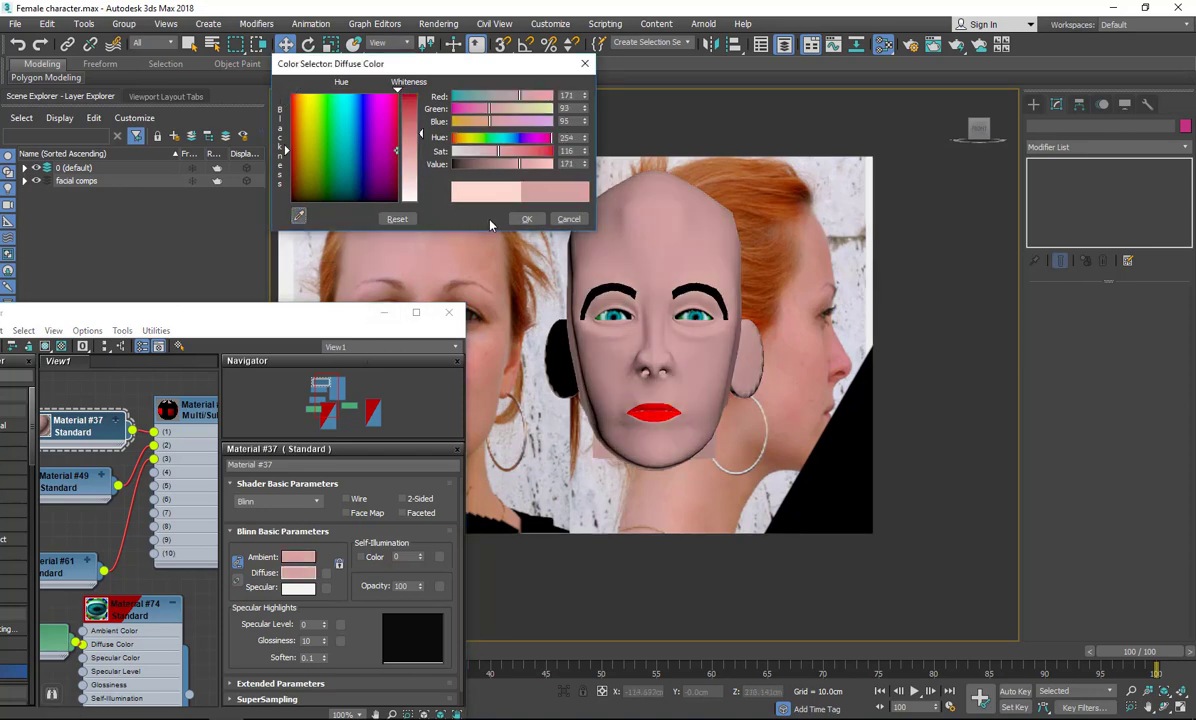
click(527, 219)
click(448, 312)
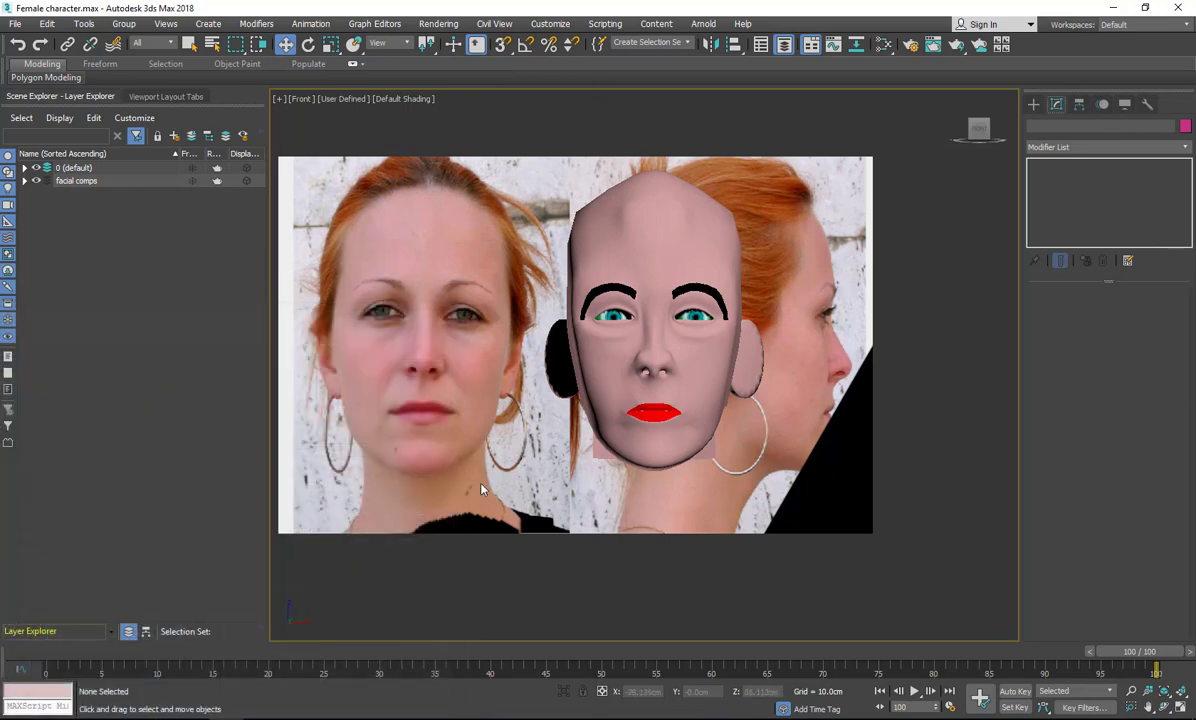